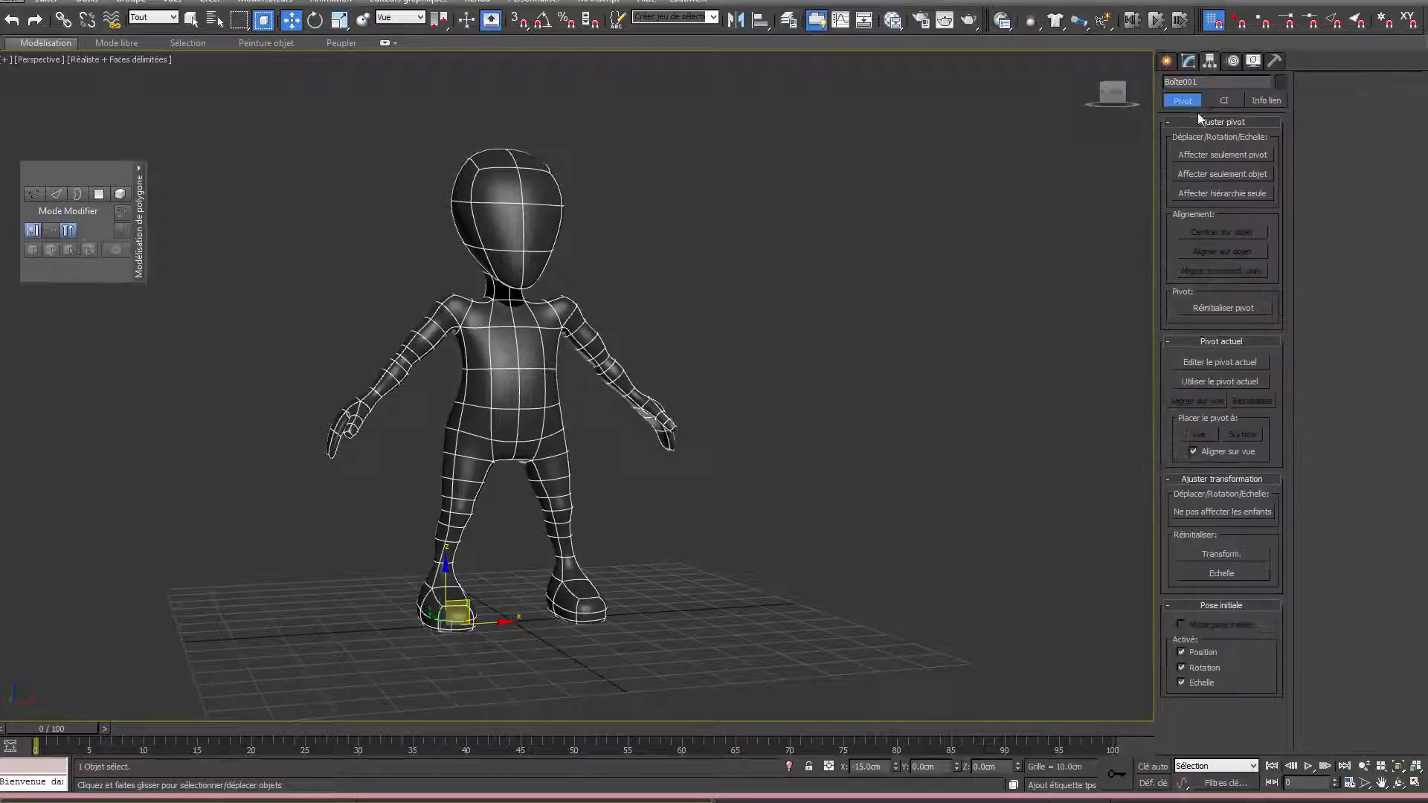
Move only the character's pivot to X 0.0 cm and deselect the character.
click(1200, 157)
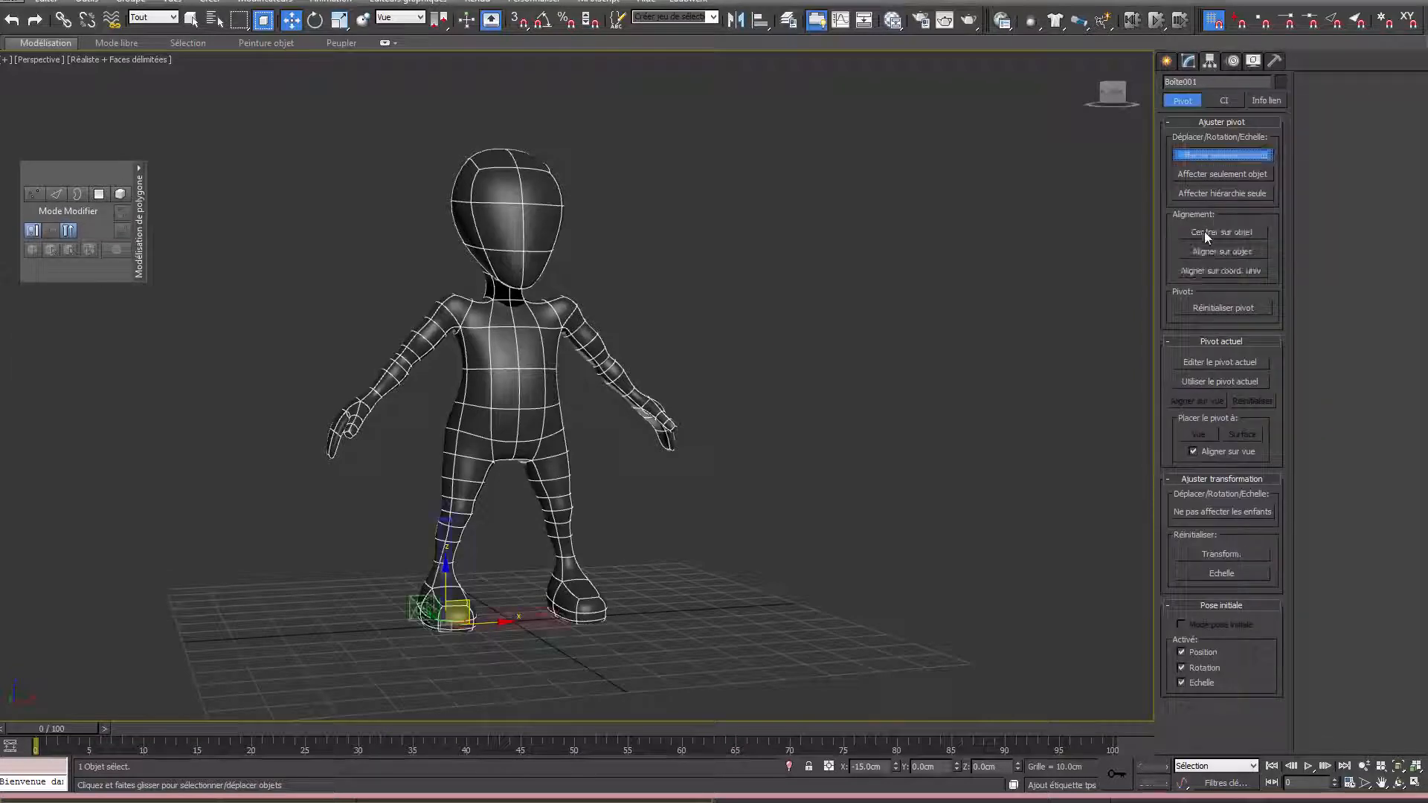
right_click(896, 768)
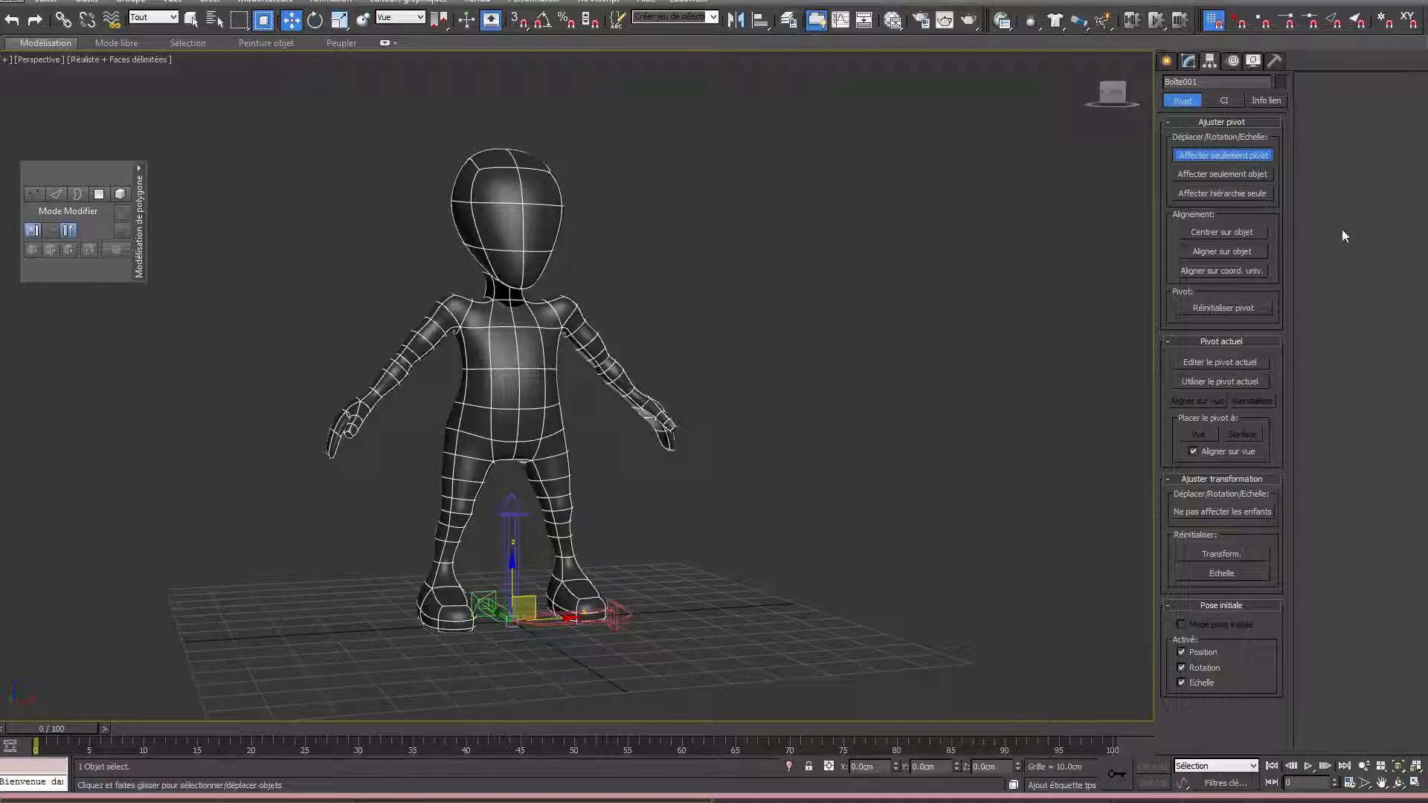
click(1210, 161)
click(696, 580)
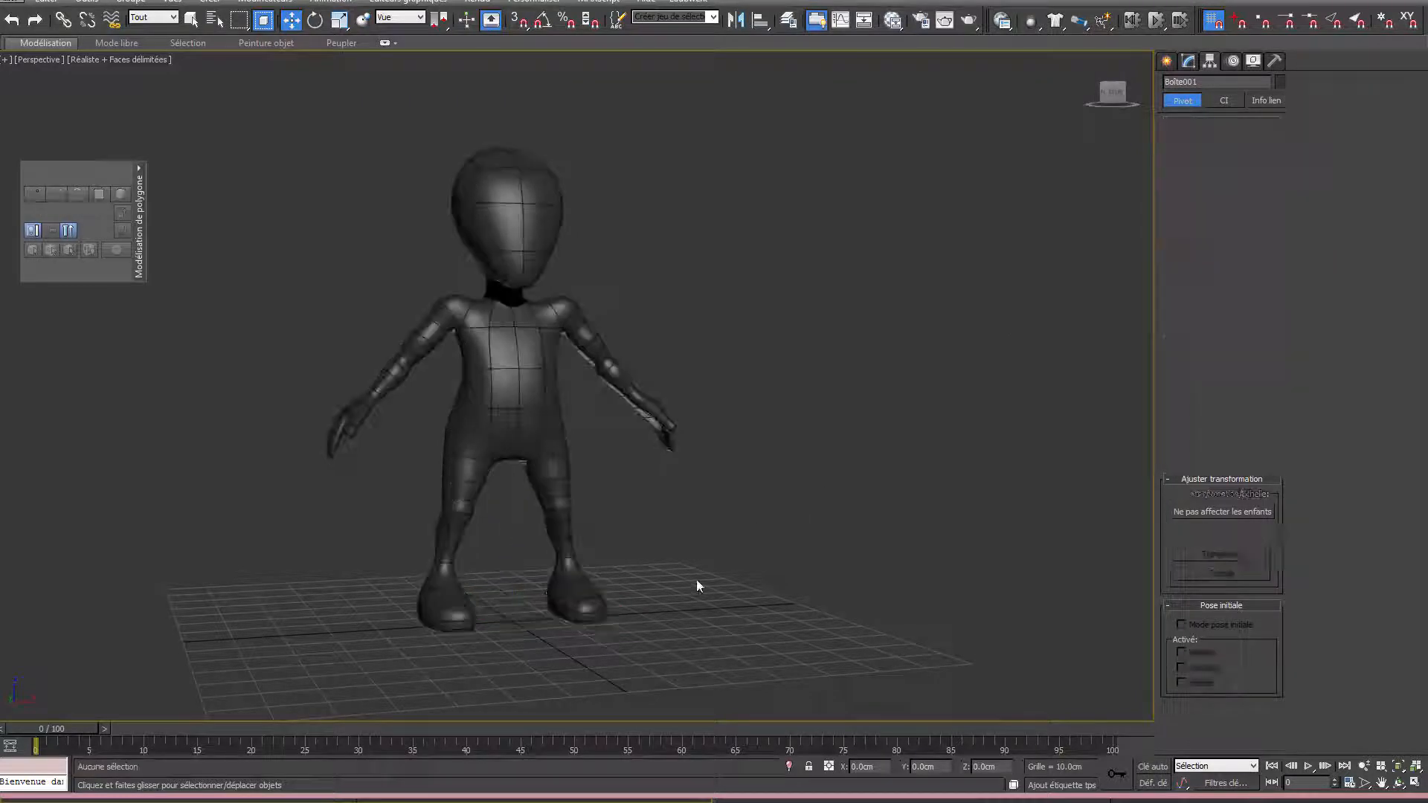
Add a Développer UVW modifier to the character, between the Symétrie and Lissage rapide modifiers.
click(512, 420)
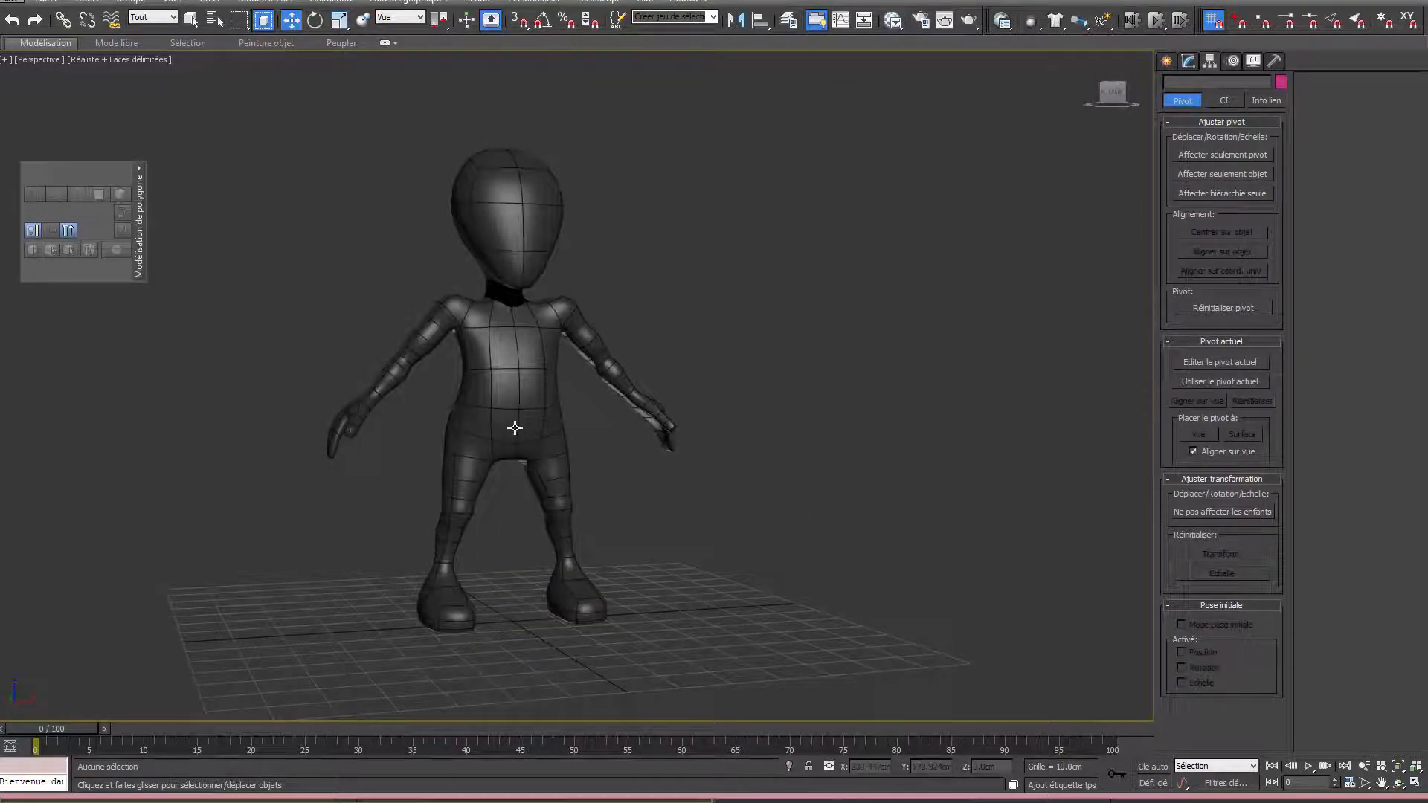
click(1190, 61)
click(1207, 176)
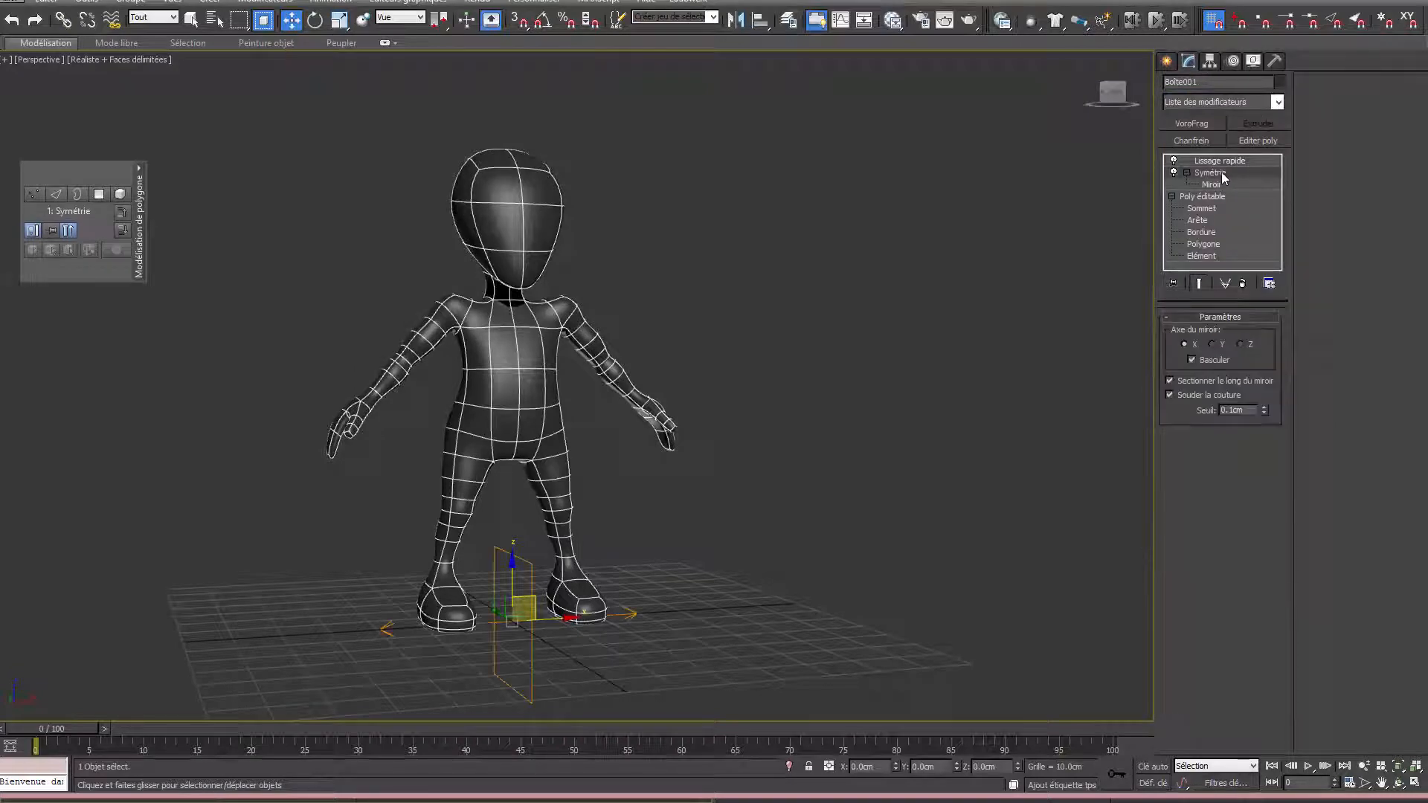
click(1188, 173)
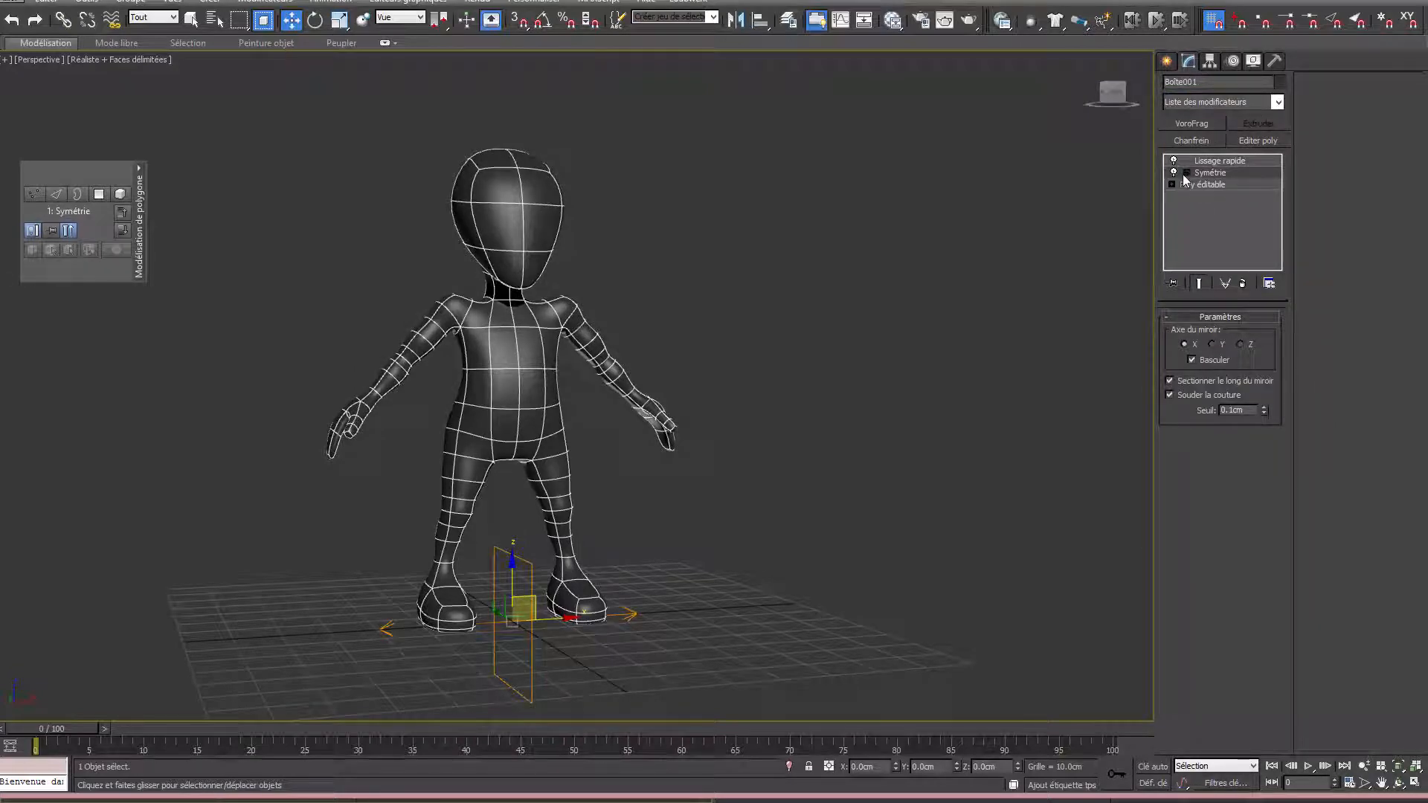
click(1279, 106)
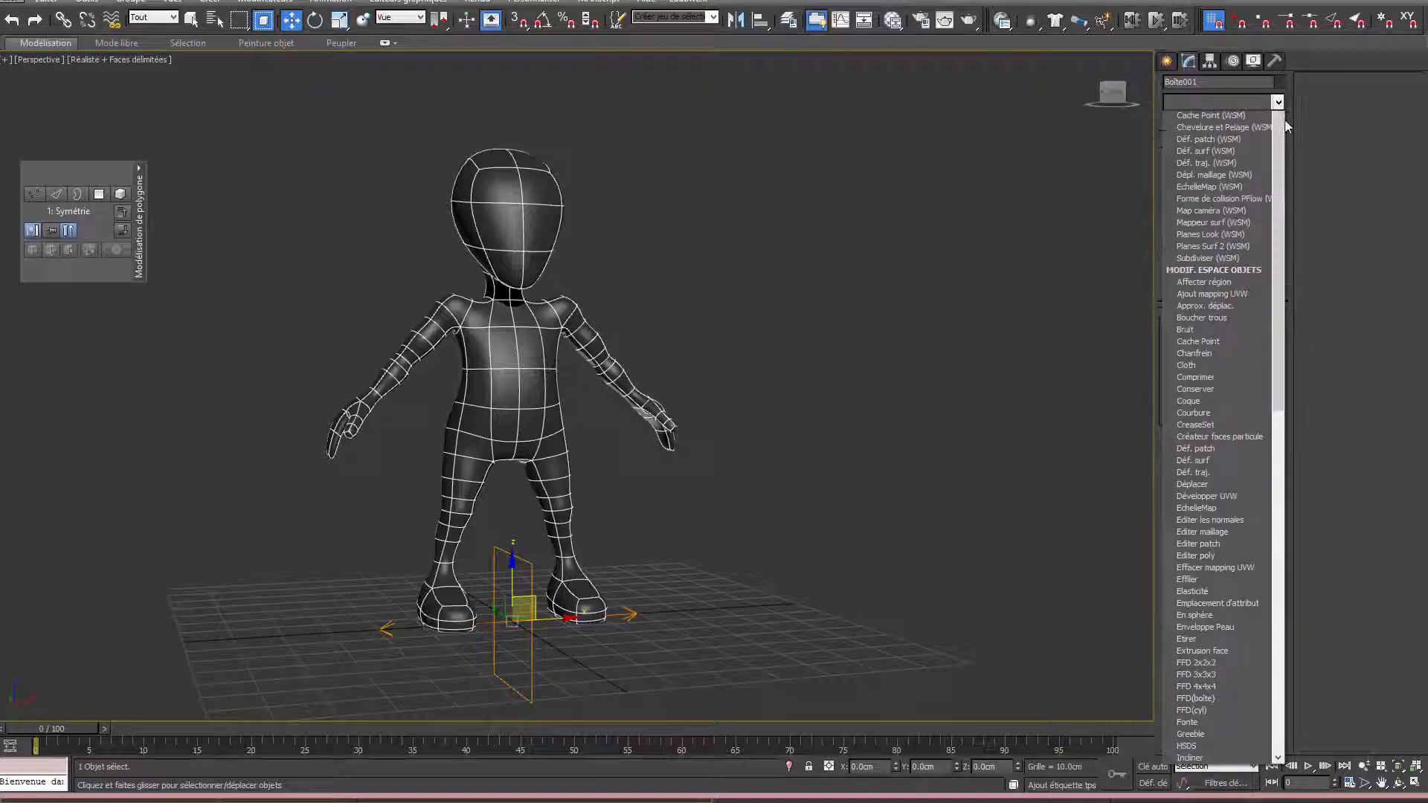
drag(1282, 127, 1279, 249)
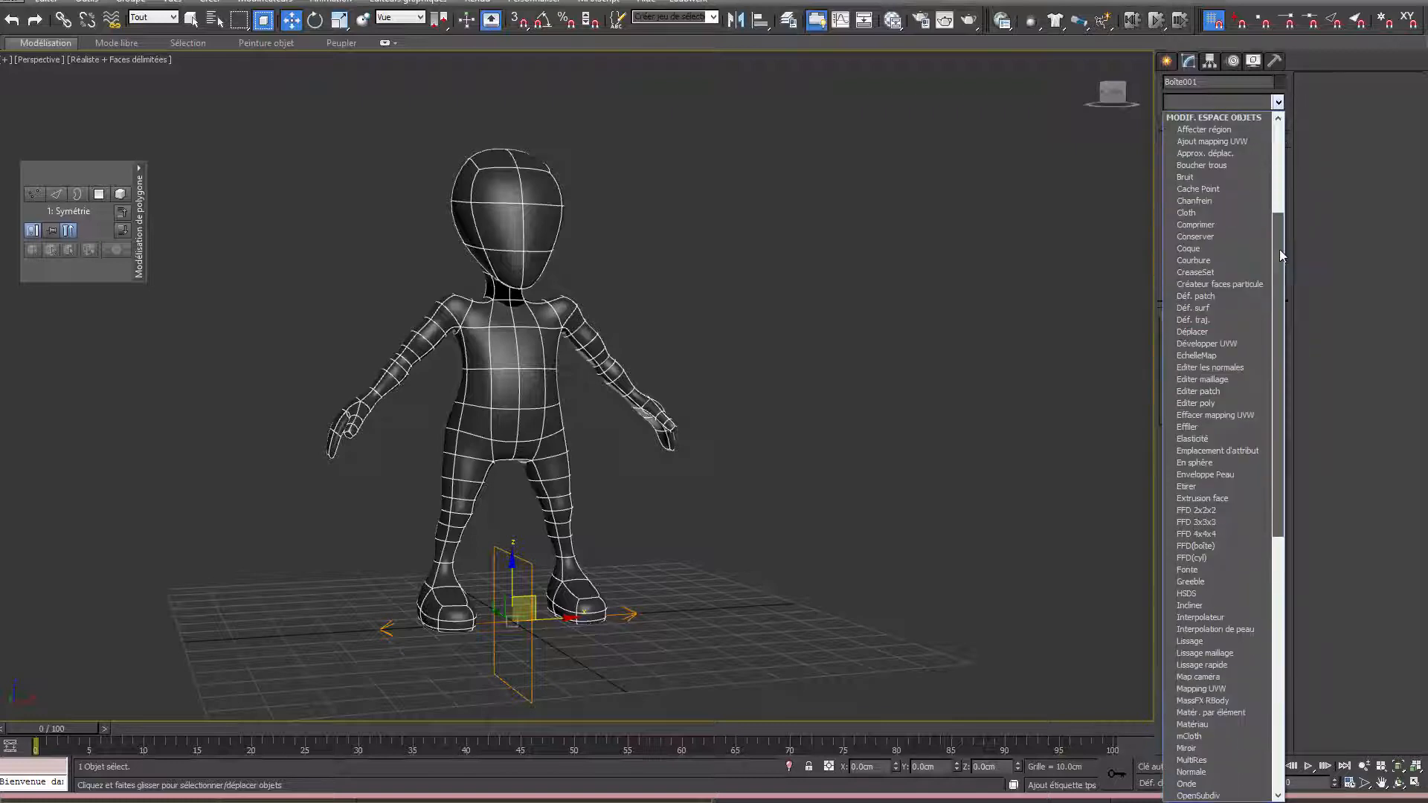
click(1217, 345)
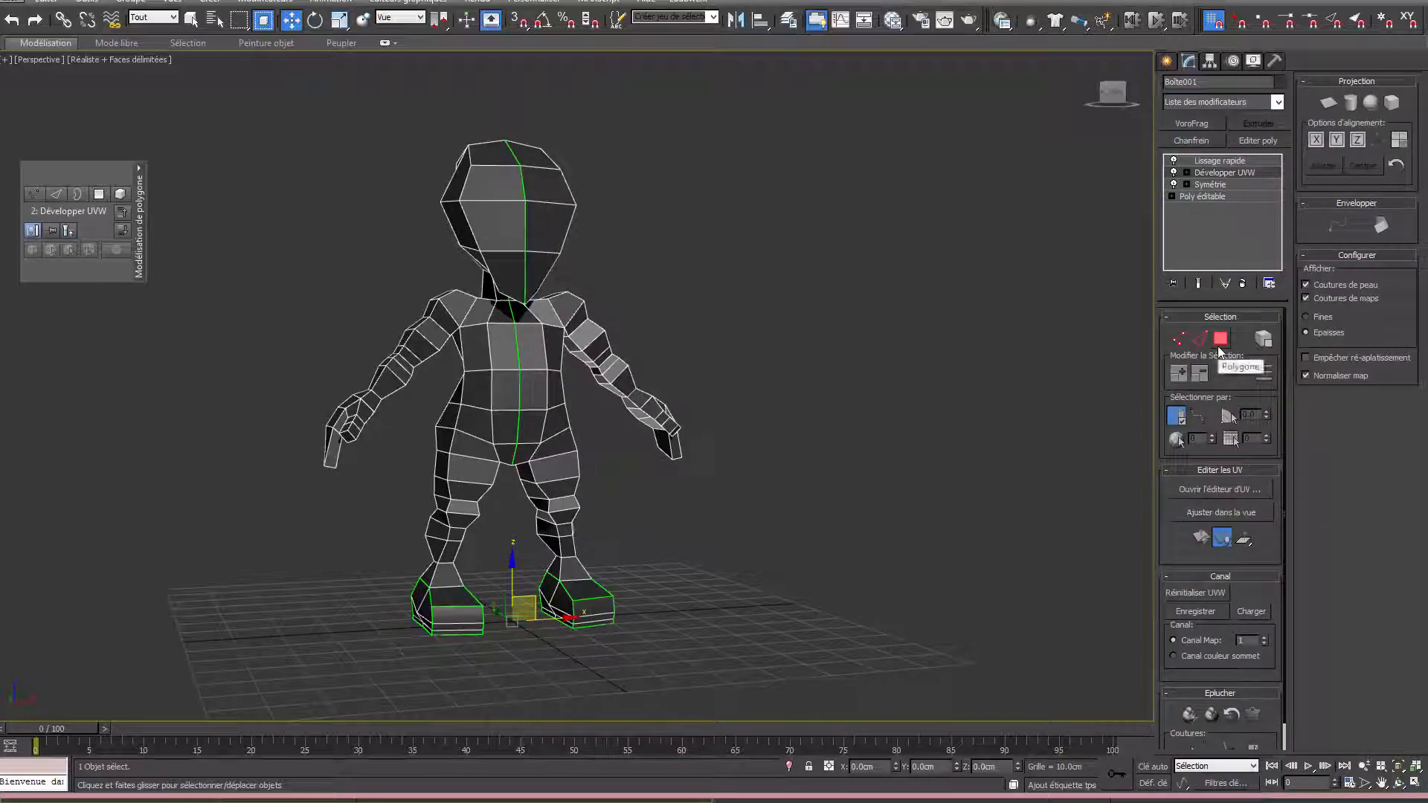
Hide the map seams, set the seam display to Fines, and collapse the Canal settings.
click(1335, 299)
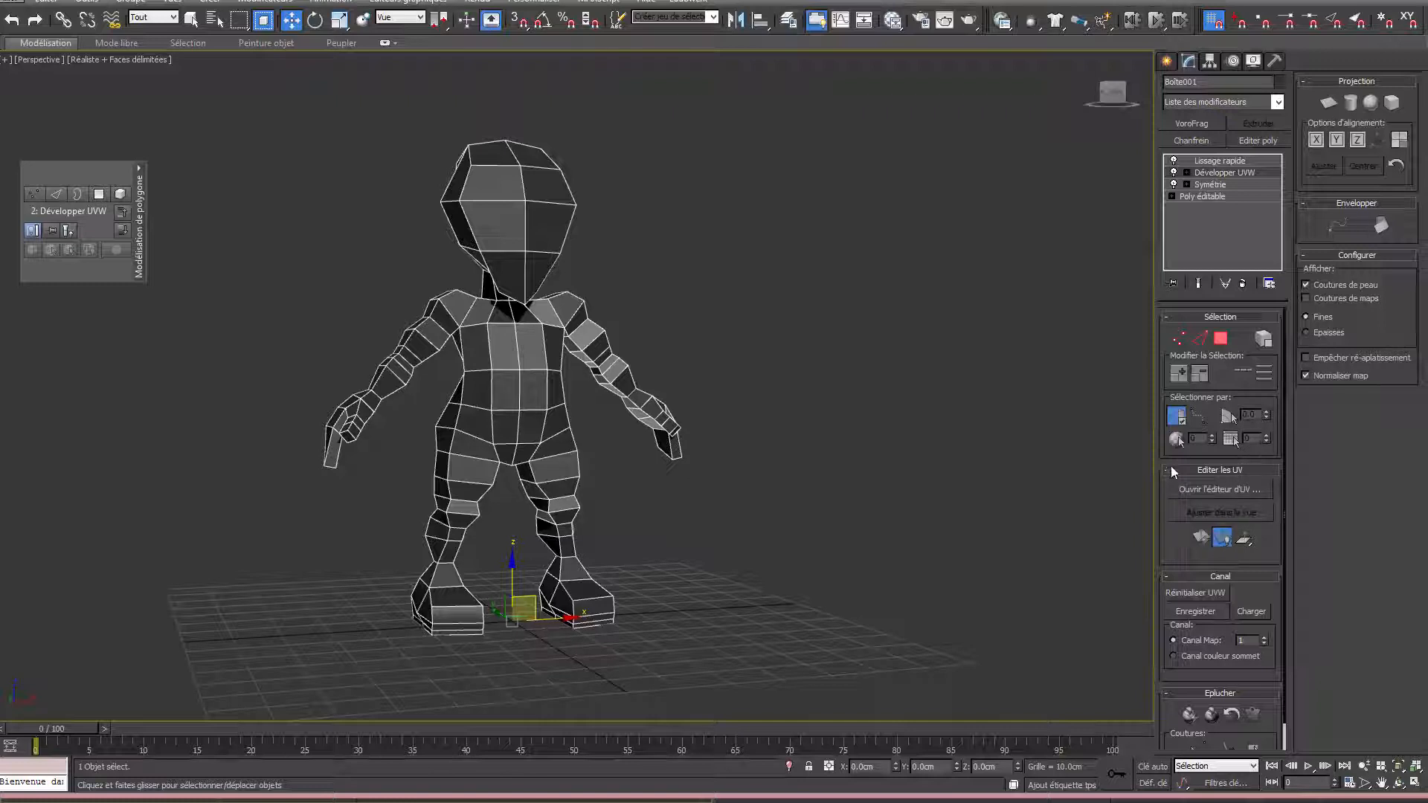
click(1188, 577)
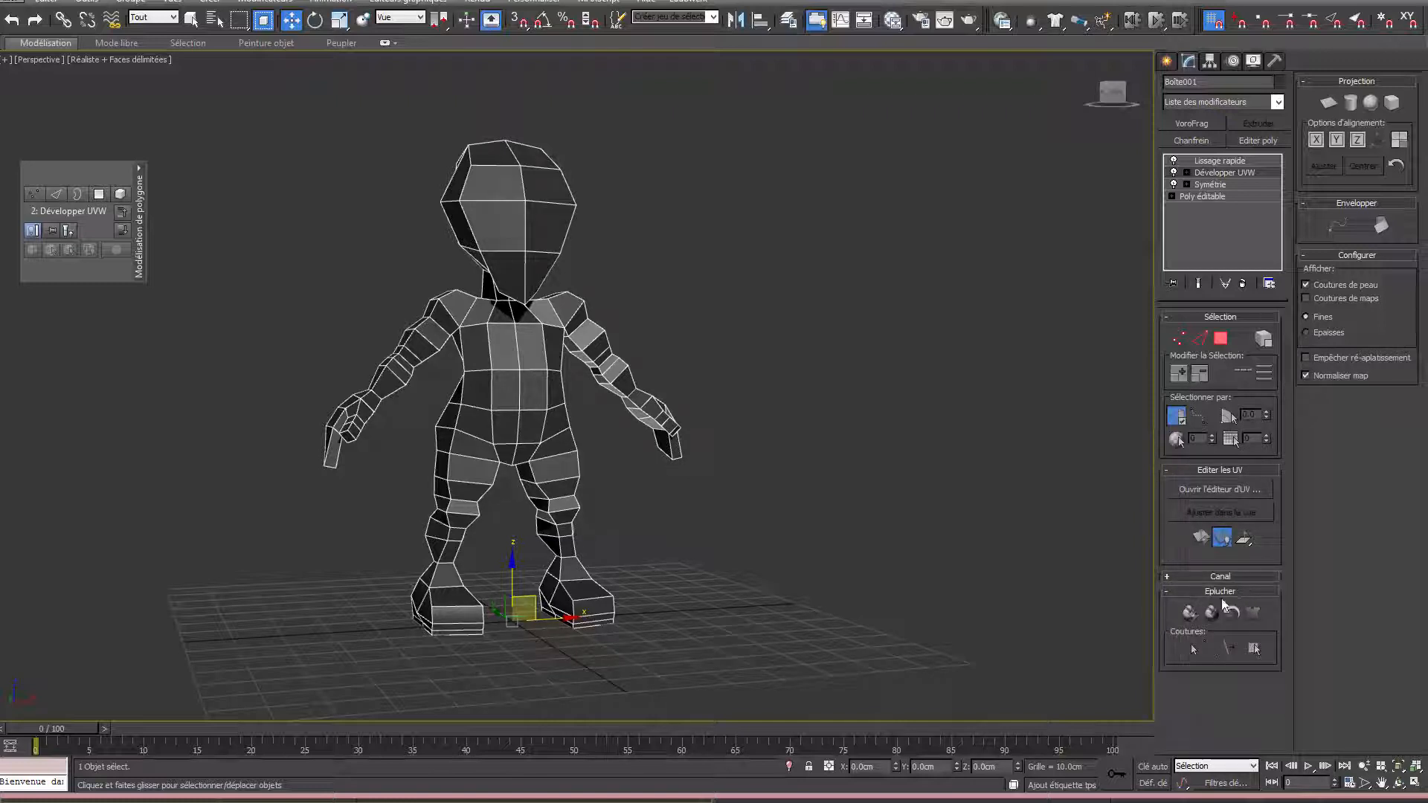
In edge mode, mark a point-to-point seam from one ankle up the outer leg and torso side to the neck base.
click(1200, 339)
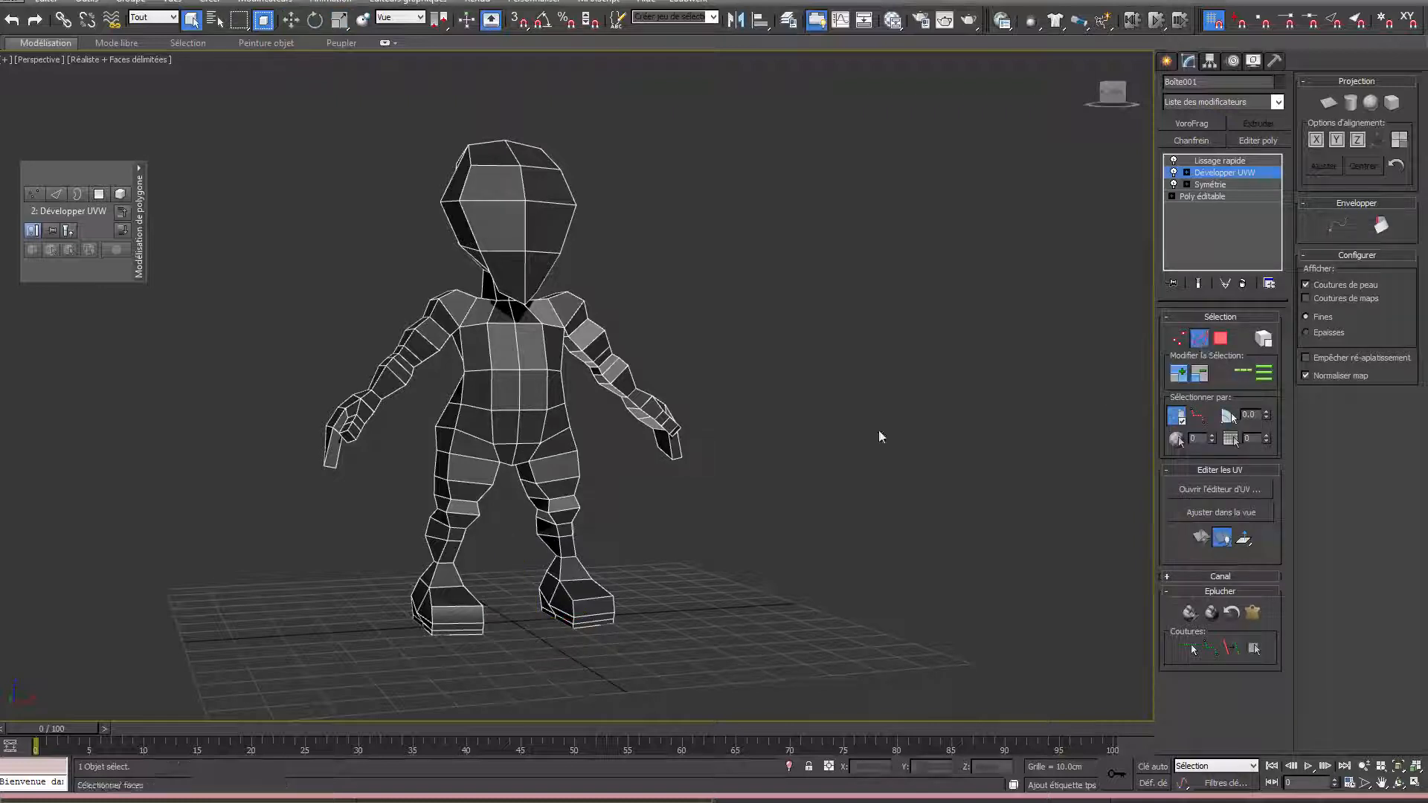
scroll(717, 483, up, 5)
mouse_move(681, 494)
middle_down()
mouse_move(638, 488)
mouse_move(702, 493)
mouse_move(663, 502)
middle_up()
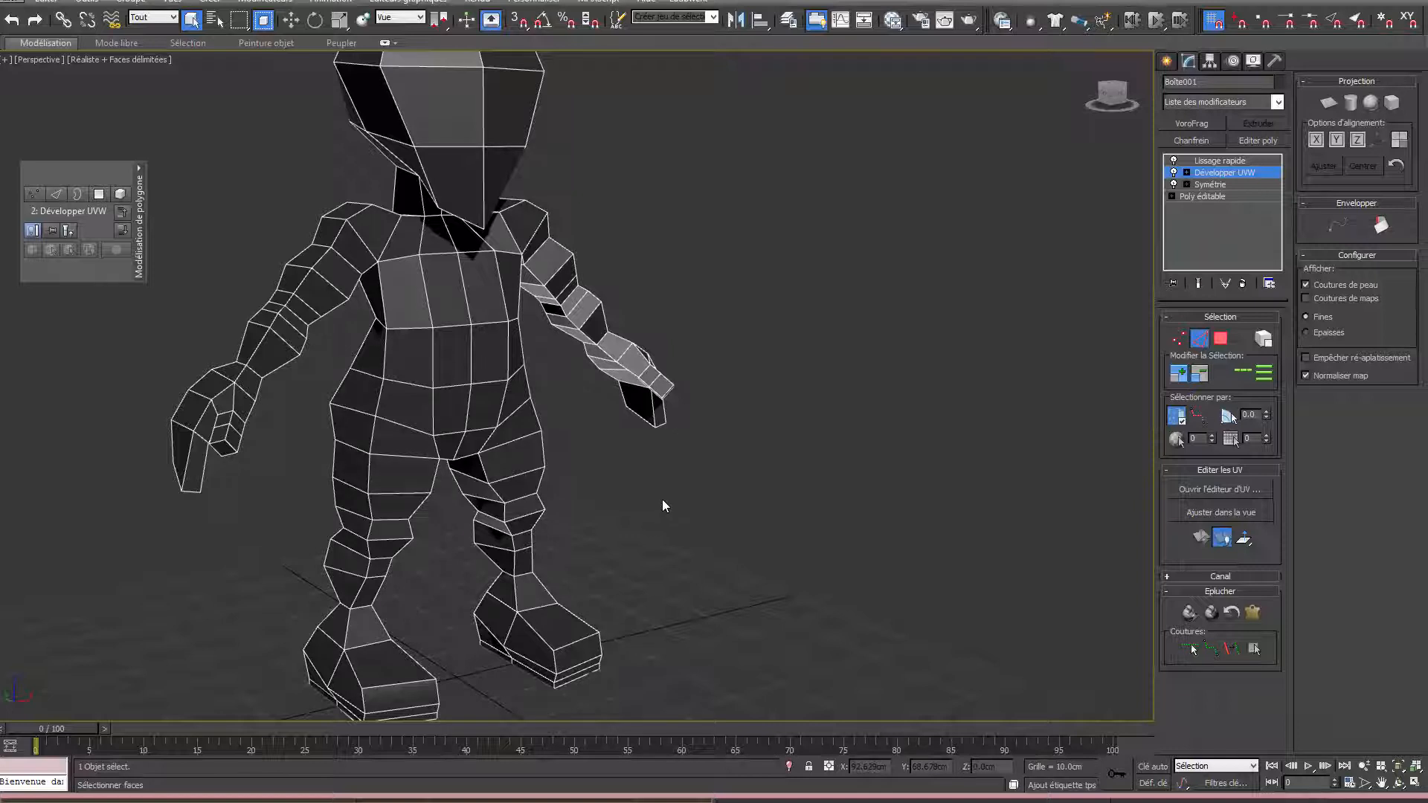
click(1213, 648)
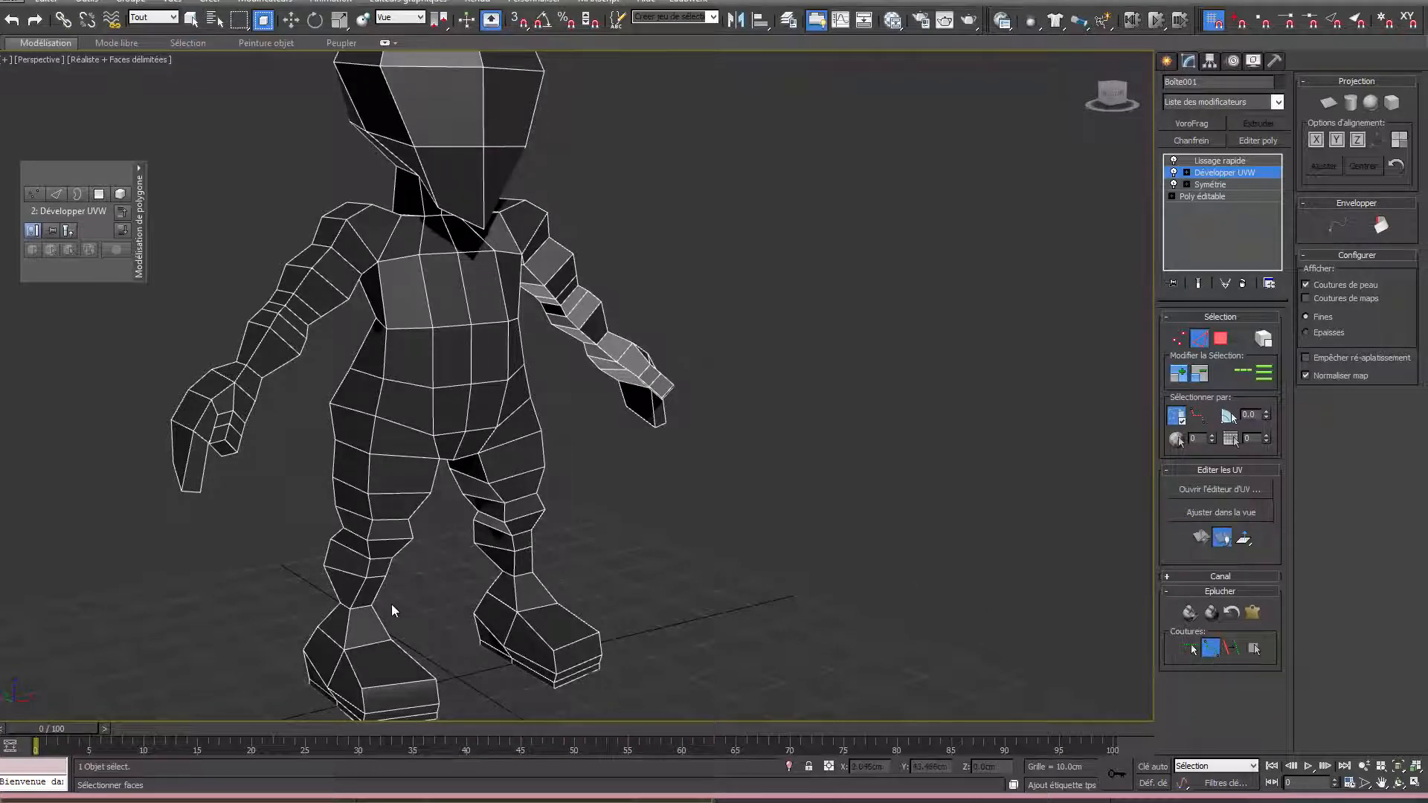
click(350, 608)
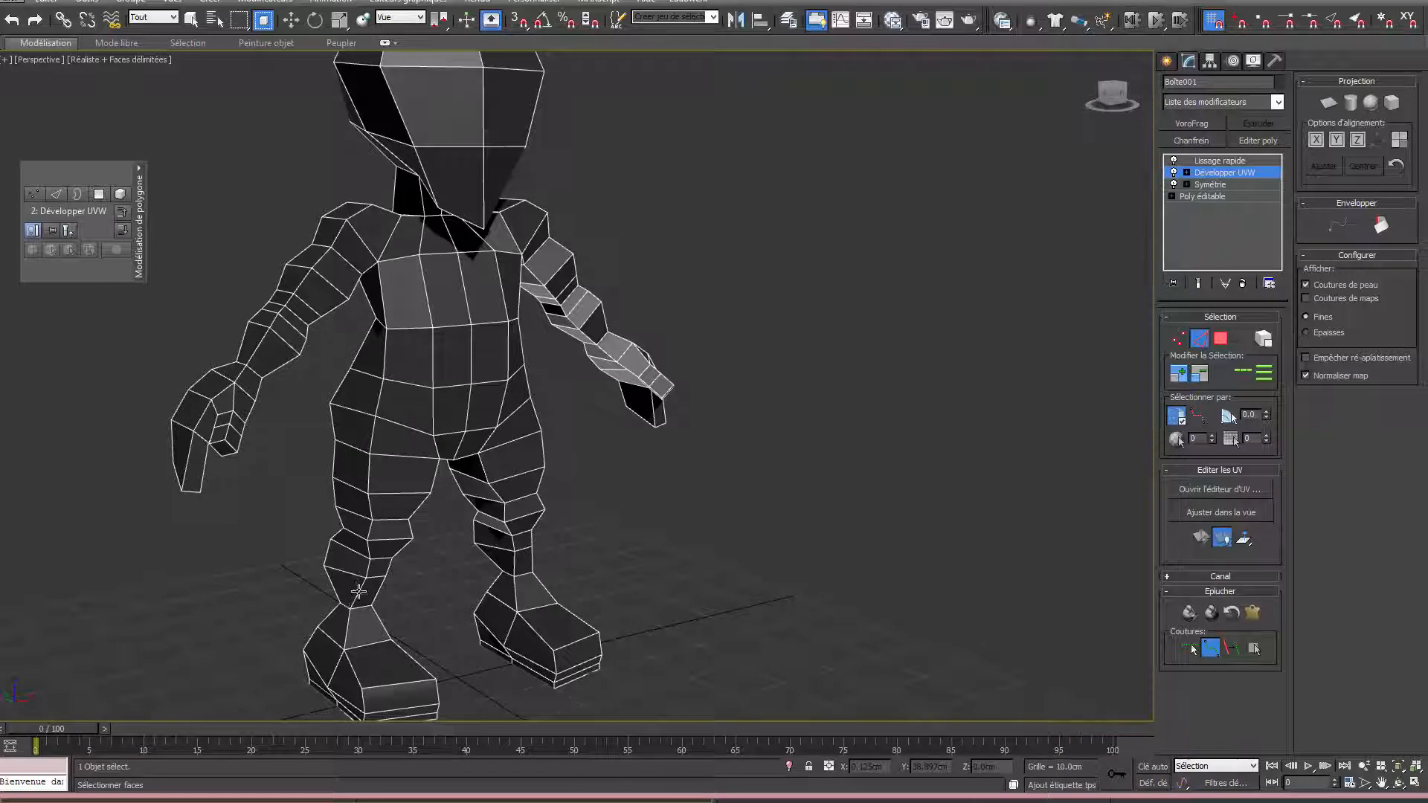
click(375, 260)
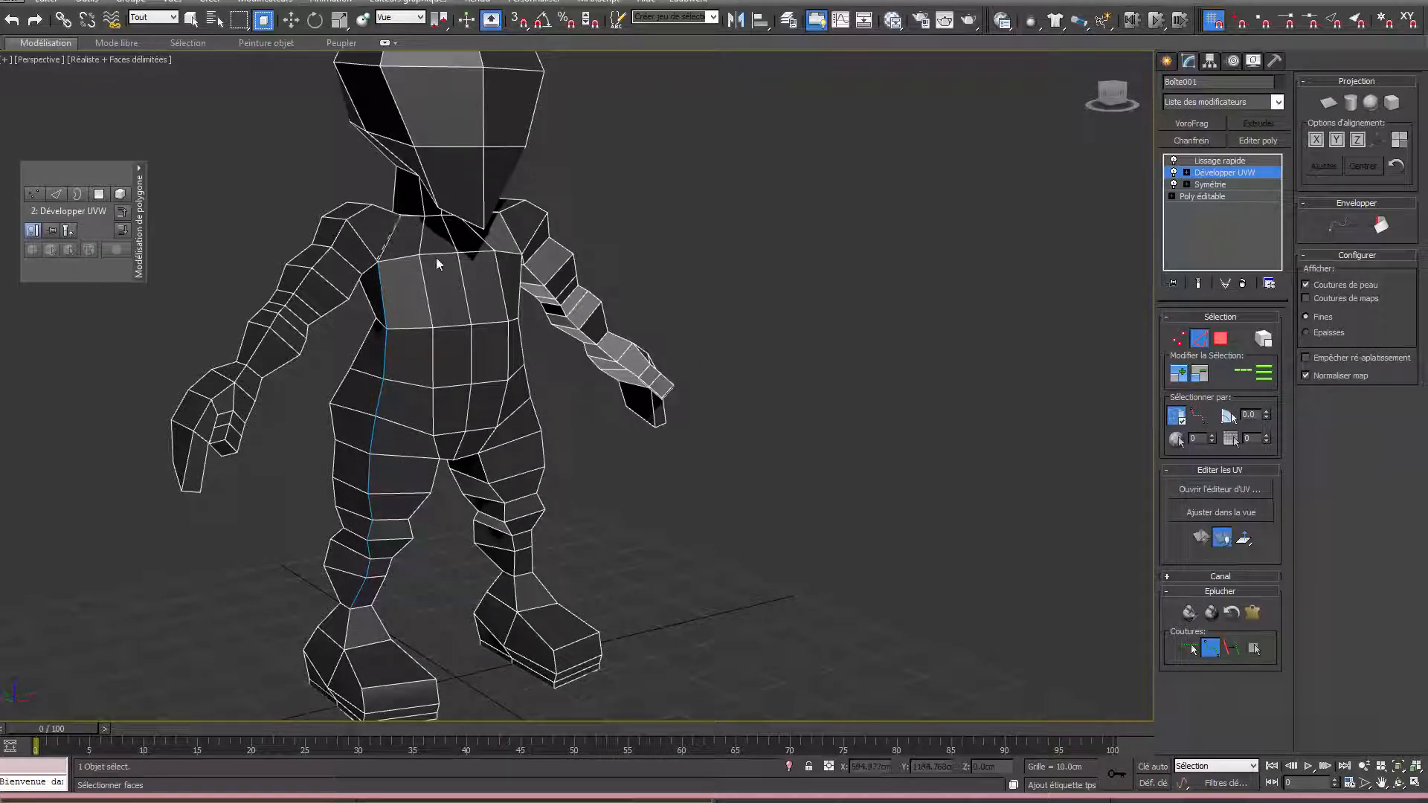
click(402, 216)
Continue the seam across the neck base, down the opposite side to the ankle, and along both inner legs through the crotch.
alt+middle_drag(458, 281, 480, 227)
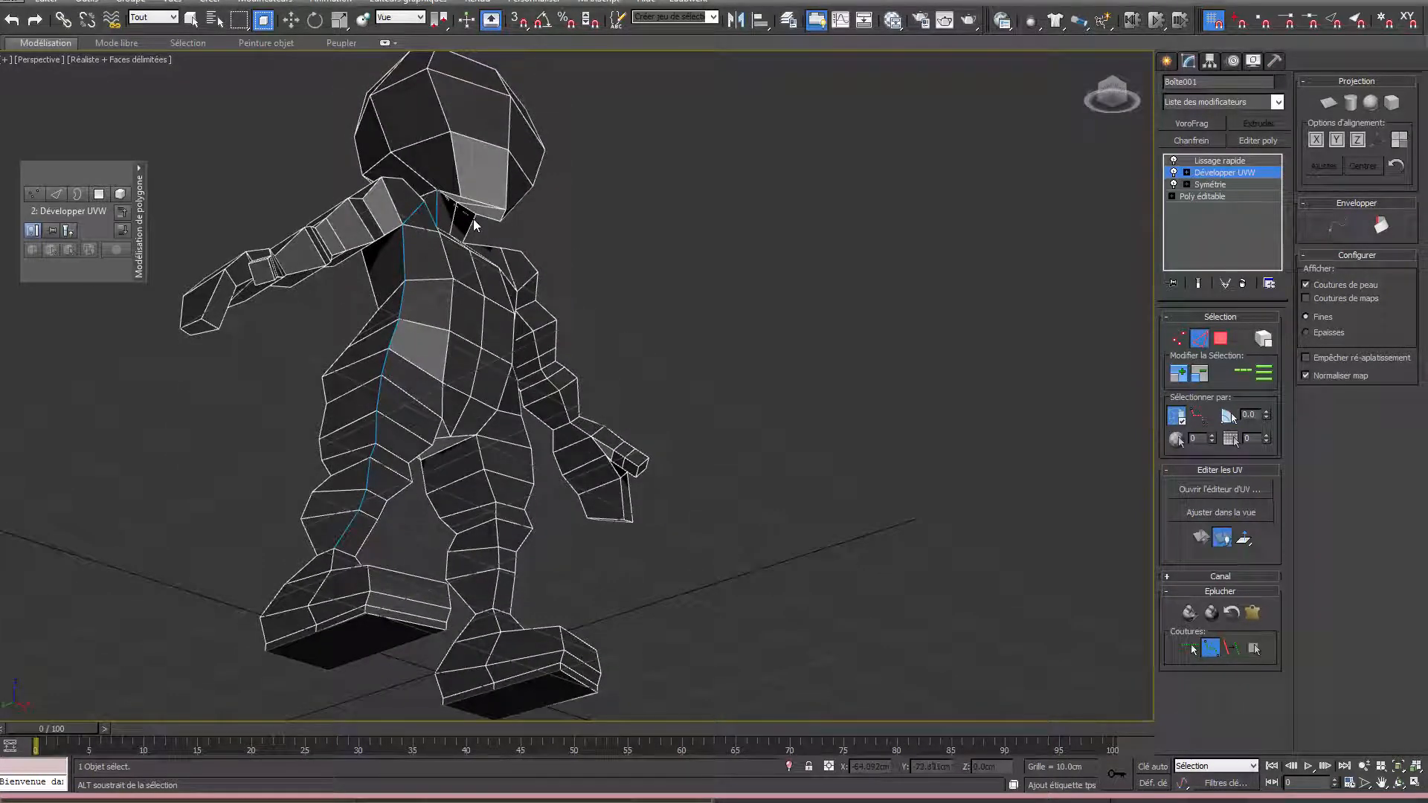
alt+middle_drag(473, 215, 470, 265)
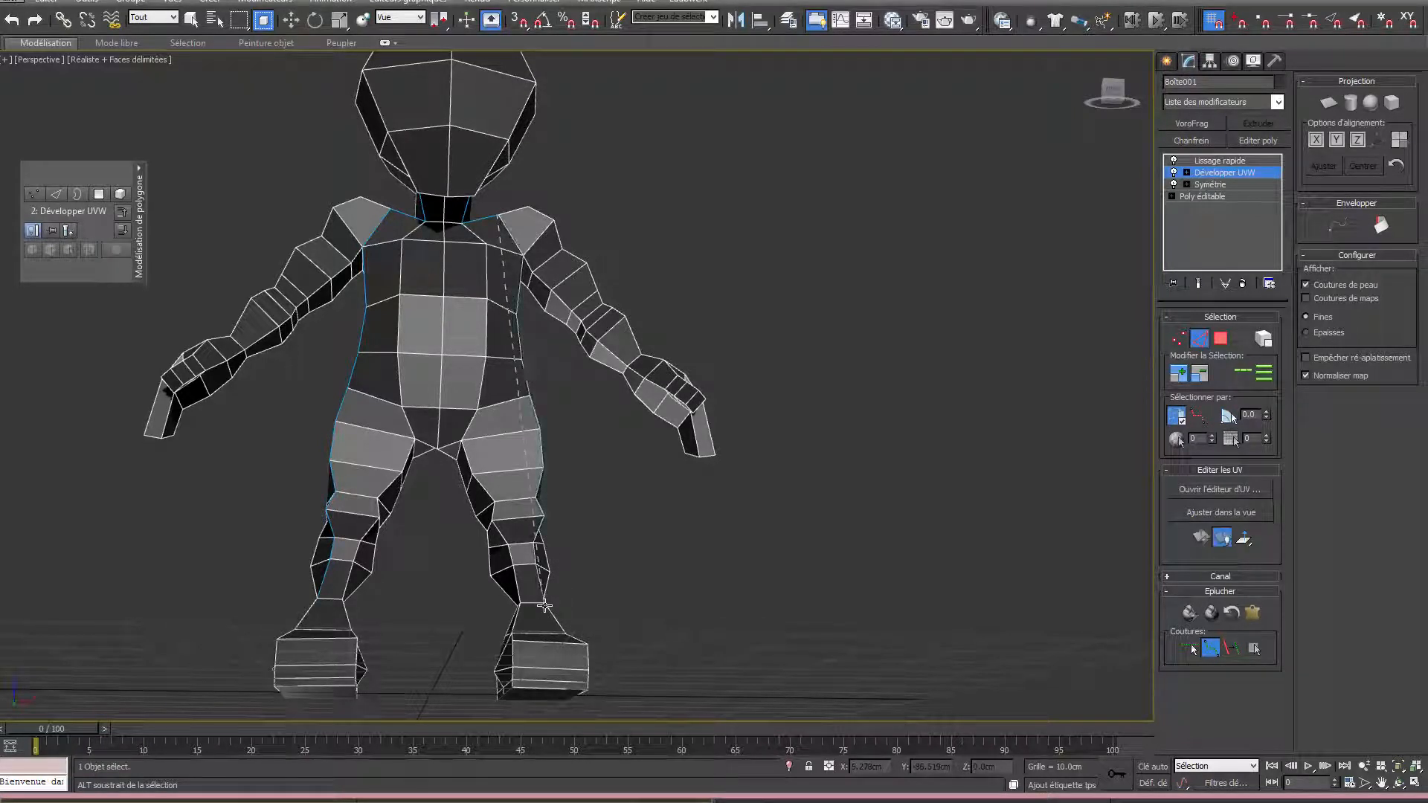
click(518, 592)
click(460, 438)
click(413, 439)
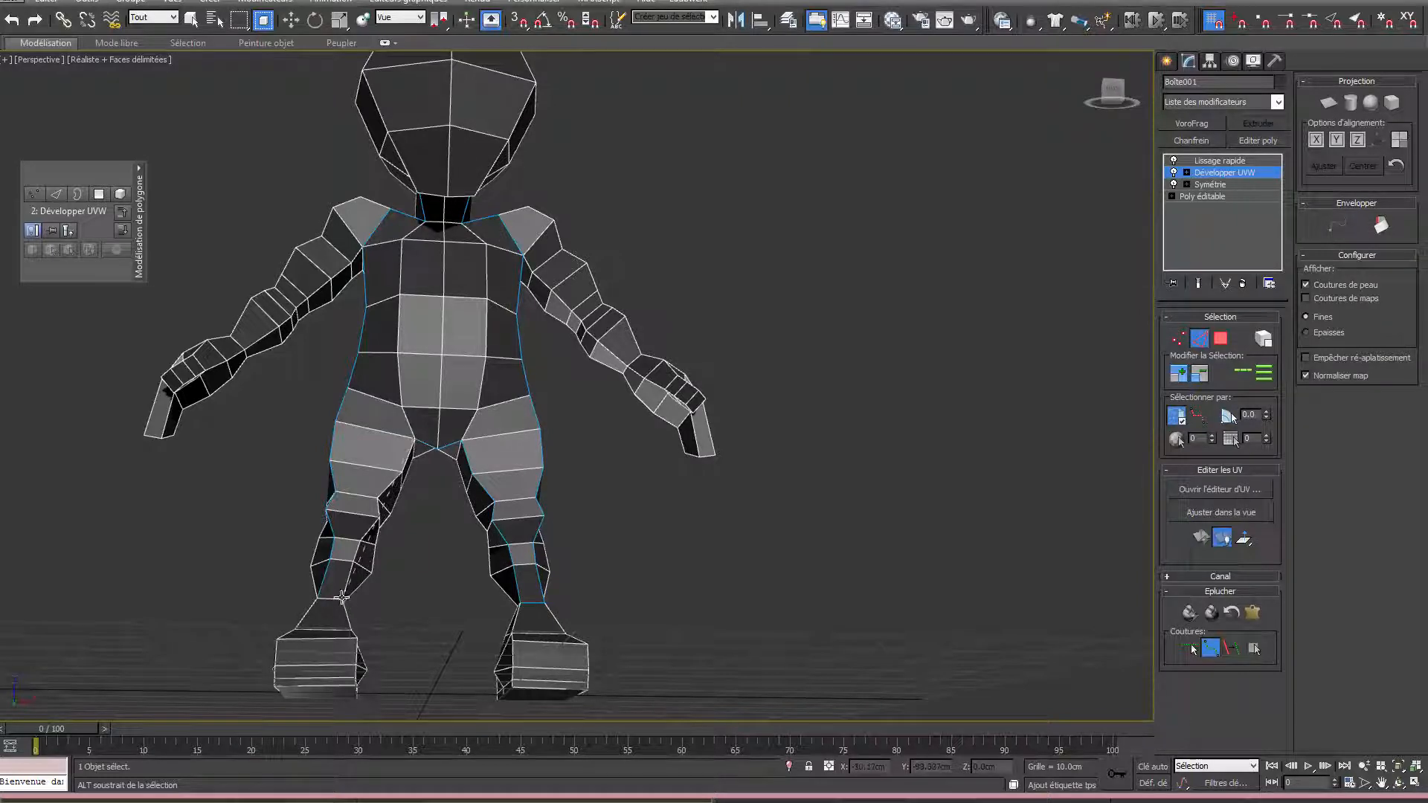
click(341, 597)
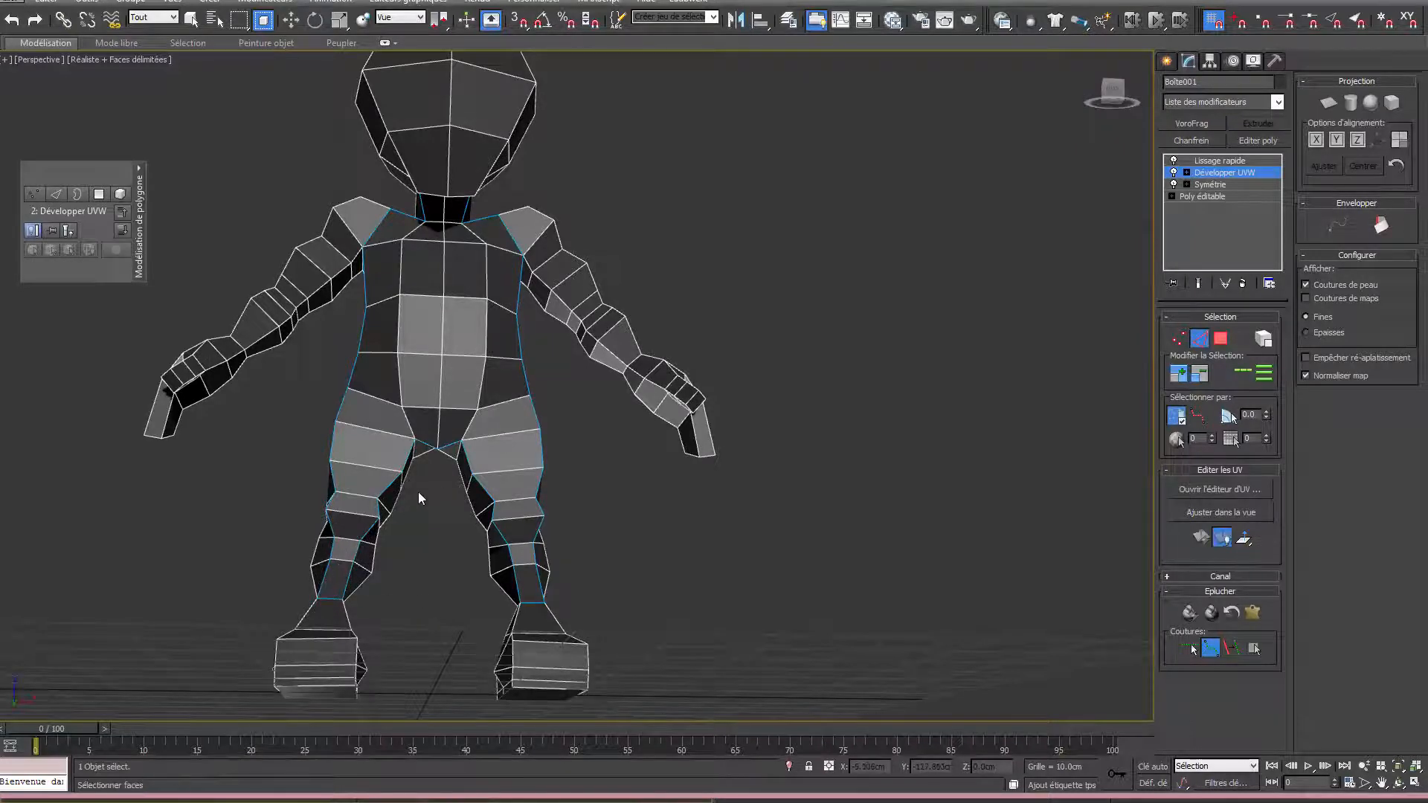
Mark seams along the top and underside of the first arm, linking the shoulder and armpit to the thumb tip.
alt+middle_drag(417, 497, 240, 456)
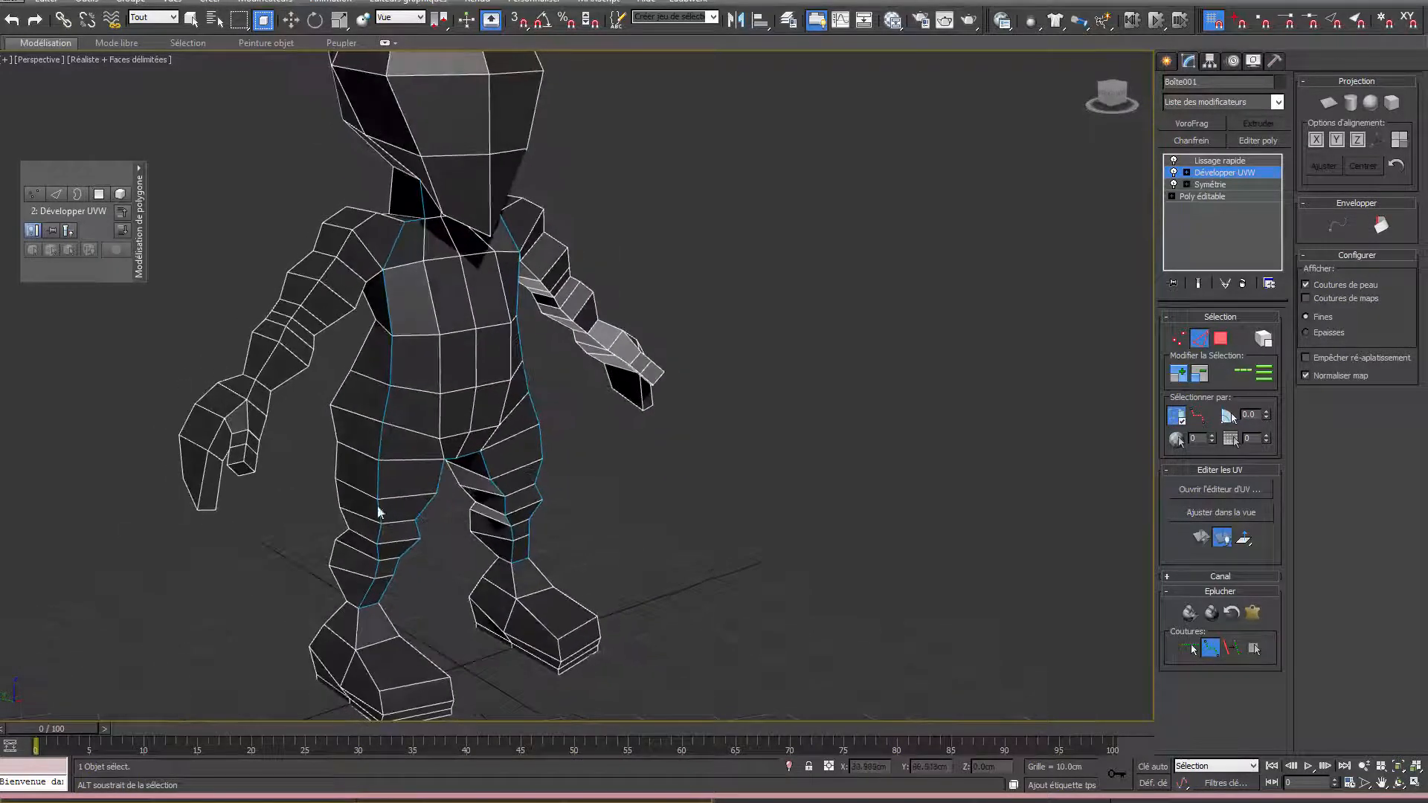
click(244, 463)
click(402, 223)
alt+middle_drag(372, 278, 356, 292)
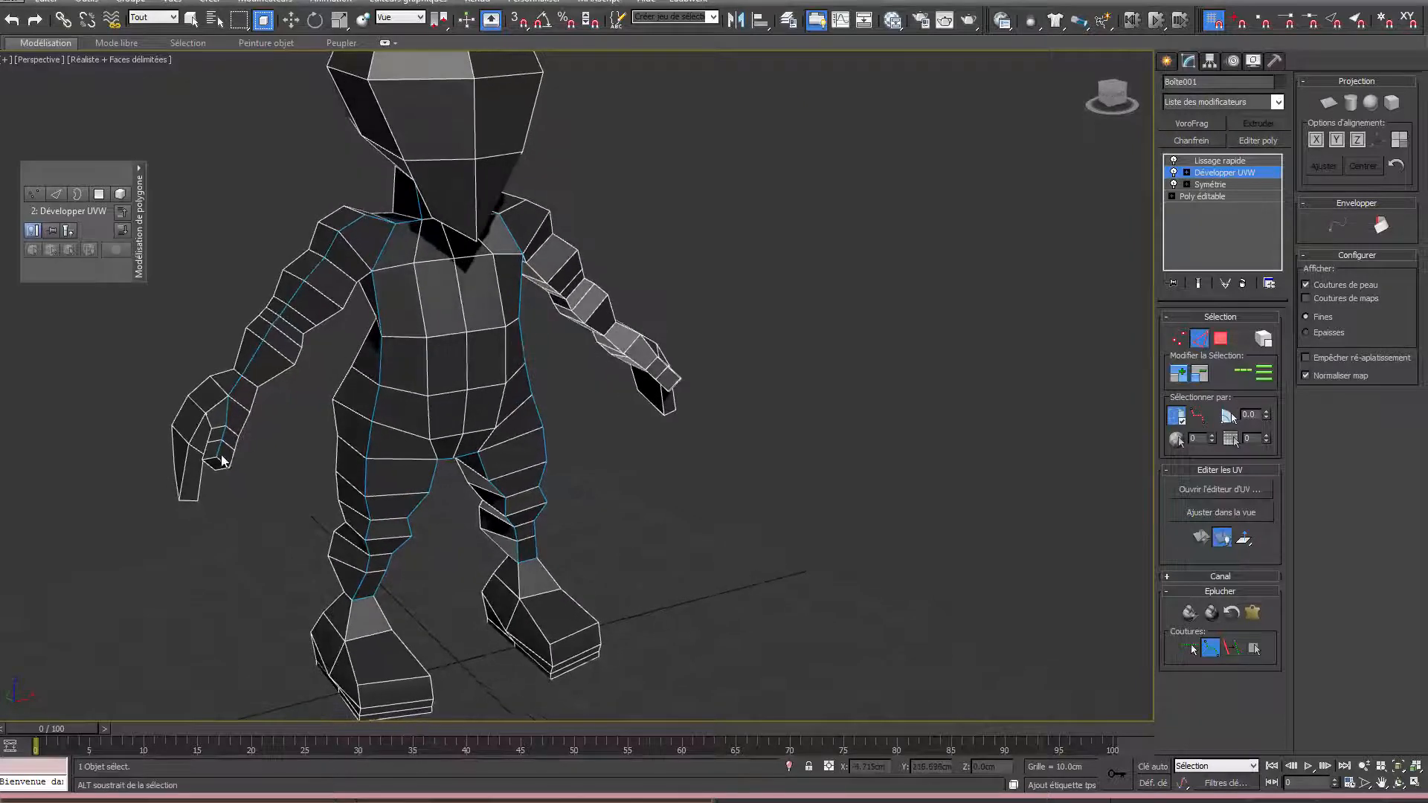
click(229, 466)
click(369, 270)
right_click(348, 356)
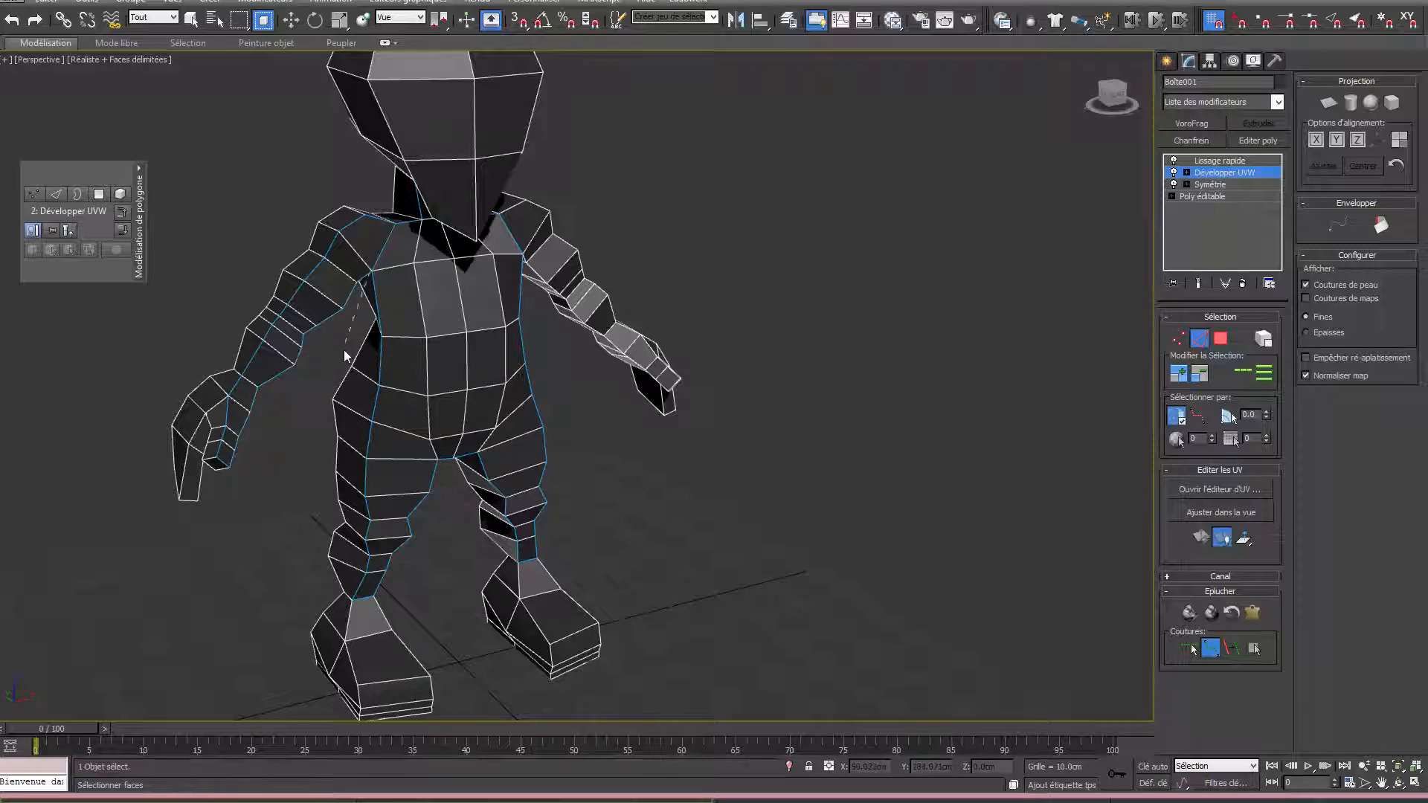
Mark matching seams along the top and underside of the opposite arm, from the shoulder and armpit to the thumb tip.
alt+middle_drag(378, 389, 319, 382)
click(480, 223)
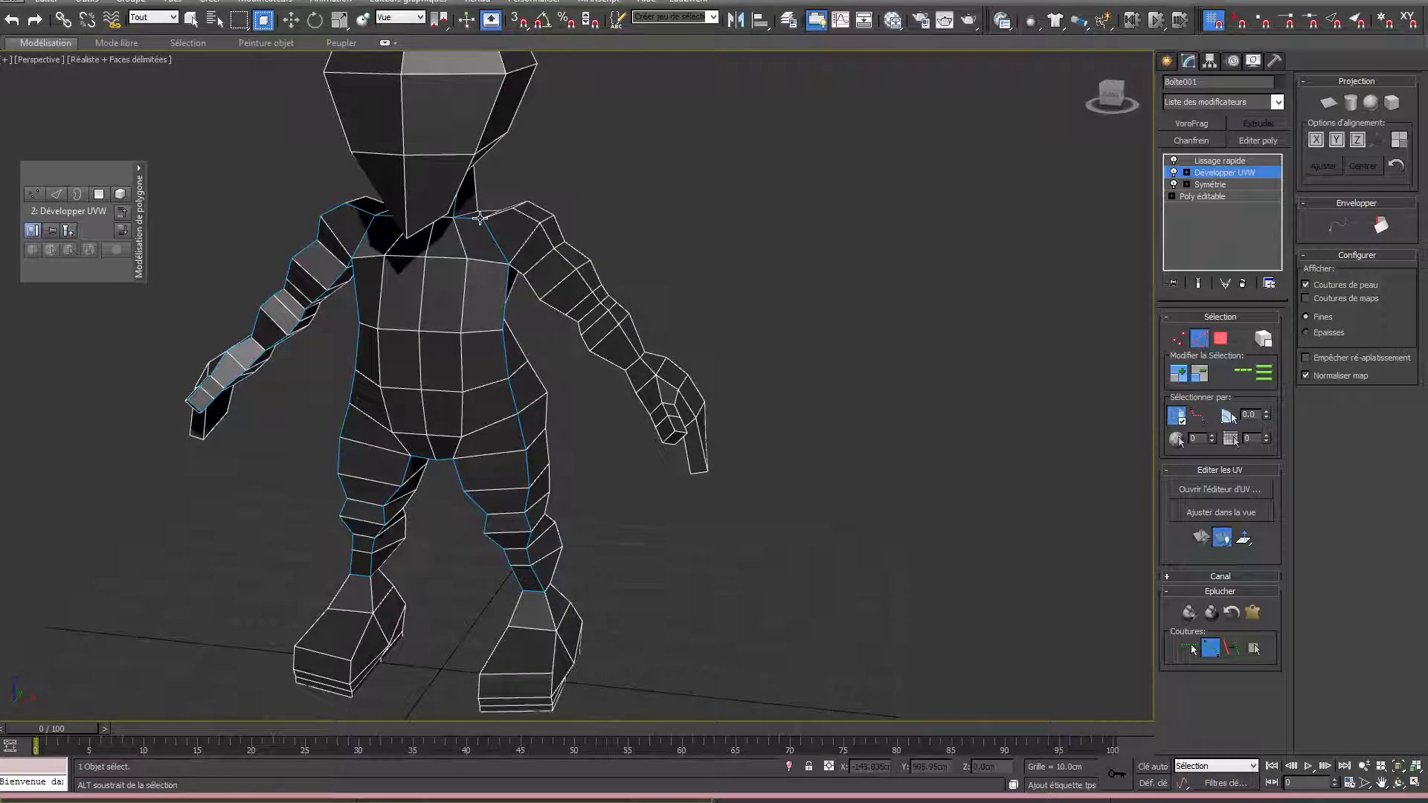
click(673, 429)
right_click(611, 476)
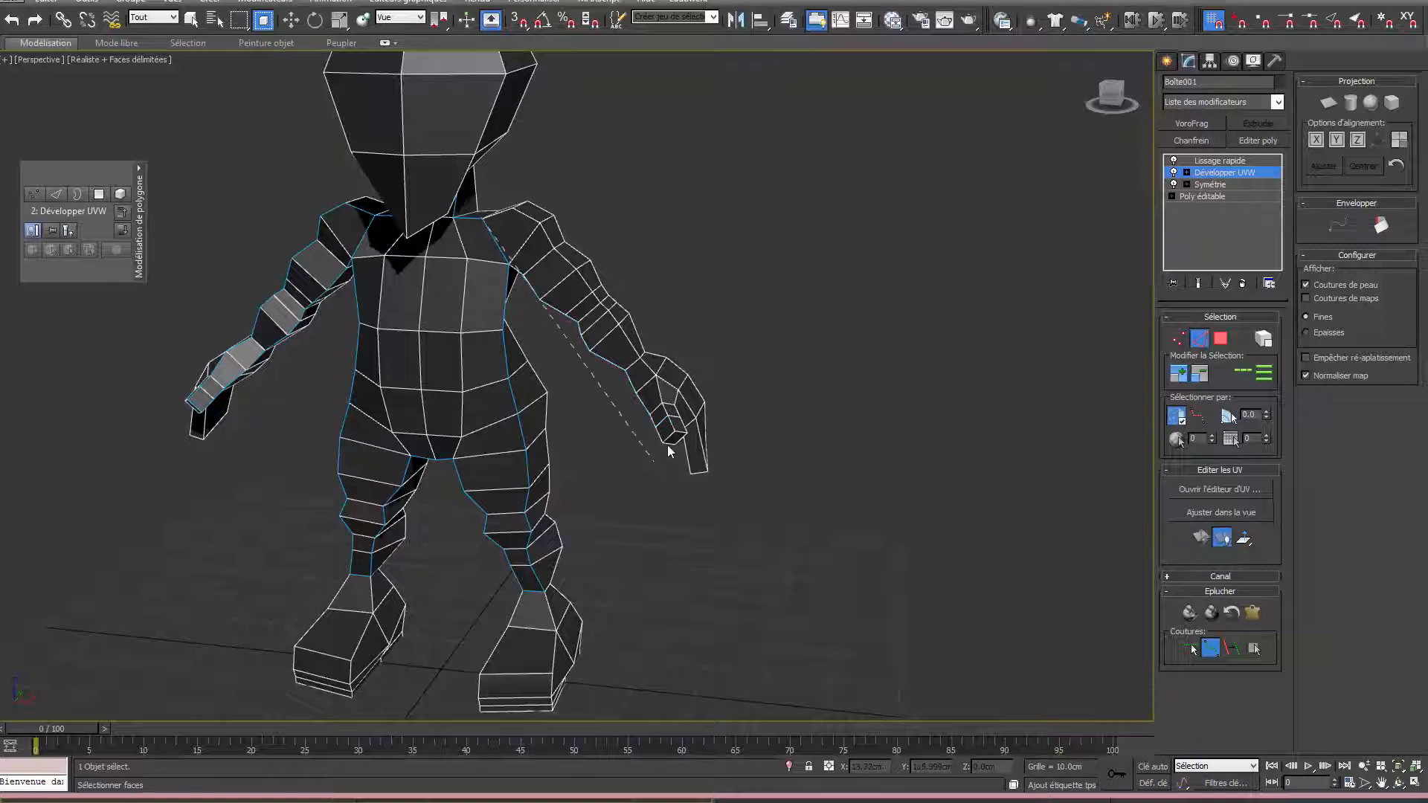
click(659, 440)
click(576, 272)
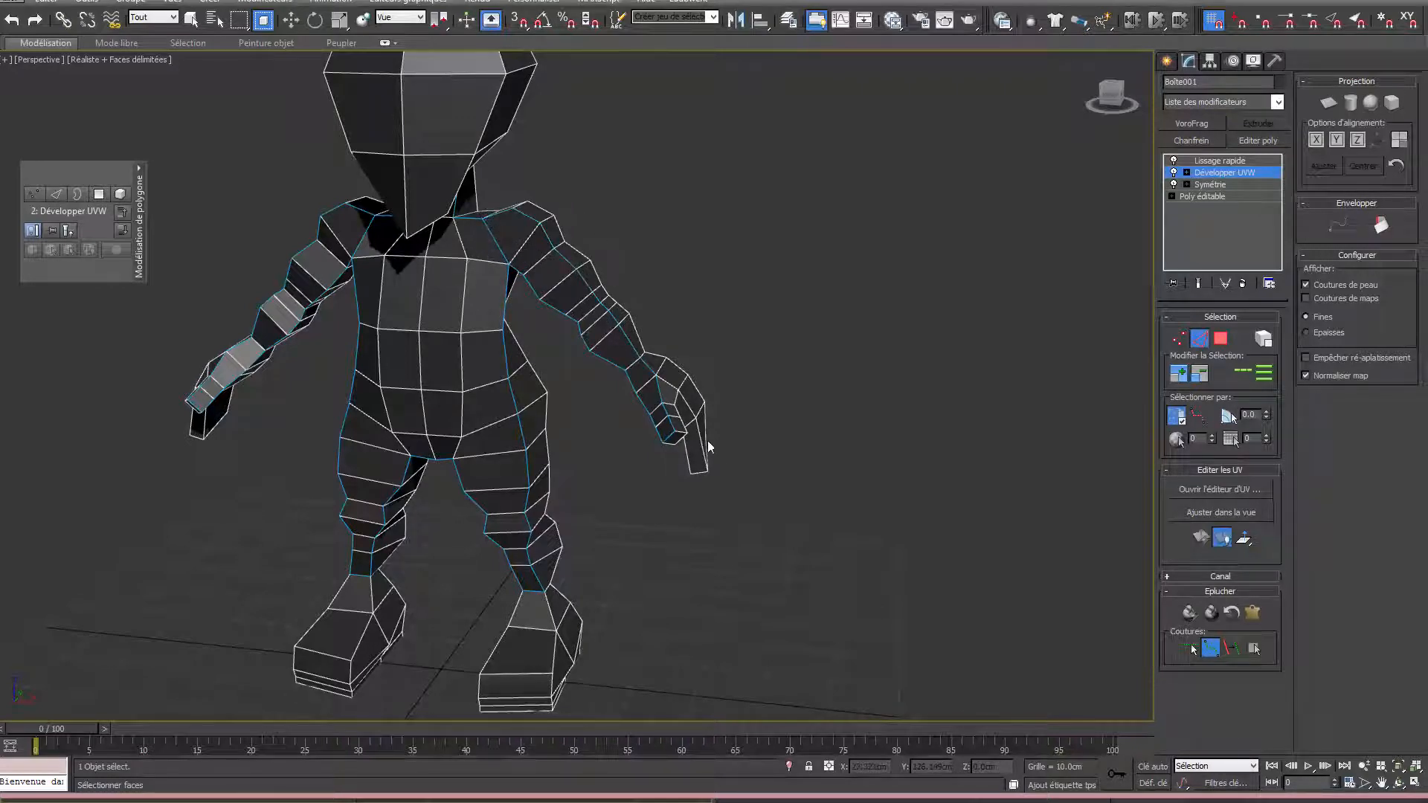
Mark a seam up the side of the neck and around its top, just below the head.
alt+middle_drag(695, 456, 510, 281)
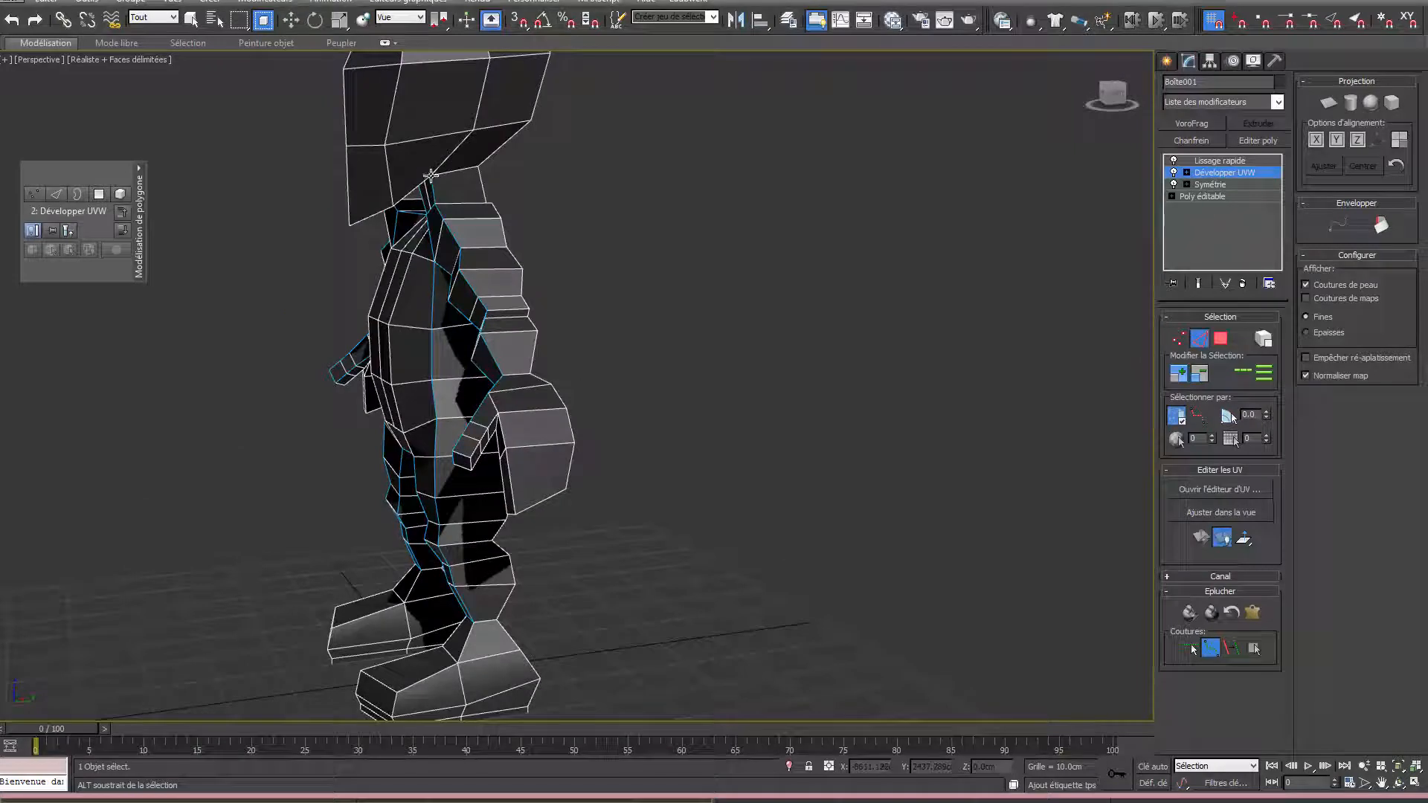
alt+middle_drag(460, 190, 417, 176)
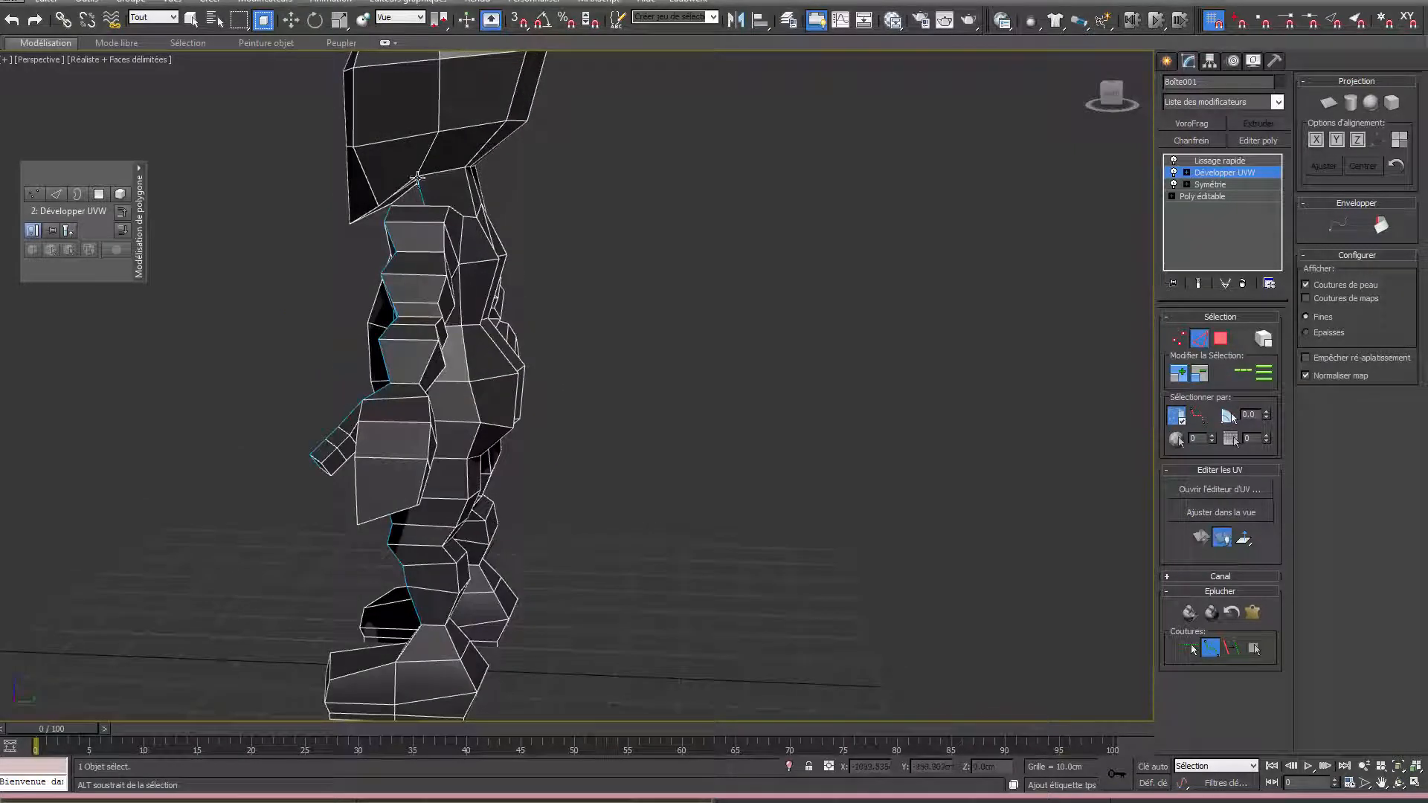
click(466, 167)
alt+middle_drag(511, 195, 394, 210)
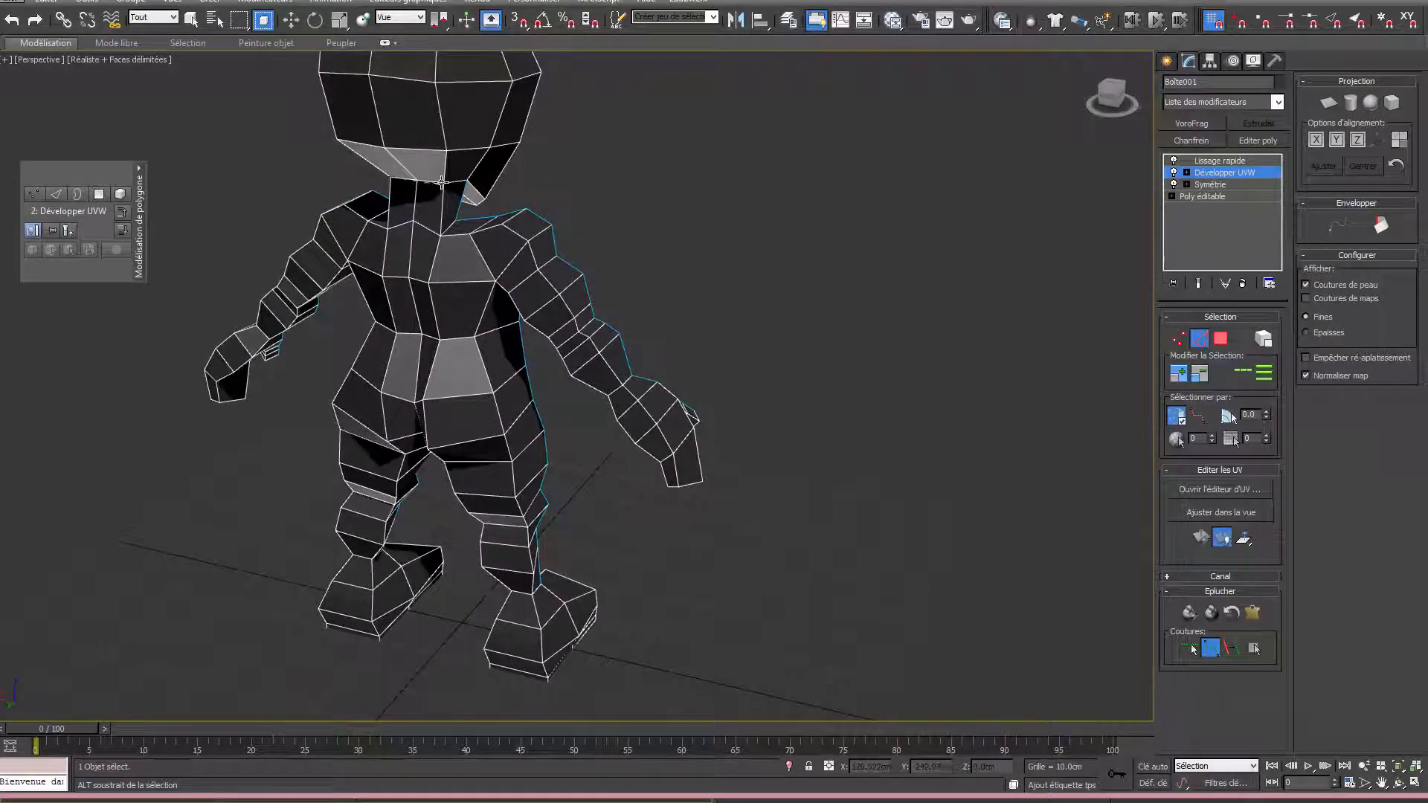
click(468, 180)
alt+middle_drag(538, 205, 864, 216)
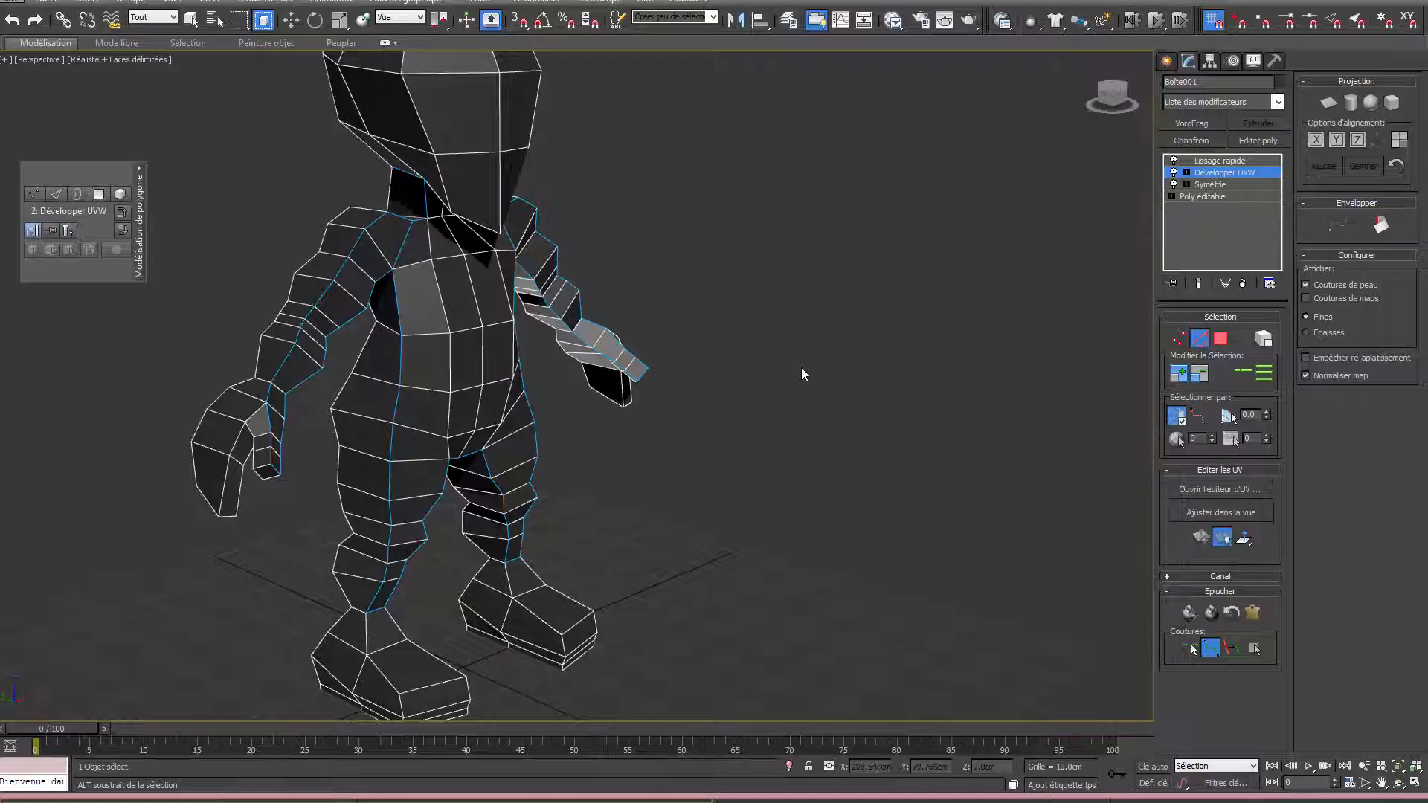
Mark a second seam down each side of the torso and outer leg, running from the armpit to the ankle.
middle_drag(700, 400, 778, 392)
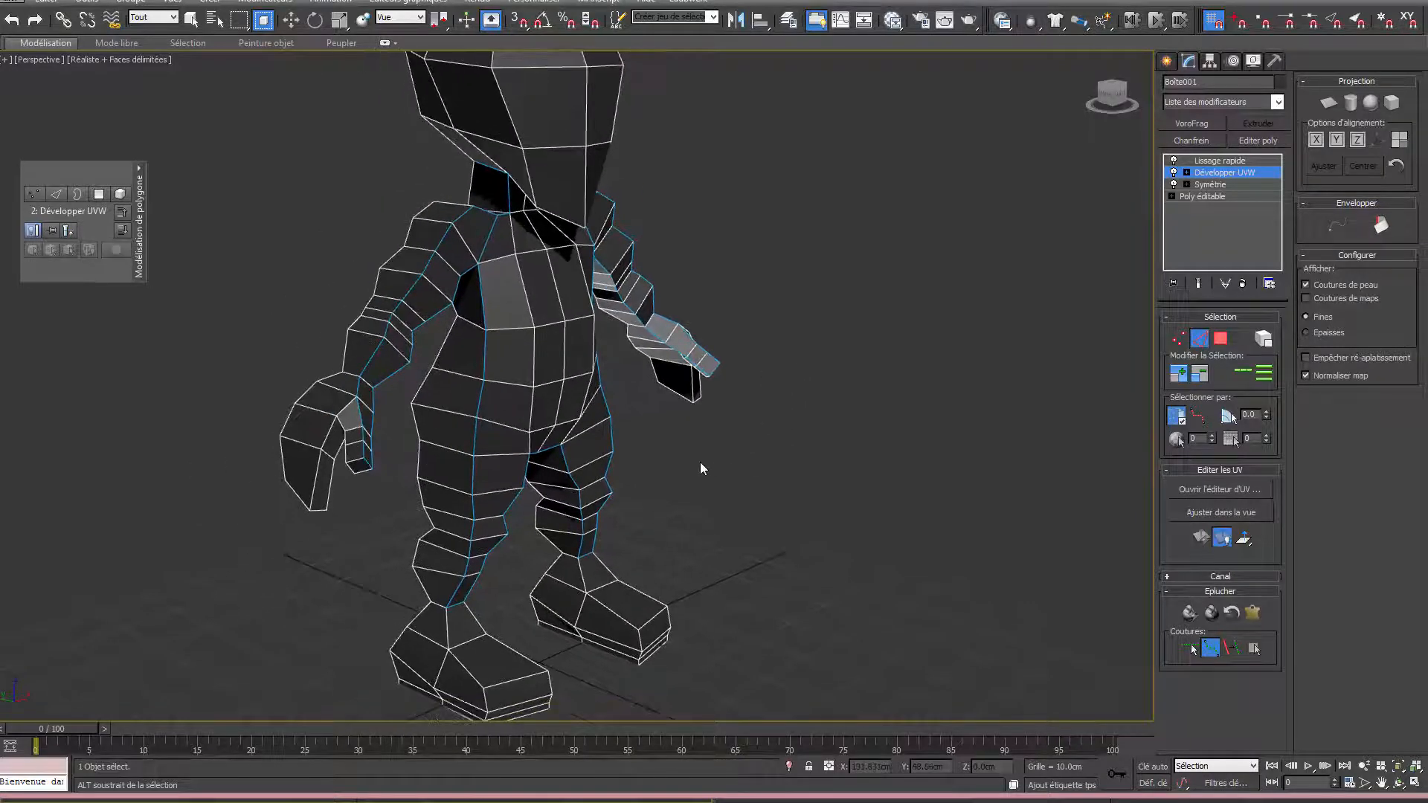
alt+middle_drag(451, 265, 465, 227)
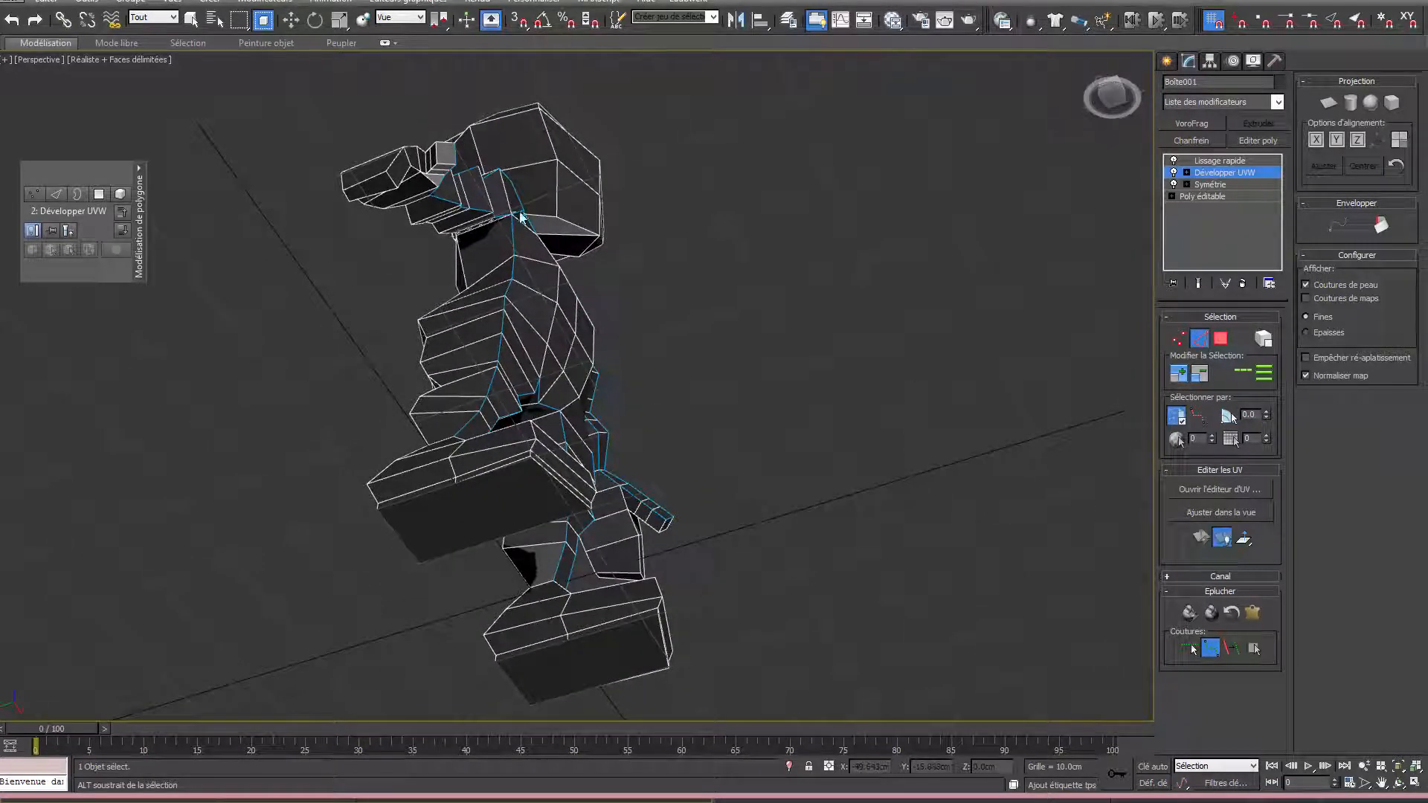
alt+middle_drag(519, 234, 563, 252)
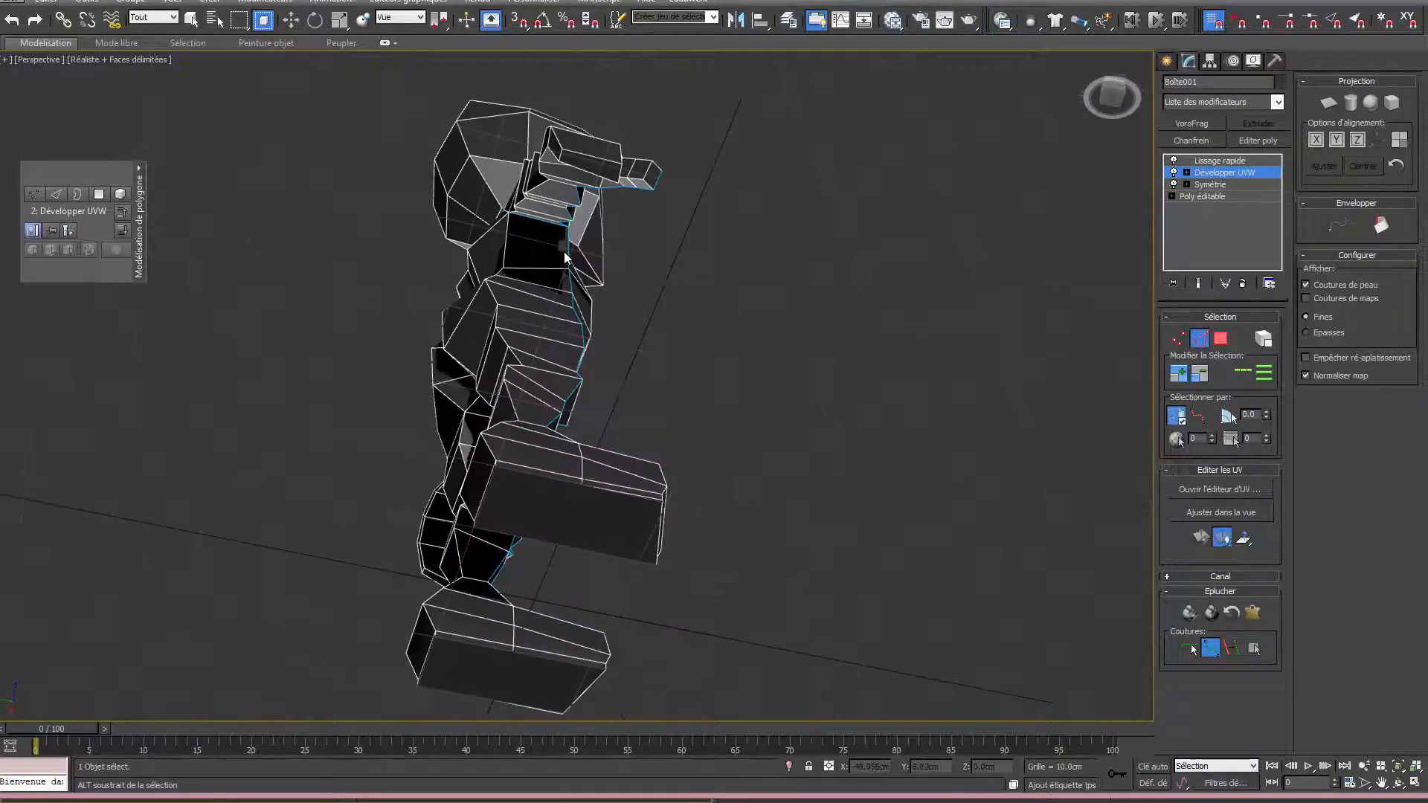
click(506, 214)
click(517, 420)
alt+middle_drag(733, 332, 511, 360)
click(577, 565)
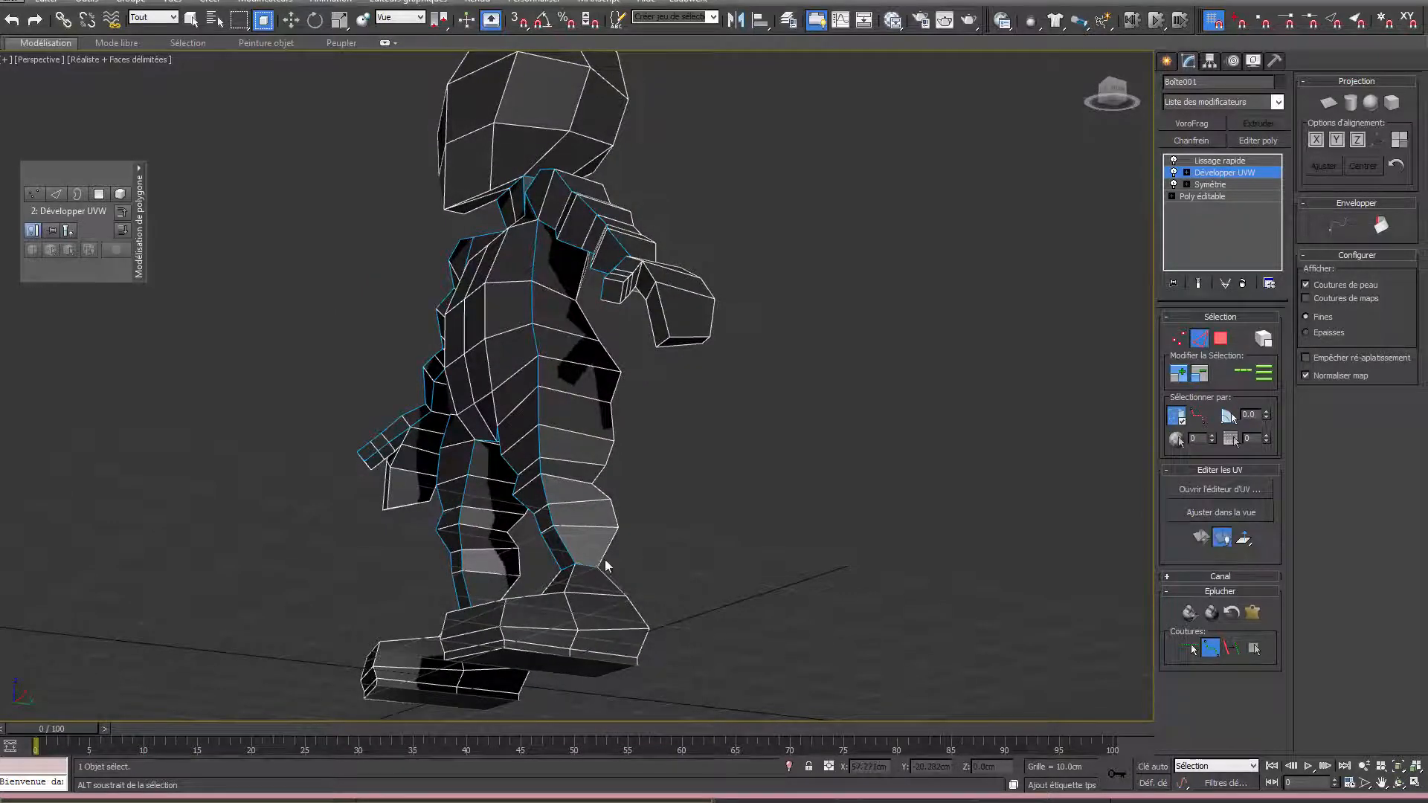
alt+middle_drag(685, 458, 484, 226)
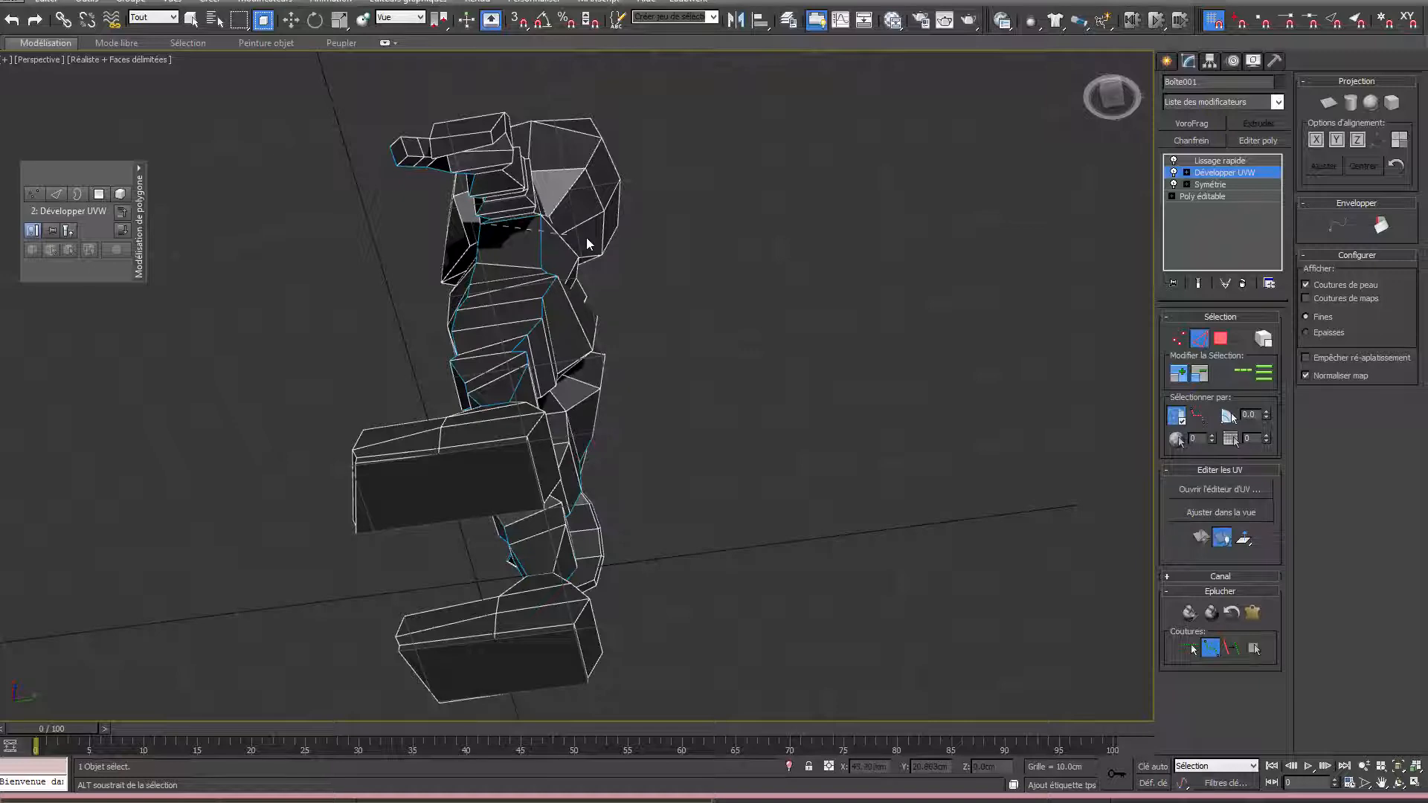
alt+middle_drag(595, 220, 491, 389)
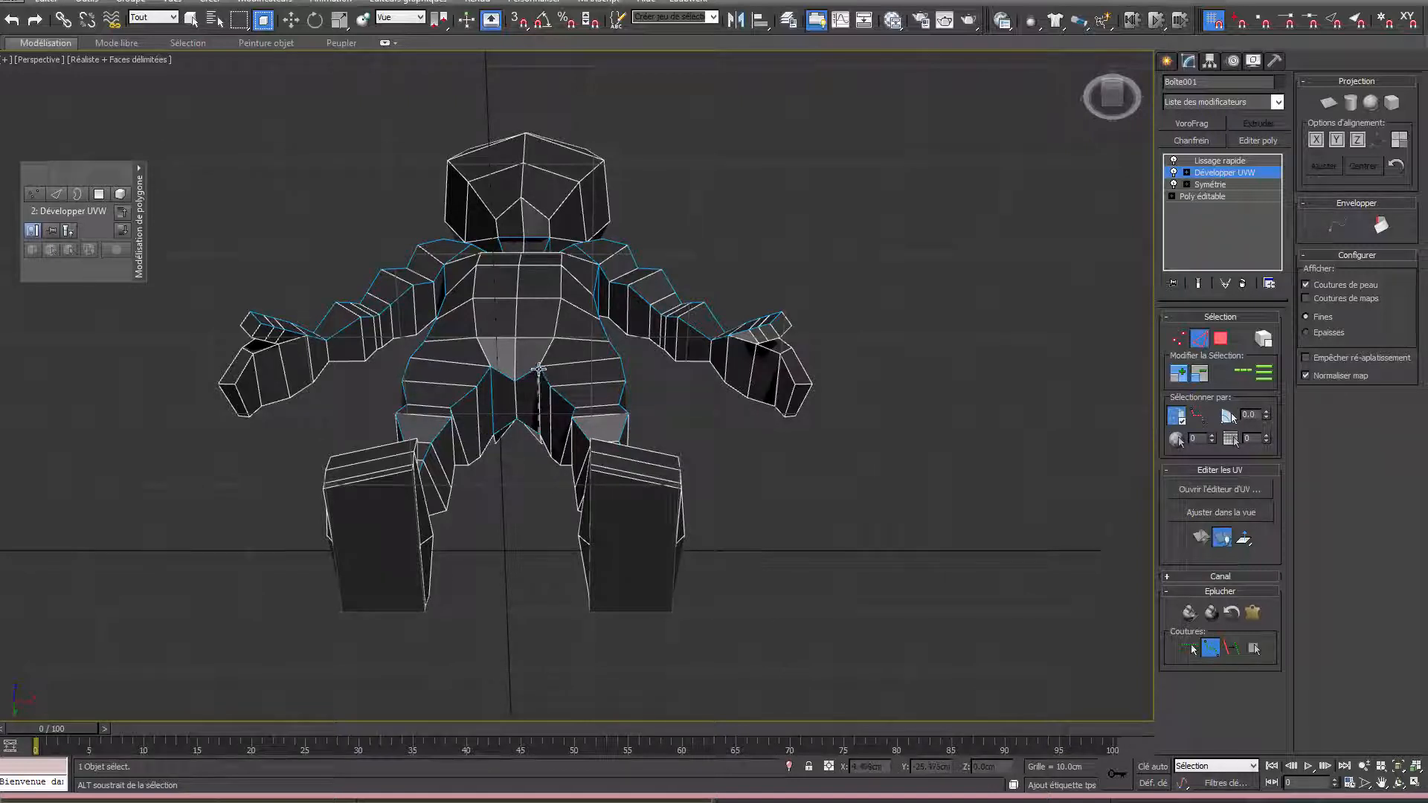
Mark seams around both ankles to separate the legs from the feet.
alt+middle_drag(569, 428, 524, 456)
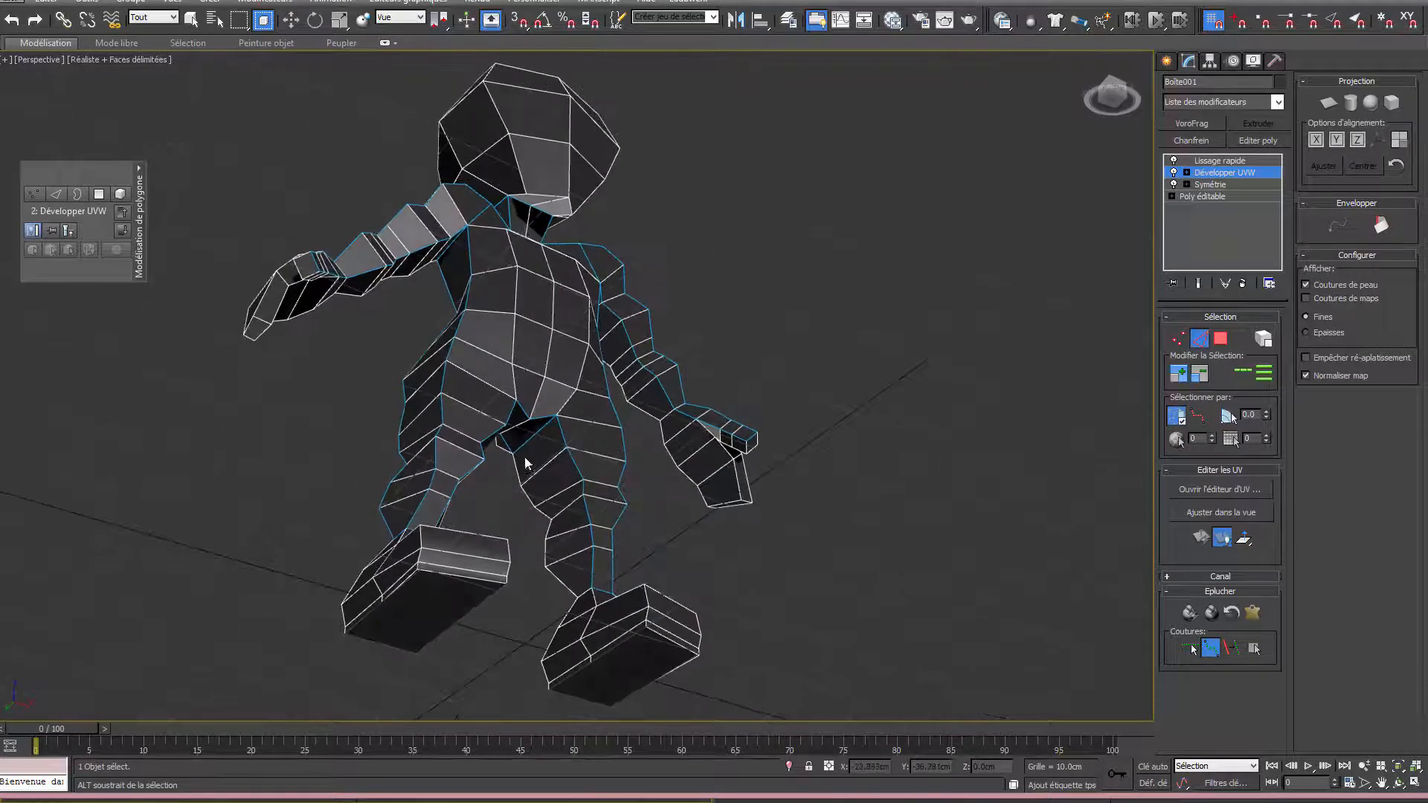
click(575, 598)
alt+middle_drag(663, 542, 402, 596)
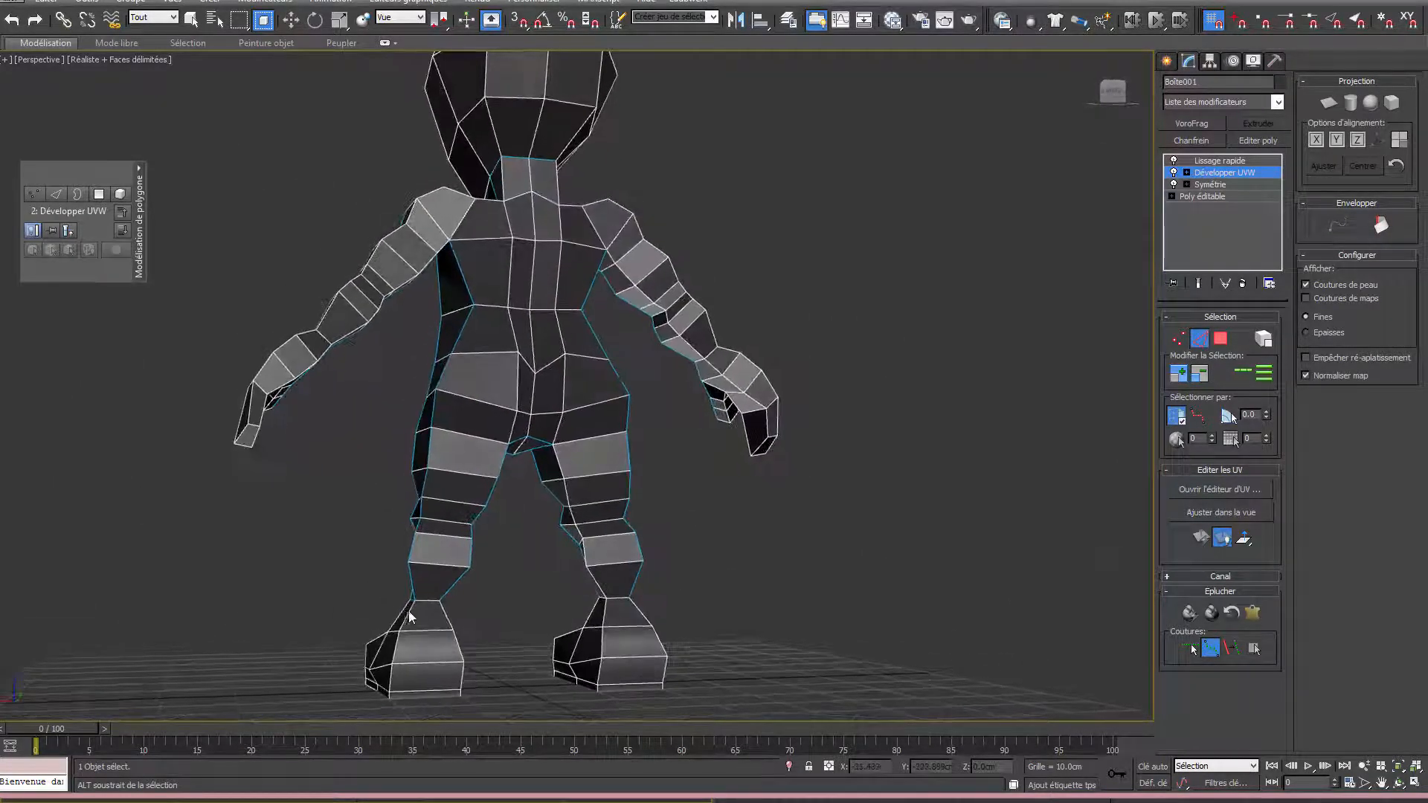
click(414, 601)
Mark seams along the back of both arms, continuing over the hands to the fingertips.
alt+middle_drag(506, 410, 455, 310)
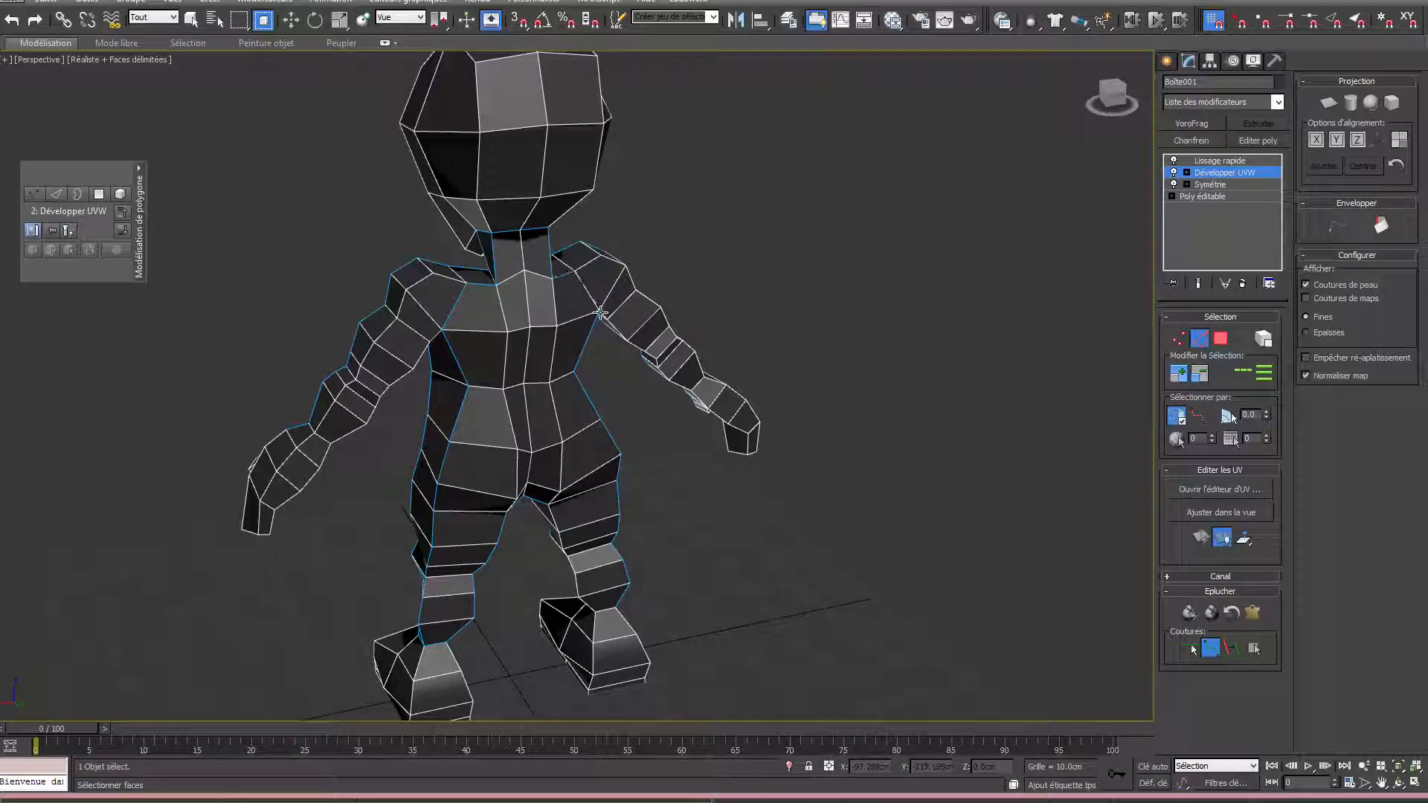
alt+middle_drag(615, 298, 610, 321)
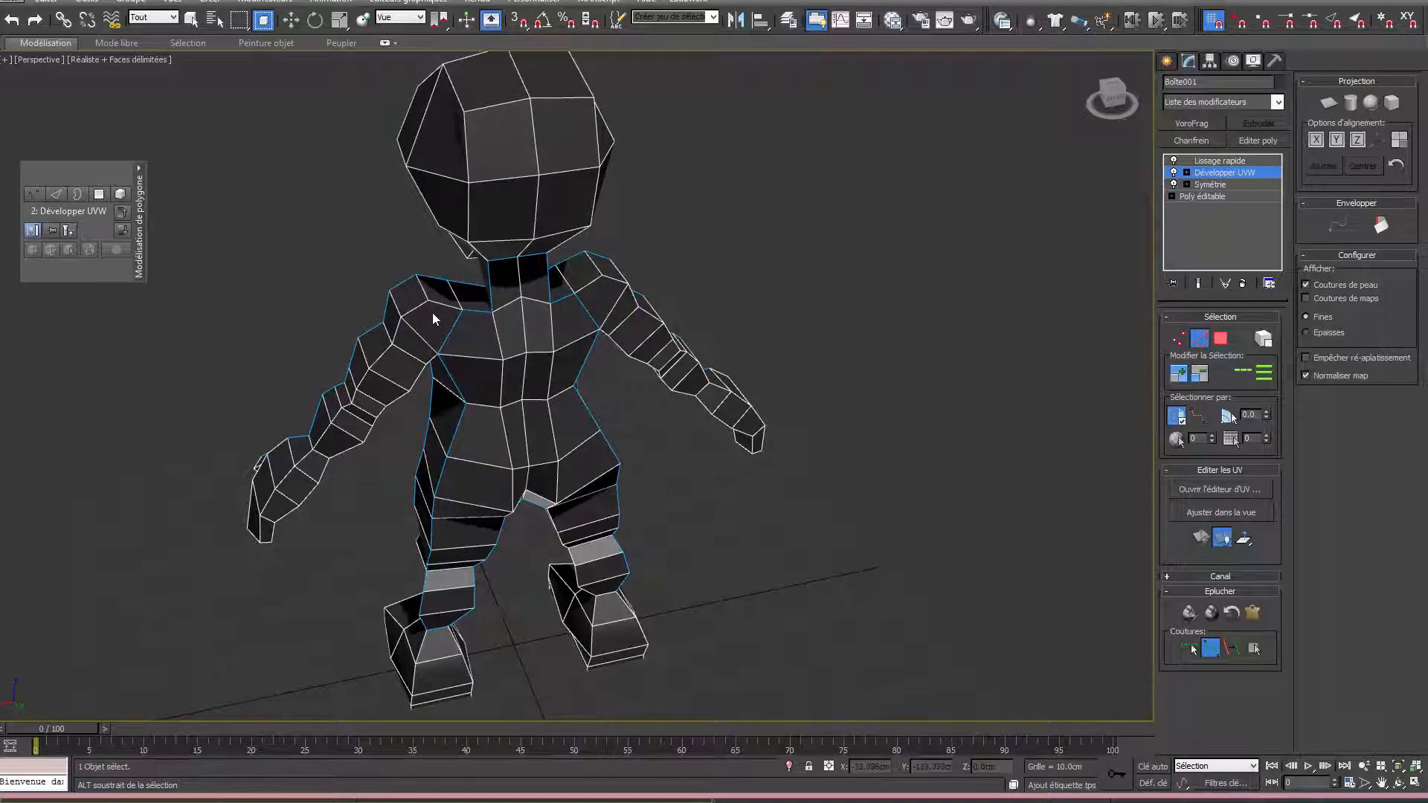
alt+middle_drag(433, 318, 314, 485)
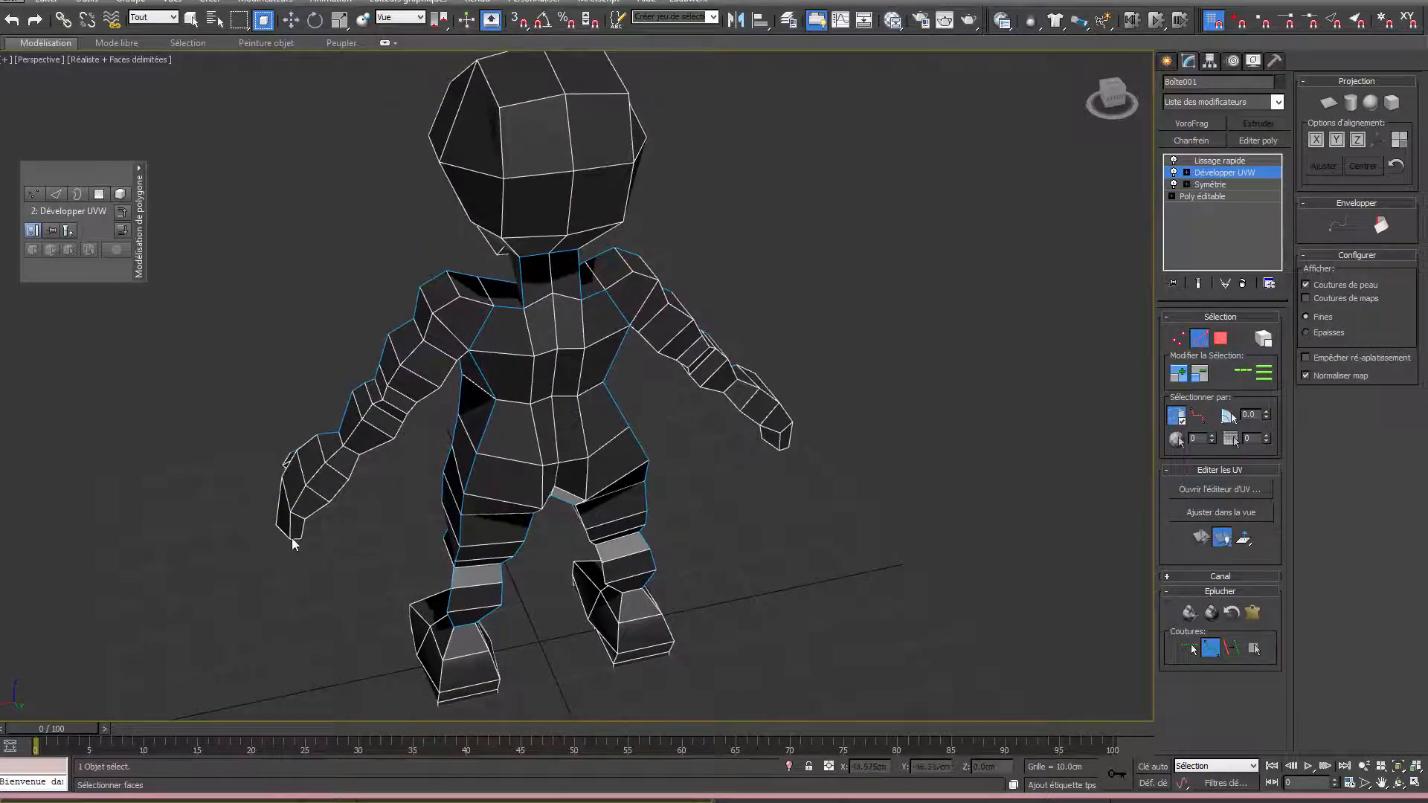
click(462, 296)
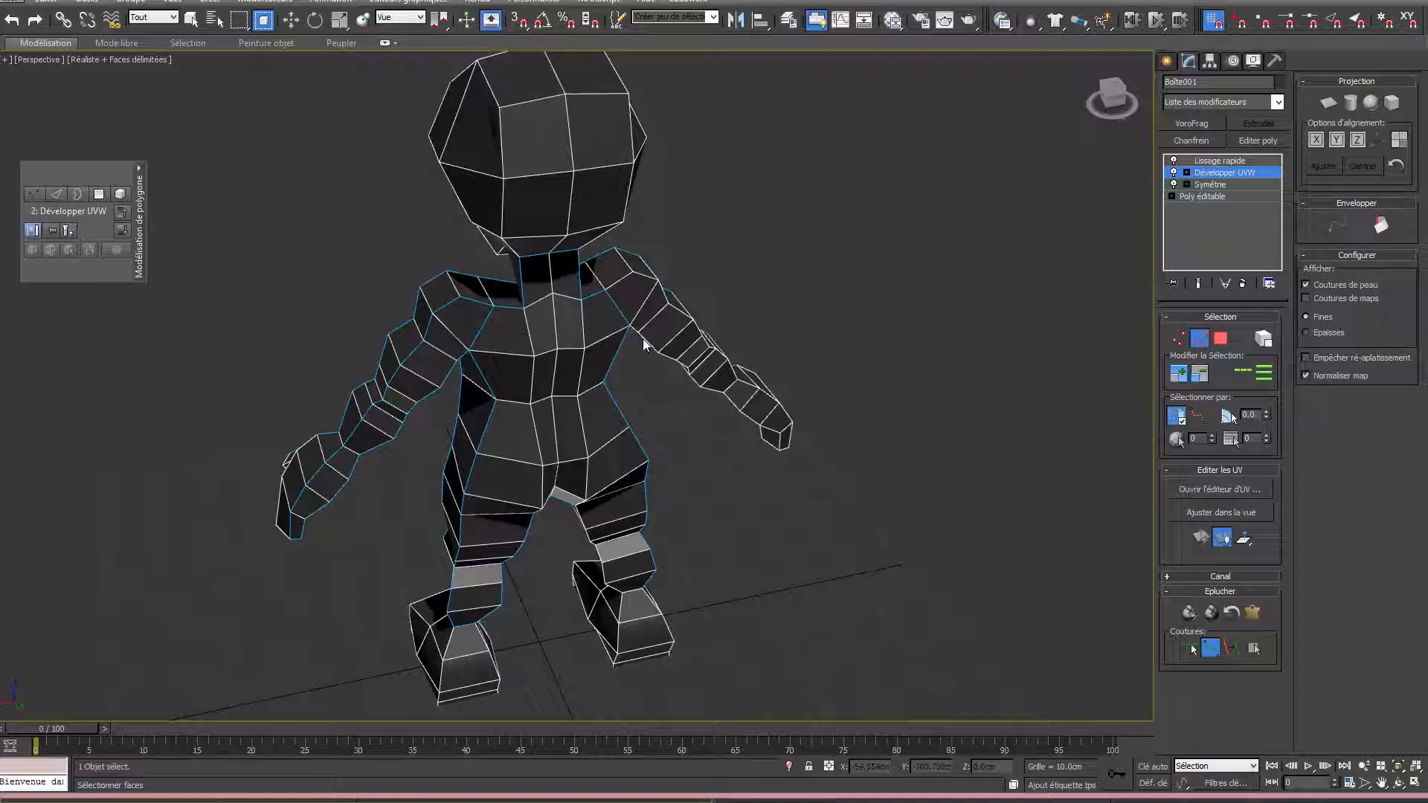
click(781, 445)
Mark seams on the first hand between the thumb and fingers and along the inner edges of the finger block.
alt+middle_drag(707, 323, 319, 525)
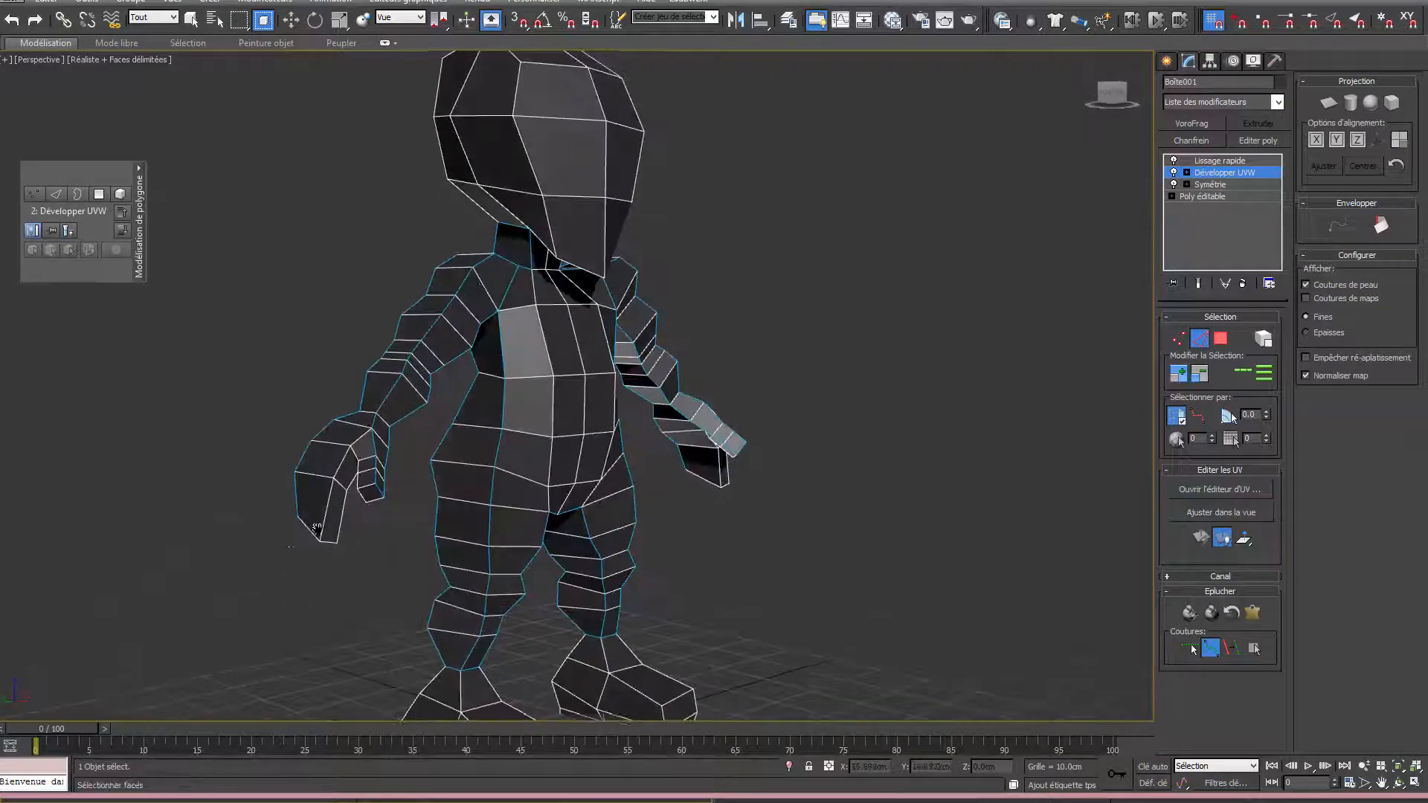
scroll(365, 503, up, 5)
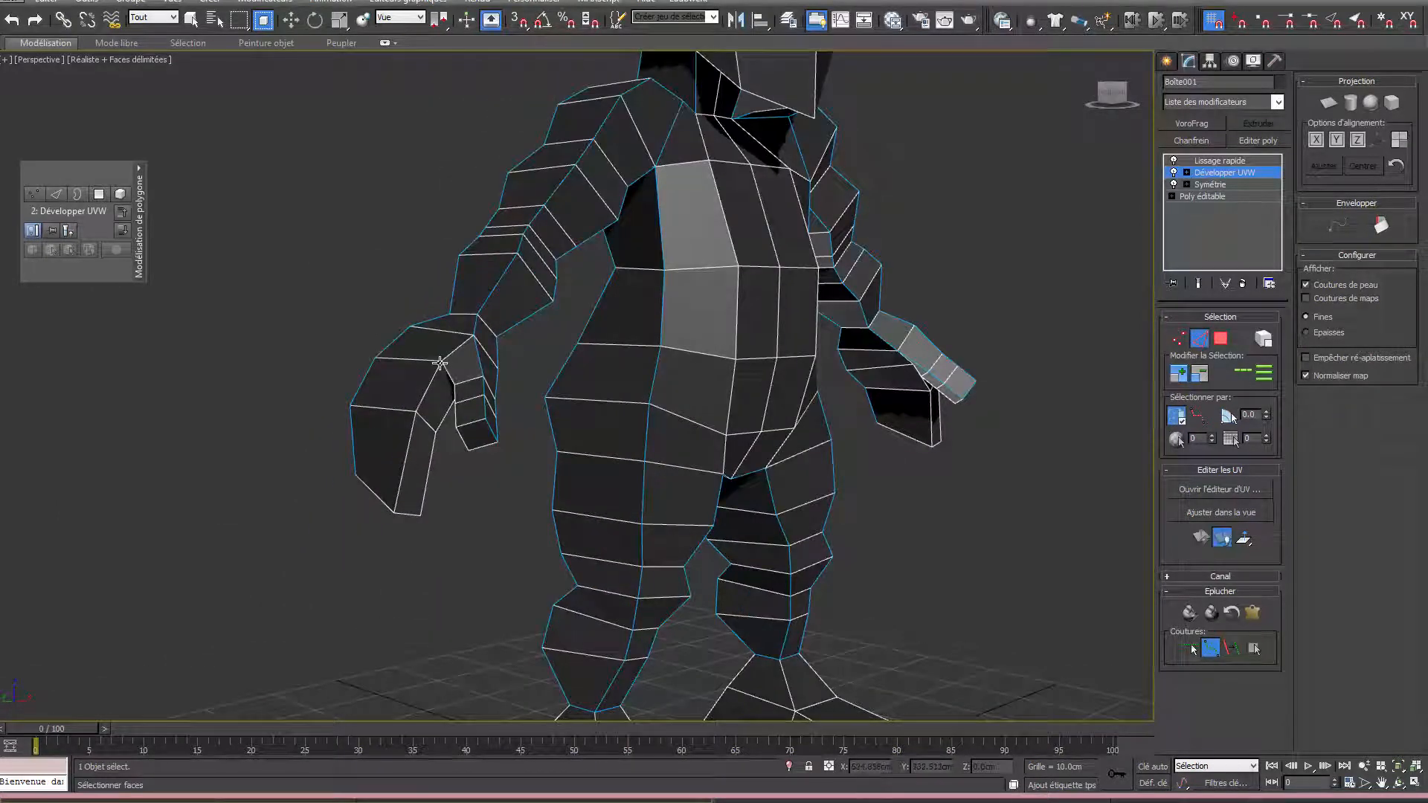
click(441, 362)
click(456, 428)
alt+middle_drag(456, 464, 521, 417)
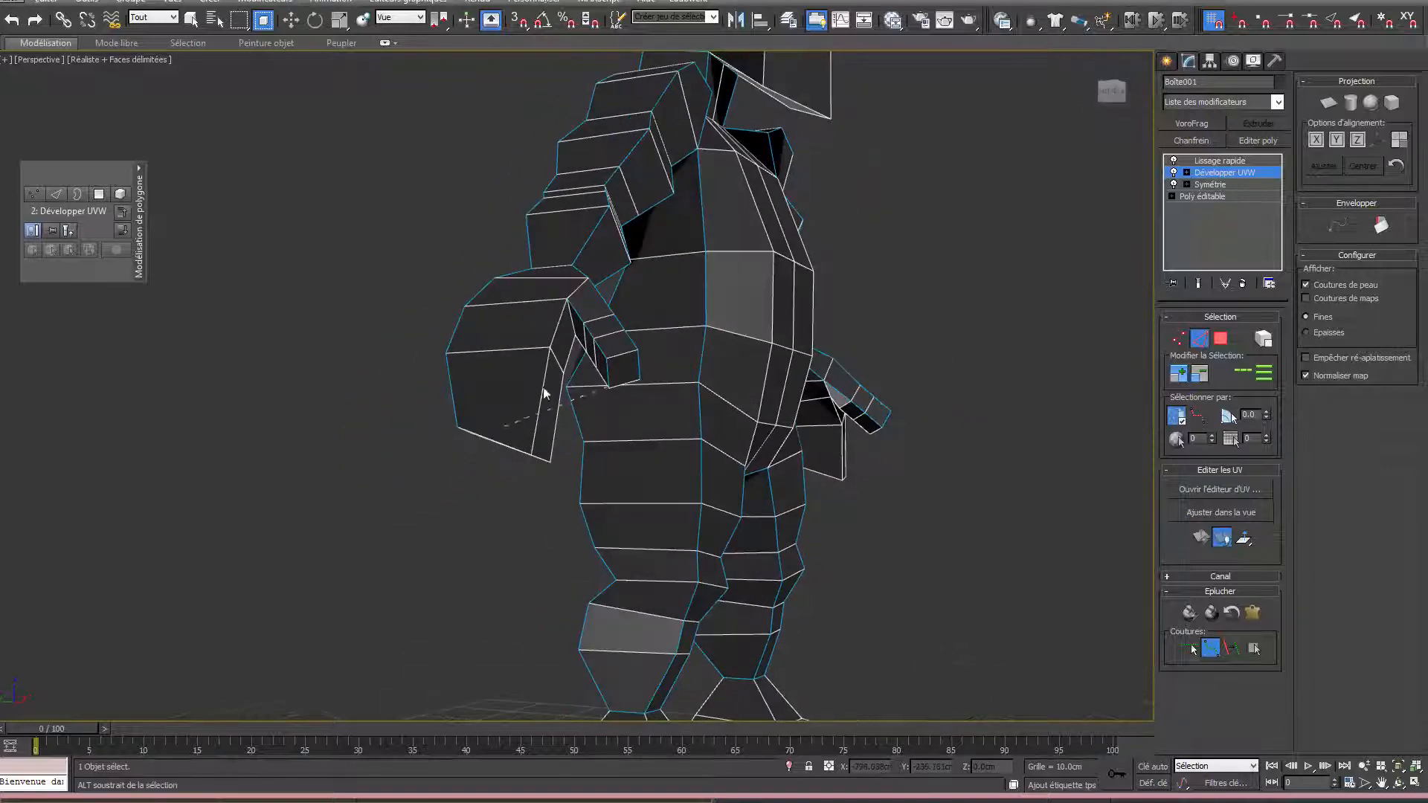
click(567, 300)
click(548, 463)
right_click(579, 348)
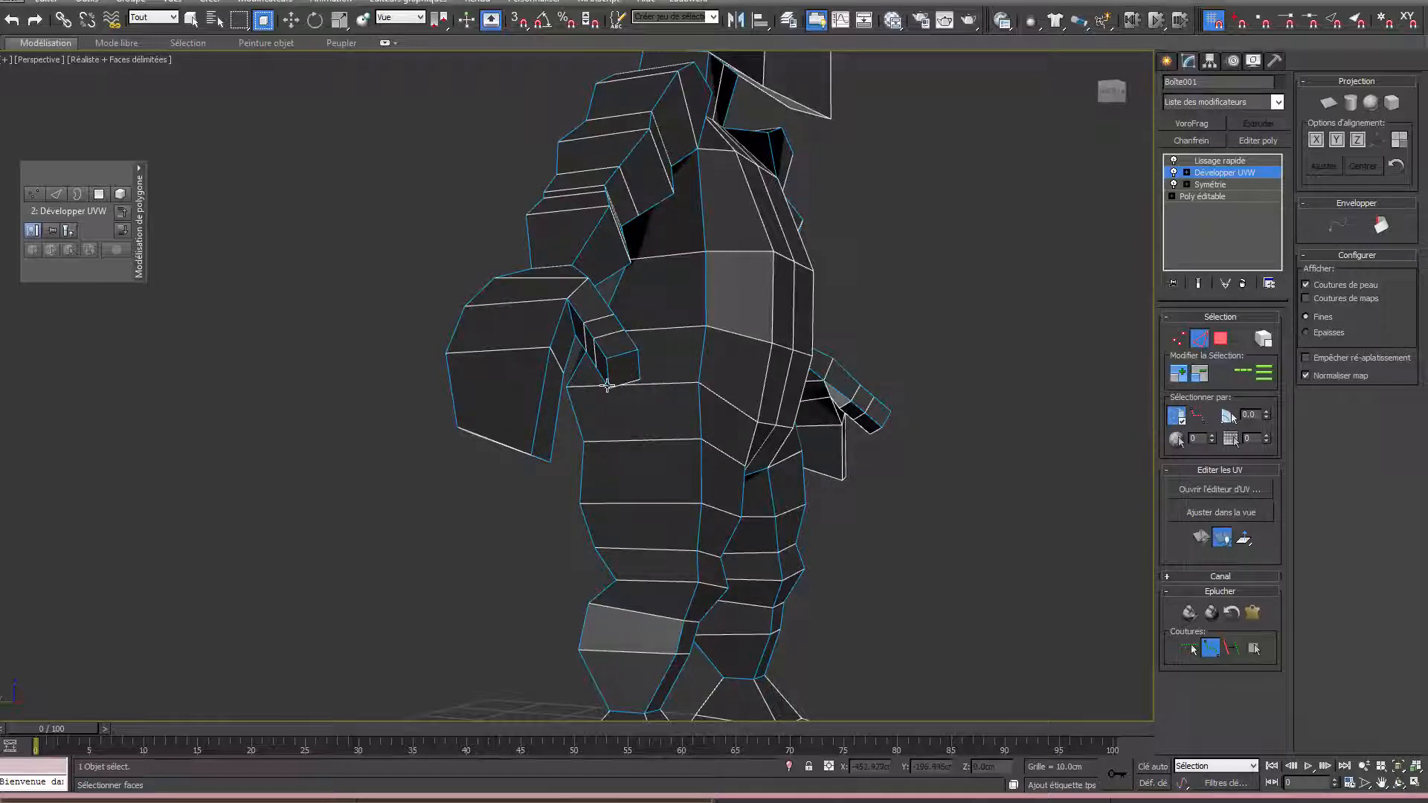
Close the seams around the first hand's thumb tip and fingertips, and mark the wrist.
click(639, 380)
right_click(637, 380)
alt+middle_drag(491, 464, 474, 456)
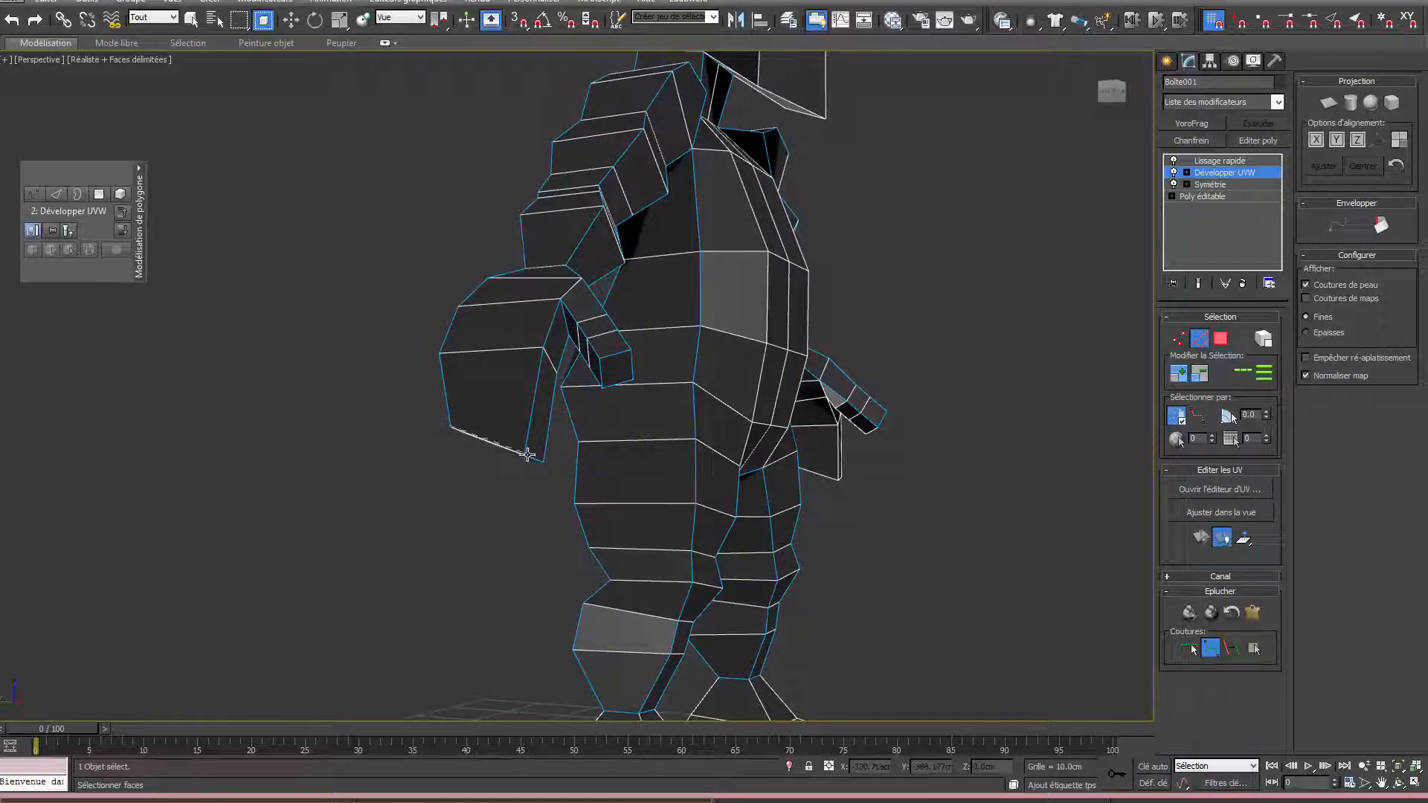
alt+middle_drag(525, 456, 526, 340)
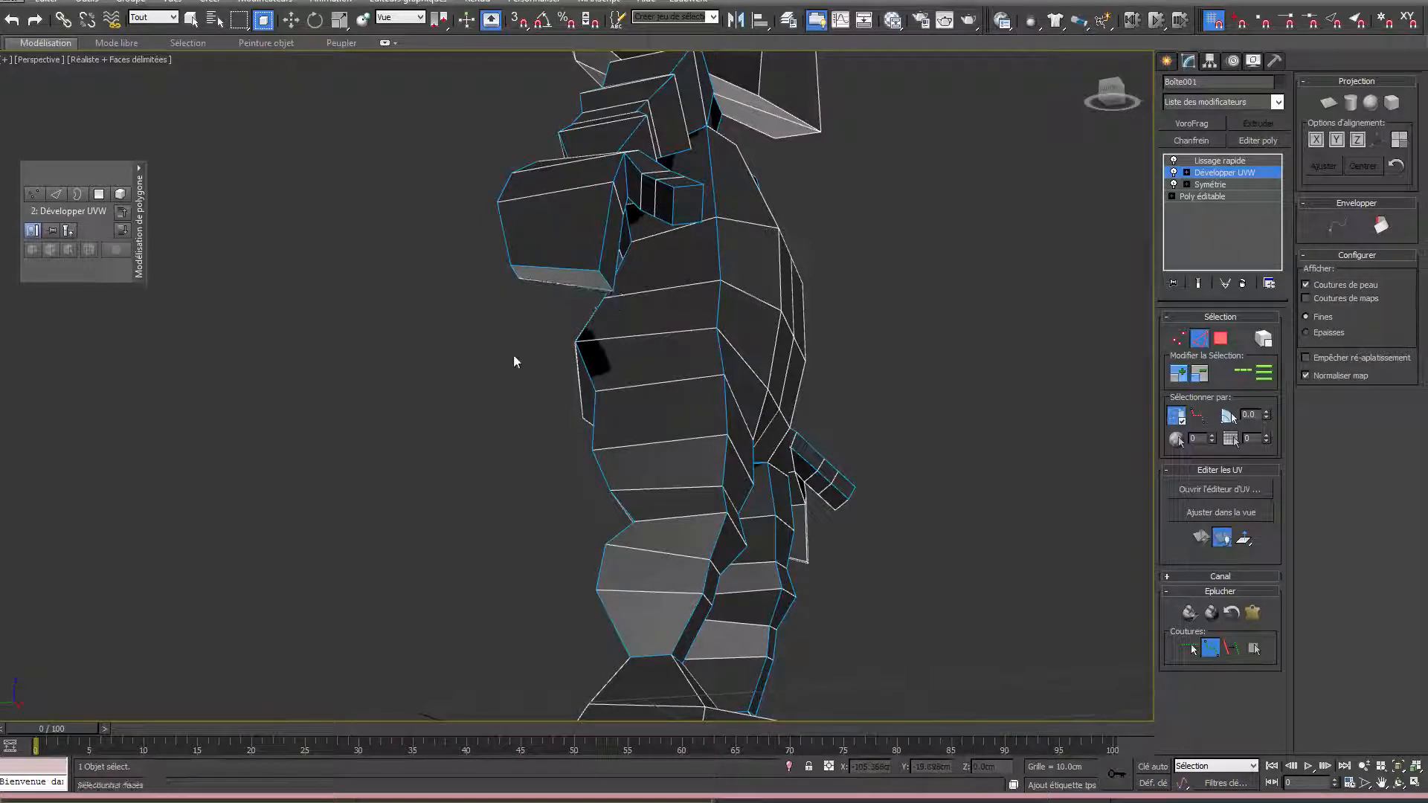
middle_drag(417, 447, 585, 378)
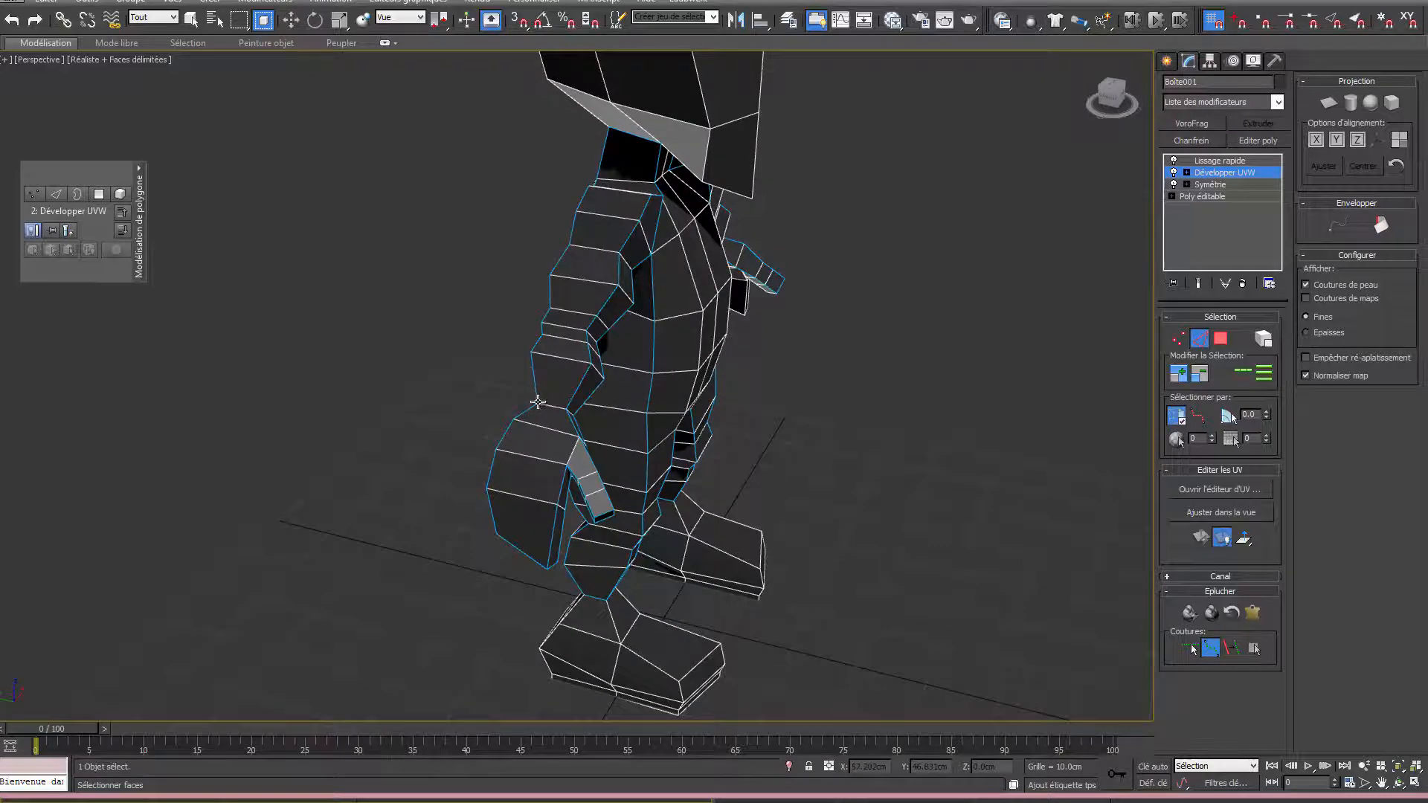
click(537, 403)
Mark seams around the opposite hand's thumb tip and along the thumb edge facing the fingers.
alt+middle_drag(584, 402, 578, 463)
scroll(578, 463, up, 3)
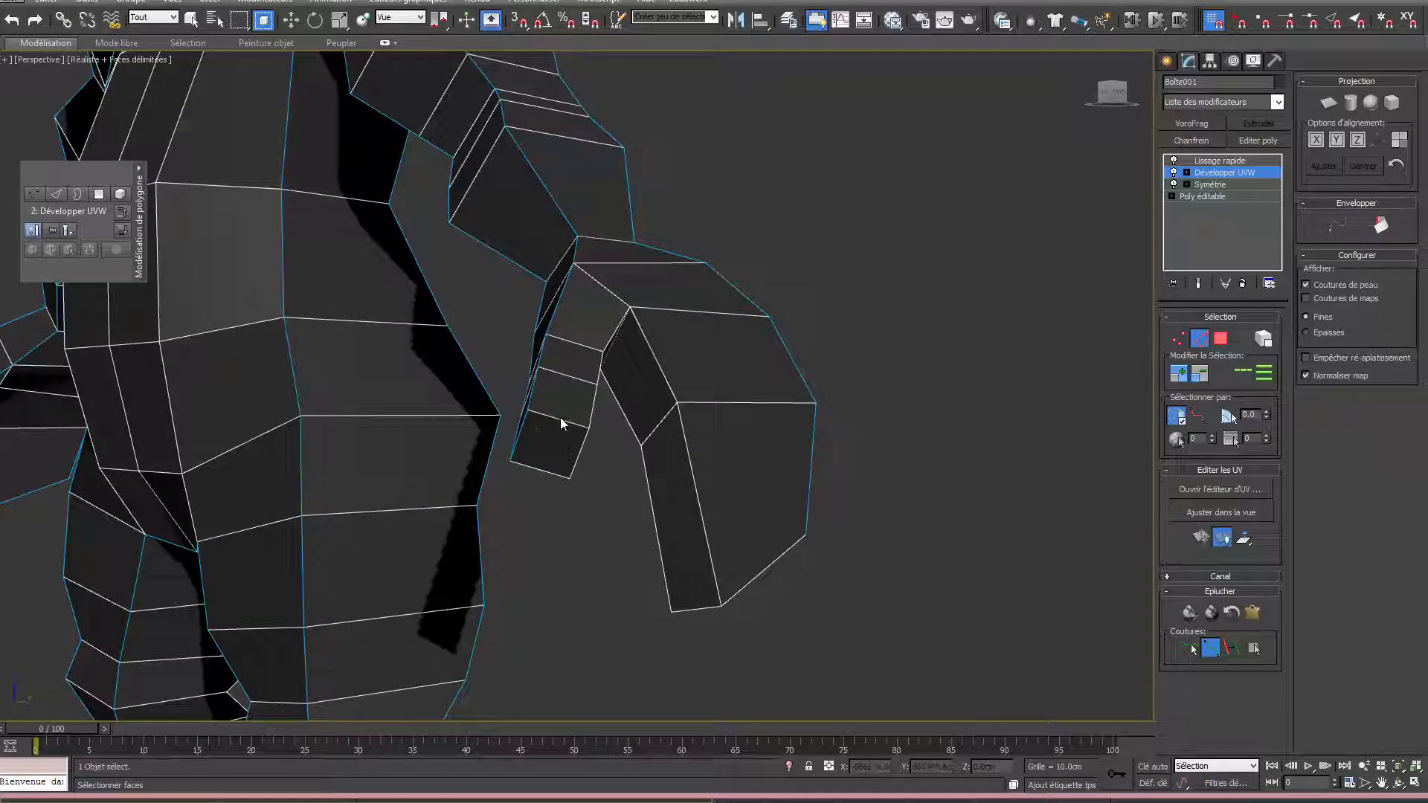
click(570, 479)
click(511, 461)
alt+middle_drag(617, 356, 259, 445)
click(259, 440)
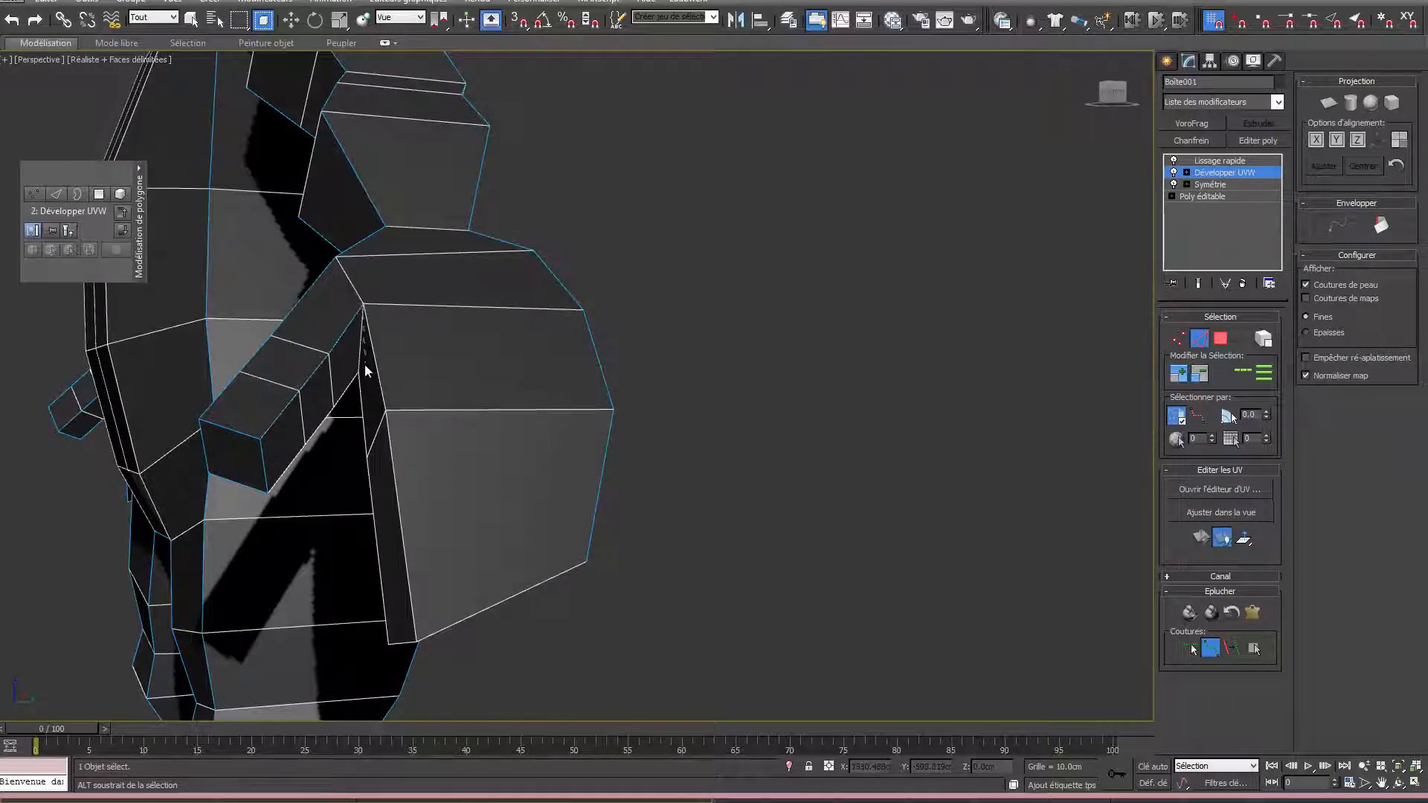
right_click(266, 491)
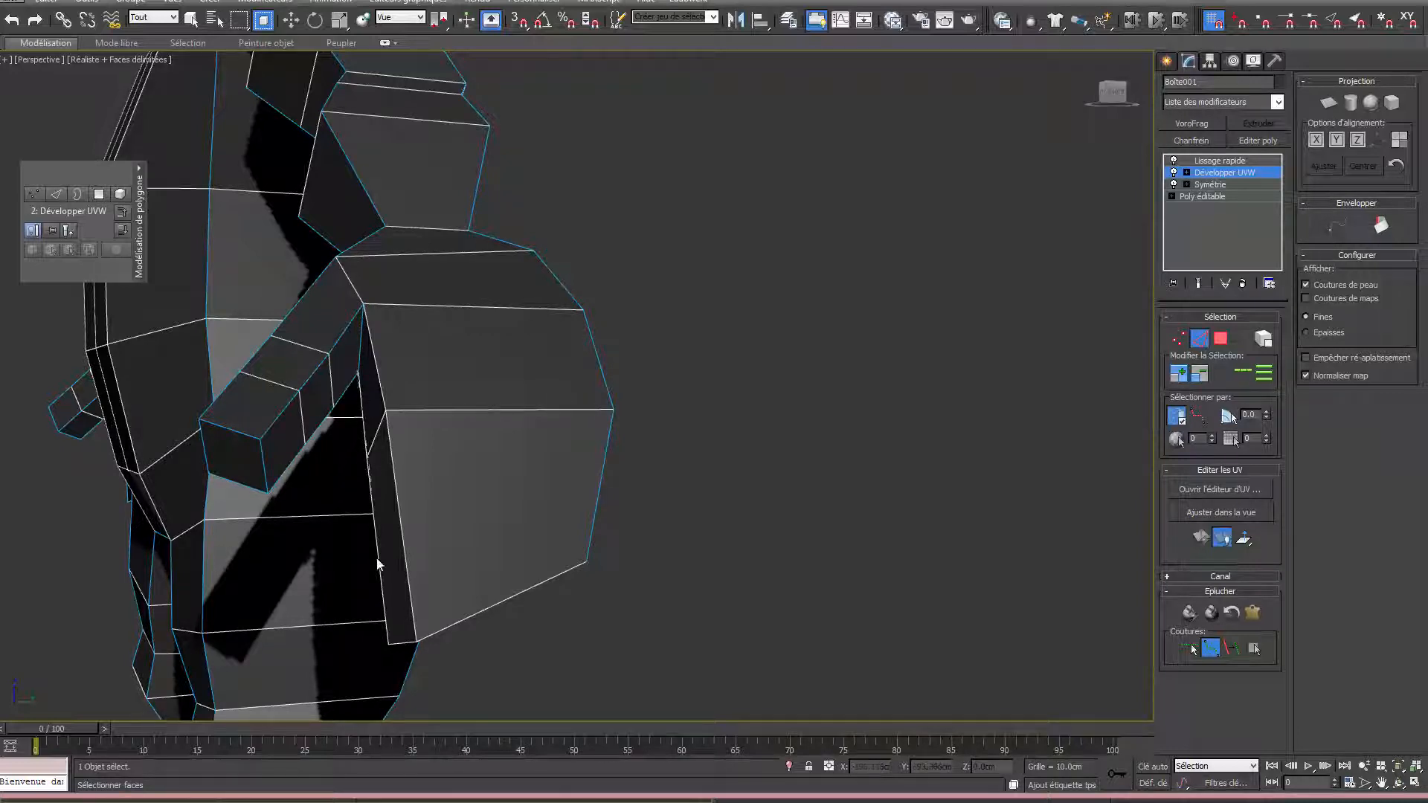
Mark seams along the inner edges of the opposite hand's finger block and across its tip.
click(417, 641)
click(362, 305)
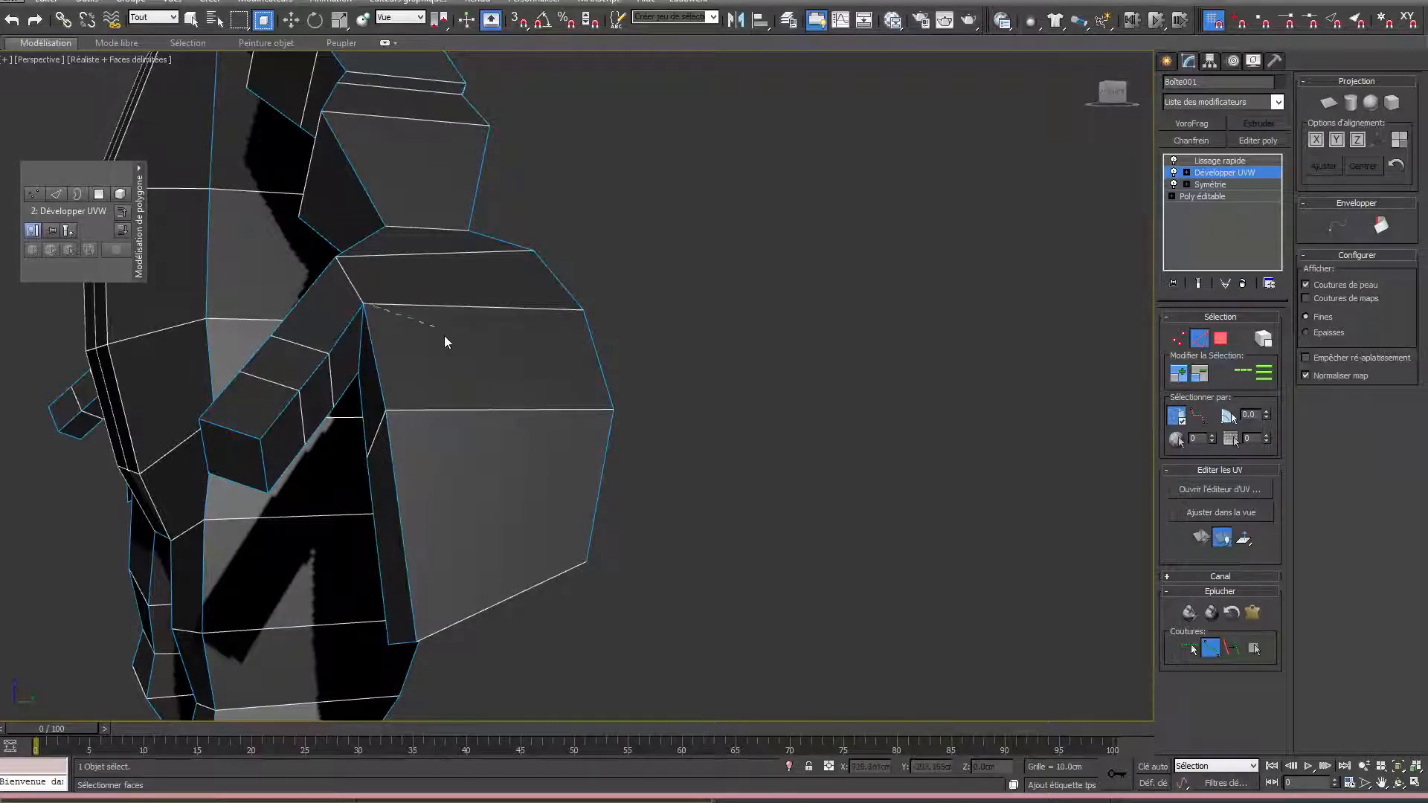
scroll(460, 426, down, 5)
alt+middle_drag(459, 427, 468, 239)
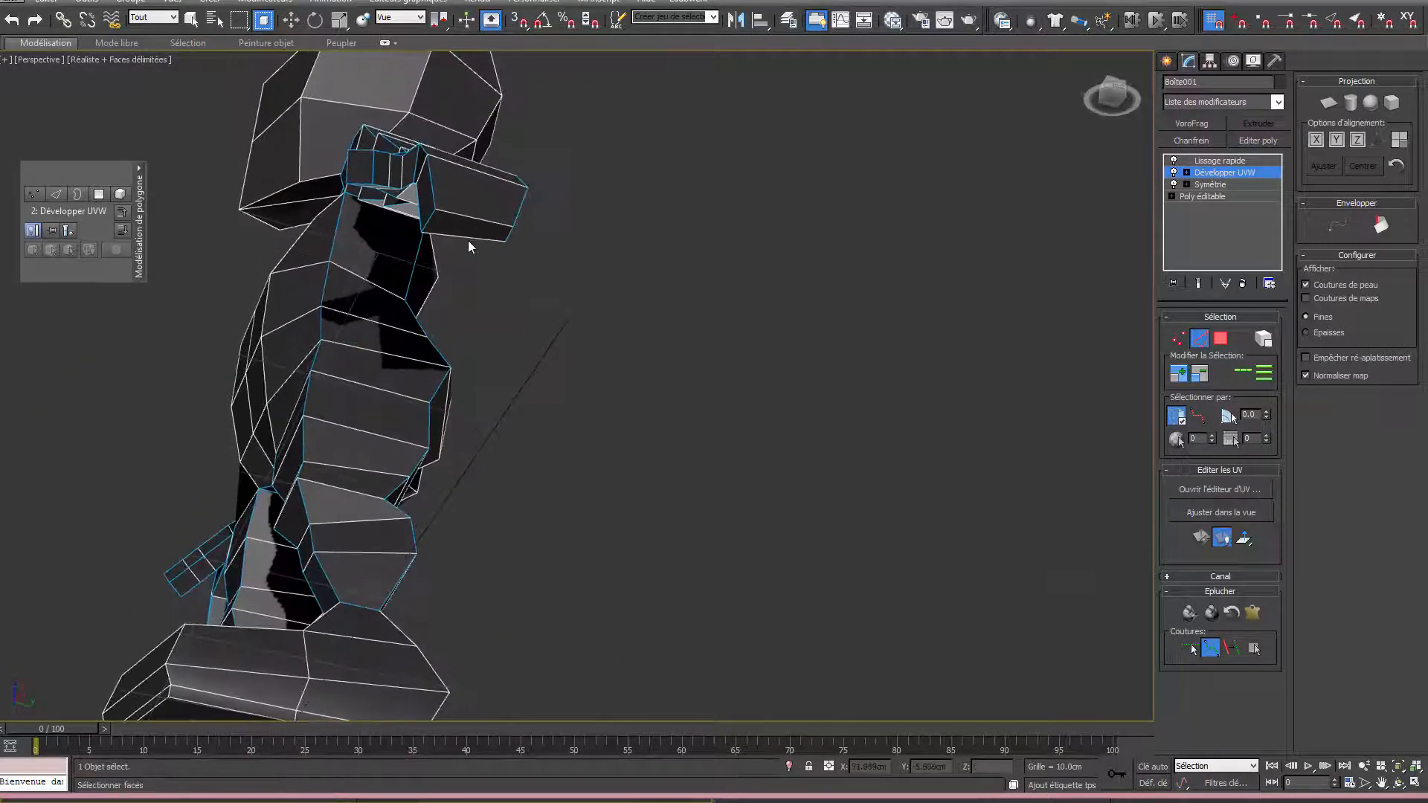
click(435, 210)
click(514, 226)
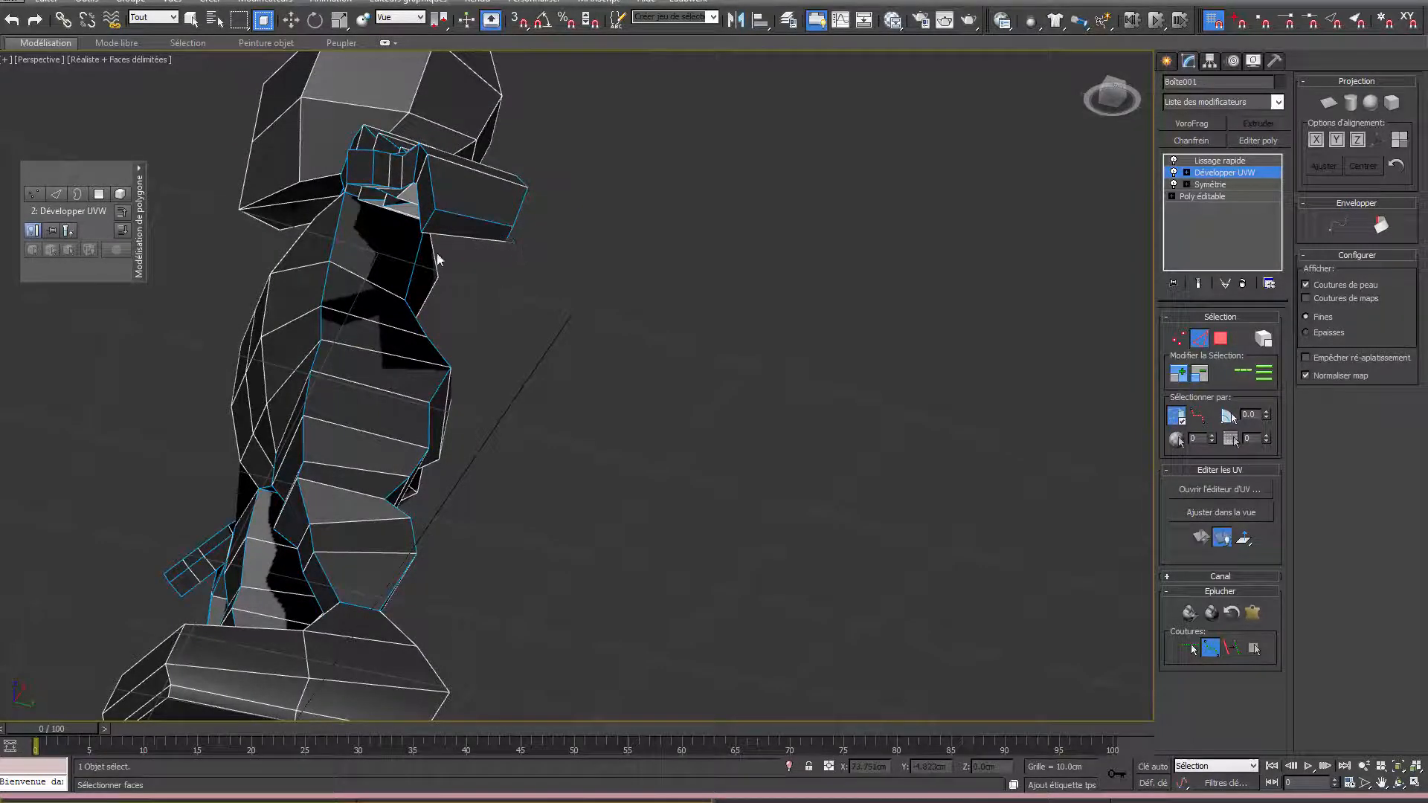
Turn off the edged faces display and check the seams over the body, arms, neck and head.
alt+middle_drag(572, 304, 640, 402)
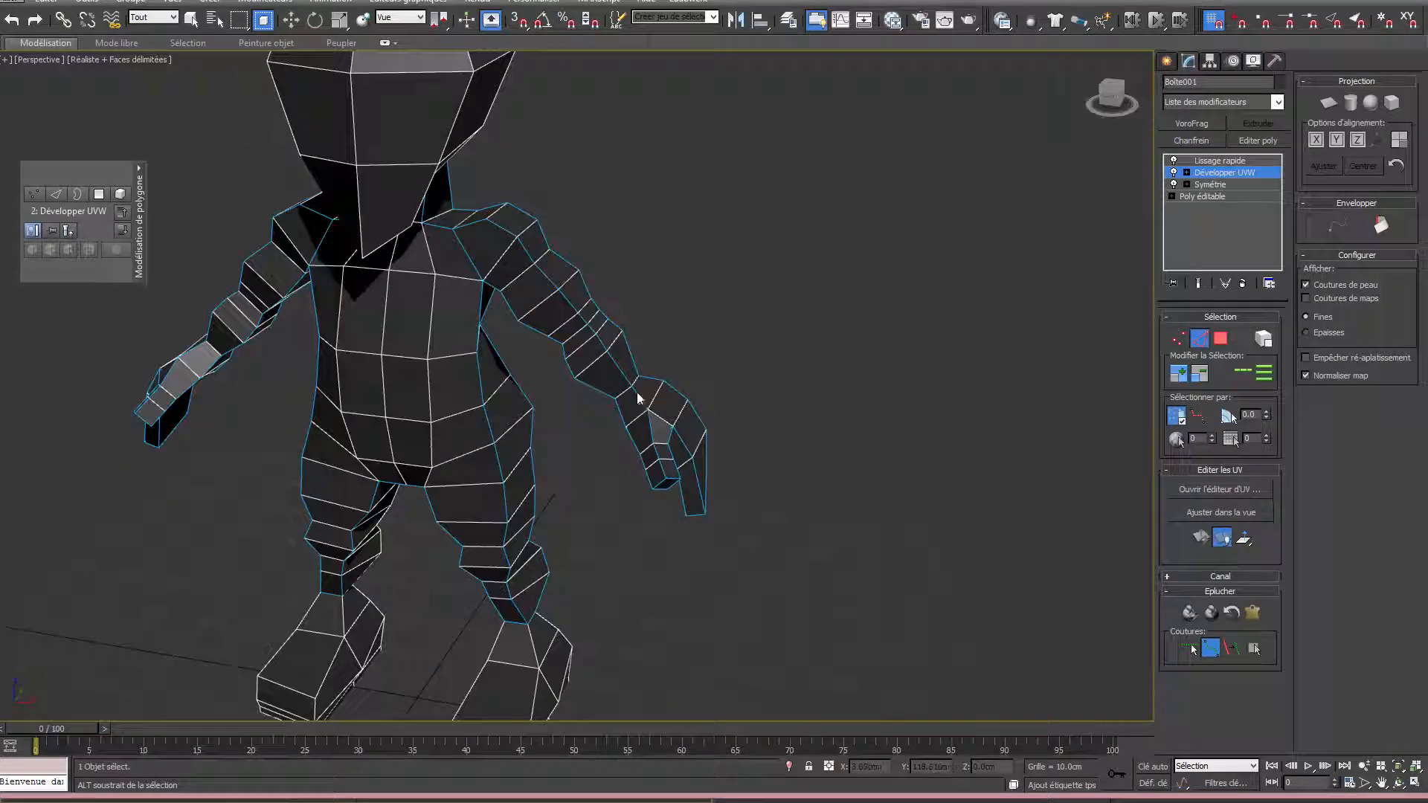
key(F4)
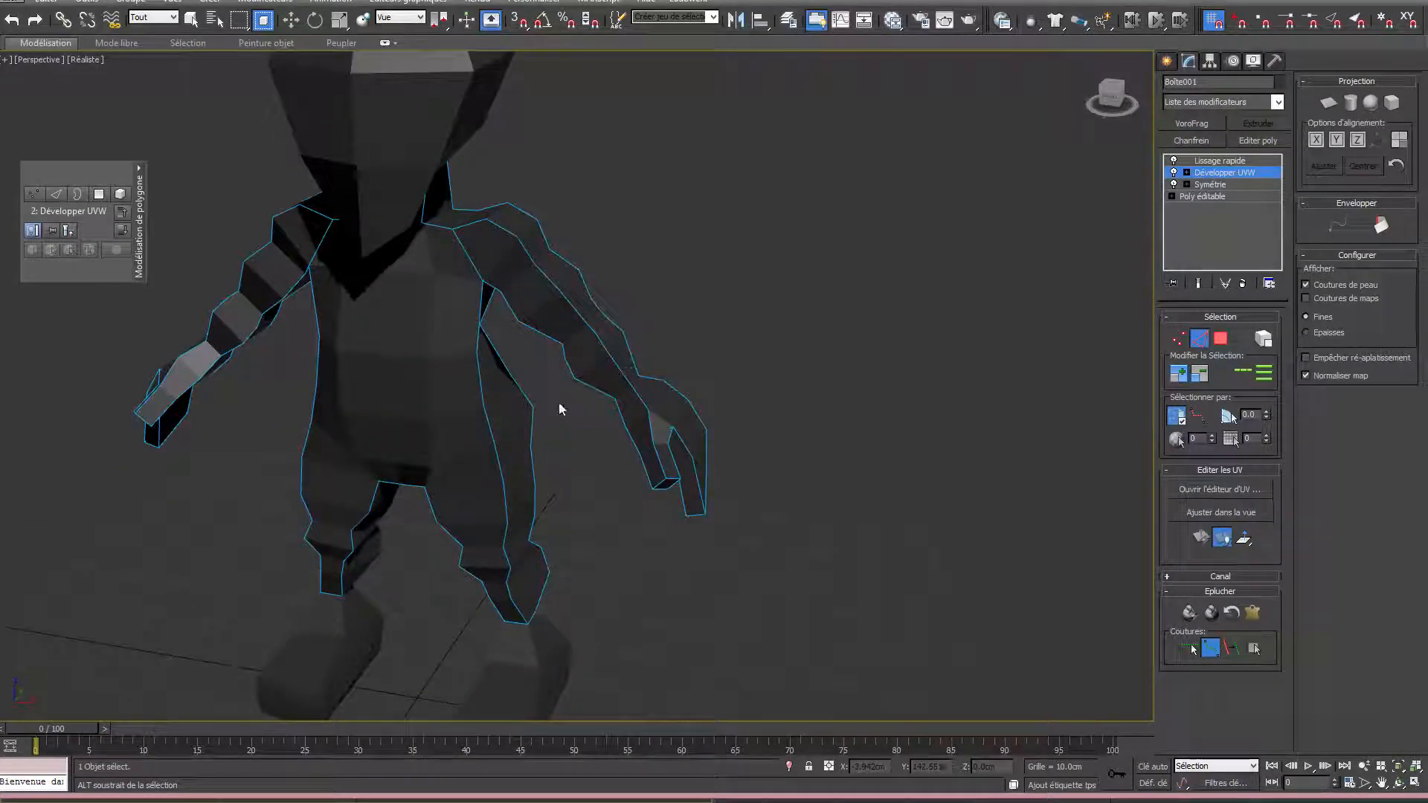
alt+middle_drag(554, 379, 702, 498)
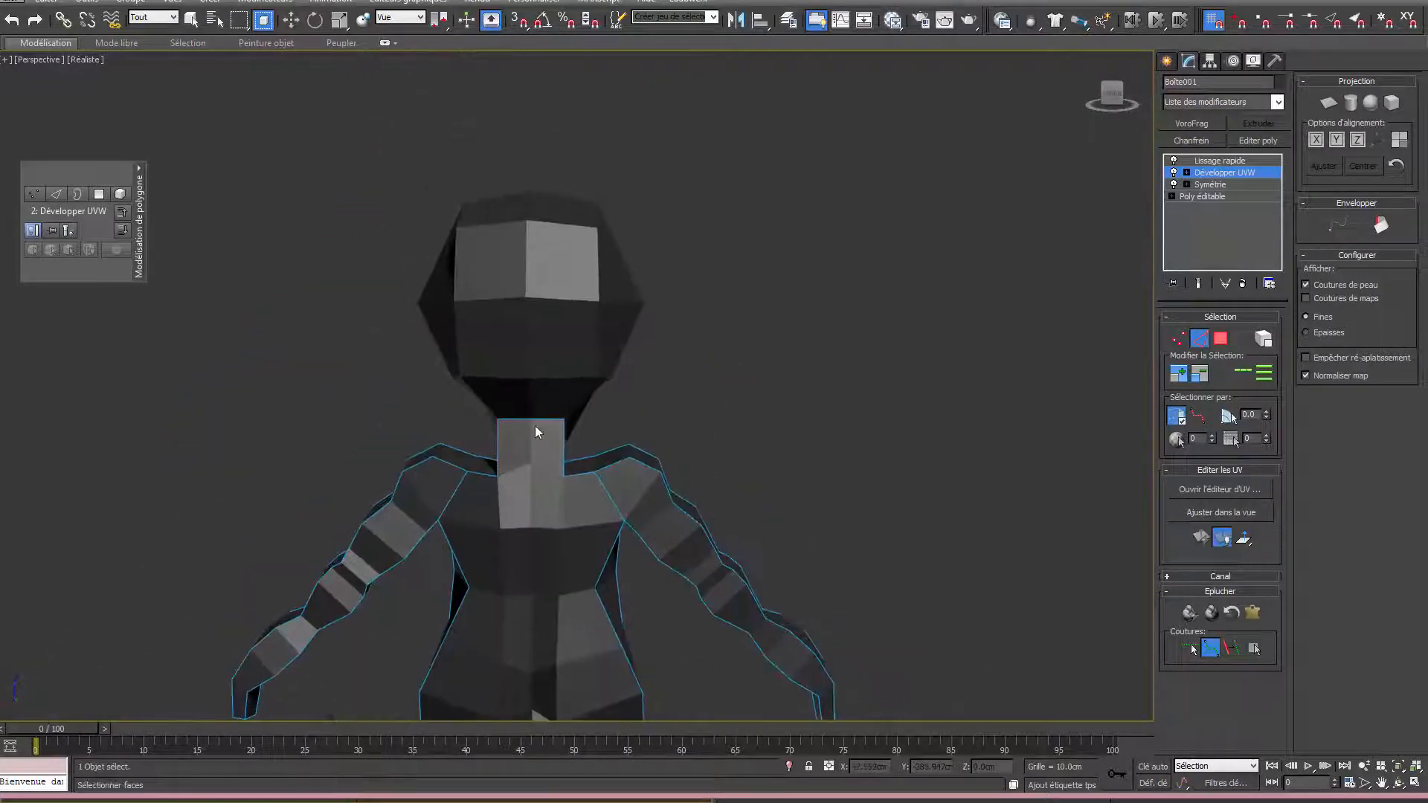
alt+middle_drag(734, 289, 828, 325)
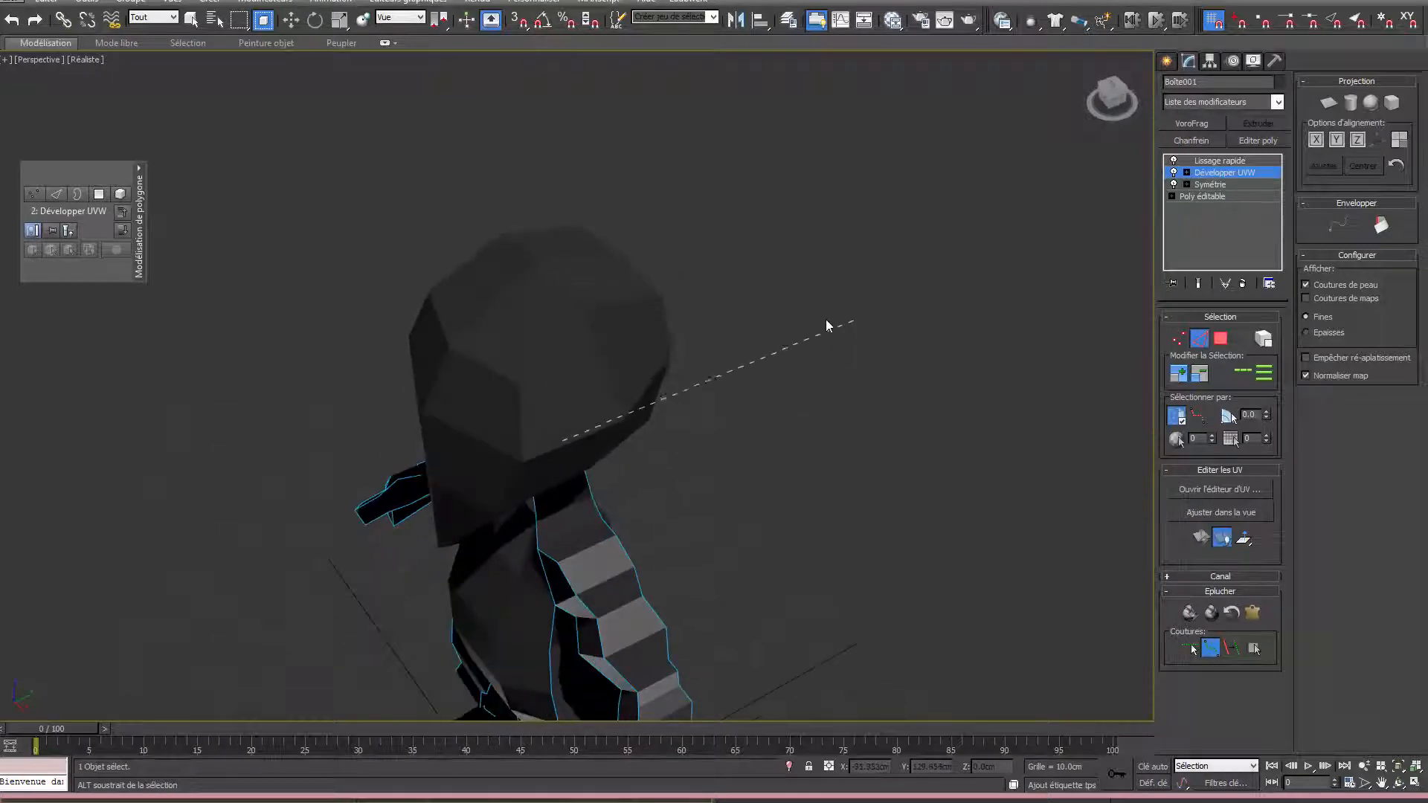
click(450, 344)
right_click(448, 337)
alt+middle_drag(527, 409, 557, 336)
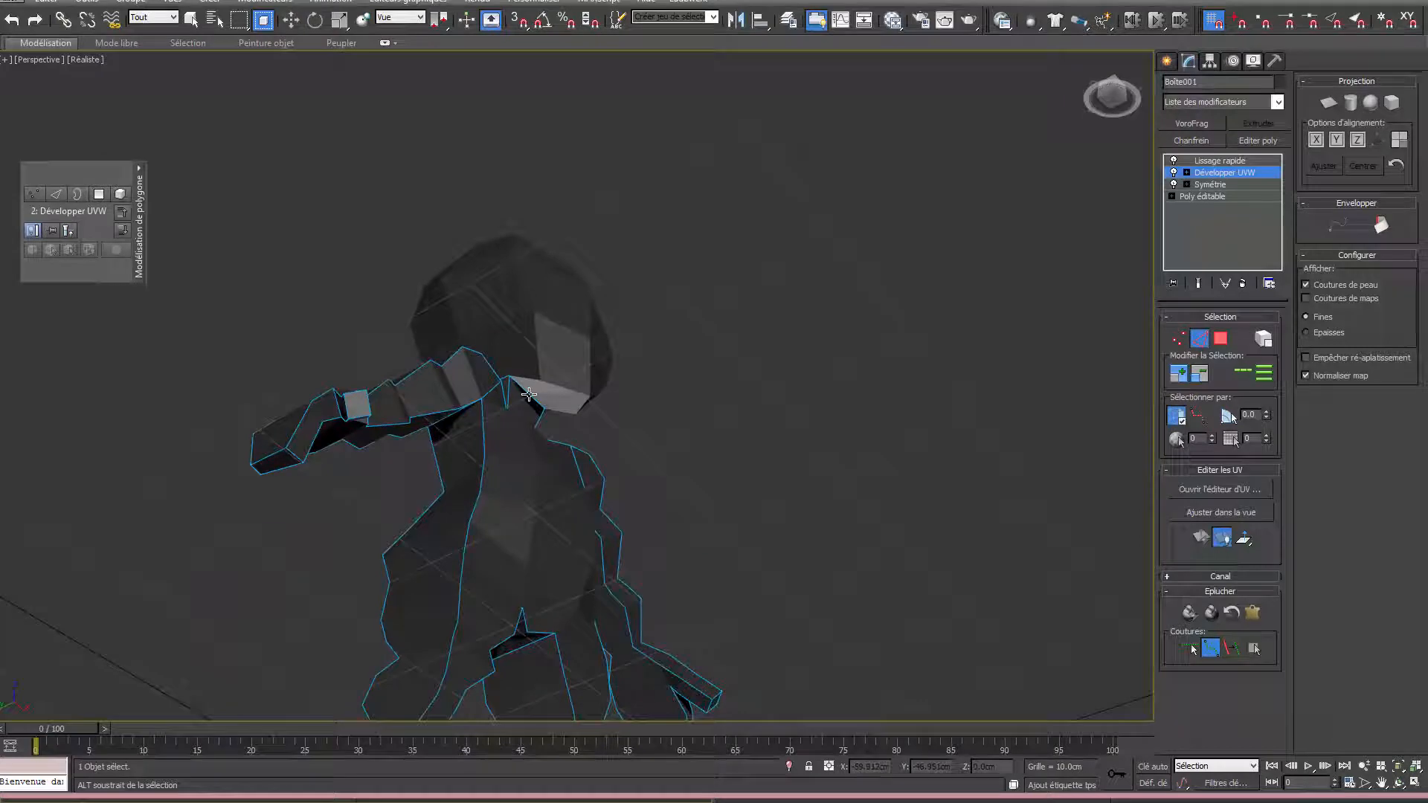
Mark seams on the first foot from the ankle over the instep and down both front corners to the sole.
alt+middle_drag(679, 389, 546, 421)
scroll(440, 502, up, 3)
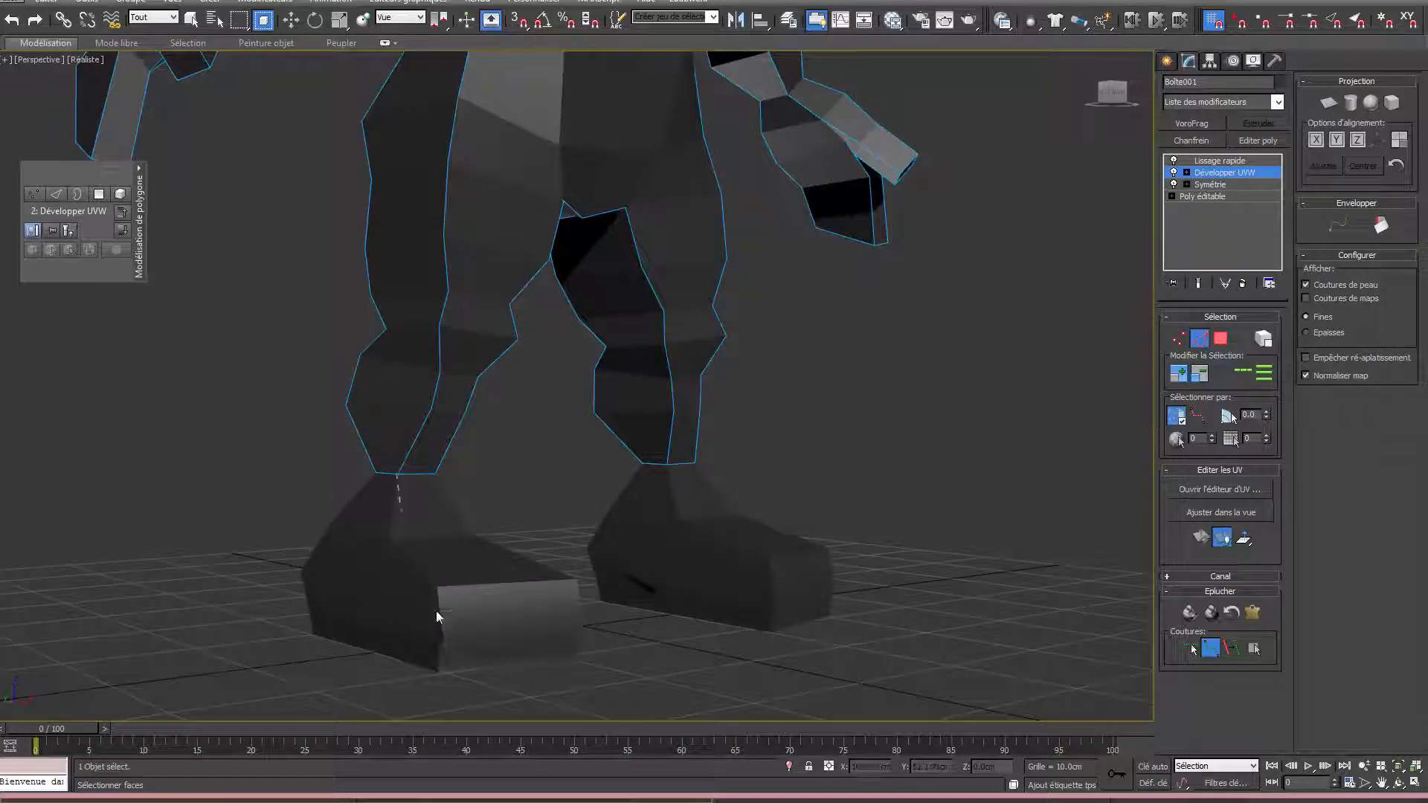
click(438, 673)
alt+middle_drag(438, 673, 444, 511)
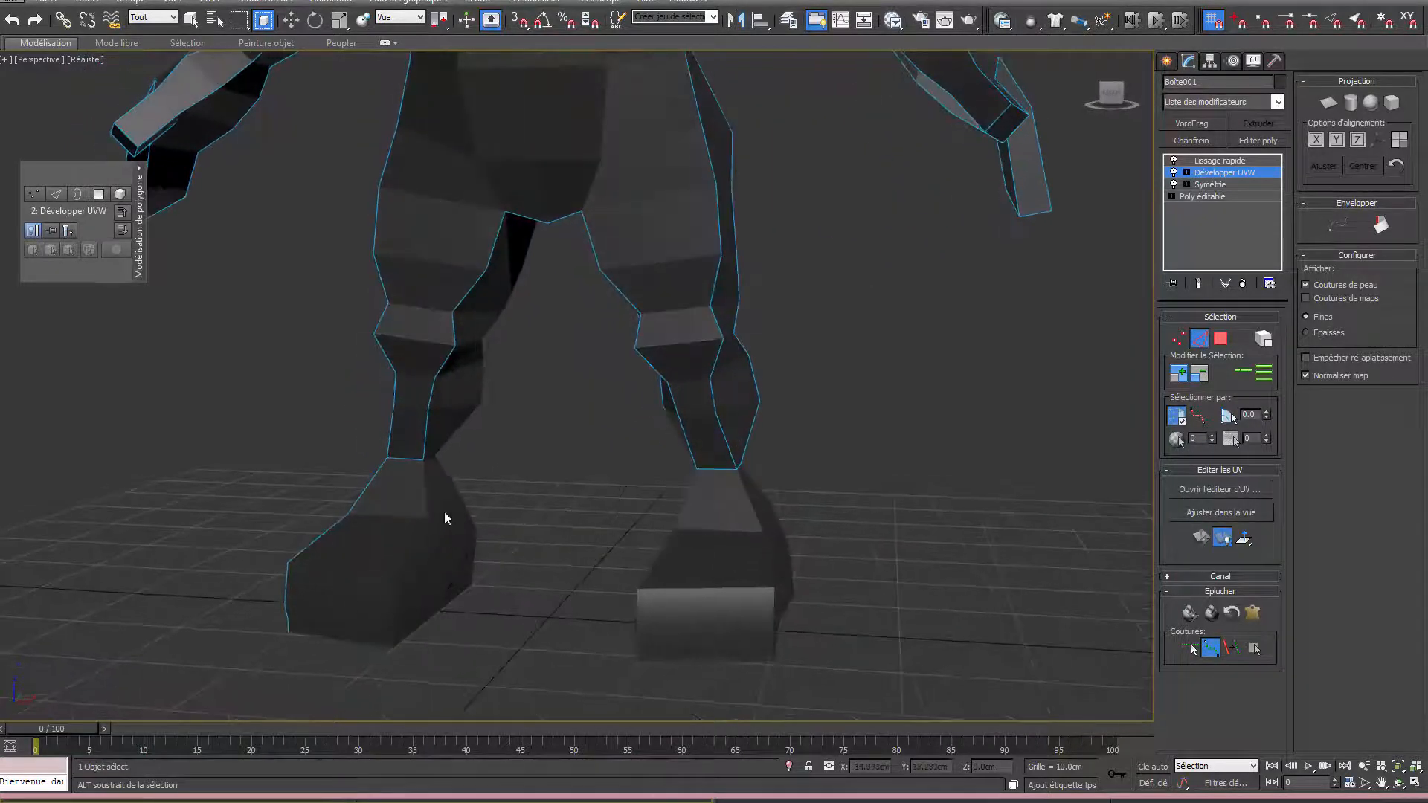
click(421, 461)
right_click(391, 650)
Mark seams down the back of the same foot, from the ankle along the heel corners to the sole.
alt+middle_drag(521, 583, 298, 606)
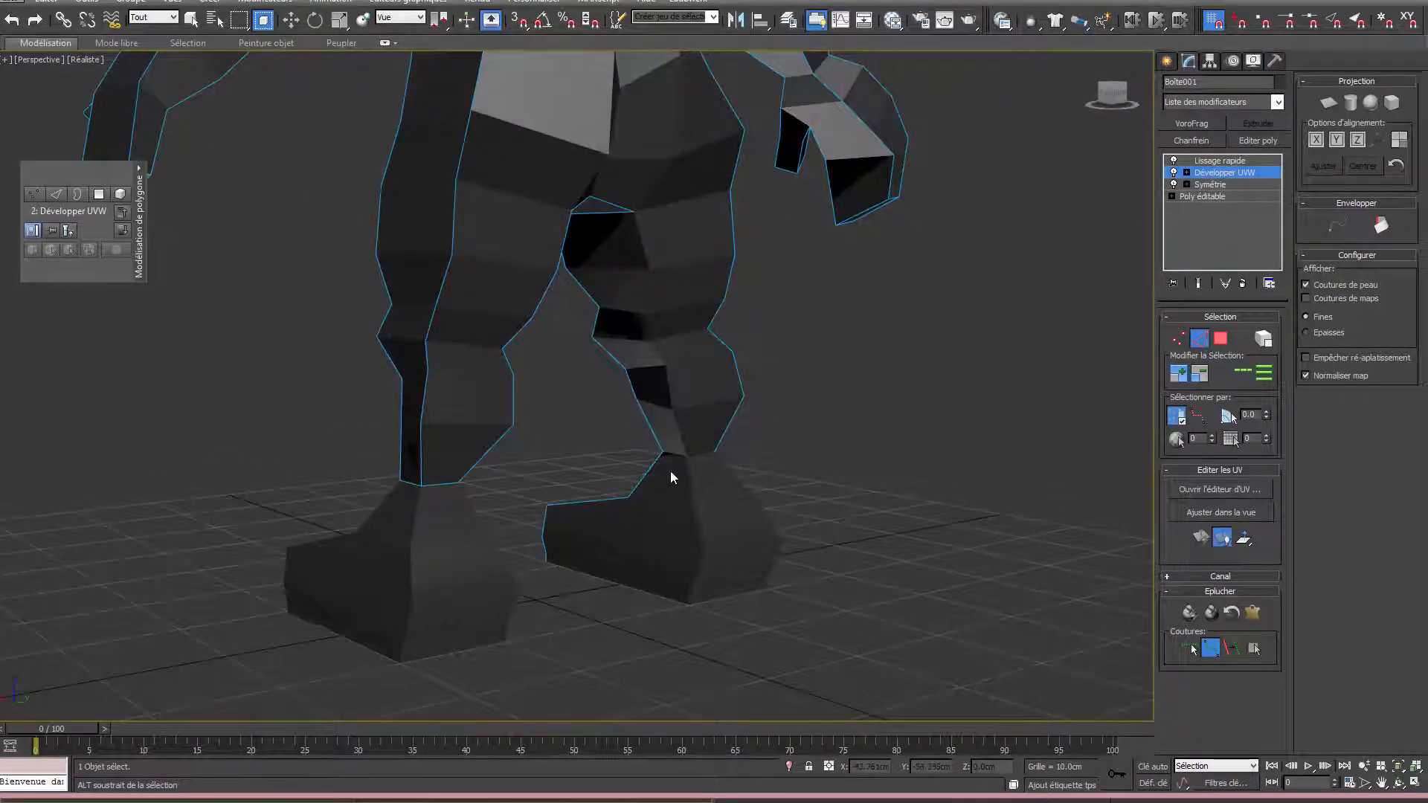
right_click(714, 453)
alt+middle_drag(685, 605, 668, 497)
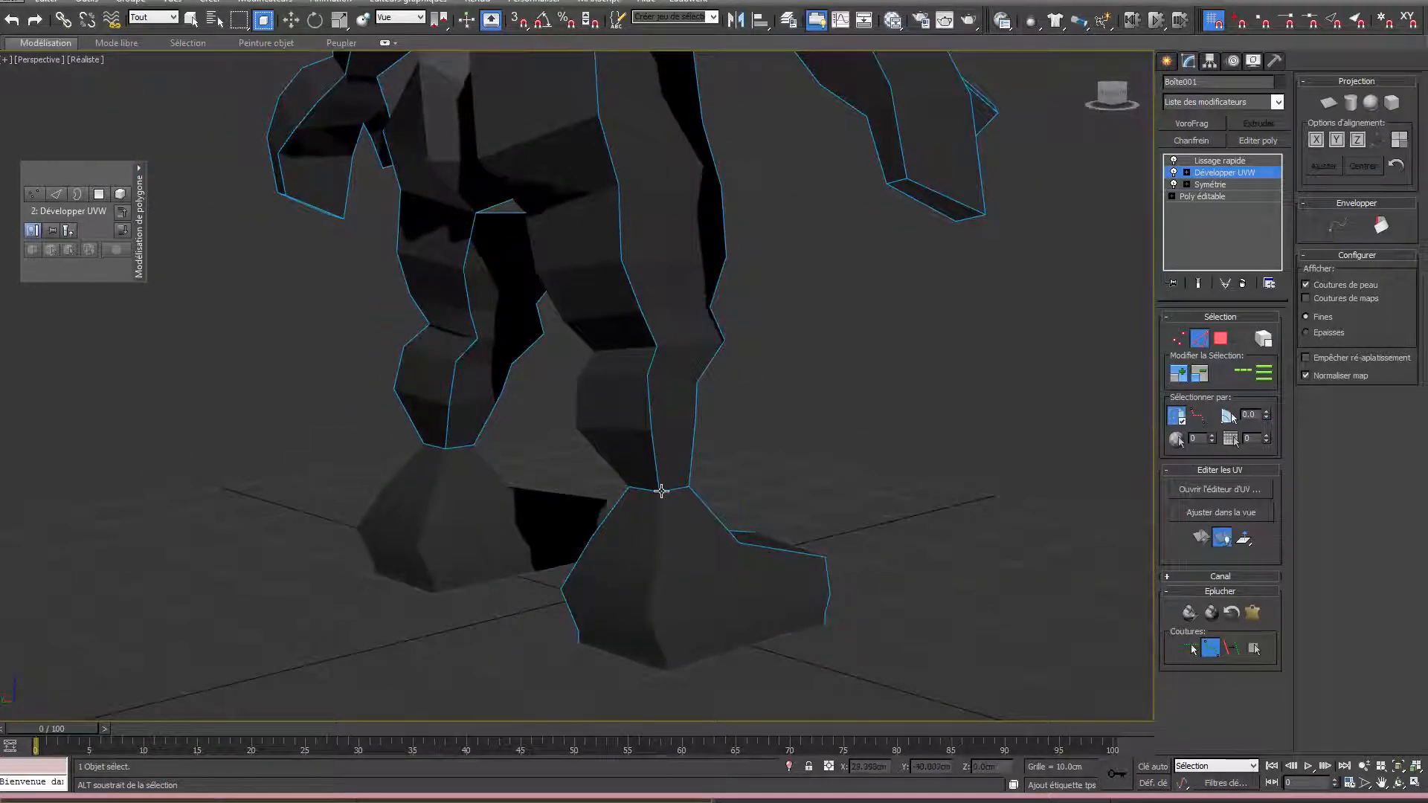
click(664, 675)
alt+middle_drag(660, 560, 774, 540)
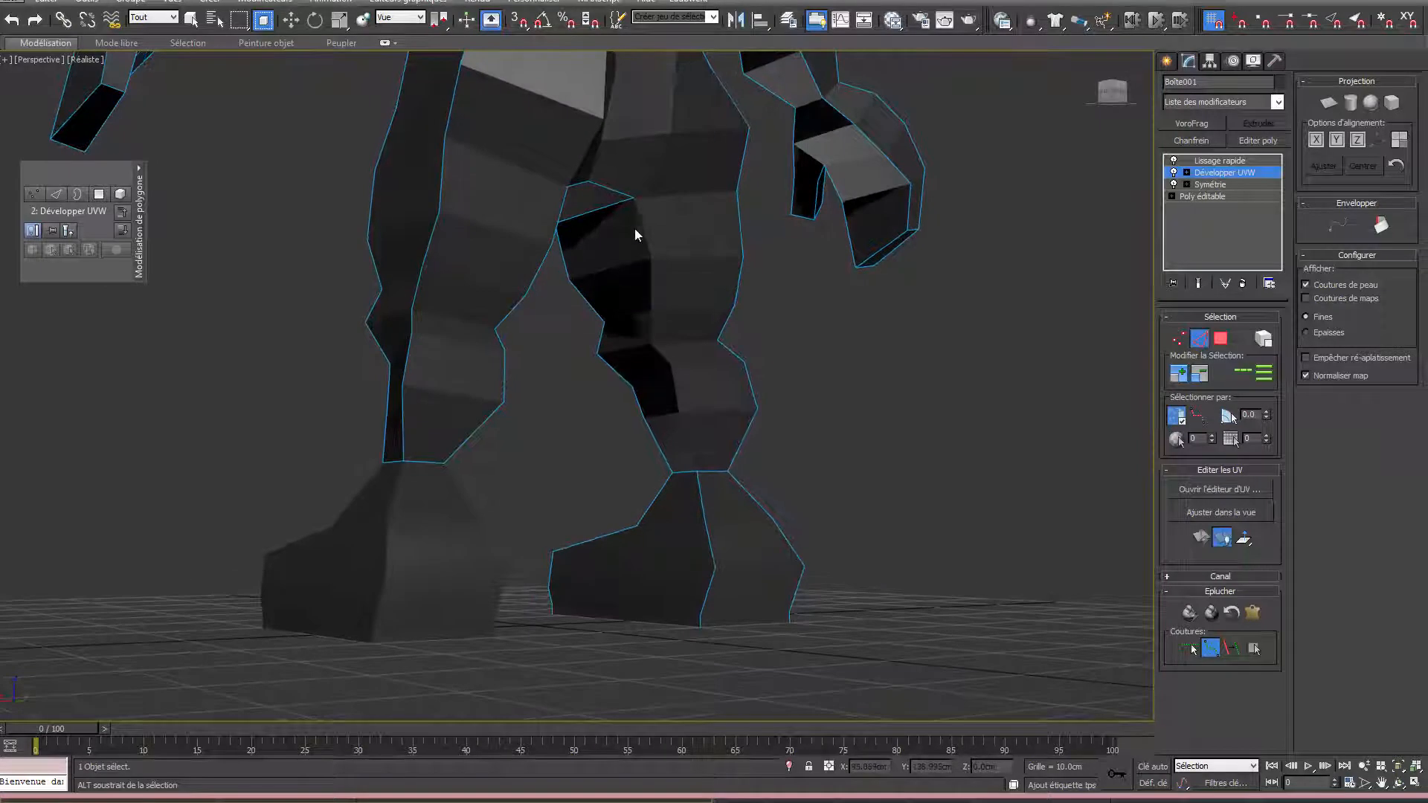
Mark seams around the outline of the first foot's sole, joining its heel and toe corners.
click(690, 472)
alt+middle_drag(771, 444, 429, 393)
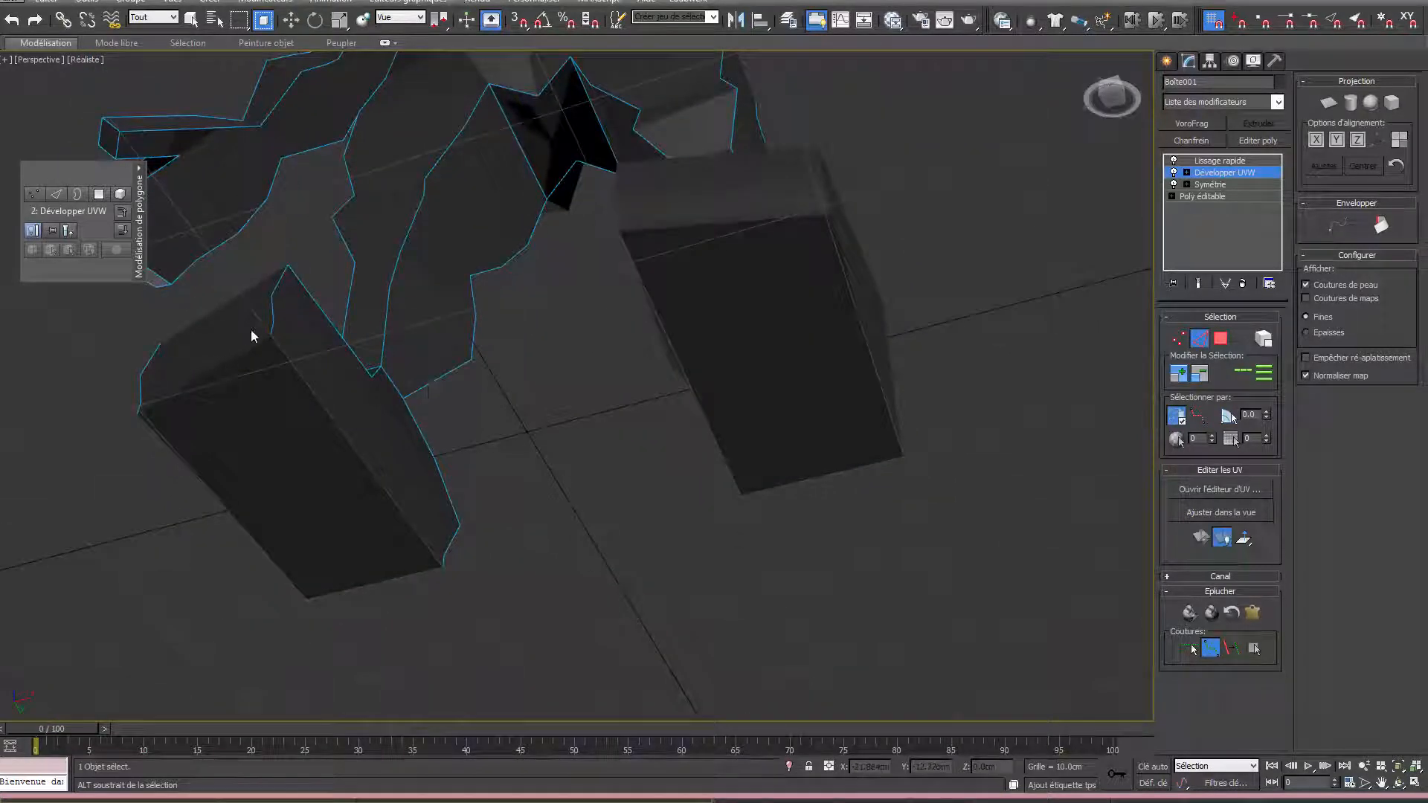
click(438, 569)
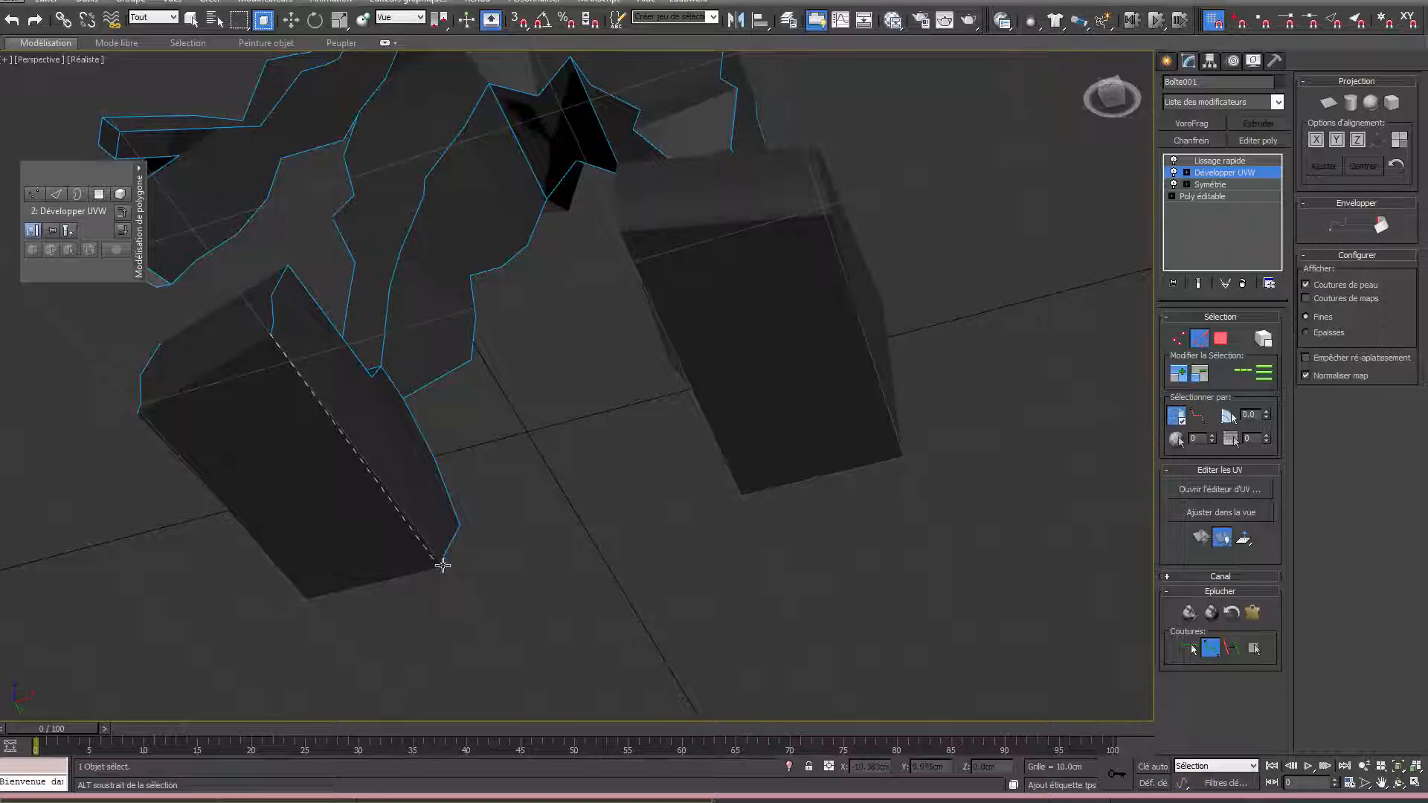
click(303, 597)
click(137, 414)
click(270, 337)
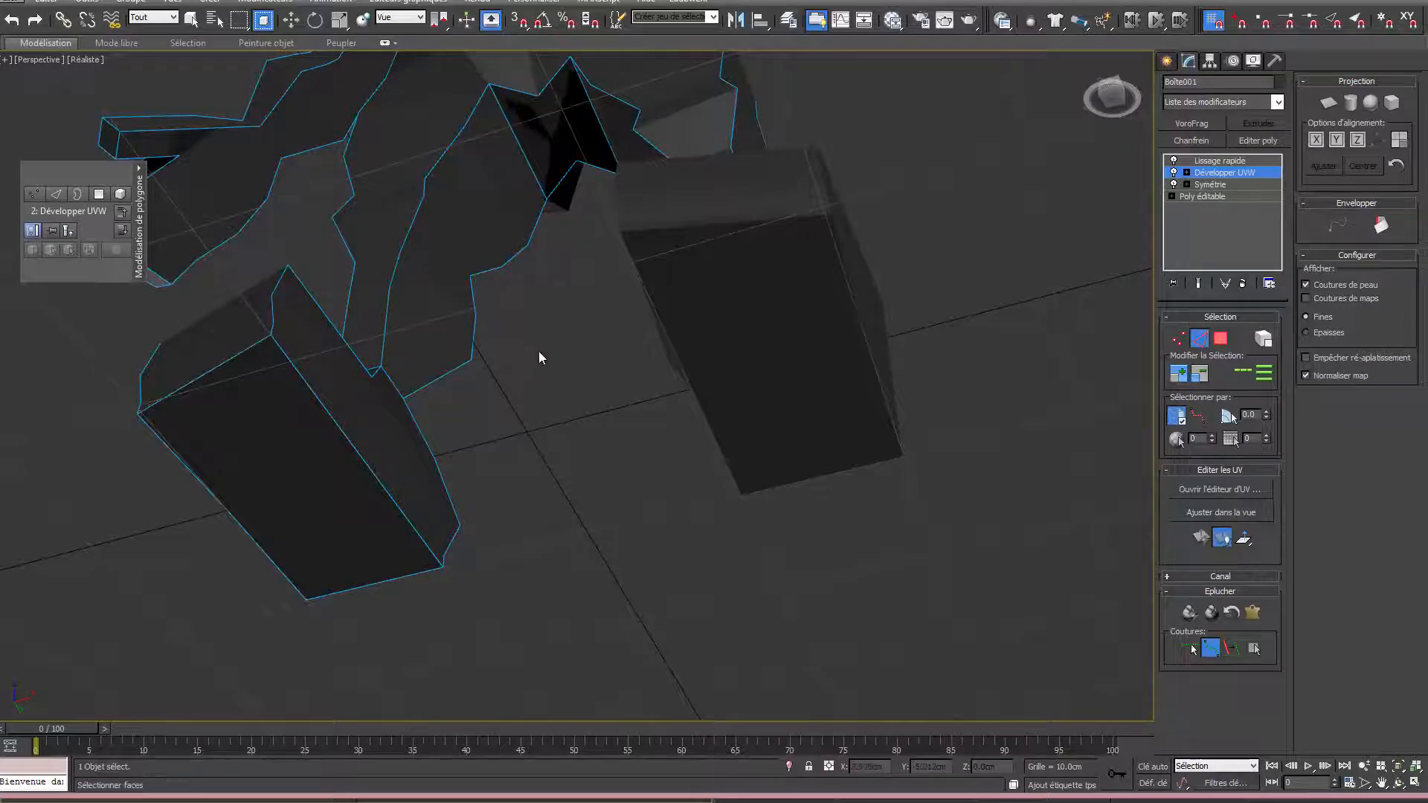
Mark seams down the back of the other foot, from the ankle along the heel corners to the sole.
alt+middle_drag(675, 296, 447, 332)
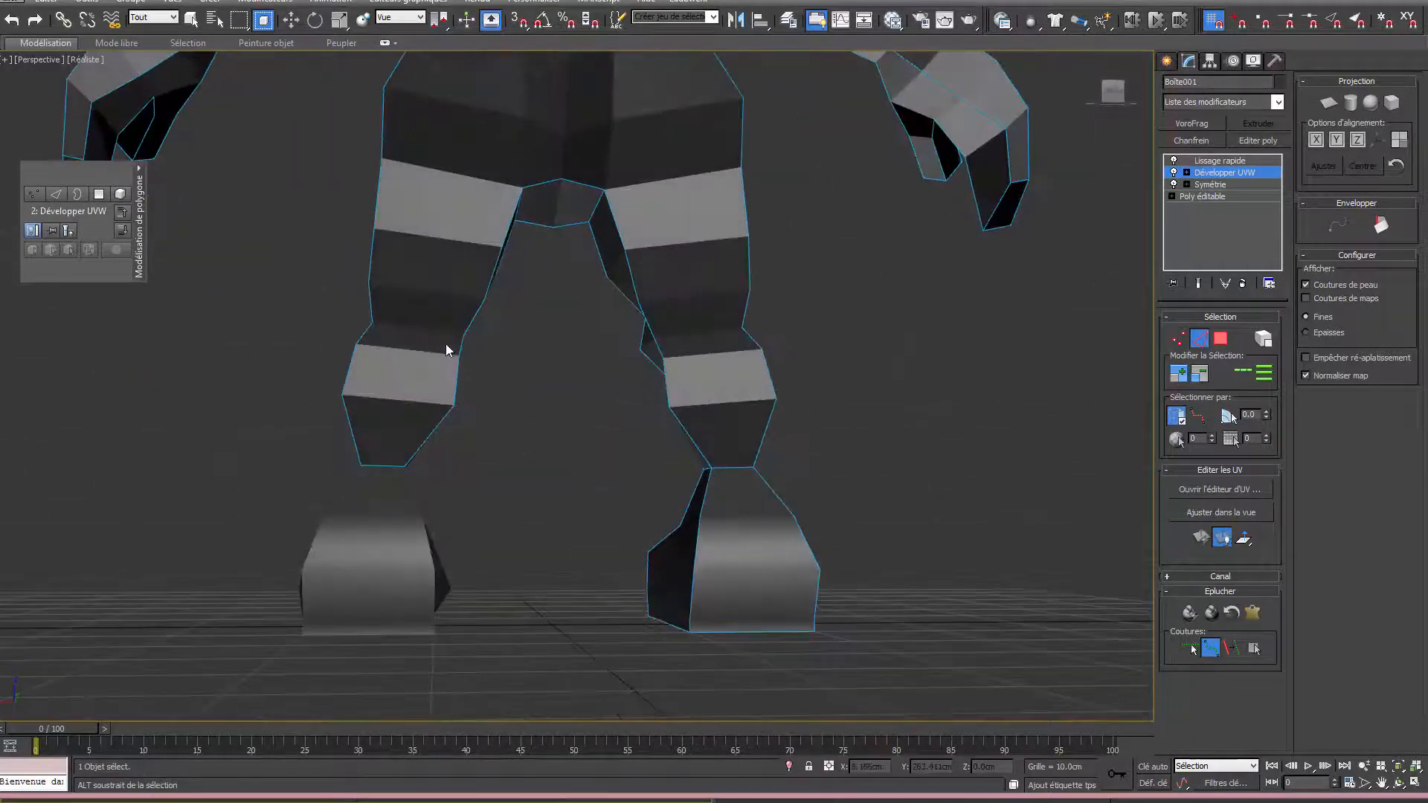
middle_drag(543, 475, 660, 449)
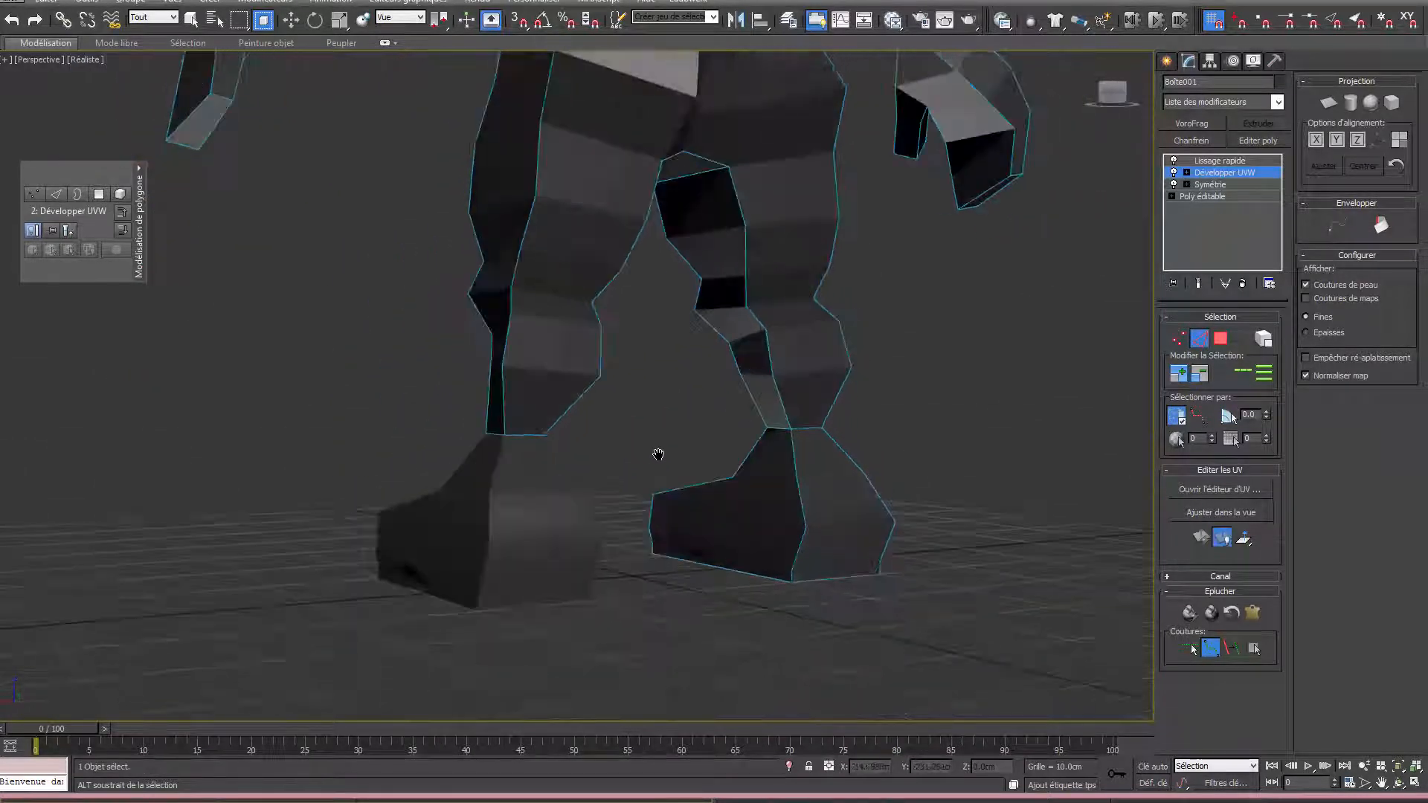
click(504, 433)
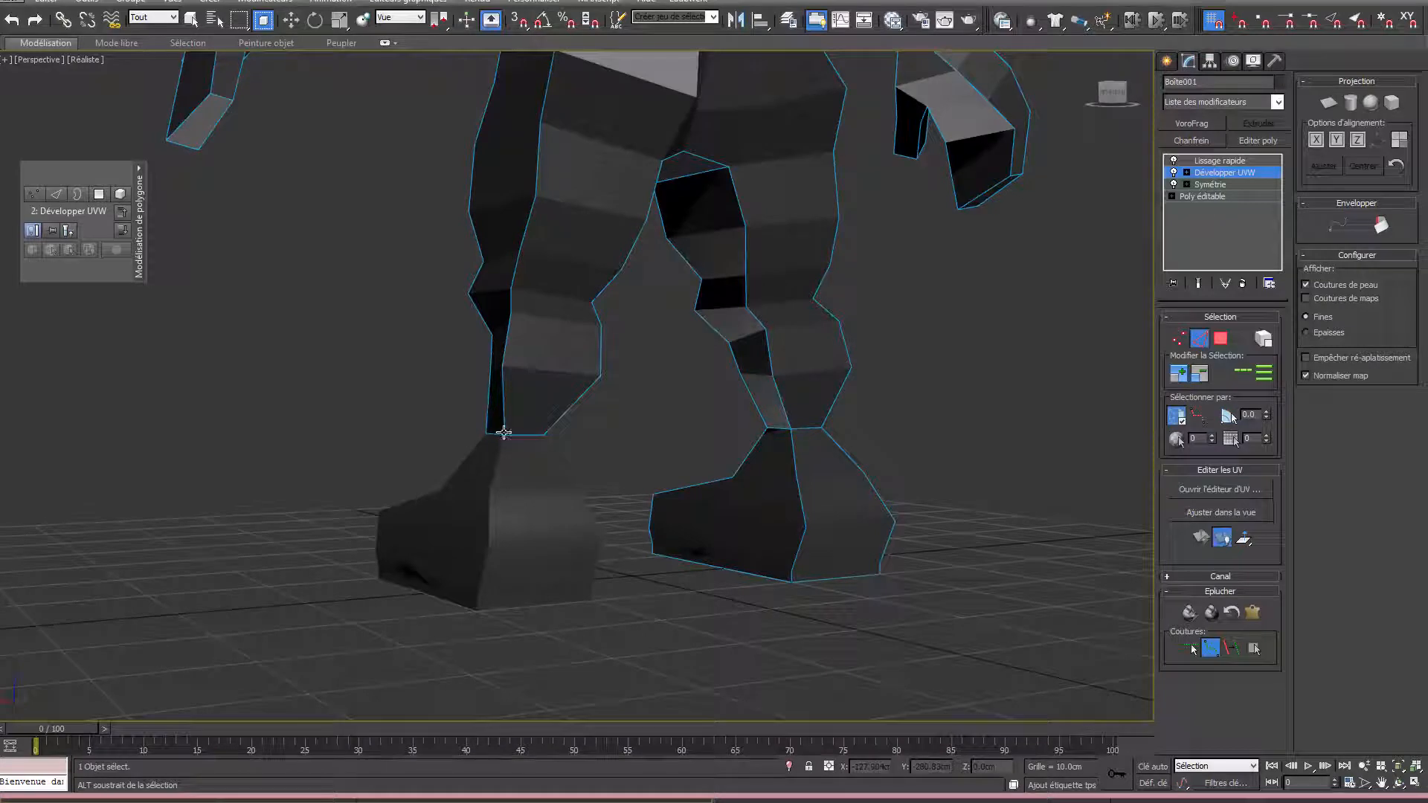
click(474, 612)
click(489, 432)
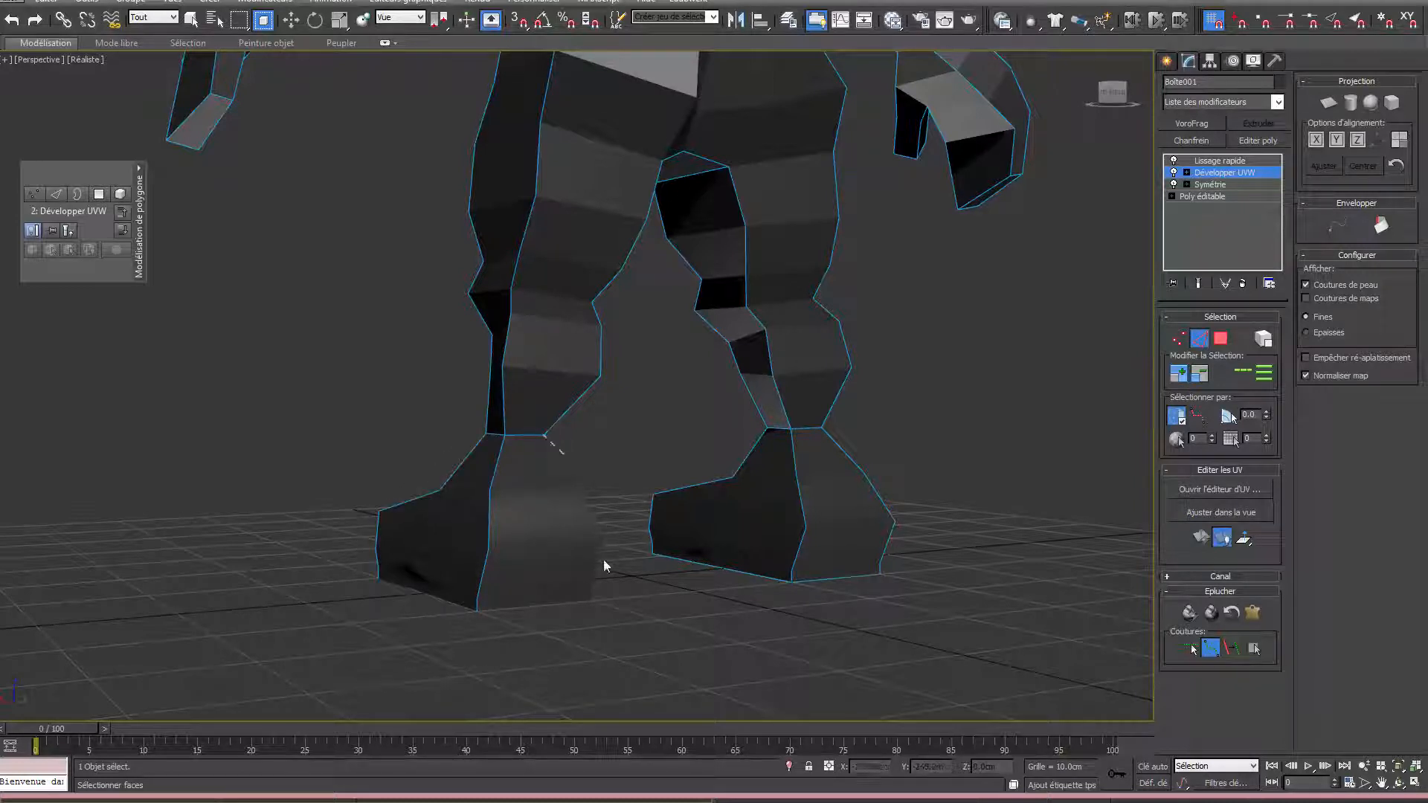
Mark seams on the second foot from the front of the ankle over the instep to the sole and across the toe's lower edge.
alt+middle_drag(468, 547, 764, 451)
click(767, 426)
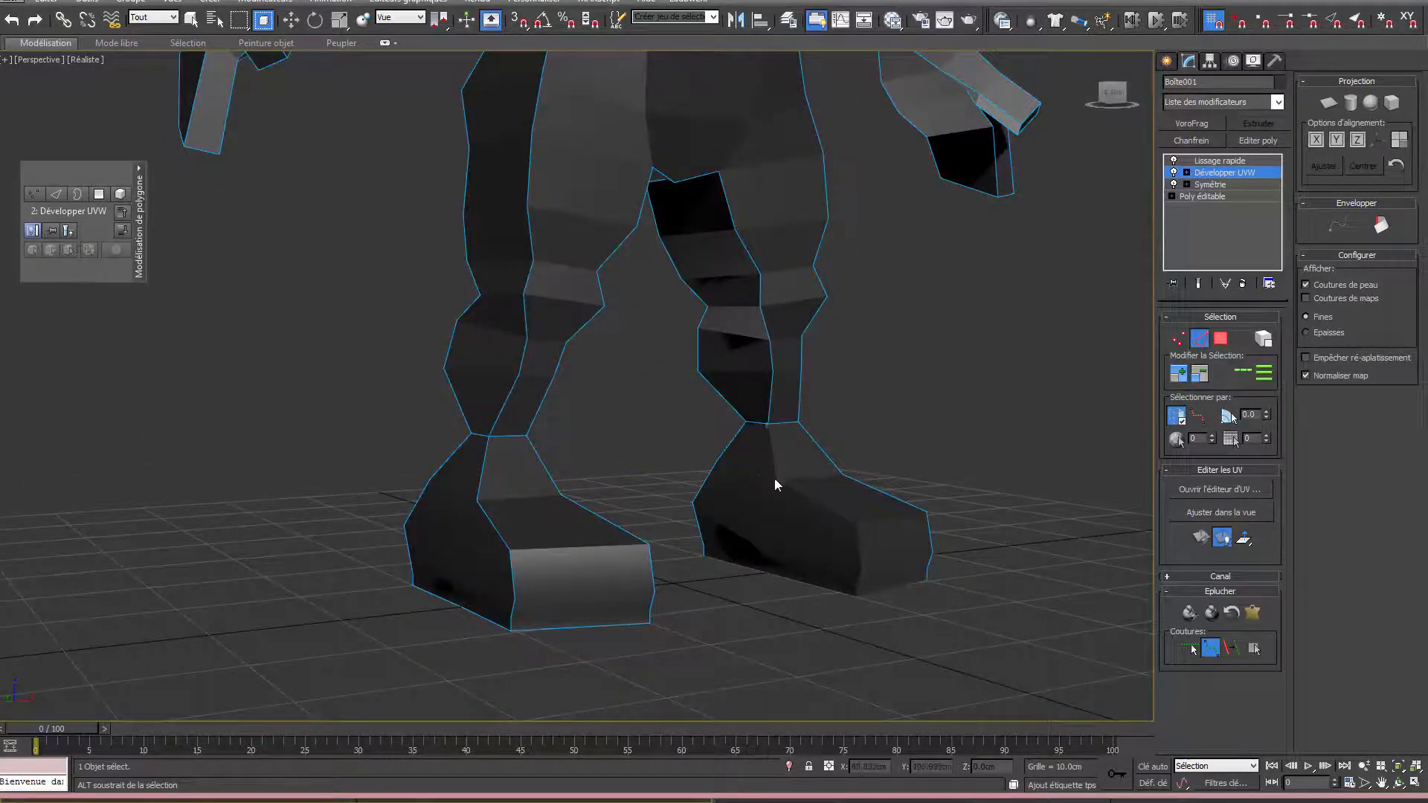
click(856, 597)
right_click(926, 582)
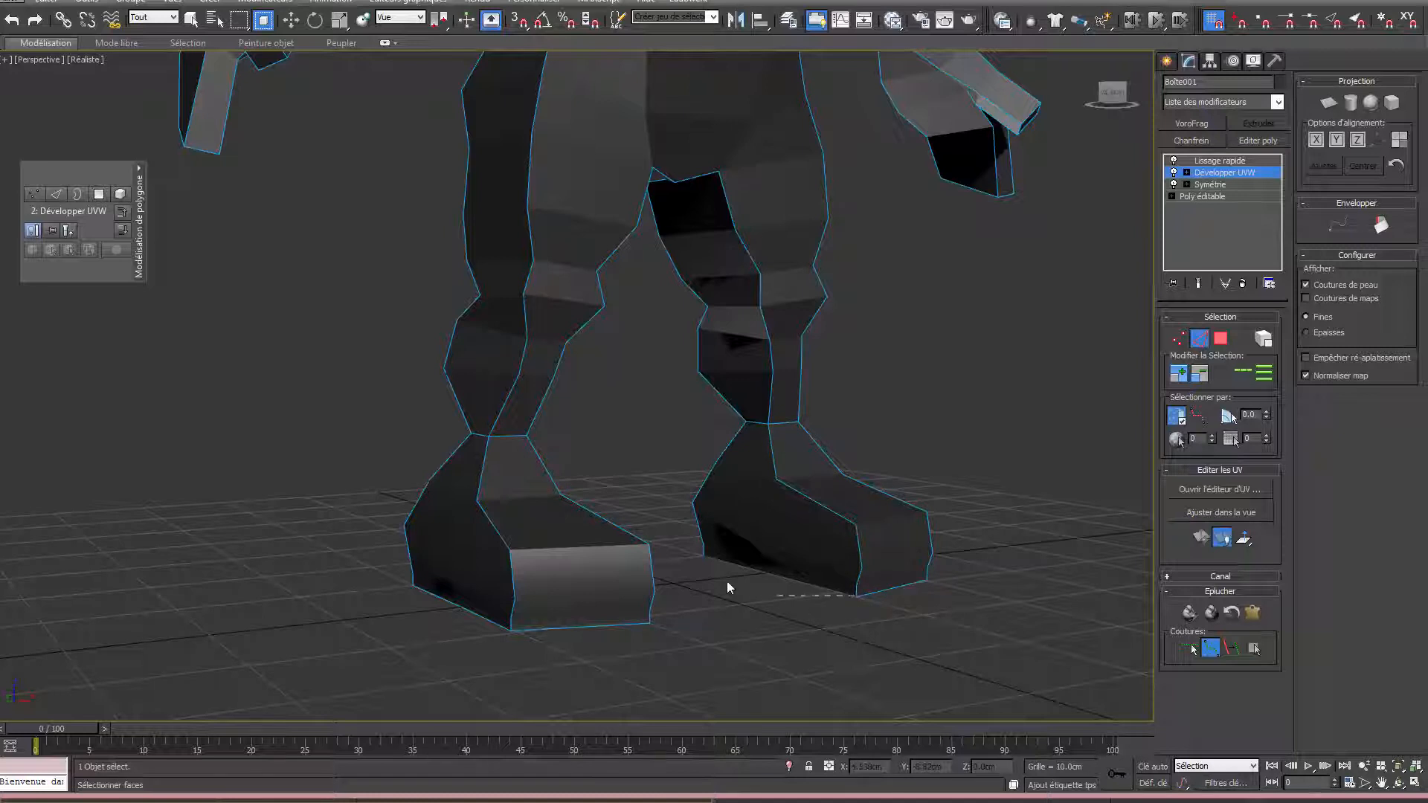
Mark seams around the second foot's sole, finish the point-to-point seam command and check the whole body.
alt+middle_drag(706, 579, 790, 514)
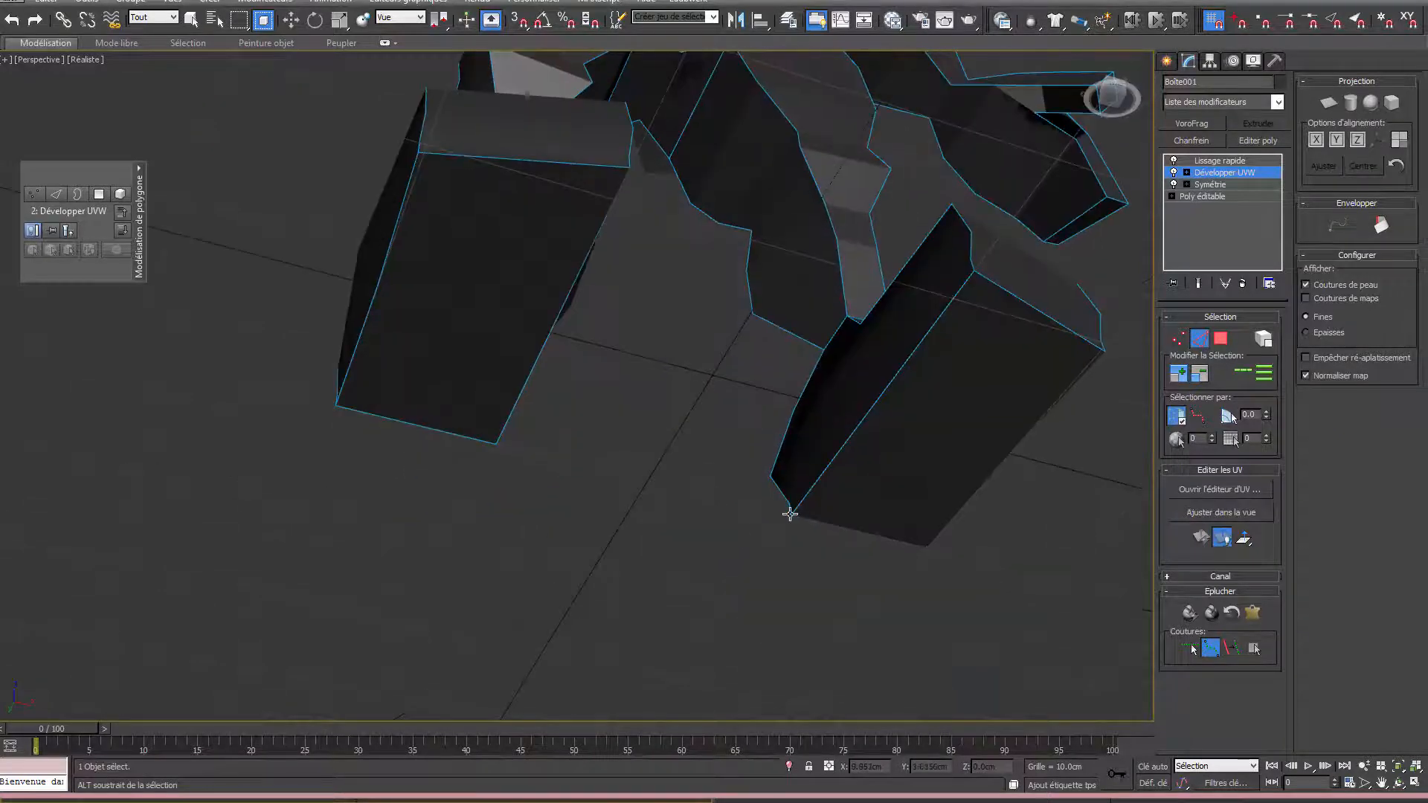
click(790, 513)
click(932, 547)
click(1101, 354)
scroll(739, 423, down, 5)
alt+middle_drag(739, 423, 695, 529)
right_click(821, 409)
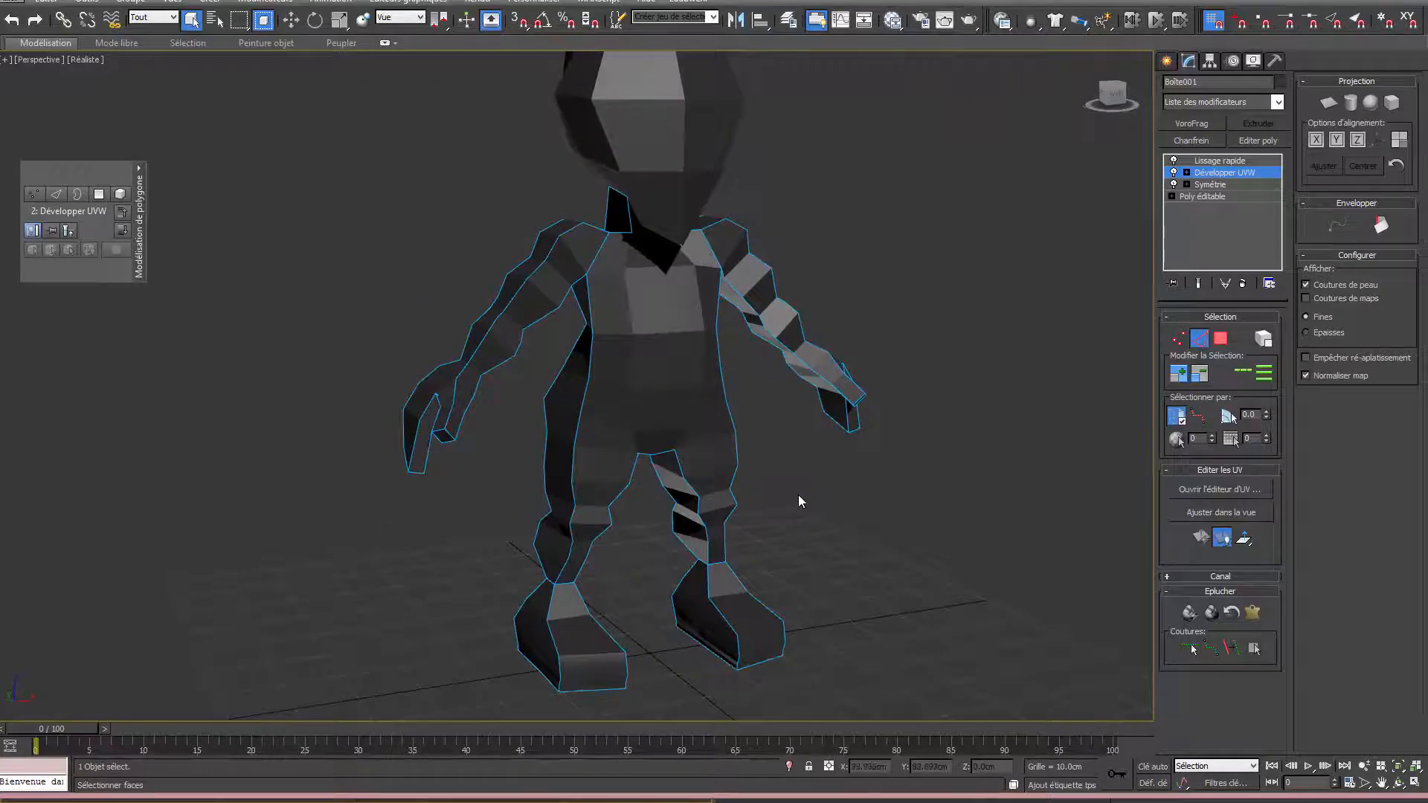
mouse_move(797, 494)
alt+middle_down()
mouse_move(704, 480)
mouse_move(613, 504)
mouse_move(750, 446)
mouse_move(799, 489)
mouse_move(846, 470)
mouse_move(768, 446)
mouse_move(705, 473)
mouse_move(491, 467)
mouse_move(542, 447)
mouse_move(766, 458)
mouse_move(777, 484)
alt+middle_up()
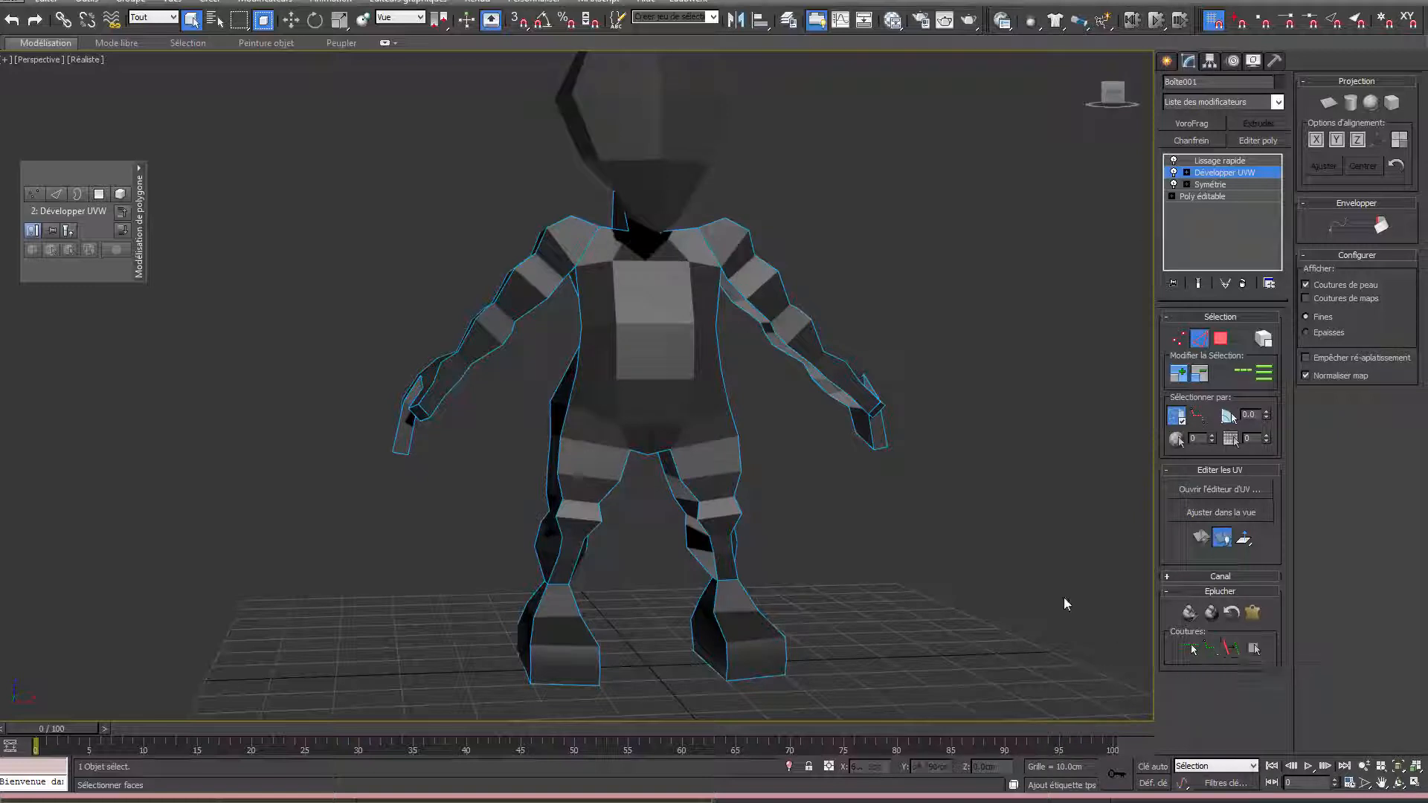
Switch to polygon selection and open the UV editor for the character.
click(1220, 339)
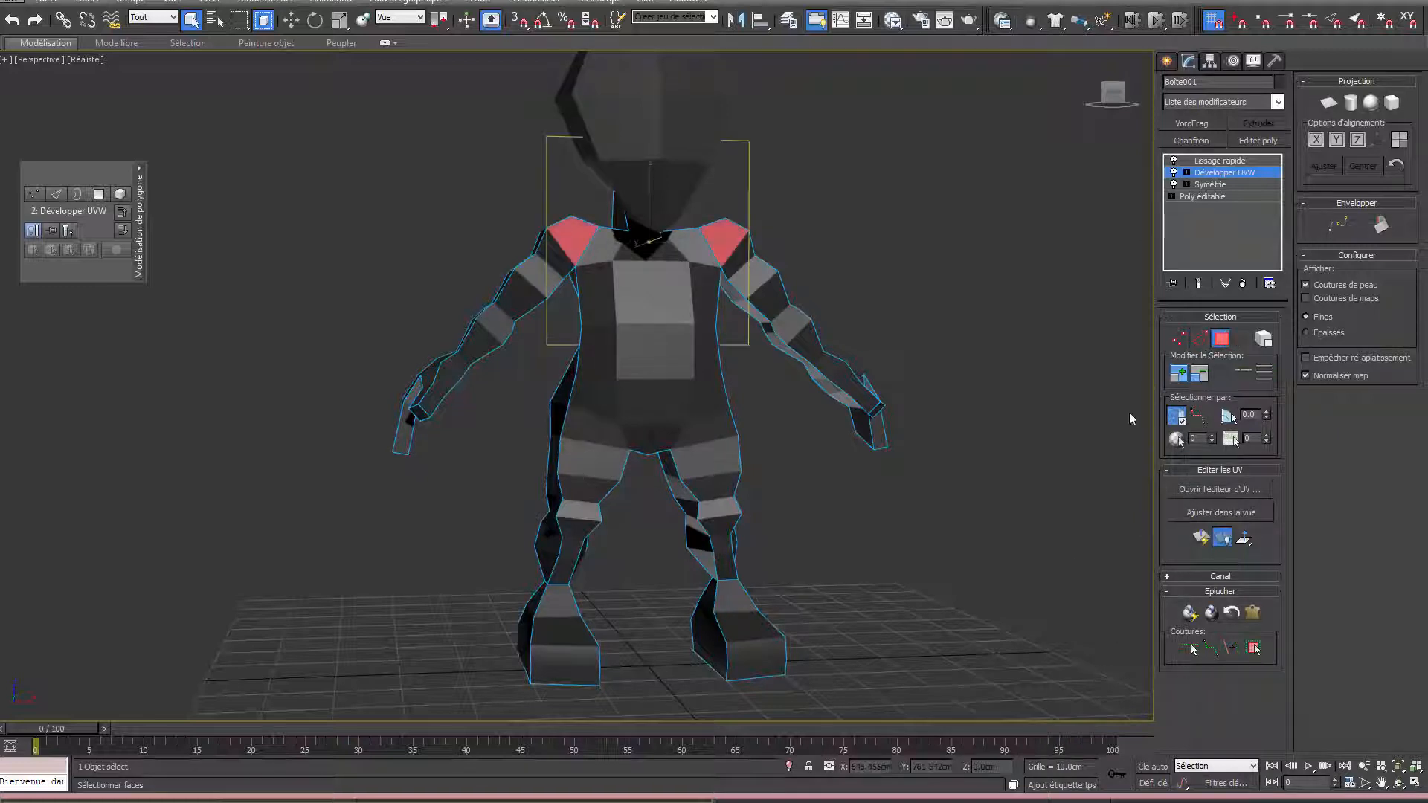
middle_drag(827, 497, 868, 513)
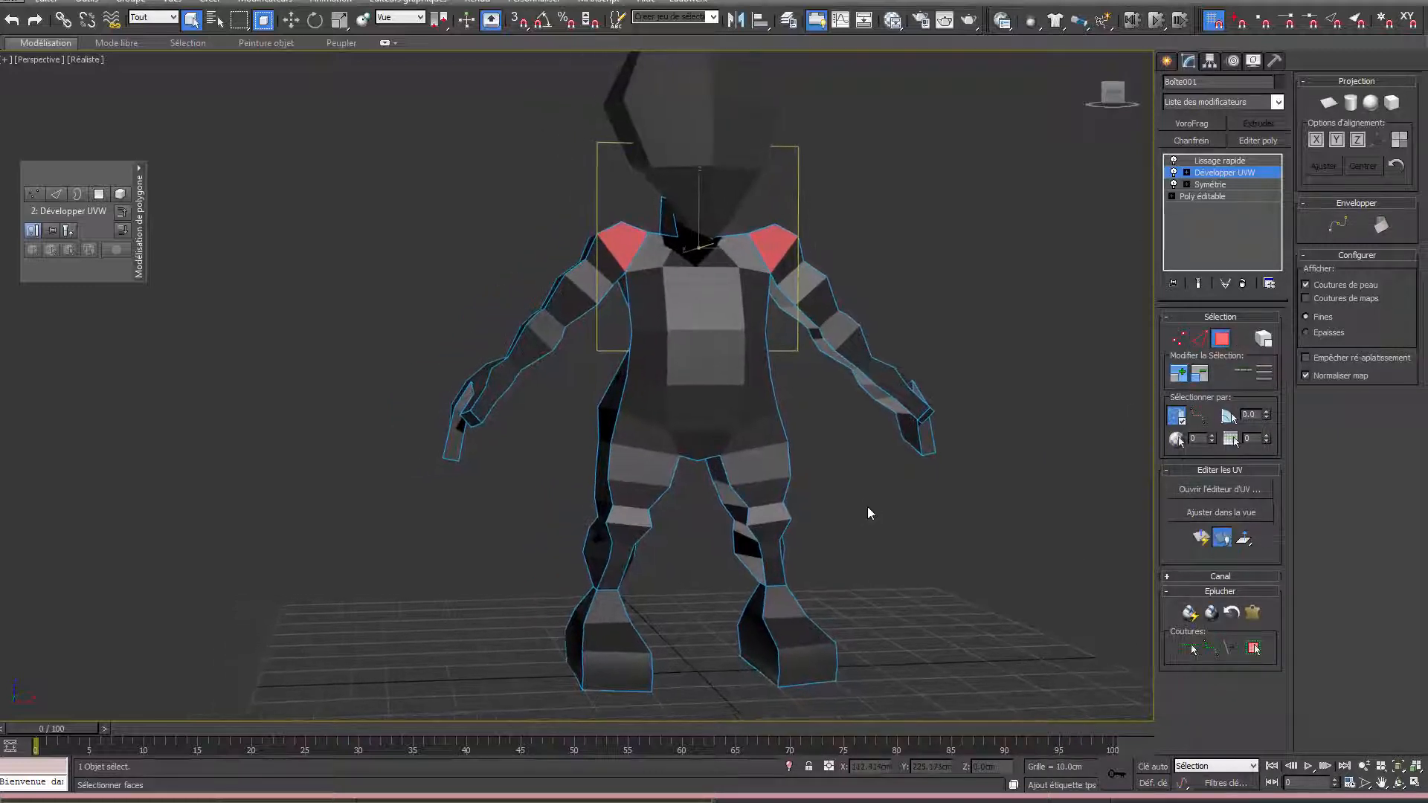
click(1213, 488)
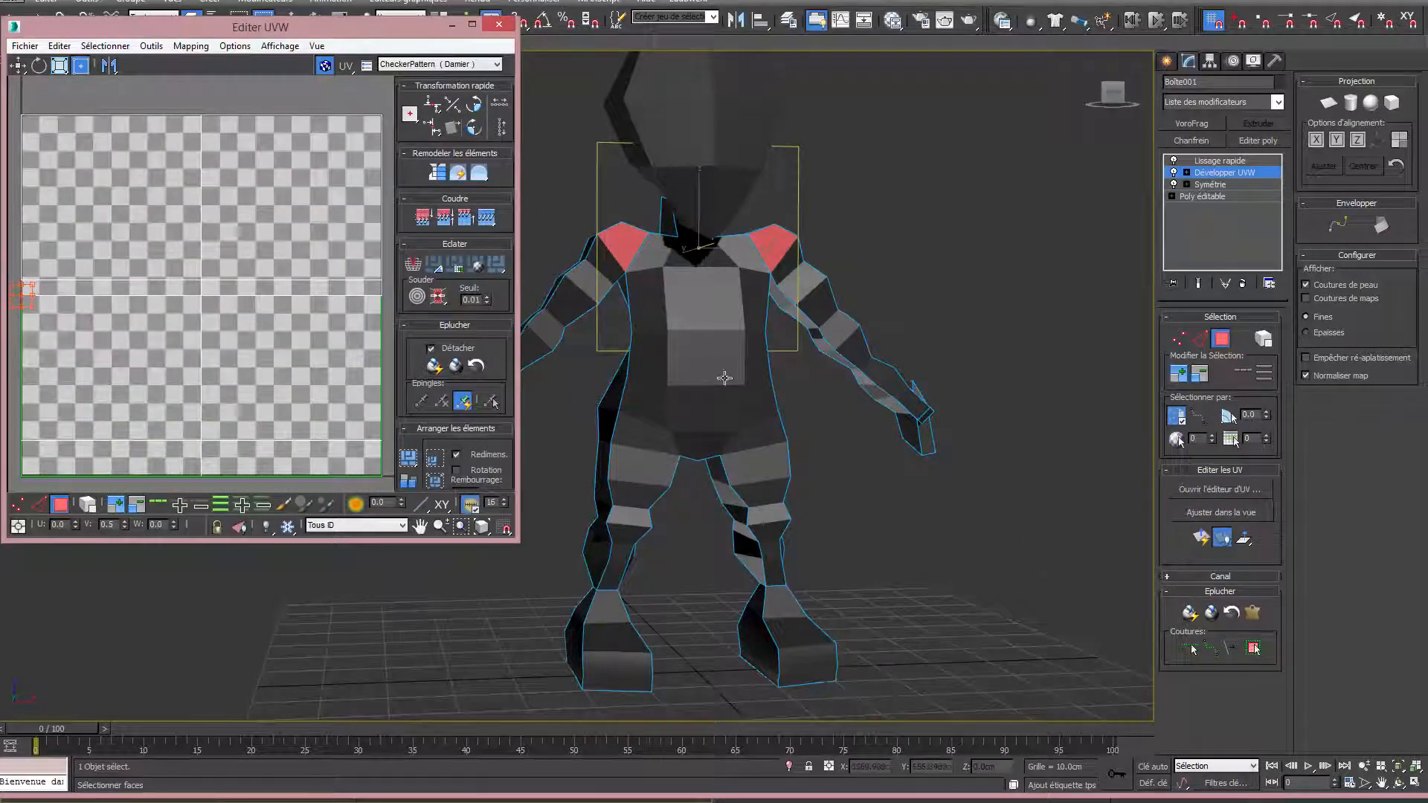
Select a front torso polygon and expand the selection to the surrounding seams.
click(695, 365)
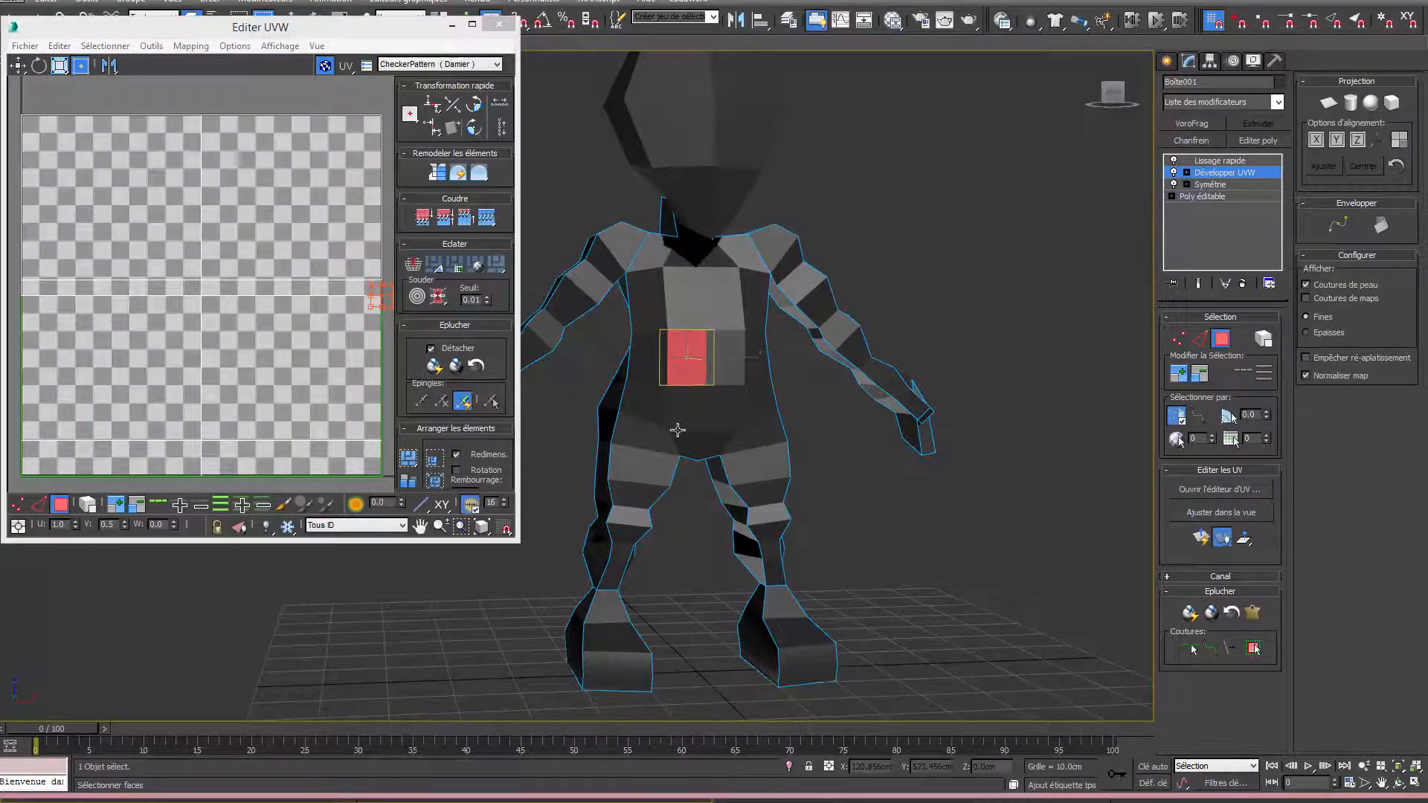
click(1255, 648)
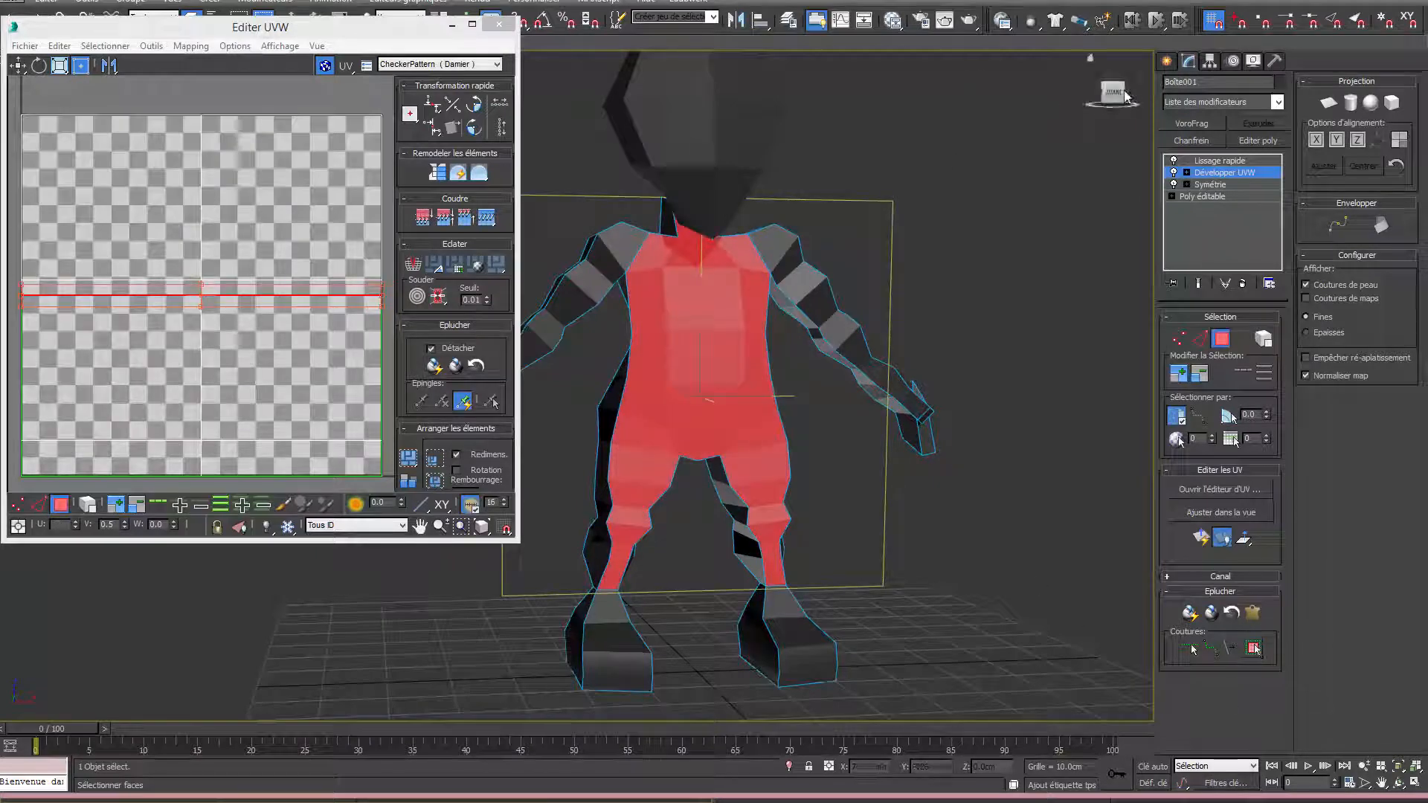
drag(1113, 93, 1095, 115)
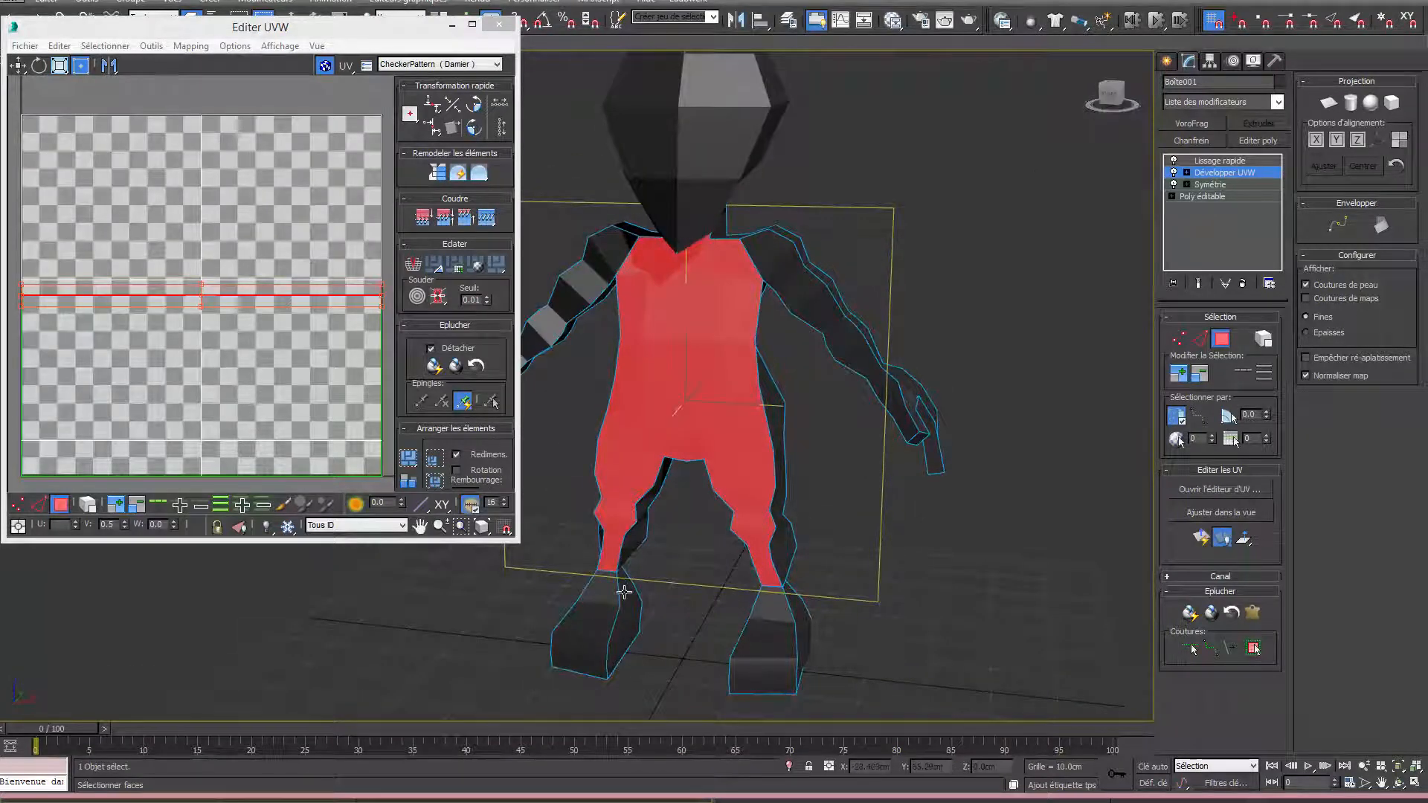
scroll(243, 326, down, 4)
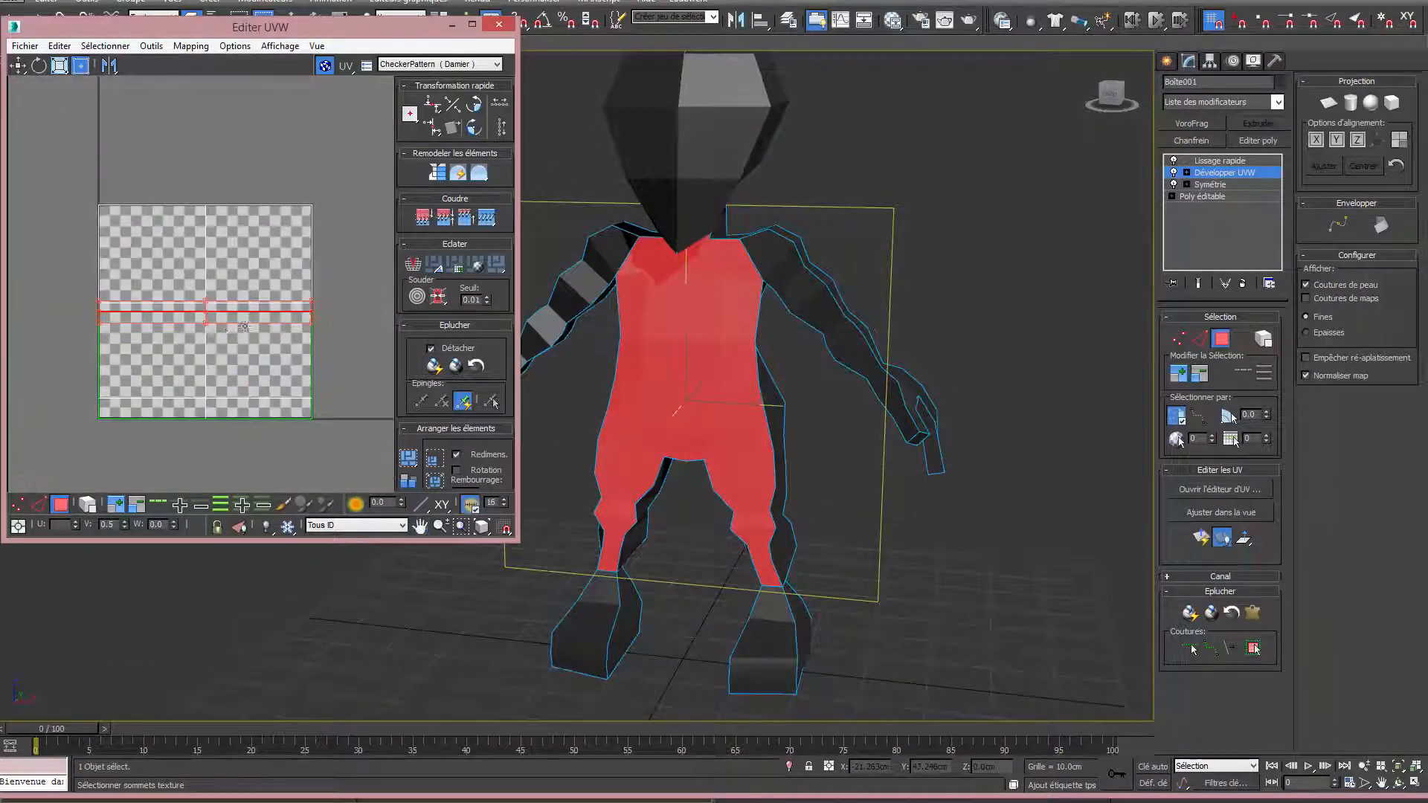
scroll(220, 356, down, 2)
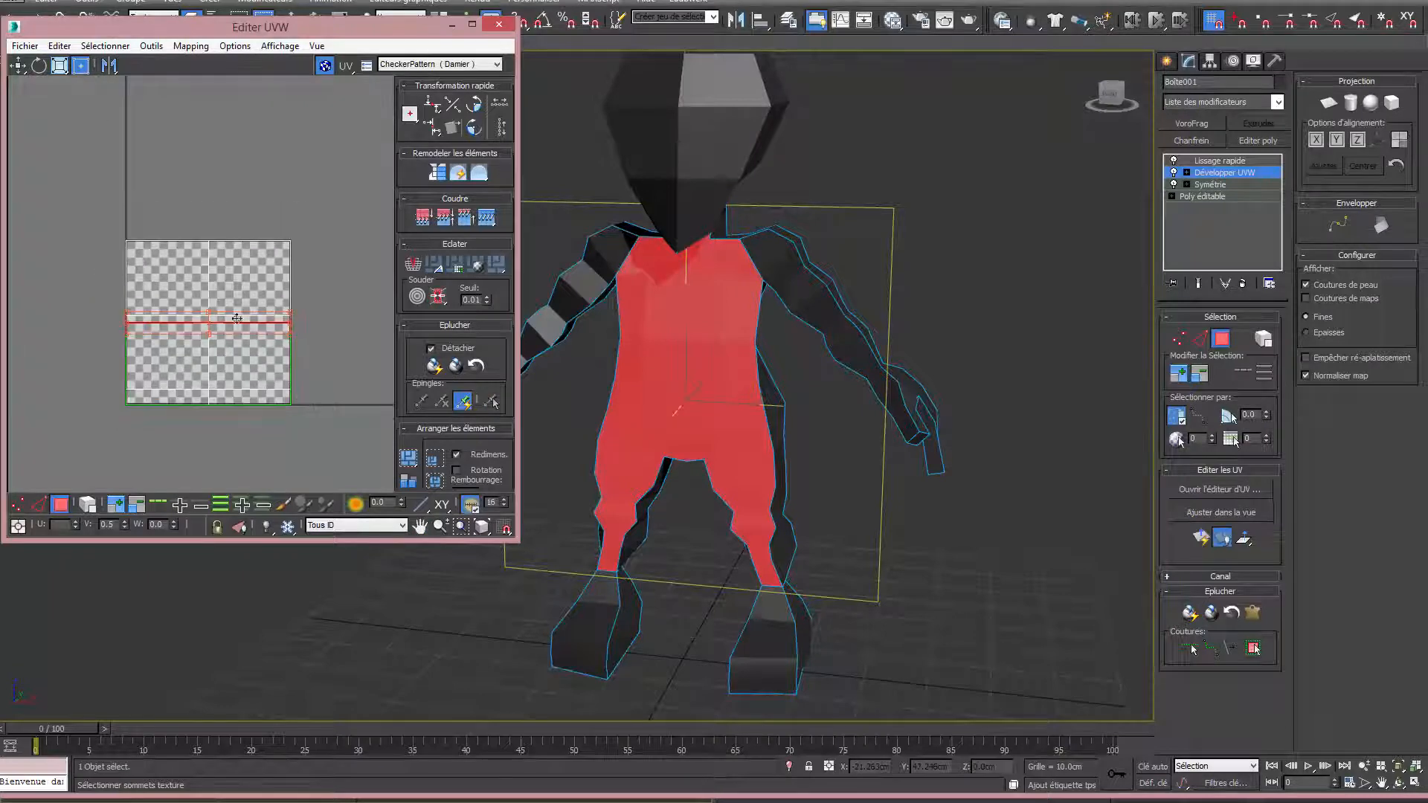
Clear the polygon selection and try to select the whole character with a selection window.
click(1038, 515)
scroll(1023, 505, down, 3)
scroll(1022, 509, down, 2)
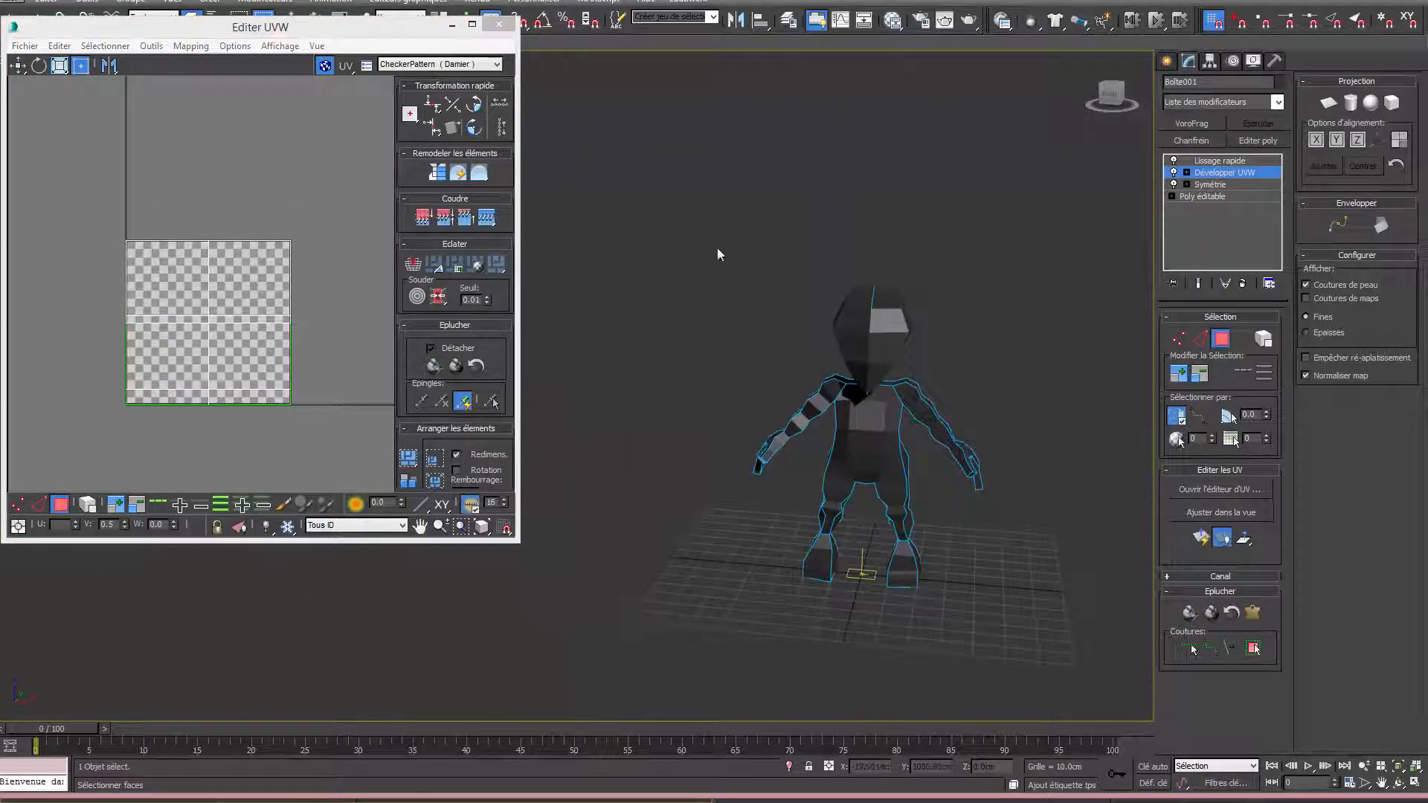
click(1177, 417)
drag(650, 215, 1140, 678)
drag(1121, 97, 1153, 127)
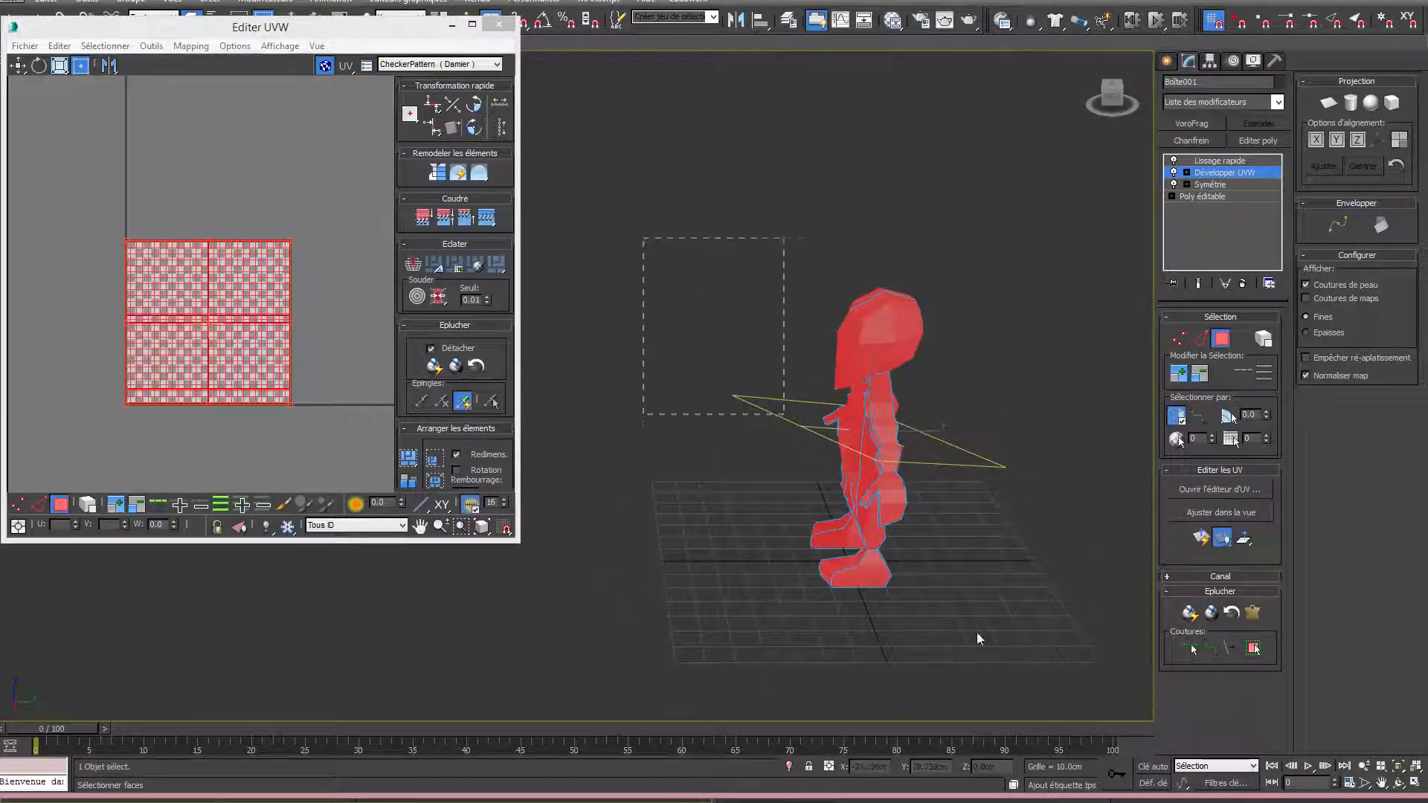
drag(977, 633, 979, 635)
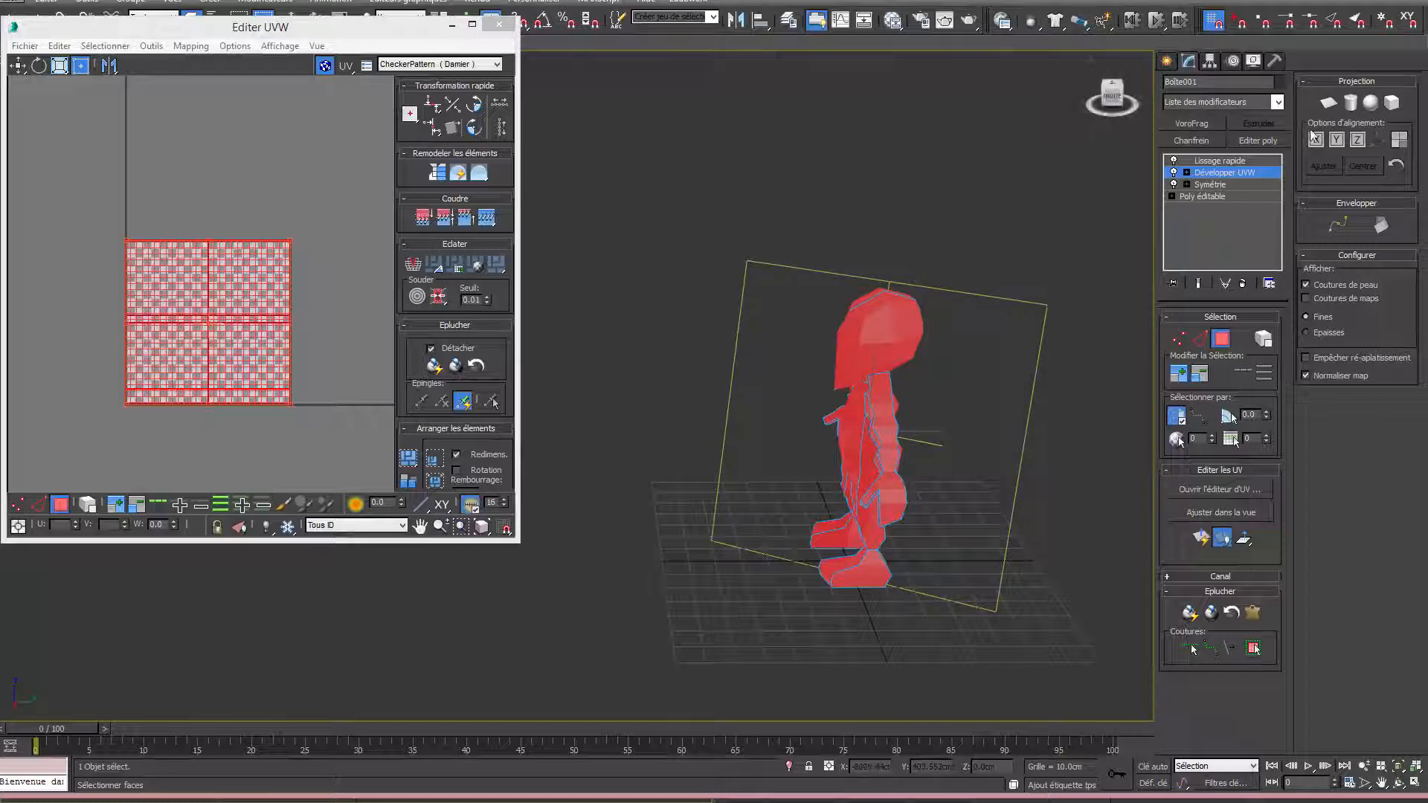
drag(1110, 95, 1115, 105)
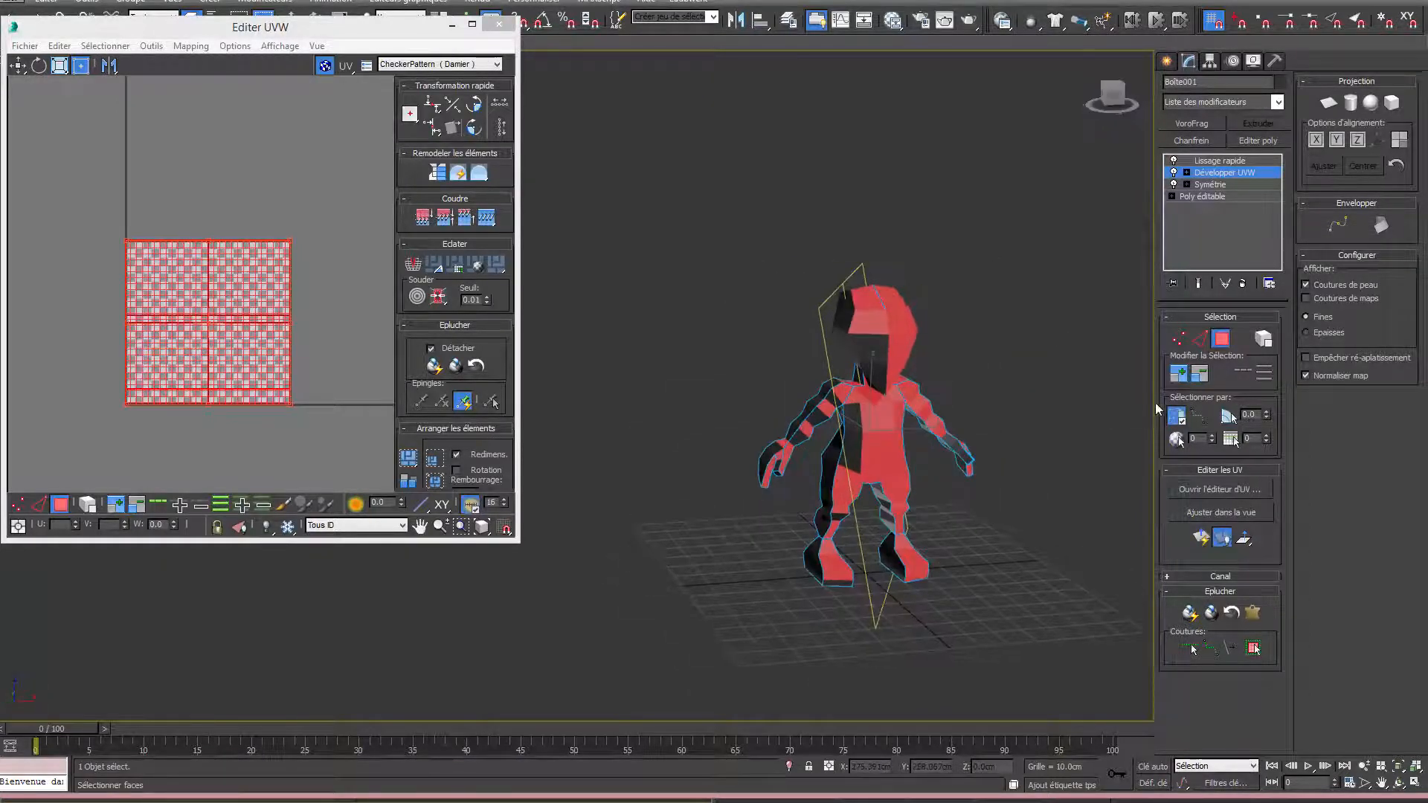
Turn off Ignore Backfacing and select all of the character's polygons with a selection window.
click(1177, 415)
drag(731, 214, 1017, 669)
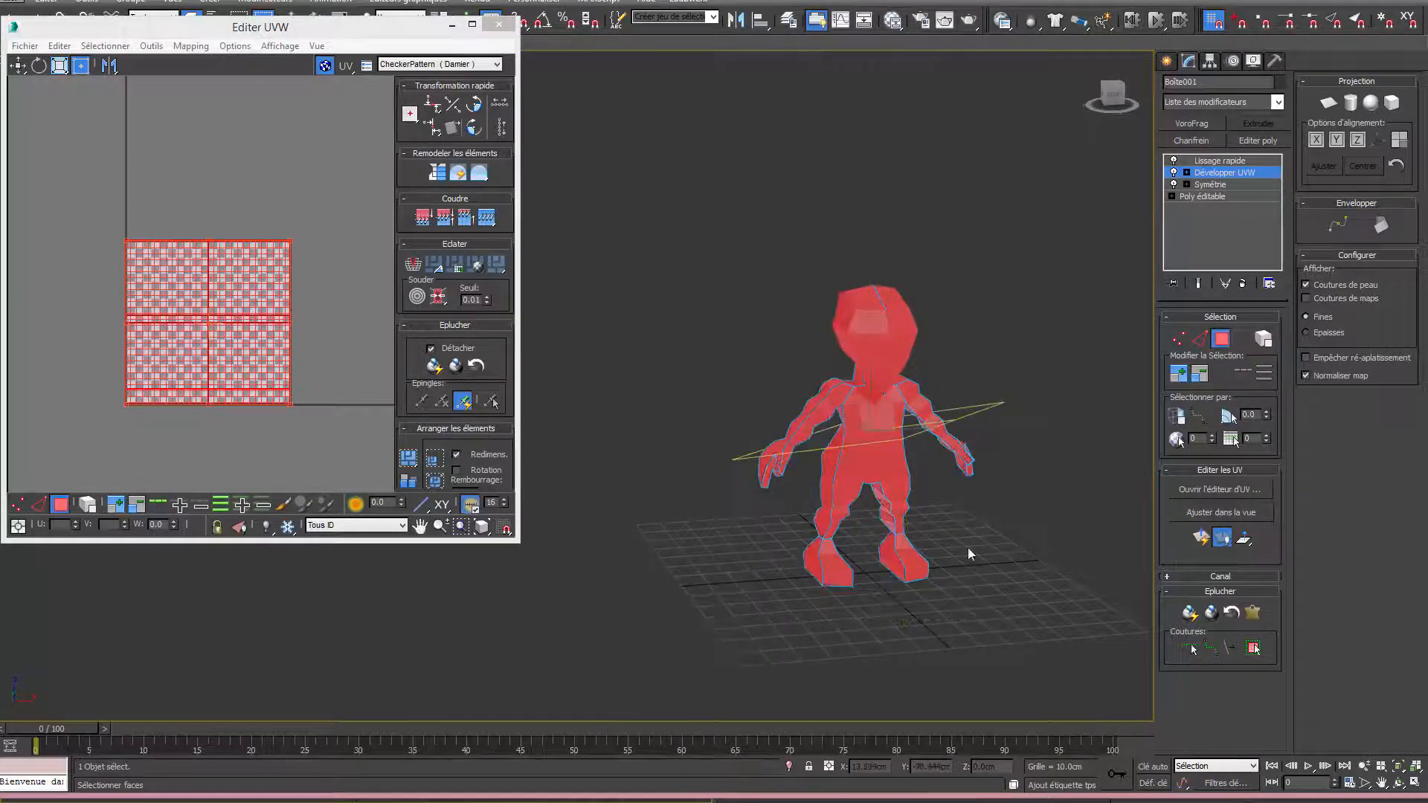
middle_drag(926, 549, 820, 466)
scroll(819, 465, up, 3)
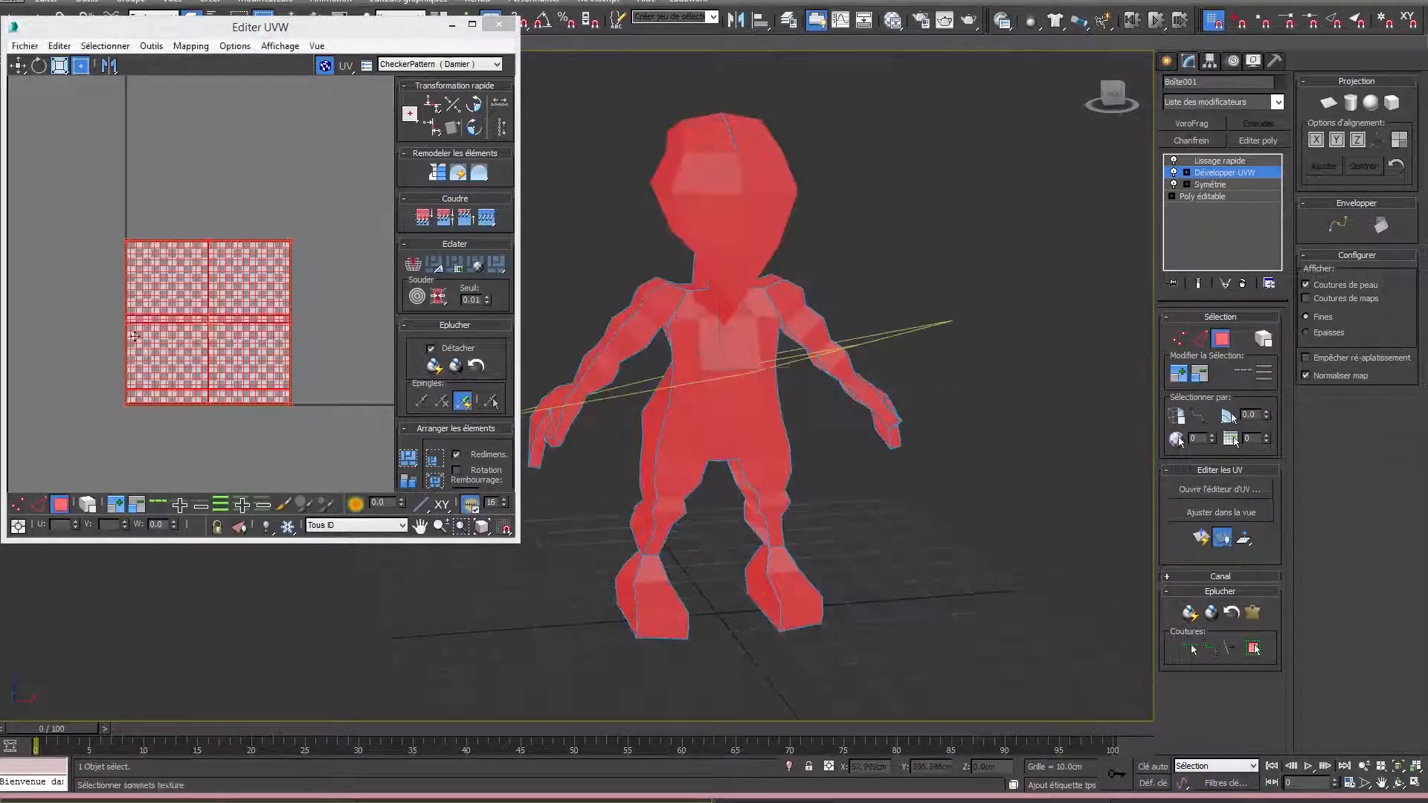
Move all the UVs outside the checker tile, below and to its left, and clear the selection.
drag(221, 305, 3, 514)
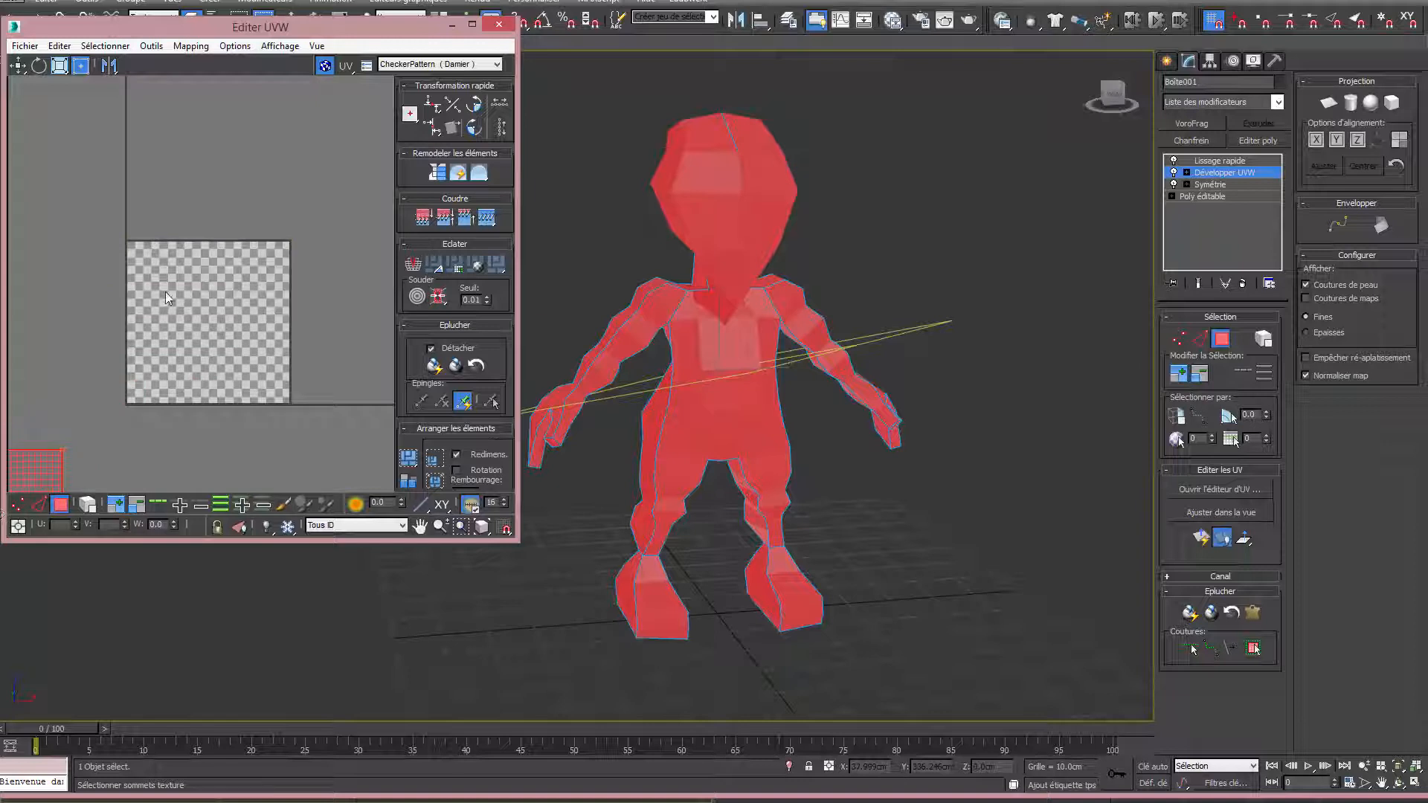
scroll(171, 360, down, 4)
middle_drag(202, 341, 186, 365)
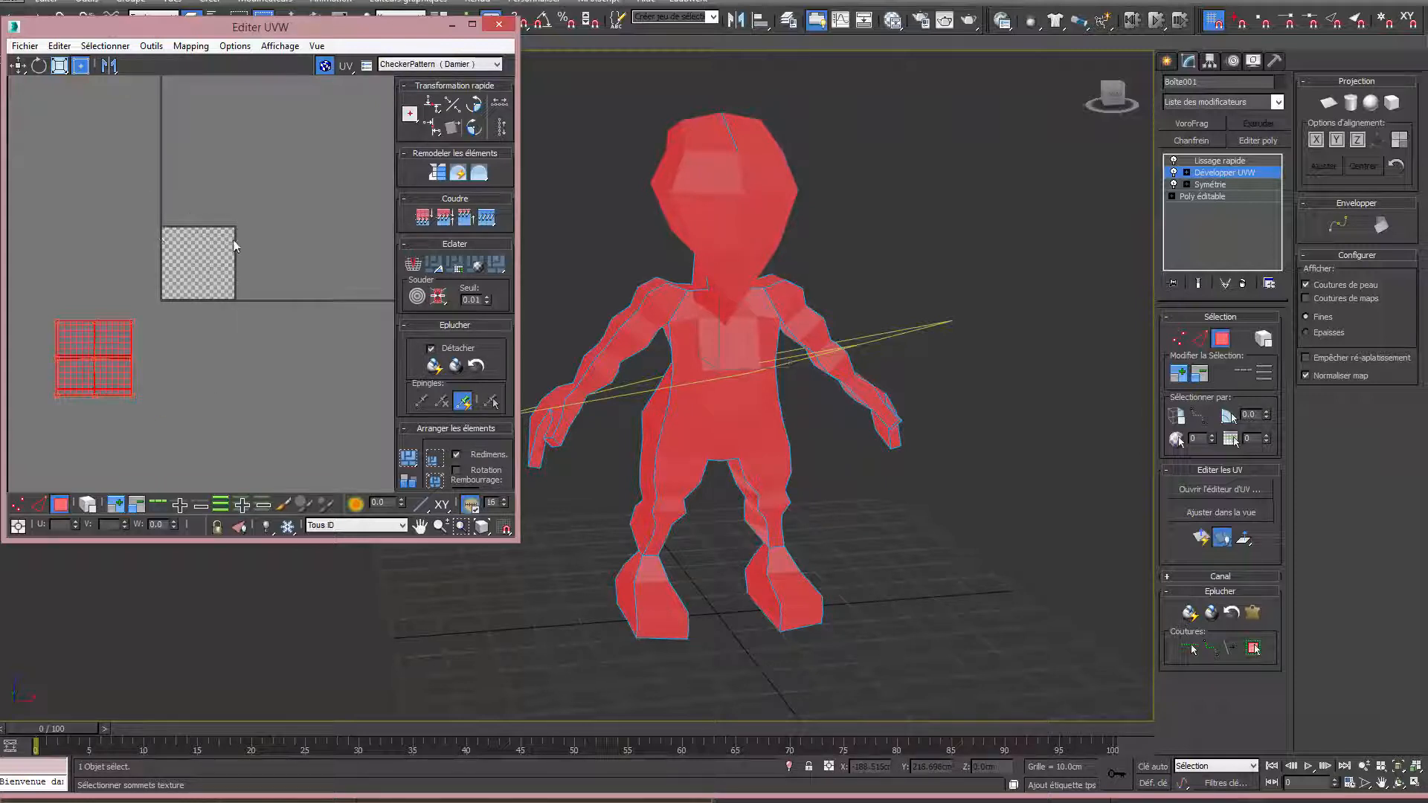
click(217, 367)
Select a chest polygon, expand the selection to the seams and open Pelt Map for the front torso shell.
click(733, 344)
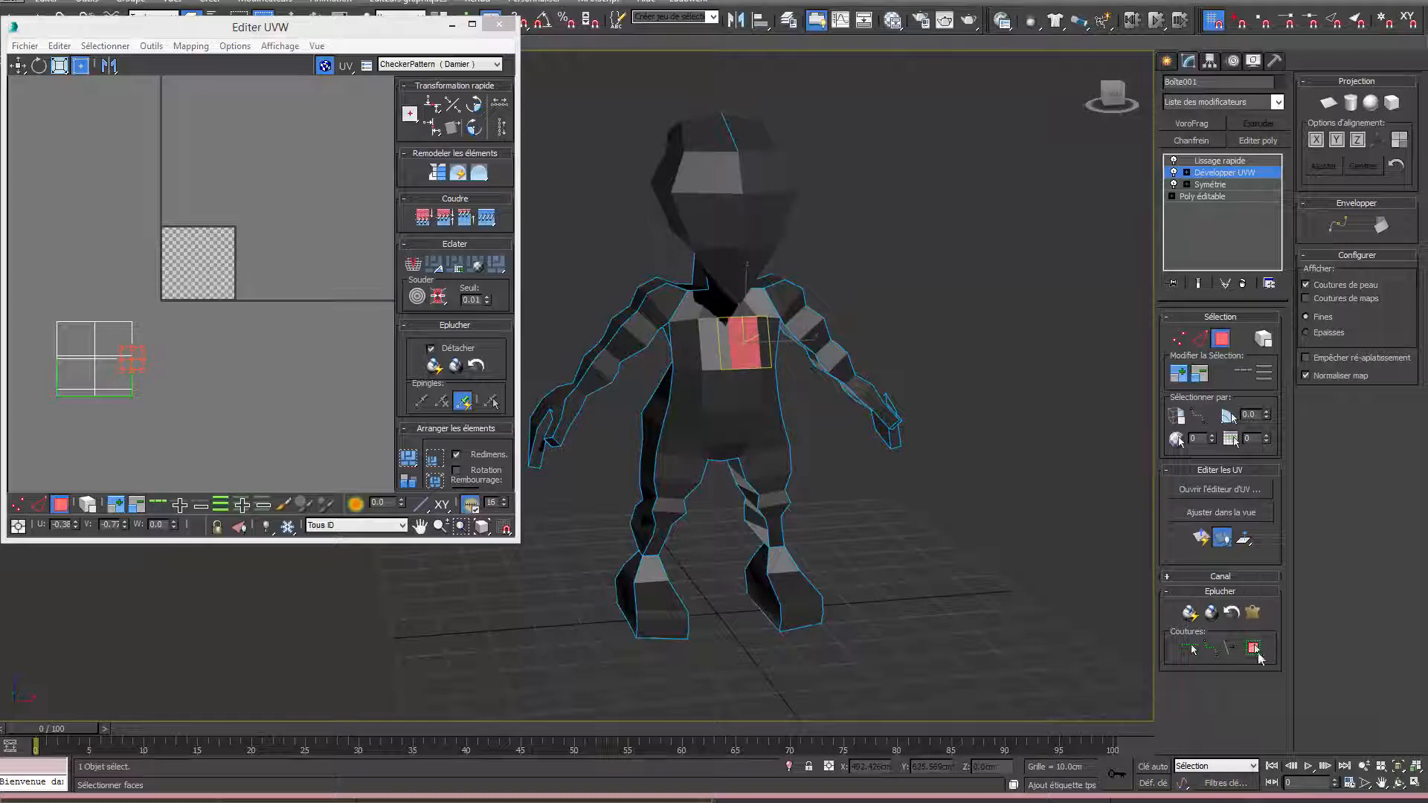
click(1258, 653)
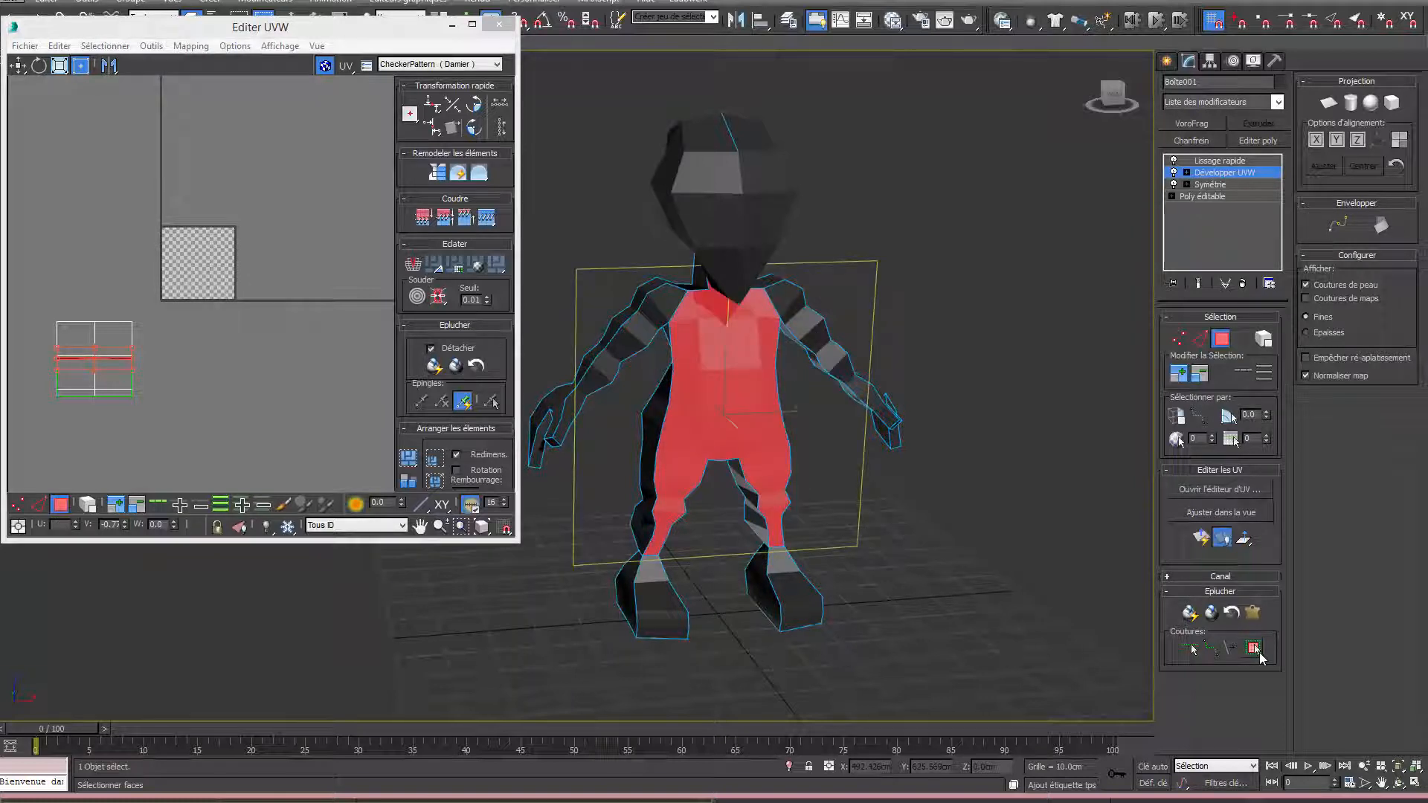
click(1255, 613)
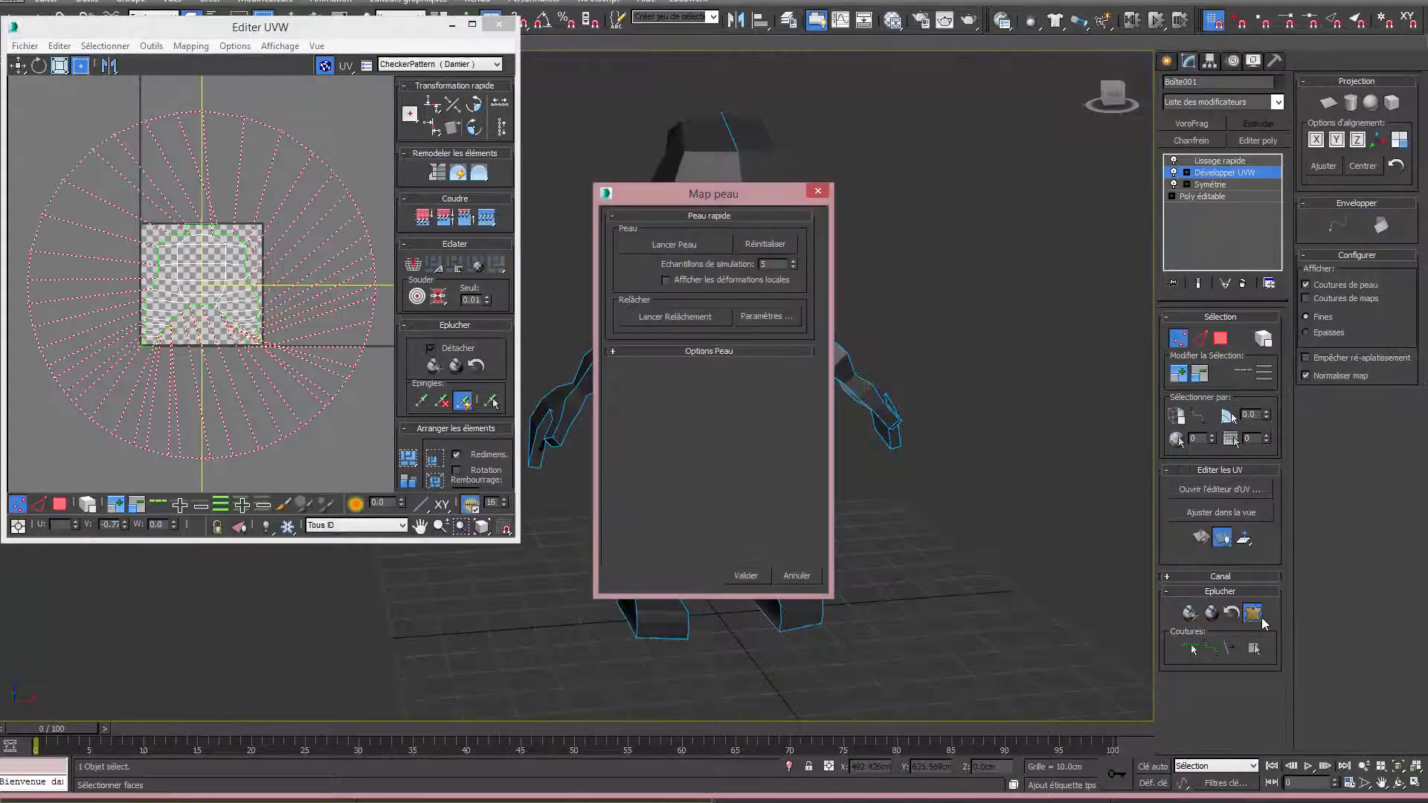
Set the pelt's relax method to relax by polygon angles and start relaxing the torso UVs.
click(768, 318)
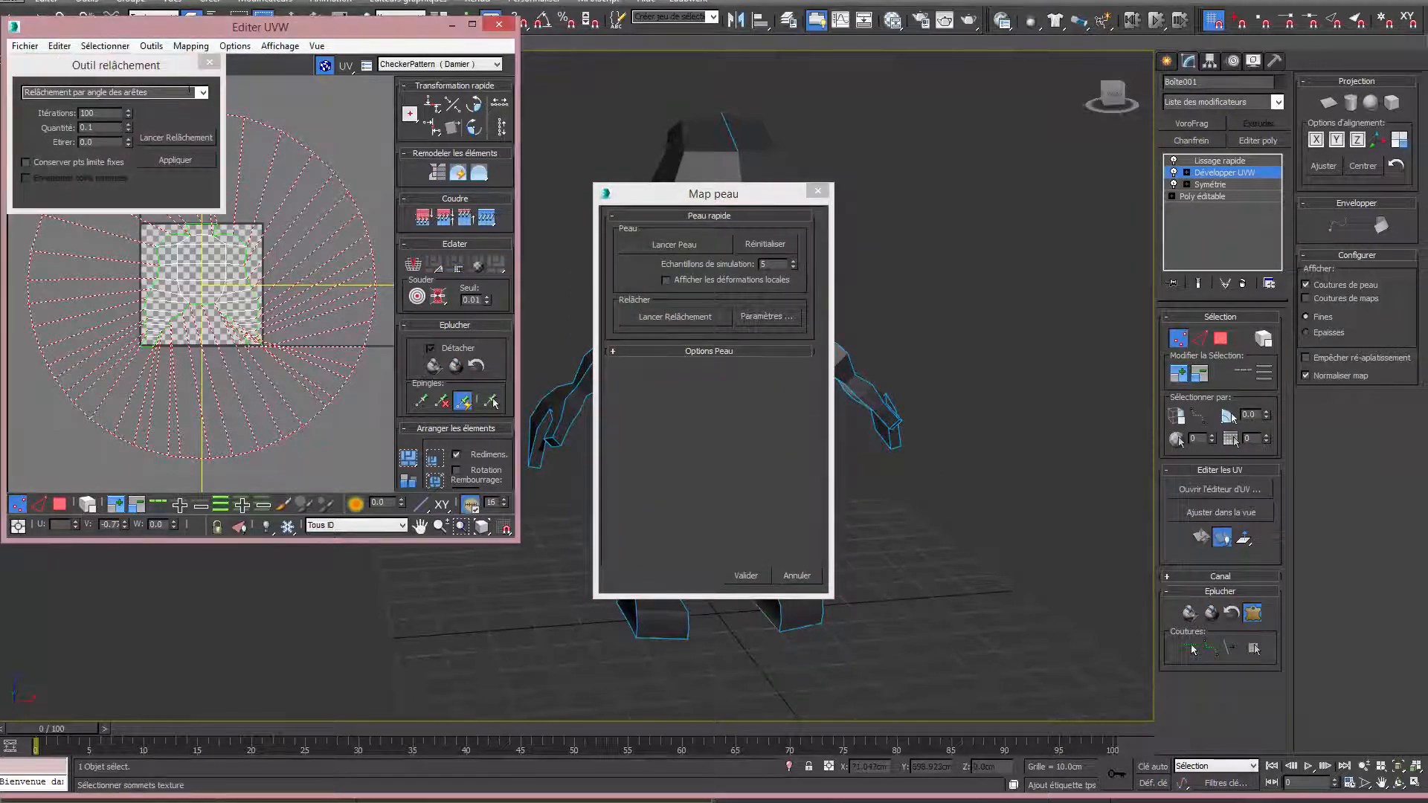
click(201, 93)
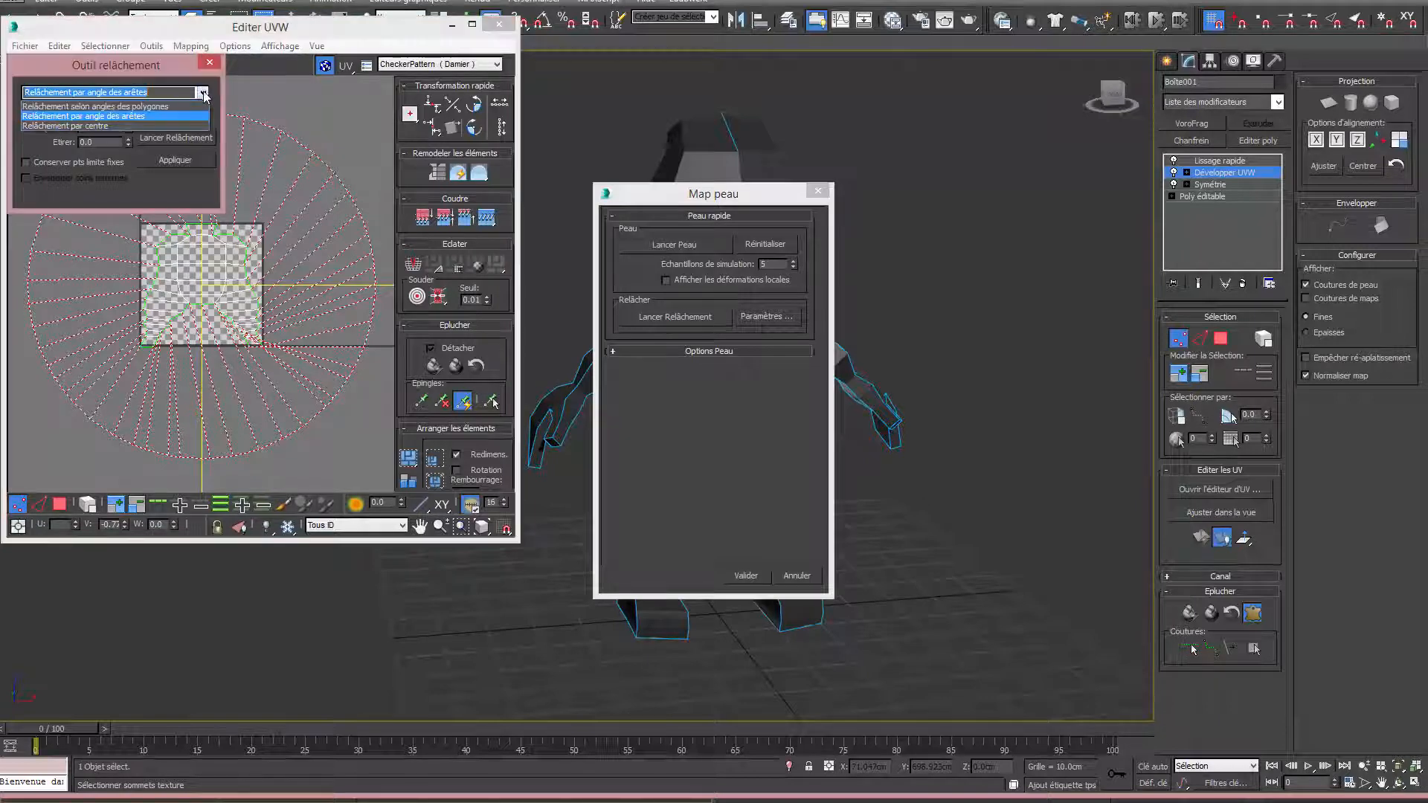
click(158, 108)
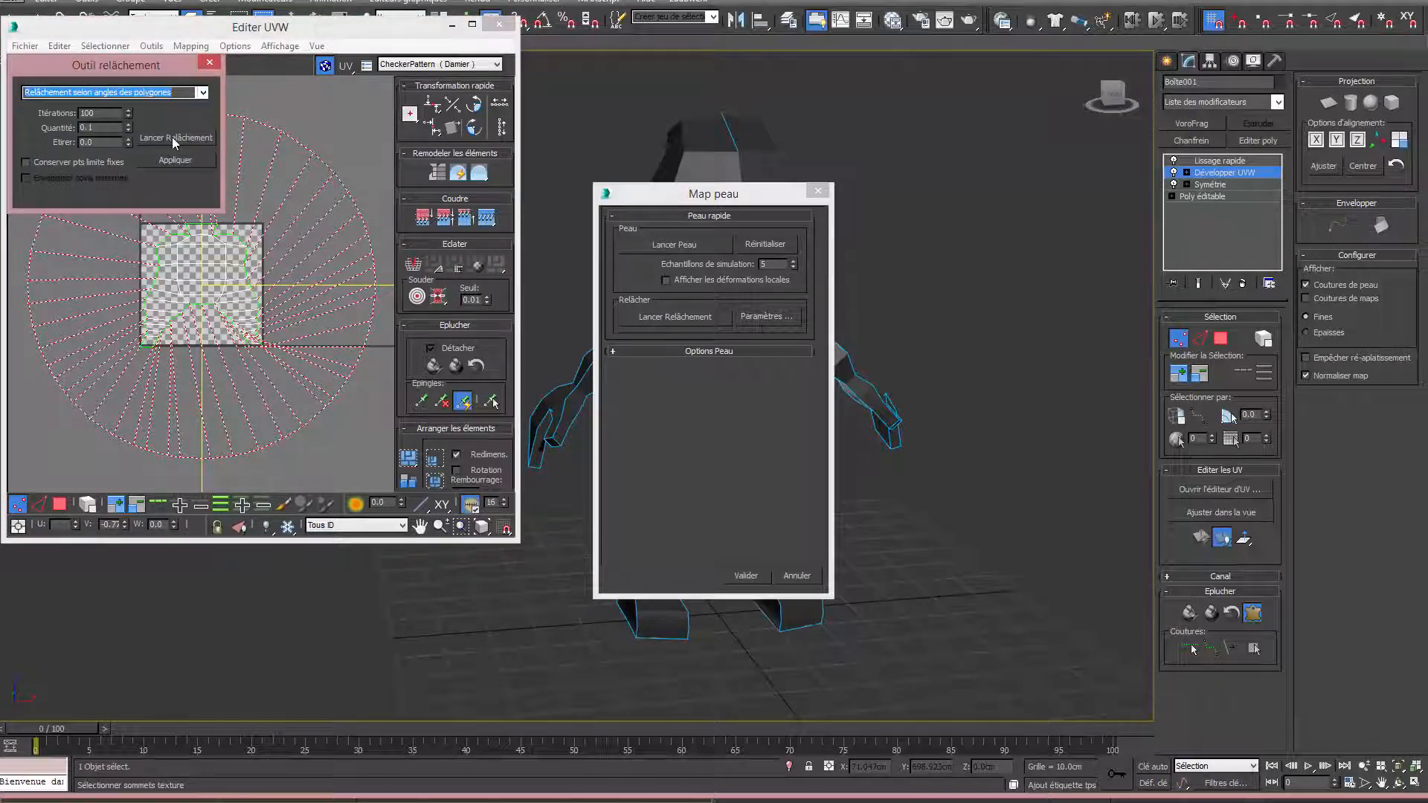
click(172, 137)
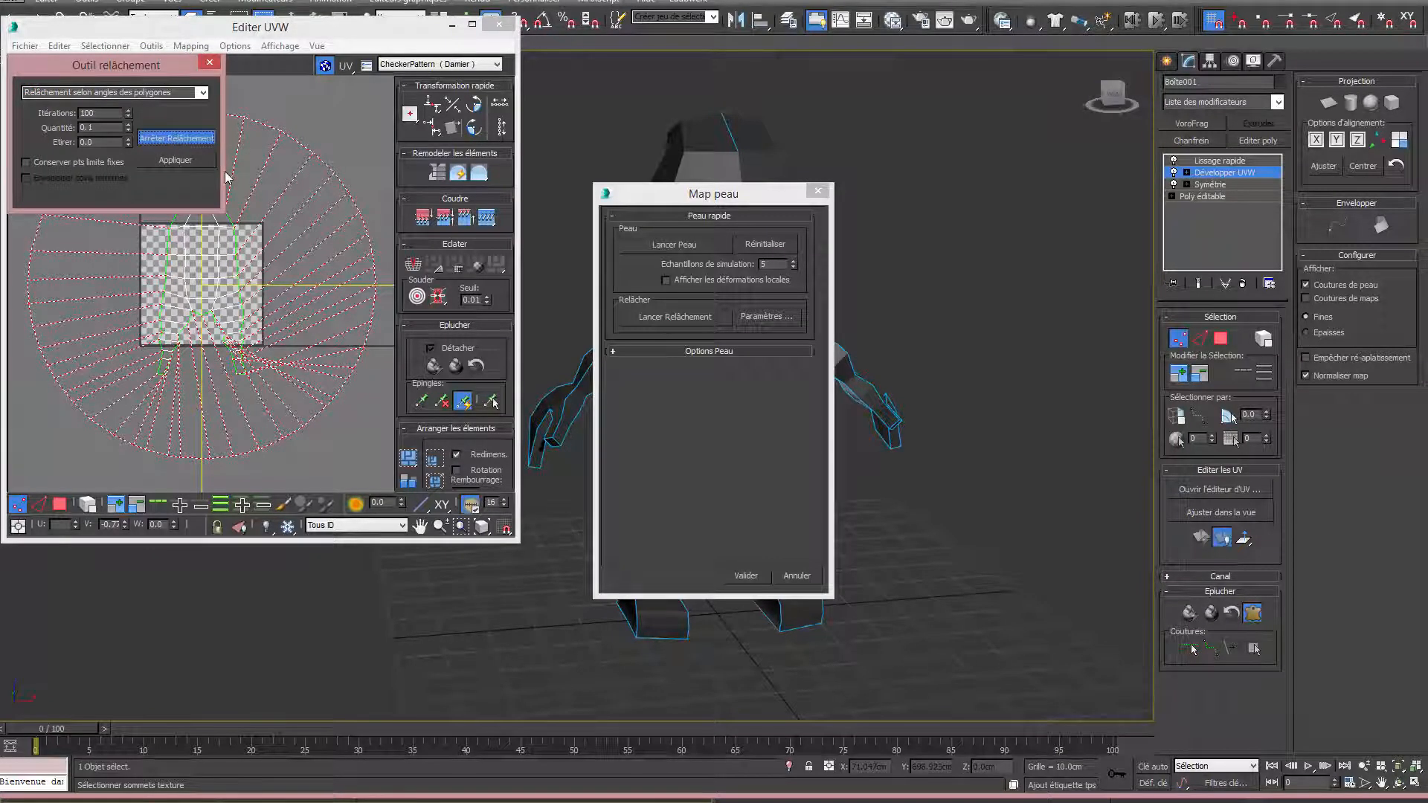
Stop relaxing the front torso UVs, apply the relax and commit the pelt map.
click(176, 138)
click(246, 197)
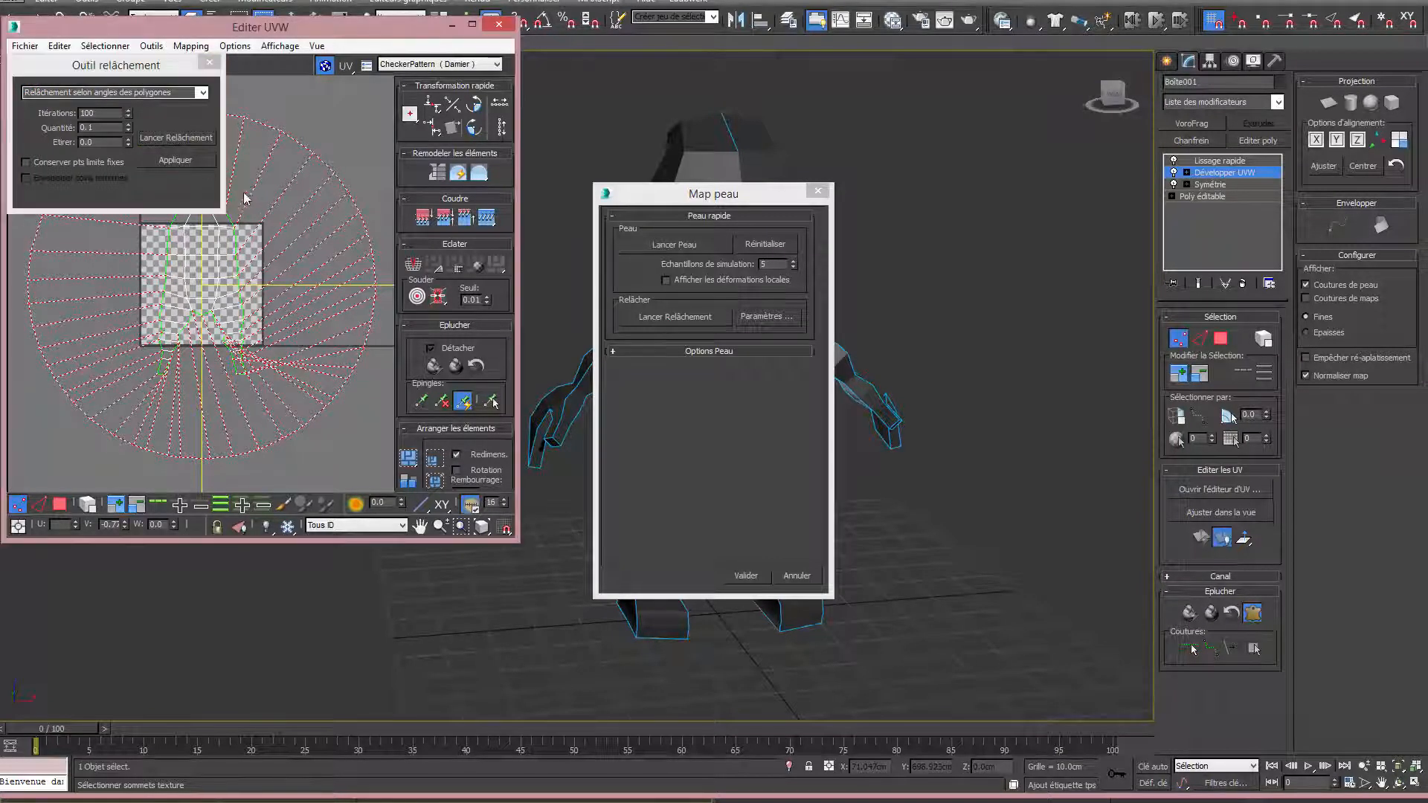
click(177, 160)
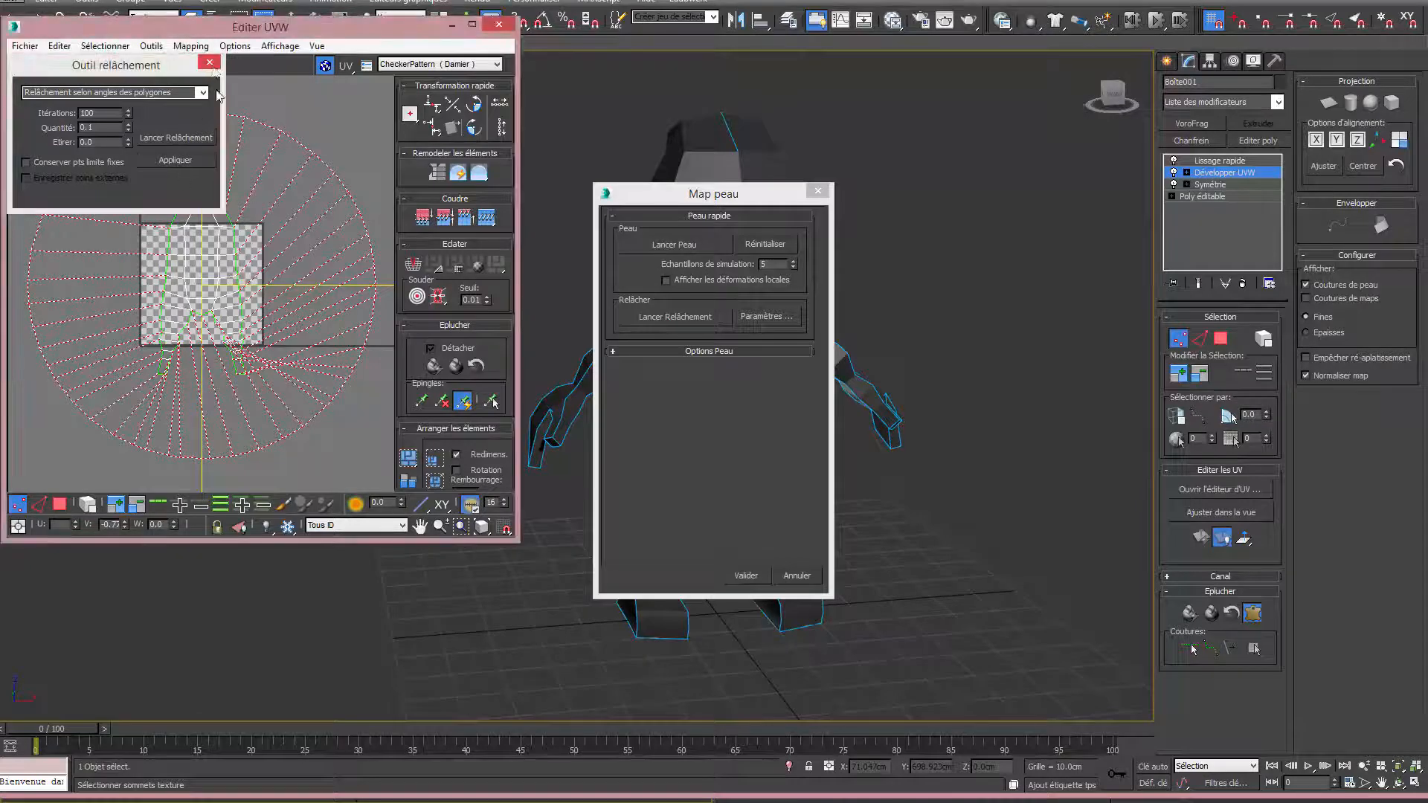
click(209, 62)
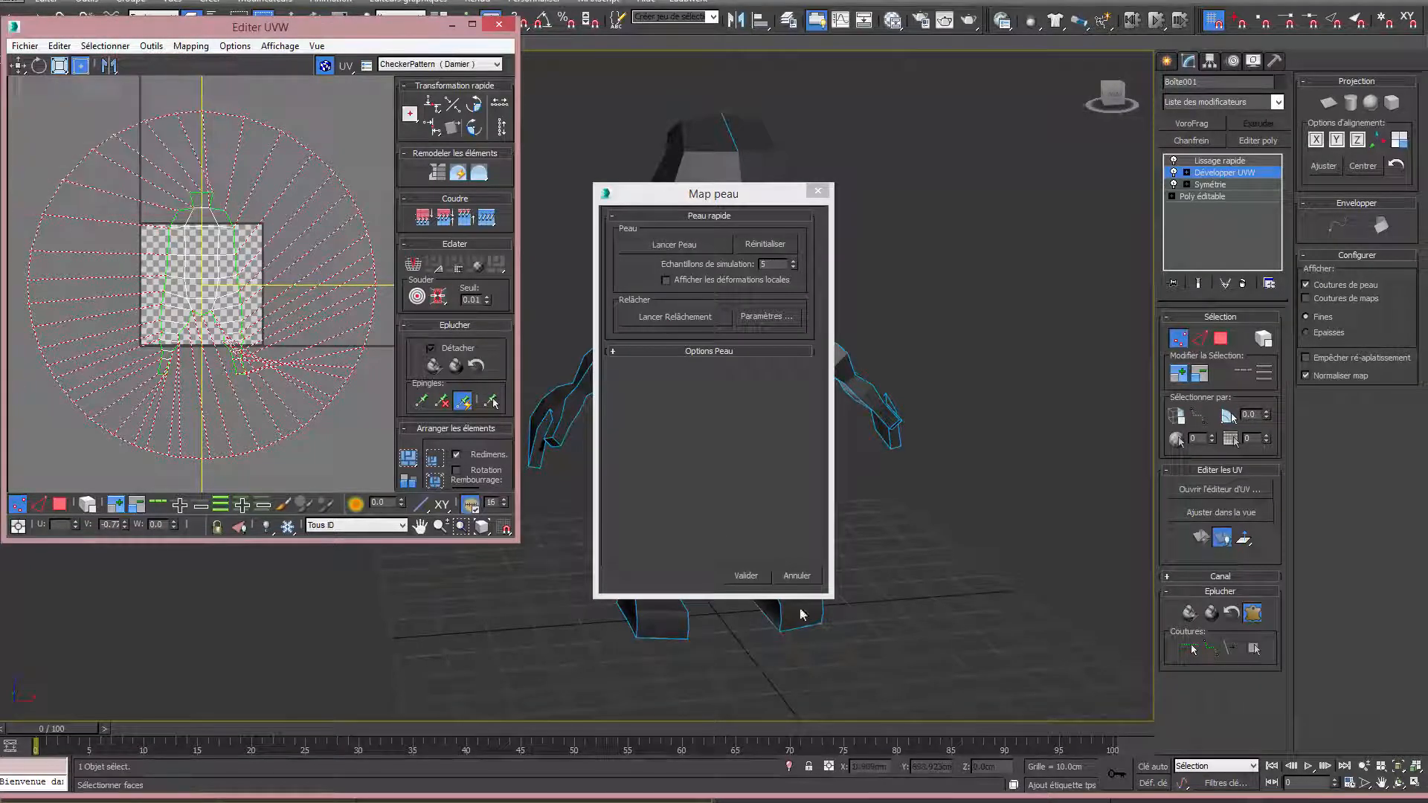
click(743, 575)
Move the front torso shell above and to the right of the checker tile, then clear the selection.
drag(168, 291, 326, 183)
click(266, 163)
middle_drag(267, 163, 233, 207)
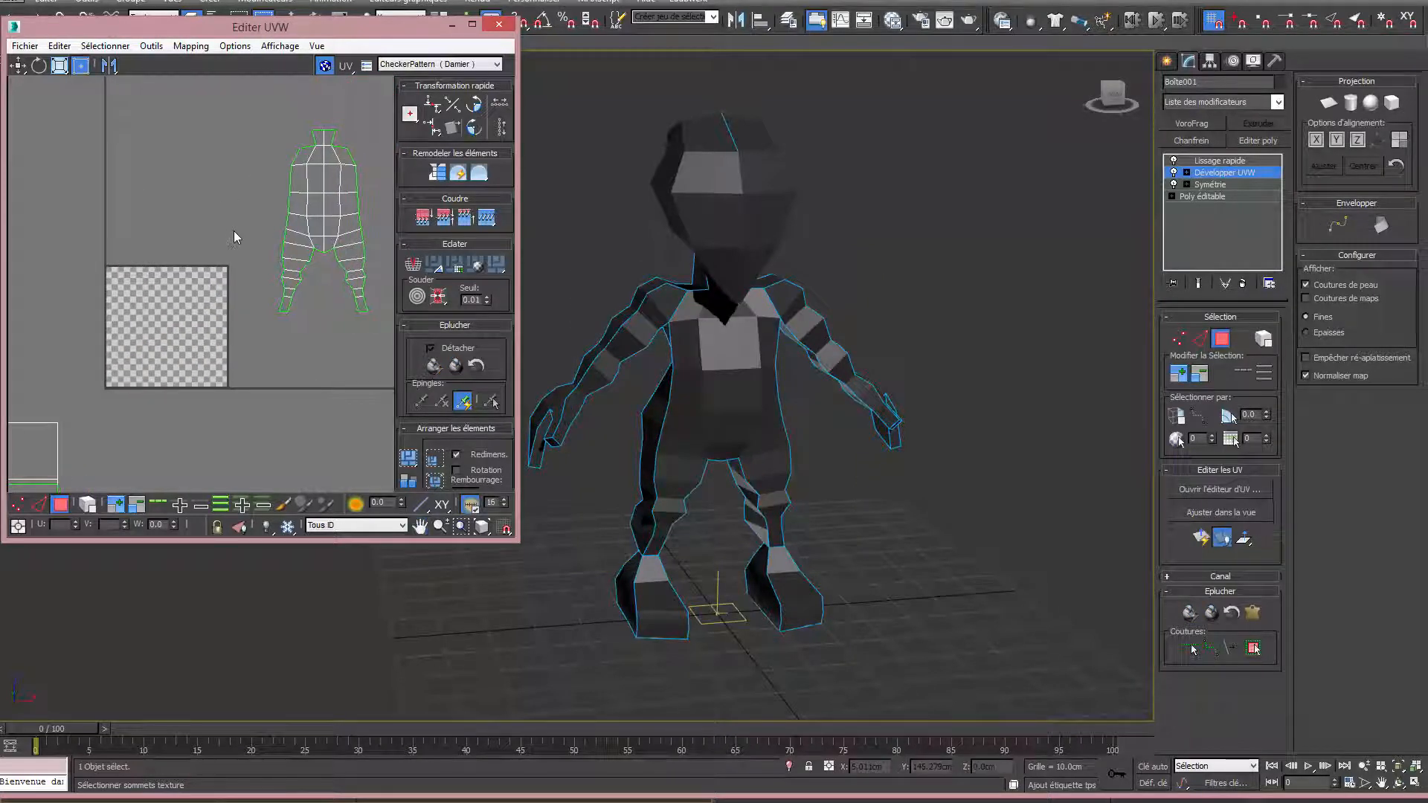
scroll(166, 348, down, 3)
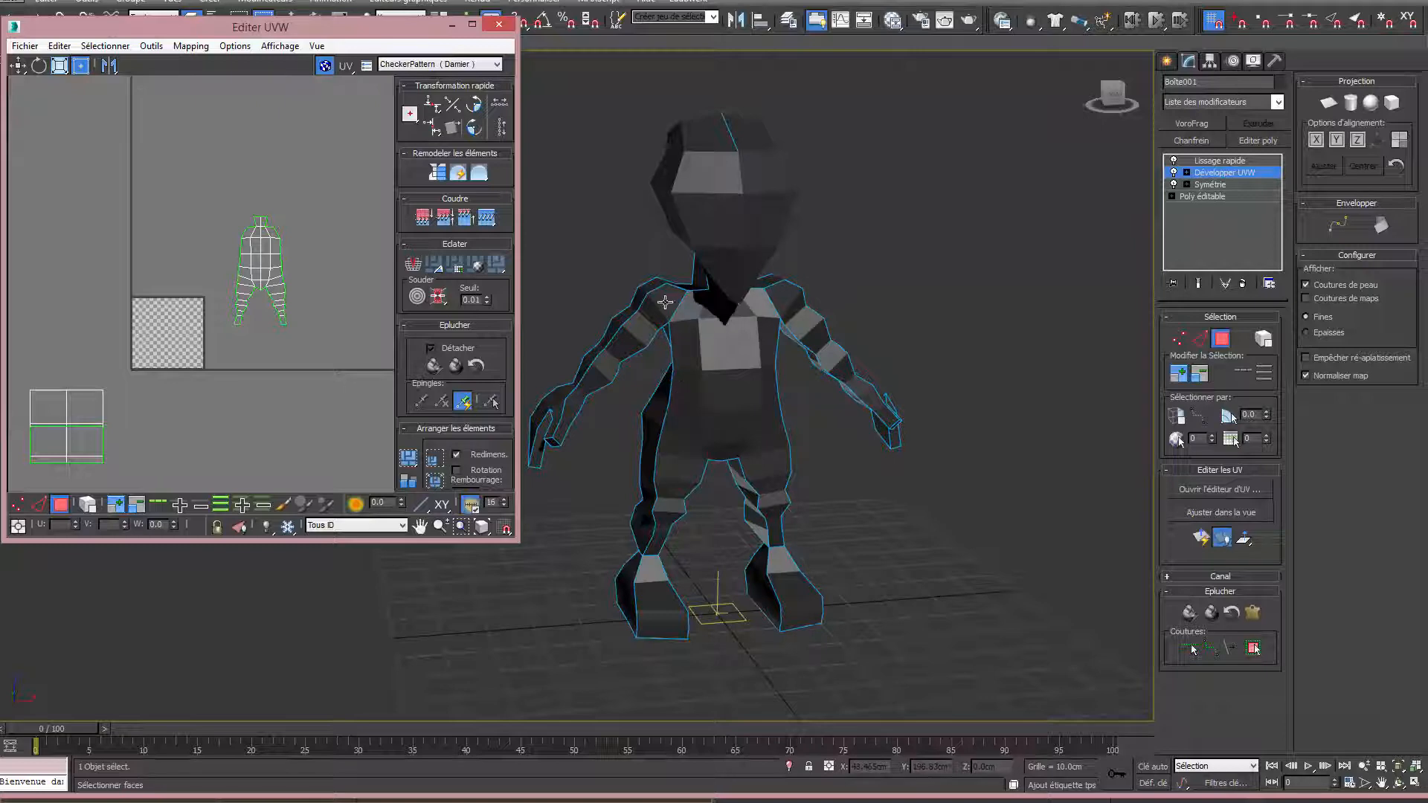
Select an upper-back polygon and expand the selection to the seams to cover the back torso and legs.
alt+middle_drag(668, 292, 848, 336)
click(744, 340)
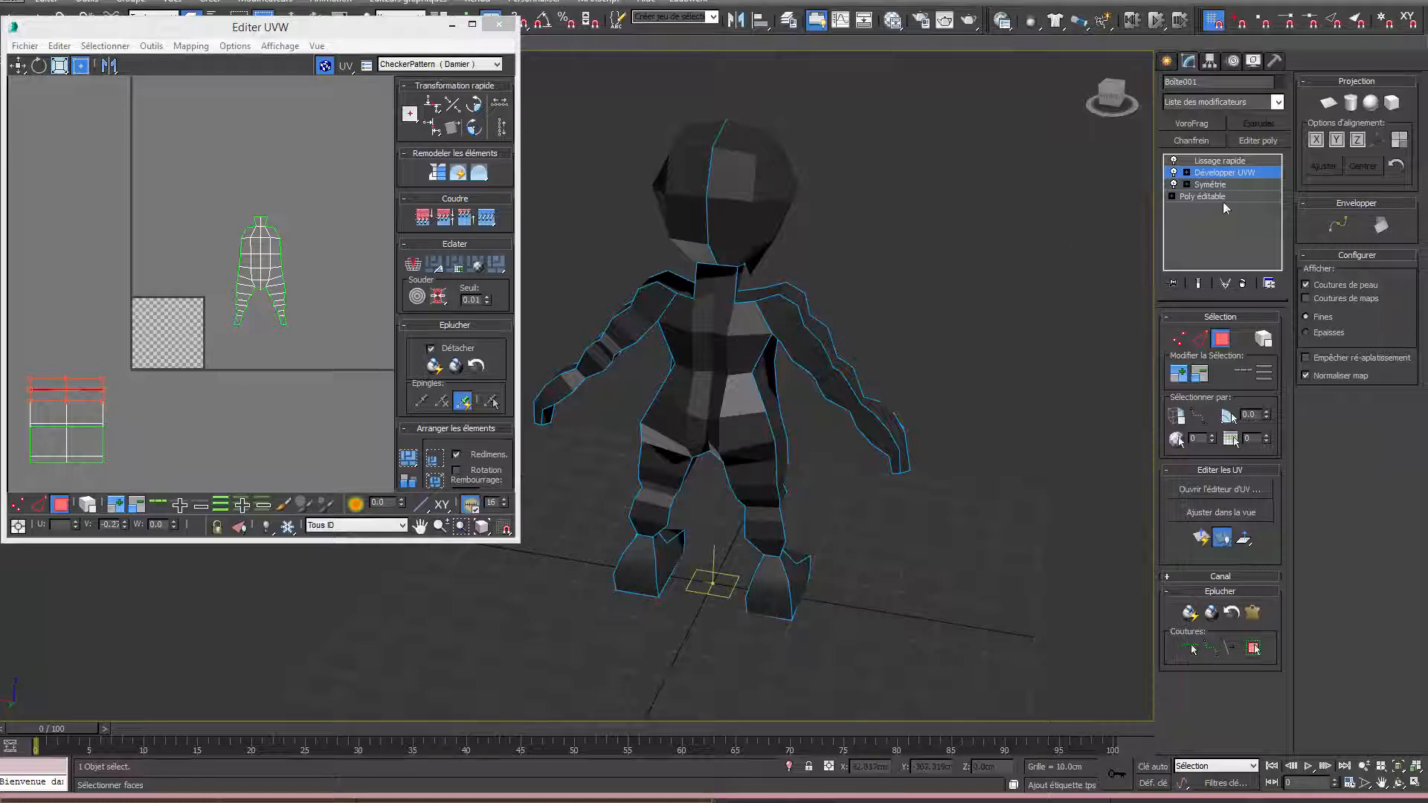
click(1188, 174)
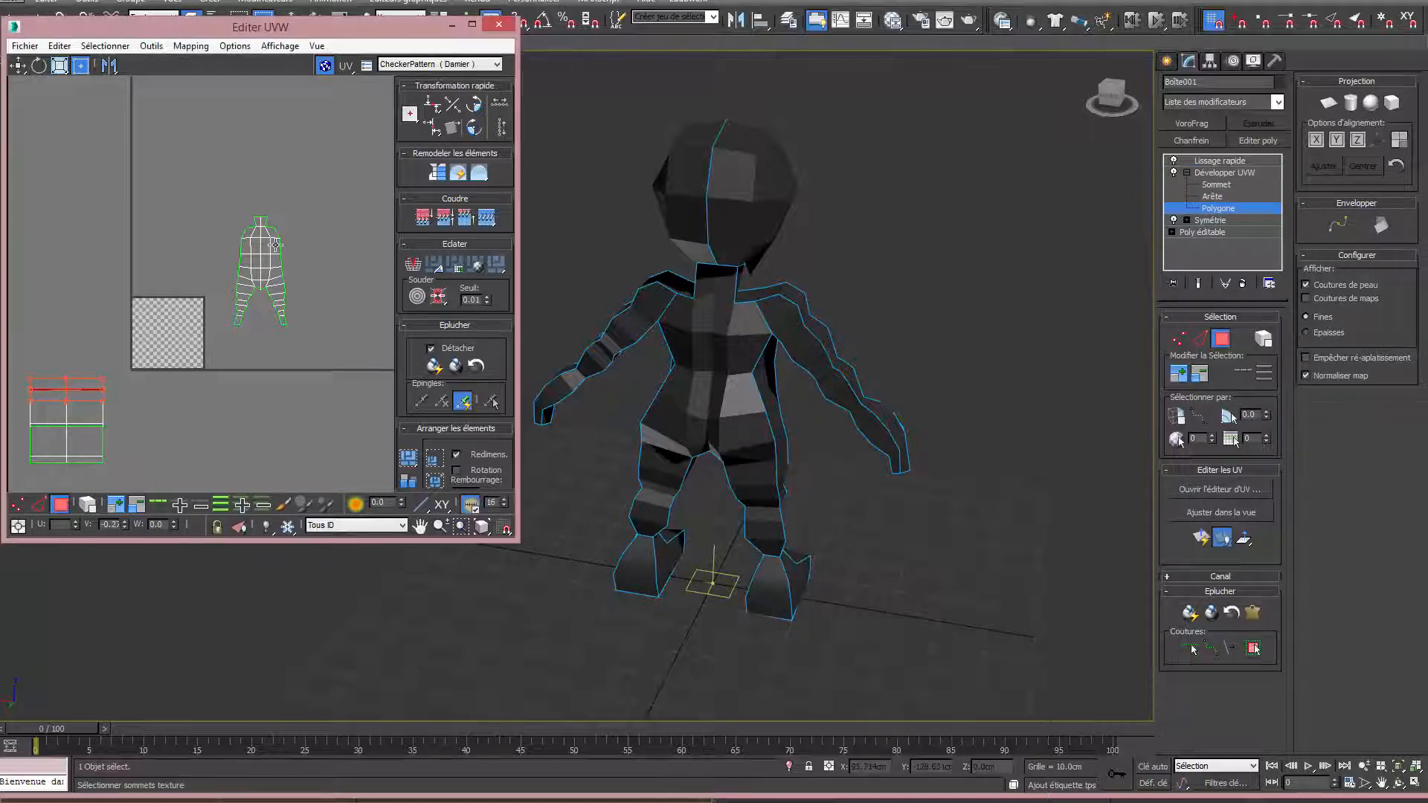
right_click(850, 541)
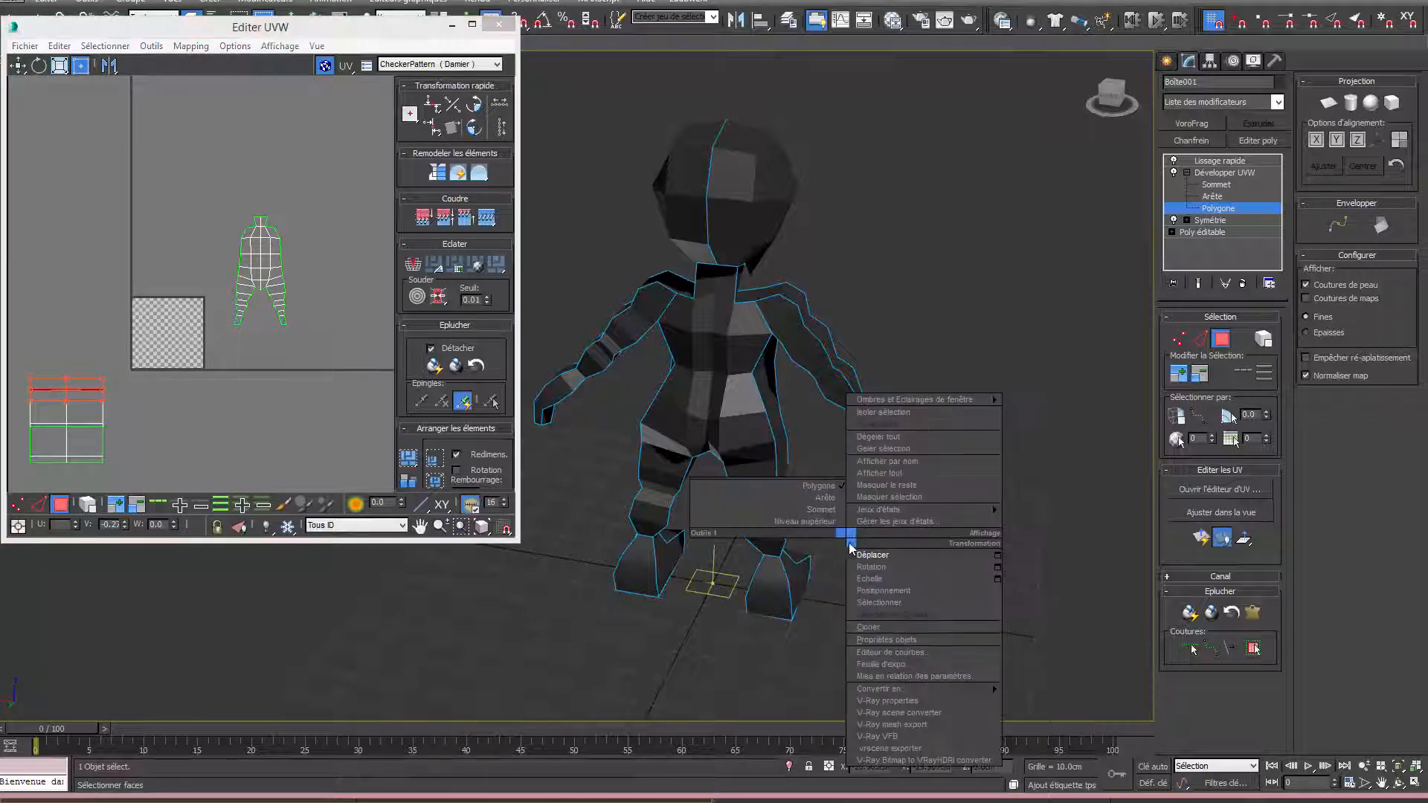
click(567, 587)
click(722, 328)
click(701, 353)
alt+middle_drag(701, 354, 749, 391)
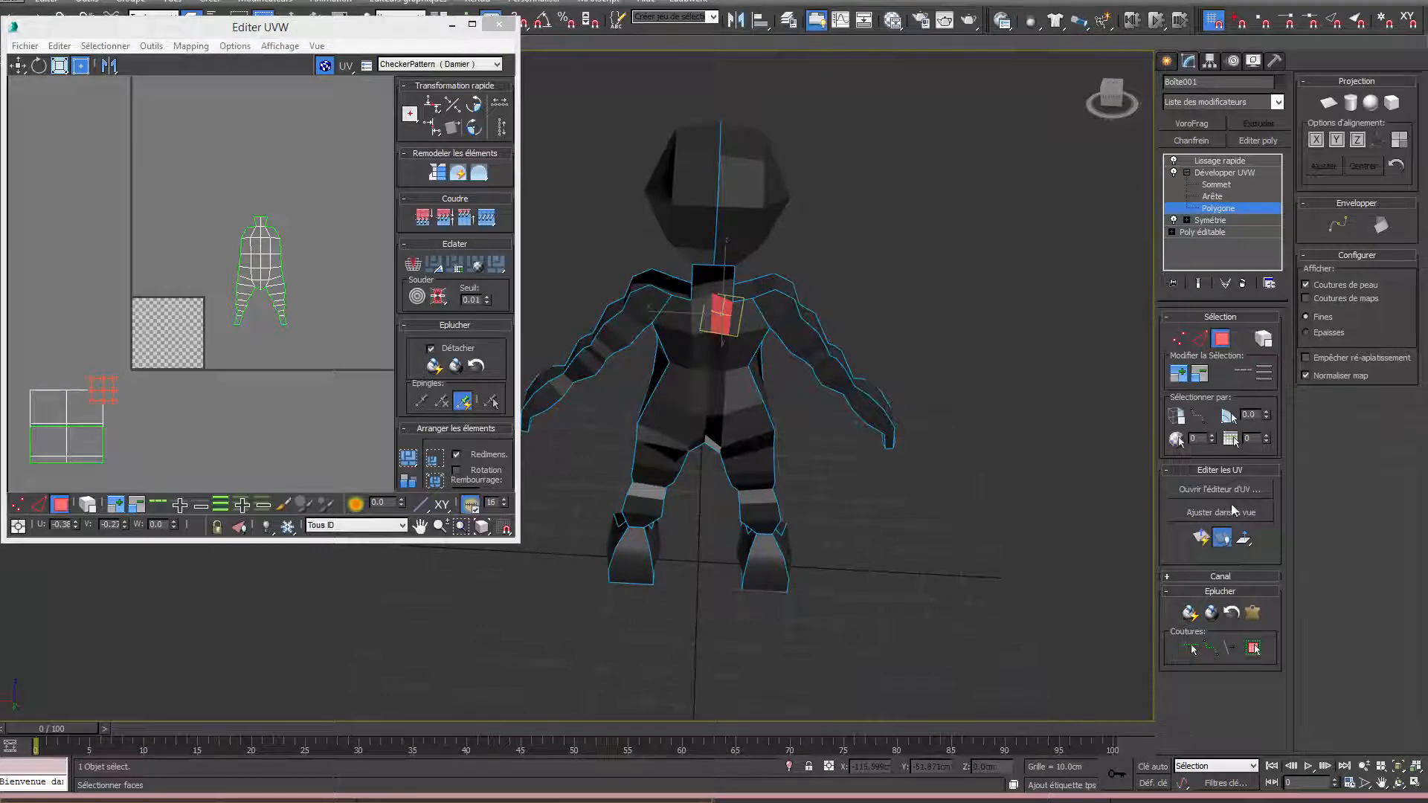
click(1253, 649)
middle_drag(702, 381, 696, 414)
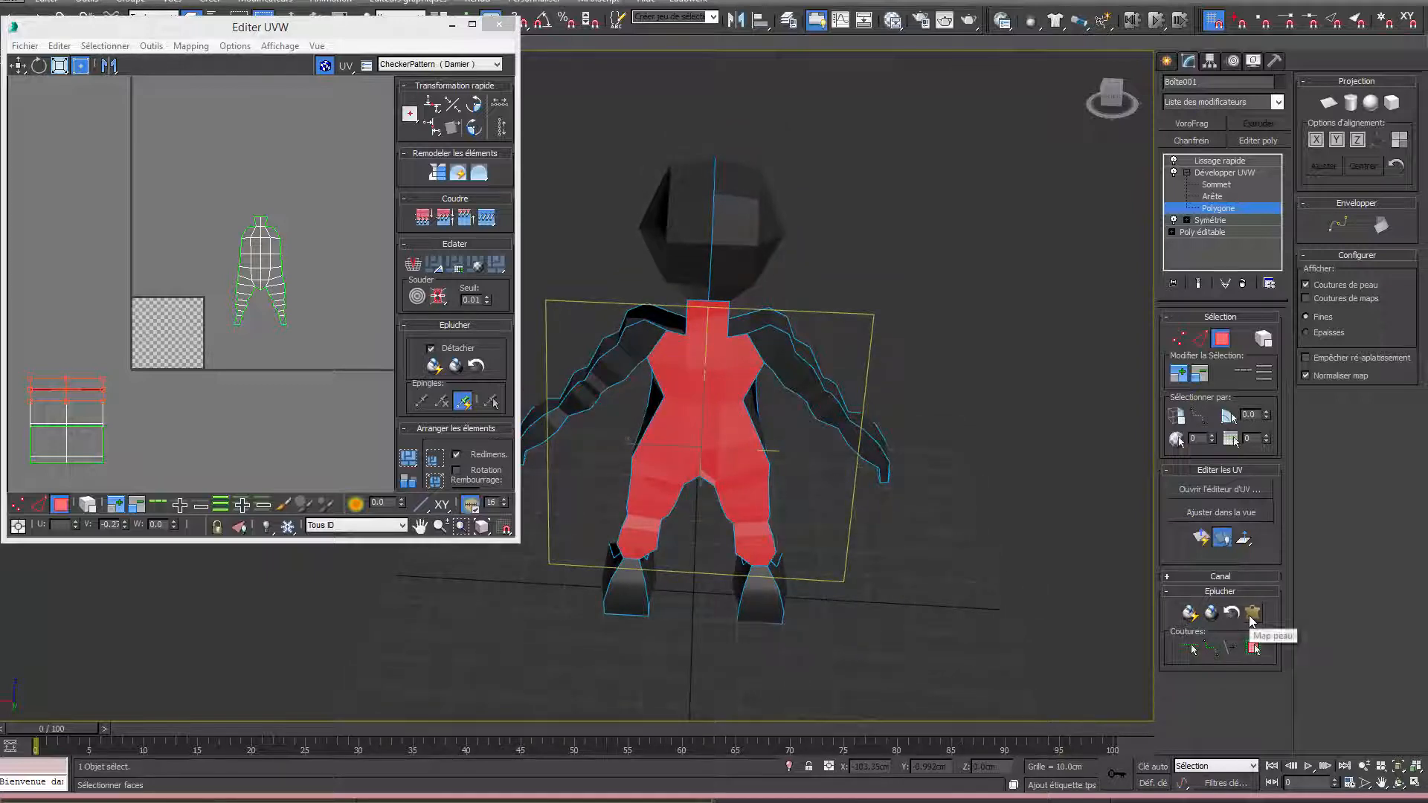
Pelt-map the back torso shell, relax it by polygon angles and commit the result.
click(1252, 613)
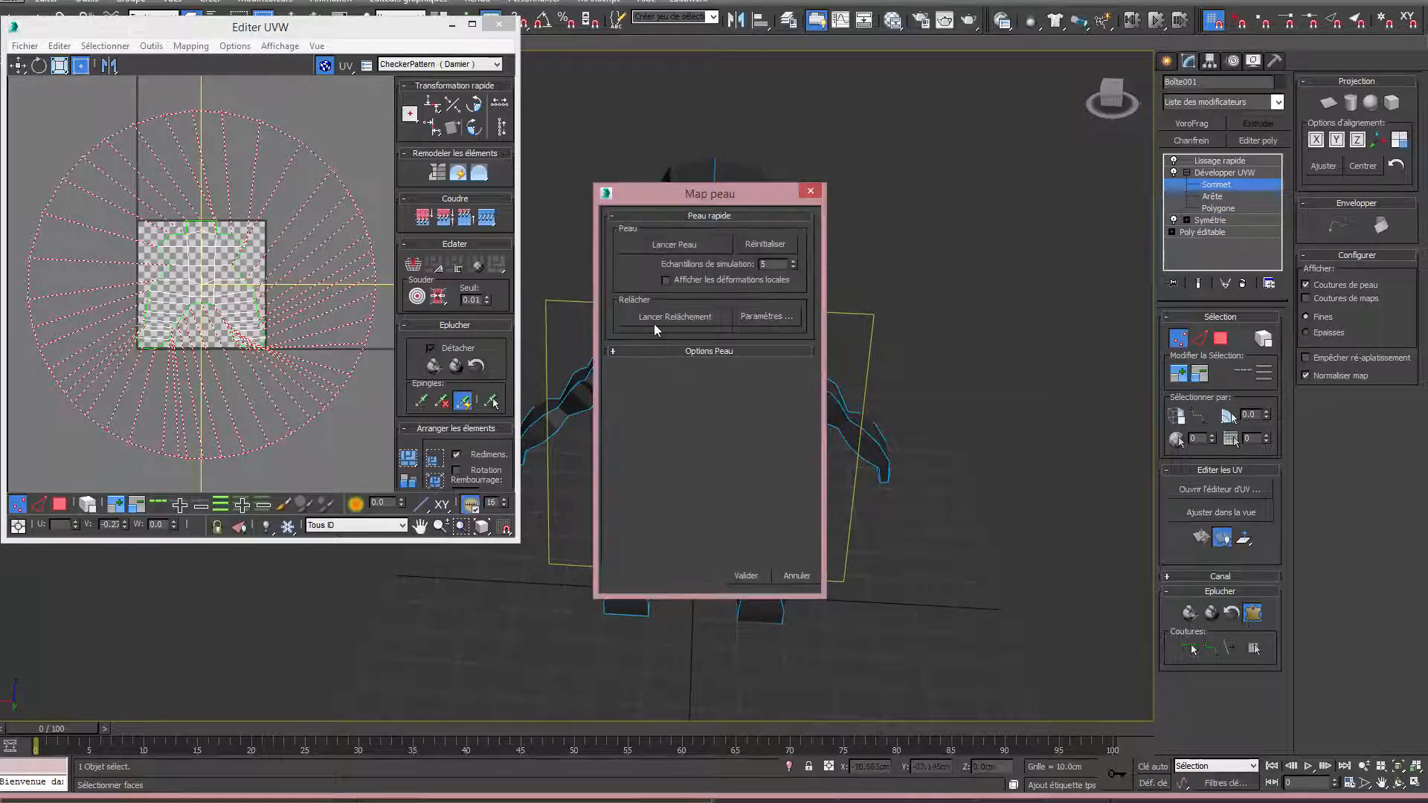
click(765, 316)
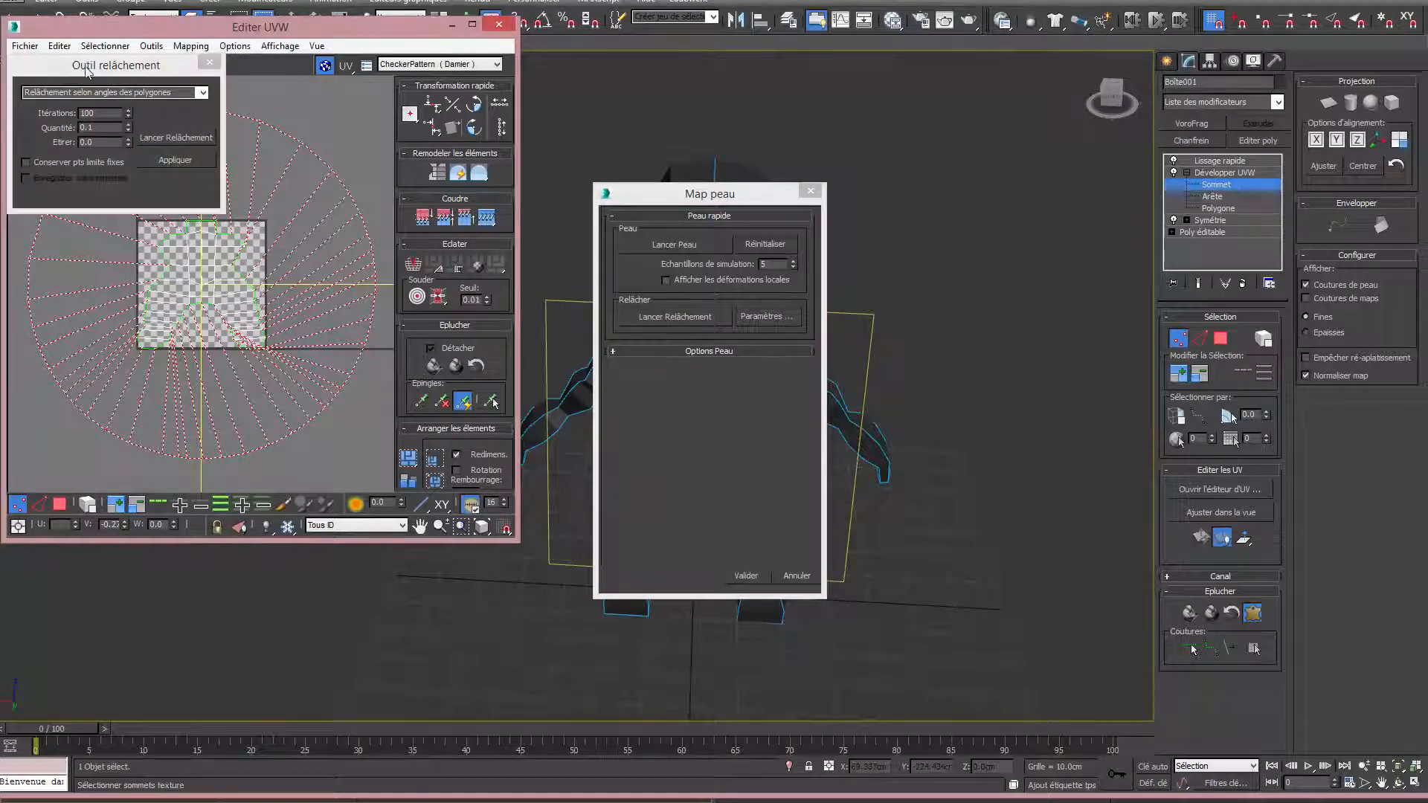
click(209, 64)
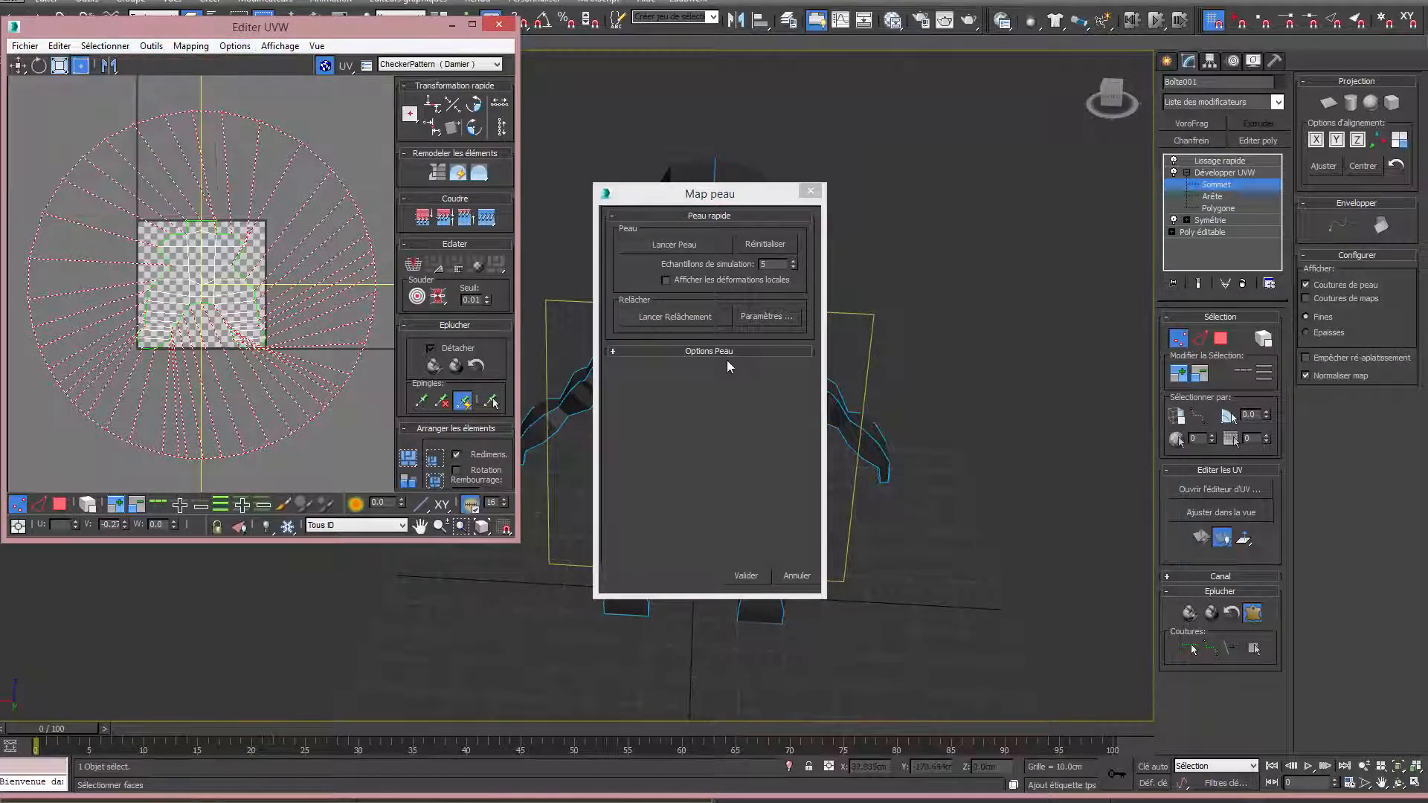
click(681, 315)
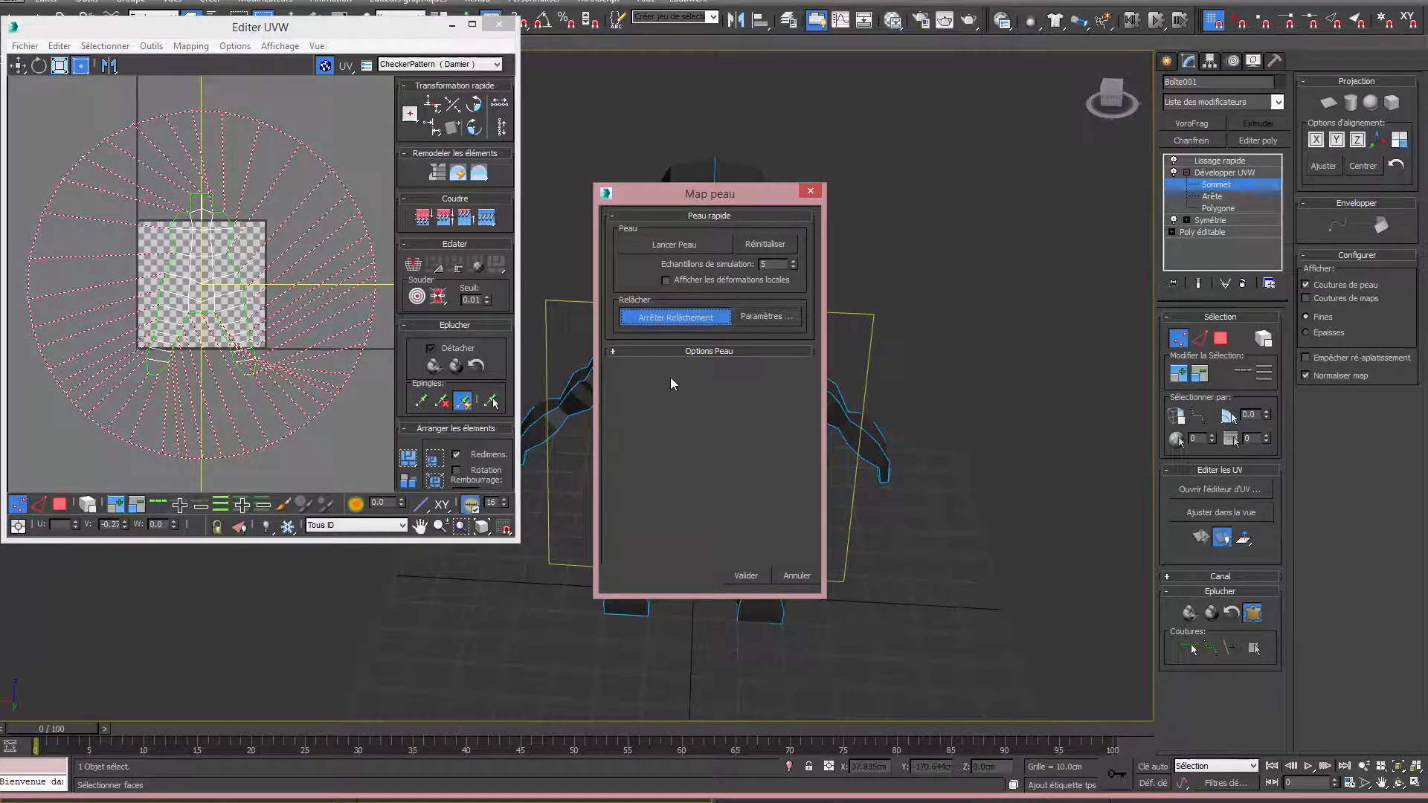
click(745, 577)
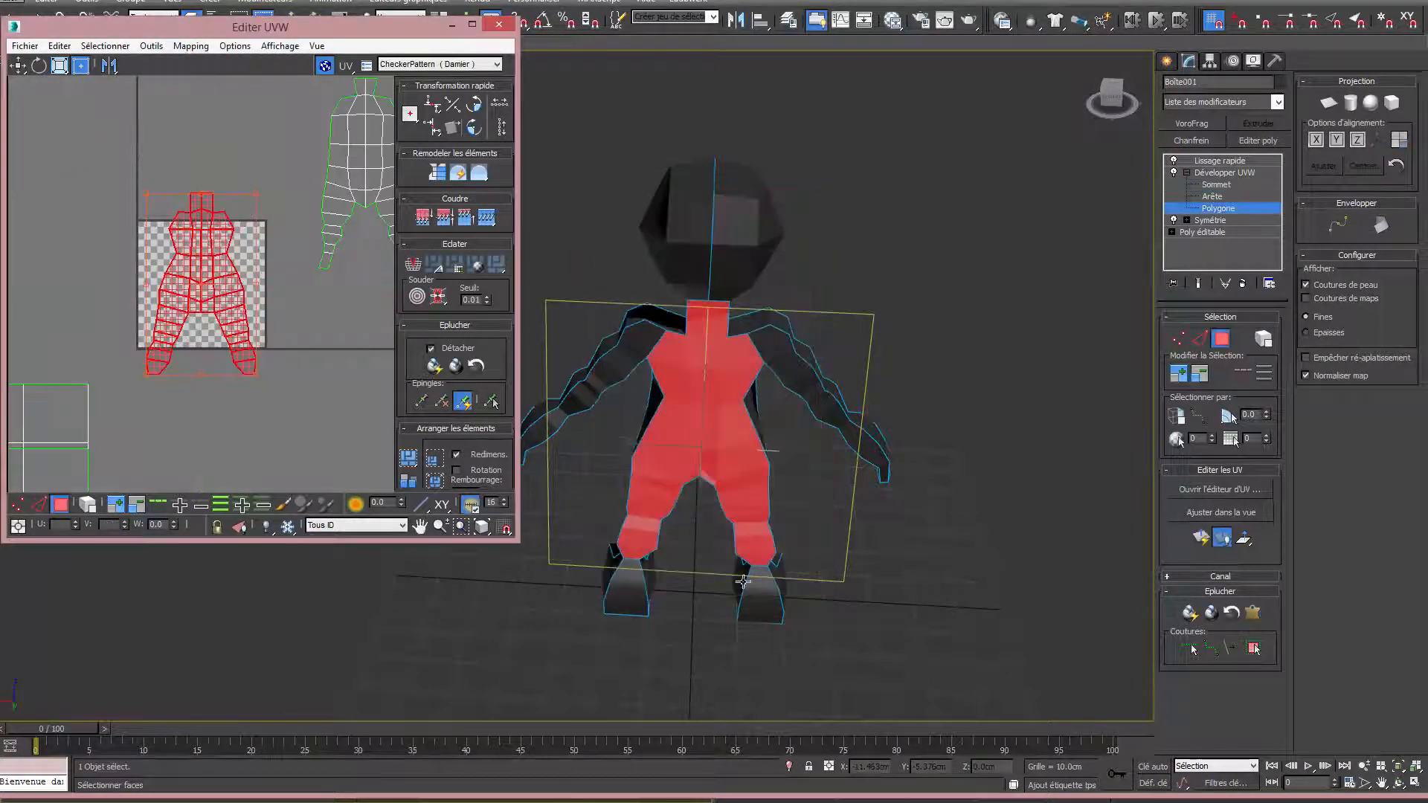
Move the back torso shell outside the checker tile to the right of the front torso shell and deselect it.
middle_drag(291, 305, 239, 391)
scroll(239, 391, down, 2)
click(80, 65)
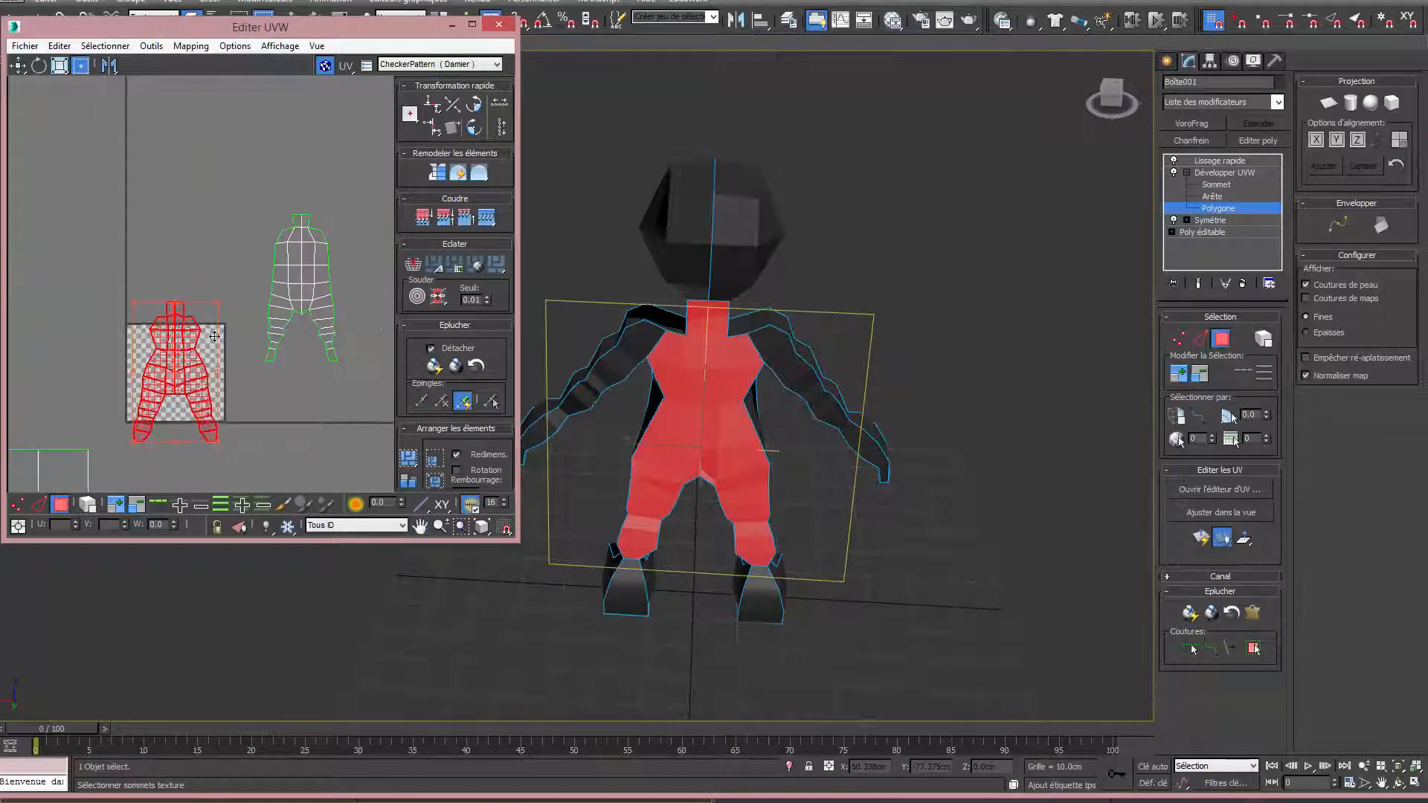
drag(178, 364, 404, 273)
click(294, 369)
middle_drag(294, 369, 181, 354)
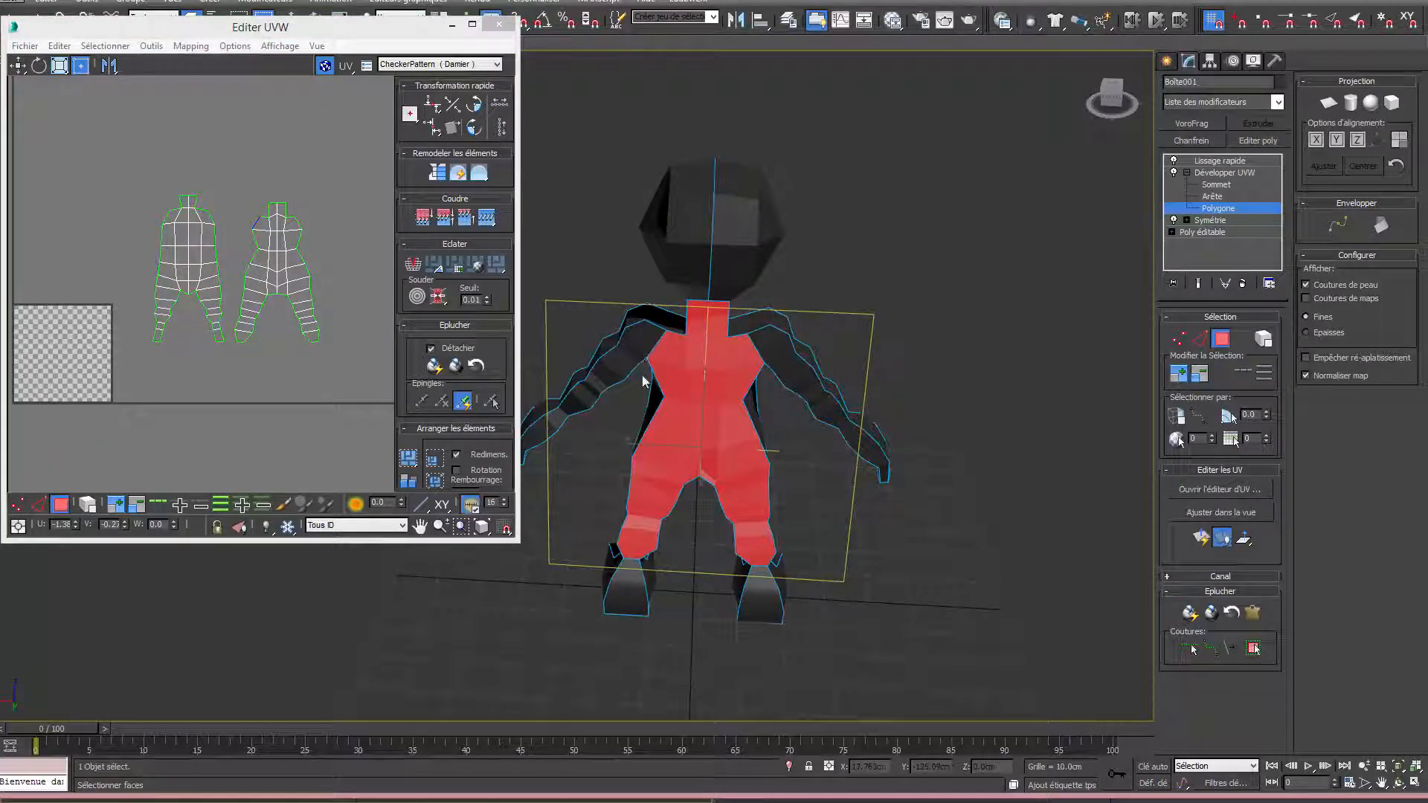
click(645, 340)
middle_drag(617, 373, 714, 375)
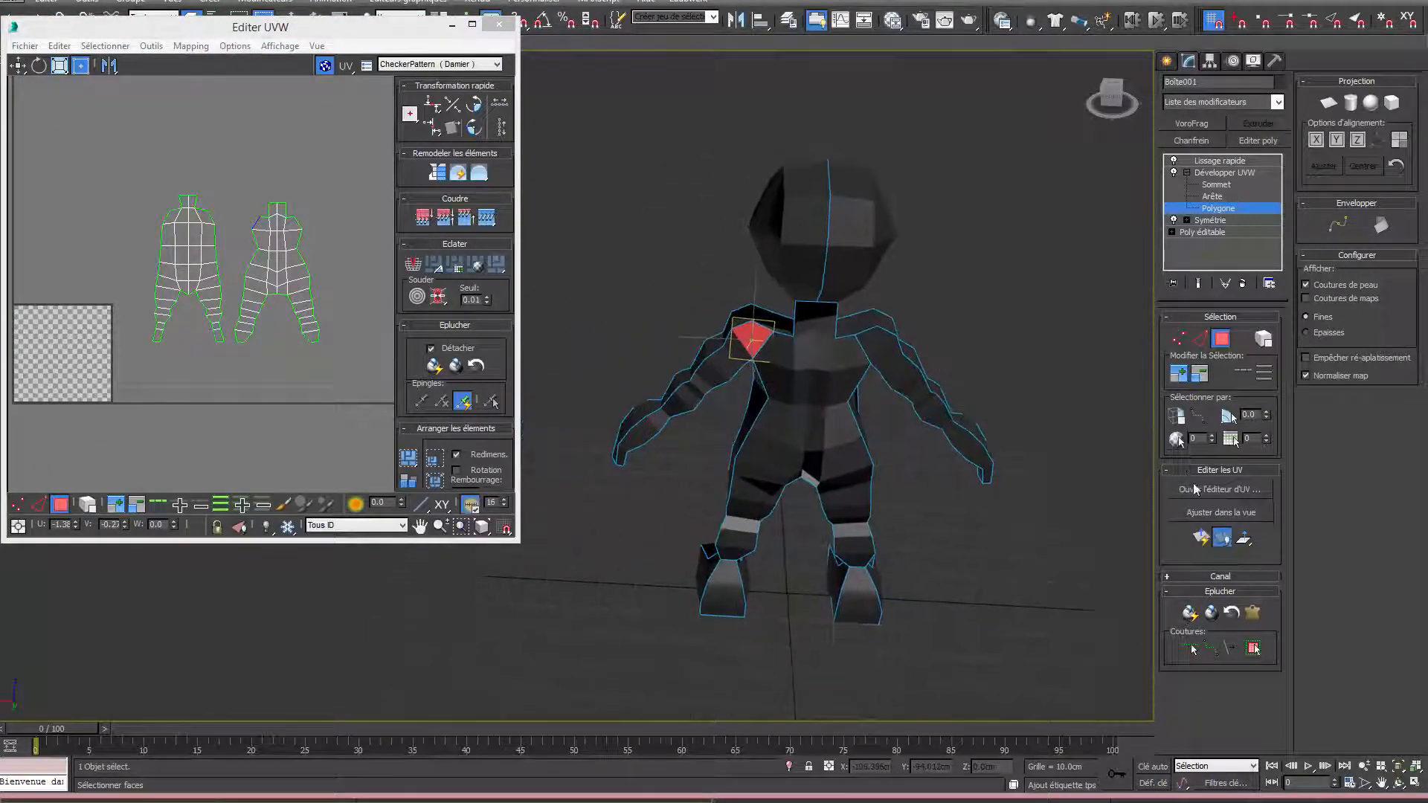
click(1252, 613)
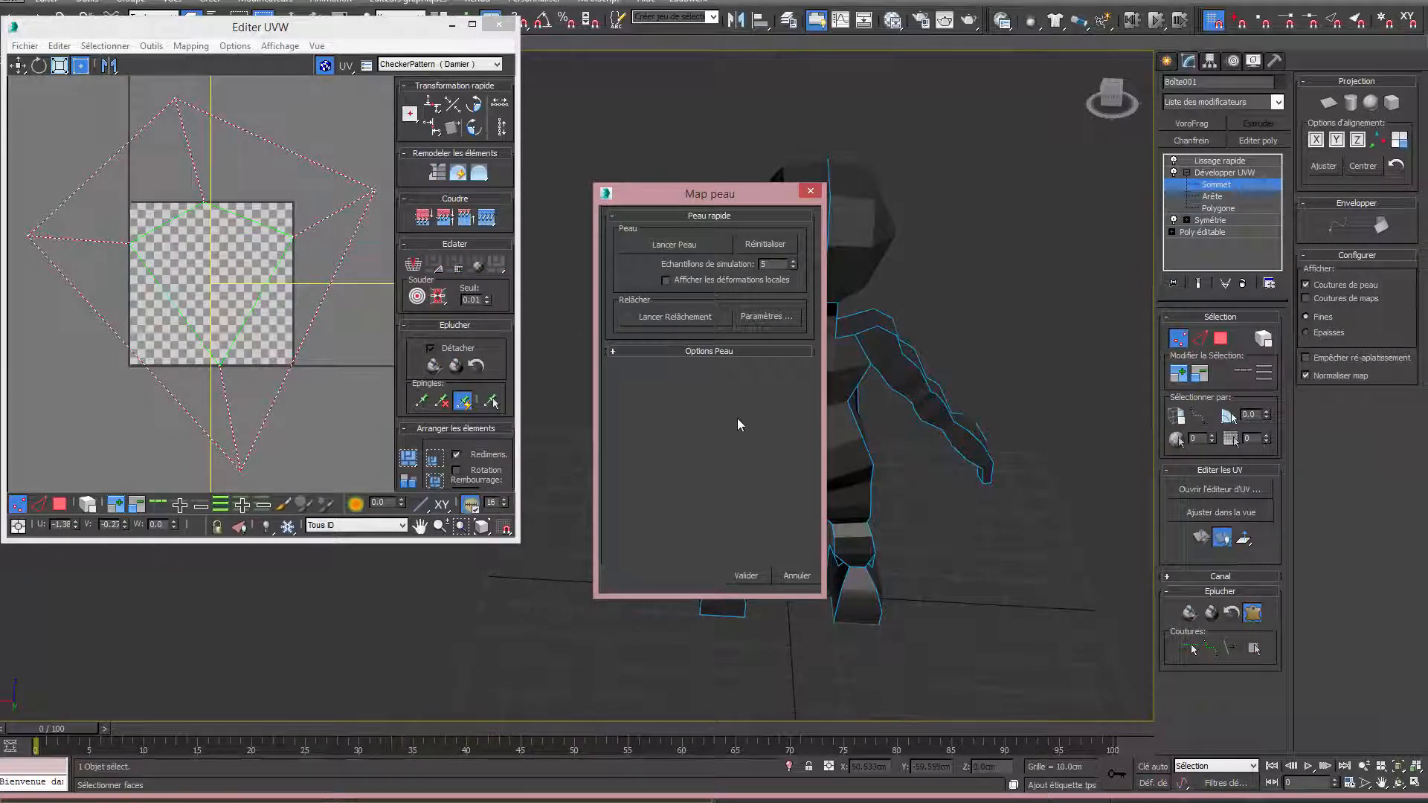
click(683, 320)
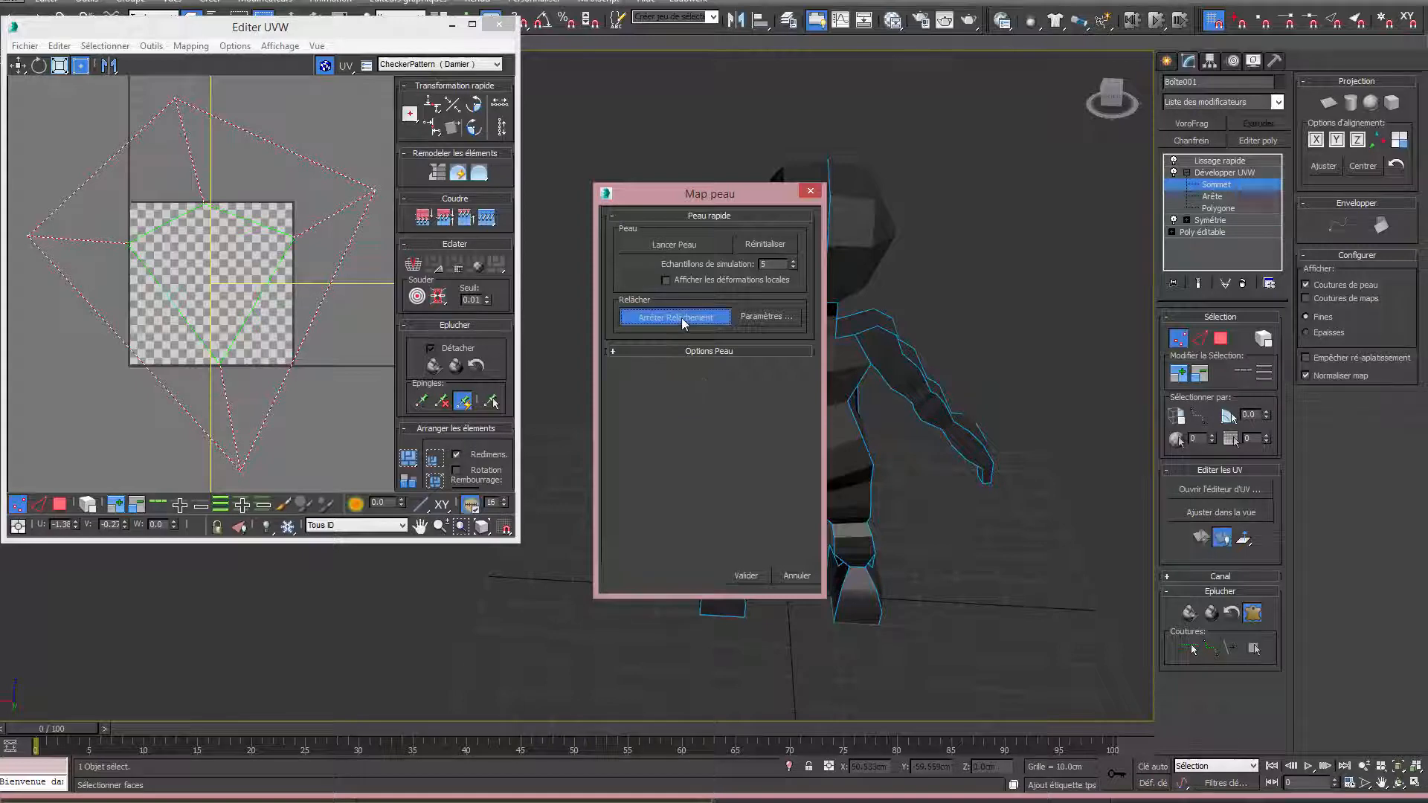
drag(724, 193, 655, 207)
click(741, 591)
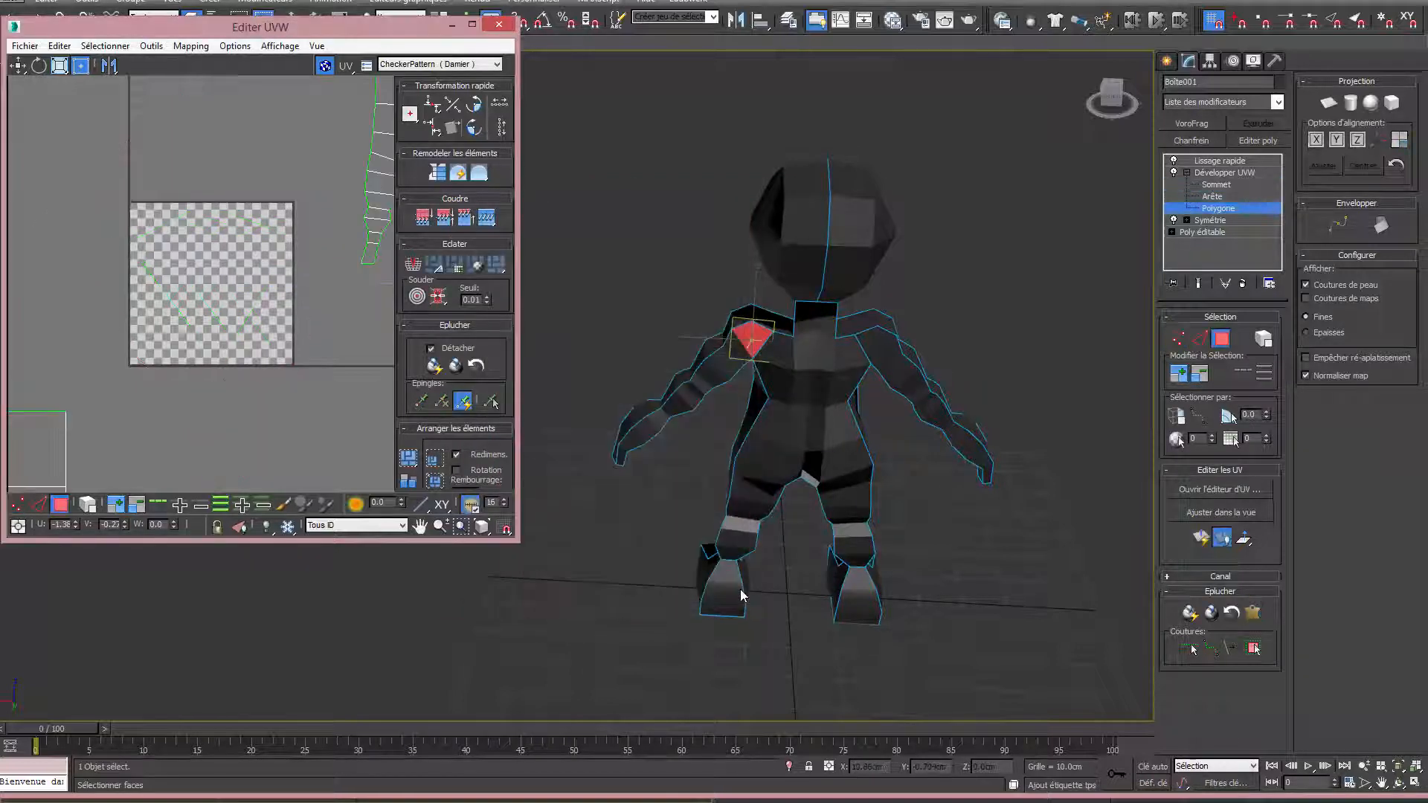
click(1256, 650)
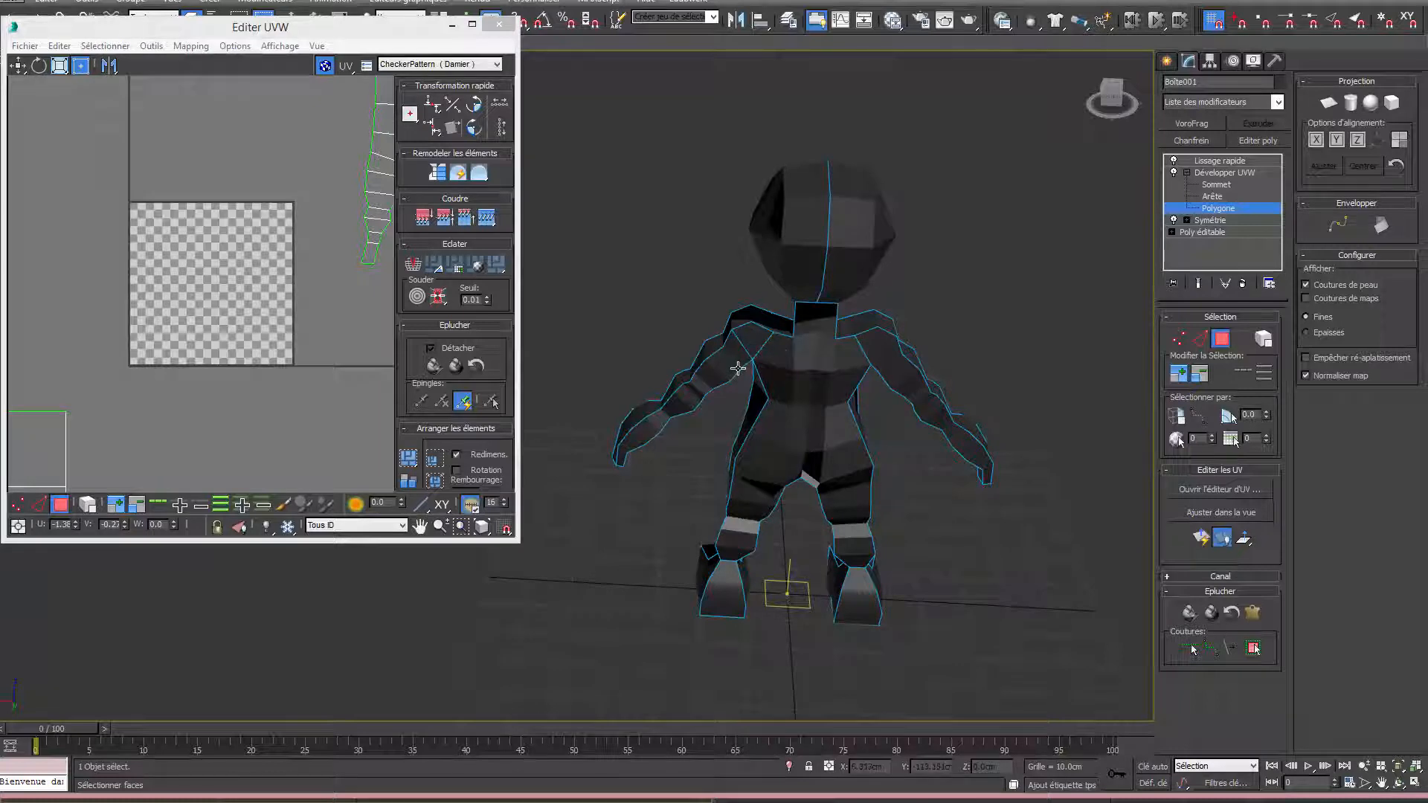
Edit the seams to remove the edge separating the back of the left shoulder from the upper arm.
click(1200, 340)
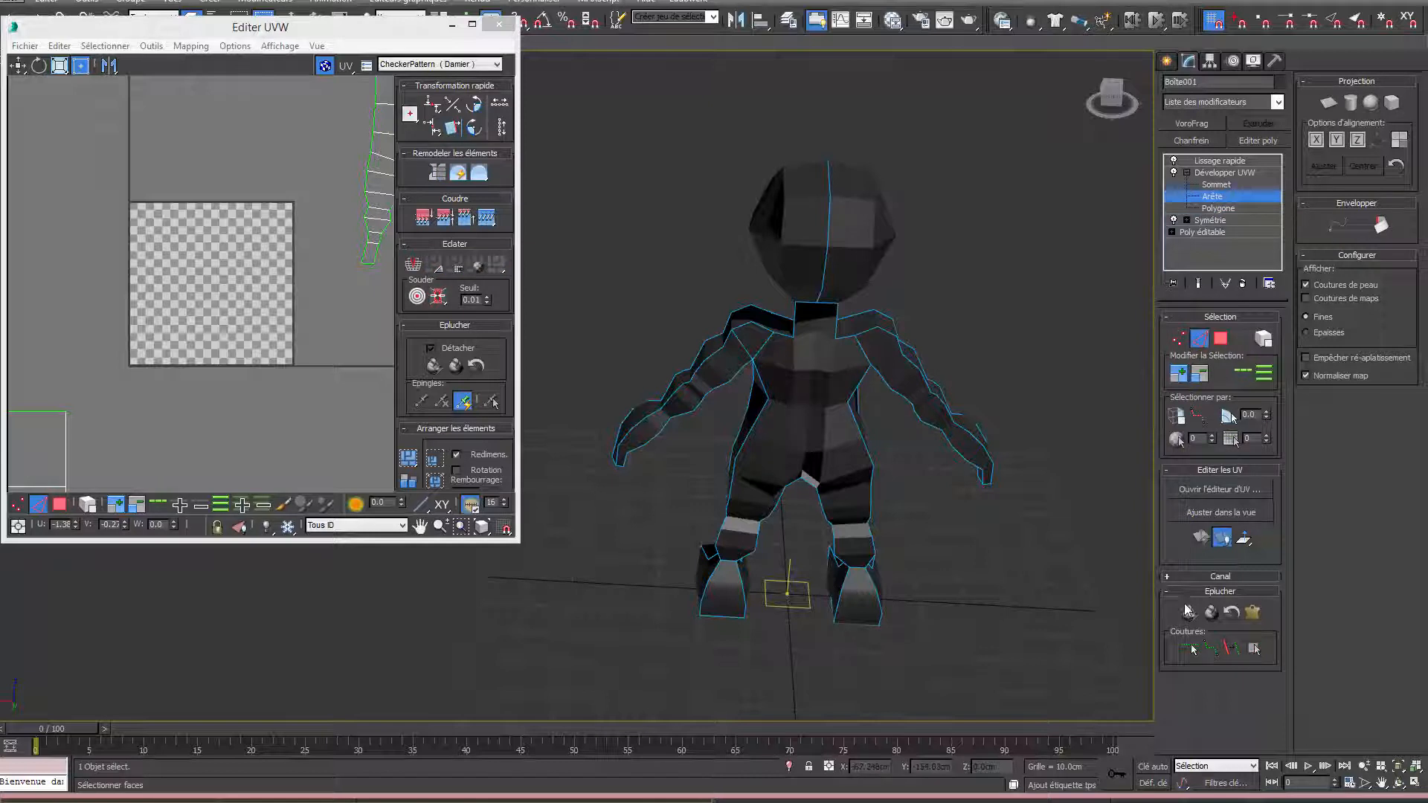
click(1190, 650)
scroll(743, 346, up, 8)
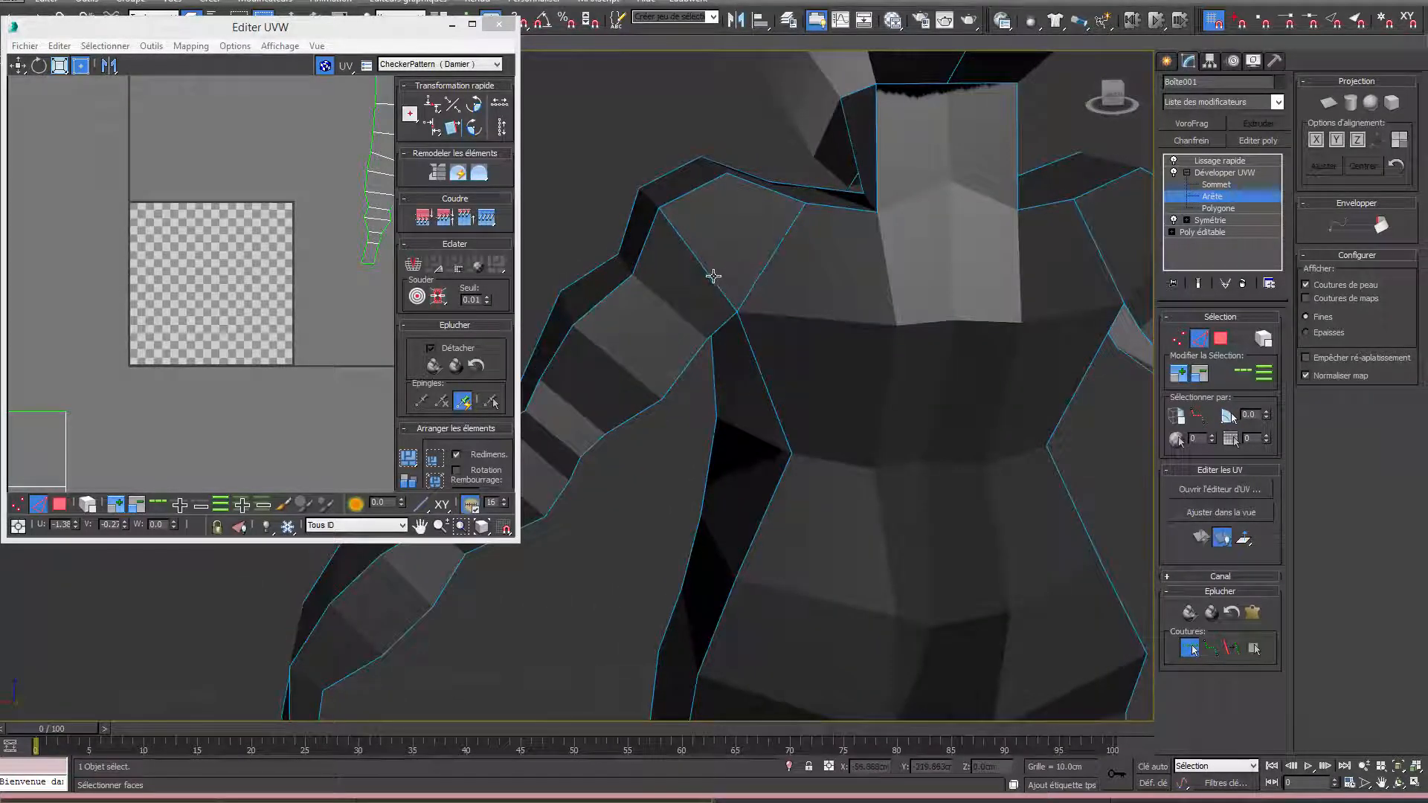
alt+middle_drag(769, 286, 688, 297)
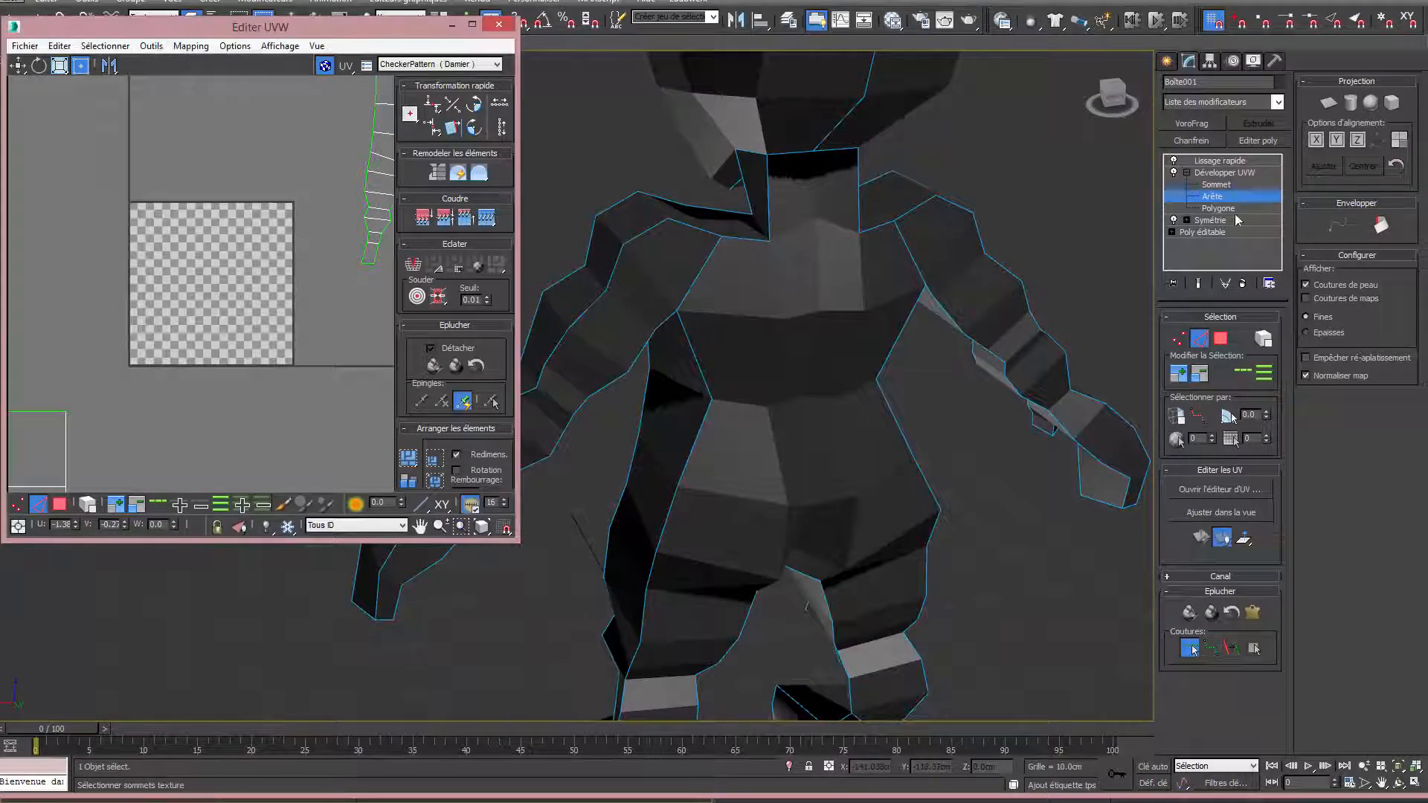
Select the left rear shoulder polygon and expand the selection to the seams along the back of the arm.
click(1220, 209)
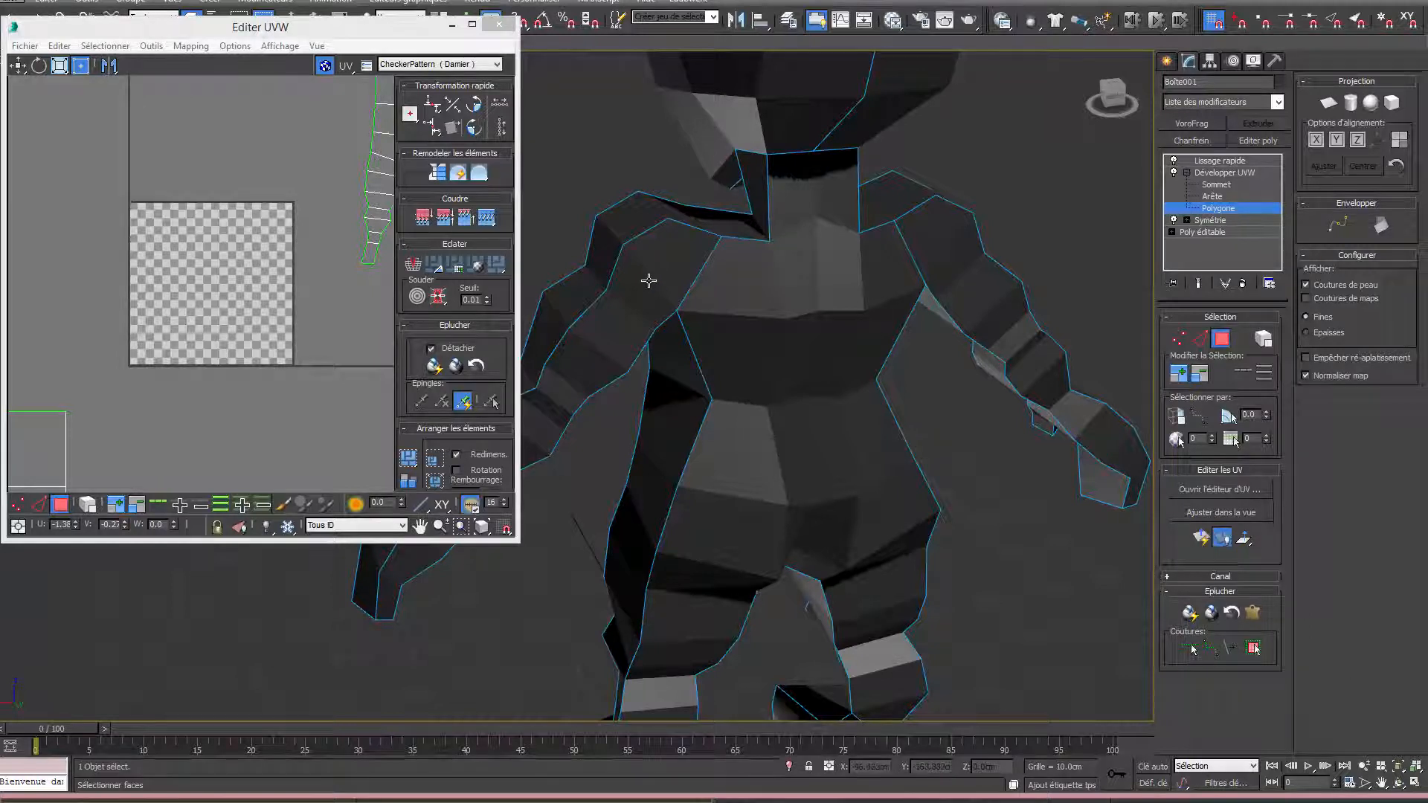
click(664, 260)
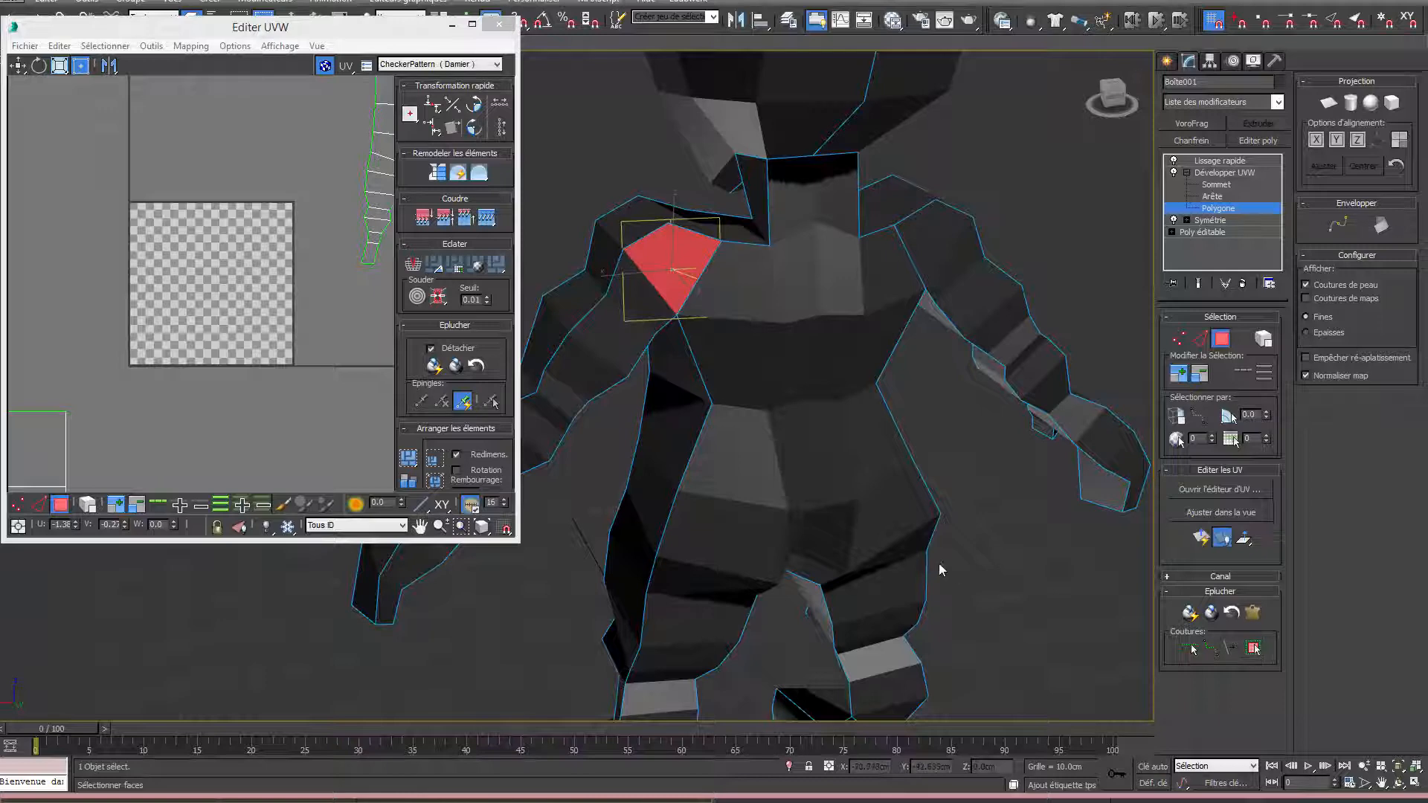
key(alt+l)
middle_drag(1033, 526, 1054, 504)
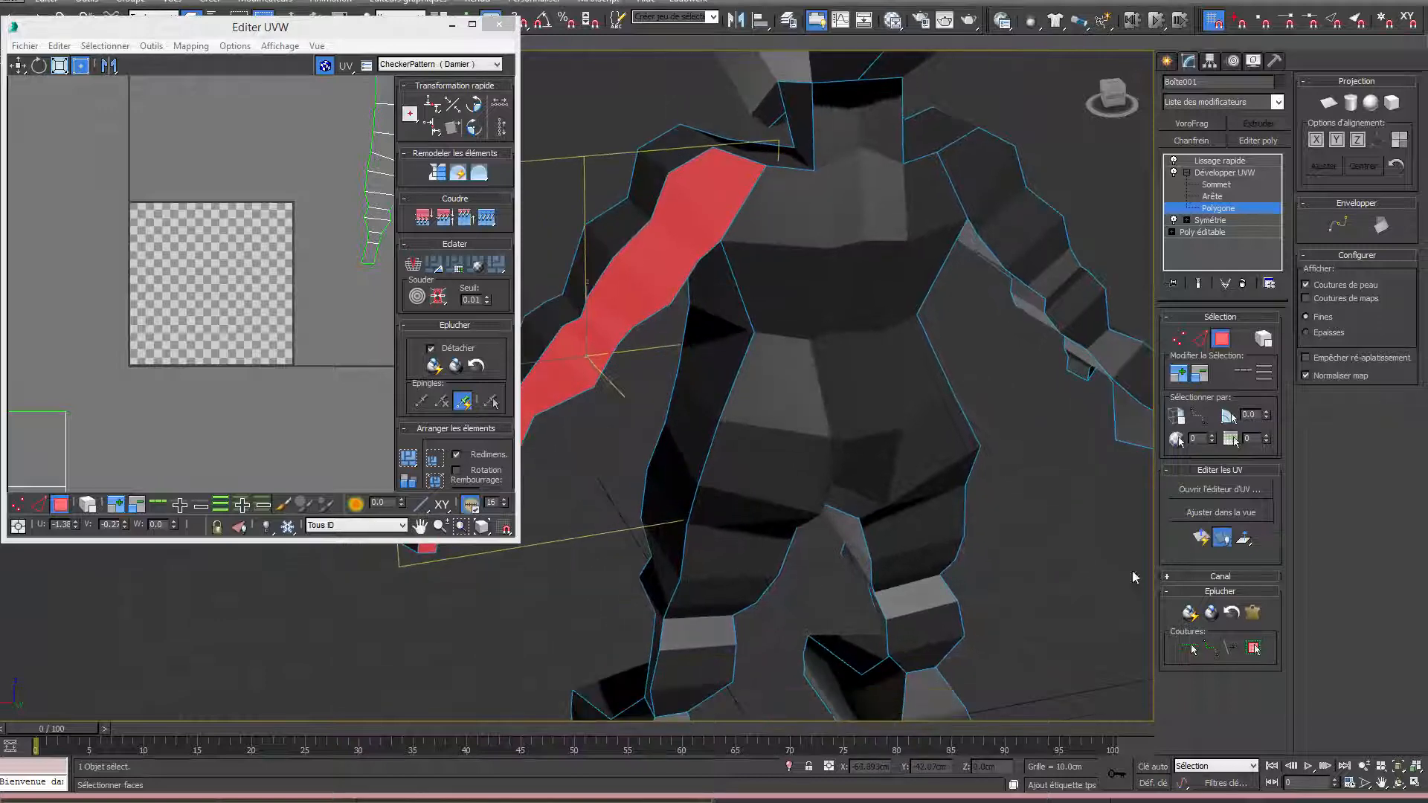
Pelt-map the left arm's back shell, relax it and commit the result.
click(1261, 611)
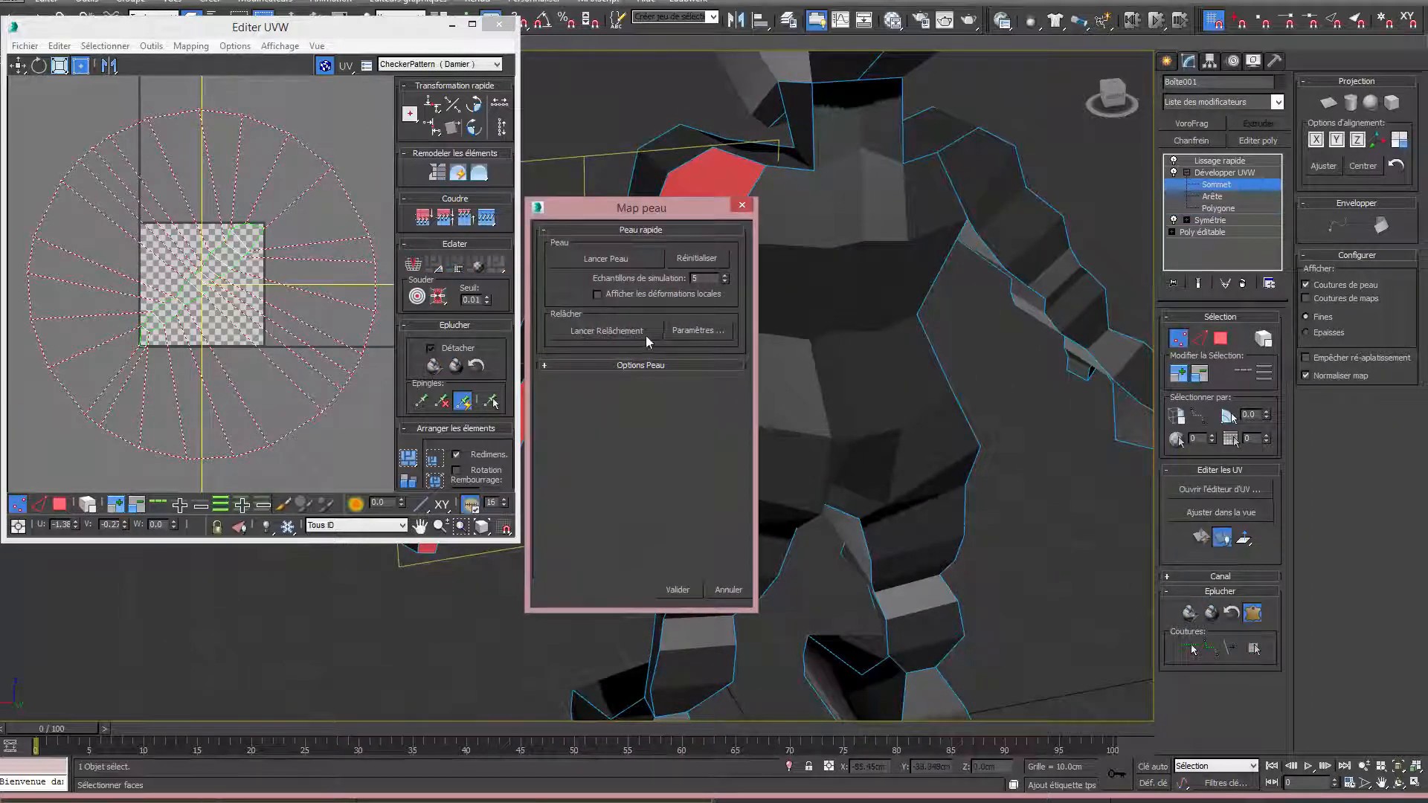
click(611, 330)
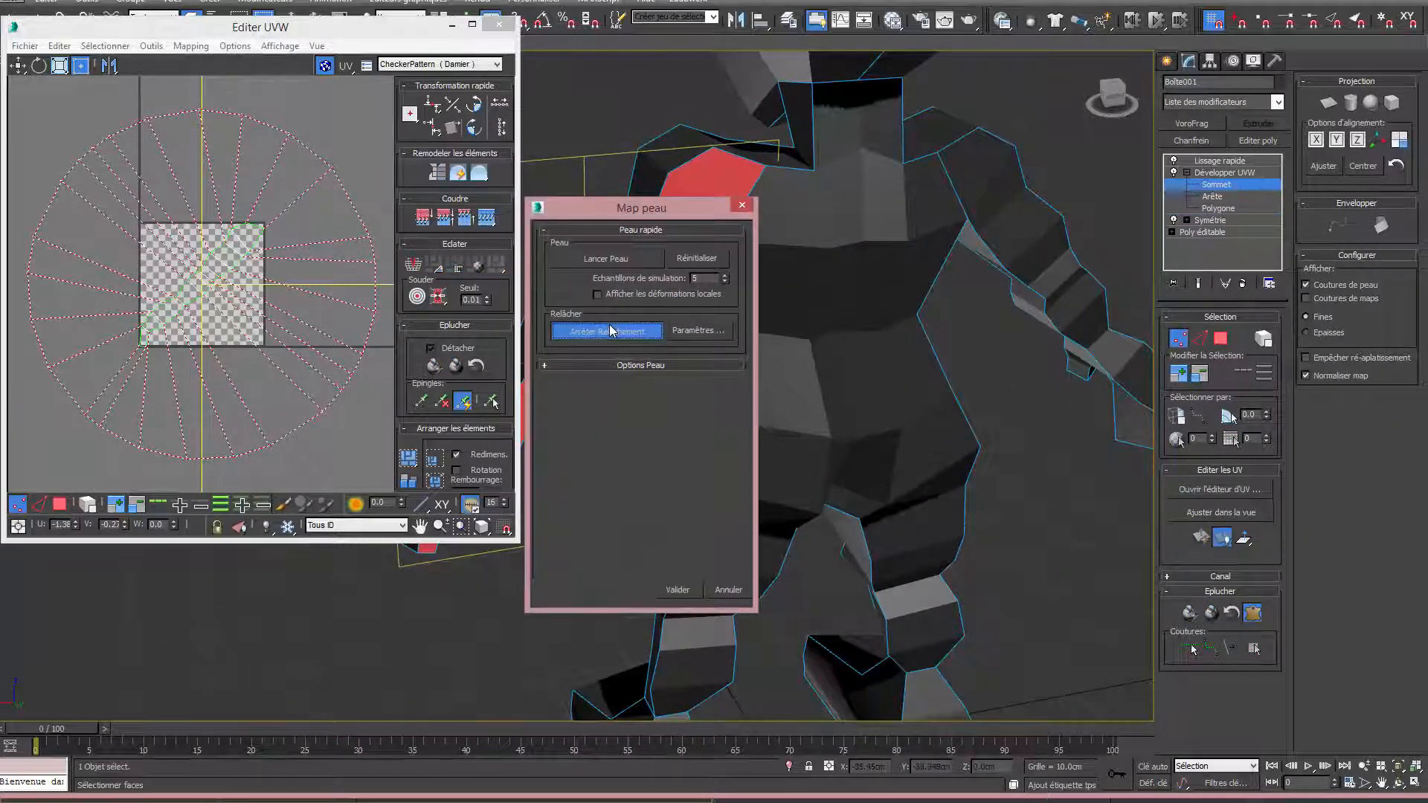
click(677, 590)
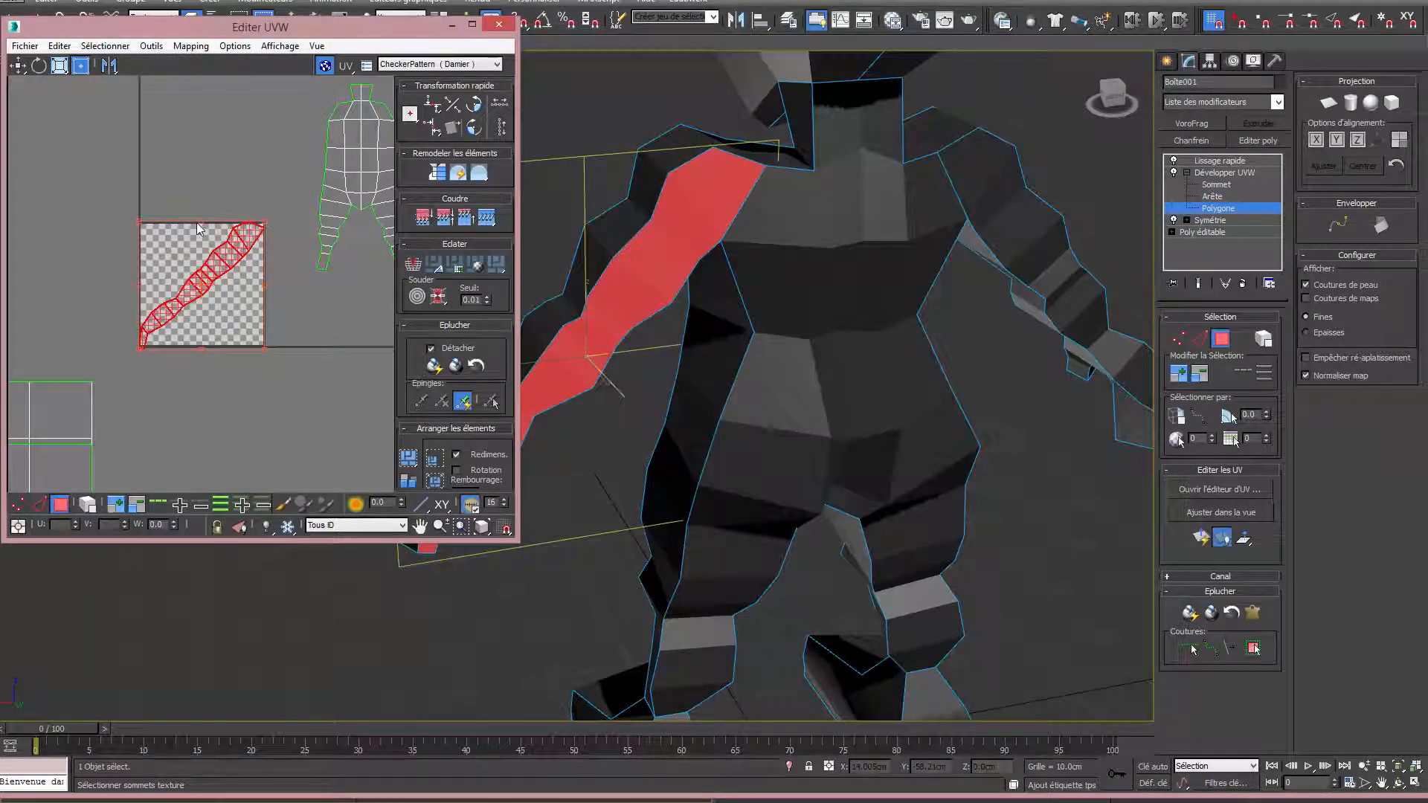
Rotate the arm shell upright, move it above the checker tile to the left of the front torso shell, and deselect it.
drag(196, 220, 113, 170)
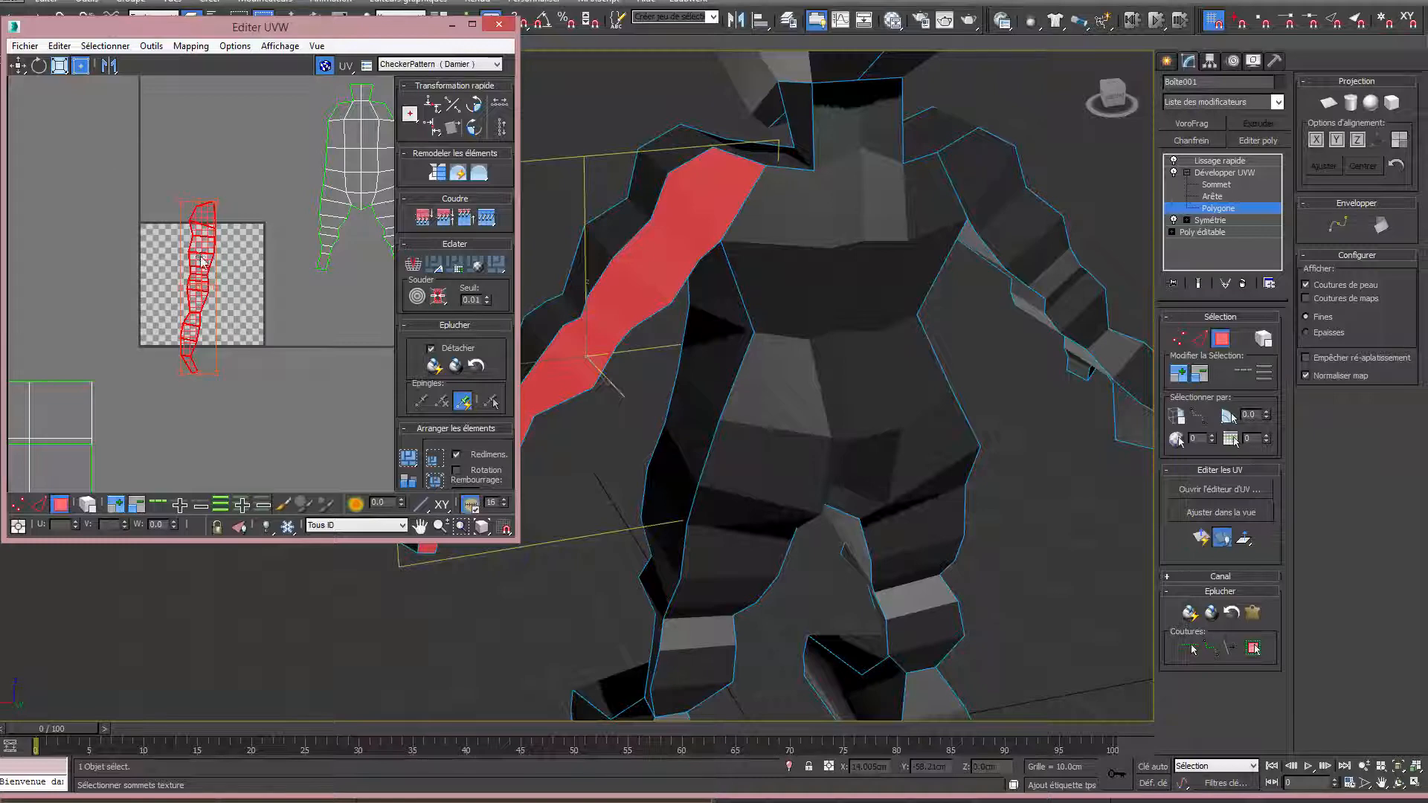
drag(200, 260, 287, 87)
click(311, 283)
scroll(303, 312, down, 3)
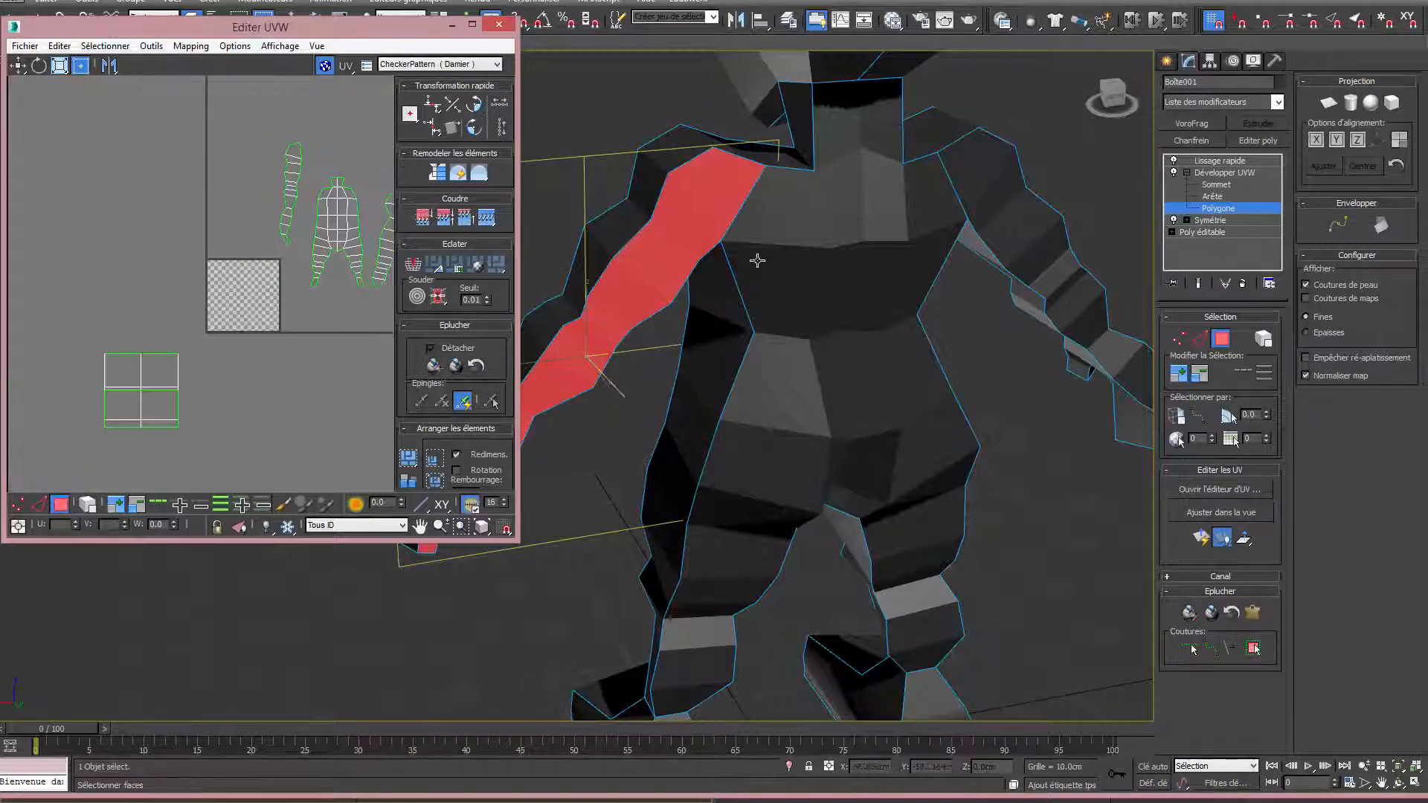
Select the right rear shoulder polygon and expand the selection to the seams along the back of the arm.
click(797, 365)
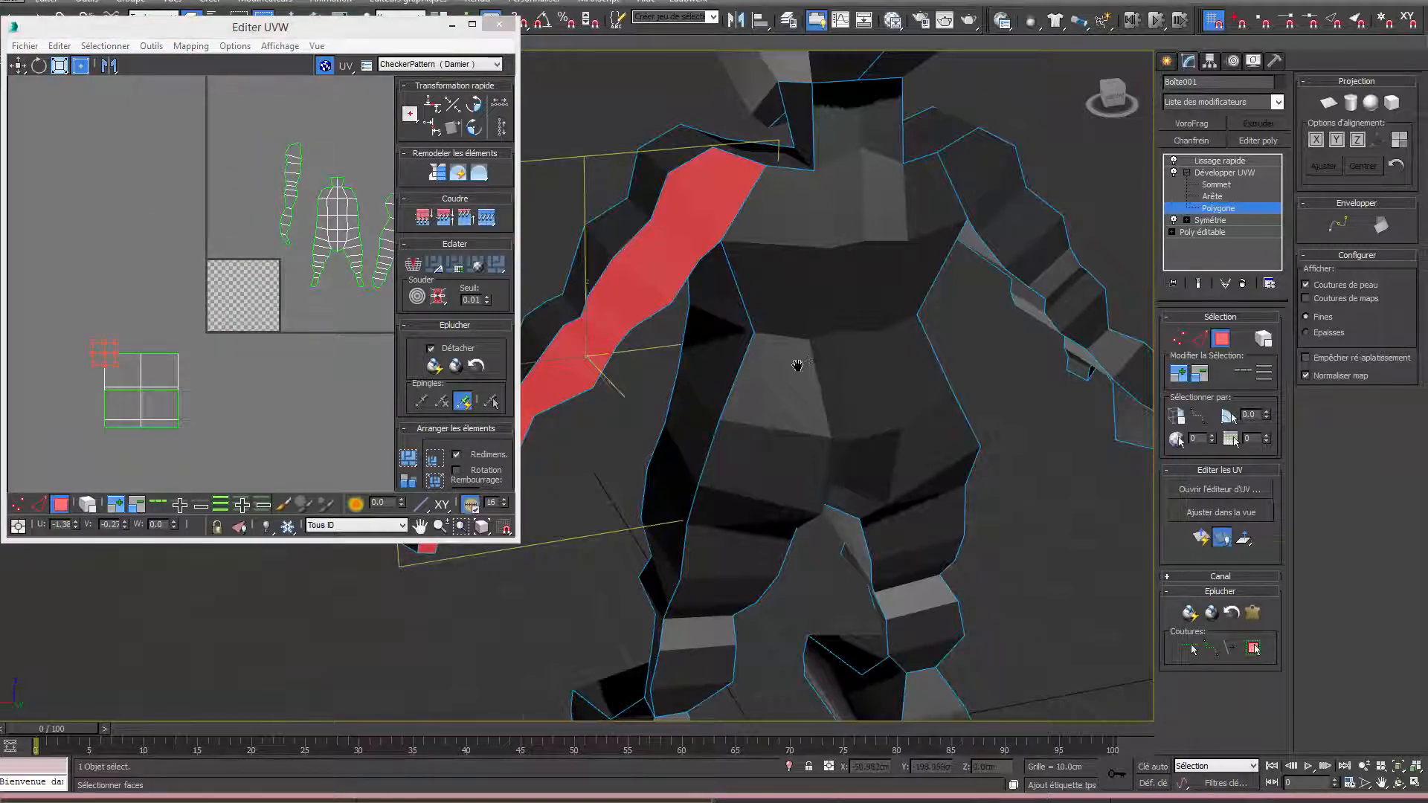
middle_drag(797, 366, 674, 370)
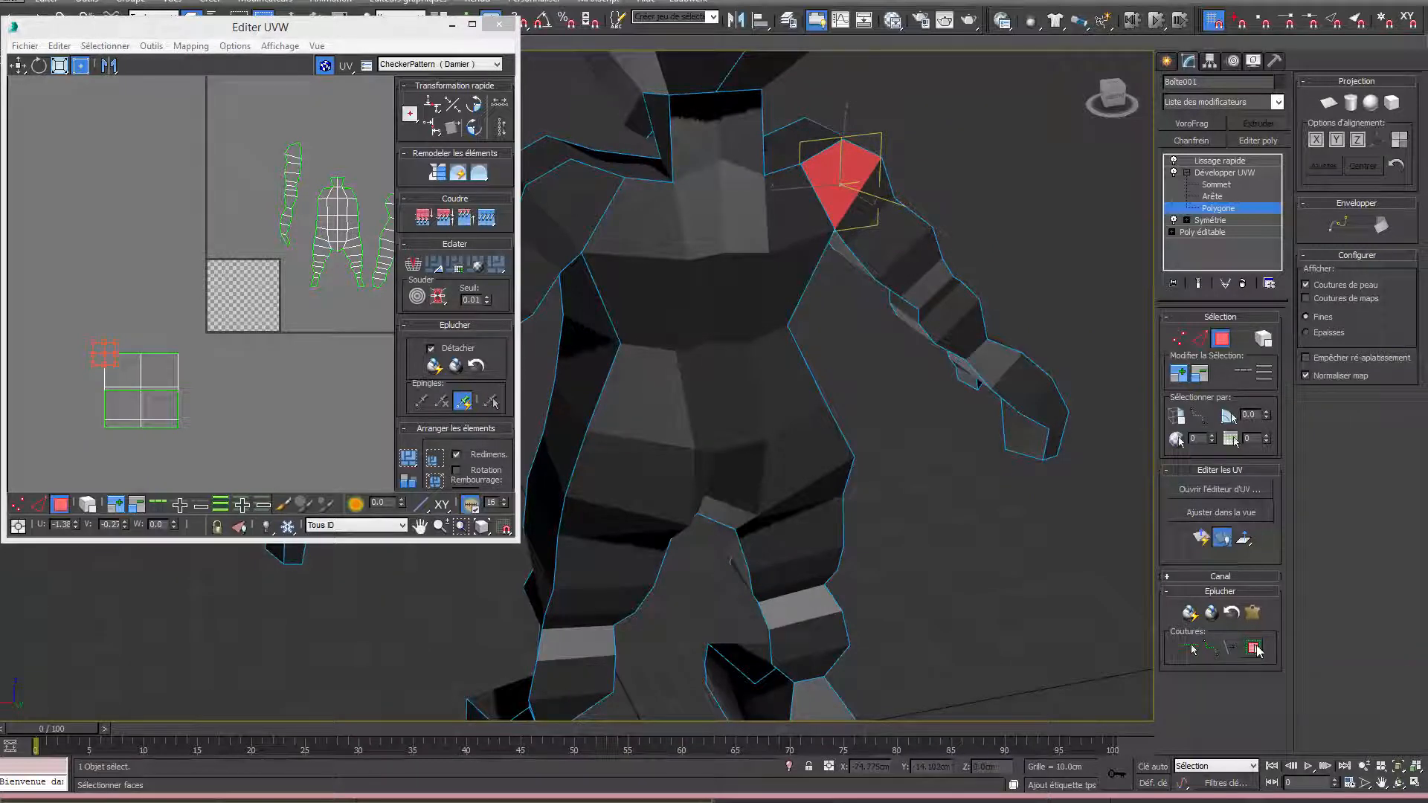
click(1254, 649)
scroll(929, 267, up, 3)
middle_drag(896, 297, 885, 302)
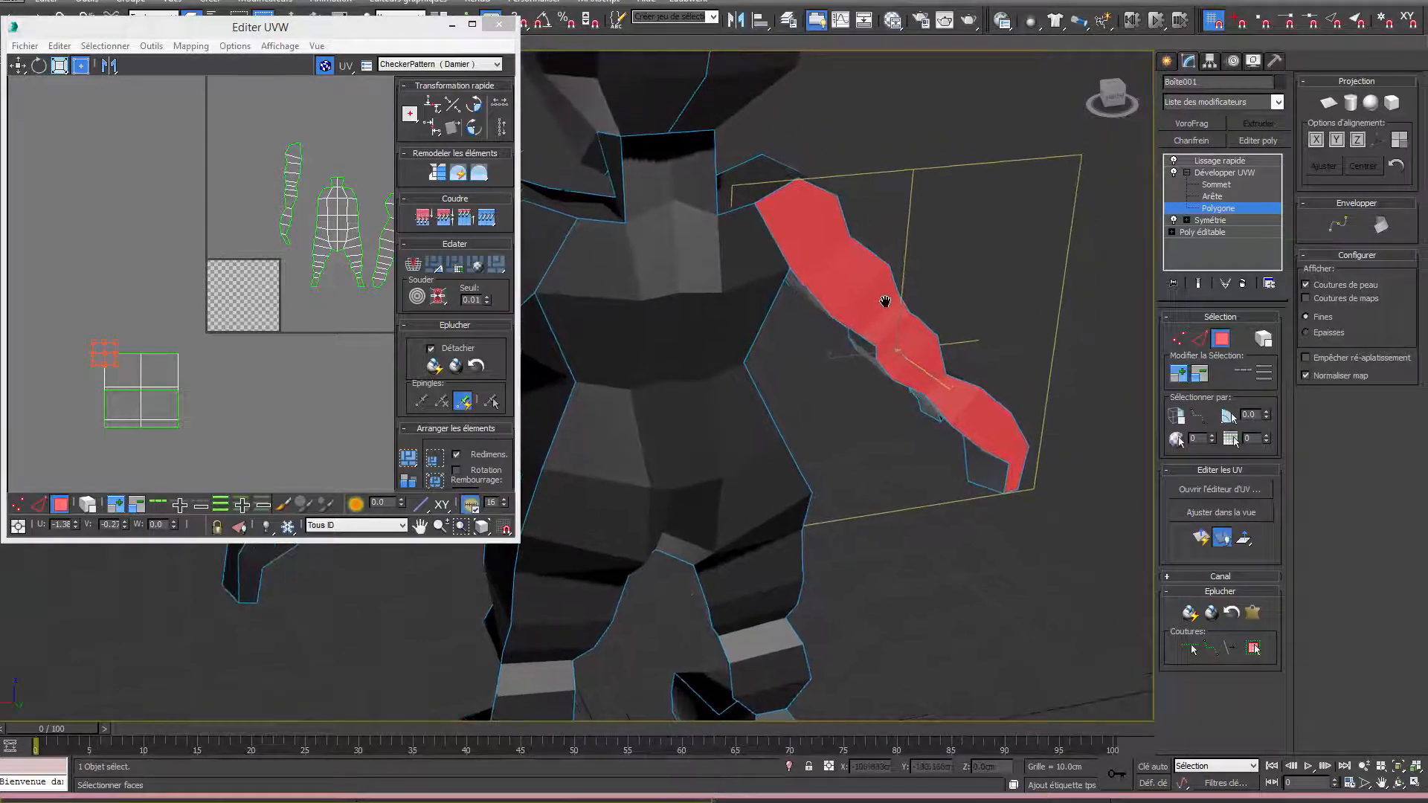
Pelt-map the right arm's back shell, relax it and commit the result.
click(1253, 611)
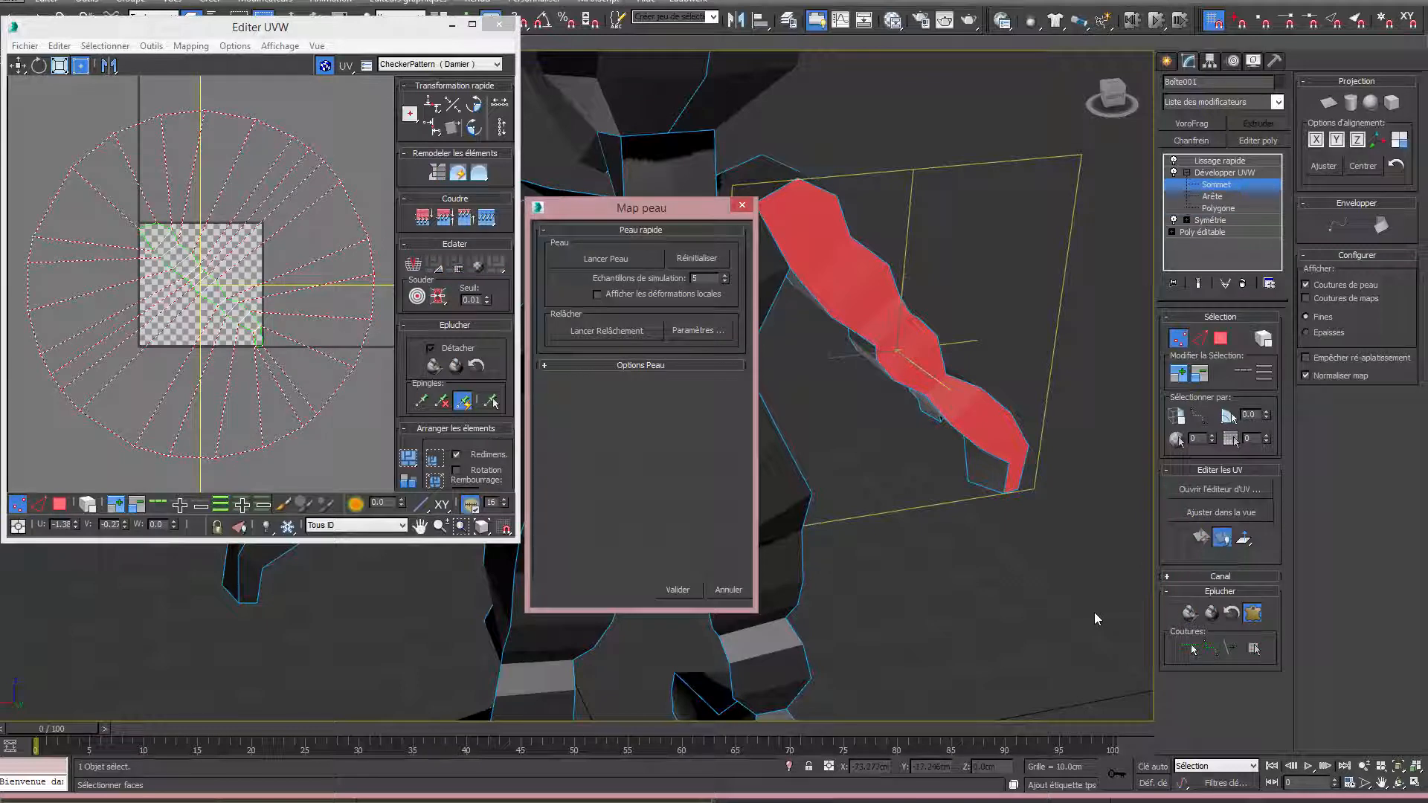
click(605, 331)
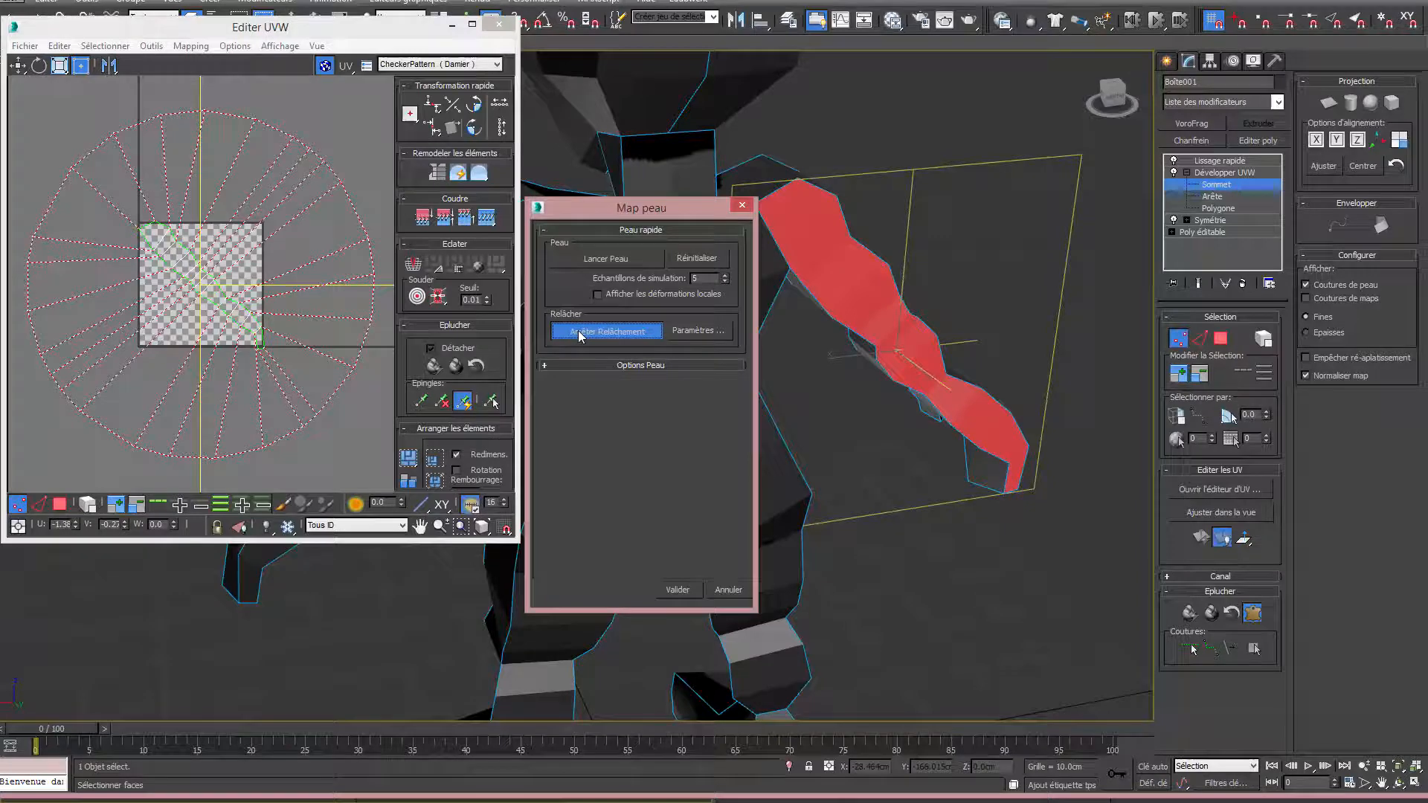
click(579, 335)
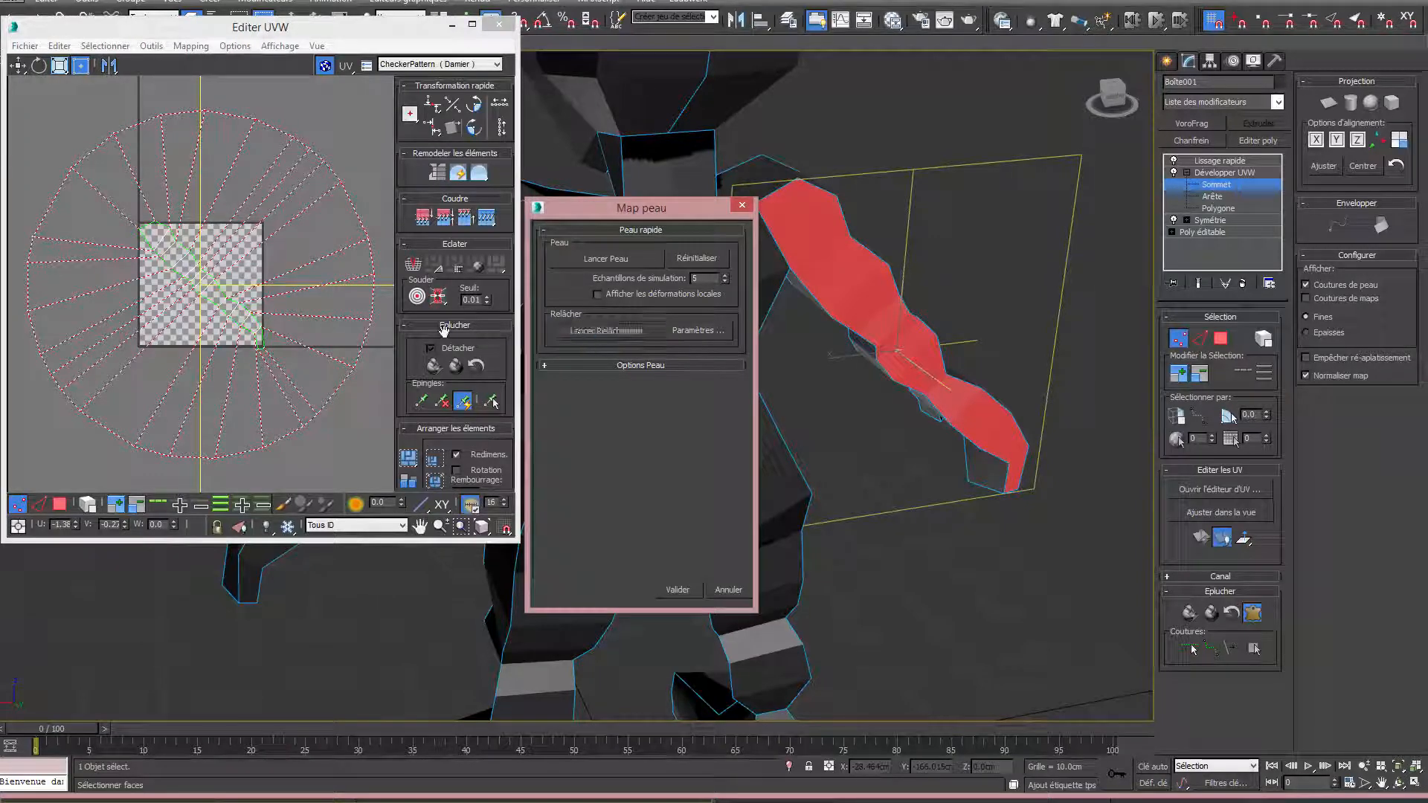
click(677, 590)
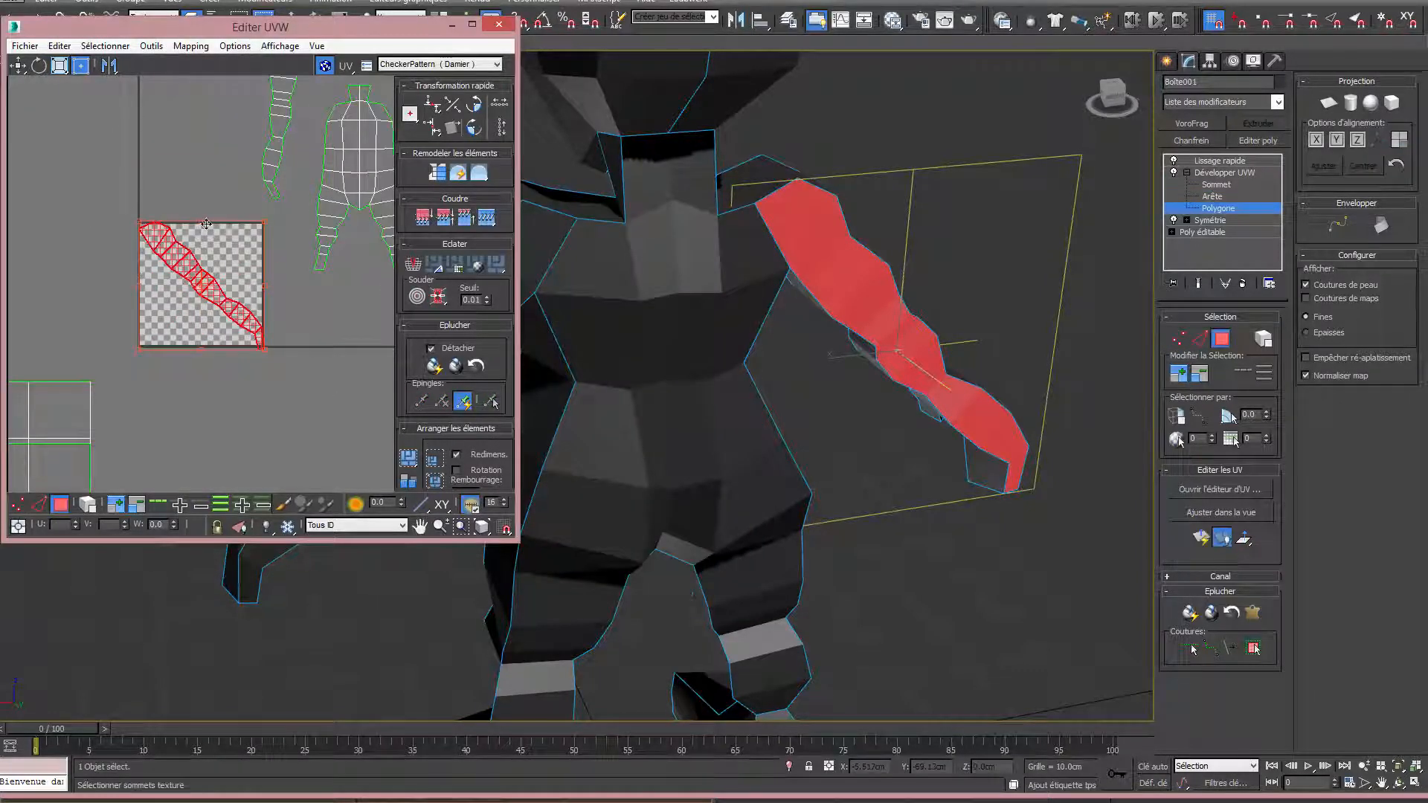
Rotate the right arm shell upright, place it beside the left arm shell above the checker tile, and deselect it.
drag(199, 221, 264, 209)
middle_drag(264, 210, 243, 275)
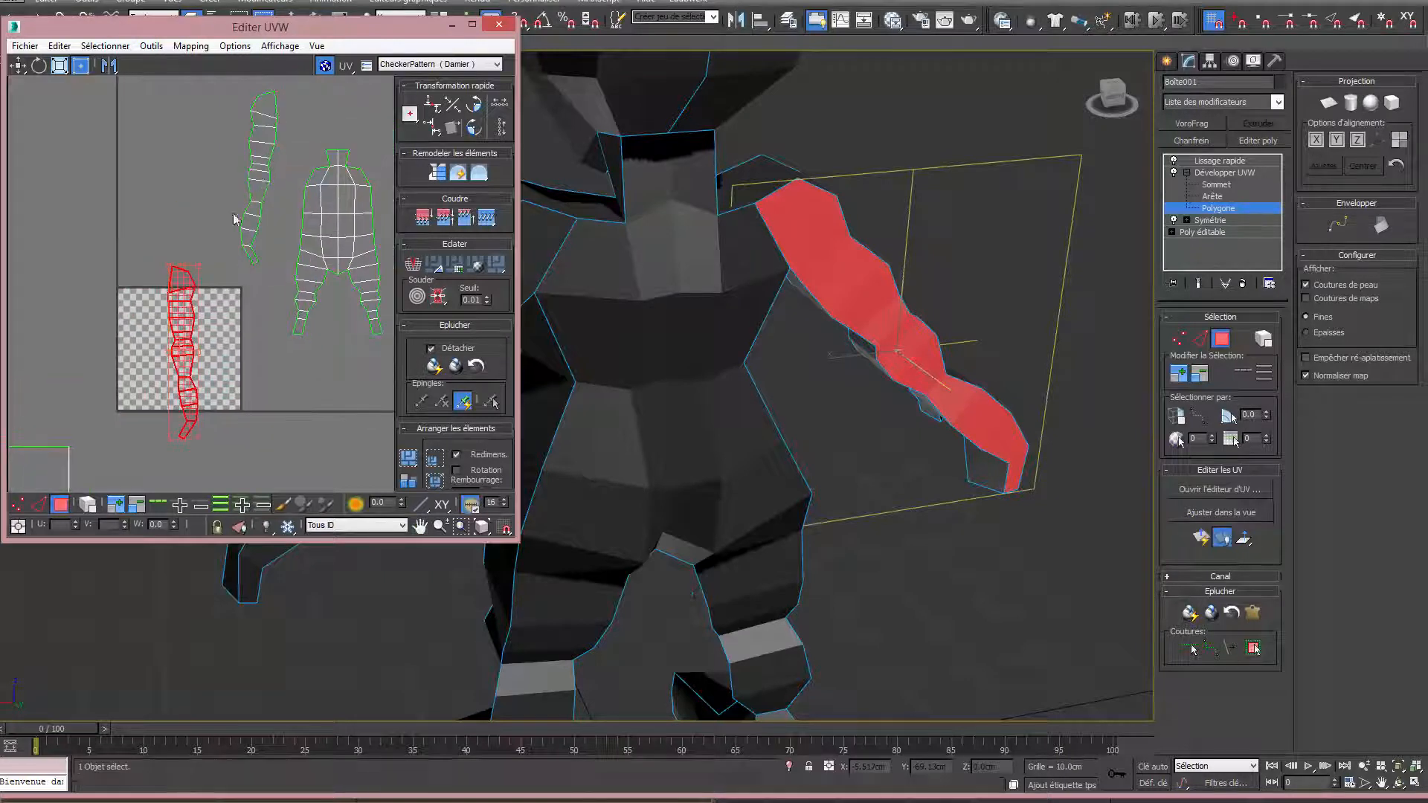
drag(196, 290, 223, 118)
click(108, 157)
scroll(153, 193, down, 2)
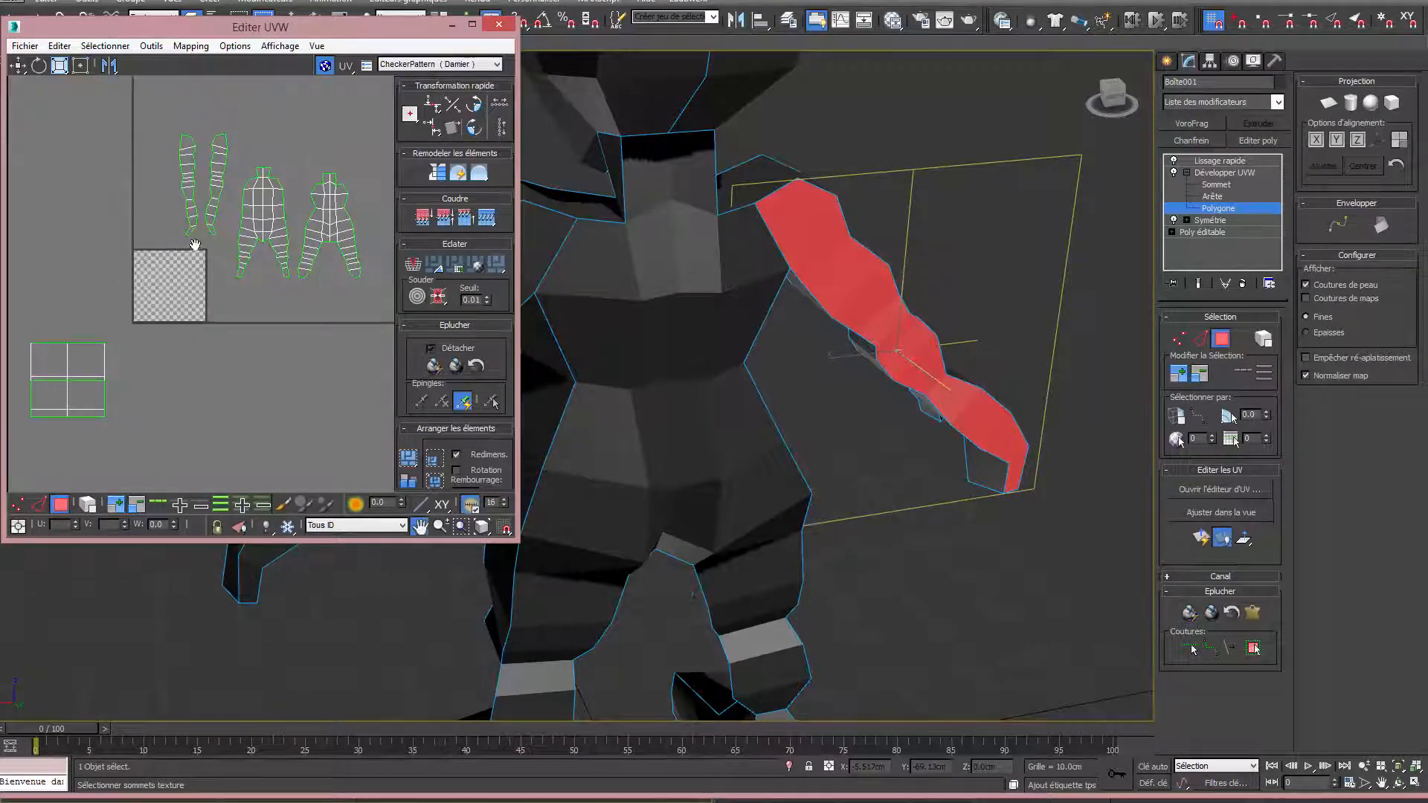
scroll(181, 243, up, 1)
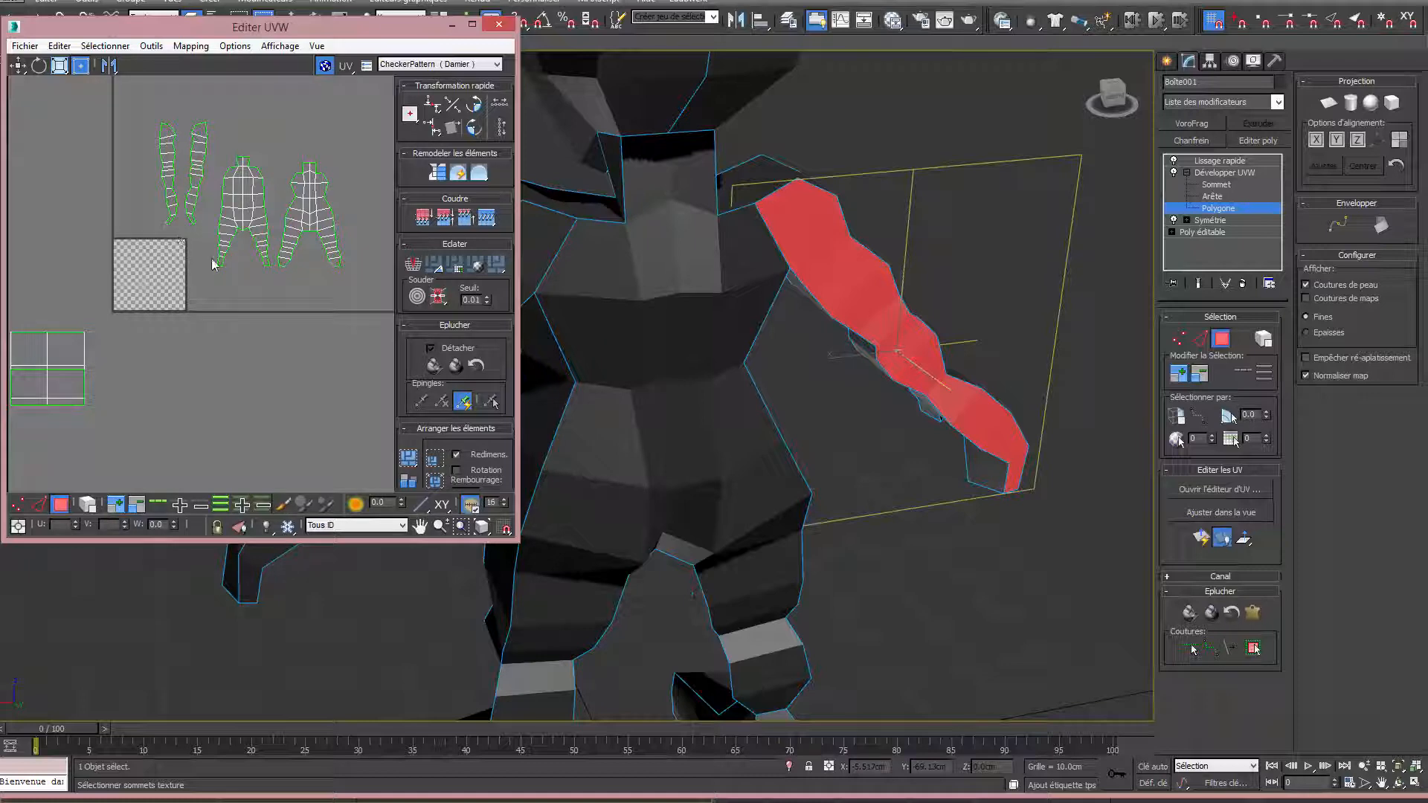
Select a polygon on the heel face of the left foot and expand the selection to the surrounding seams.
middle_drag(669, 363, 888, 162)
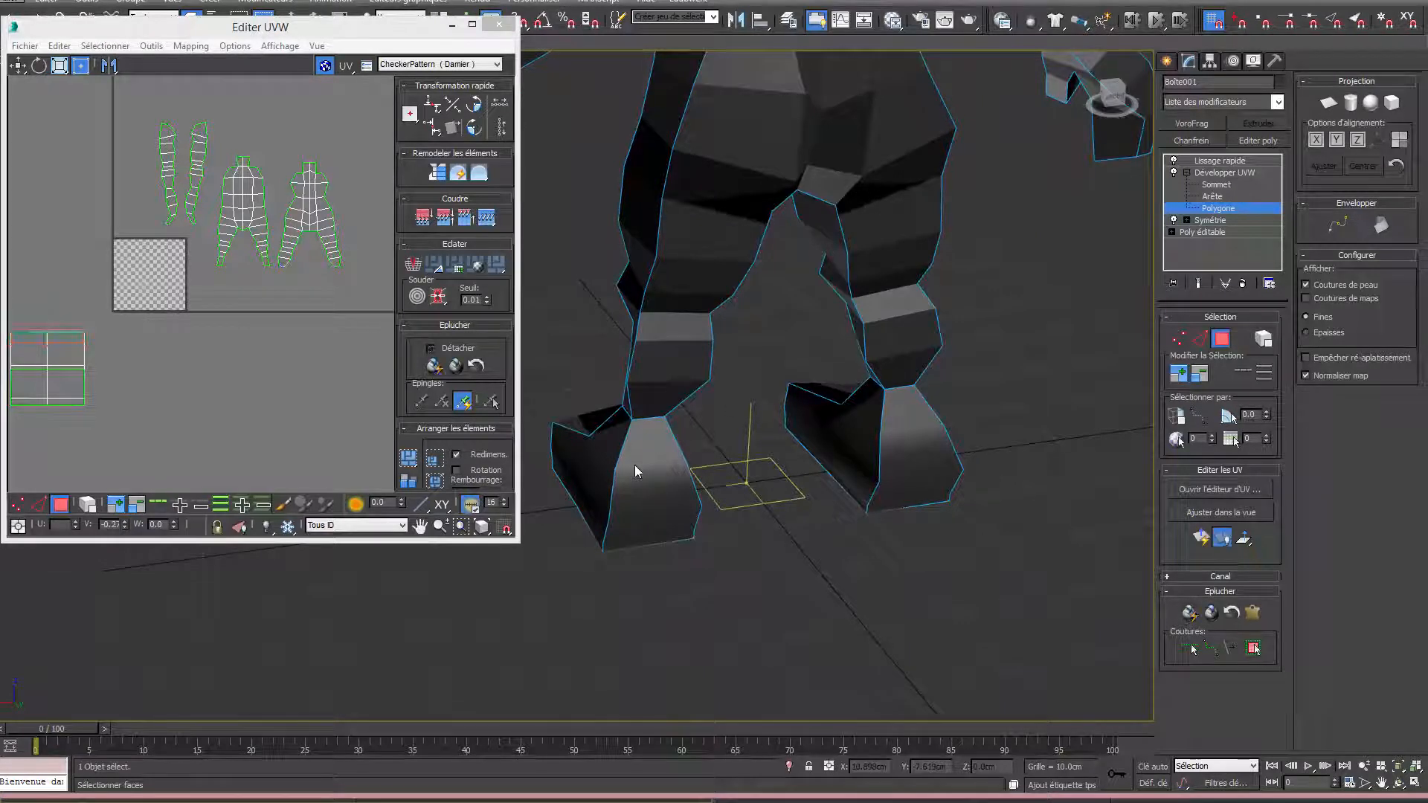
click(656, 531)
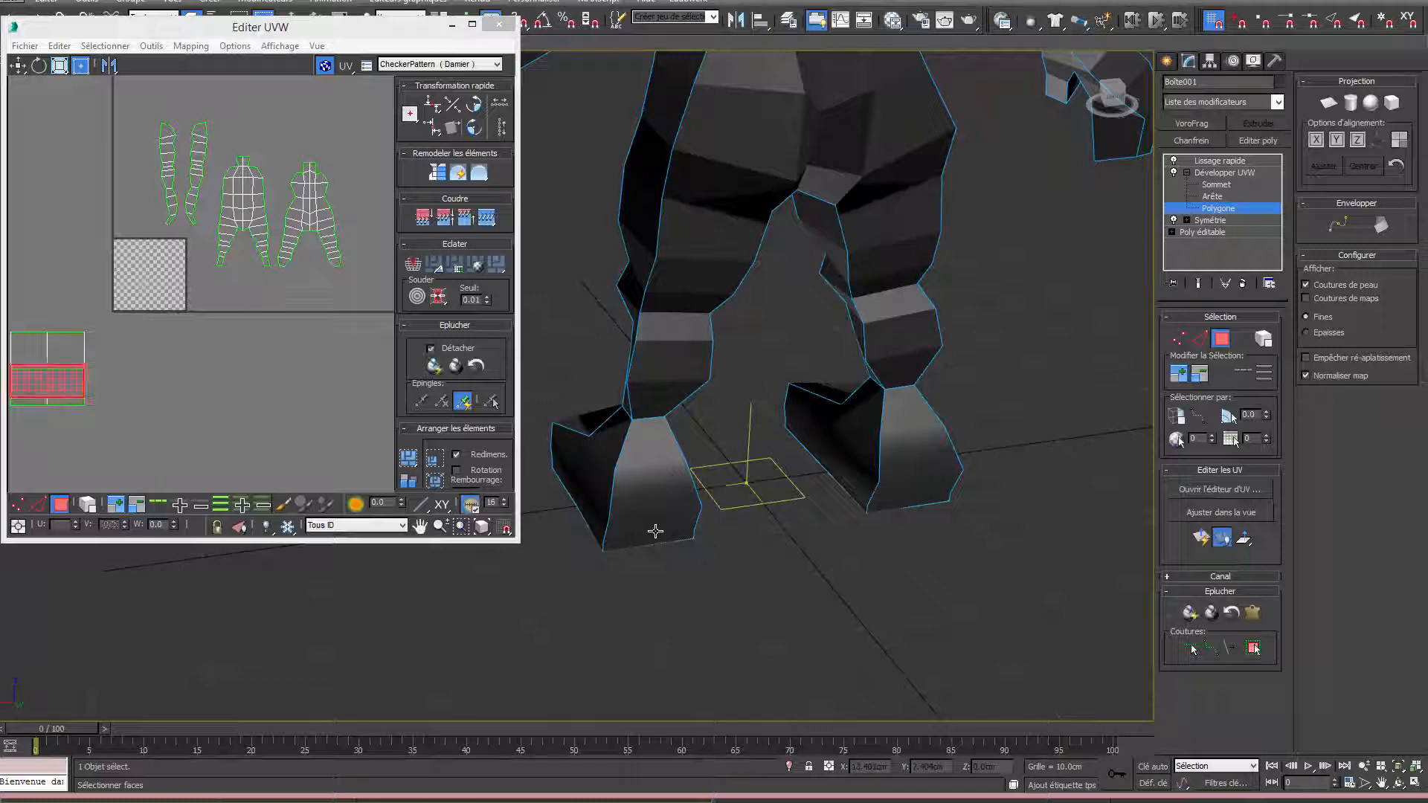
alt+middle_drag(1132, 551, 959, 595)
click(1254, 648)
alt+middle_drag(1094, 640, 893, 627)
Pelt-map and relax the left heel shell, commit it, and move it above the torso shells.
click(1255, 614)
alt+middle_drag(842, 525, 744, 520)
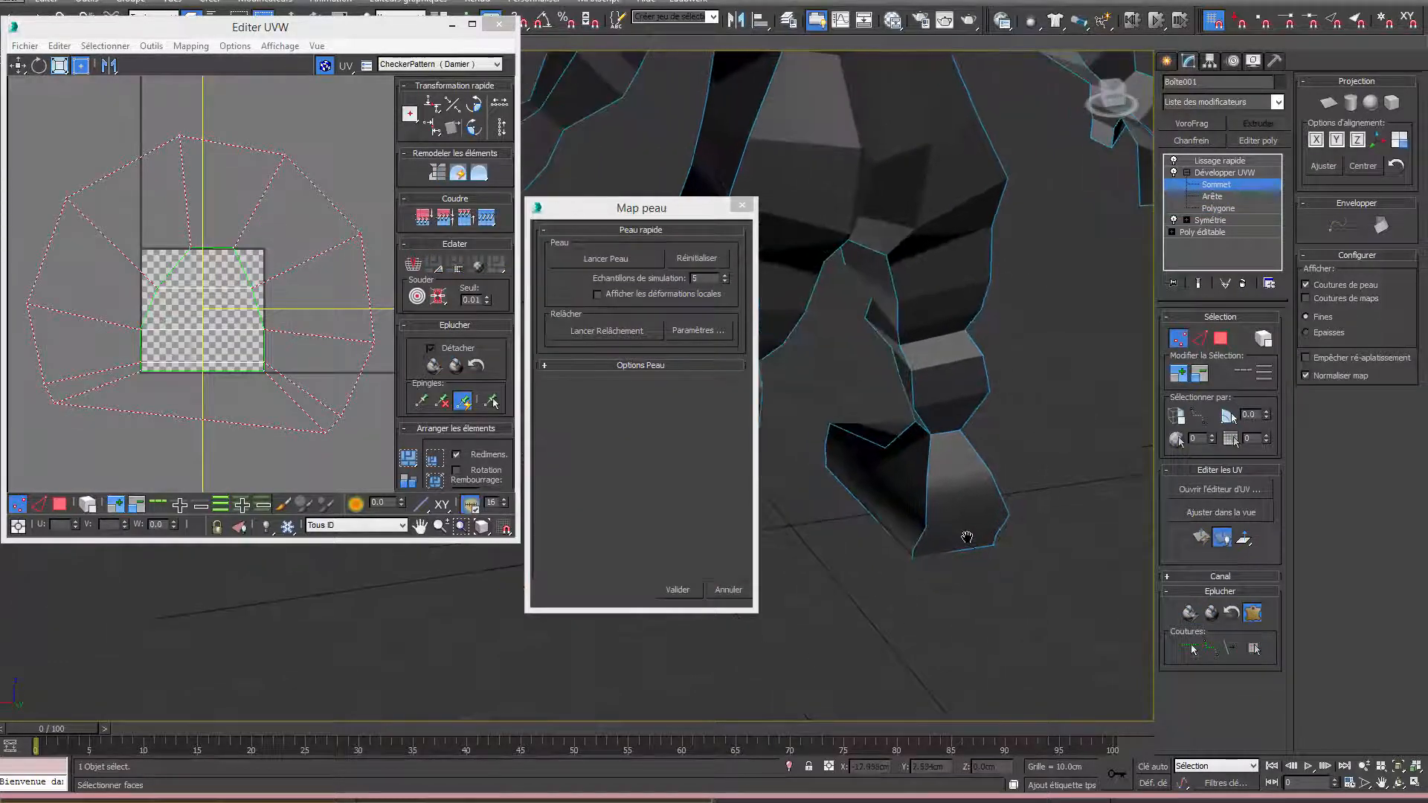
click(623, 330)
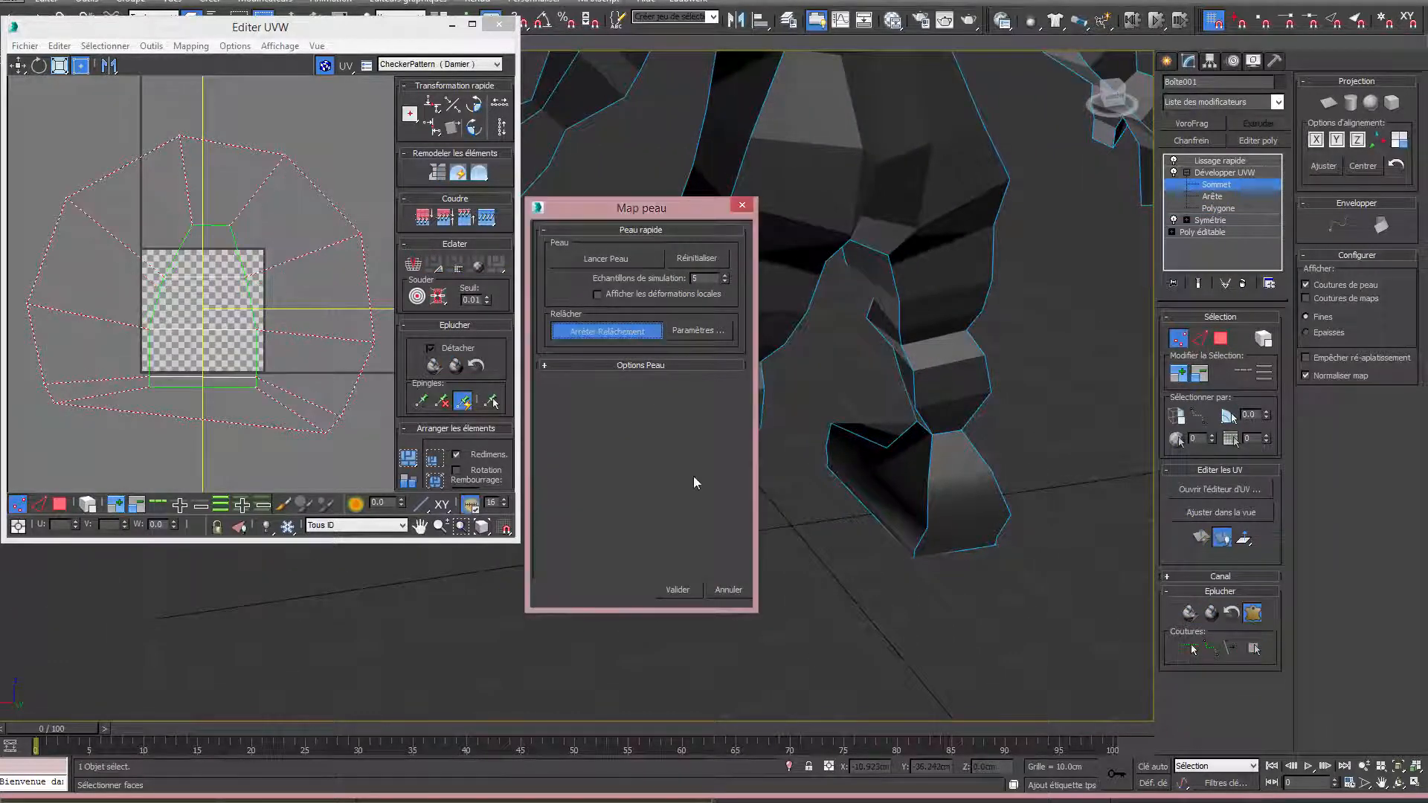
click(677, 590)
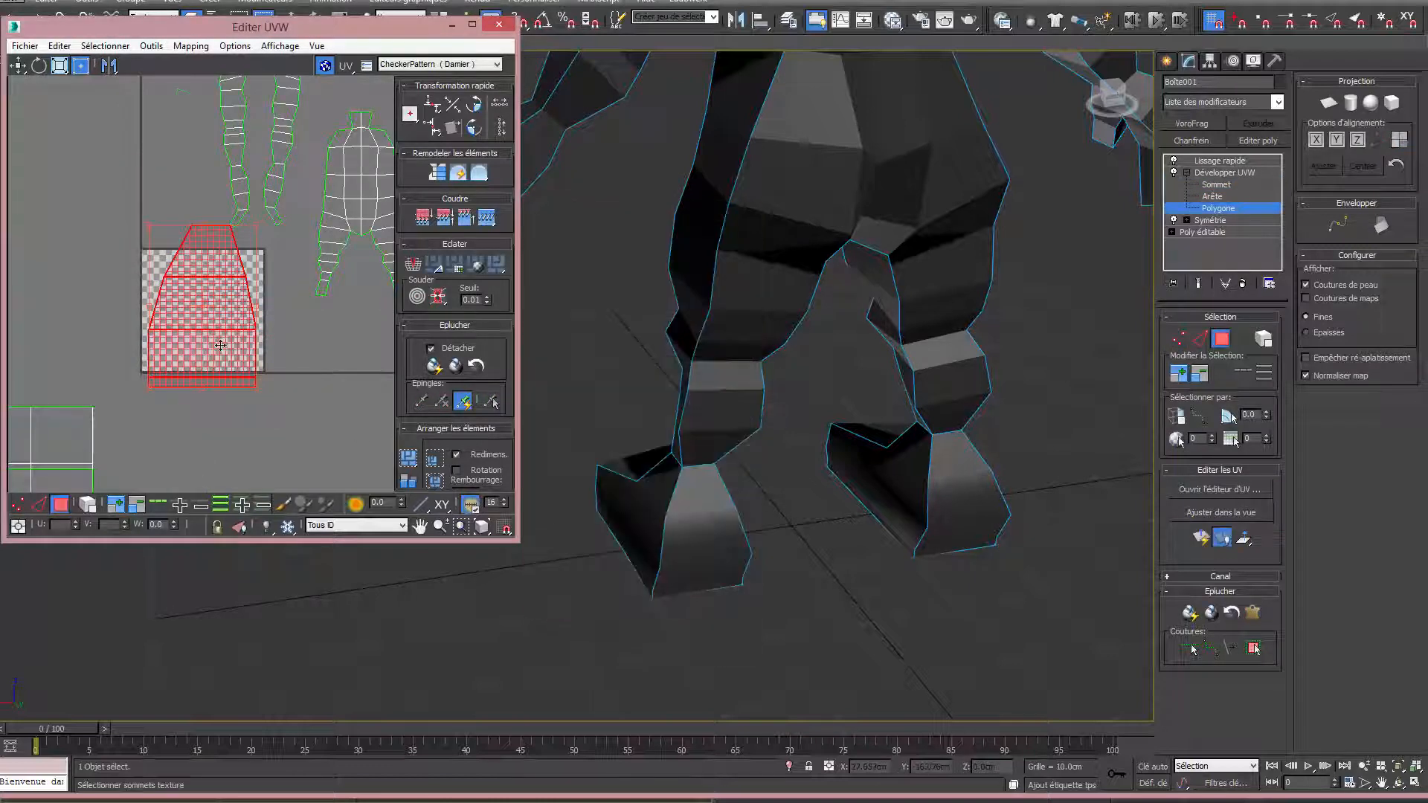
scroll(172, 332, down, 3)
drag(174, 335, 291, 106)
Select a polygon on the heel face of the right foot and expand the selection to the surrounding seams.
click(627, 499)
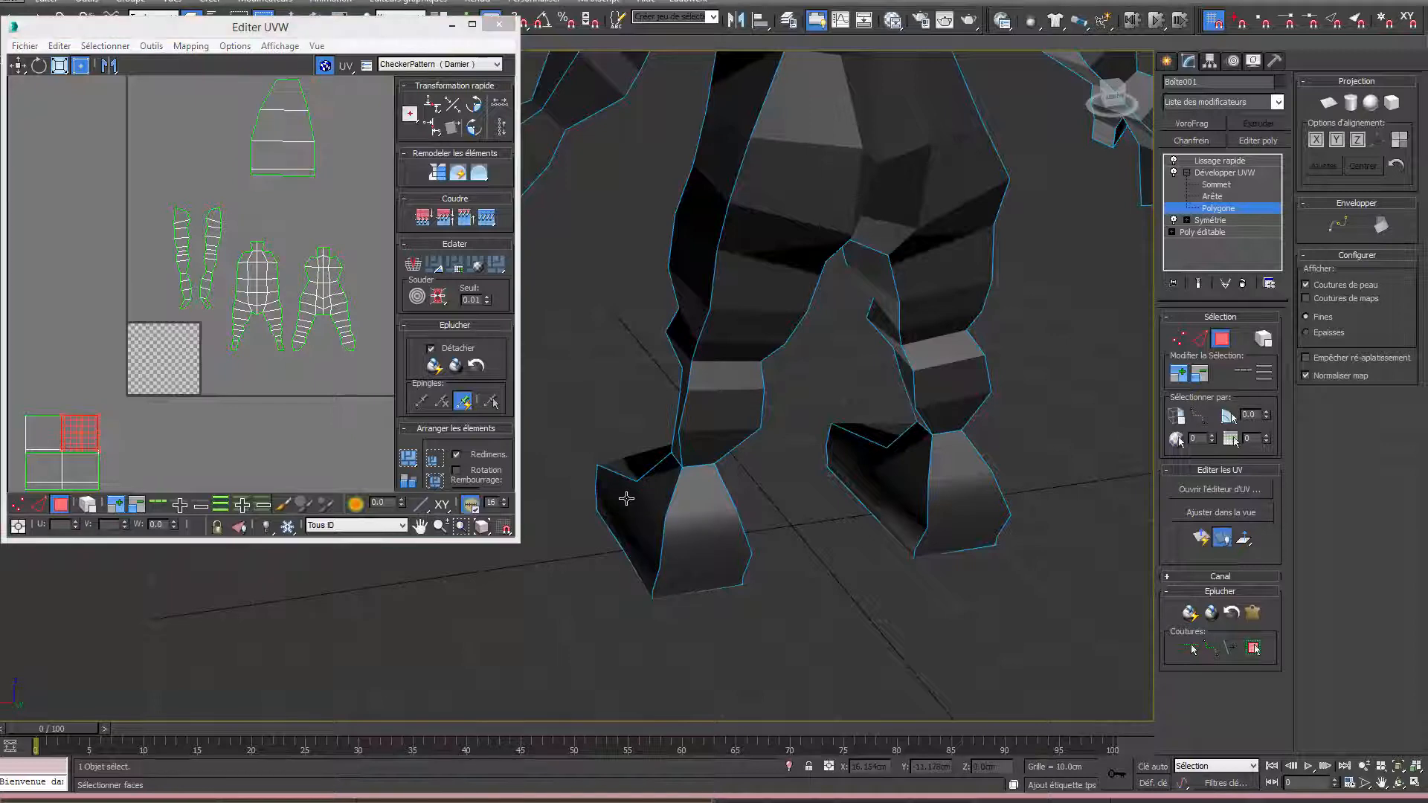
click(955, 521)
middle_drag(956, 520, 903, 536)
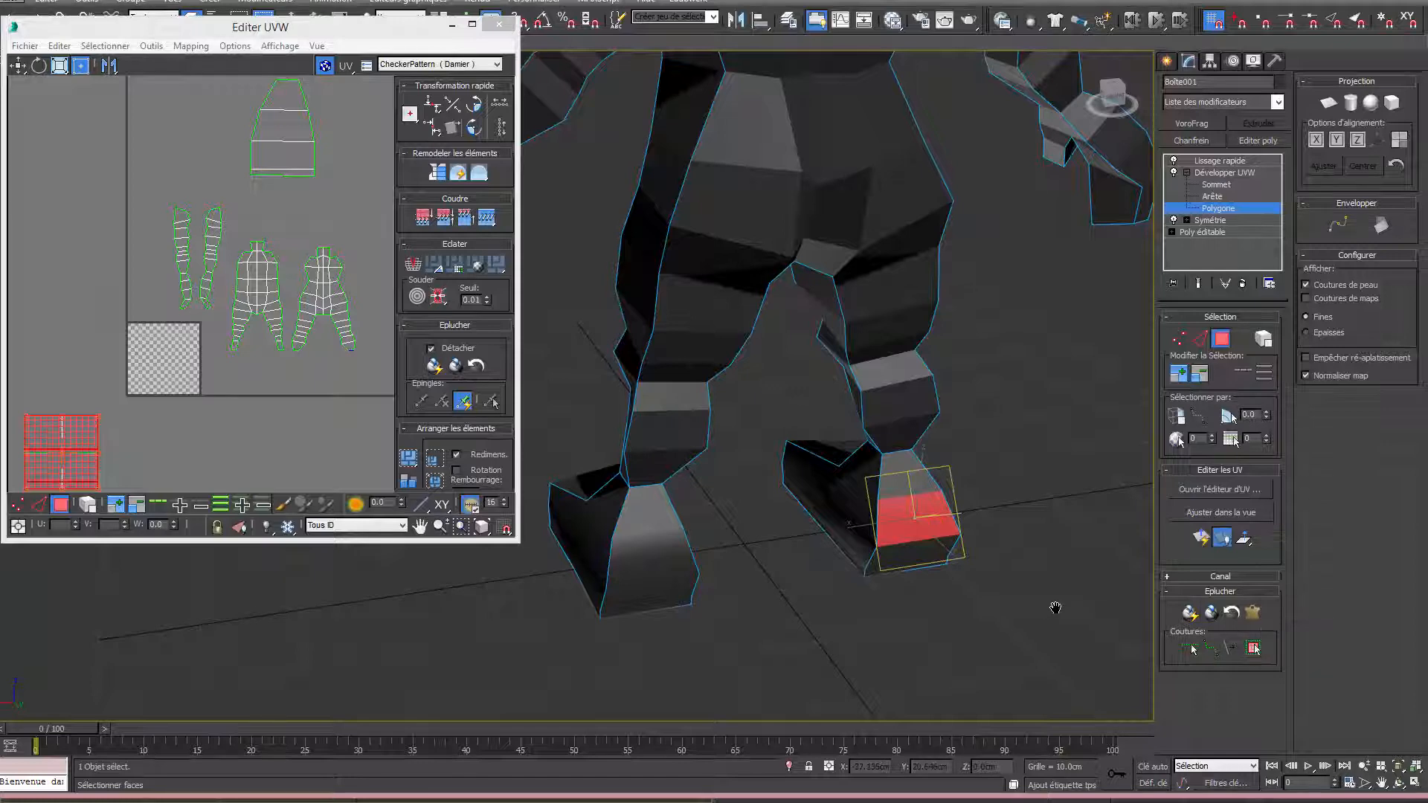
middle_drag(1059, 606, 1049, 612)
Pelt-map the right heel shell, relax it and commit the result.
click(1252, 613)
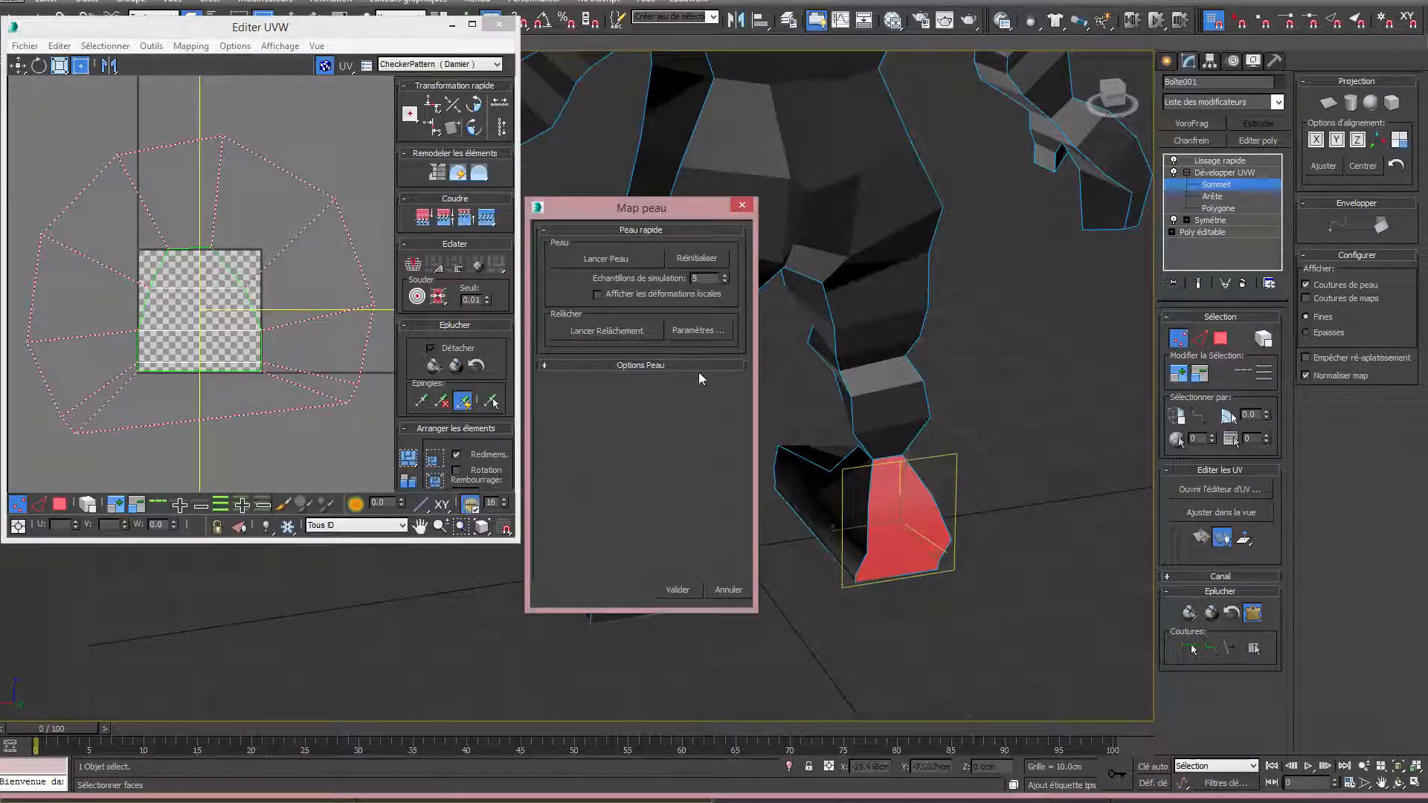
click(615, 330)
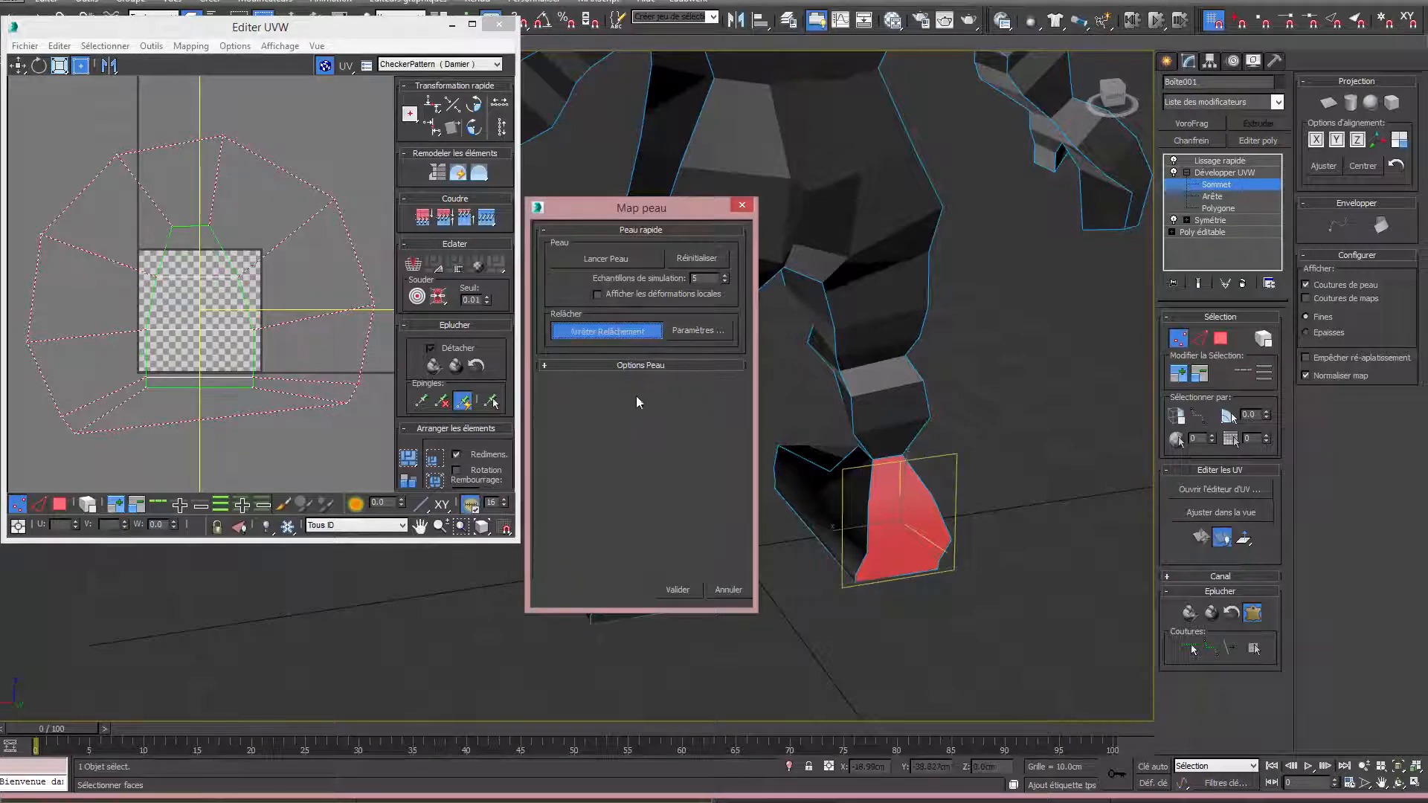
click(677, 589)
Move the right heel shell beside the left heel shell above the torso shells and deselect it.
scroll(117, 358, down, 3)
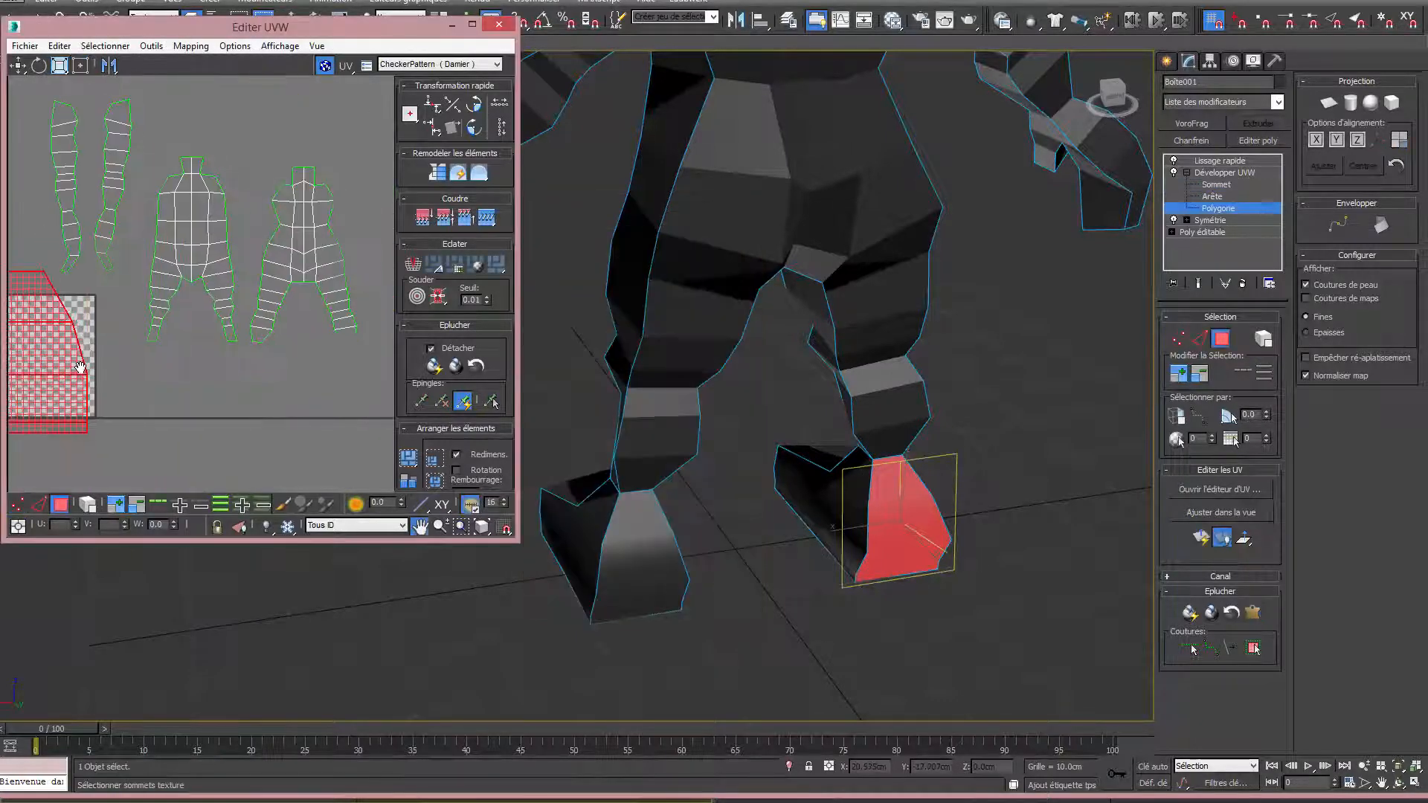
scroll(111, 365, down, 2)
drag(71, 354, 229, 185)
click(269, 279)
middle_drag(269, 280, 341, 270)
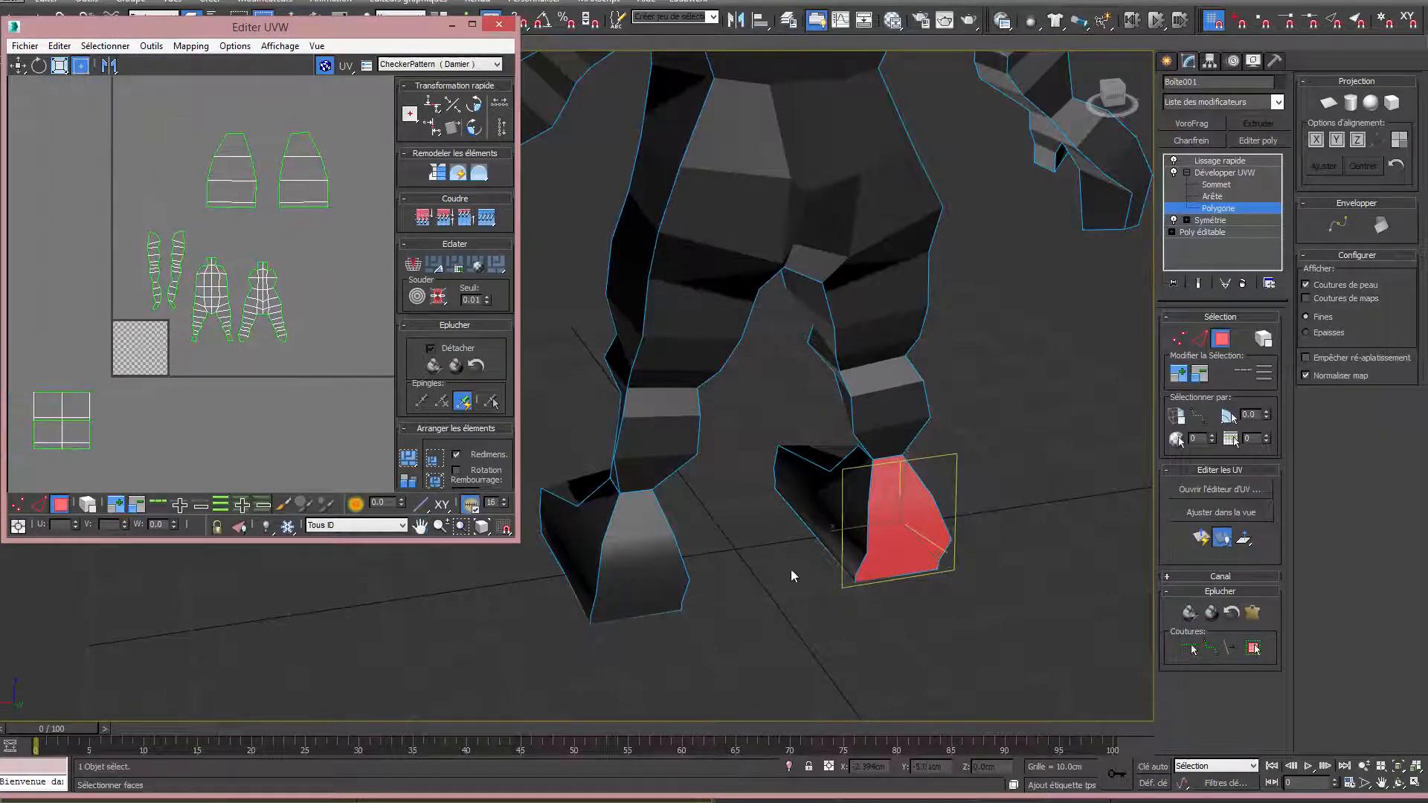
Select a polygon on the outer side of the left foot and expand the selection to the seams.
click(791, 570)
middle_drag(789, 572, 898, 499)
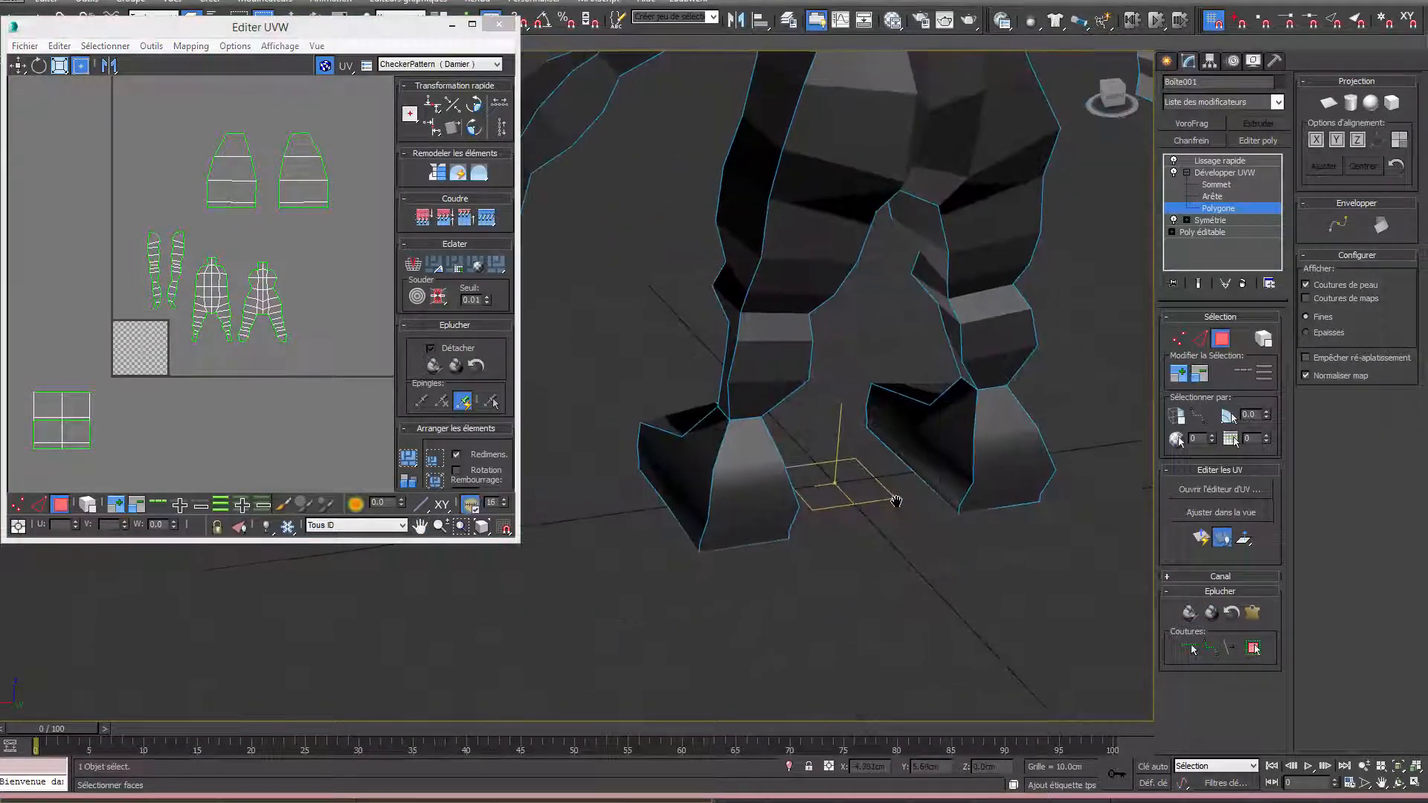
click(678, 478)
middle_drag(976, 578, 964, 588)
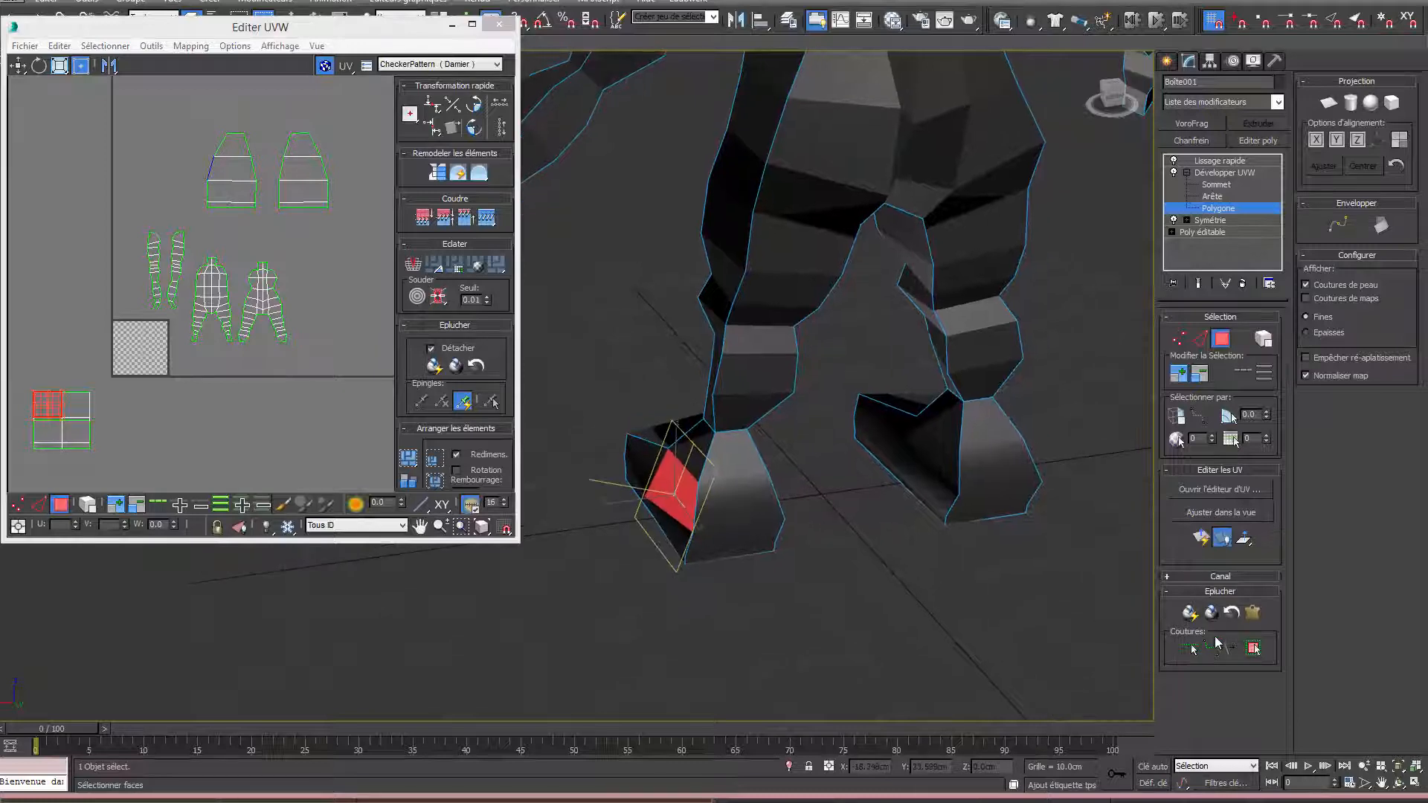
click(1254, 649)
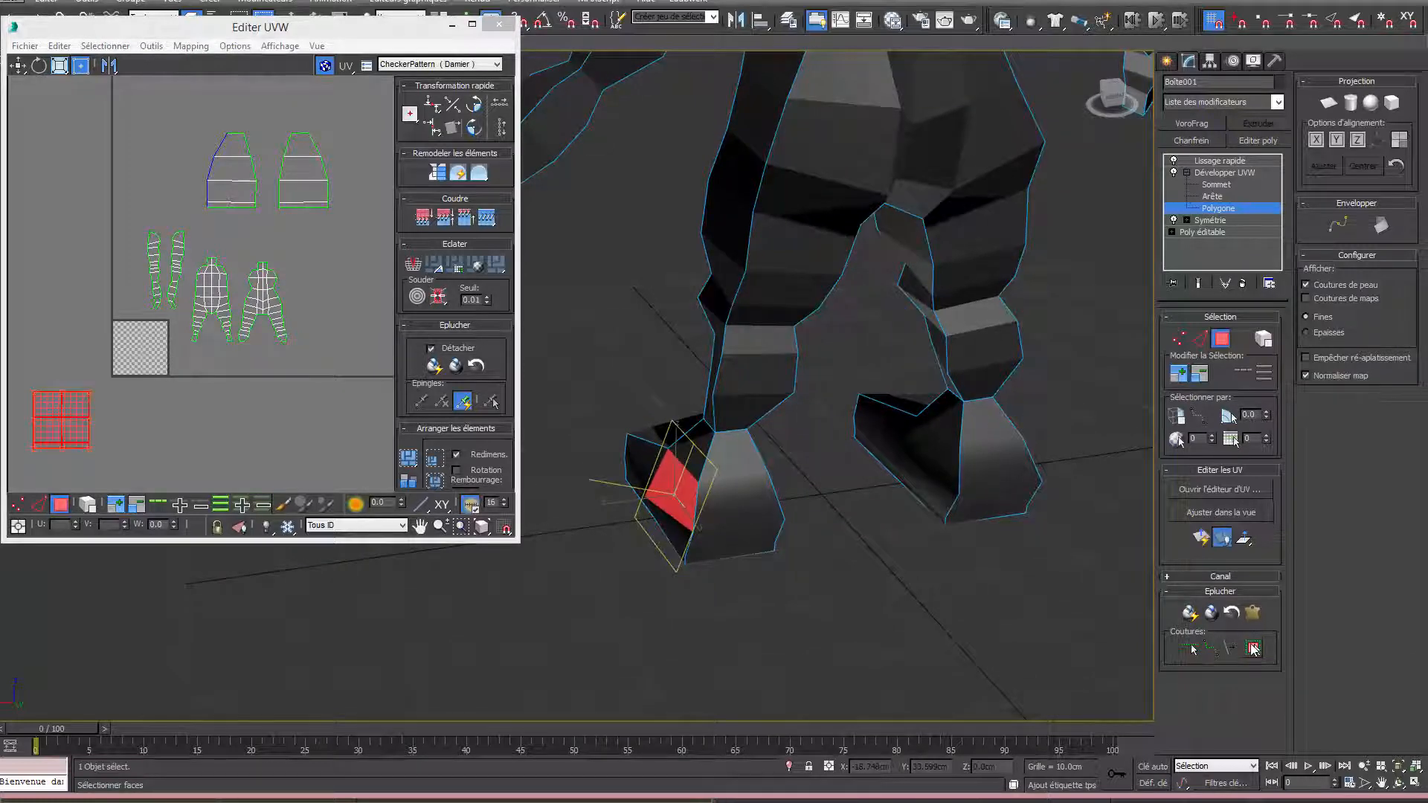
Pelt-map the left foot's outer side shell, relax it and commit the result.
click(1253, 613)
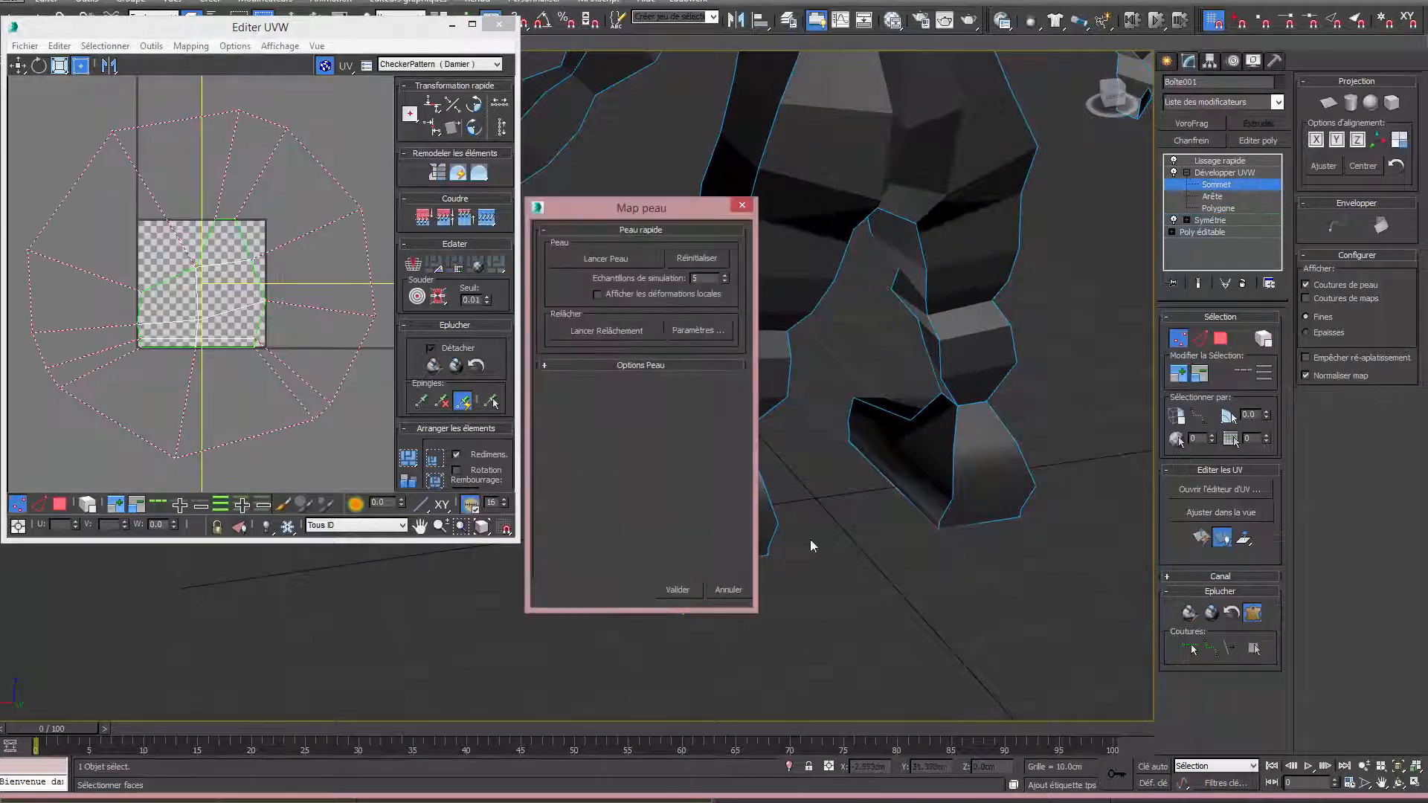
click(588, 332)
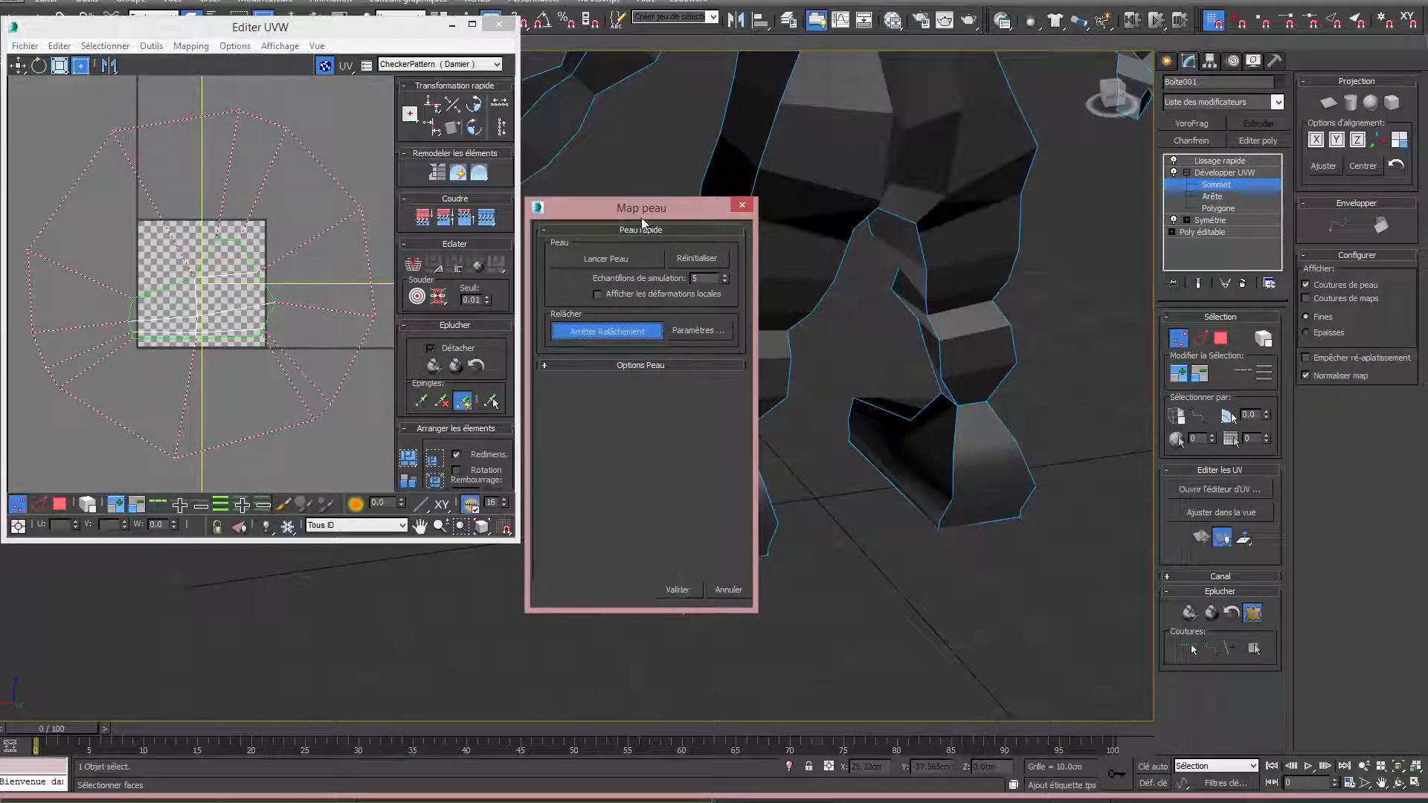
drag(644, 222, 514, 296)
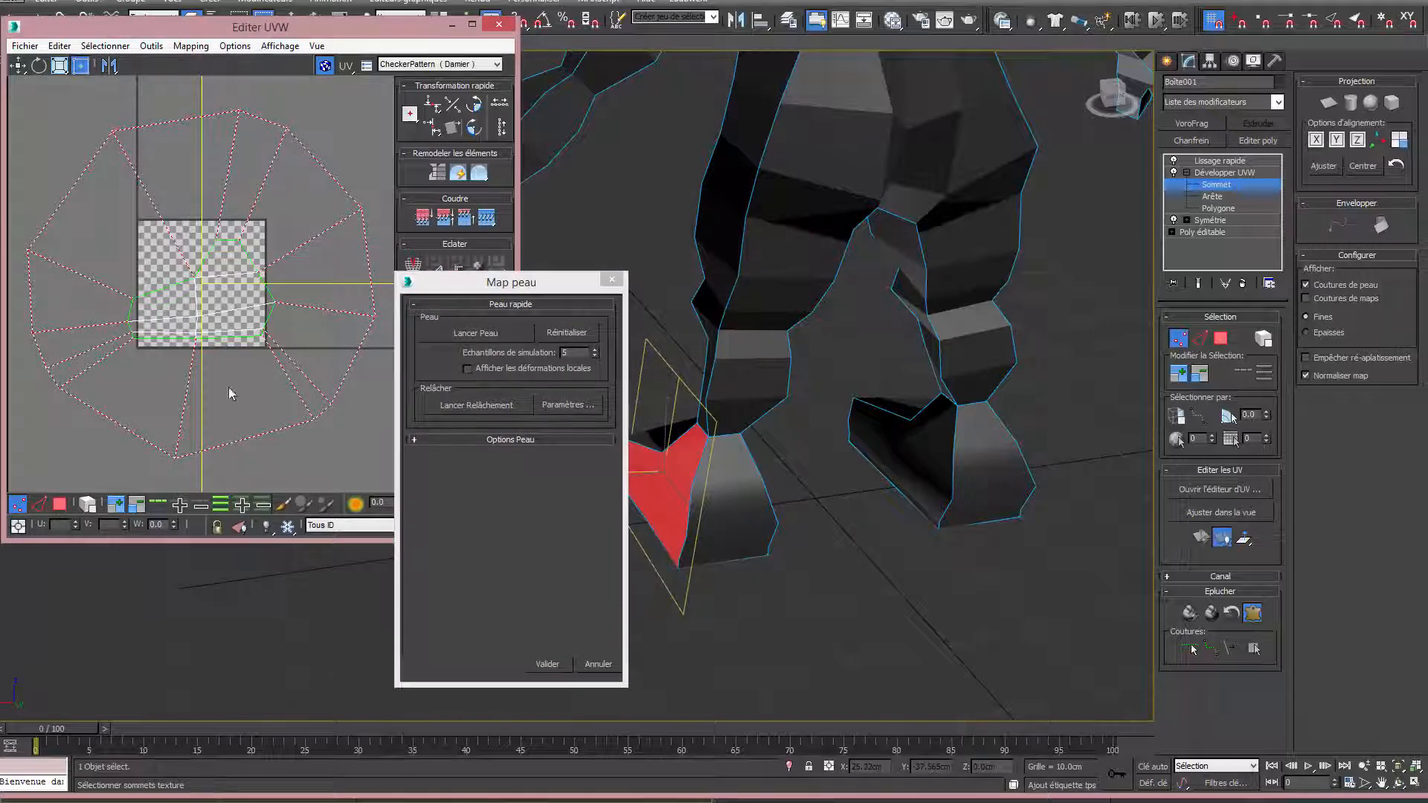
click(551, 664)
Move the left foot's outer side shell above the arm shells, to the left of the left heel shell.
scroll(215, 375, down, 3)
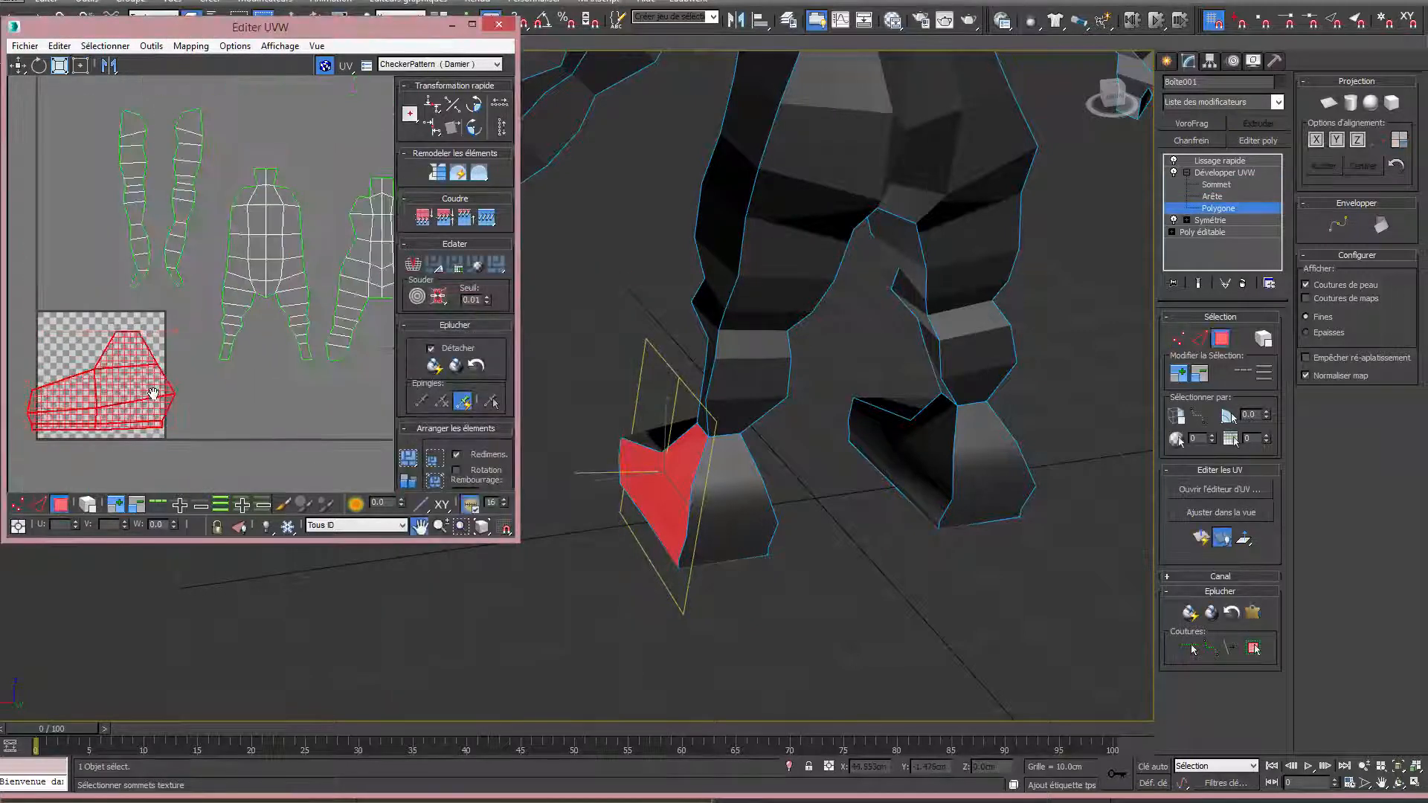
drag(127, 390, 154, 172)
middle_drag(154, 171, 20, 231)
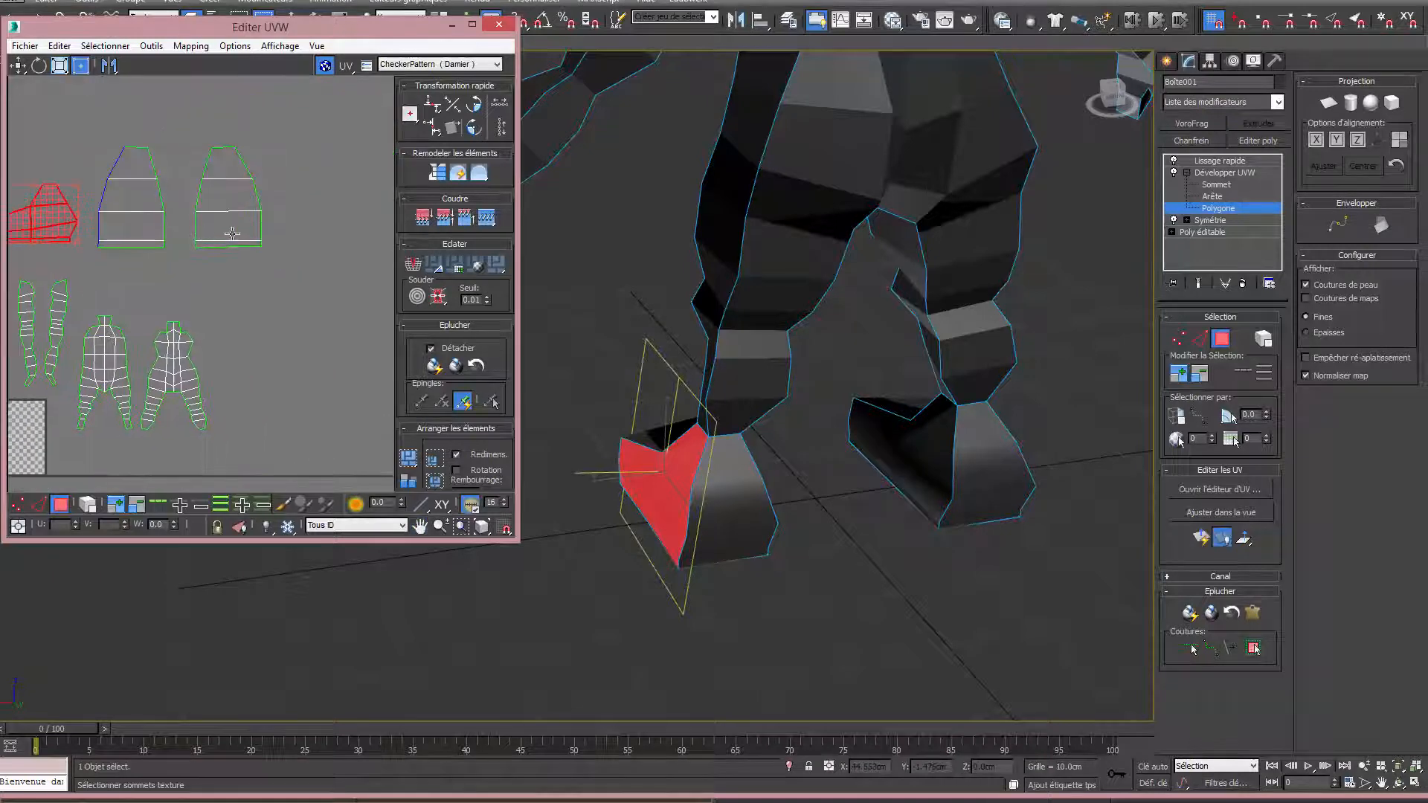
Turn on element selection, move the whole right heel shell farther right to leave a gap, and deselect it.
click(235, 238)
click(87, 506)
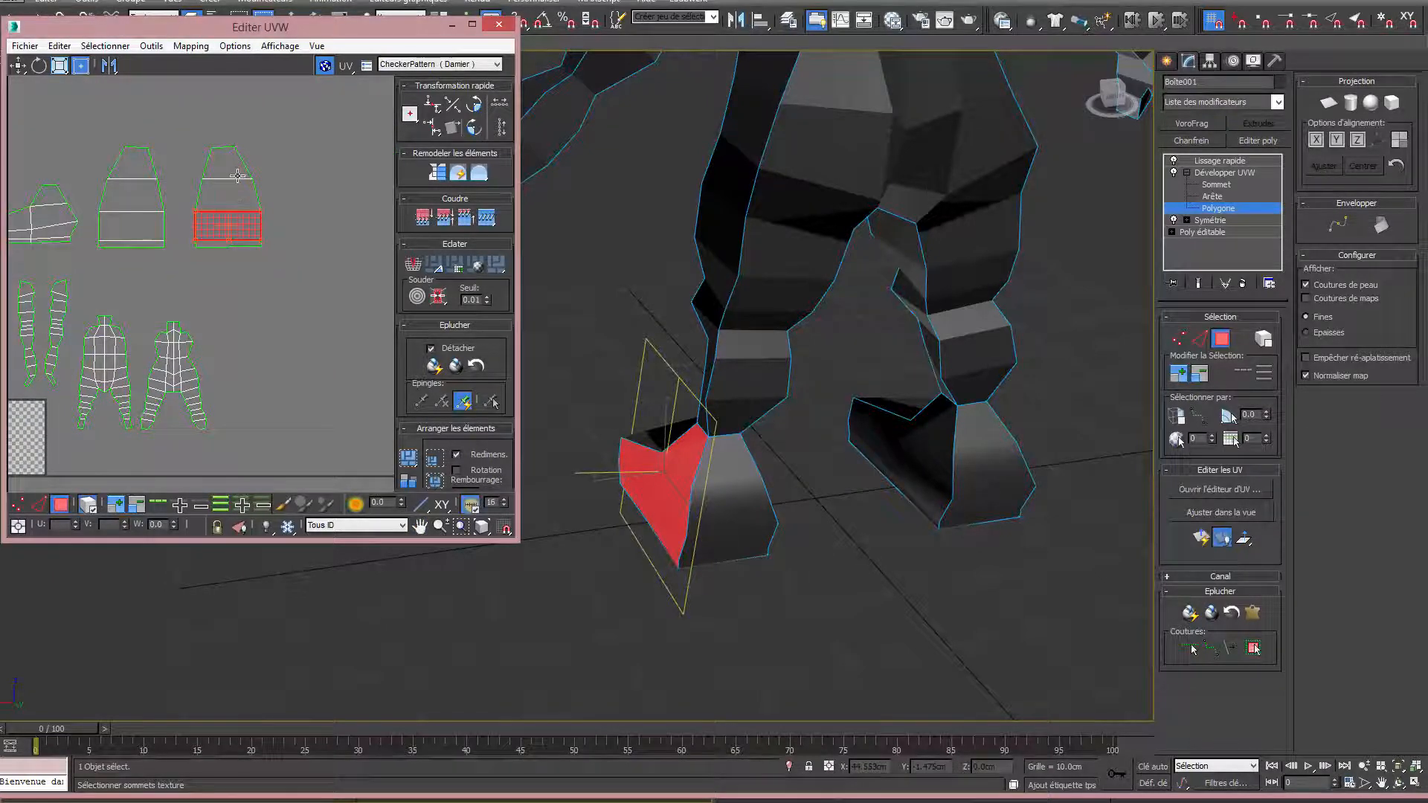
click(227, 221)
drag(227, 221, 370, 220)
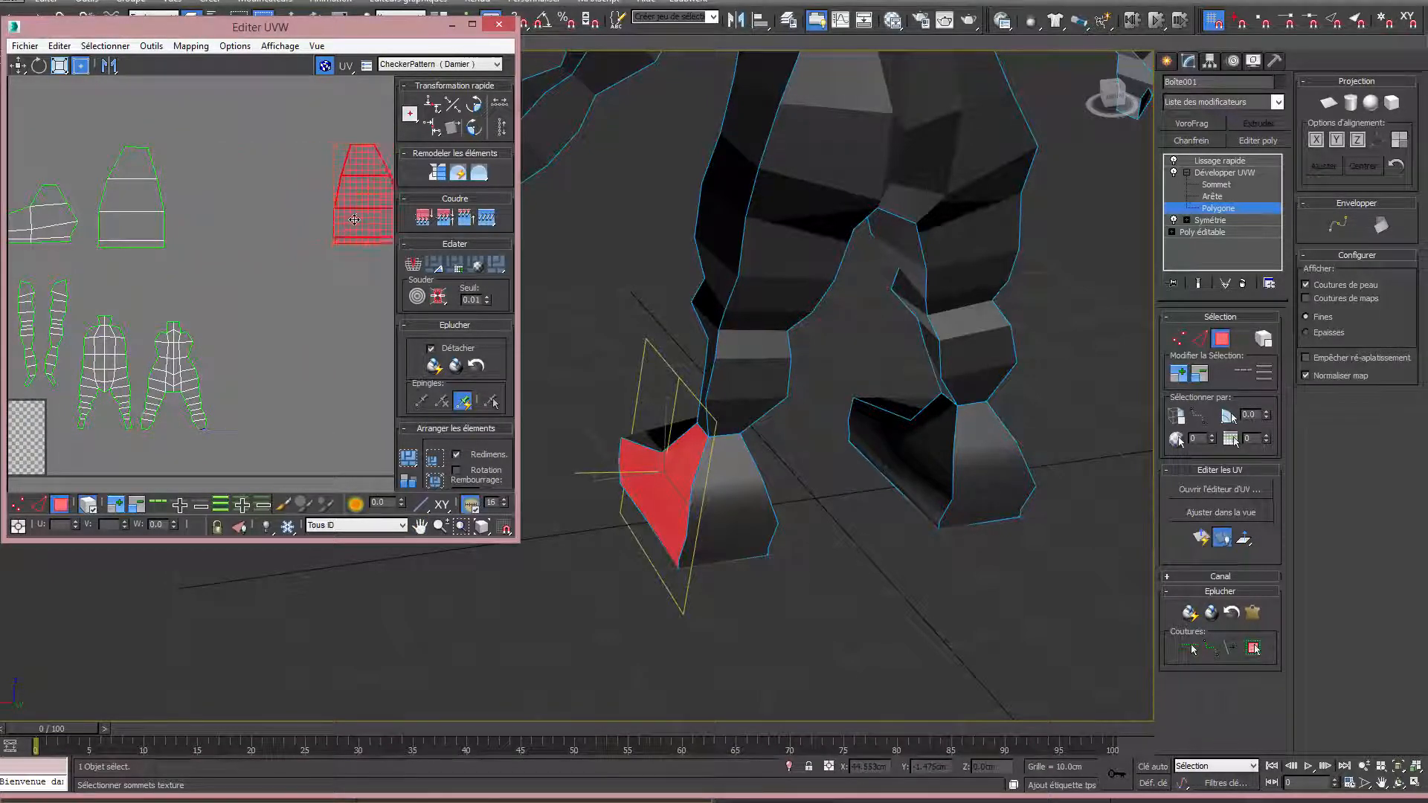
scroll(260, 238, down, 3)
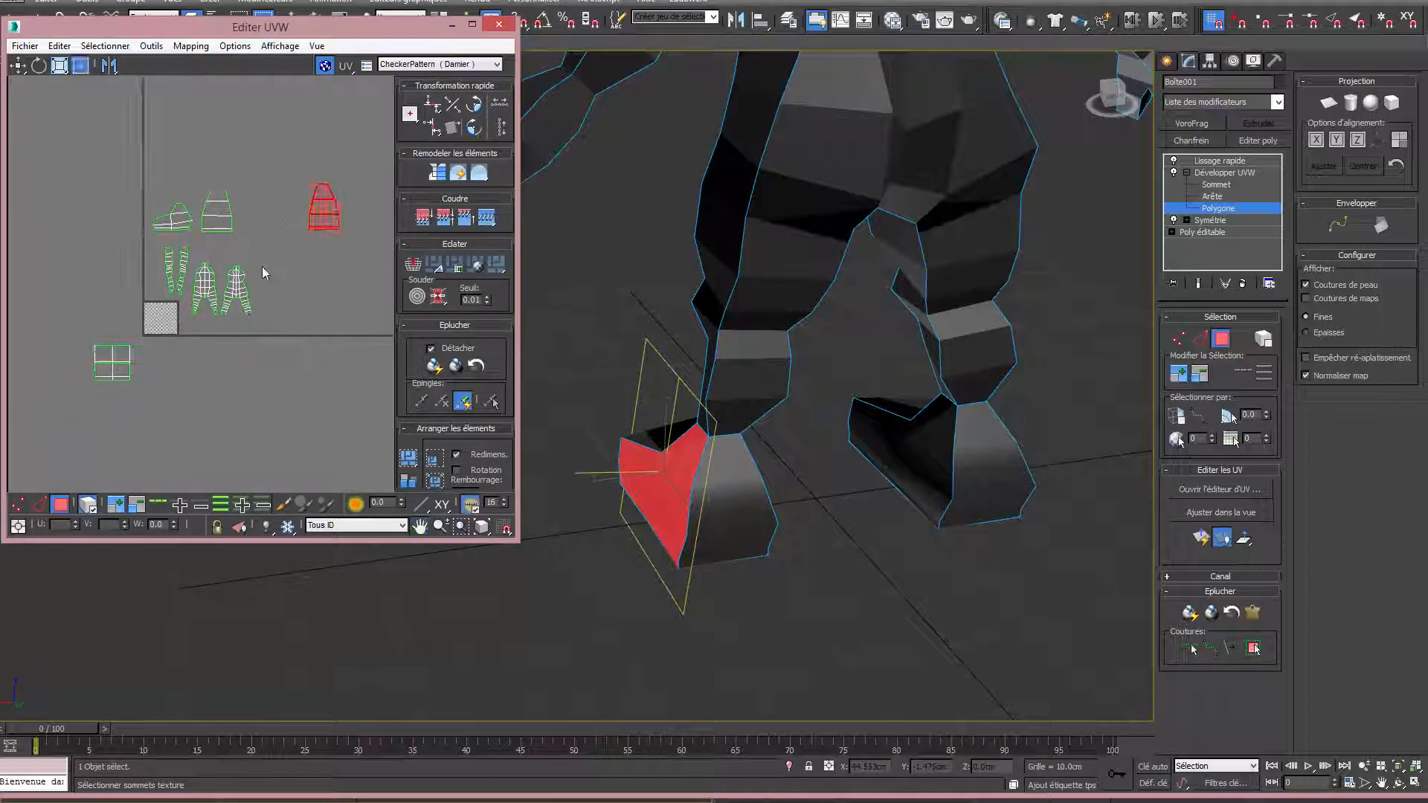
click(280, 239)
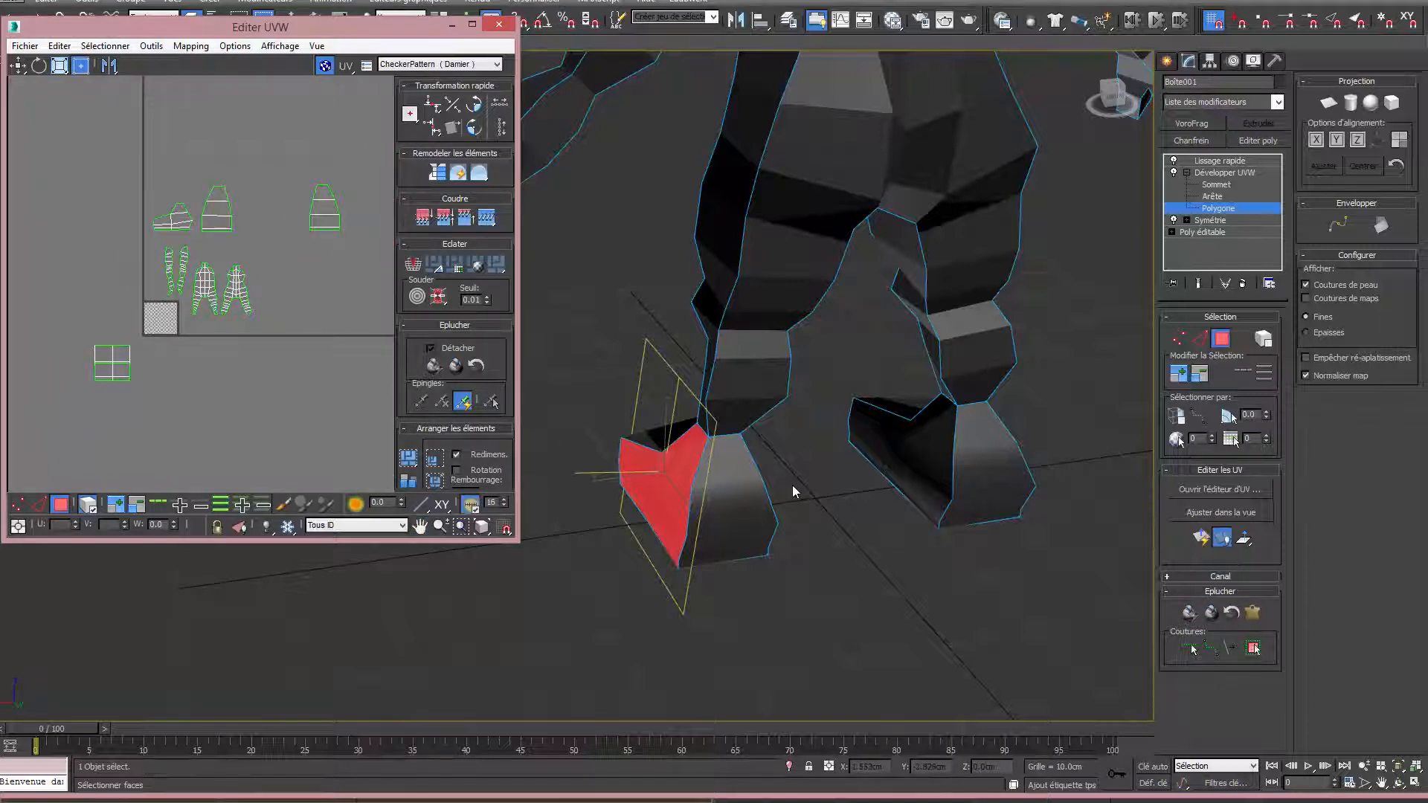
Select a polygon on the inner side of the left foot and expand the selection to the seams.
click(846, 455)
alt+middle_drag(846, 455, 750, 431)
click(747, 428)
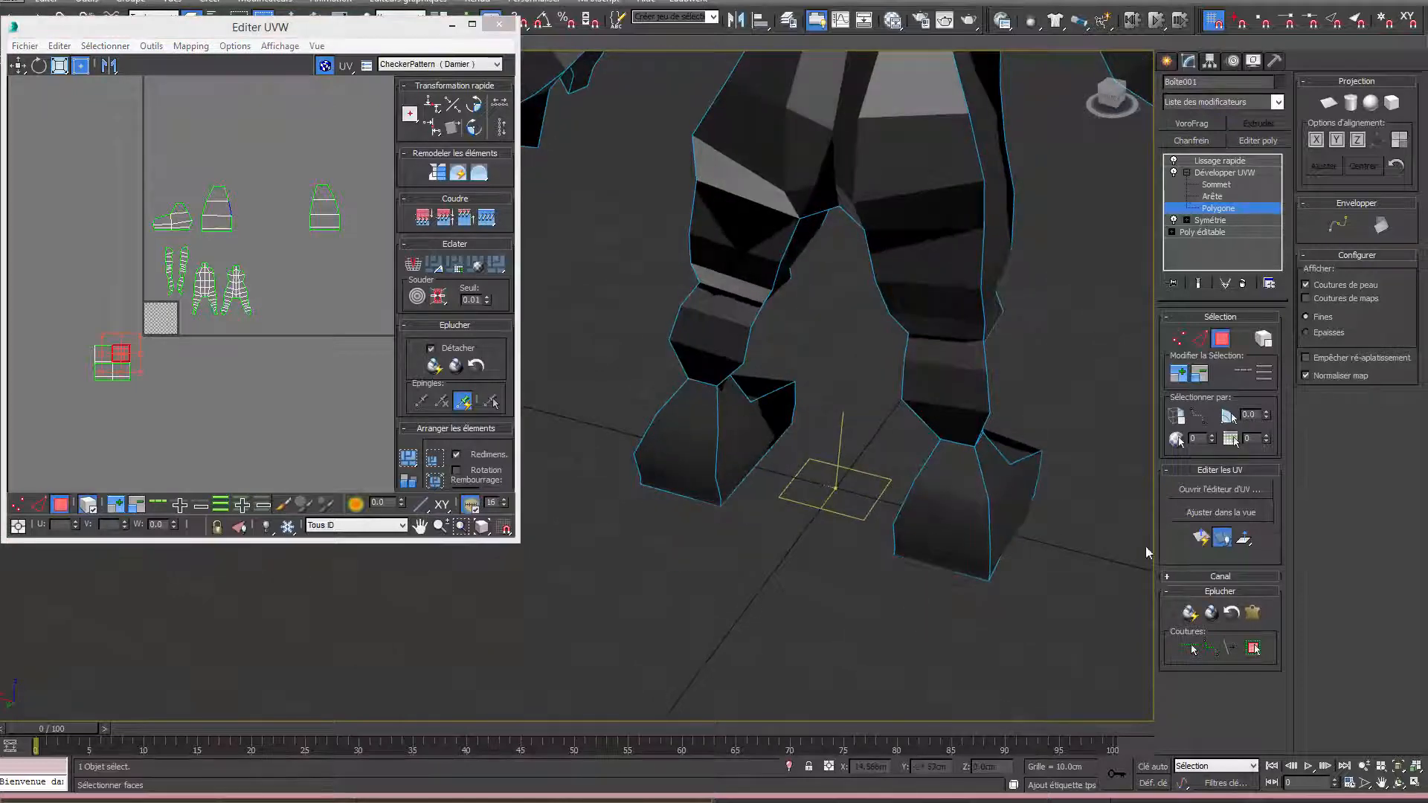
click(1253, 649)
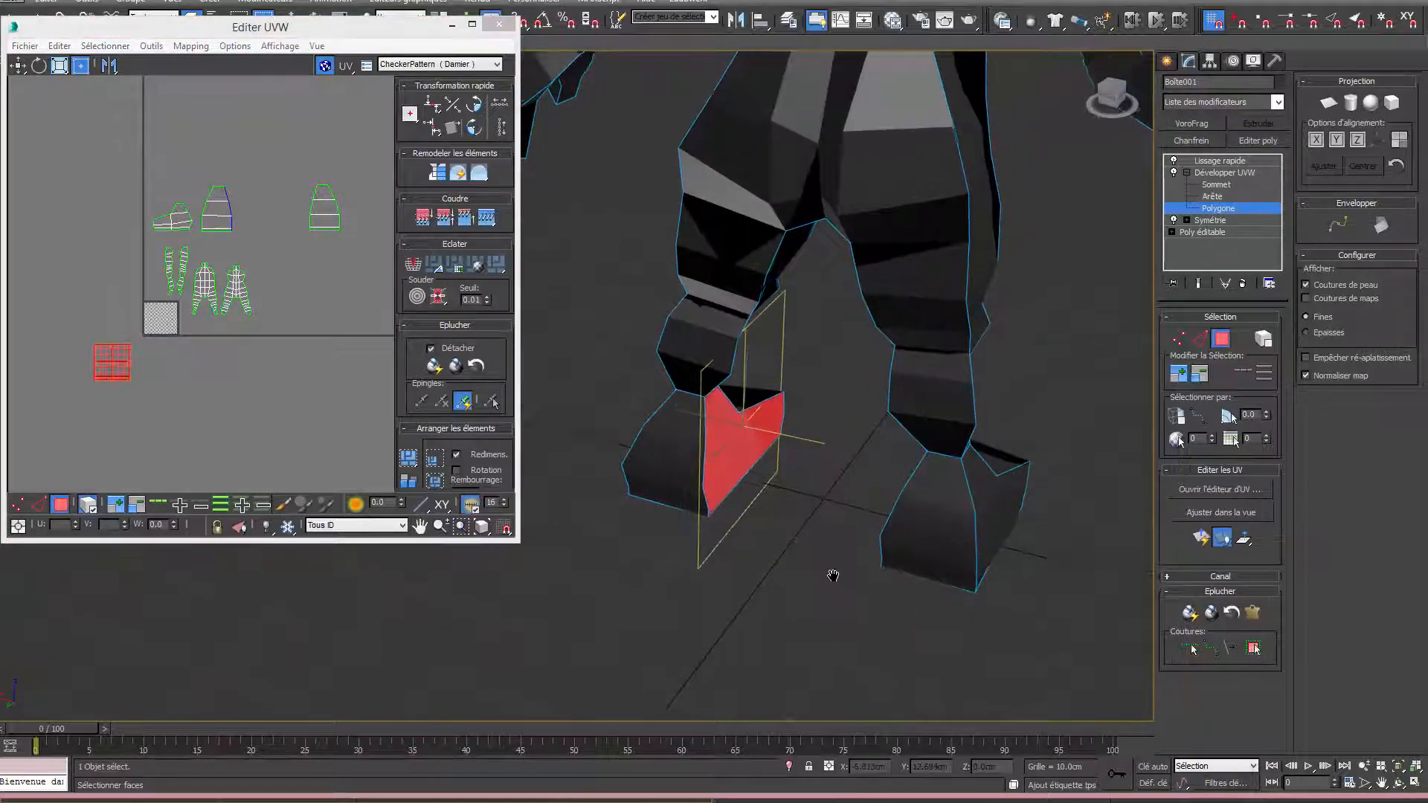
Pelt-map and relax the left foot's inner side shell, commit it, and move it to the right of the left heel shell.
click(1251, 616)
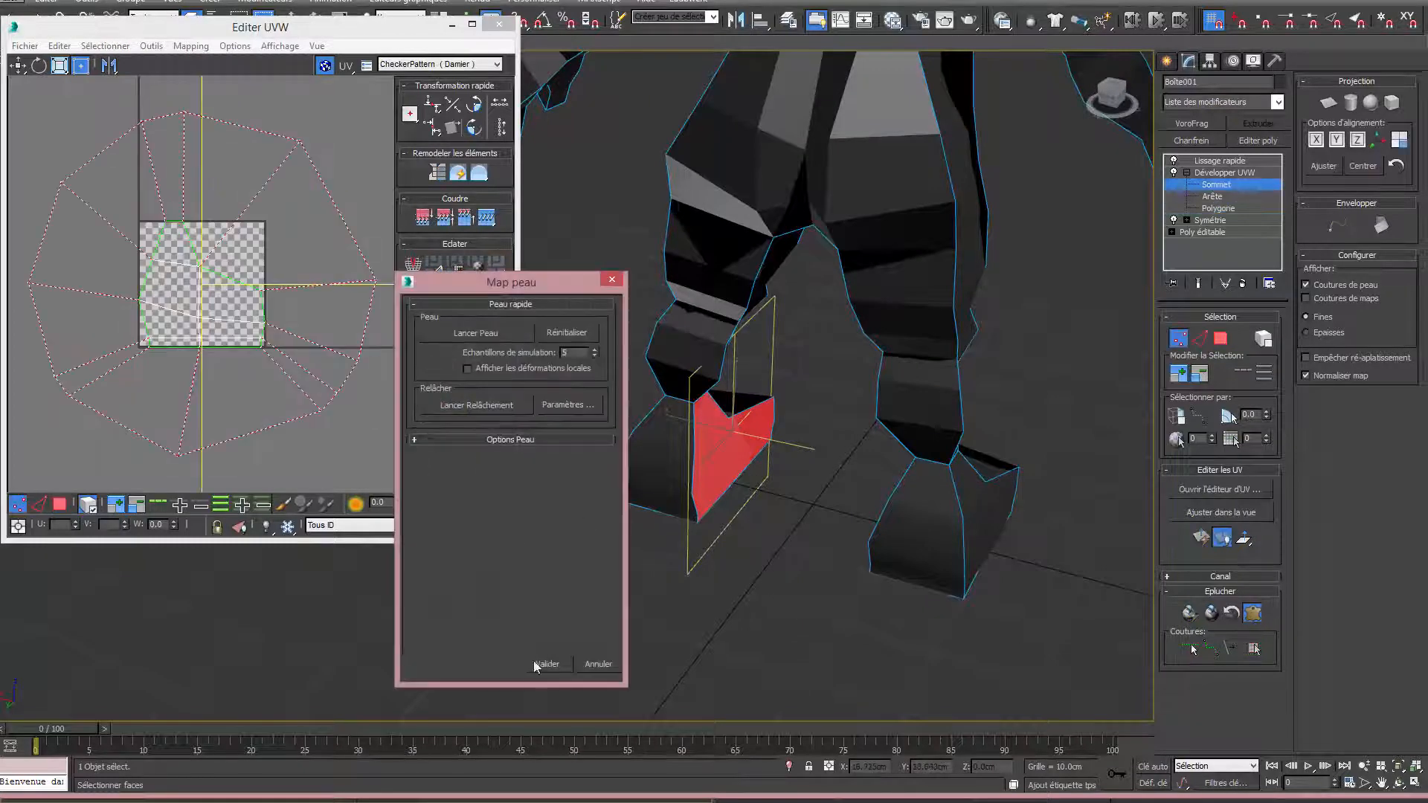
click(480, 408)
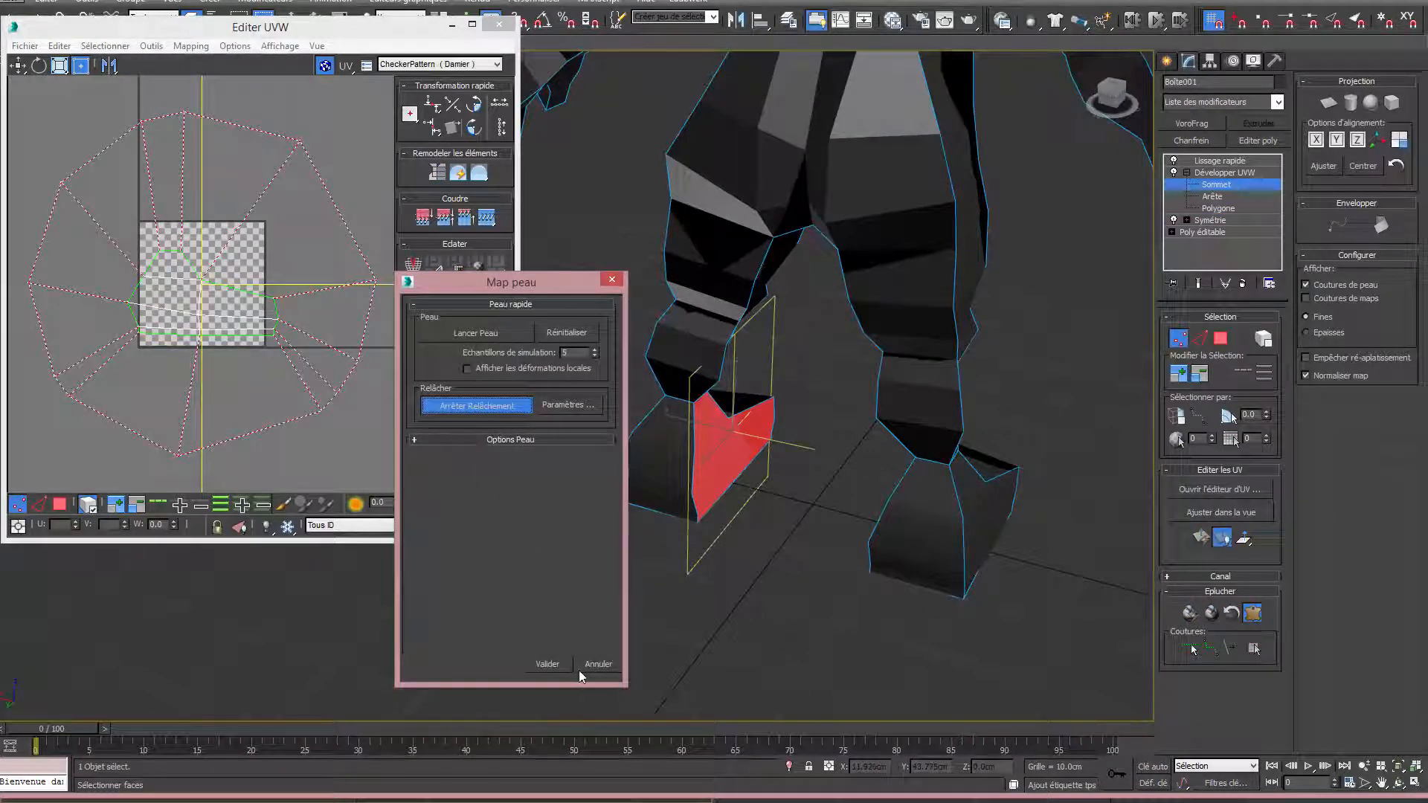
click(549, 665)
scroll(184, 401, down, 3)
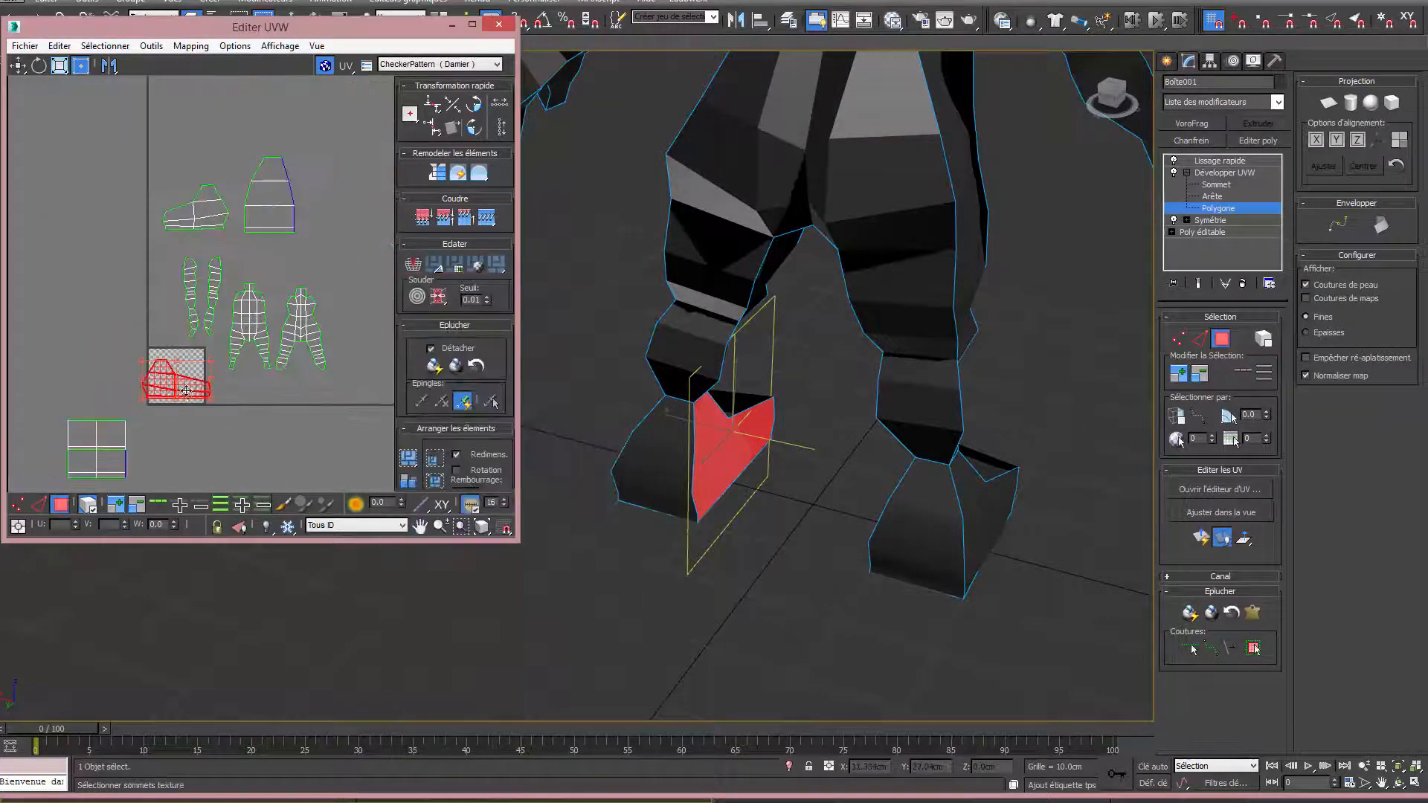
drag(185, 384, 355, 207)
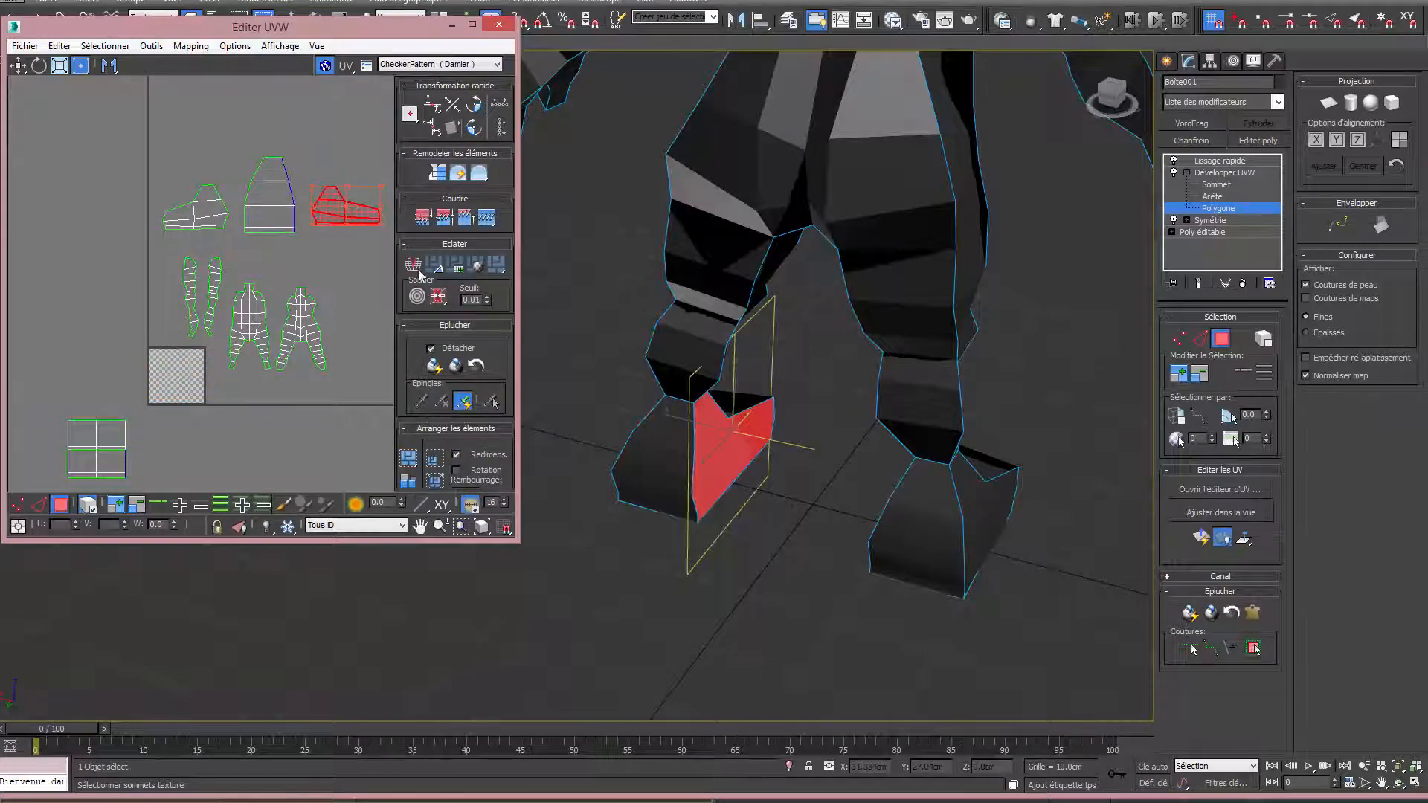
Quick-peel the left foot's sole out to its seams and move the resulting shell above the left heel shell.
alt+middle_drag(756, 488, 688, 417)
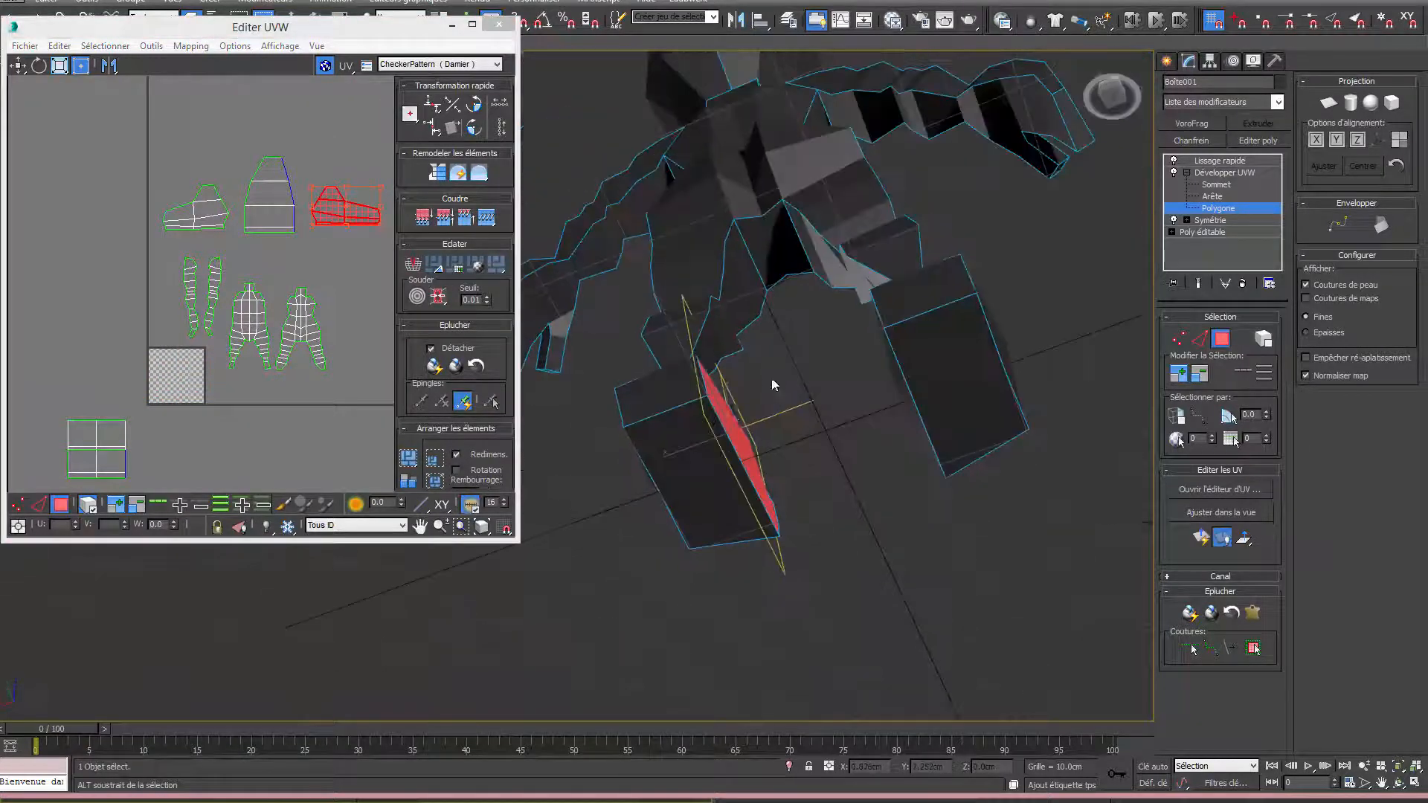
click(692, 421)
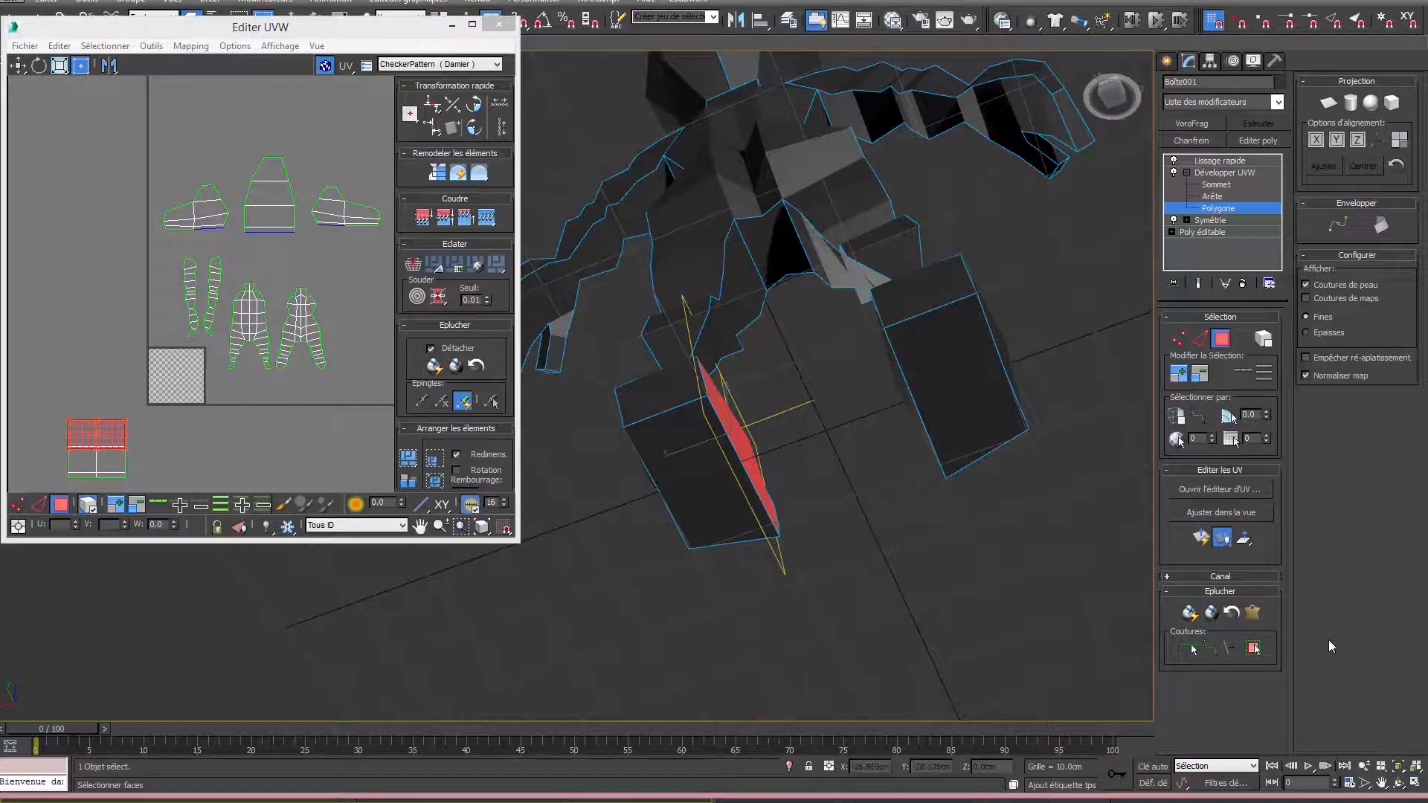
click(1254, 648)
alt+middle_drag(910, 576, 880, 587)
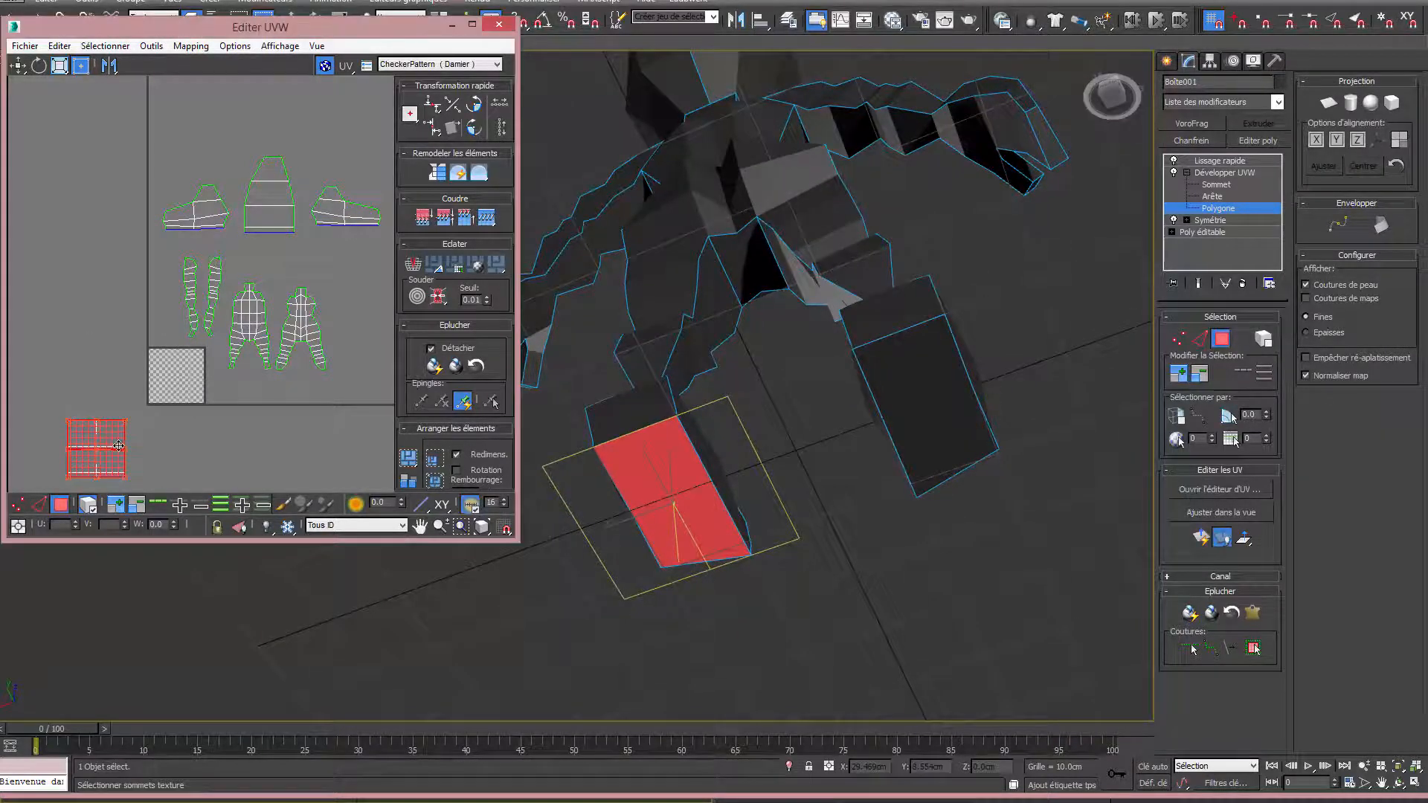
click(1190, 612)
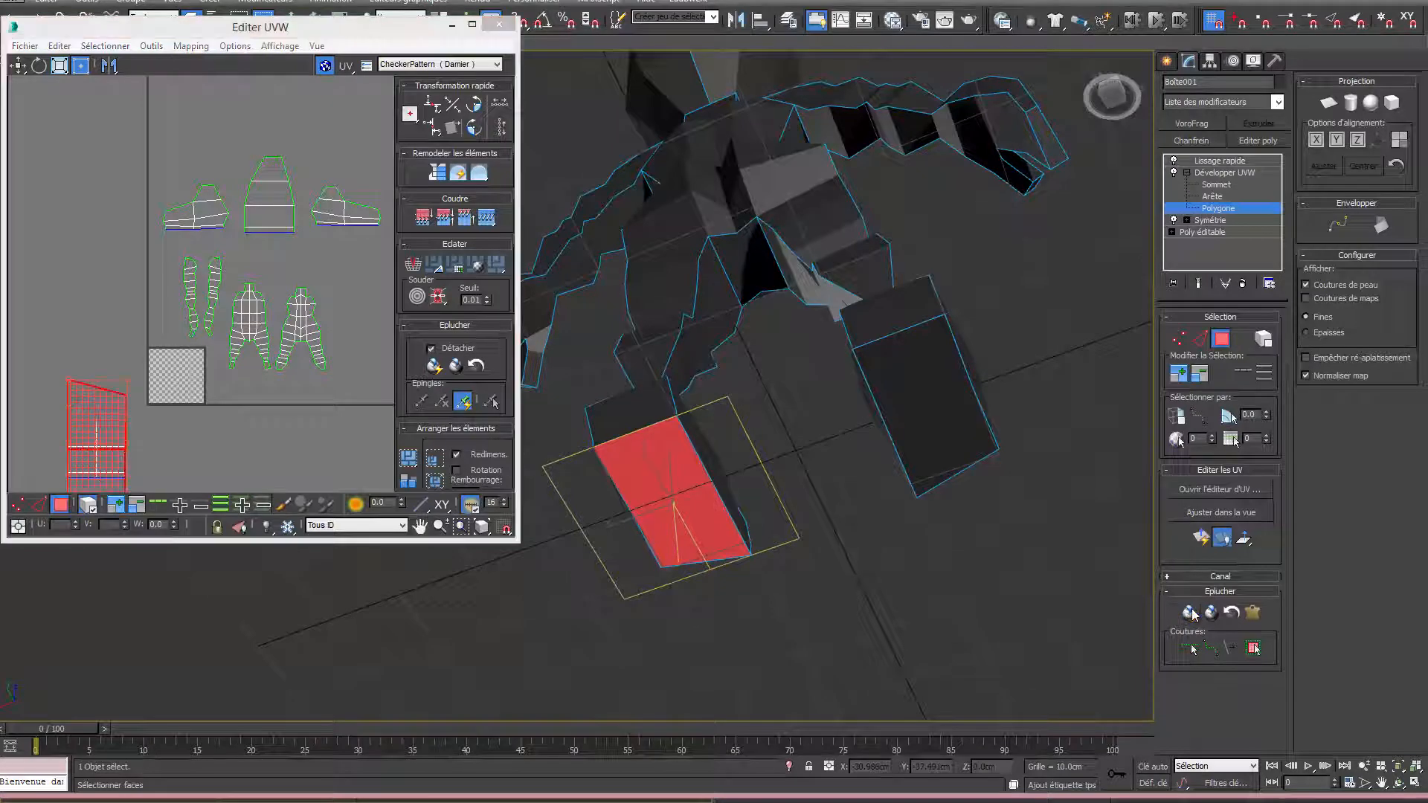
scroll(105, 424, down, 2)
drag(105, 423, 246, 139)
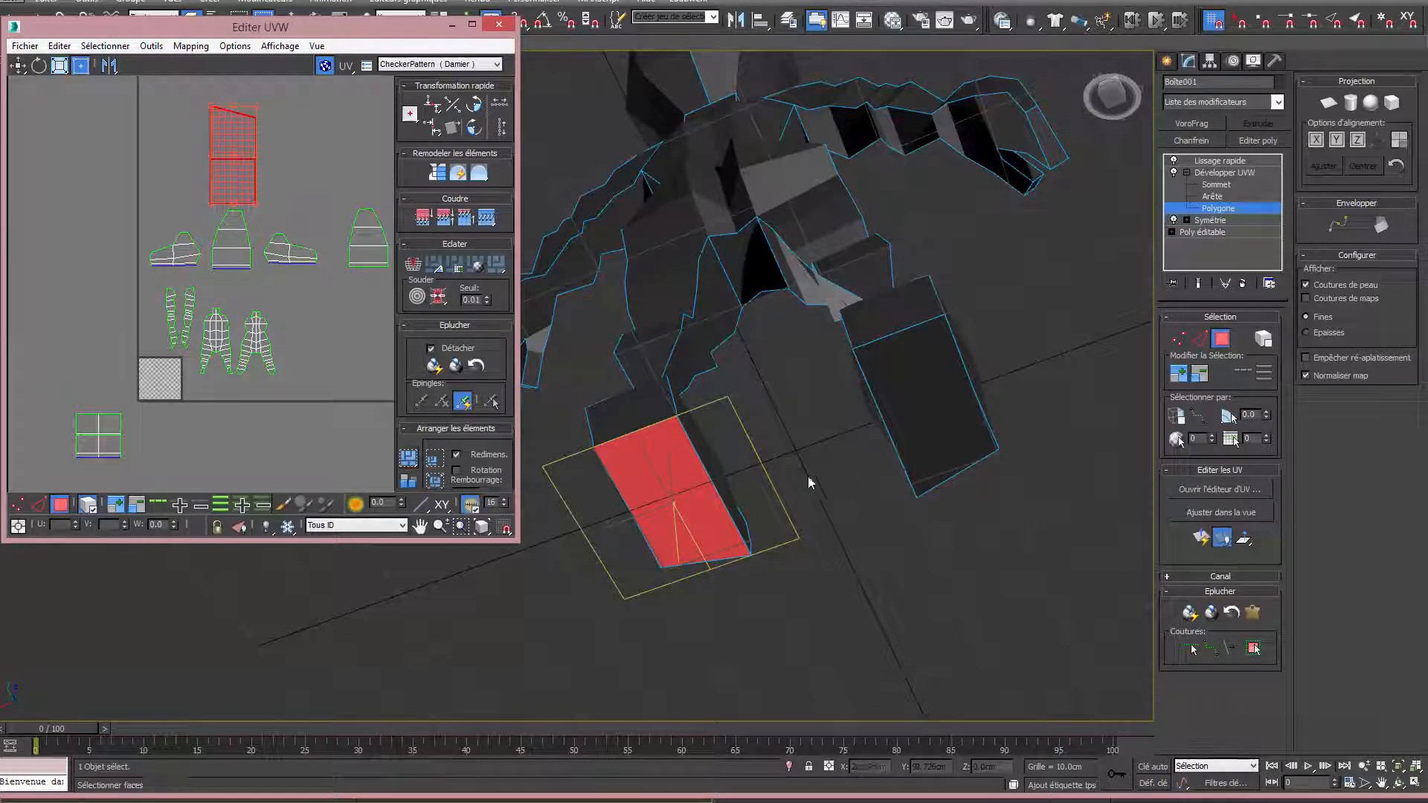
Select the top of the left foot out to its seams, pelt-map it, relax it and commit the result.
alt+middle_drag(808, 476, 656, 476)
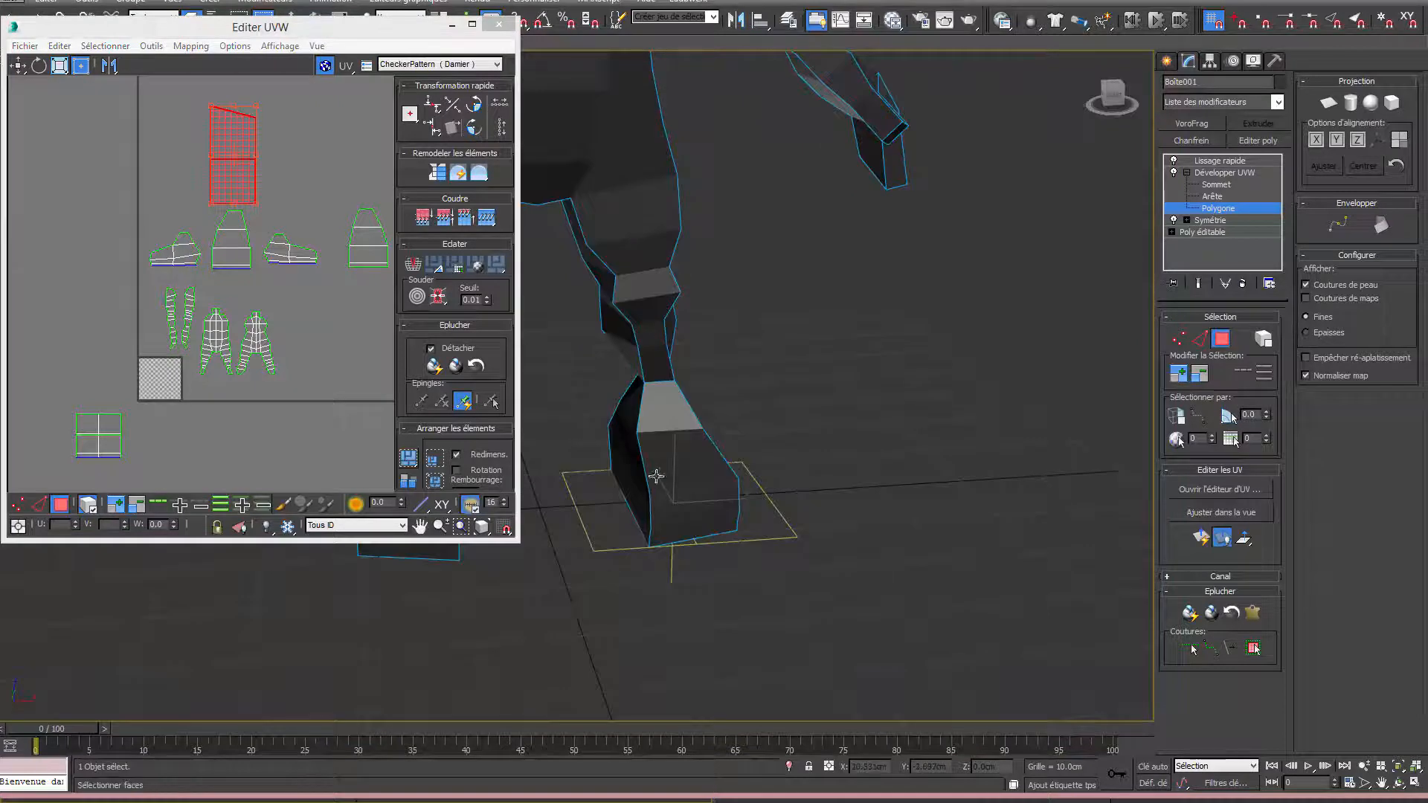
click(683, 445)
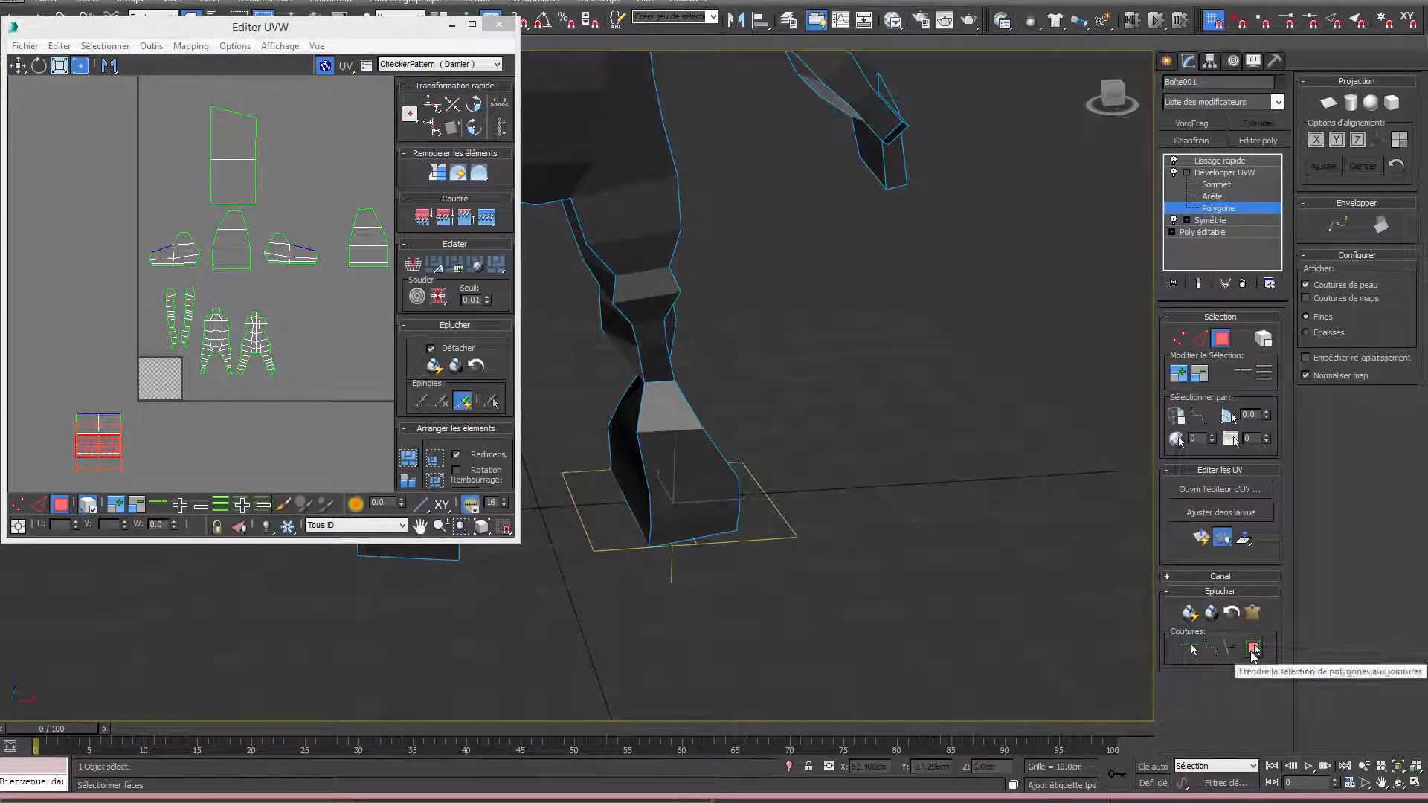
click(1254, 648)
click(1253, 612)
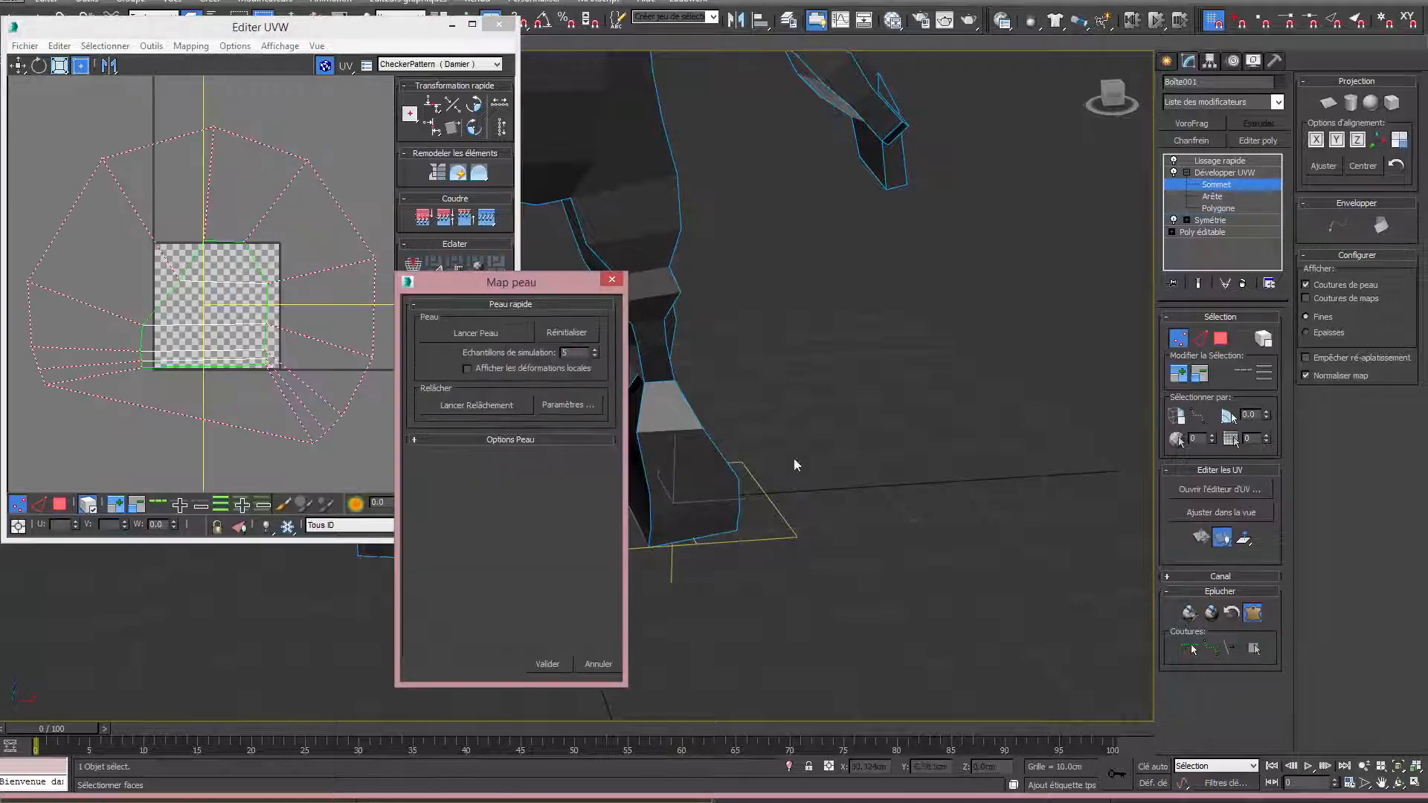
click(465, 338)
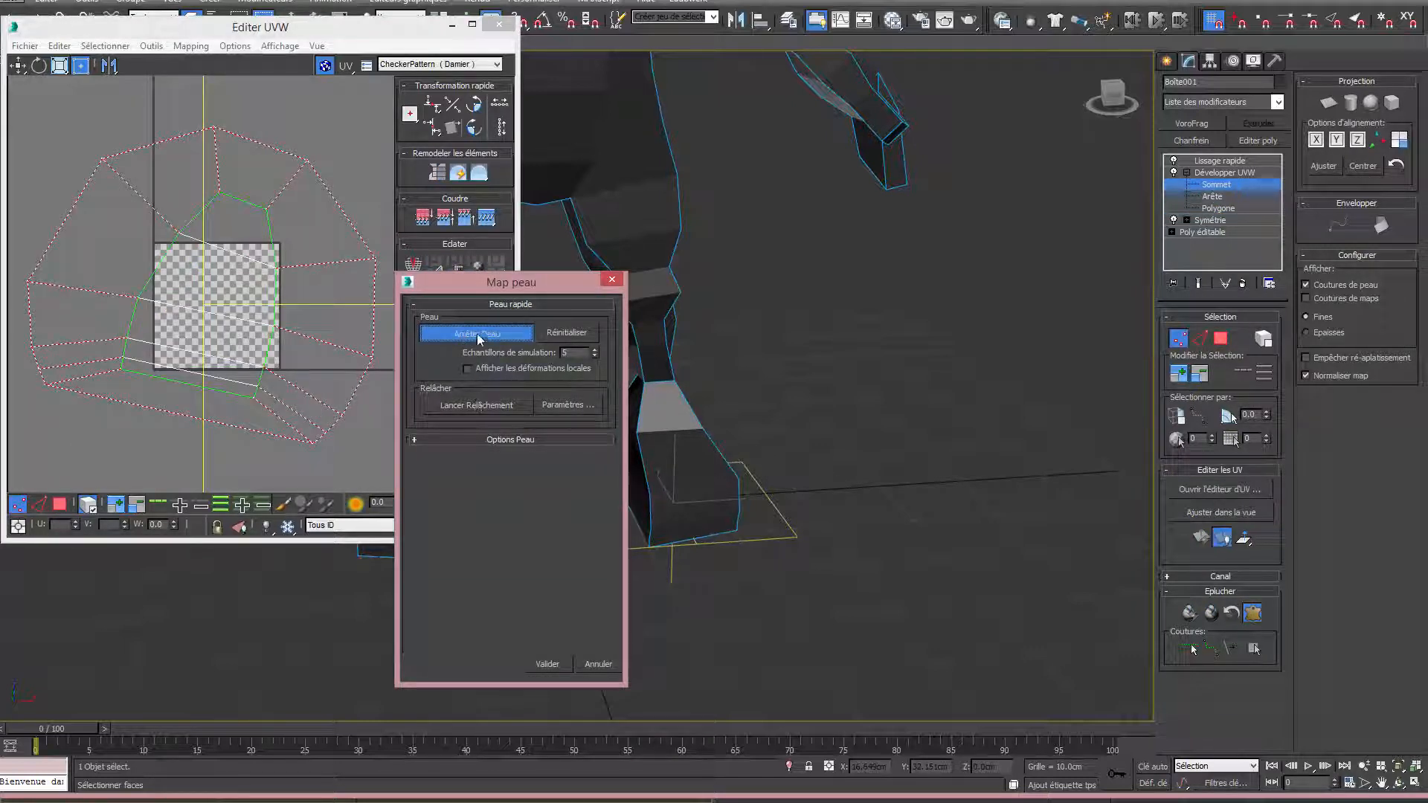
click(478, 336)
click(474, 406)
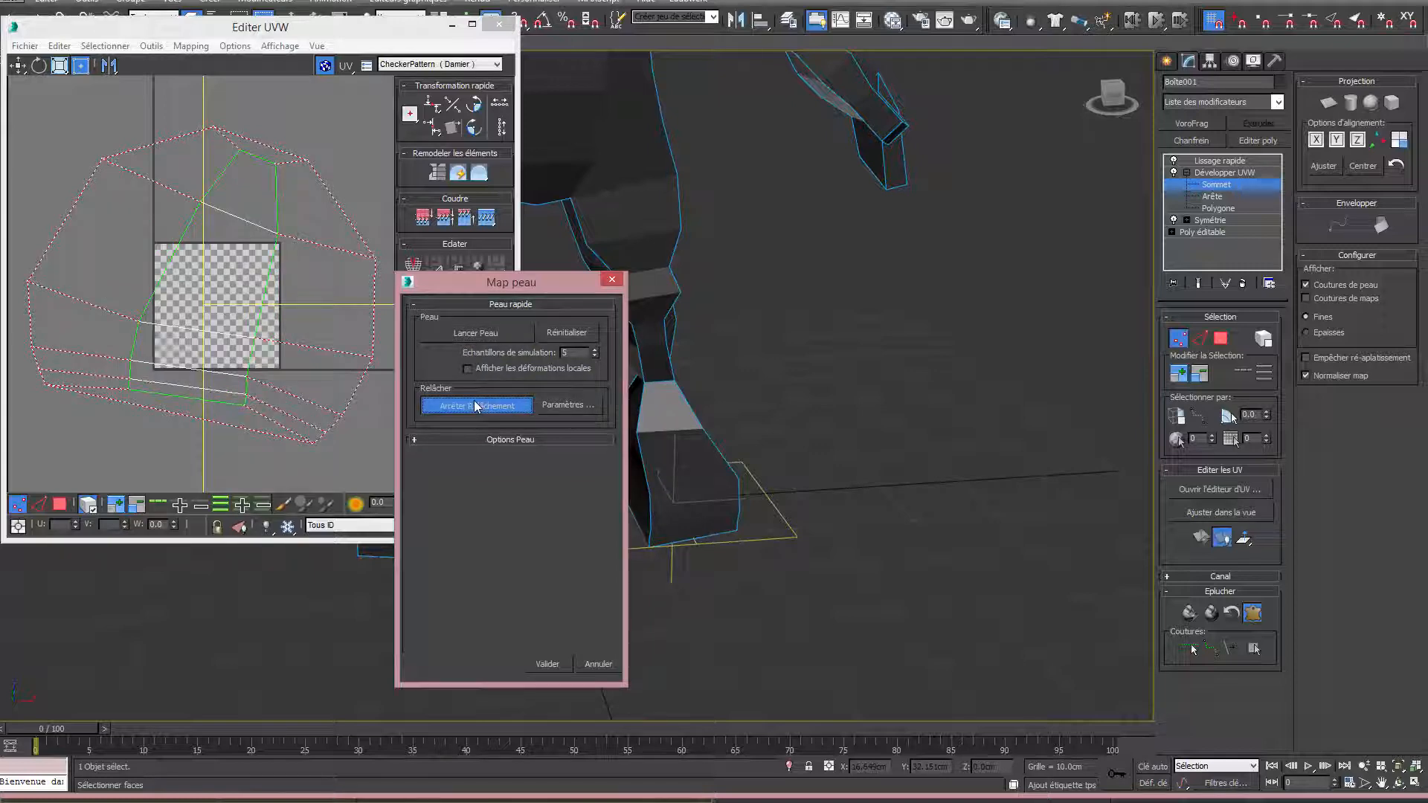
click(547, 665)
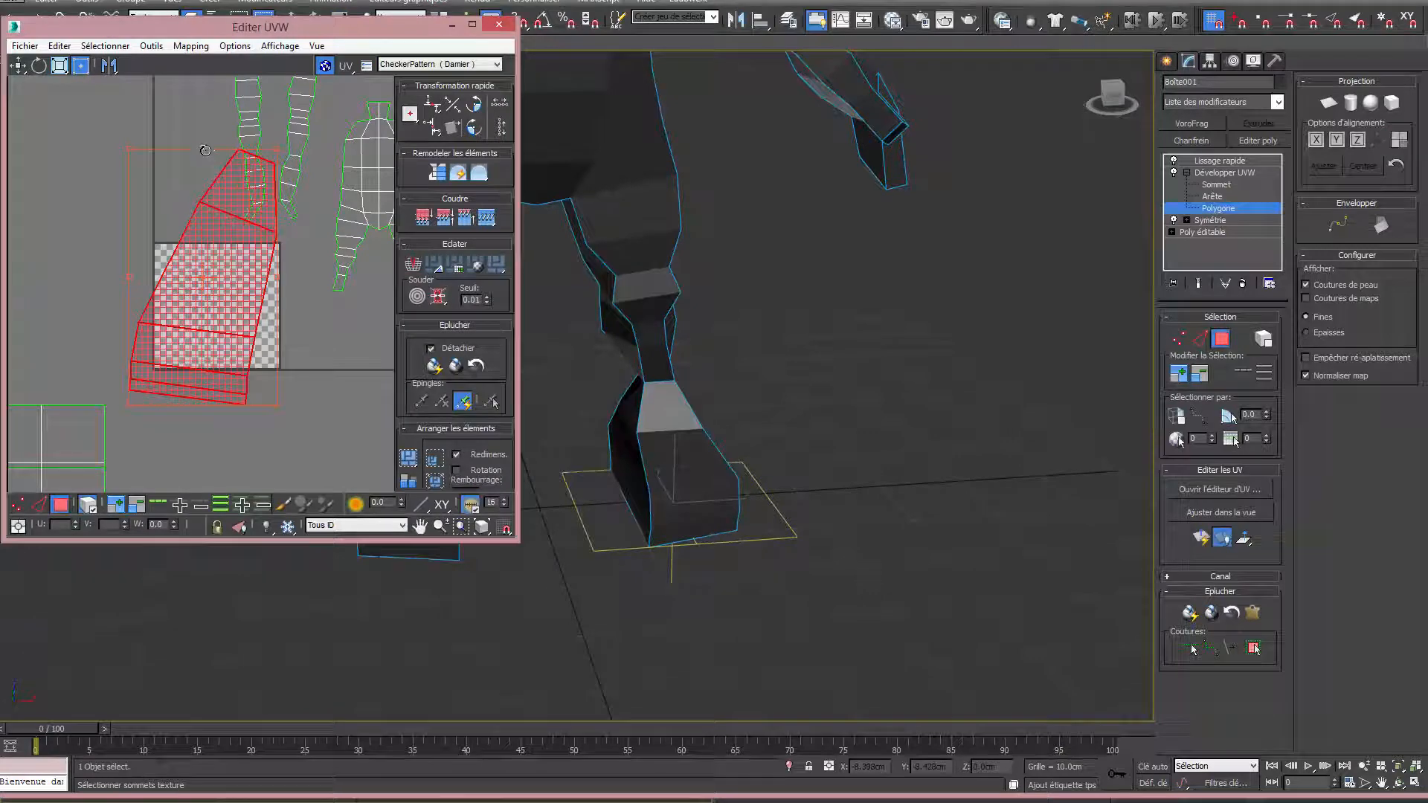
Rotate the left foot's top shell upright and move it beside the left sole shell, above the outer side shell.
drag(212, 151, 181, 148)
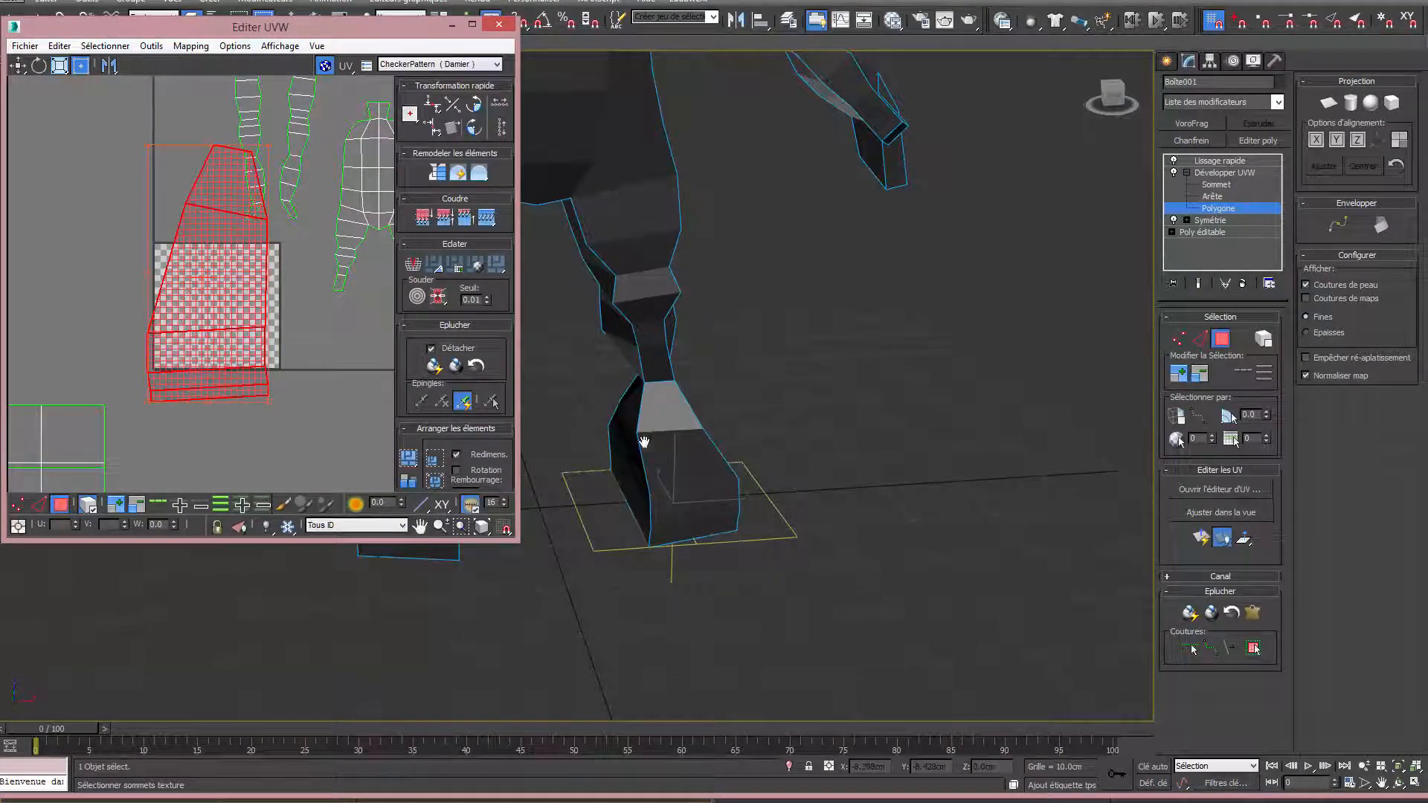
middle_drag(645, 443, 931, 457)
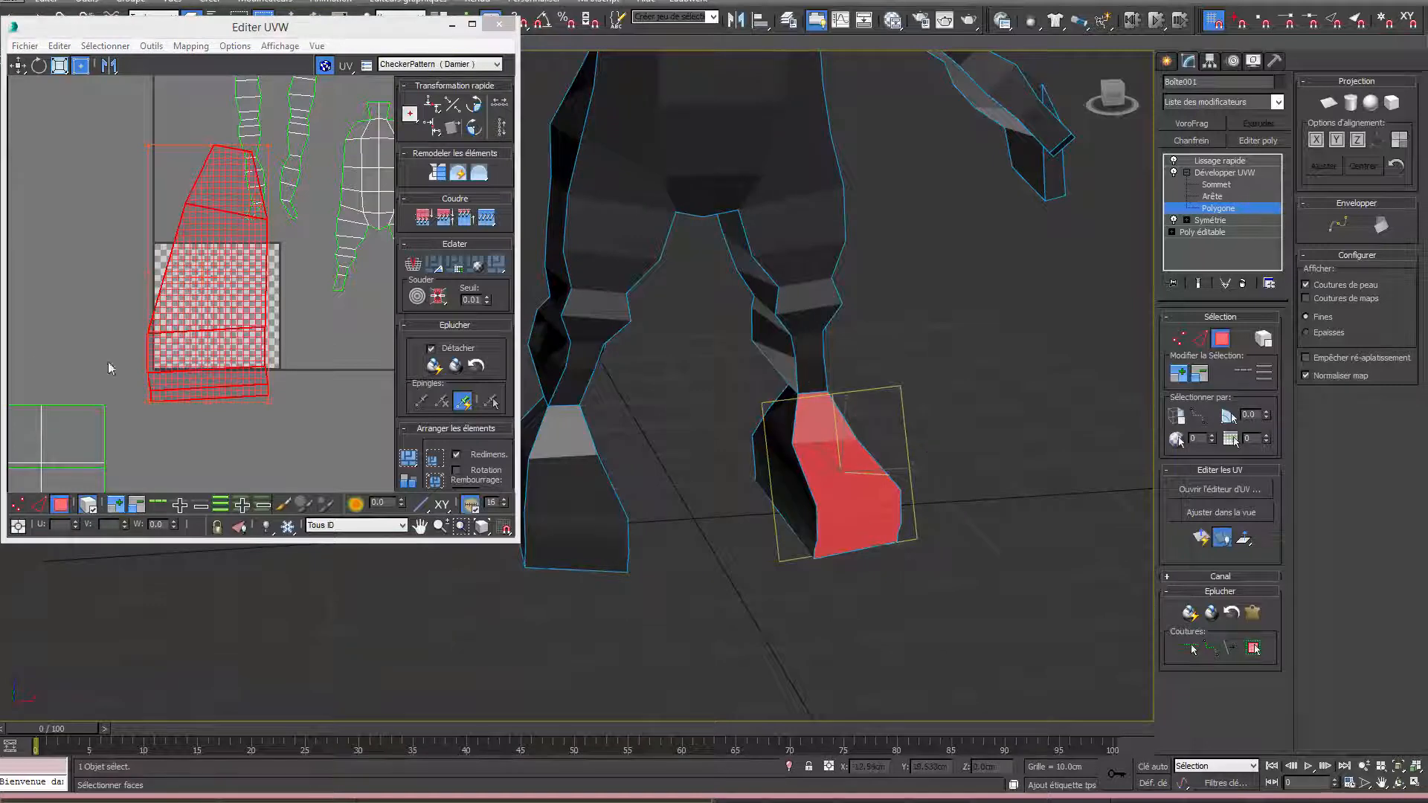
scroll(186, 335, down, 5)
scroll(208, 405, up, 2)
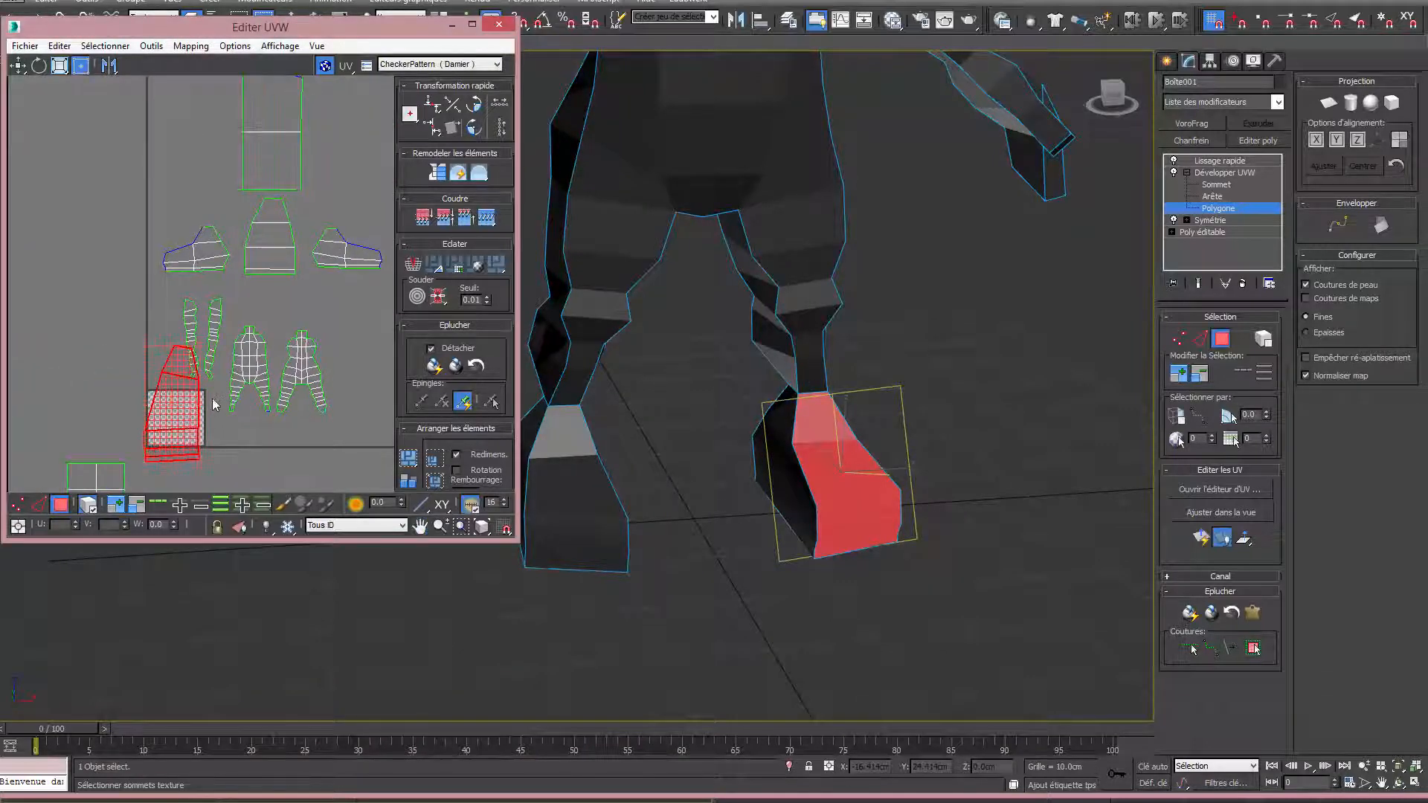
scroll(214, 404, down, 2)
drag(192, 402, 192, 243)
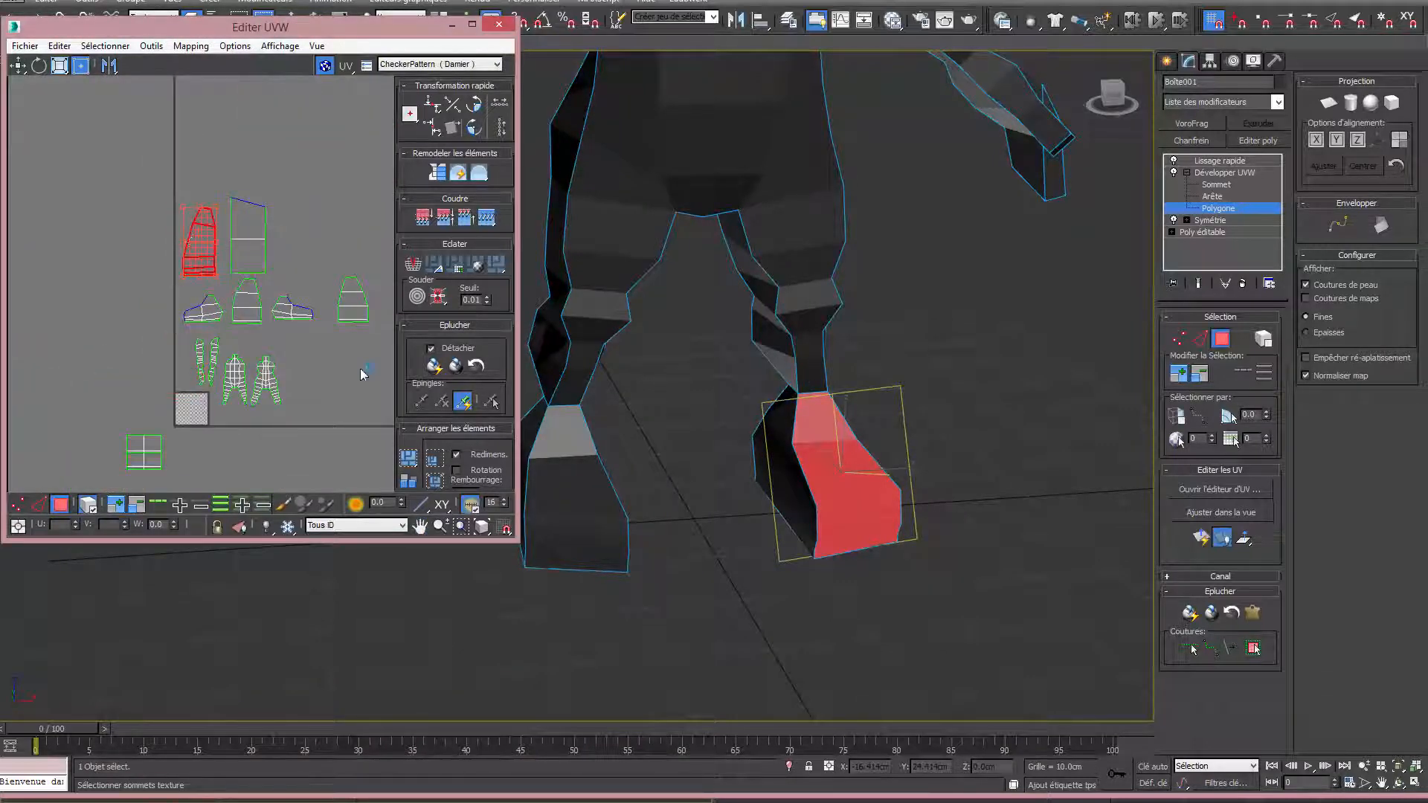
Select the top of the right foot out to its seams, pelt-map it, relax it and commit the result.
click(576, 476)
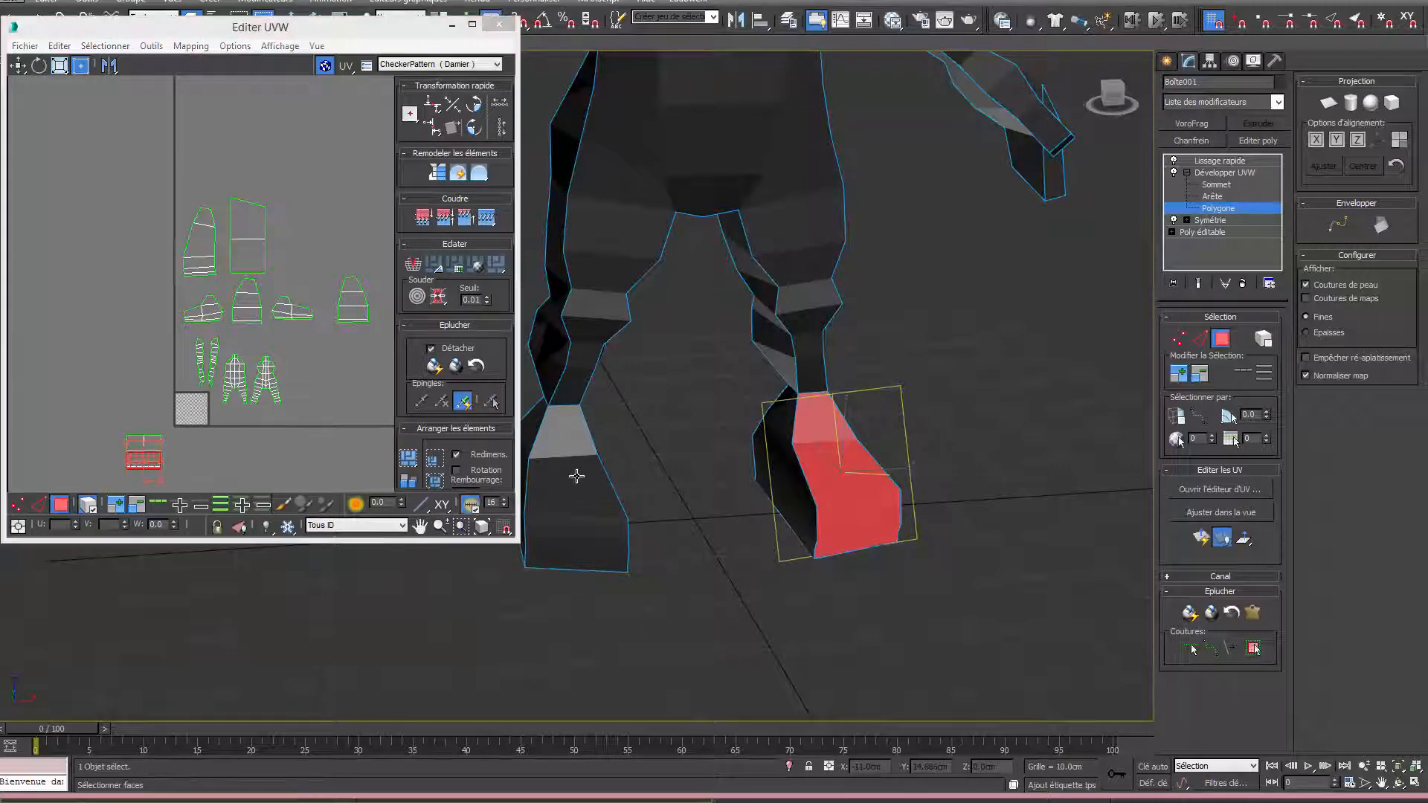
click(1255, 648)
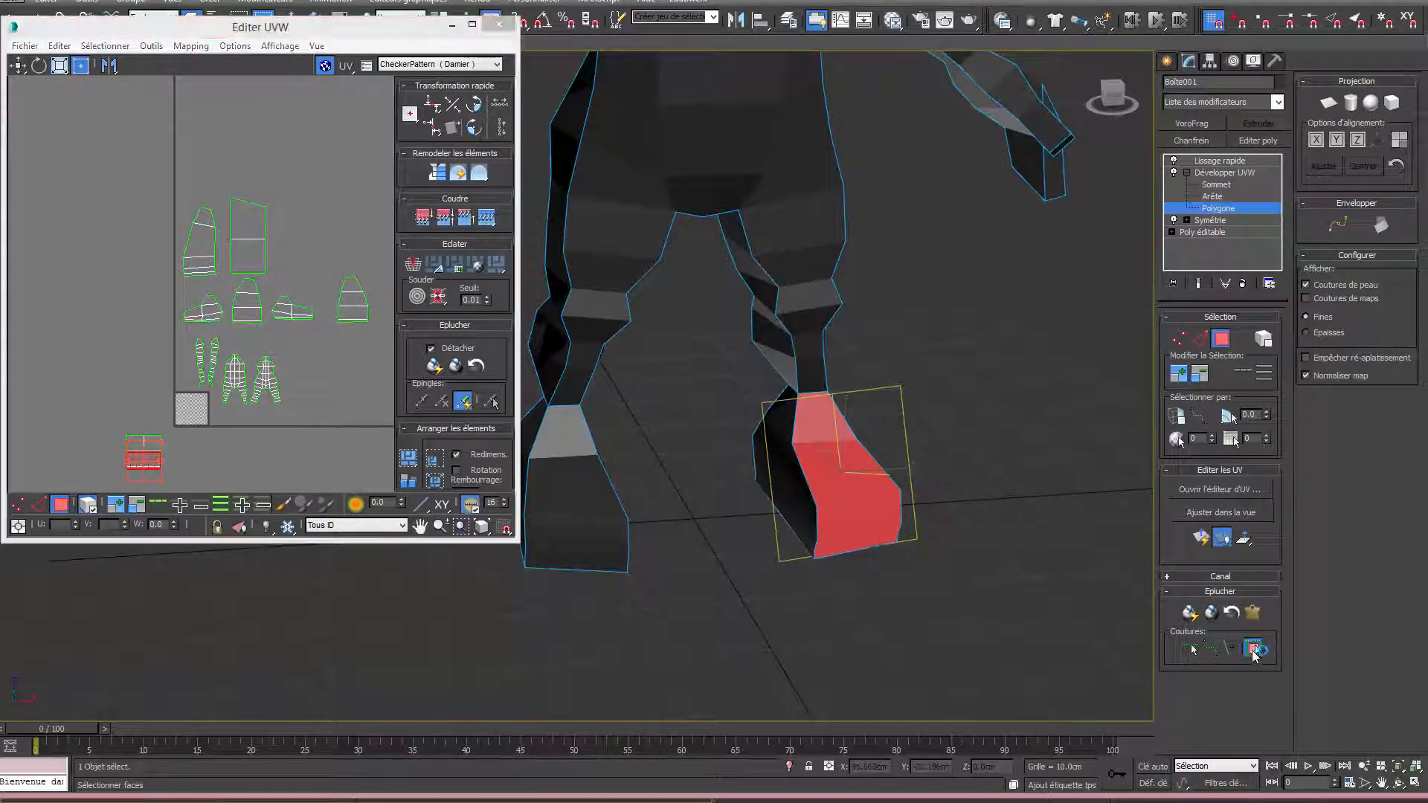
click(1254, 615)
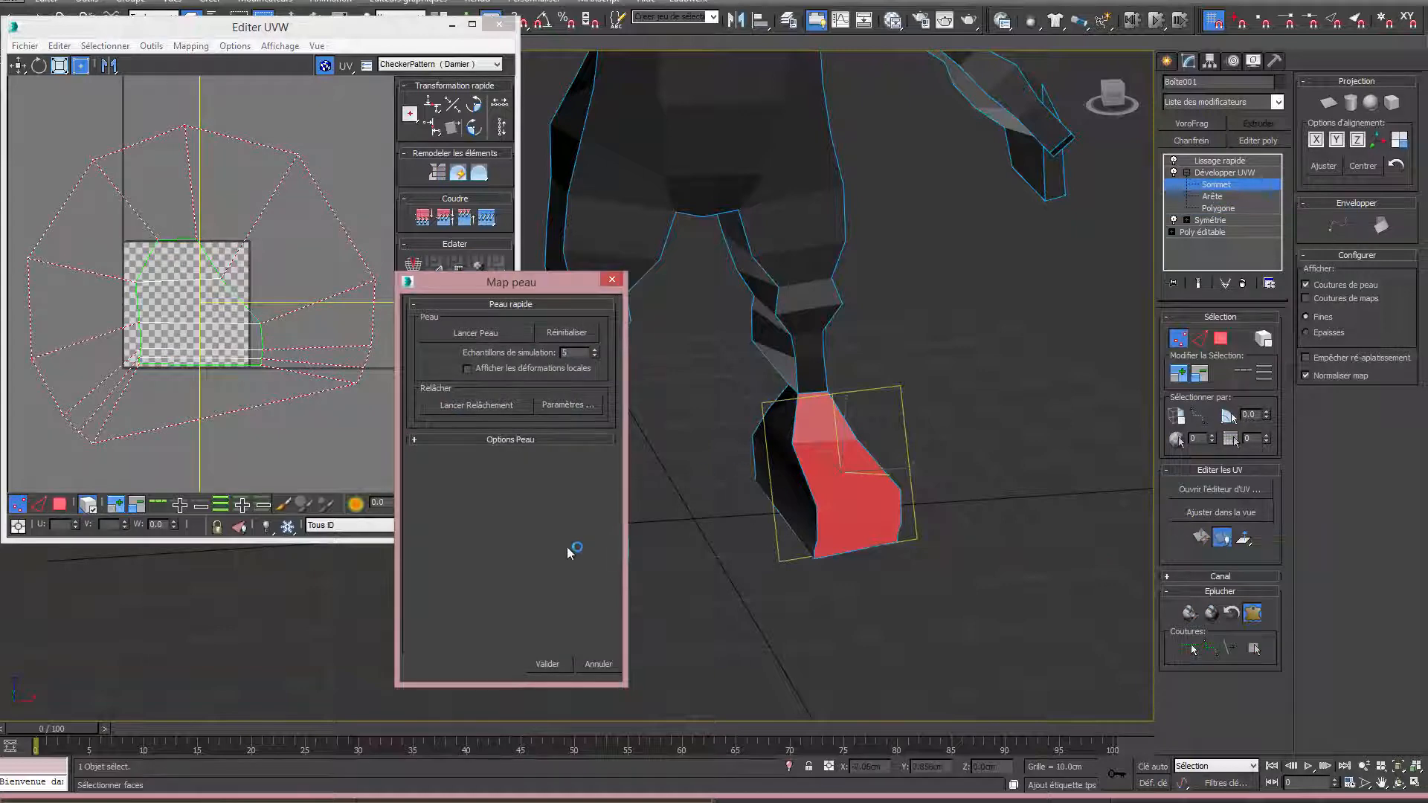
click(462, 406)
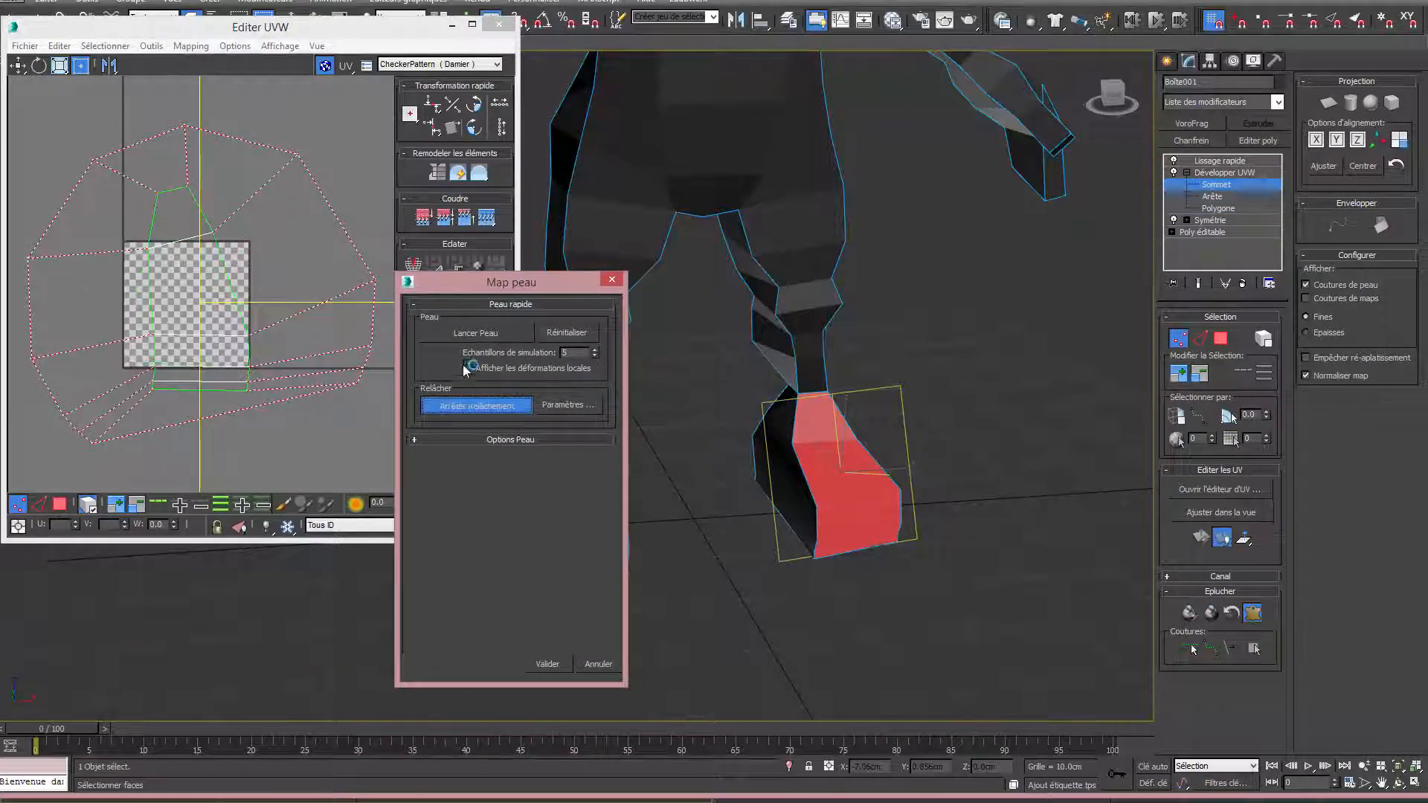
click(465, 338)
click(476, 405)
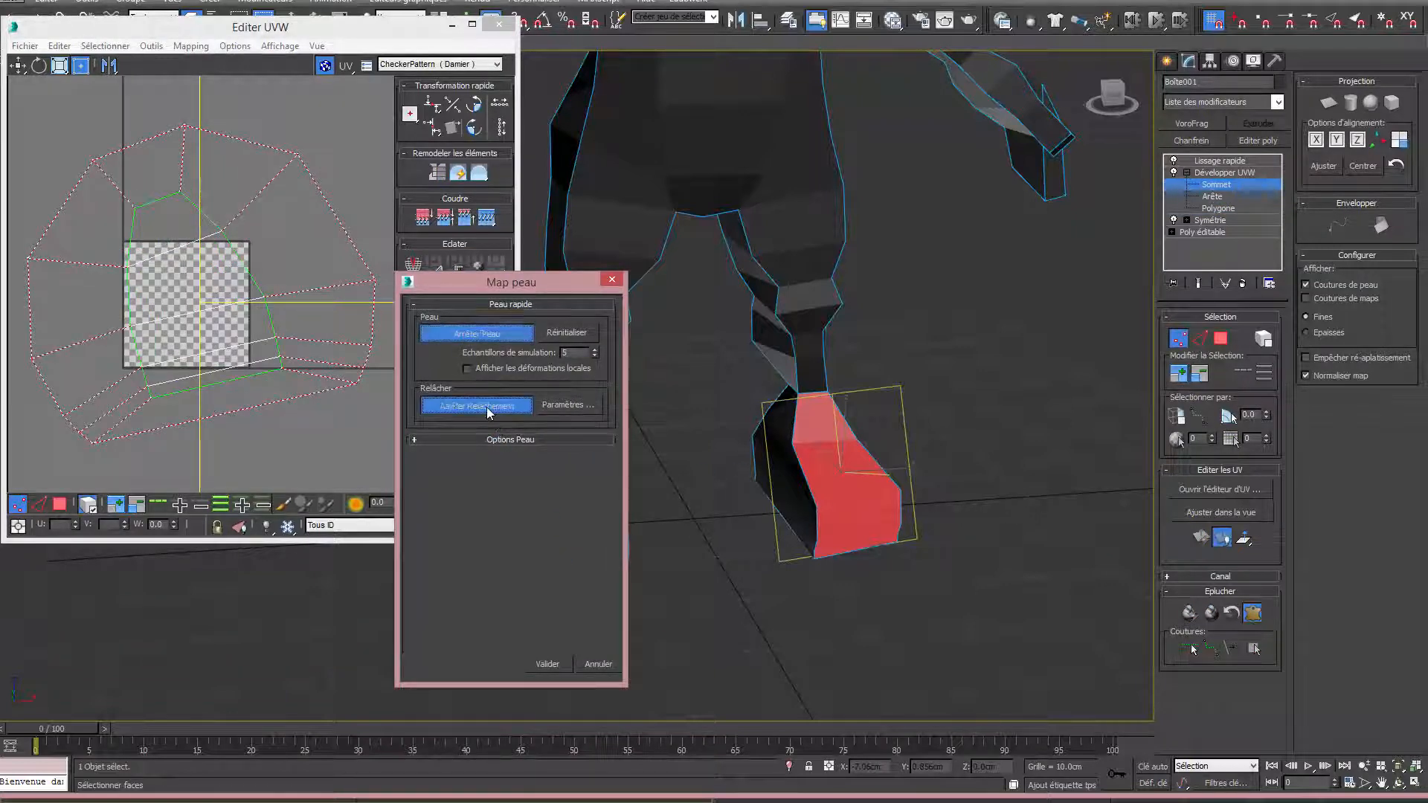
click(548, 663)
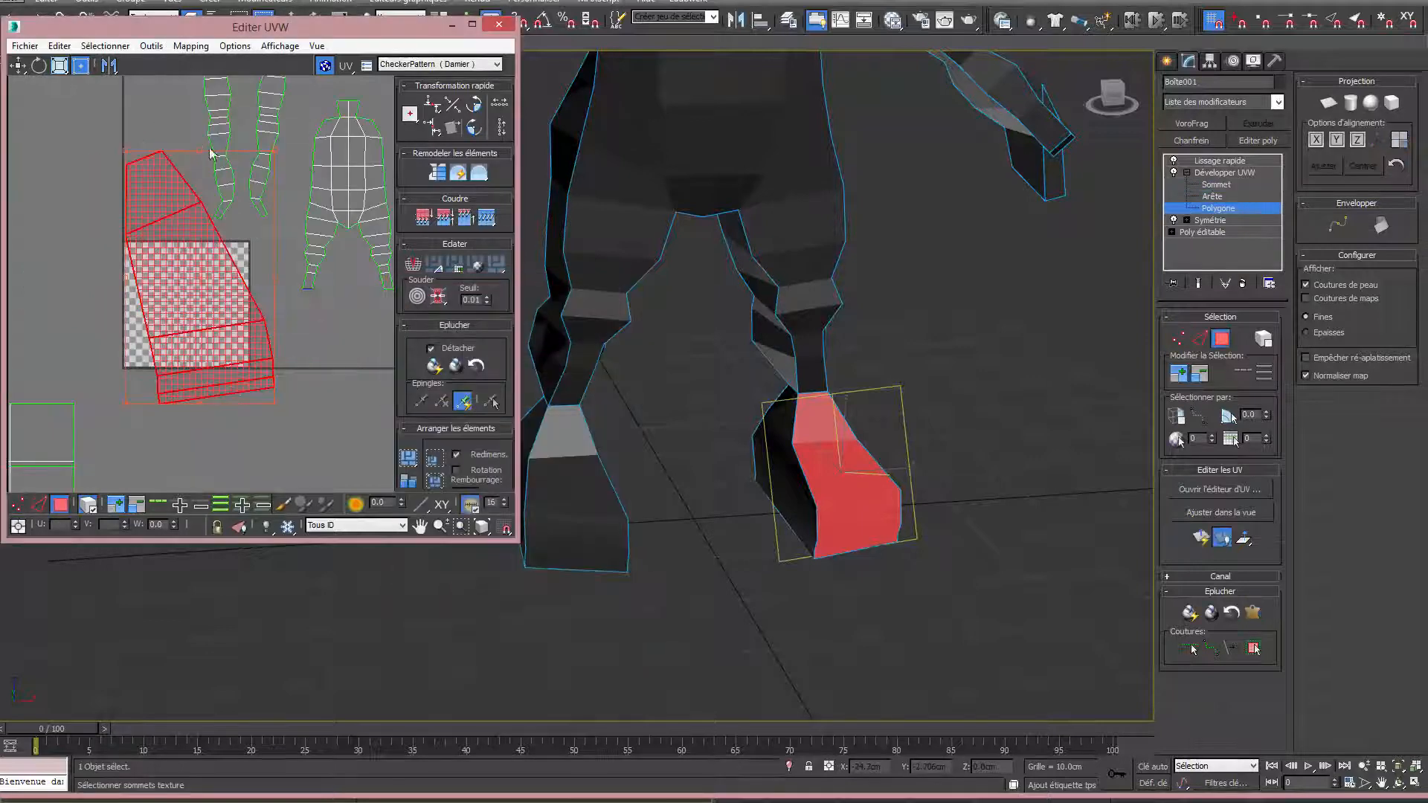
Rotate the right foot's top shell roughly upright and move it above and to the right of the right heel shell.
drag(194, 149, 242, 156)
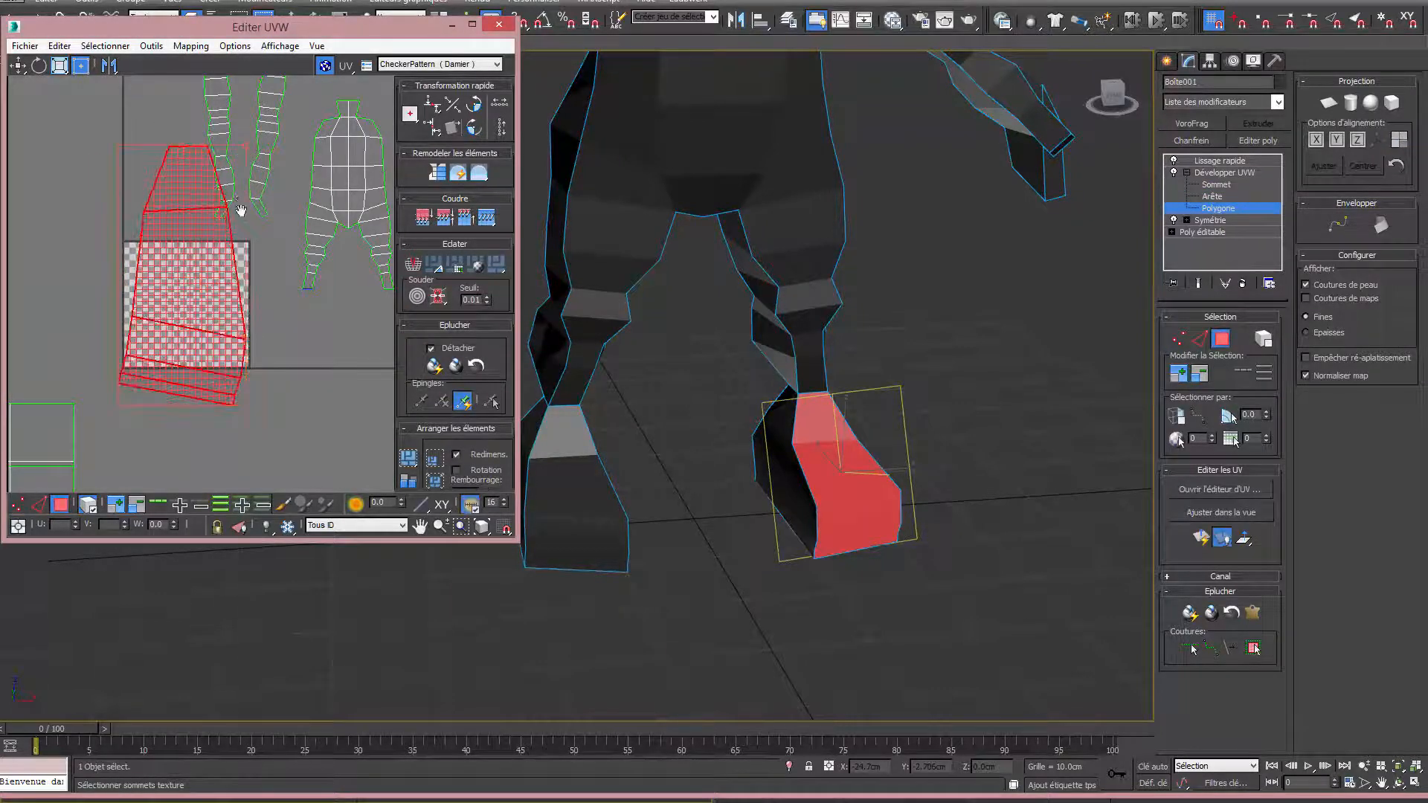
scroll(186, 240, down, 3)
drag(190, 234, 346, 158)
middle_drag(346, 158, 168, 323)
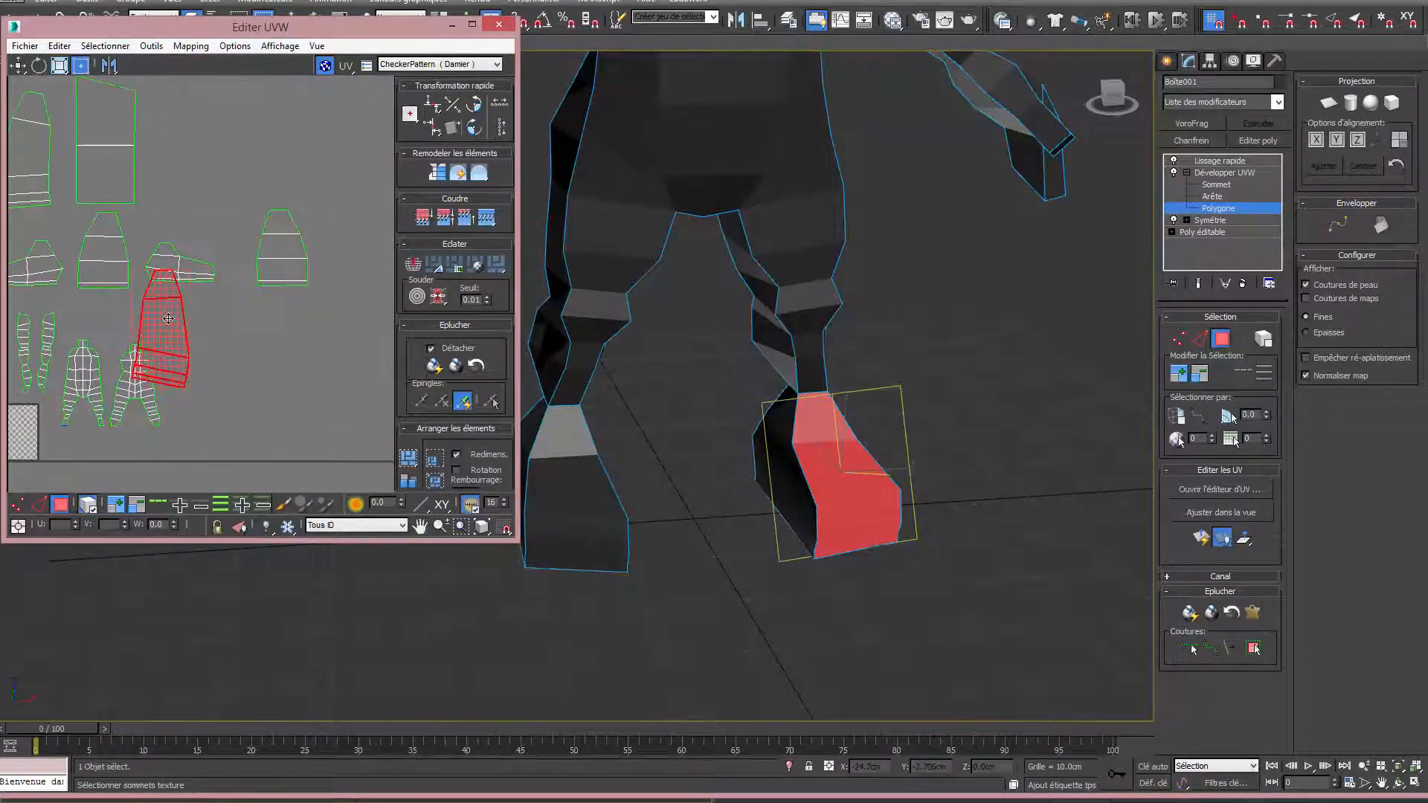
drag(169, 324, 344, 142)
Quick-peel the right foot's sole out to its seams, move the shell directly below the right heel shell, and deselect it.
alt+middle_drag(900, 417, 872, 396)
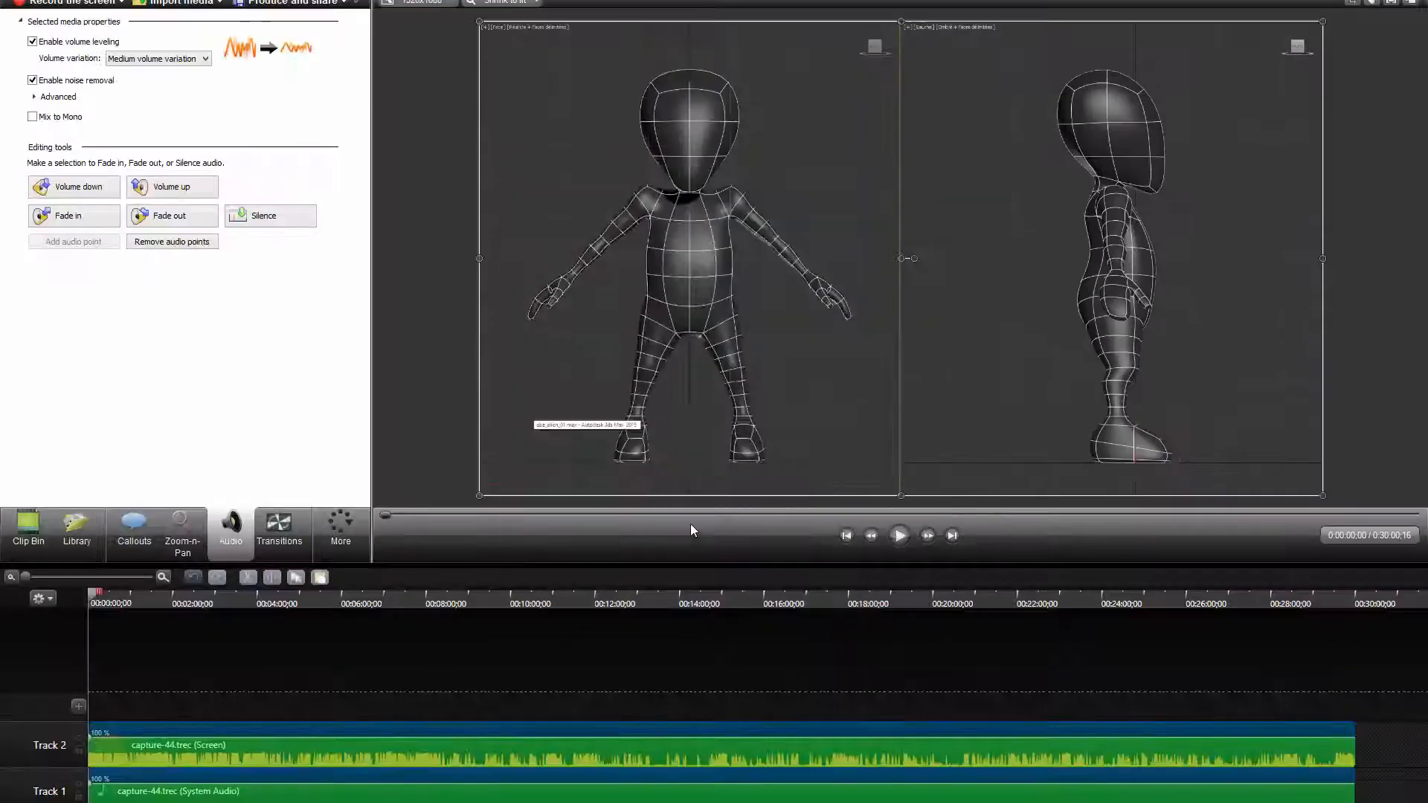
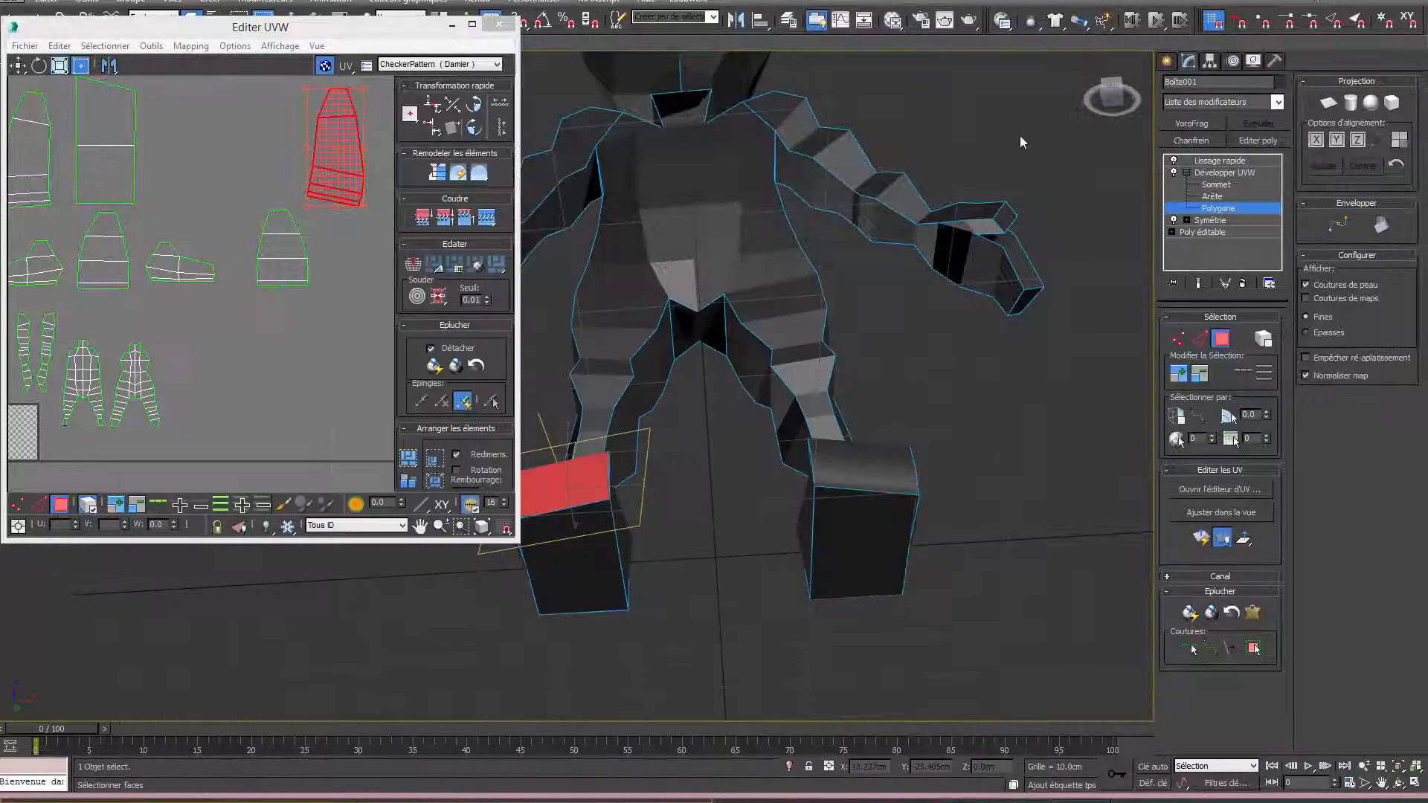
middle_drag(671, 546, 763, 488)
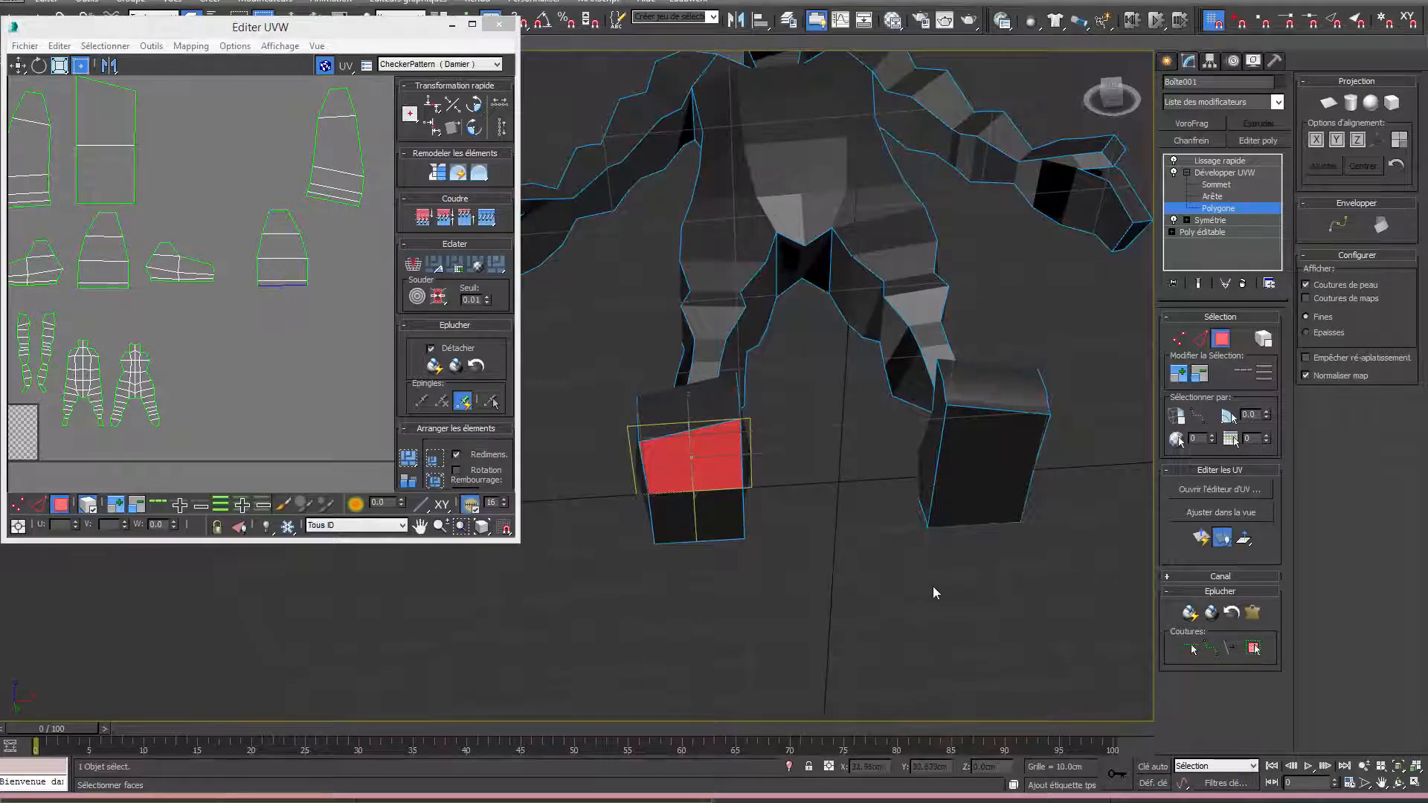
alt+middle_drag(935, 590, 917, 514)
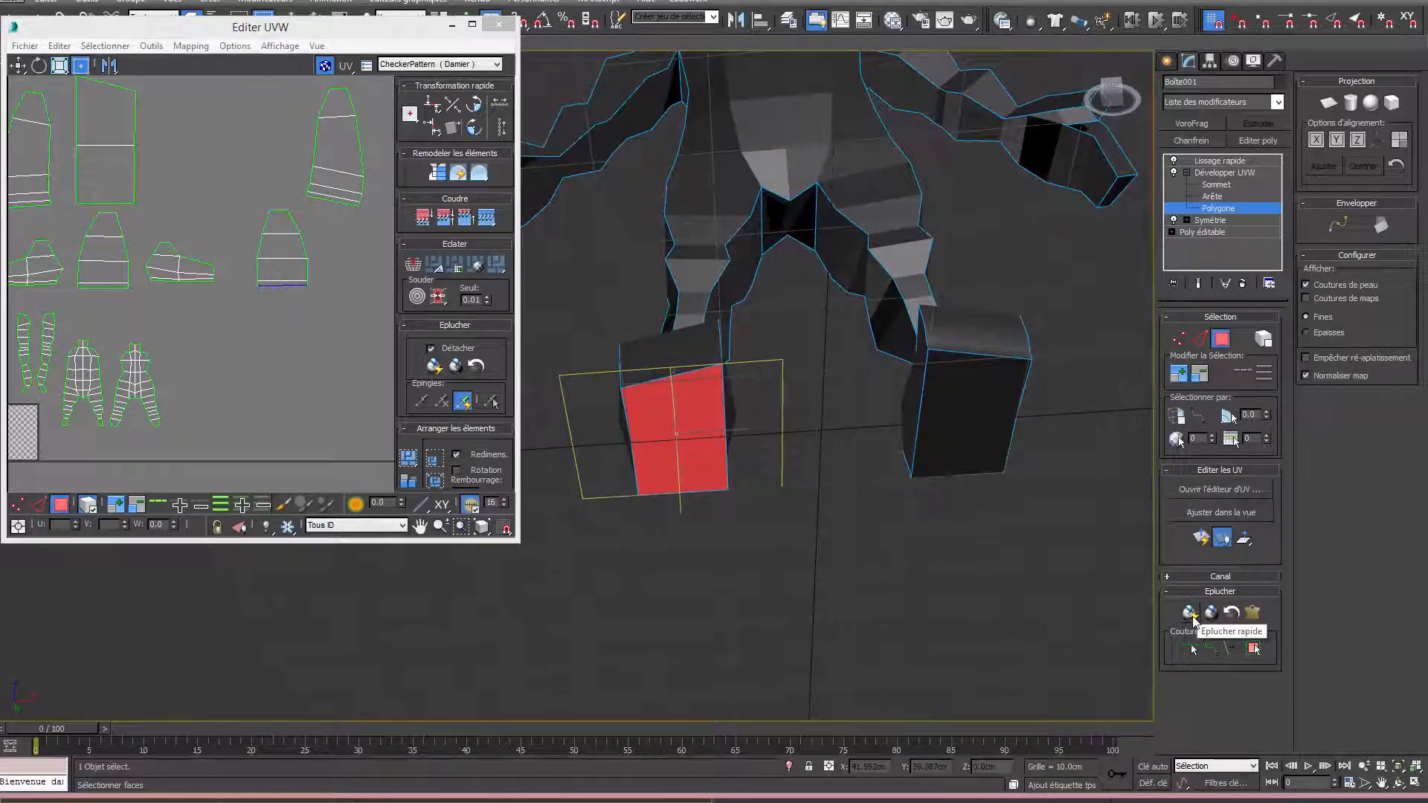
click(1191, 612)
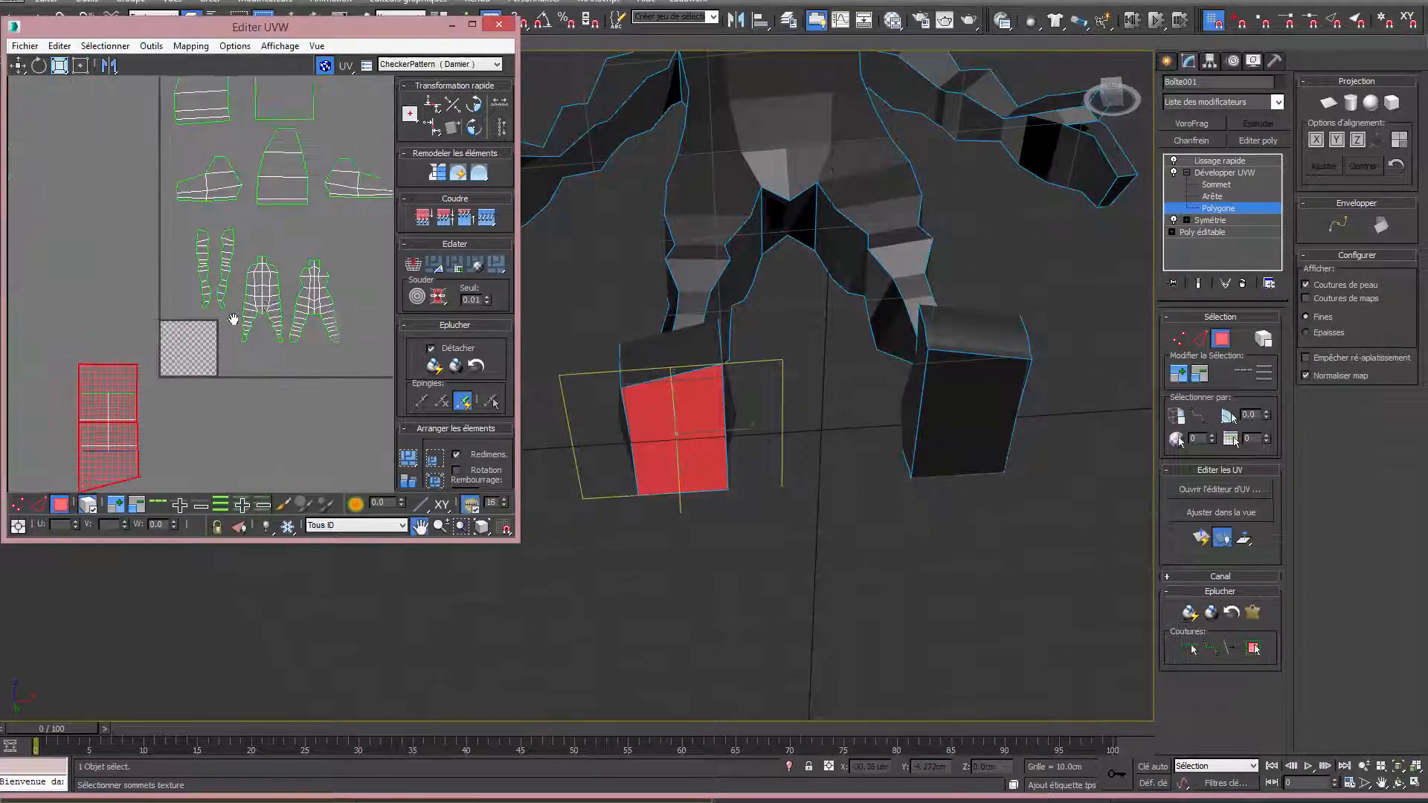
scroll(229, 358, down, 6)
drag(202, 393, 326, 332)
click(351, 309)
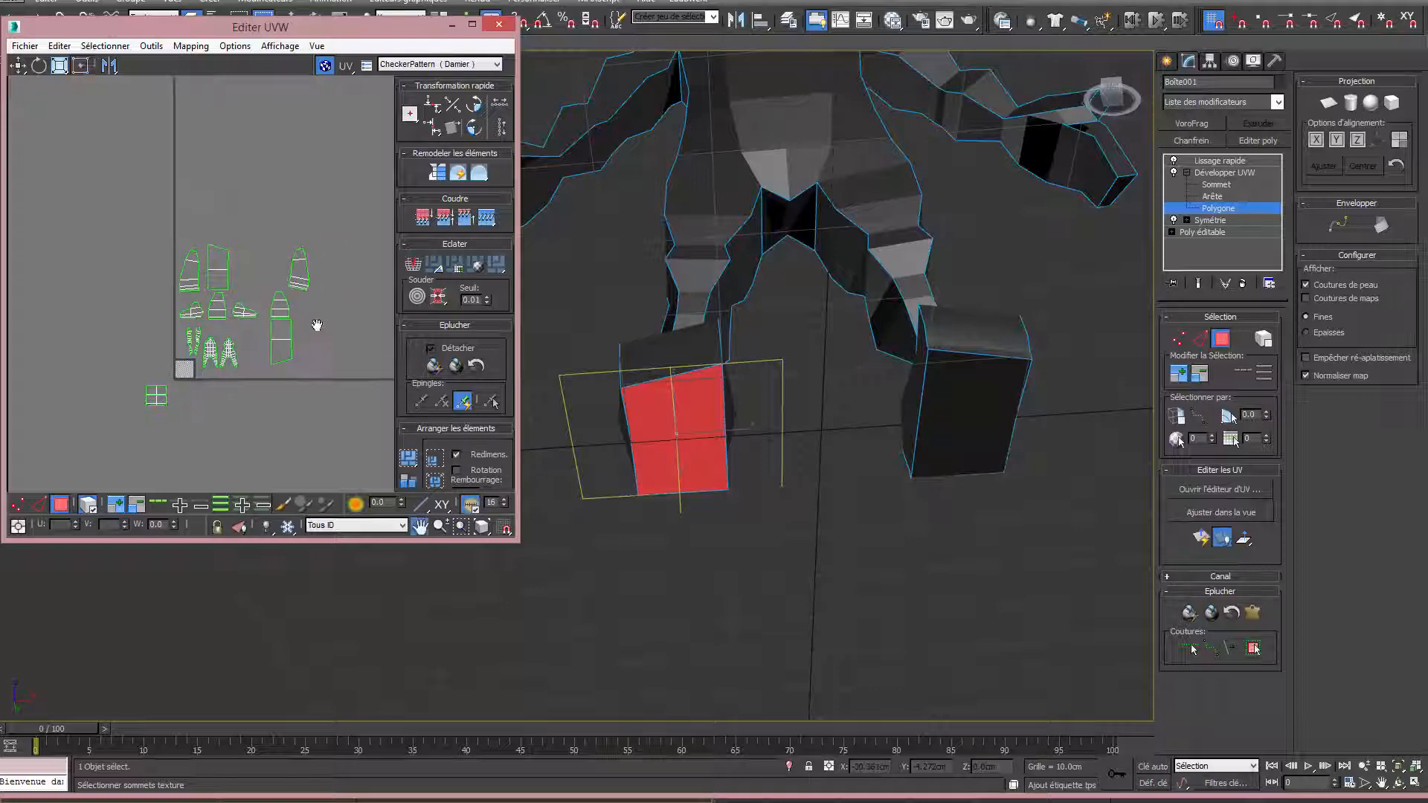
Select the right foot's inner side out to its seams, pelt-map it, relax it and commit the result.
scroll(305, 305, up, 5)
scroll(654, 410, down, 5)
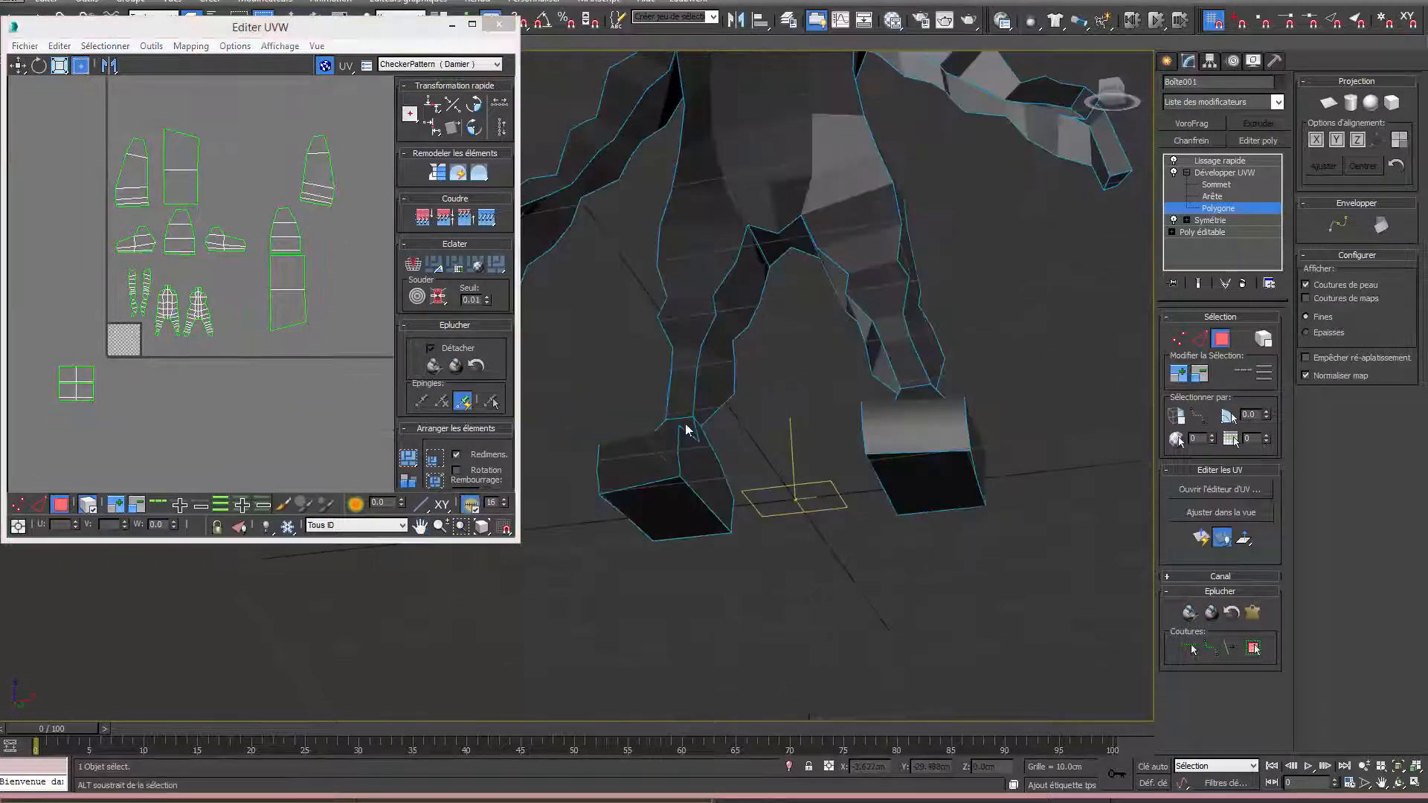
alt+middle_drag(683, 426, 671, 476)
click(670, 478)
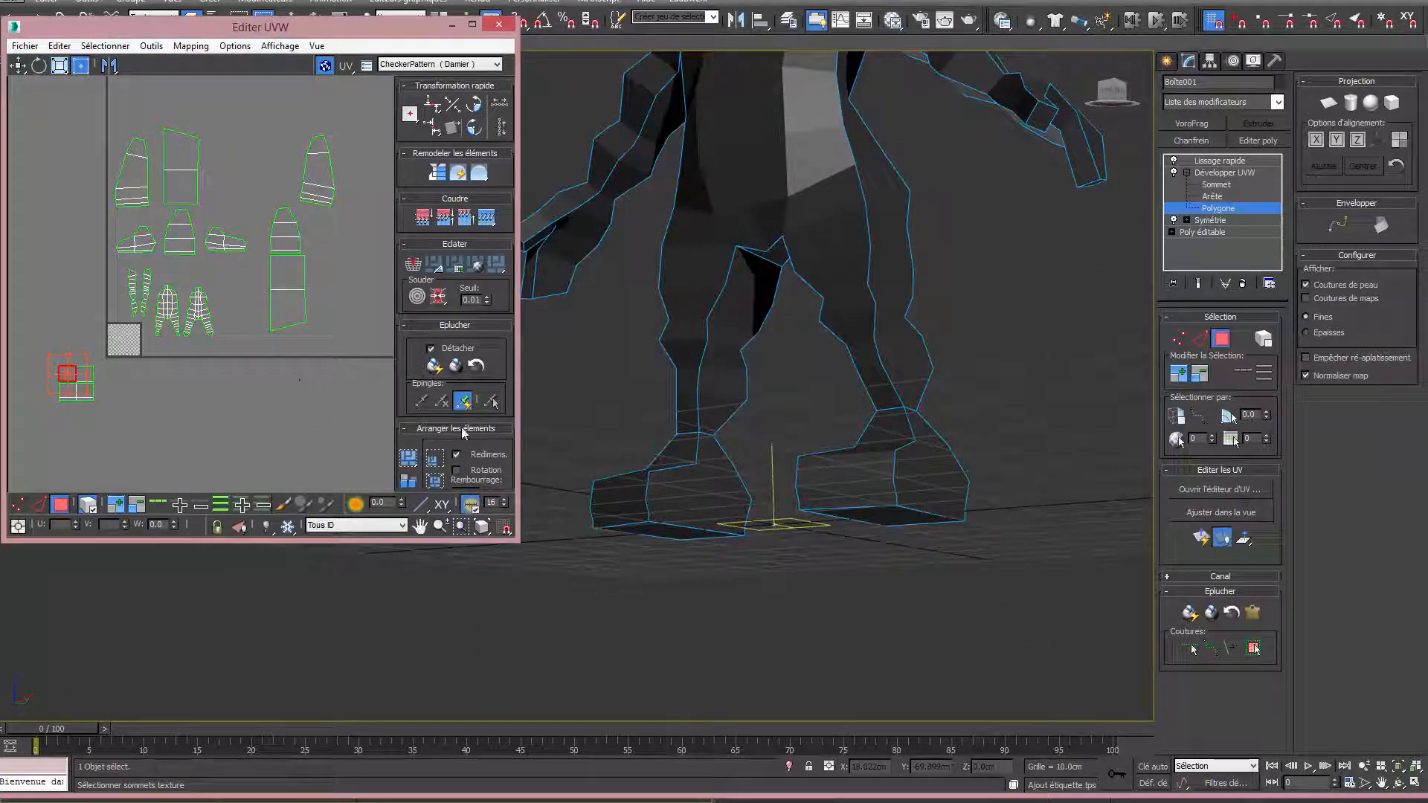
click(1193, 546)
alt+middle_drag(655, 587, 568, 595)
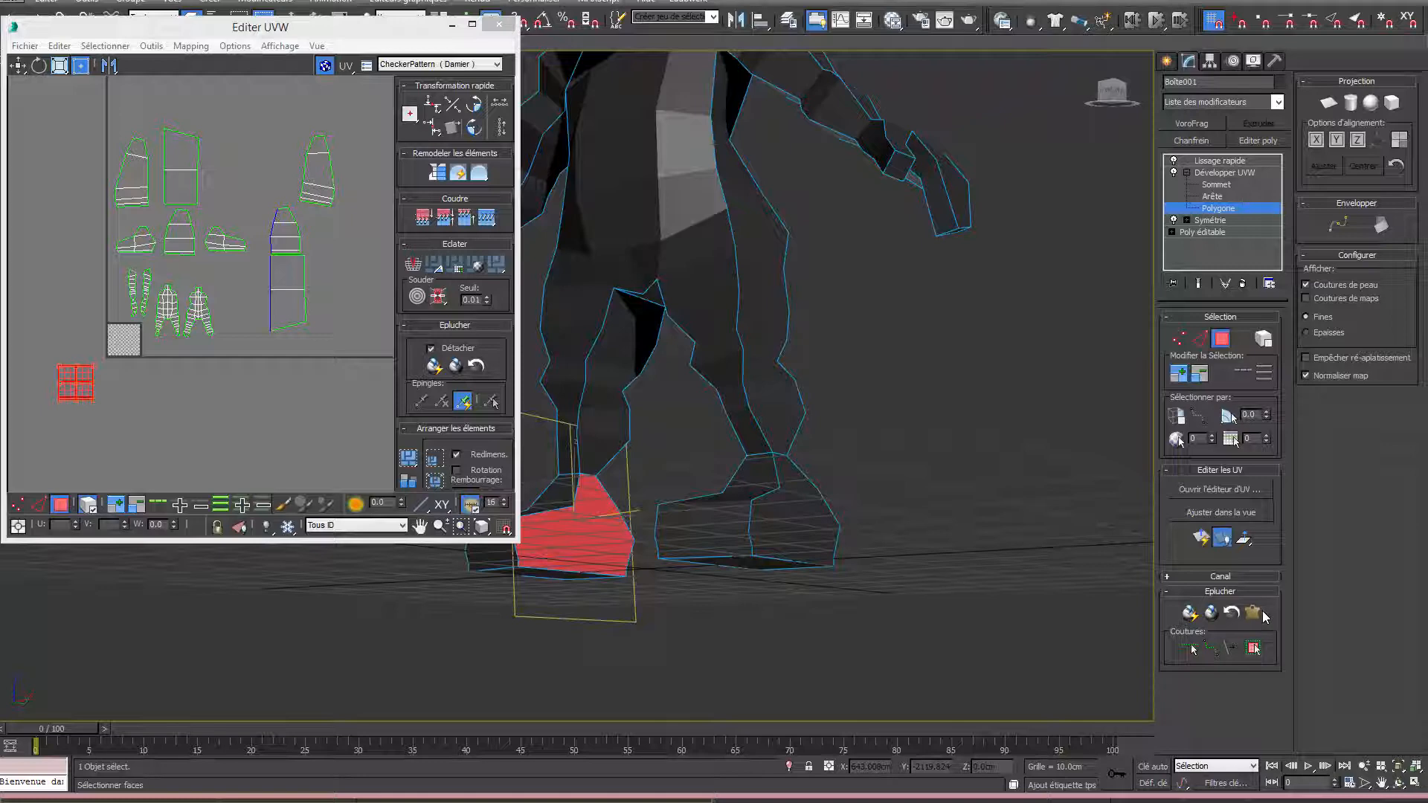
click(1254, 612)
click(433, 411)
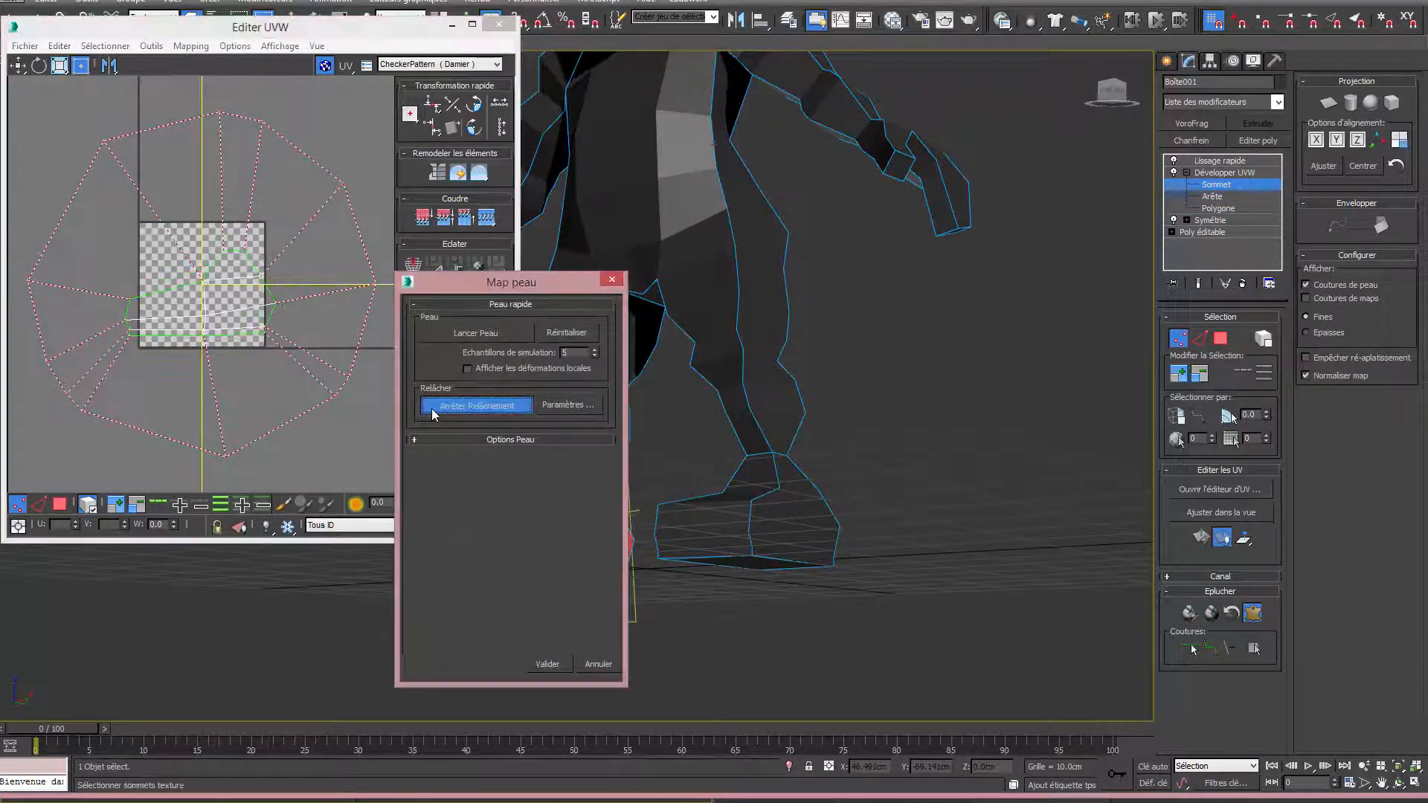
click(546, 664)
Move the right foot's inner side shell above the right heel shell, beside the right foot's top shell.
scroll(233, 372, down, 5)
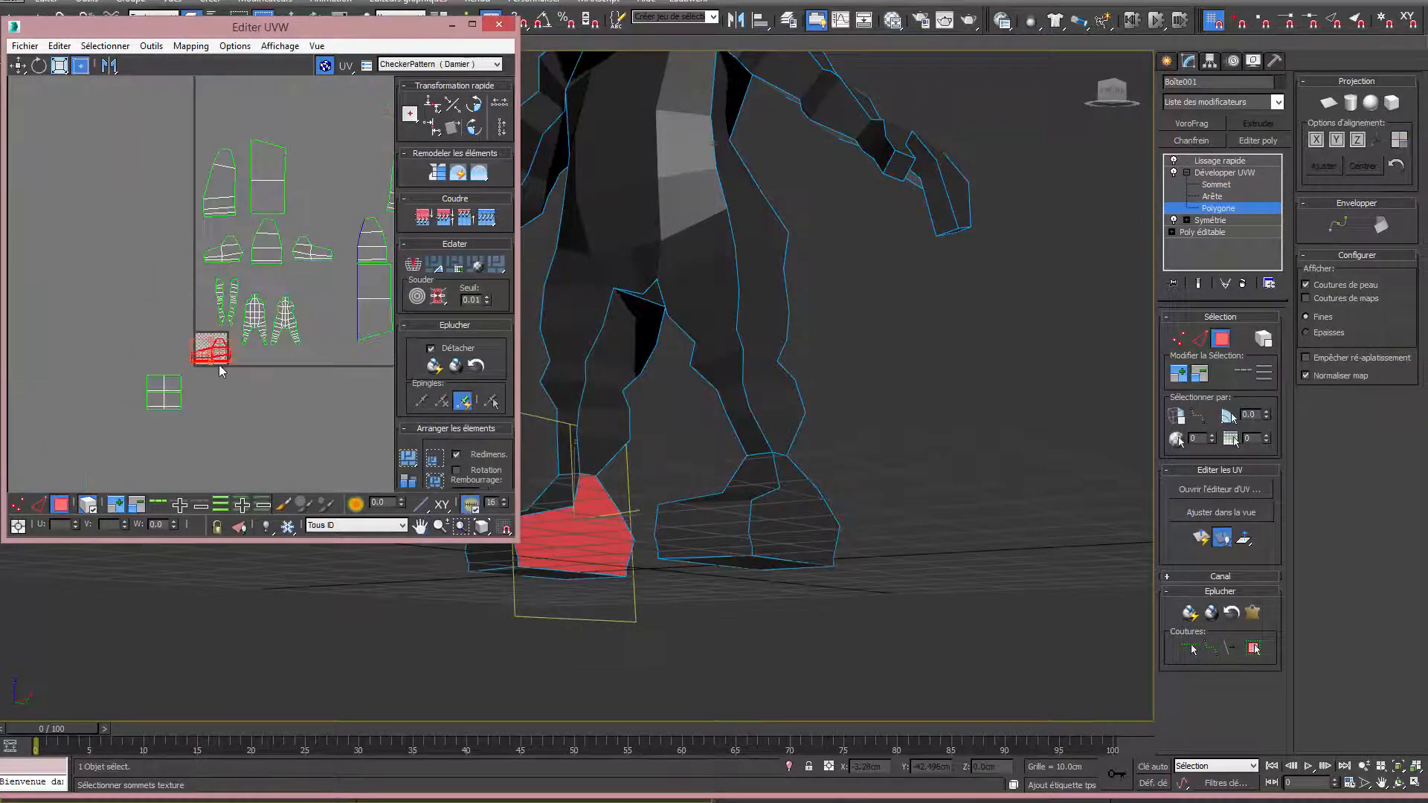
middle_drag(155, 410, 114, 449)
drag(106, 423, 249, 269)
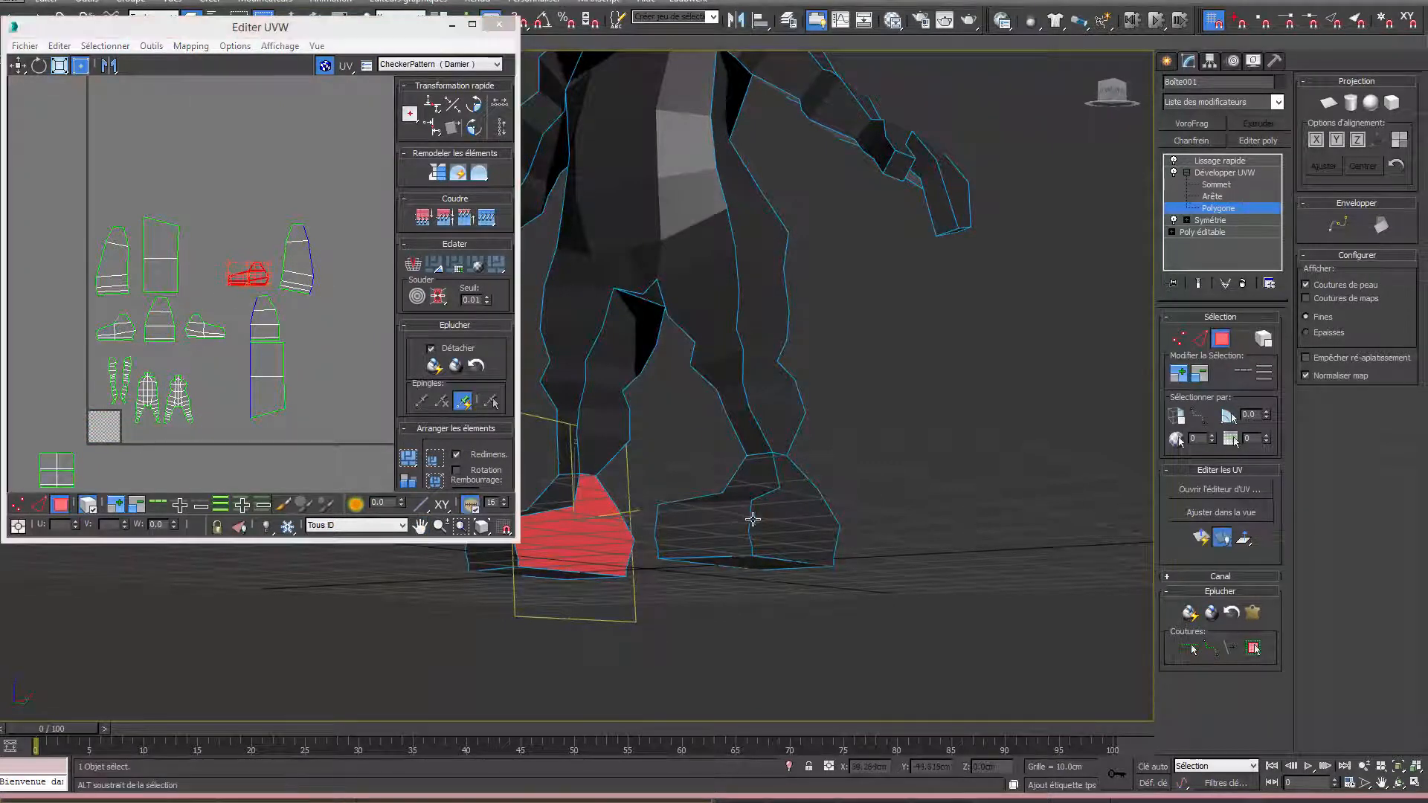
Select the right foot's outer side out to its seams, pelt-map it, relax it and commit the result.
alt+middle_drag(998, 517, 606, 542)
click(603, 543)
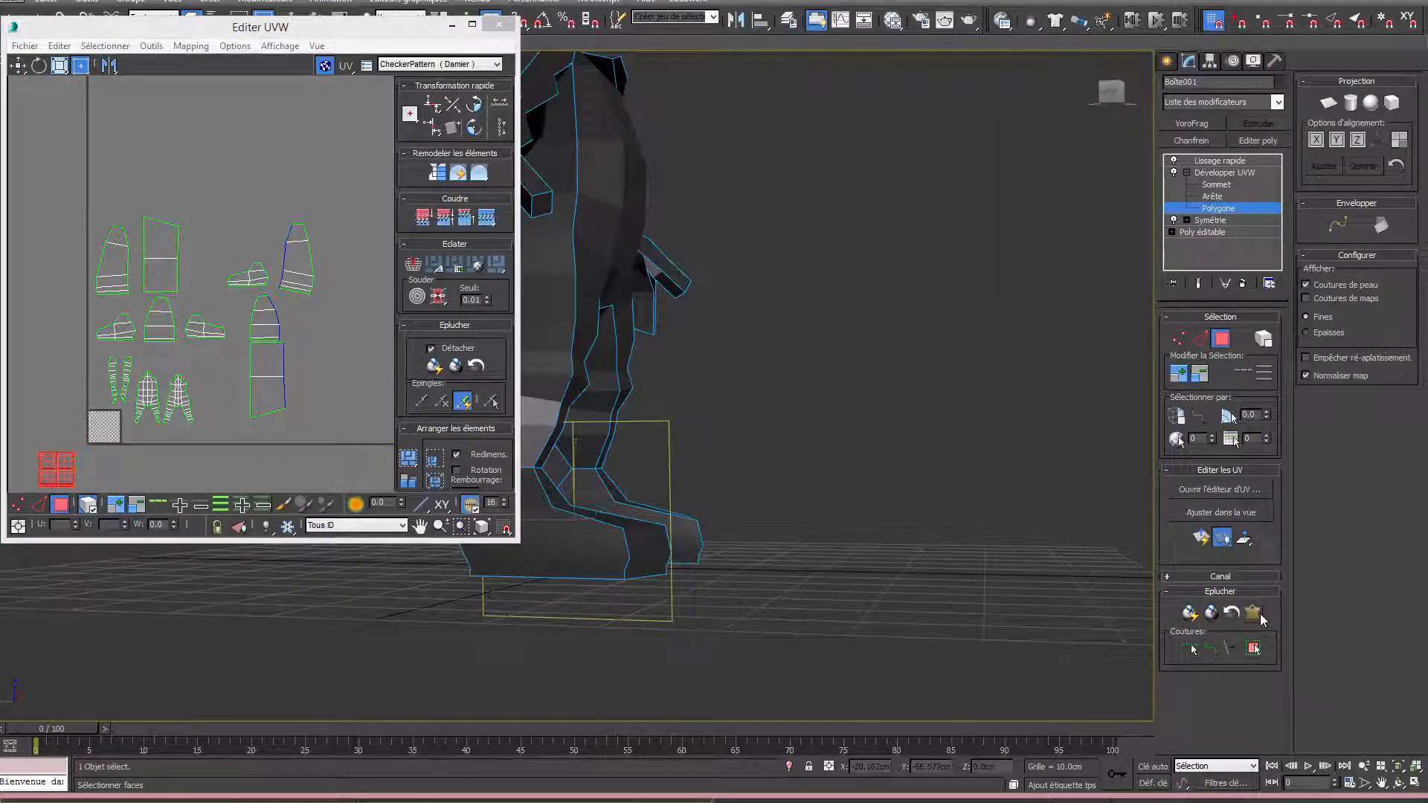
click(1253, 612)
click(476, 406)
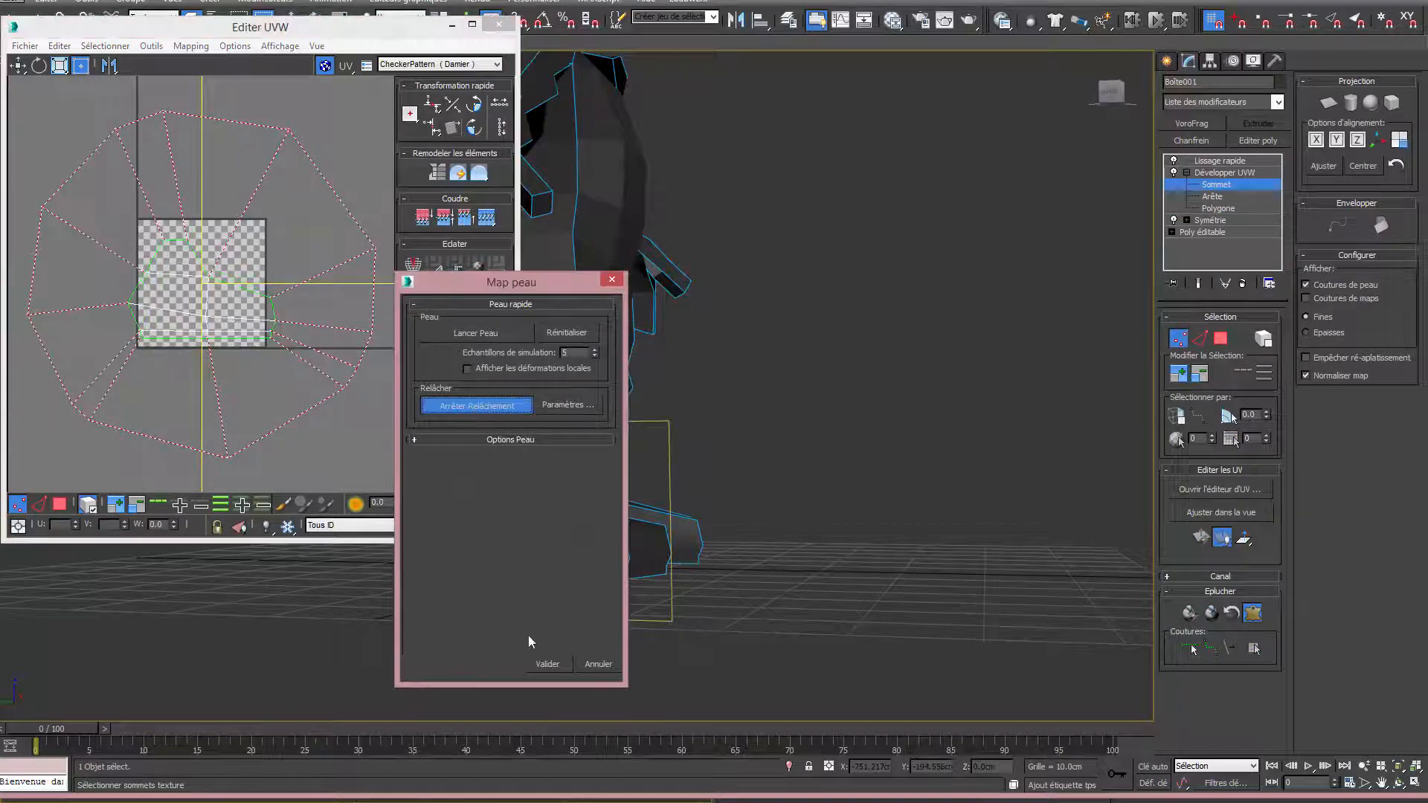
click(549, 665)
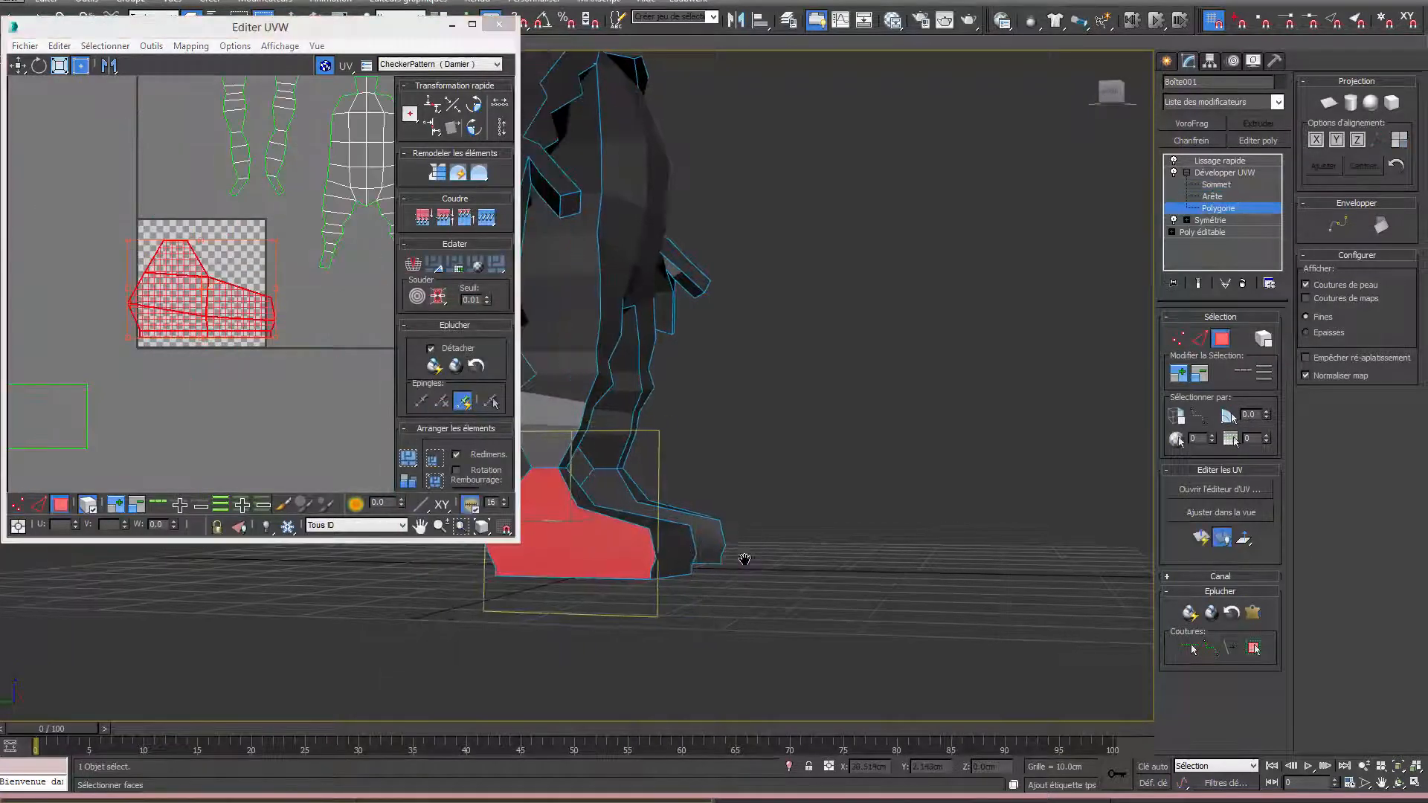
Move the right foot's outer side shell directly above its inner side shell.
middle_drag(628, 558, 848, 563)
scroll(325, 370, down, 4)
middle_drag(323, 367, 140, 430)
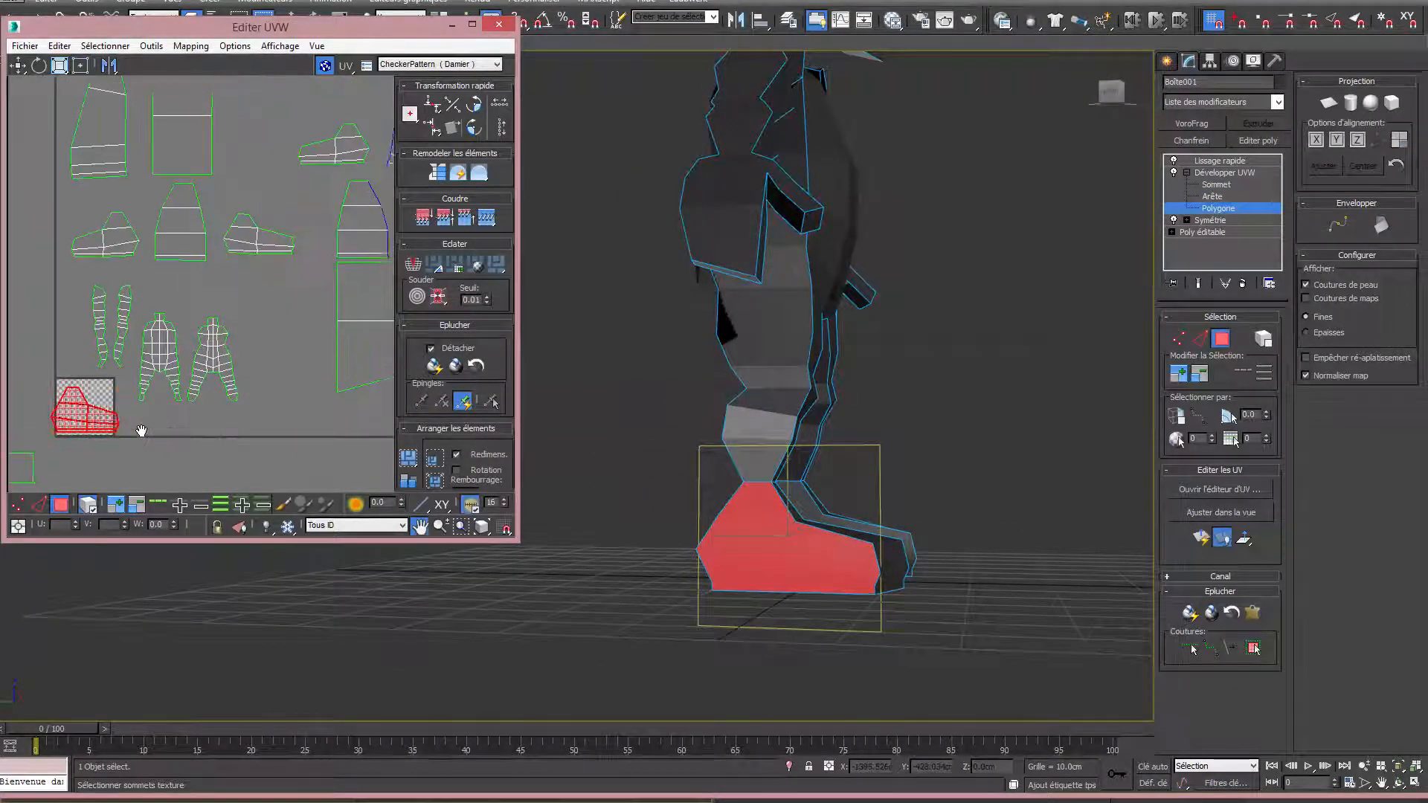
scroll(139, 431, down, 2)
drag(105, 388, 284, 163)
Move the right foot's heel and sole shells up into free space above the other shells, away from the left foot group.
middle_drag(283, 162, 154, 283)
scroll(239, 359, down, 3)
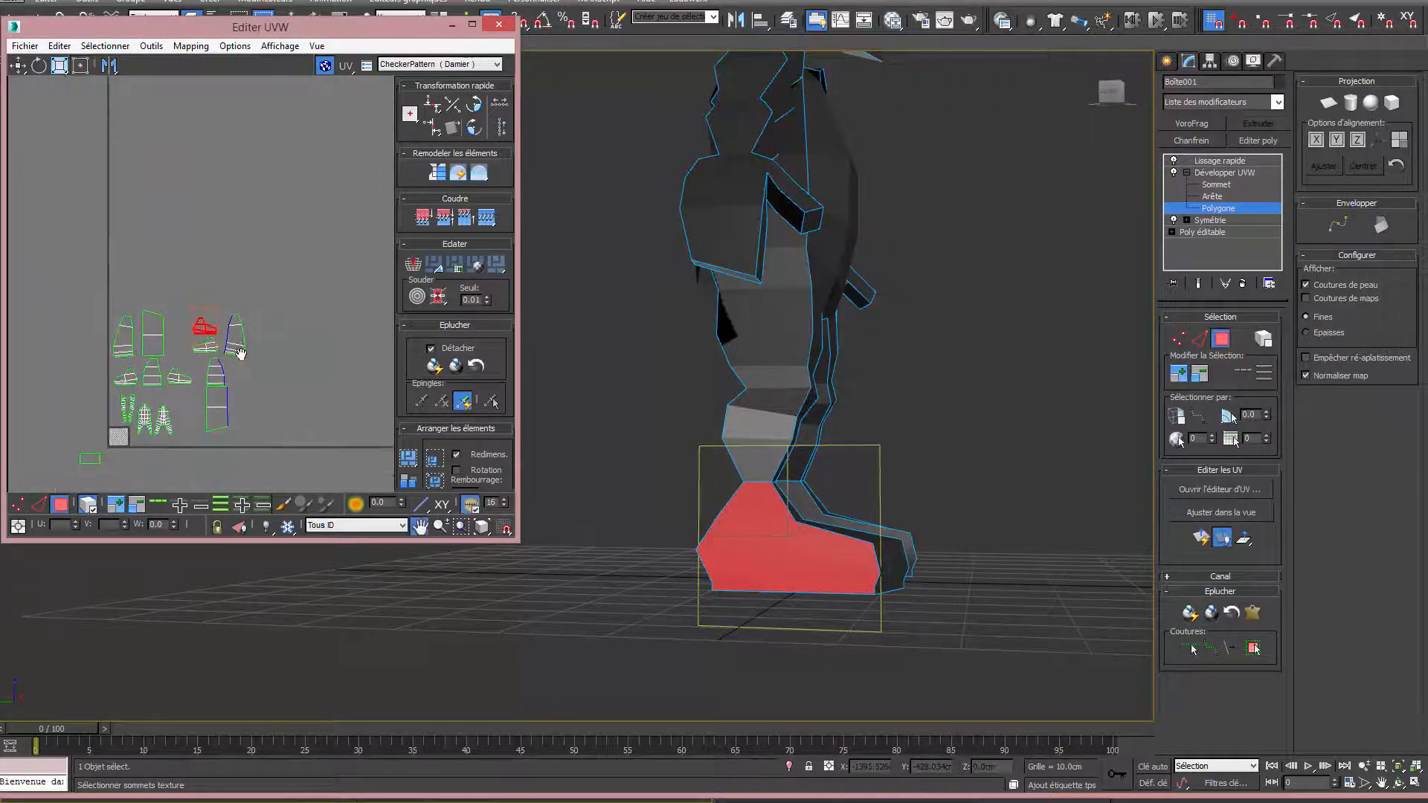
click(217, 377)
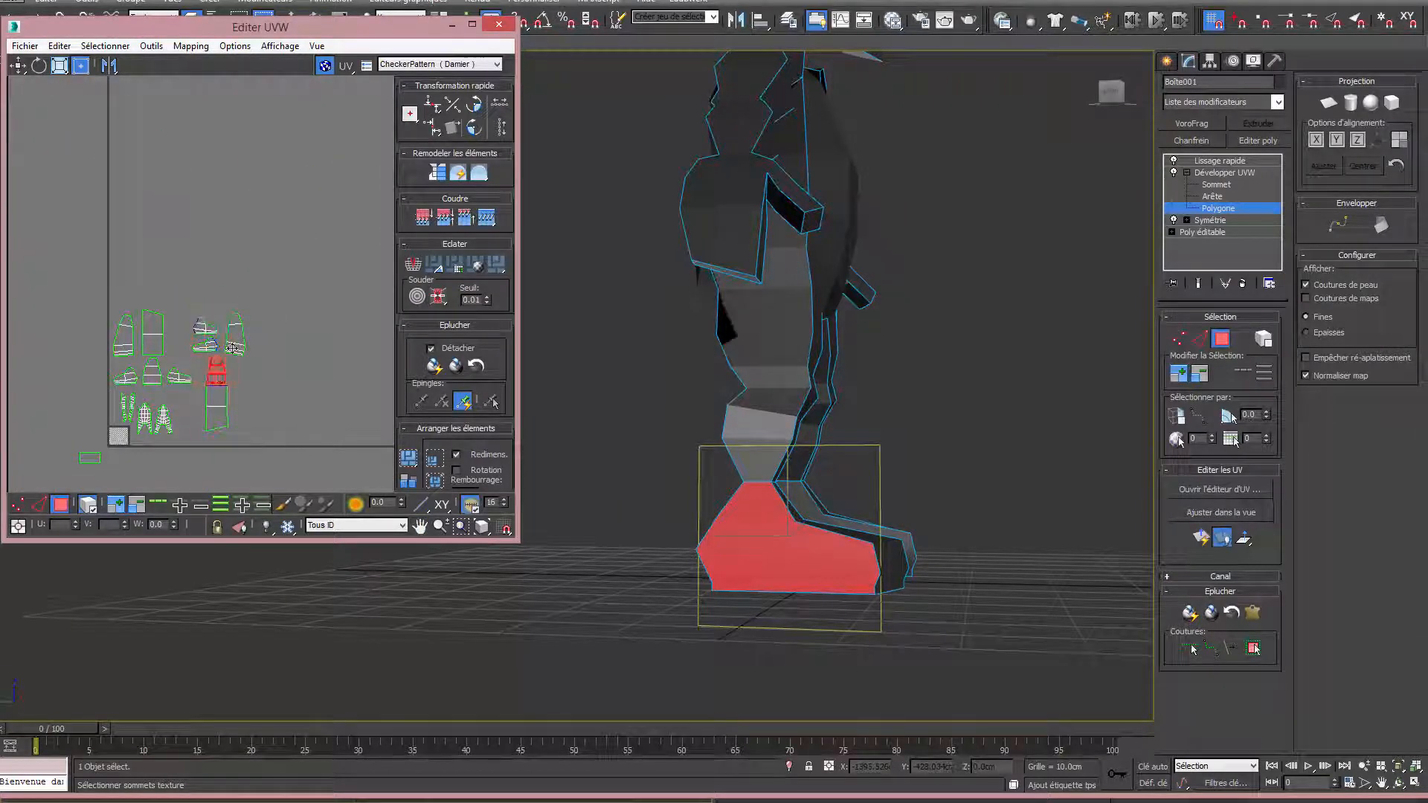
drag(219, 375, 216, 276)
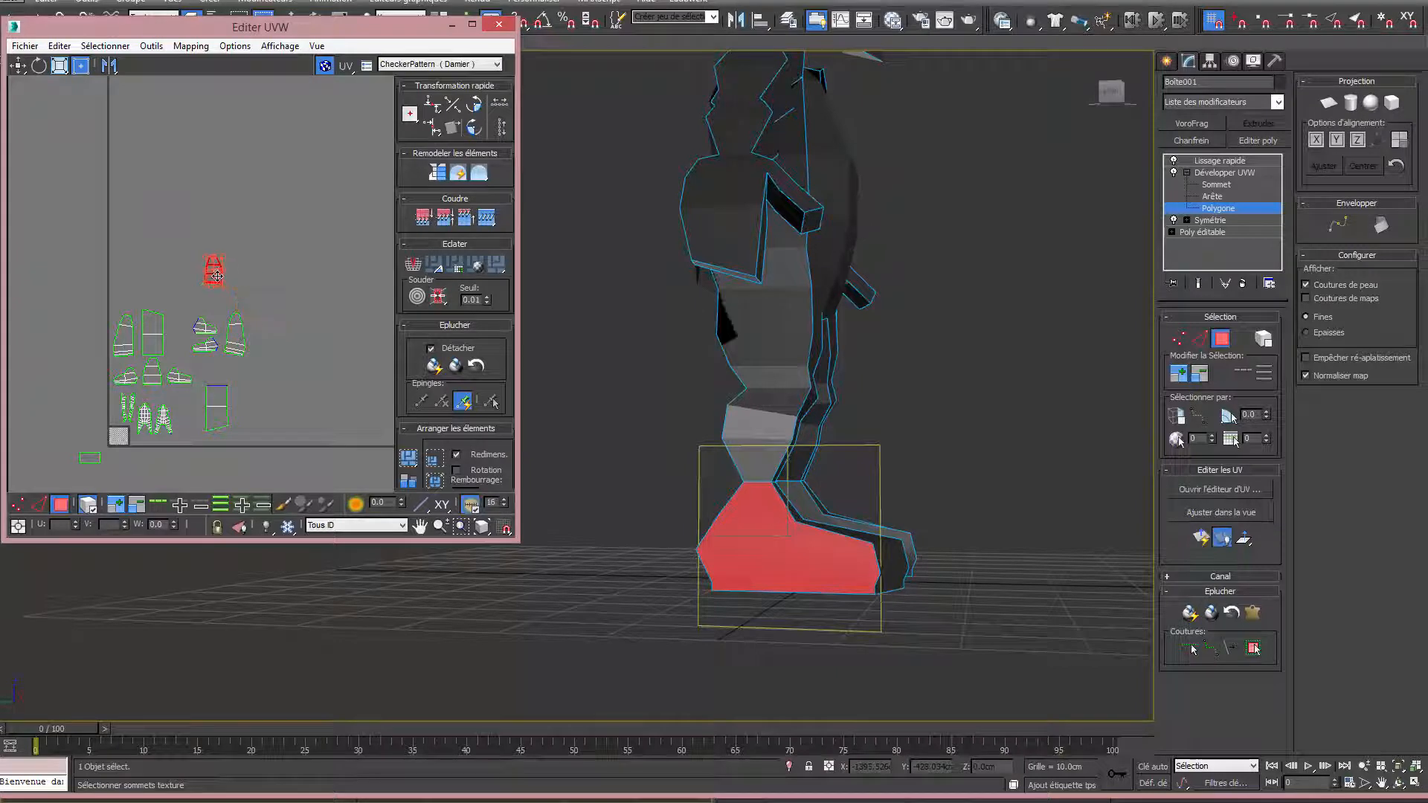
click(216, 408)
drag(216, 407, 249, 246)
Arrange the right foot's top shell beside its sole and the two side shells on either side of the heel, then deselect.
click(234, 340)
drag(206, 329, 241, 287)
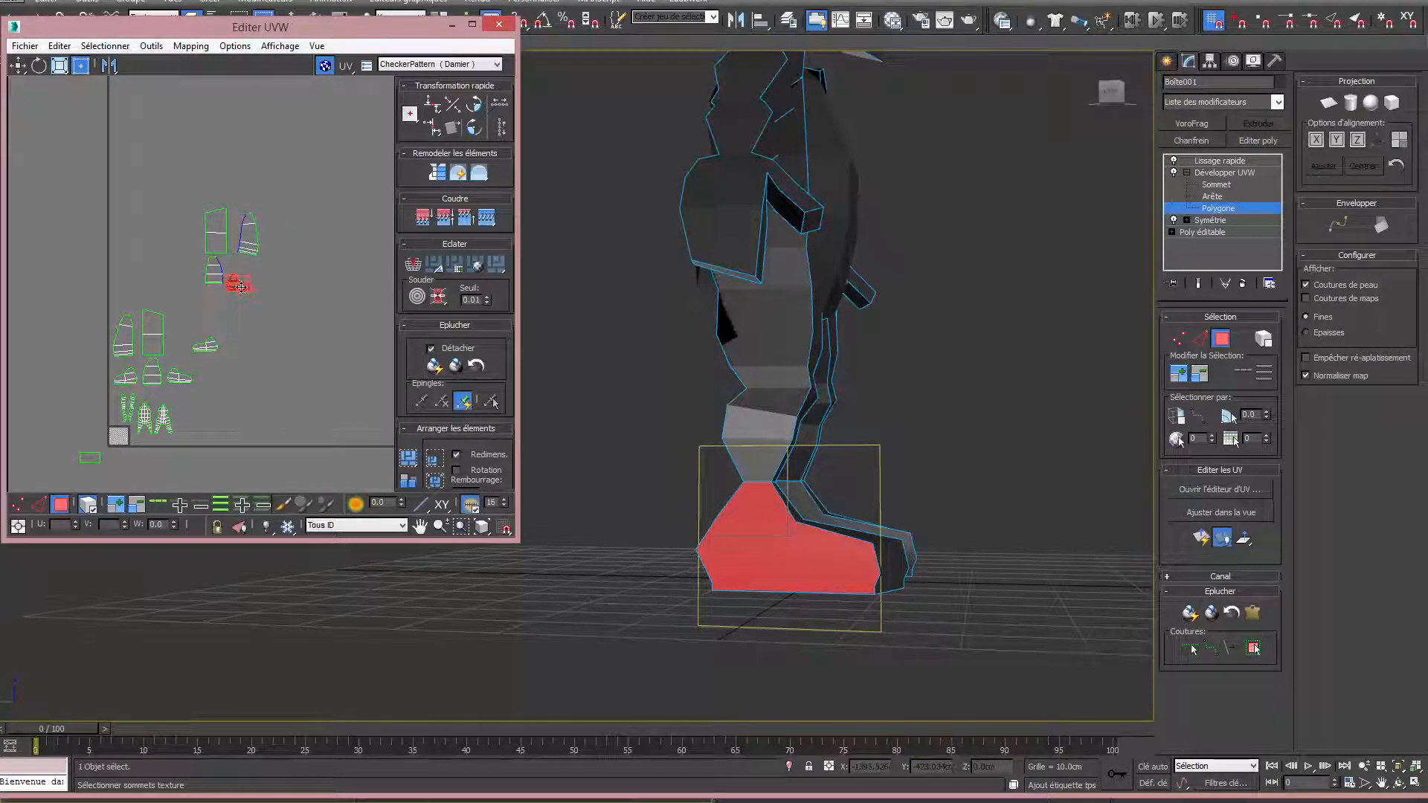
drag(209, 347, 193, 281)
click(296, 311)
middle_drag(284, 330, 300, 340)
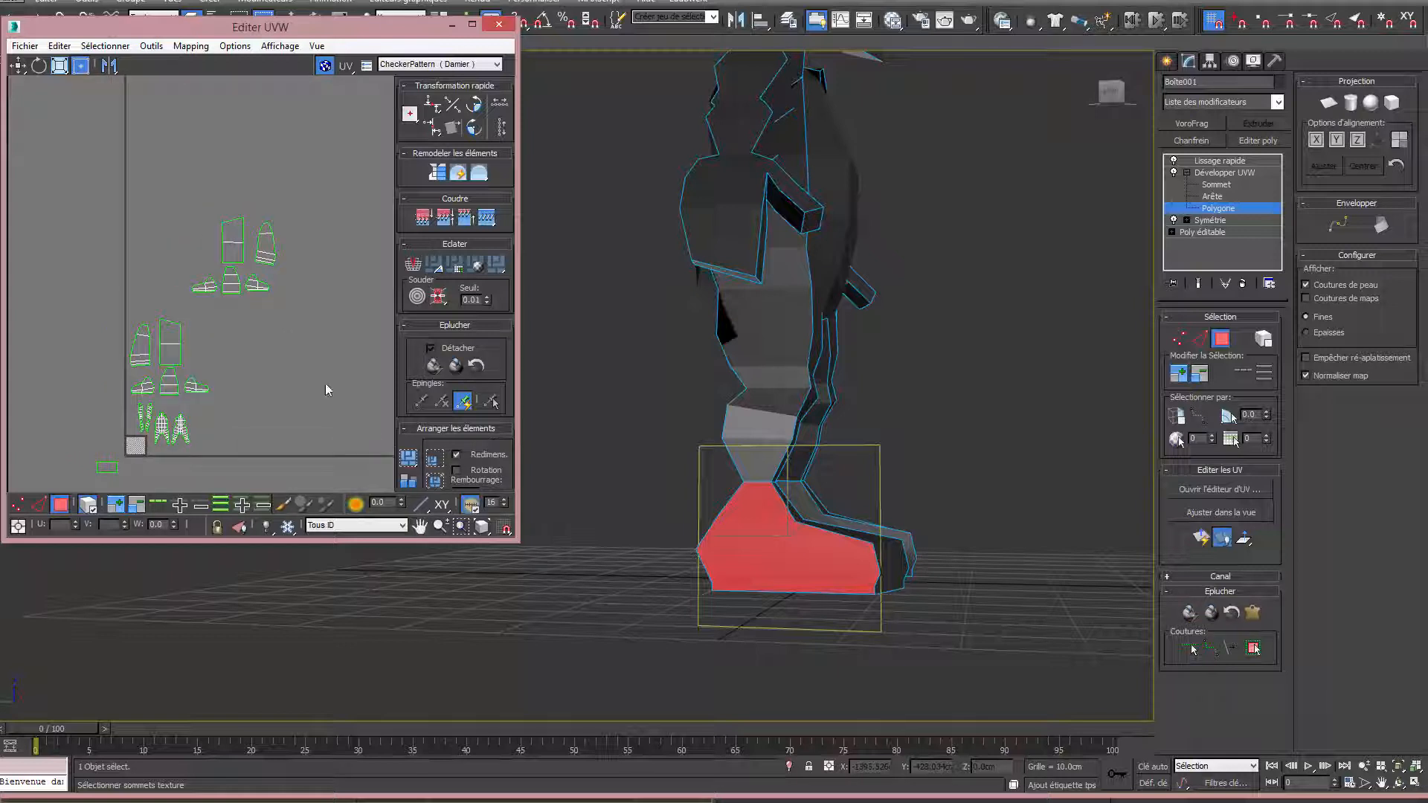
Pelt-map and relax the right leg's outer side, and move its shell to the right of the body shells.
alt+middle_drag(885, 483, 839, 494)
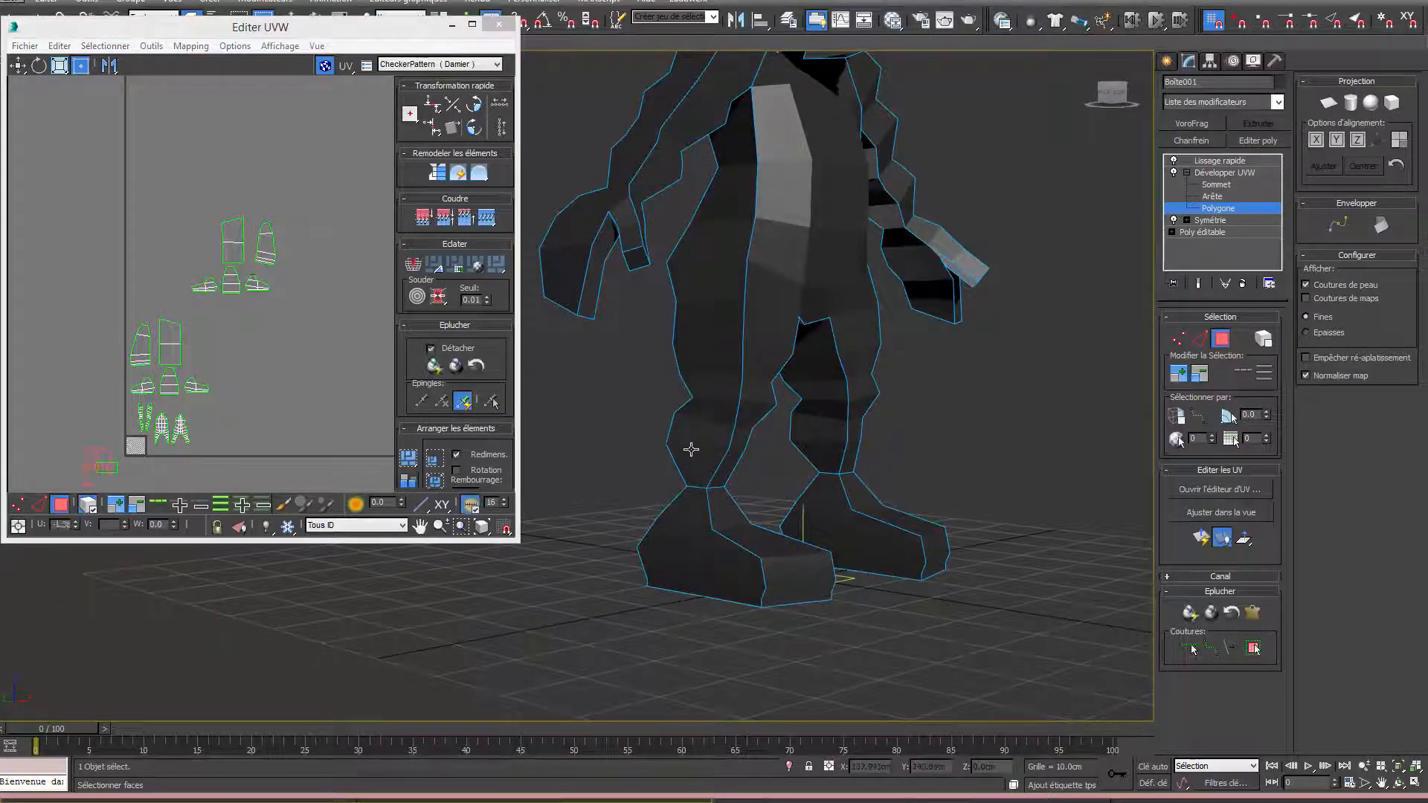
click(1254, 615)
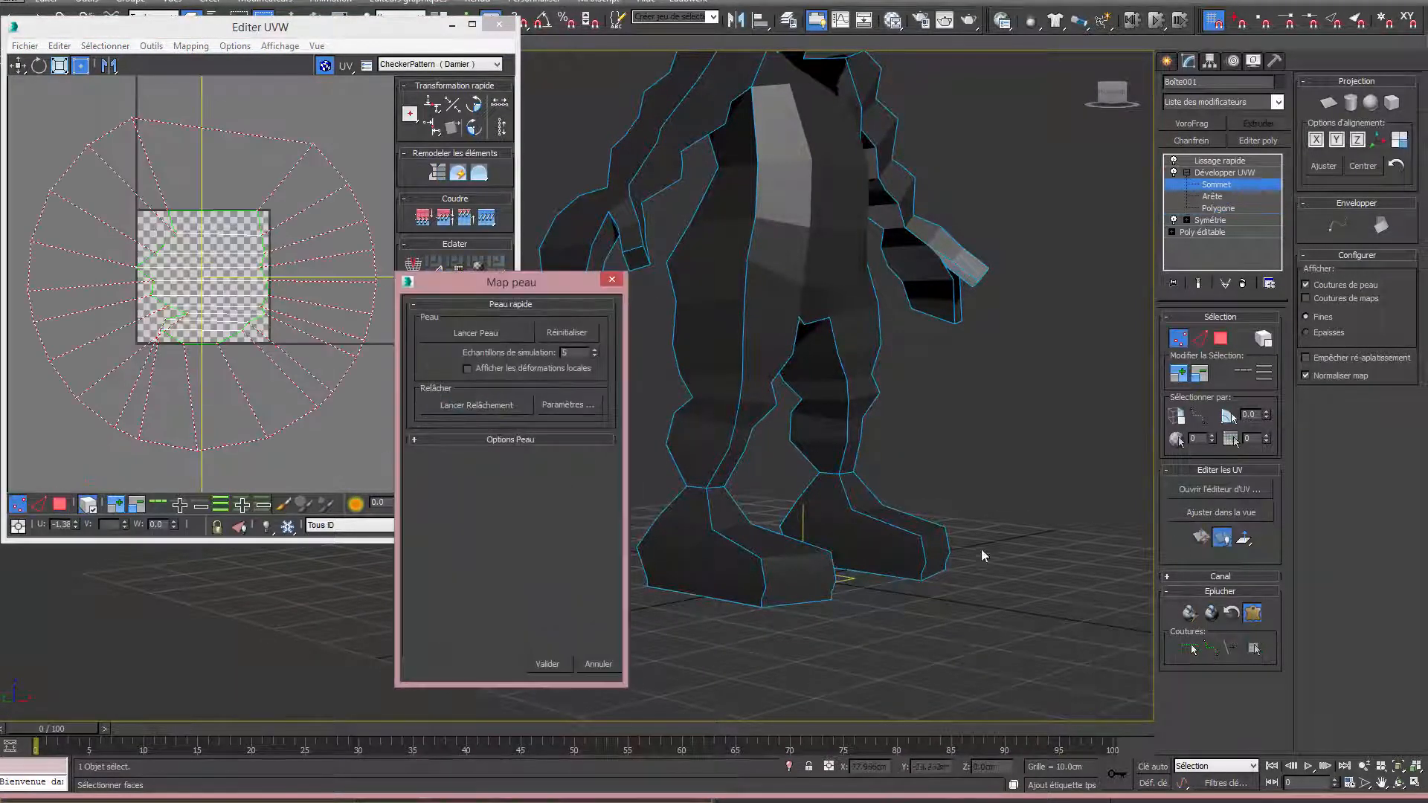
click(459, 408)
click(546, 665)
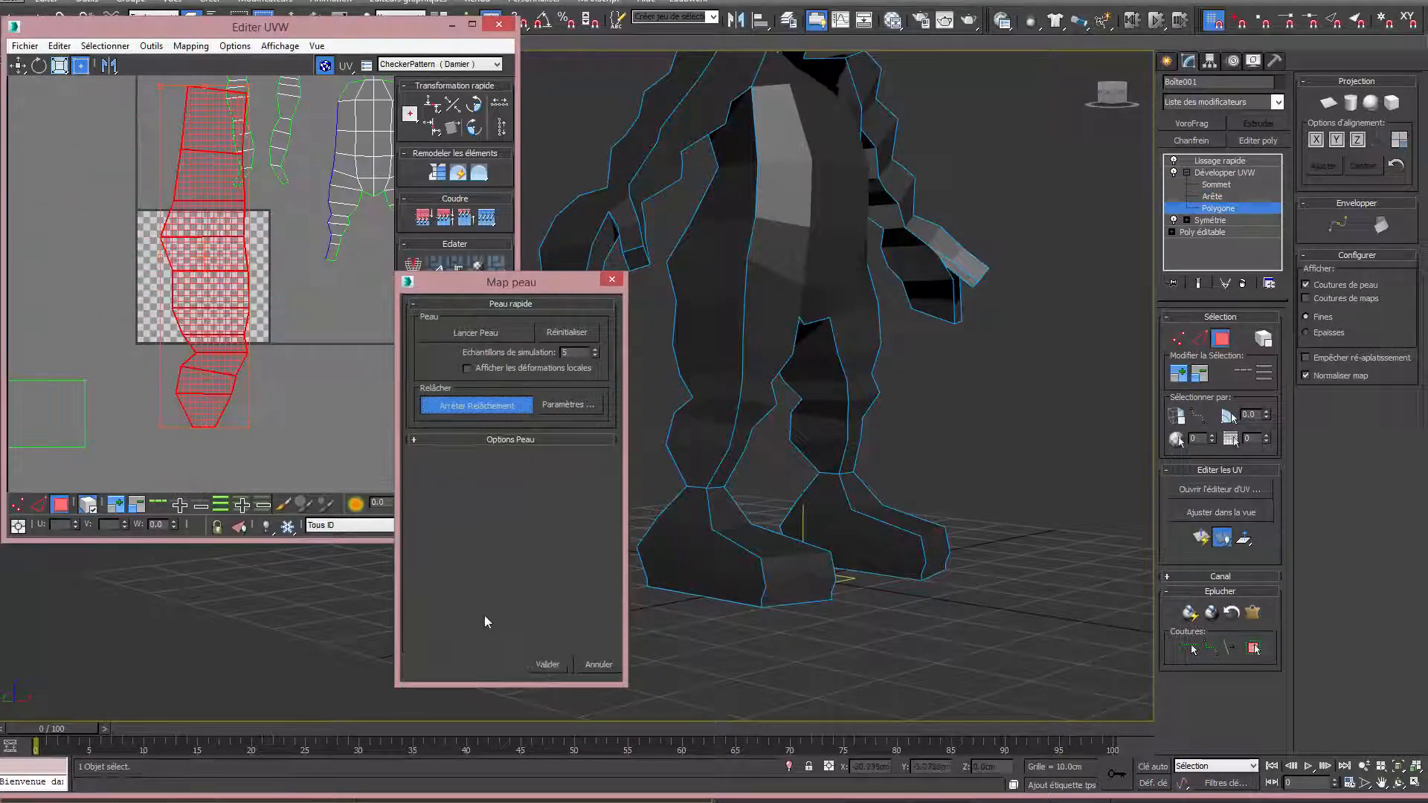
drag(173, 367, 414, 312)
Select the left leg's outer side out to its seams, pelt-map it, relax it and commit the result.
alt+middle_drag(856, 406, 814, 387)
click(844, 369)
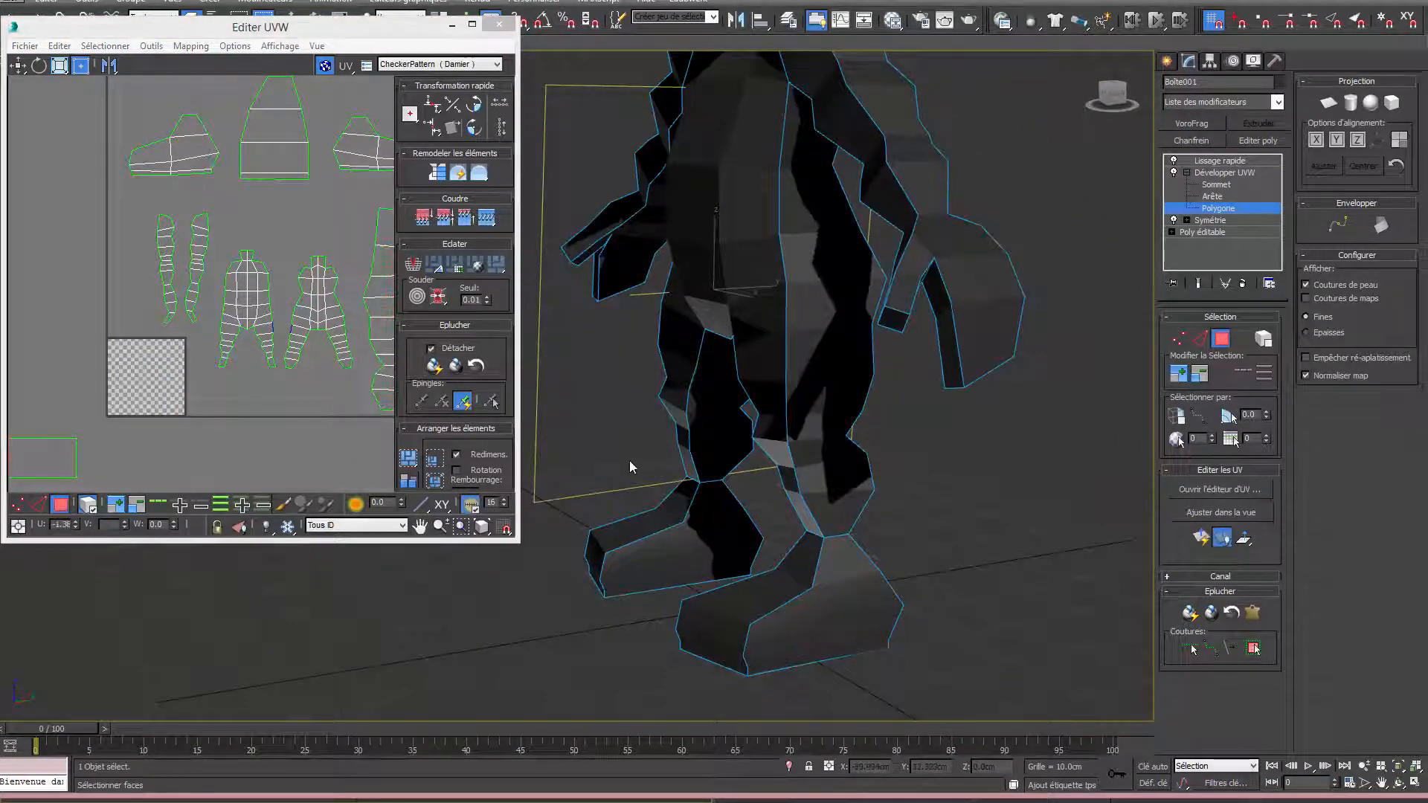
click(1253, 648)
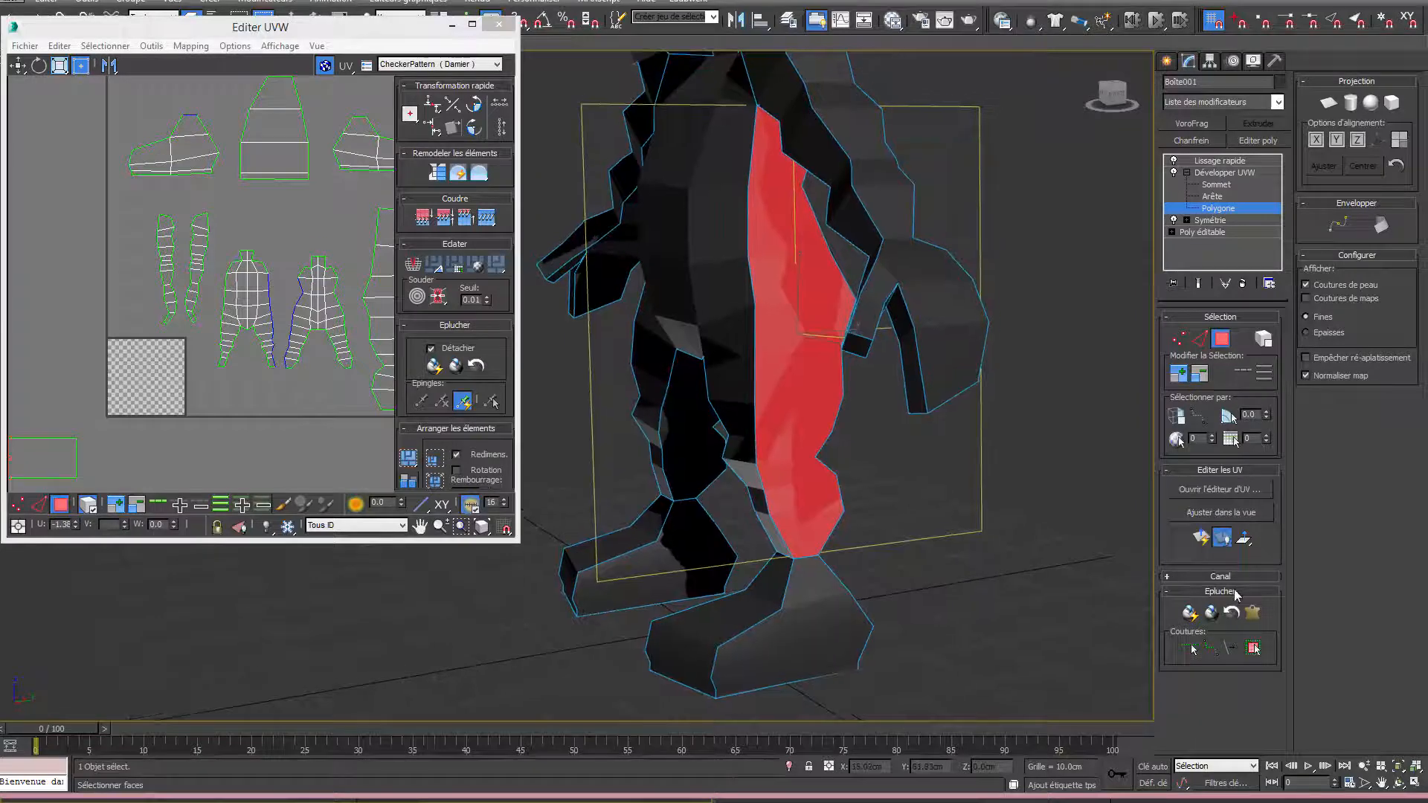
click(1256, 615)
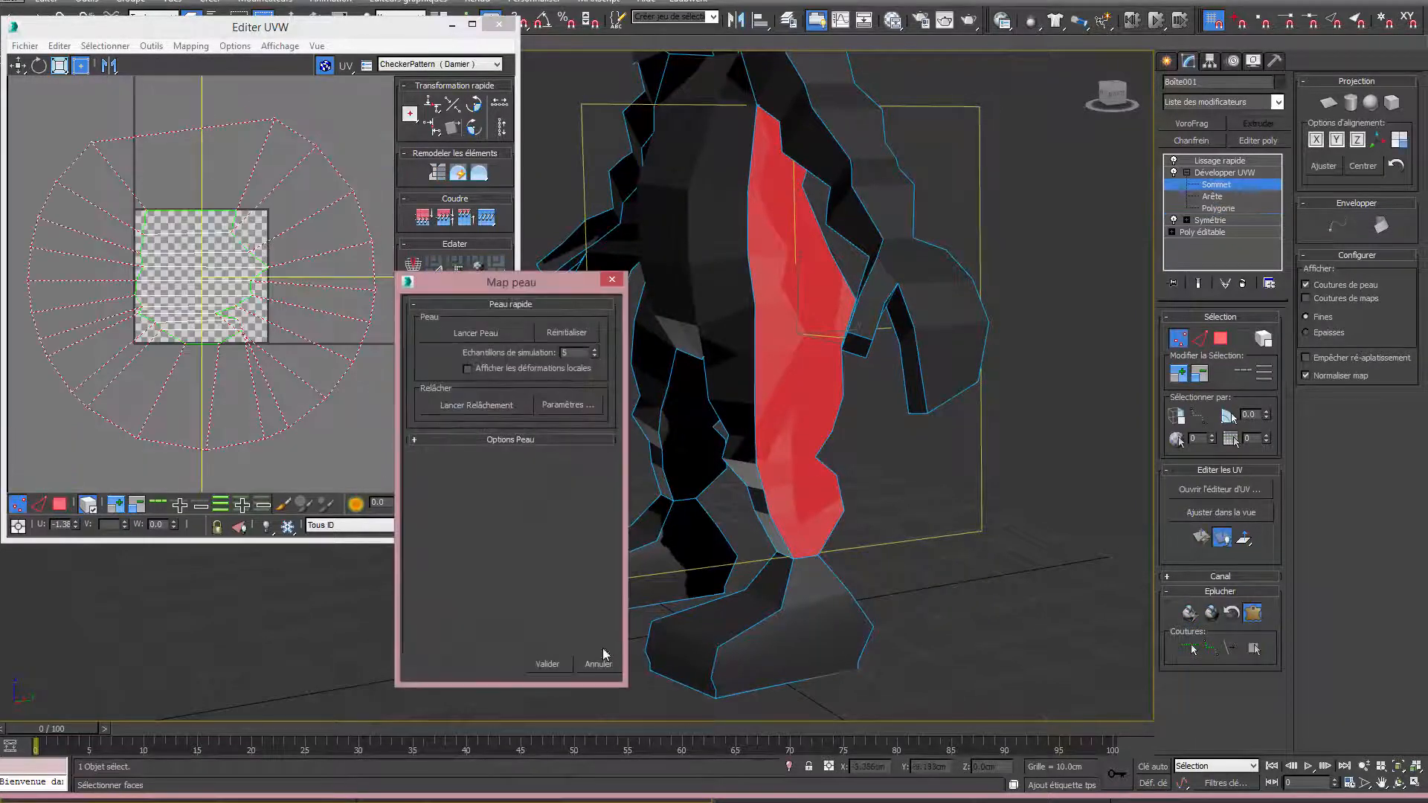
click(561, 663)
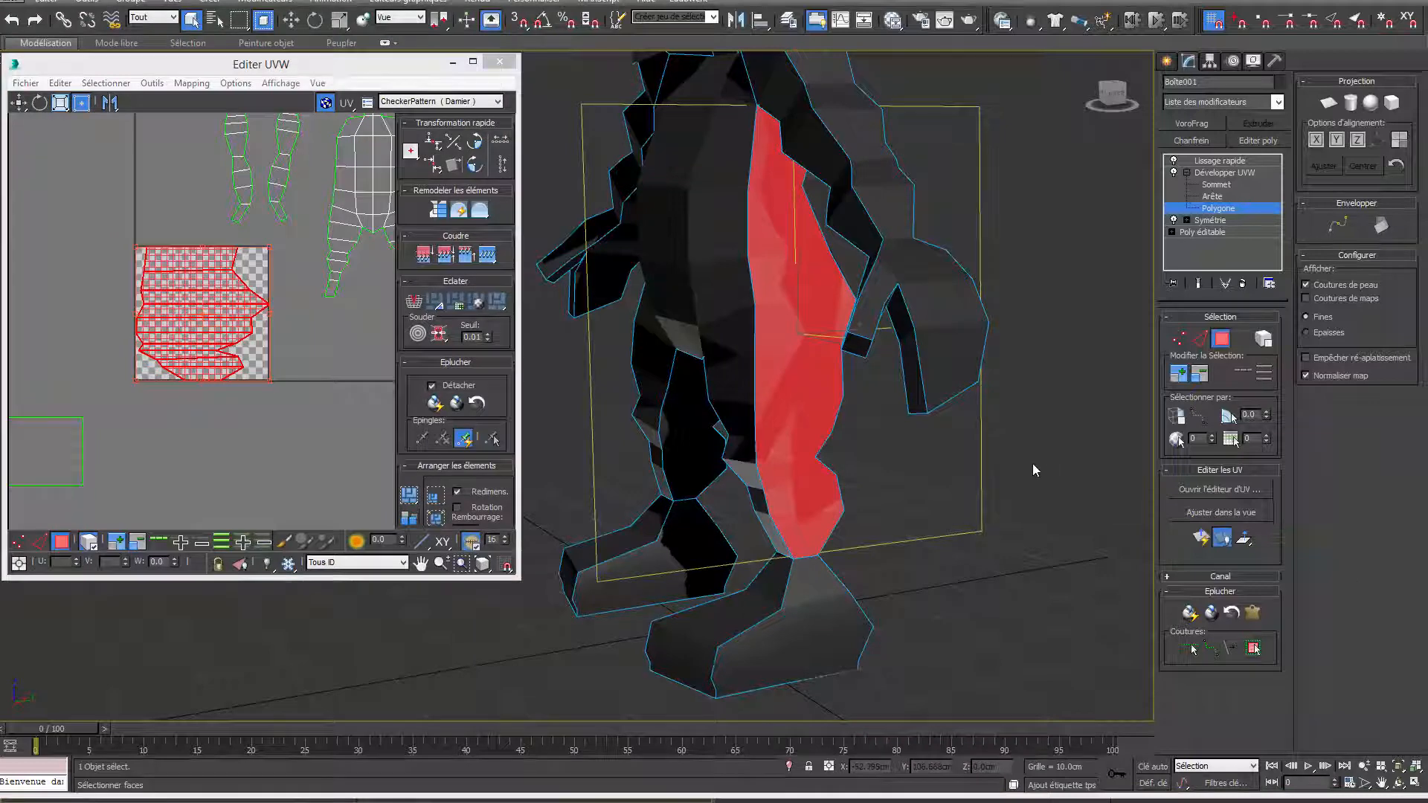
middle_drag(1033, 465, 994, 499)
click(444, 538)
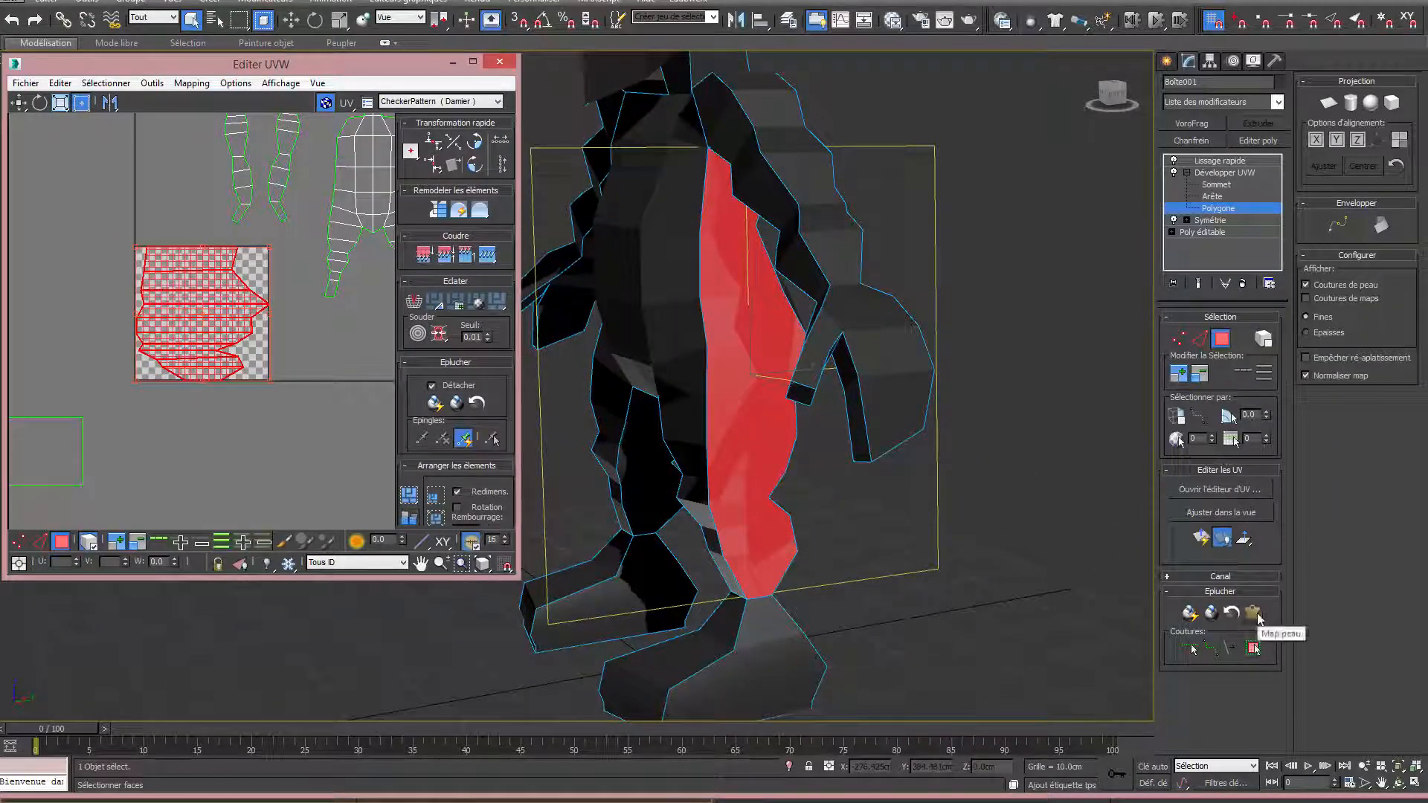
click(1254, 613)
click(483, 409)
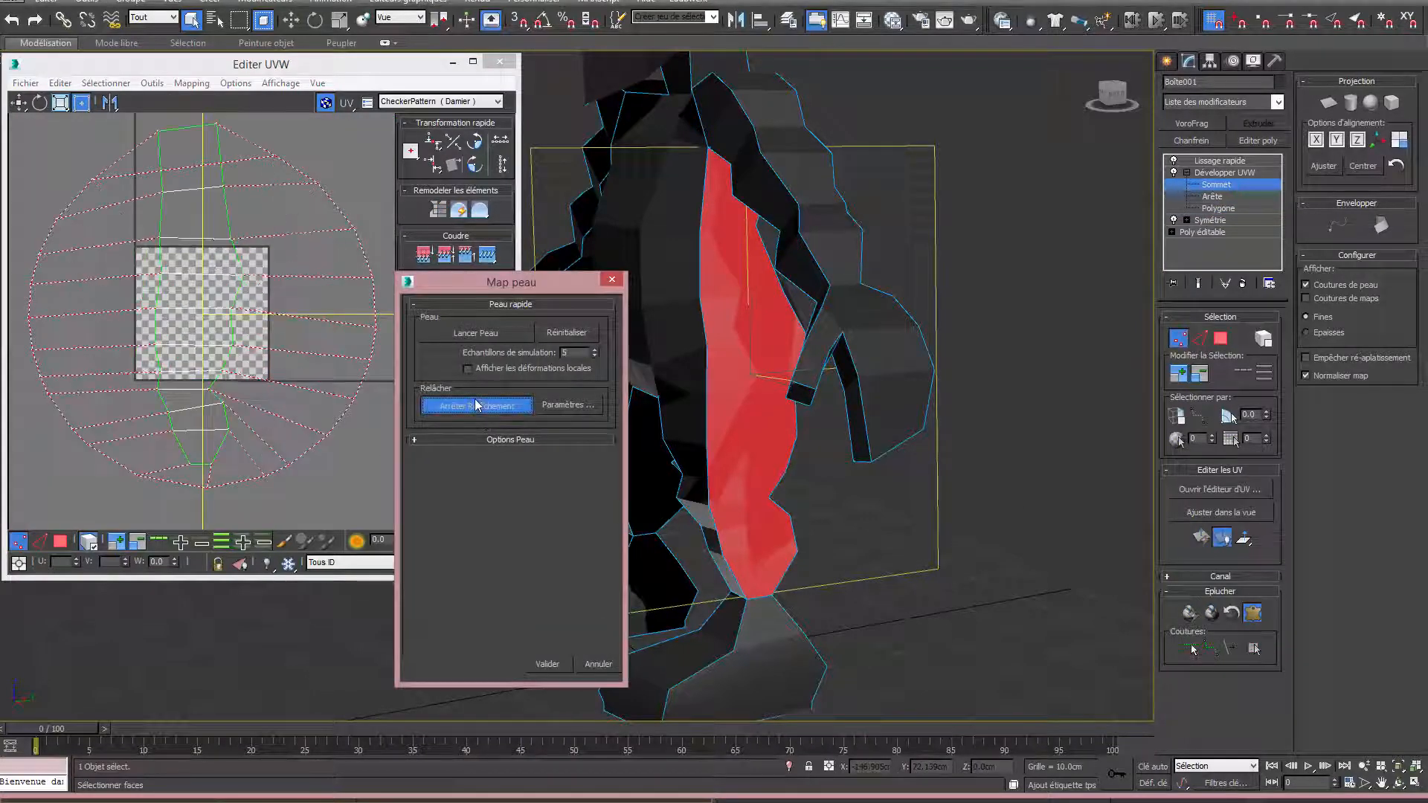
click(548, 665)
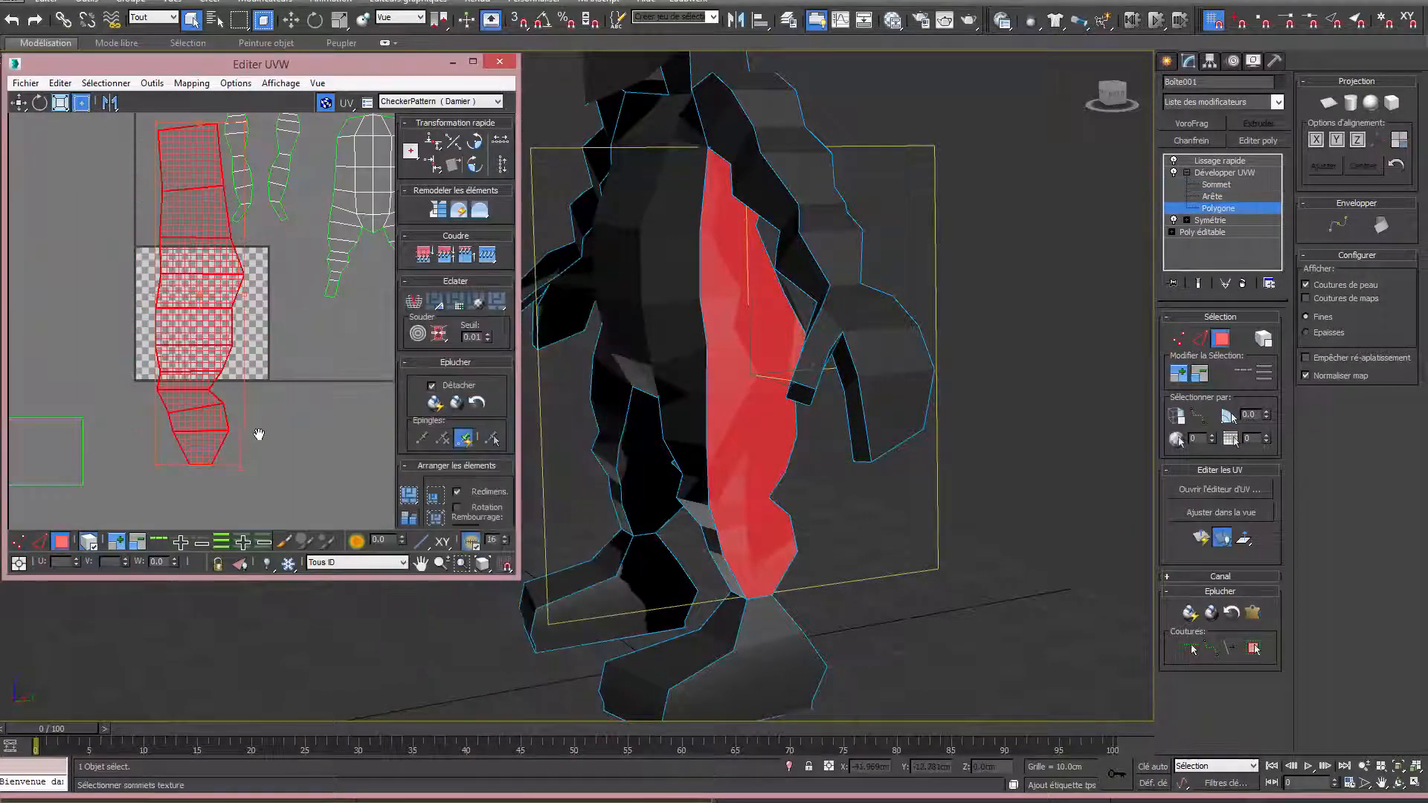
Move the left leg's outer shell to the right of the right leg's outer shell and deselect it.
middle_drag(214, 409, 88, 422)
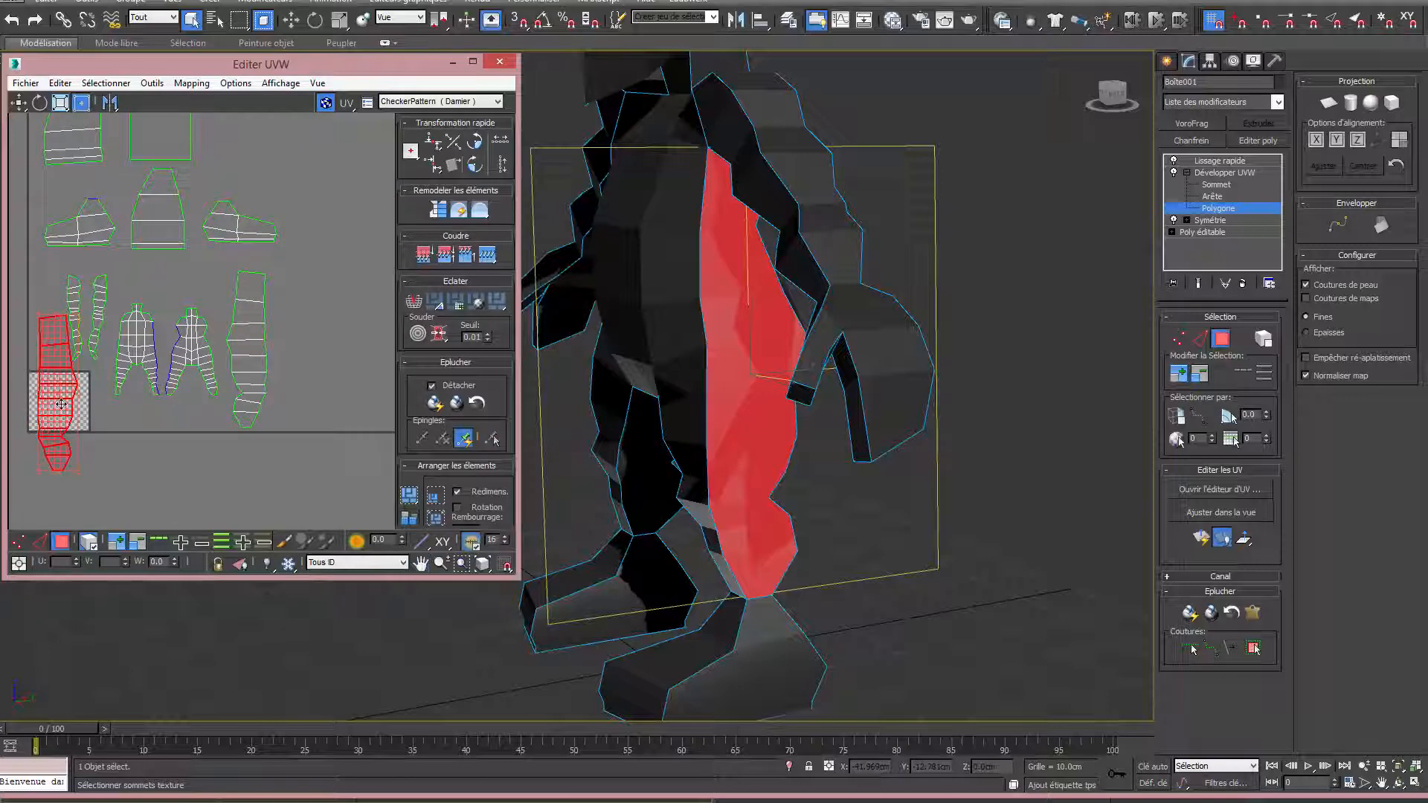
drag(61, 405, 309, 356)
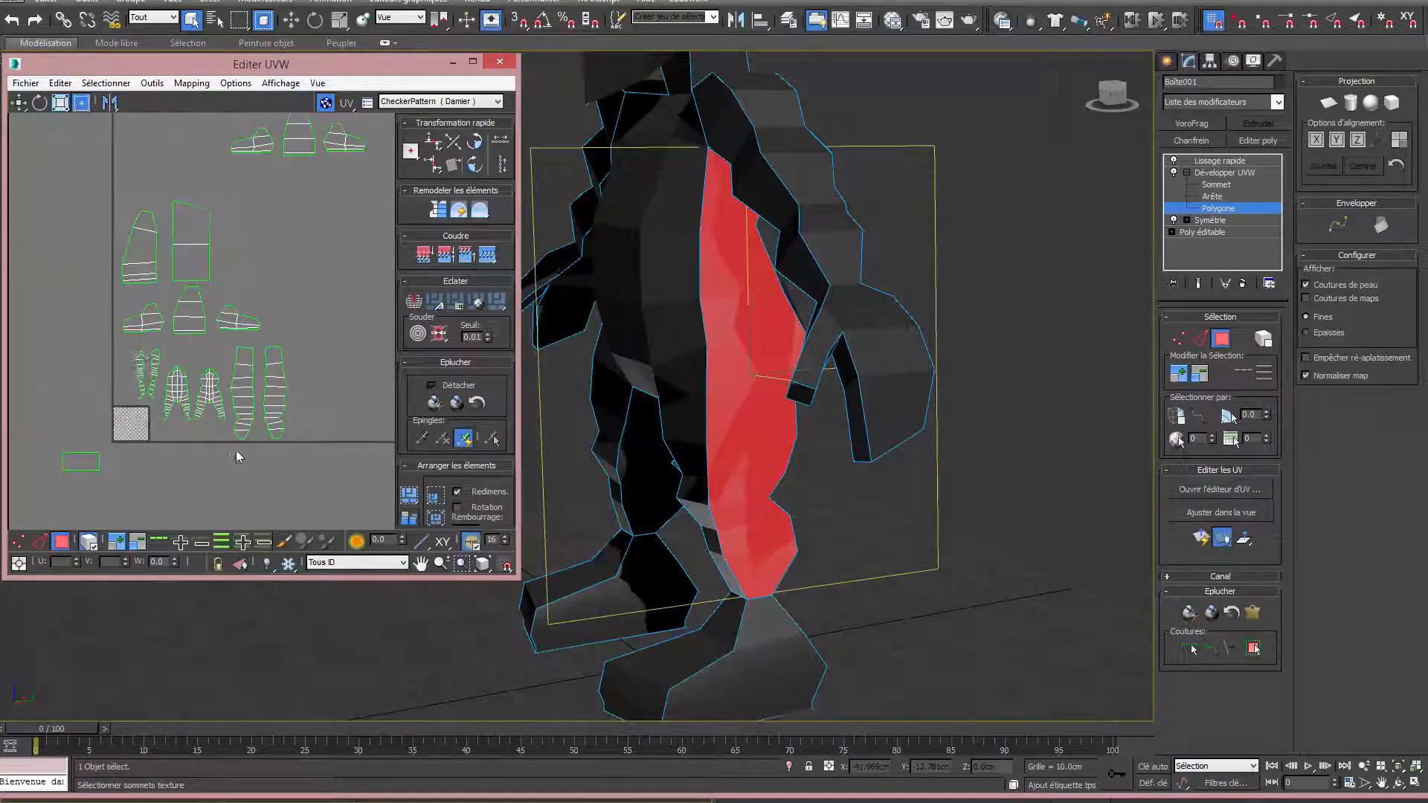
middle_drag(236, 457, 271, 391)
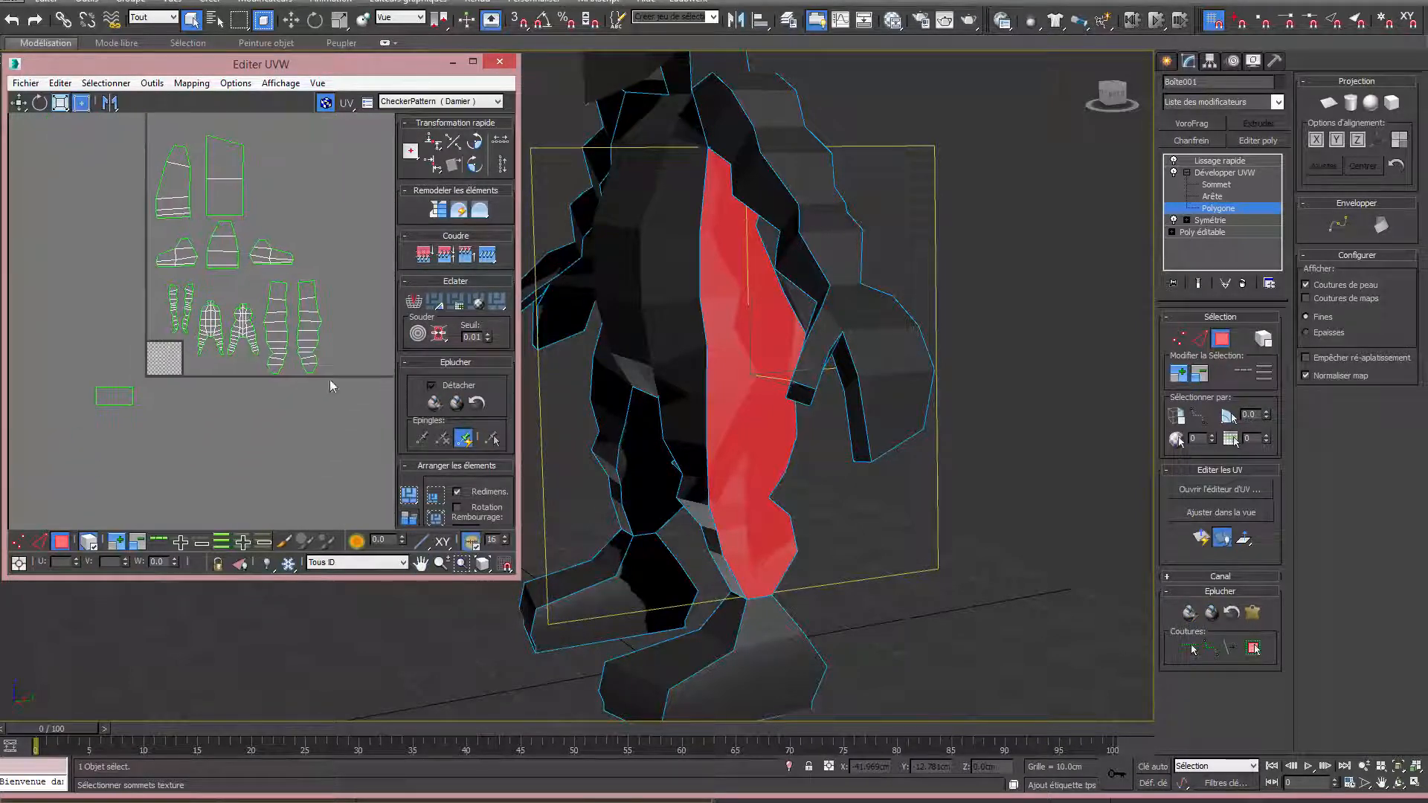
Select the right leg's inner side out to its seams, pelt-map it, relax it and commit the result.
click(686, 497)
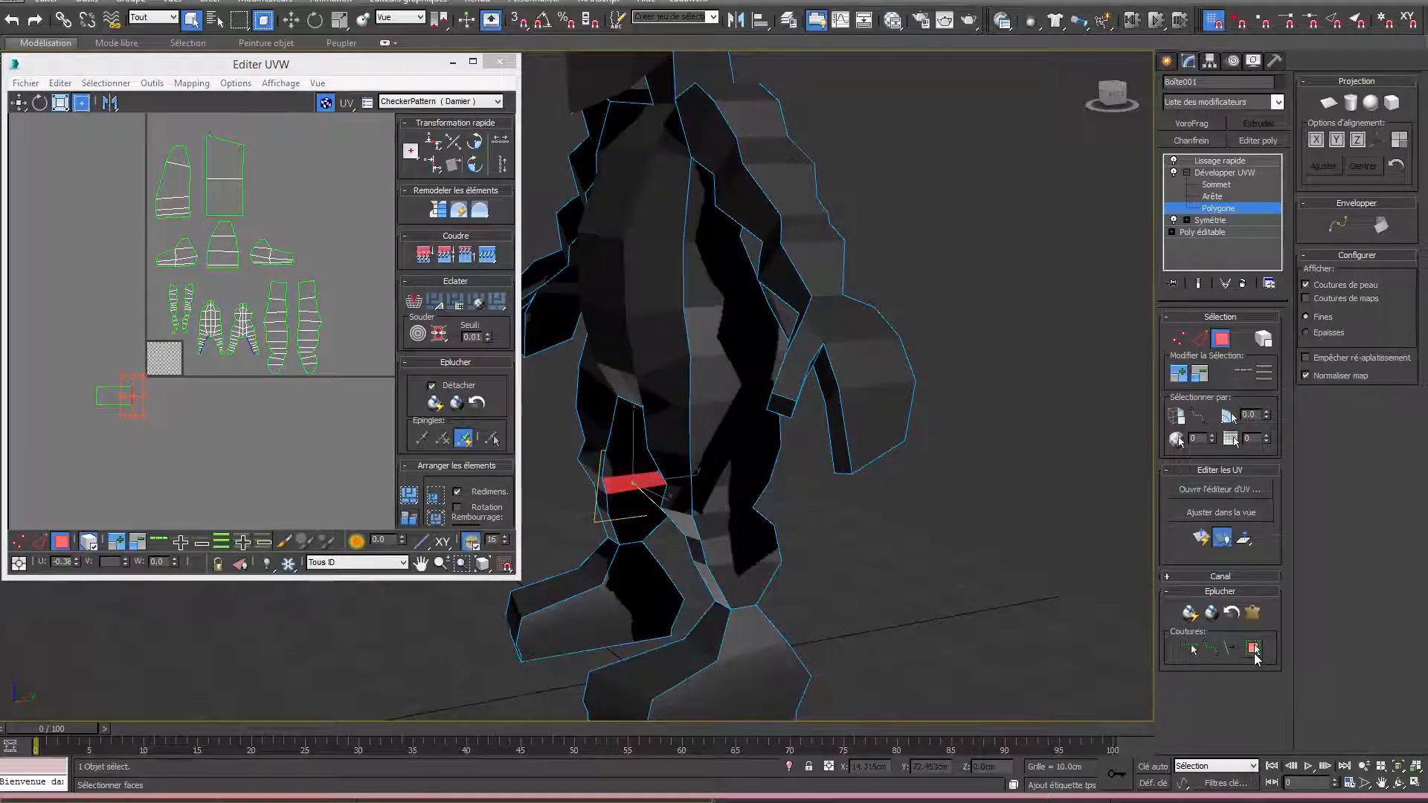
click(1254, 645)
alt+middle_drag(883, 563, 931, 552)
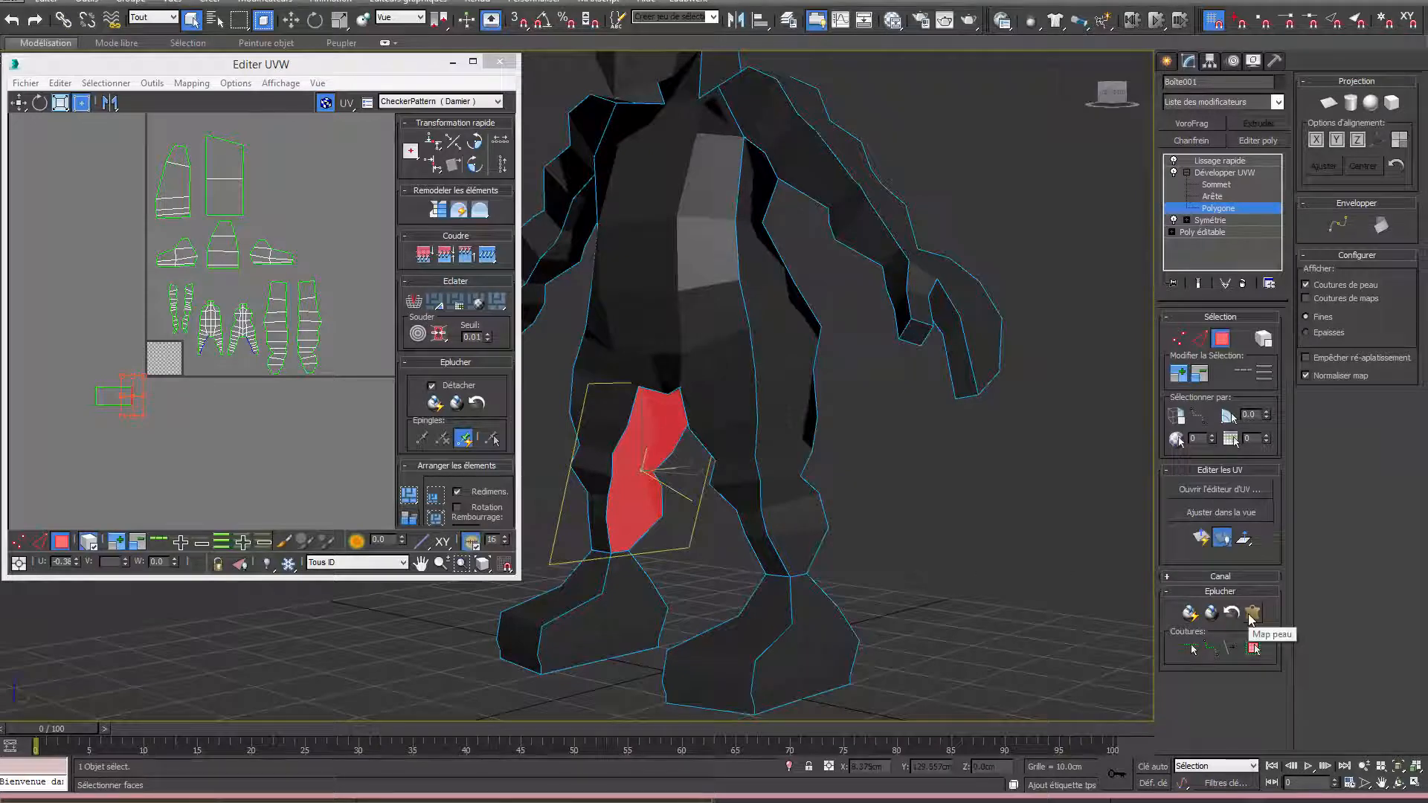
click(1252, 613)
click(476, 405)
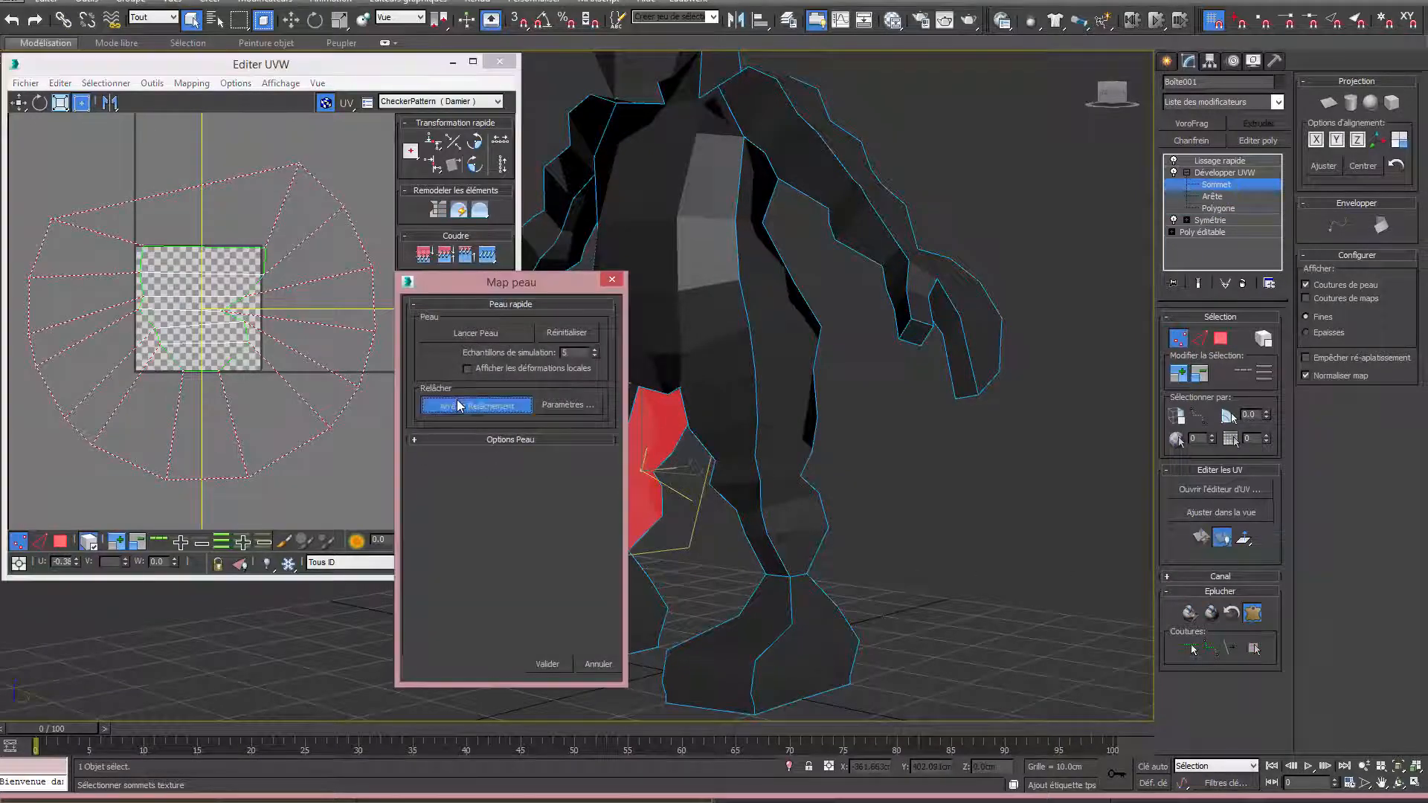
click(547, 664)
Move the right leg's inner shell to the right of the two outer leg shells.
scroll(283, 435, down, 4)
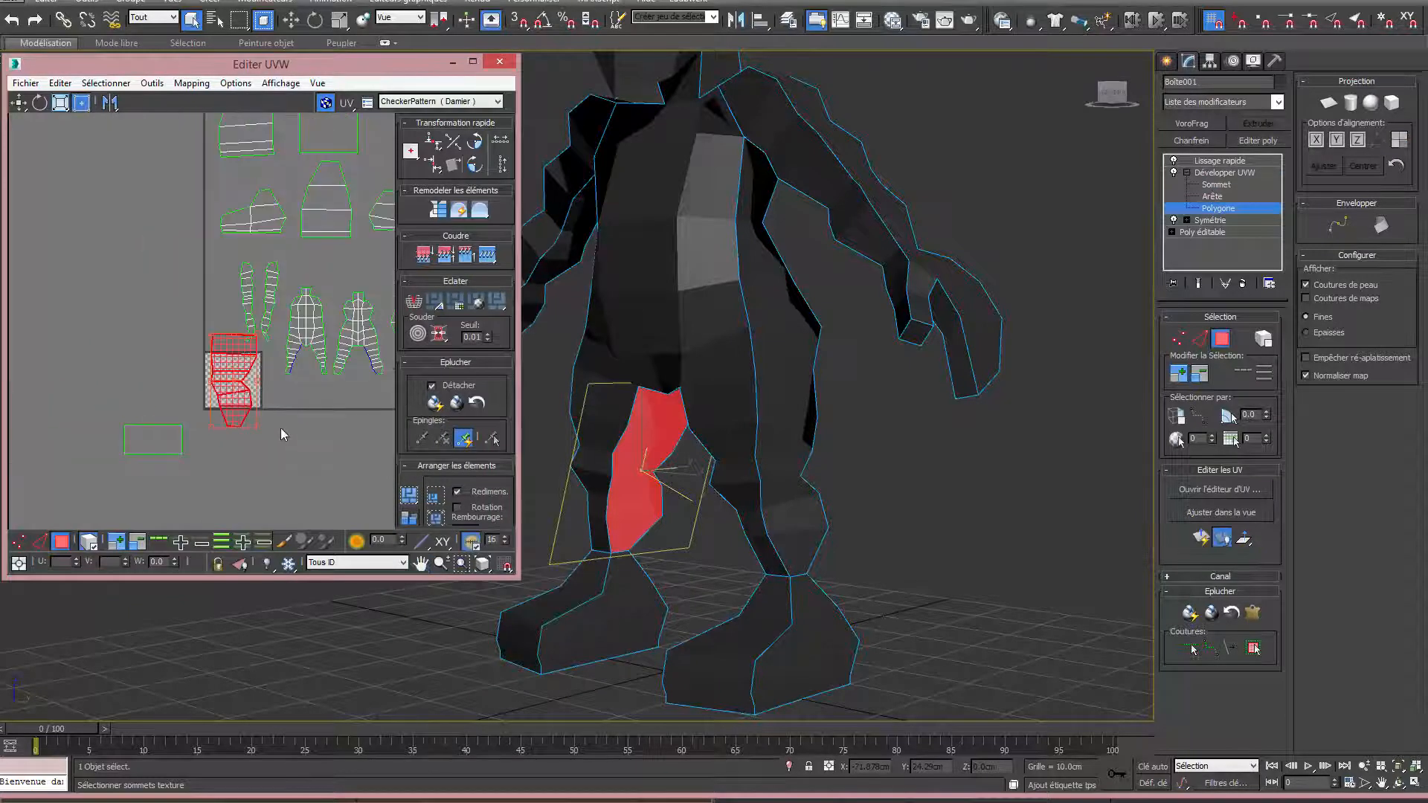
drag(229, 383, 370, 346)
middle_drag(369, 346, 255, 368)
drag(255, 369, 407, 373)
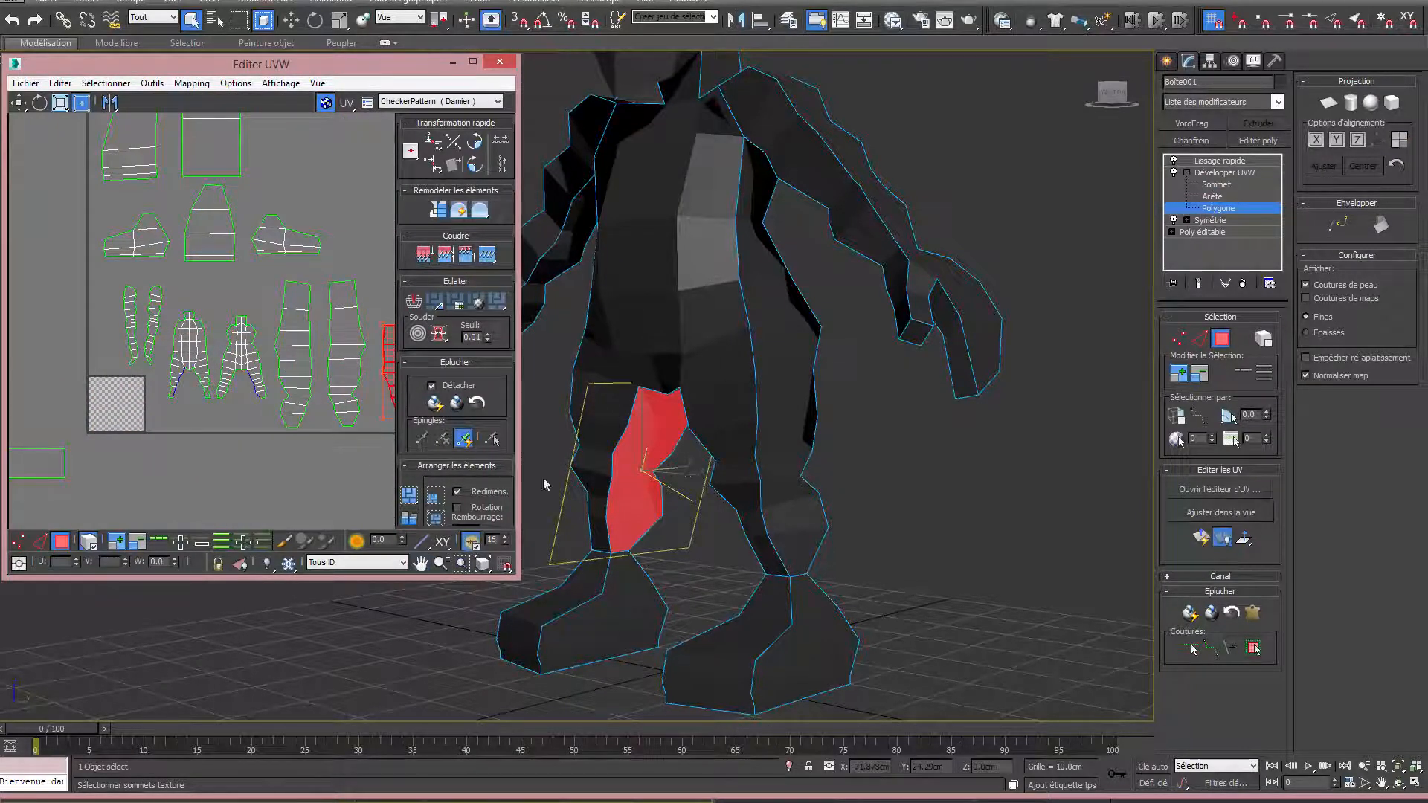
Select the faces of the other inner leg and unwrap them with the Pelt map, relaxing the UVs before validating.
alt+middle_drag(688, 471, 804, 471)
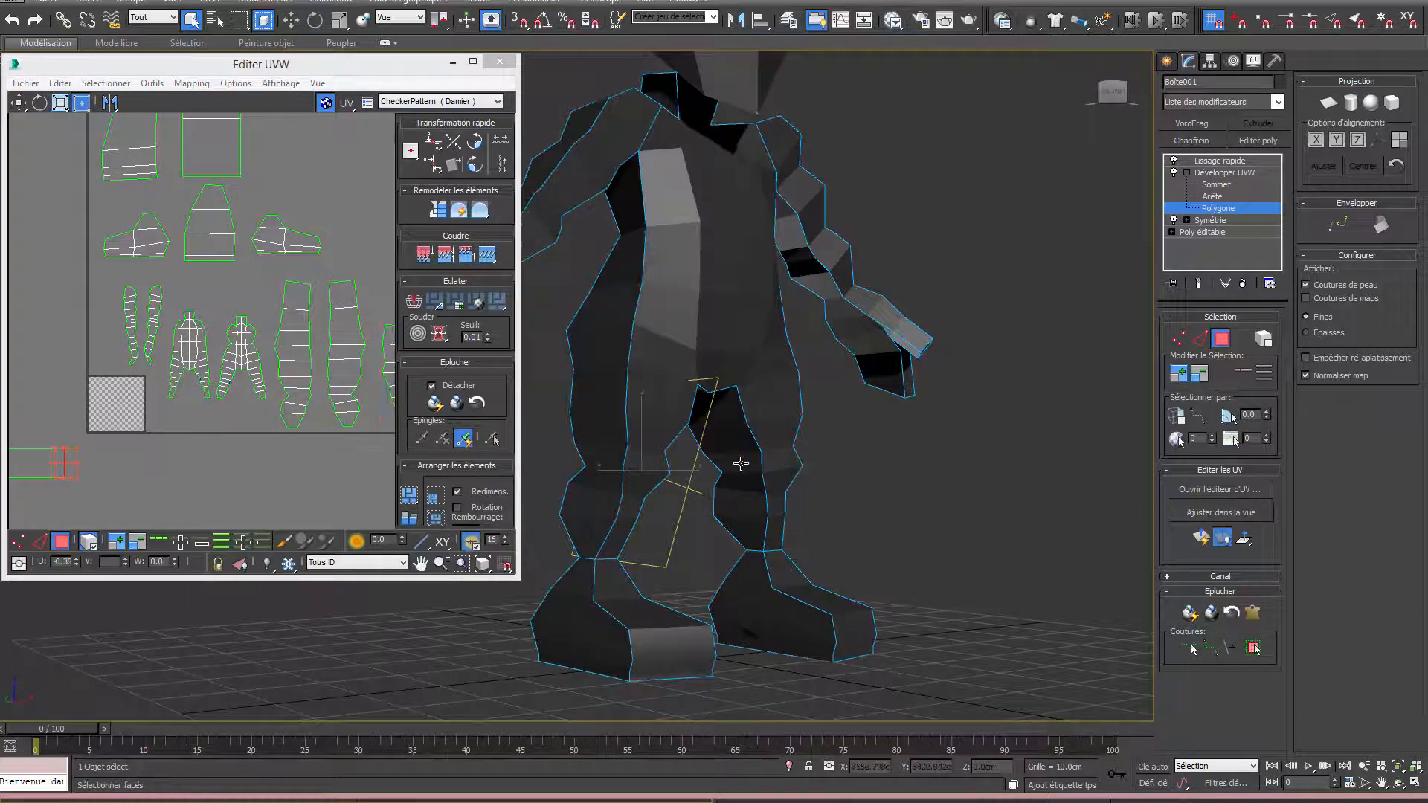
middle_drag(317, 394, 231, 386)
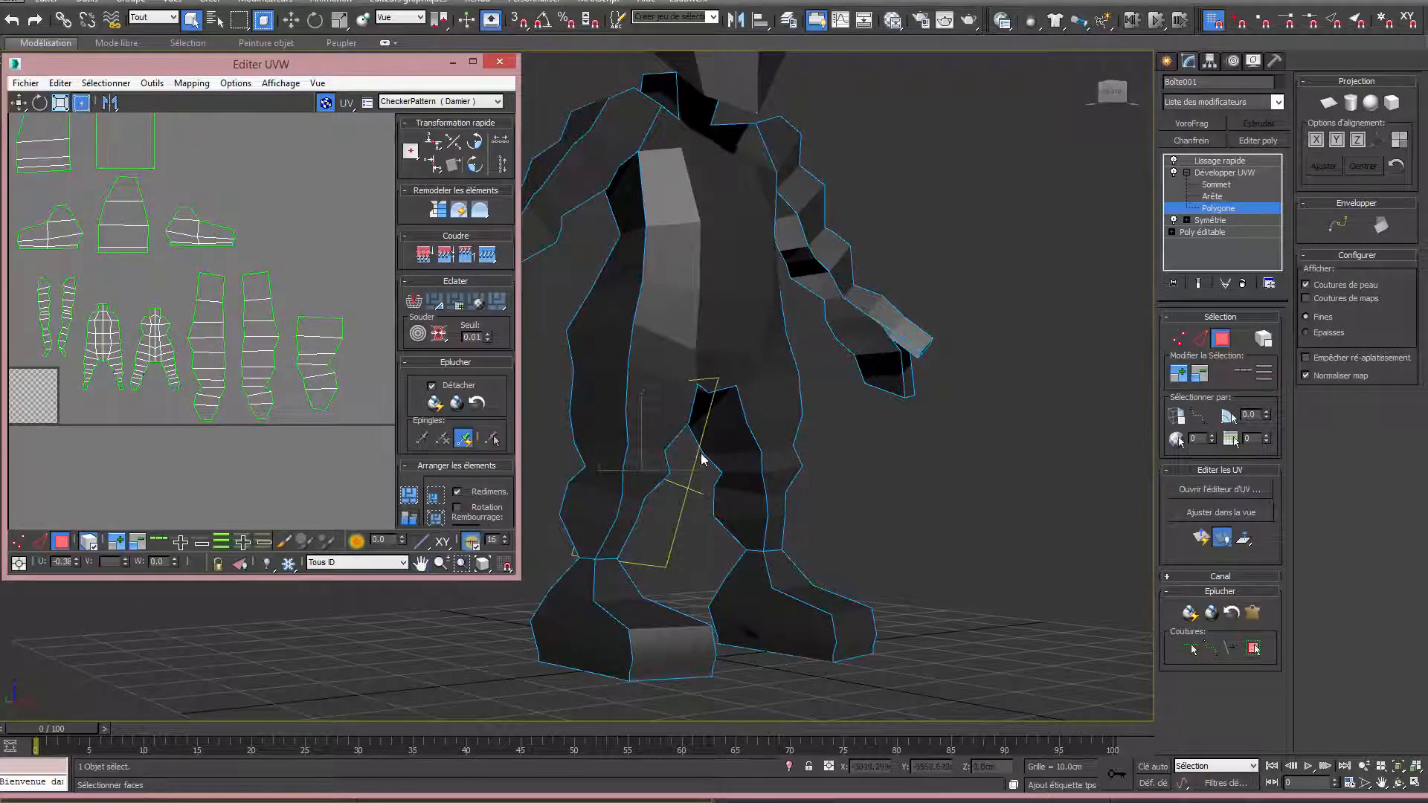
alt+middle_drag(670, 461, 714, 457)
click(737, 455)
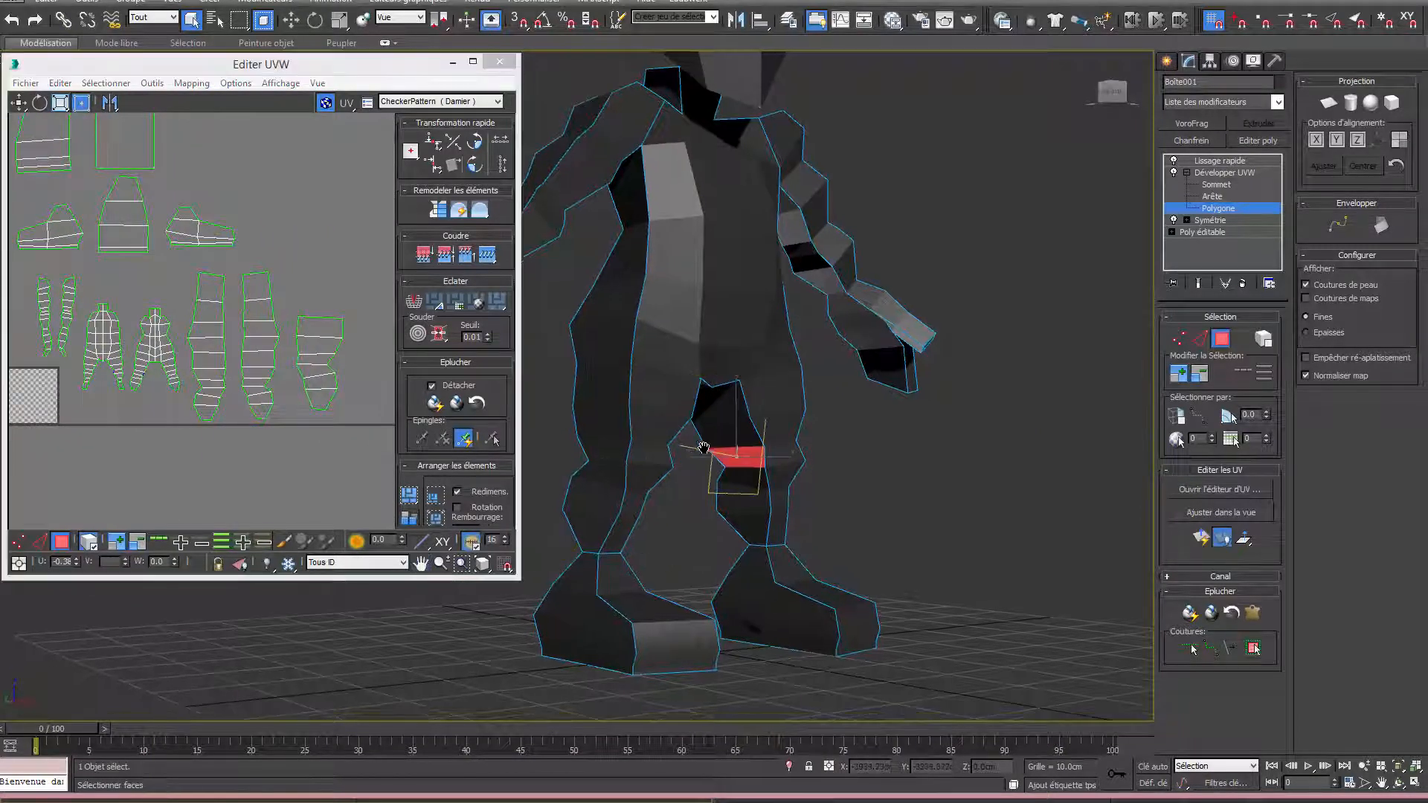
click(1255, 616)
click(476, 411)
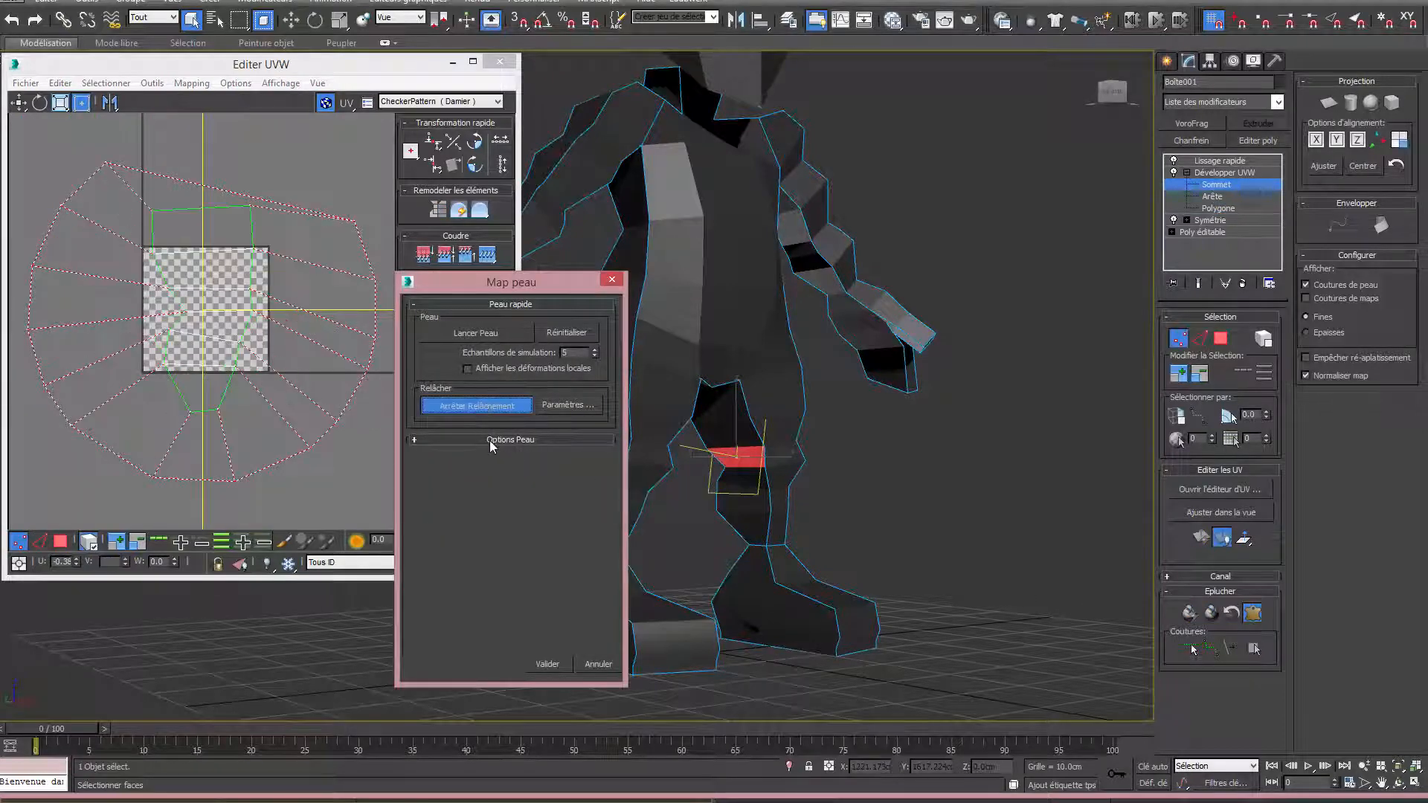
click(547, 664)
Place the new inner-leg shell beside the matching inner-leg shell, at the end of the leg row.
scroll(223, 335, down, 3)
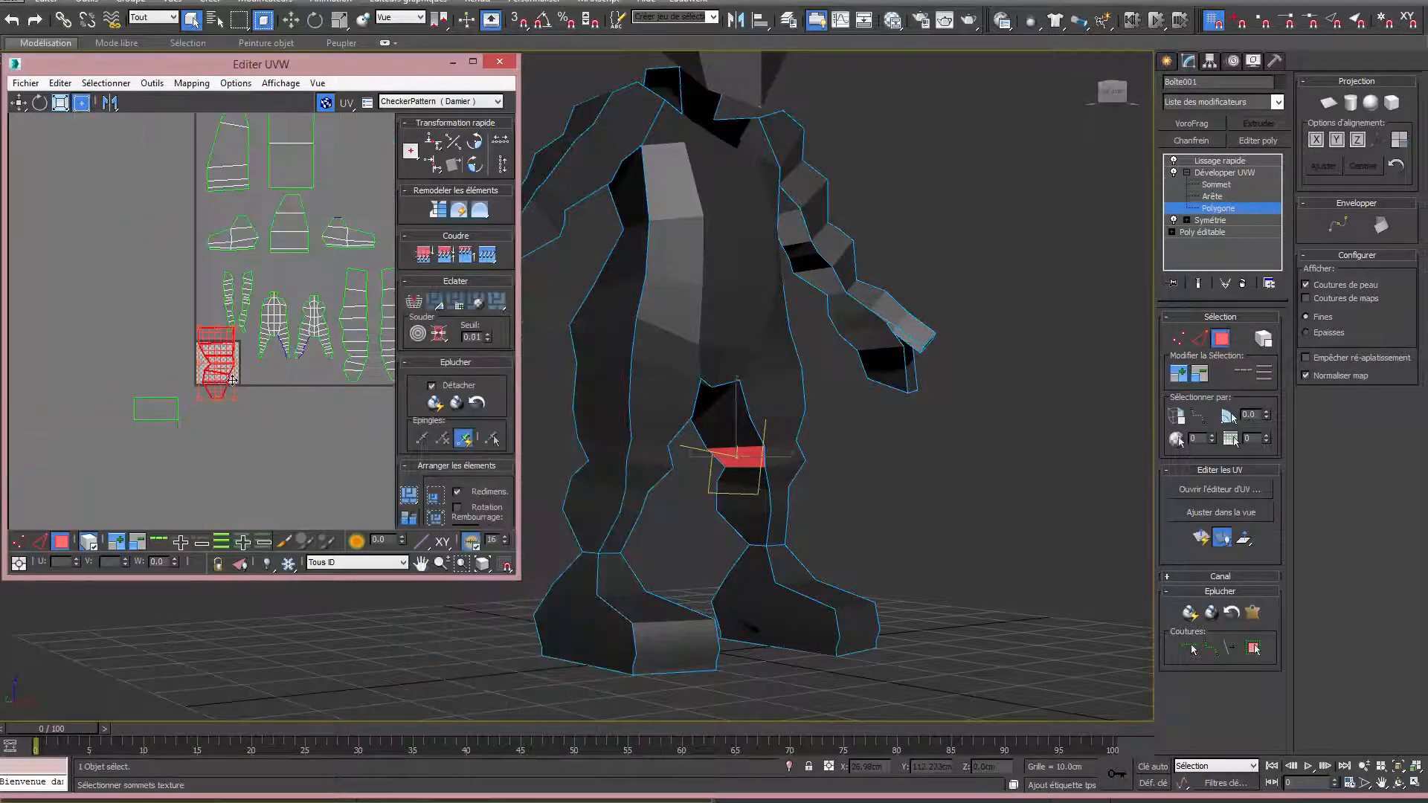
middle_drag(277, 393, 146, 396)
drag(83, 380, 351, 357)
Select the crotch faces, unwrap them with Quick Peel and place their small shell above the two inner-leg shells.
alt+middle_drag(1004, 488, 682, 478)
click(655, 424)
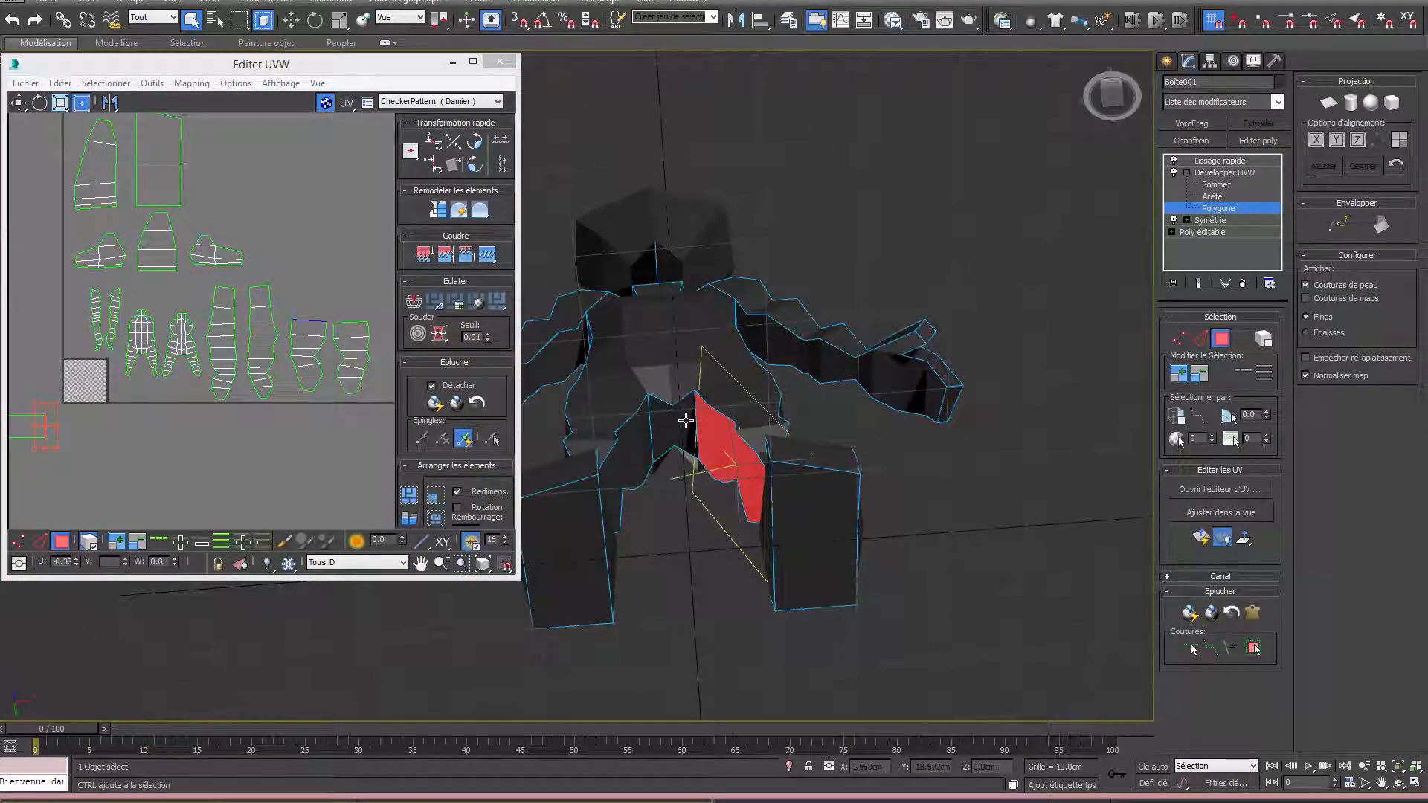
alt+middle_drag(655, 424, 1061, 547)
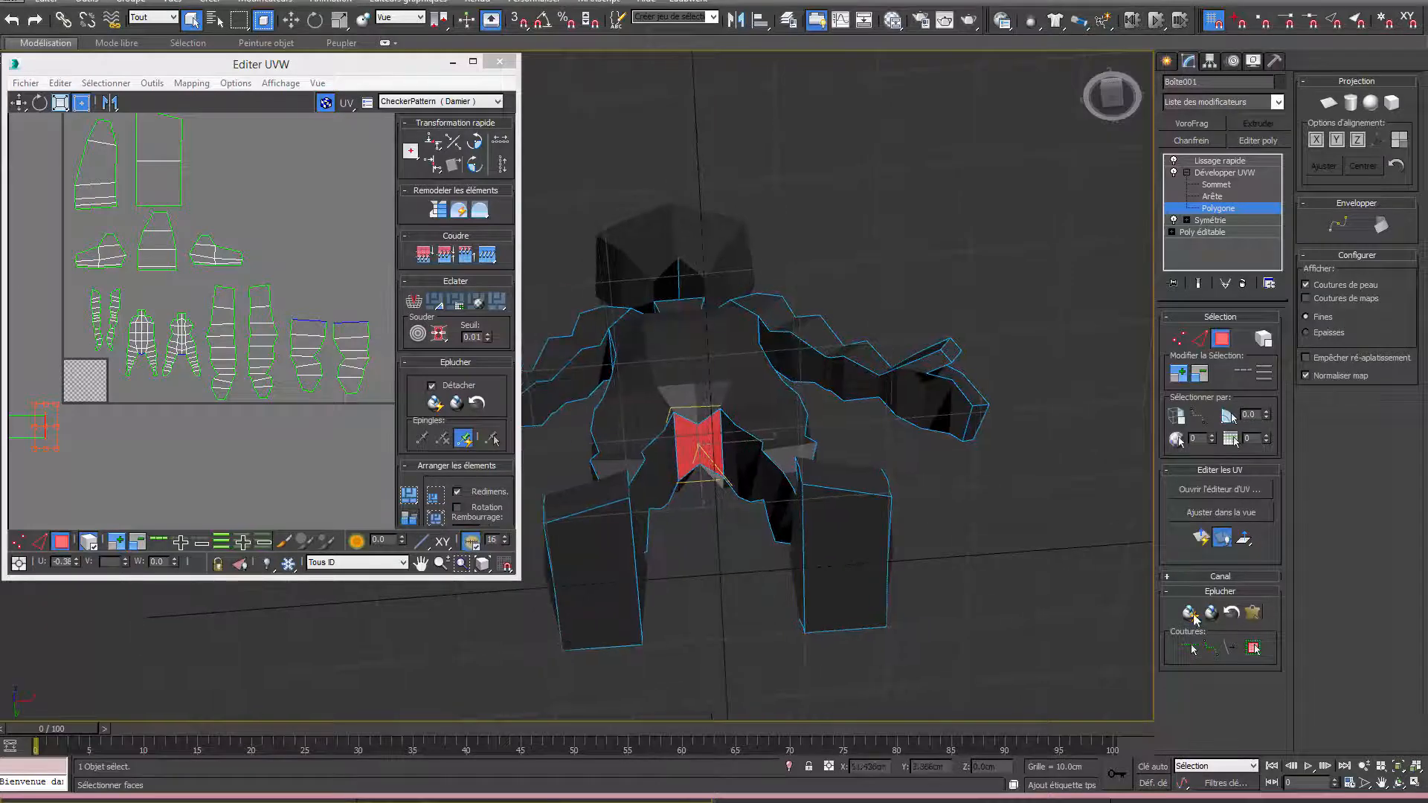
click(1195, 619)
middle_drag(16, 445, 71, 440)
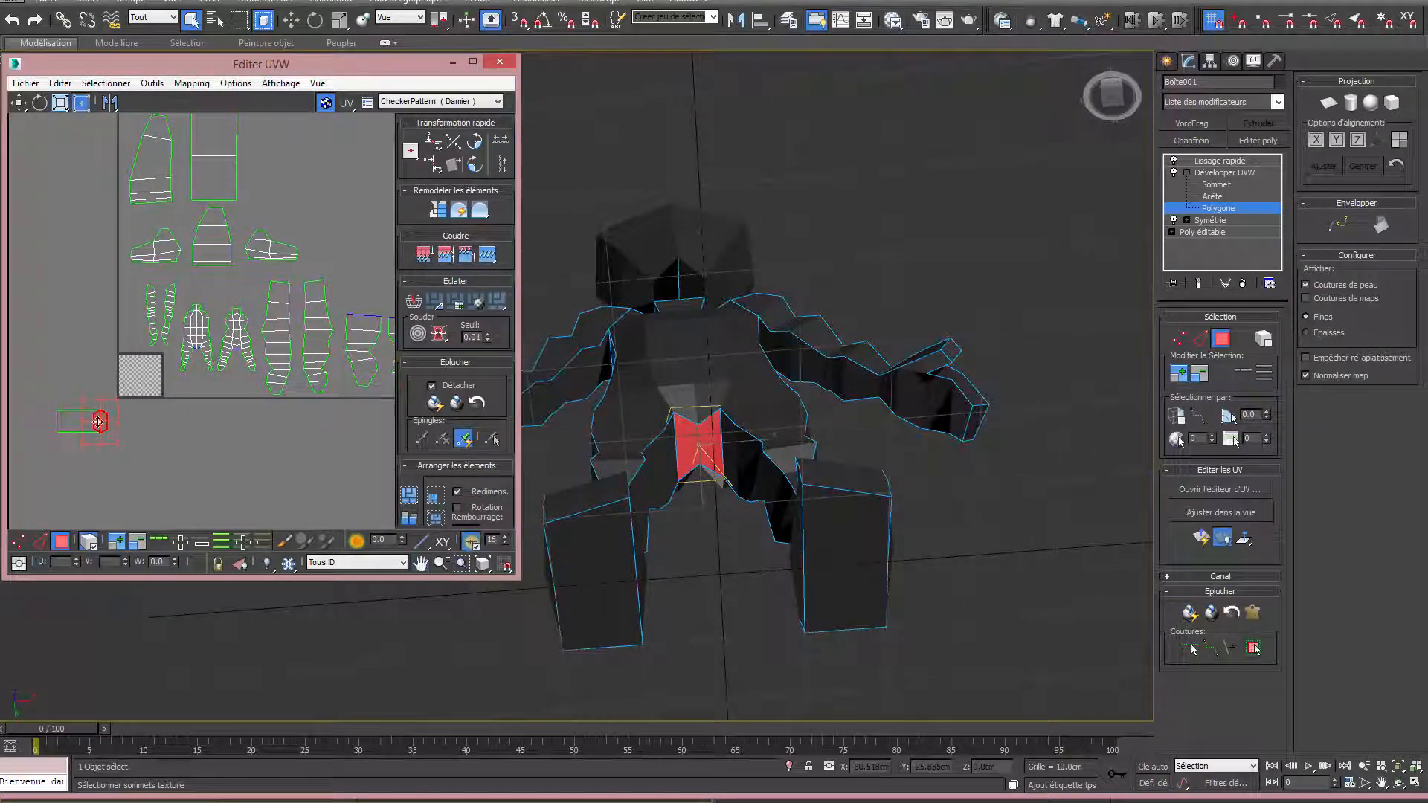
drag(100, 421, 281, 296)
scroll(179, 348, down, 3)
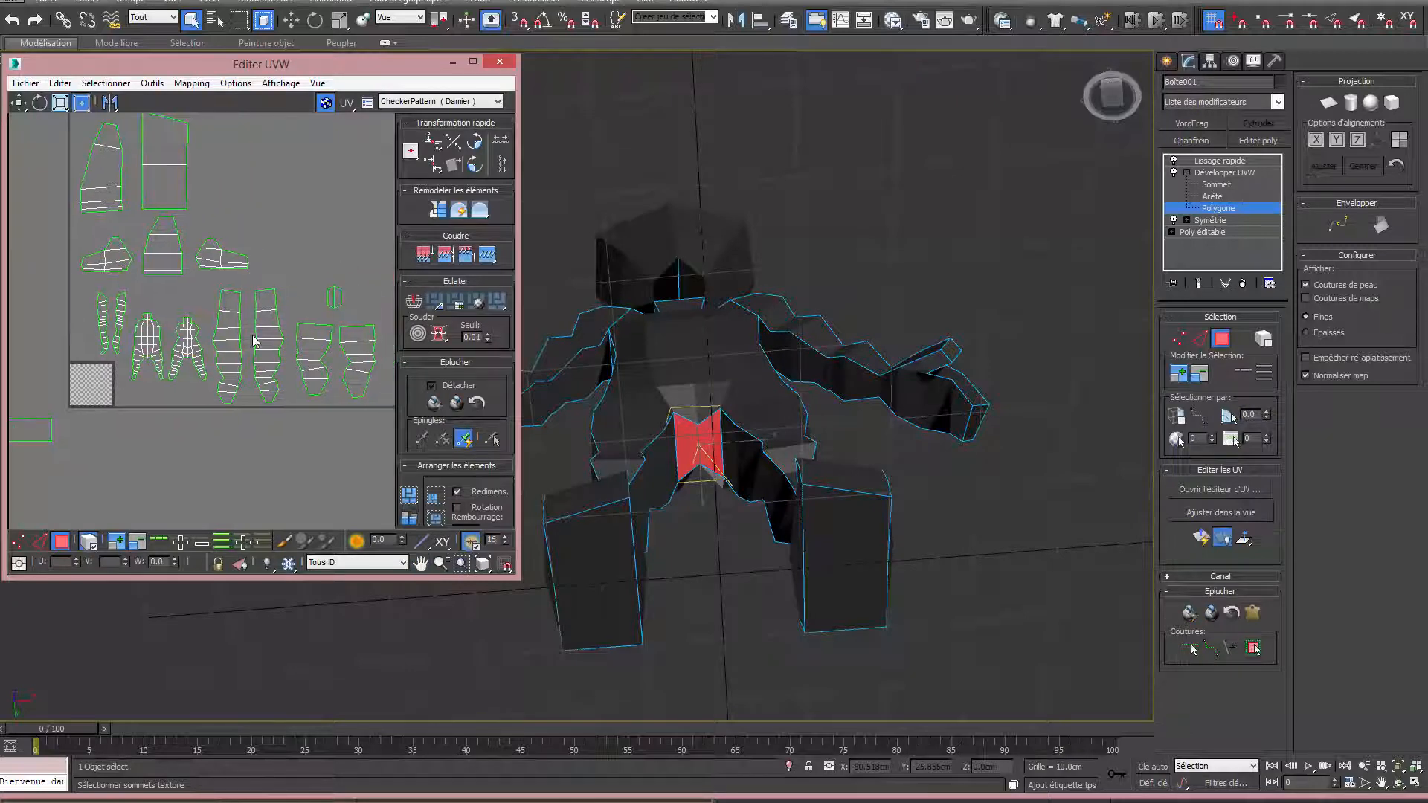
Move the separate upper group of torso and foot shells down level with the matching shells above the leg row.
click(748, 375)
alt+middle_drag(758, 372, 763, 375)
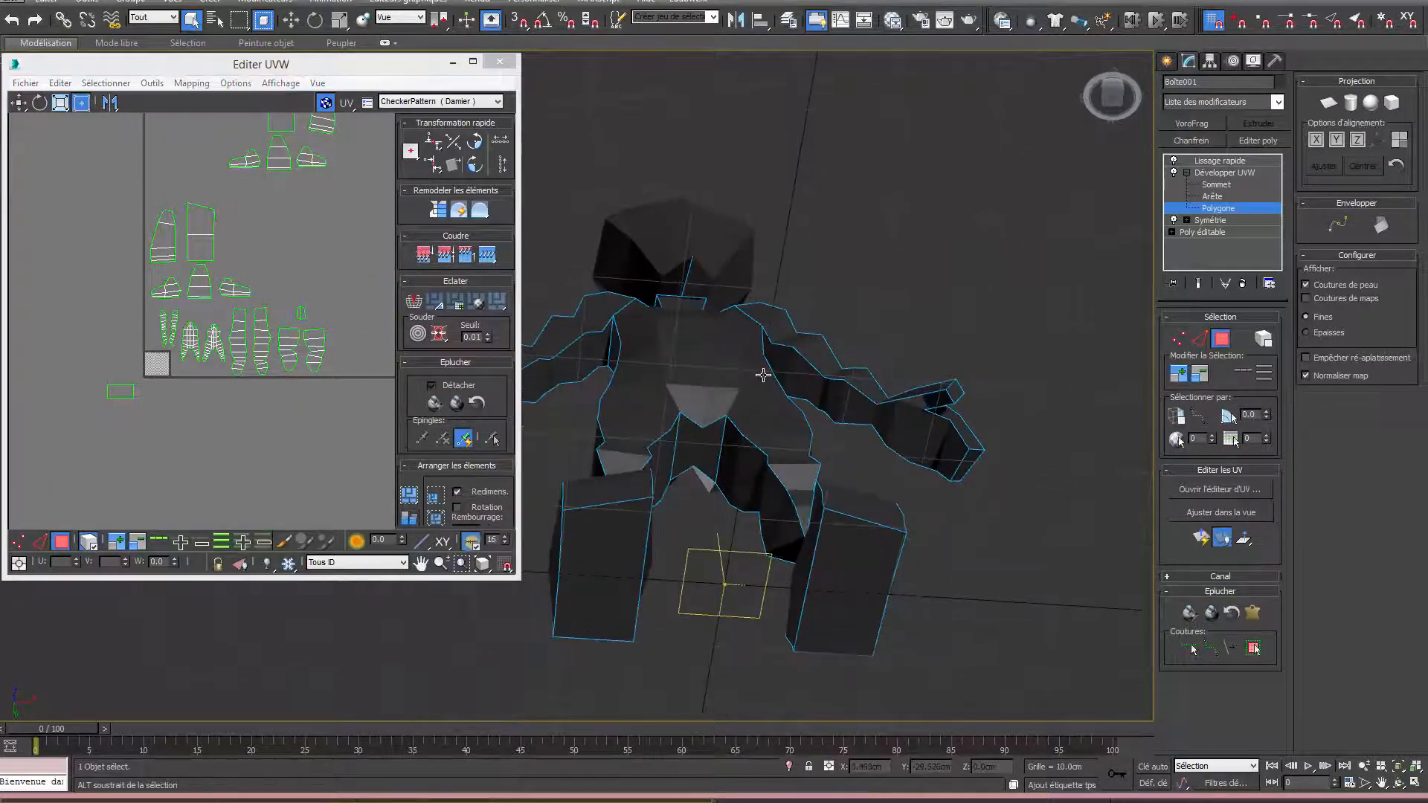
click(371, 339)
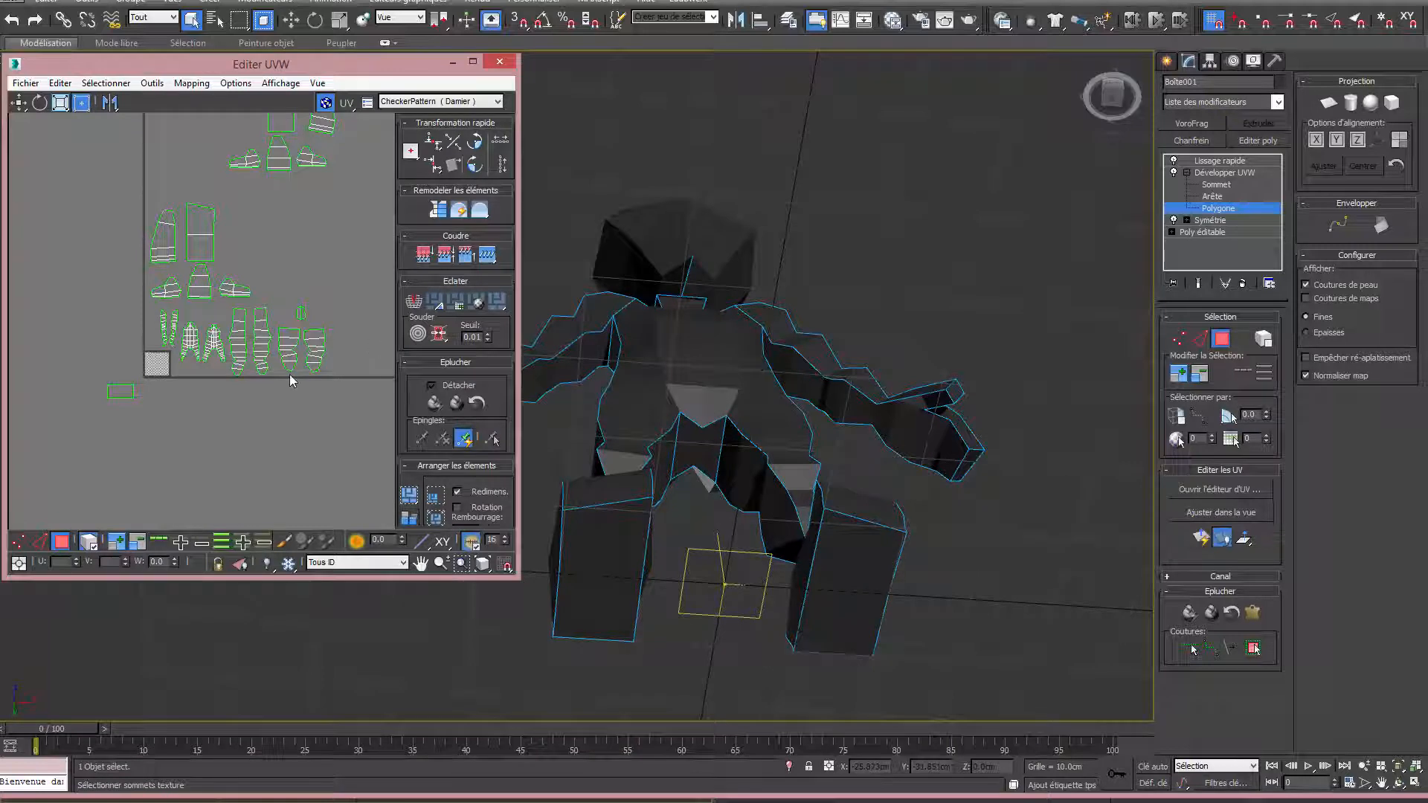
middle_drag(226, 168, 190, 255)
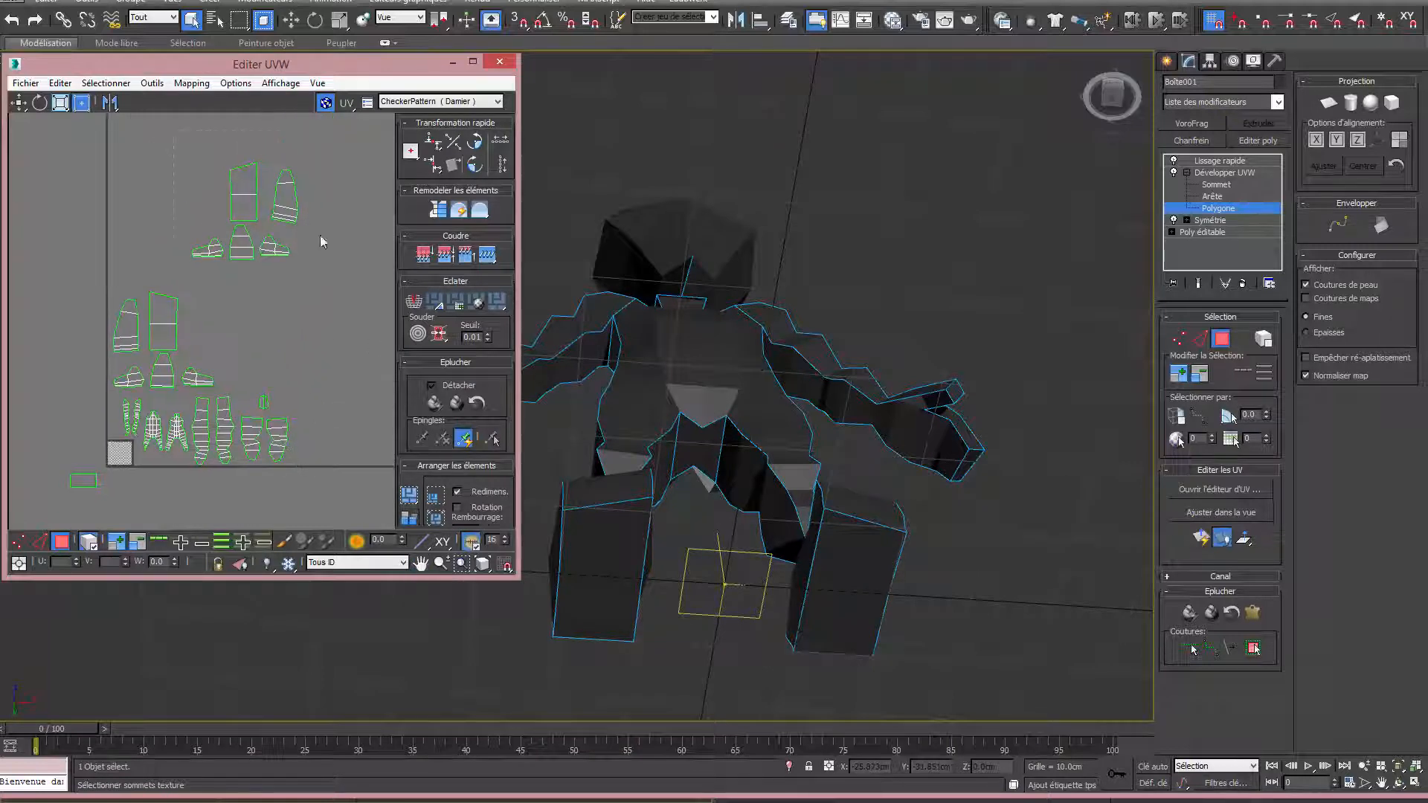
drag(328, 267, 182, 153)
drag(251, 198, 279, 325)
click(223, 340)
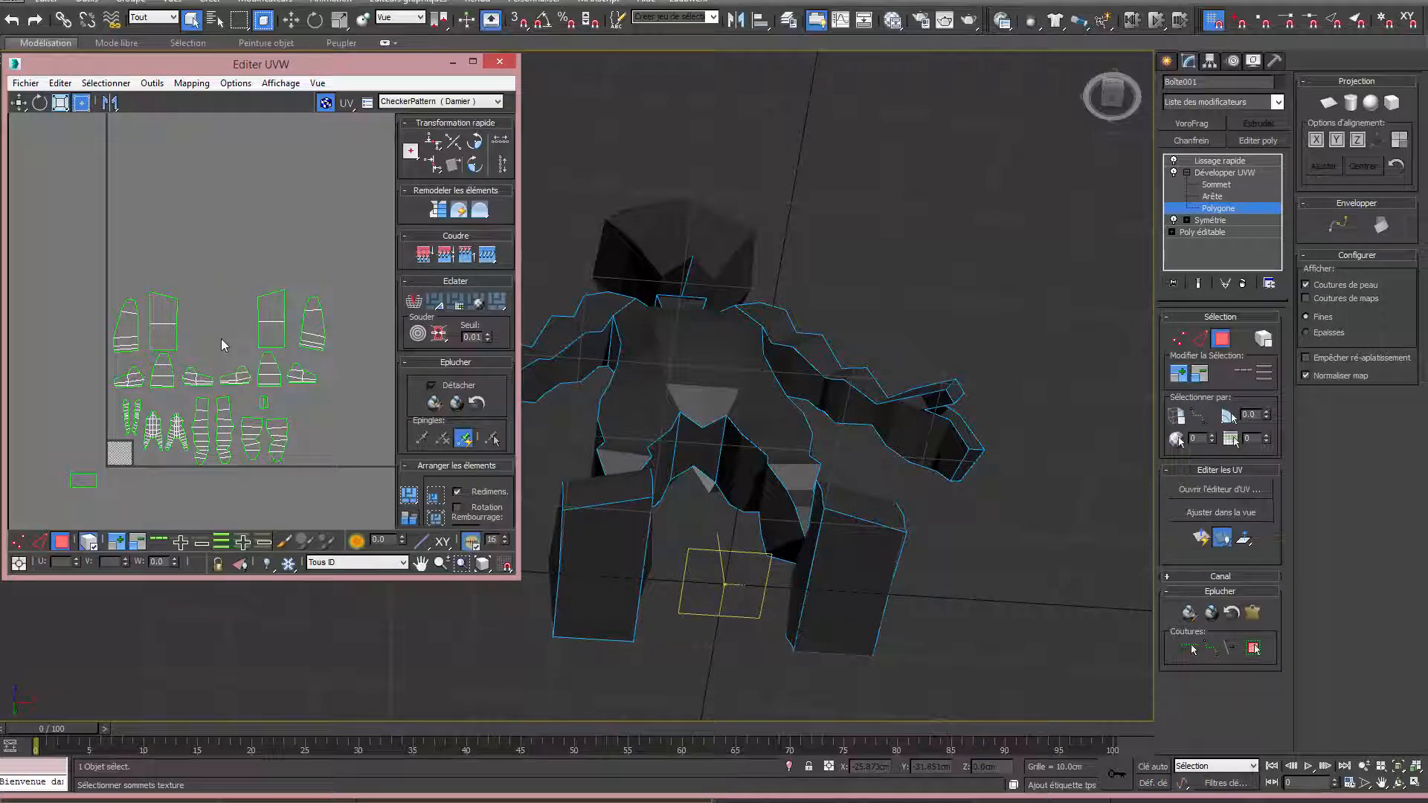
middle_drag(223, 341, 238, 272)
middle_drag(89, 409, 96, 376)
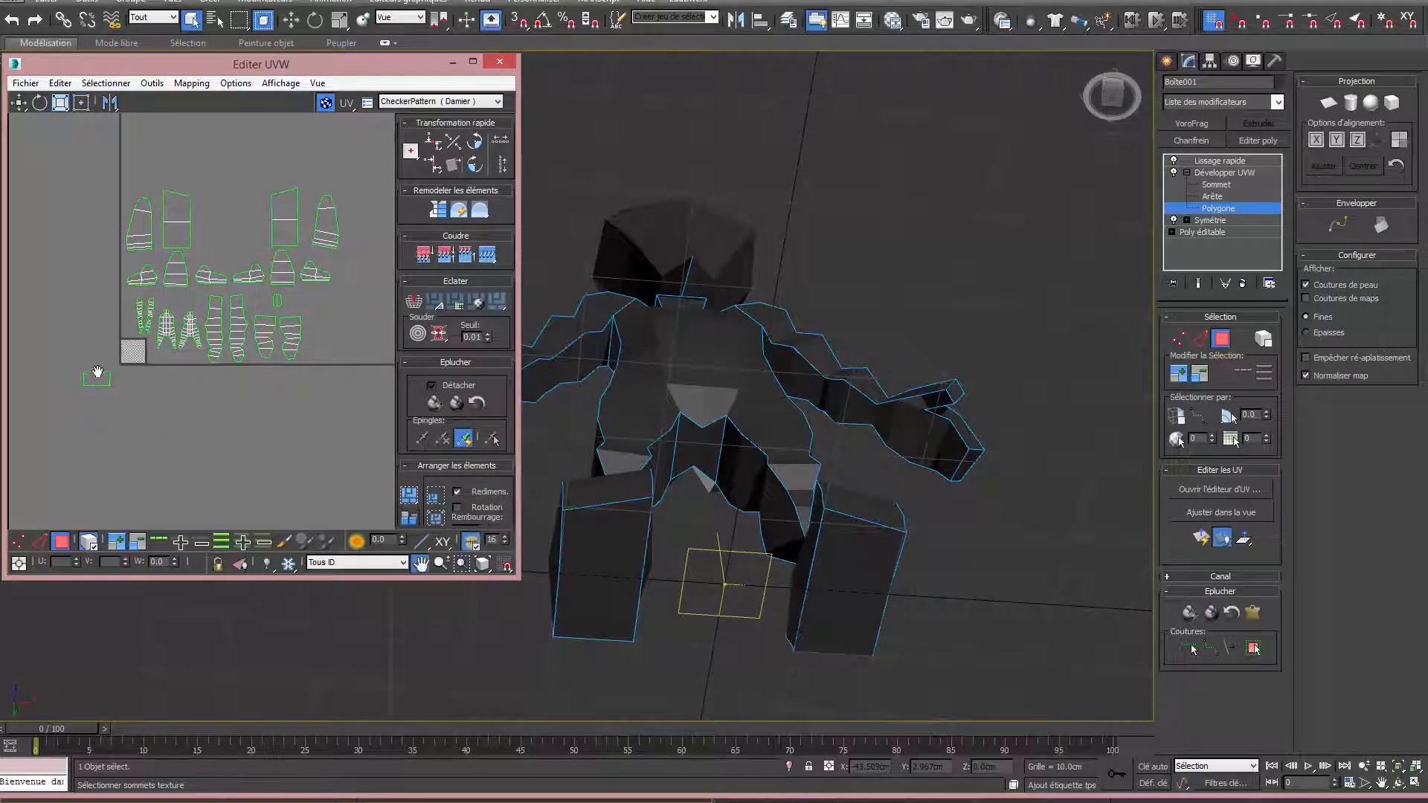
Select the faces on the inner side of the arm and hand and unwrap them with a relaxed Pelt map.
alt+middle_drag(781, 372, 833, 381)
click(785, 389)
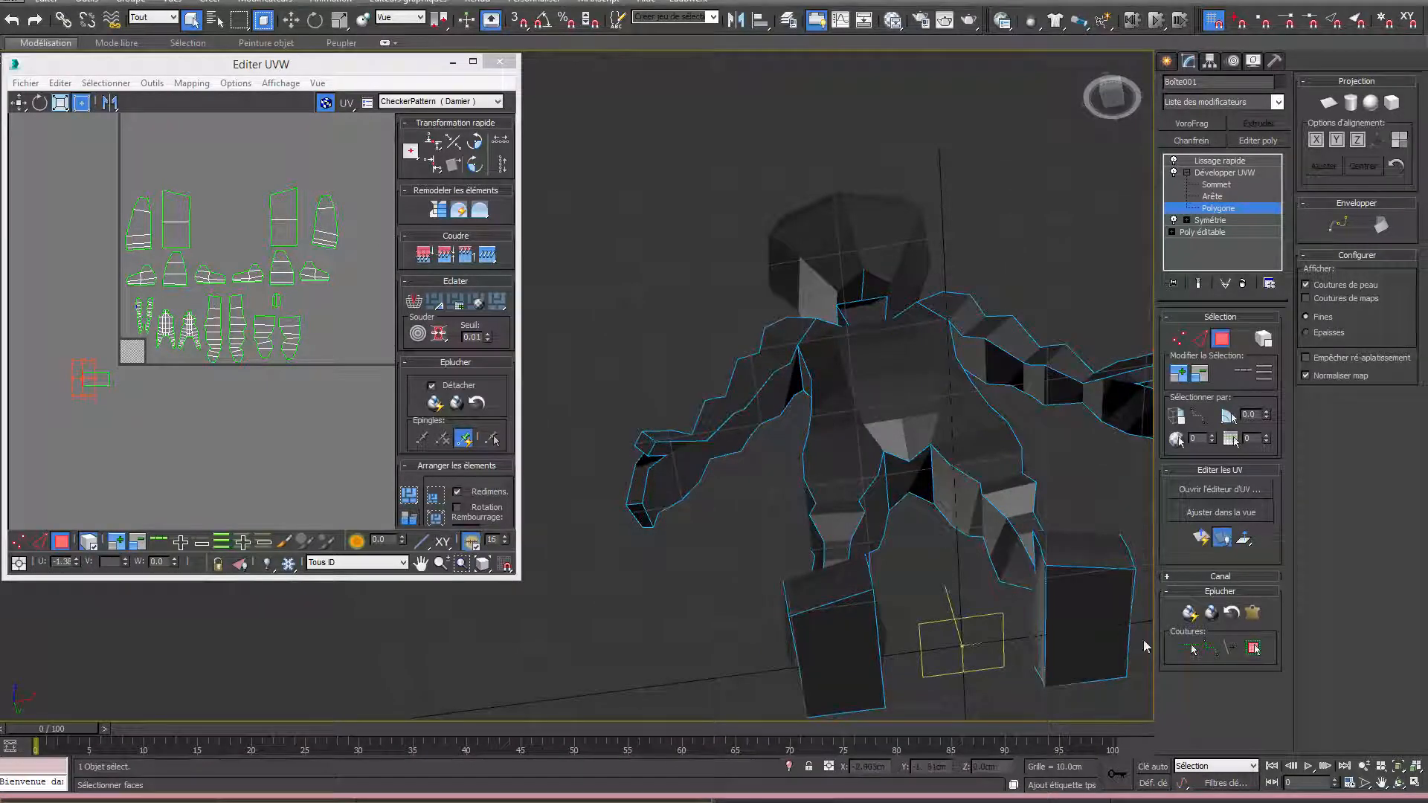
click(1252, 612)
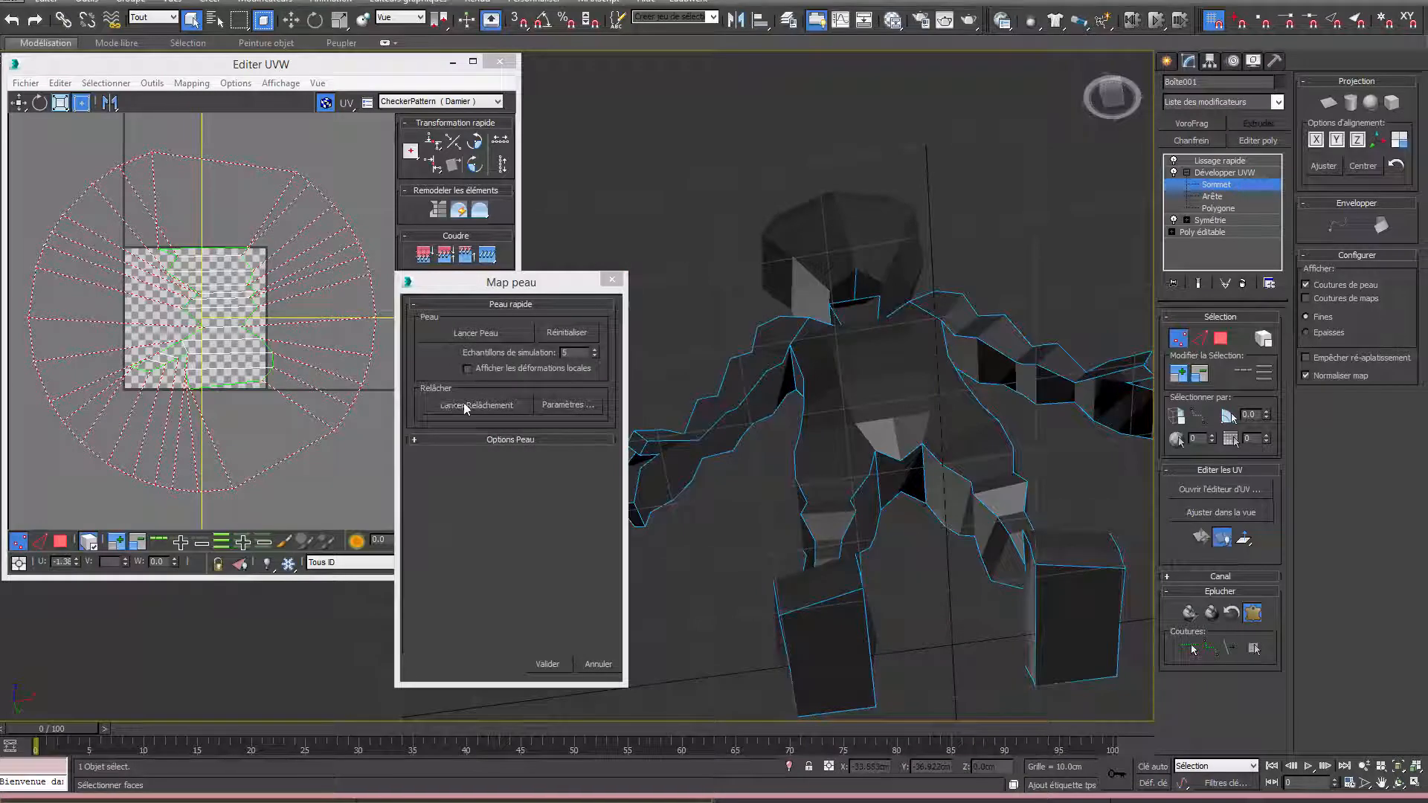
click(449, 405)
click(551, 667)
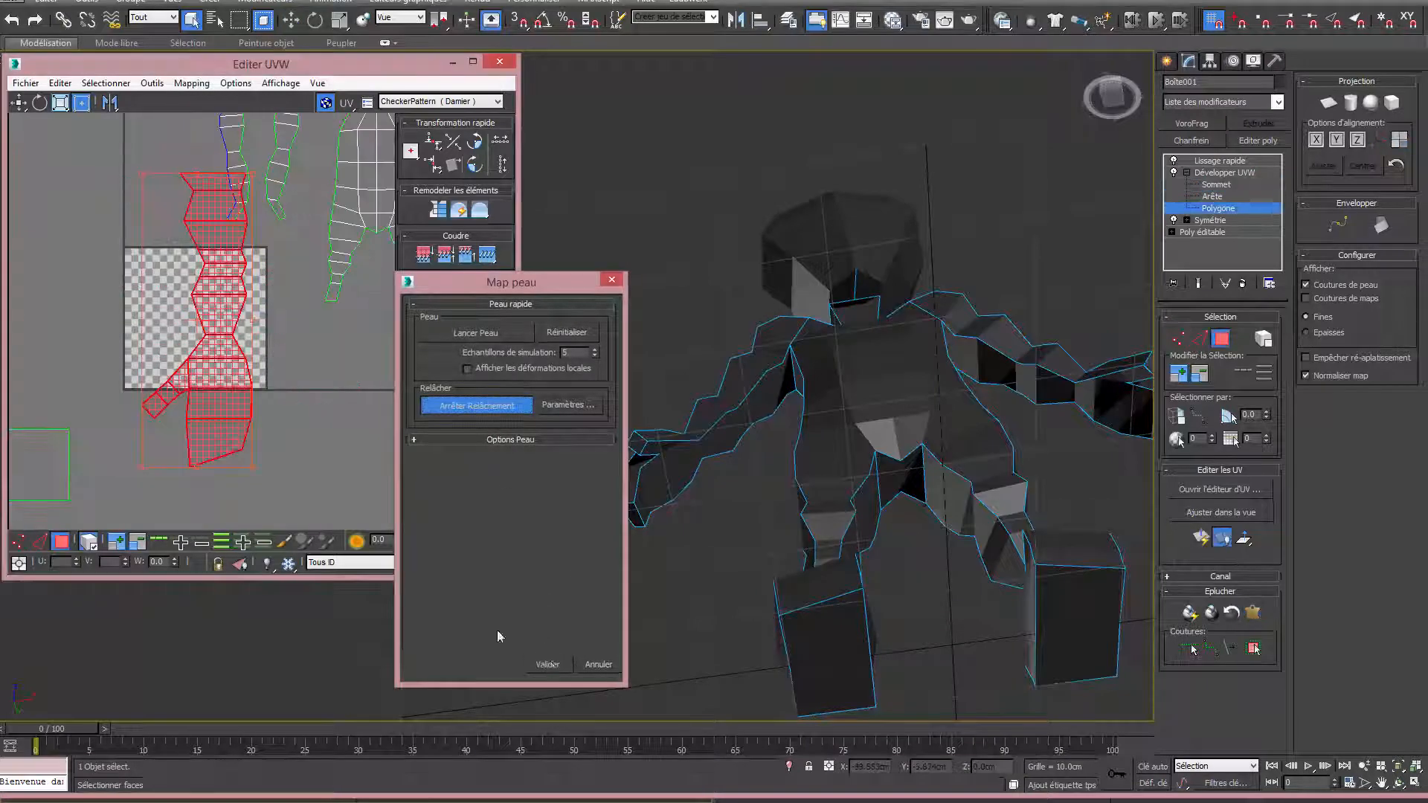
Move the inner-arm shell into the free space above the torso shells.
scroll(208, 357, down, 5)
scroll(126, 462, up, 3)
scroll(166, 441, down, 2)
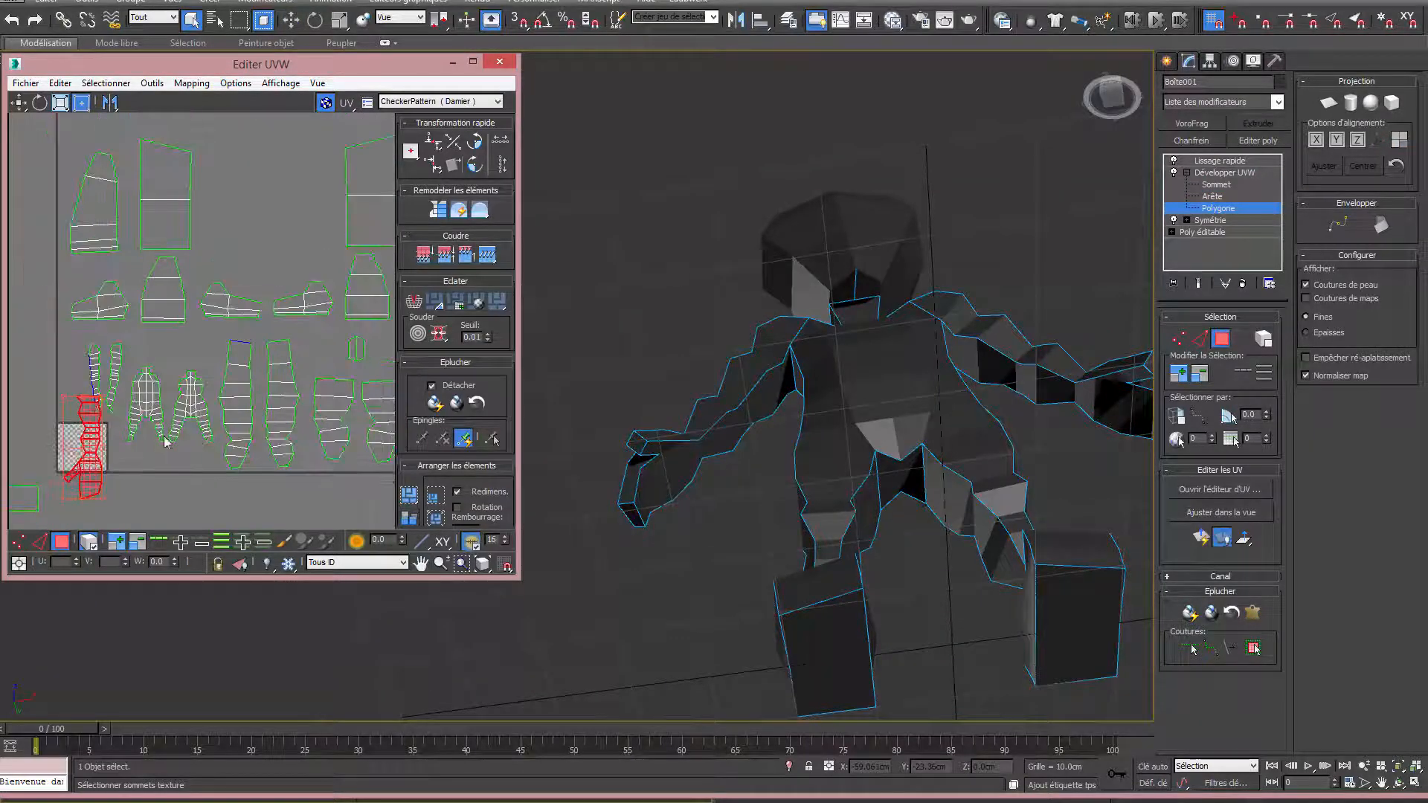
middle_drag(124, 241, 149, 309)
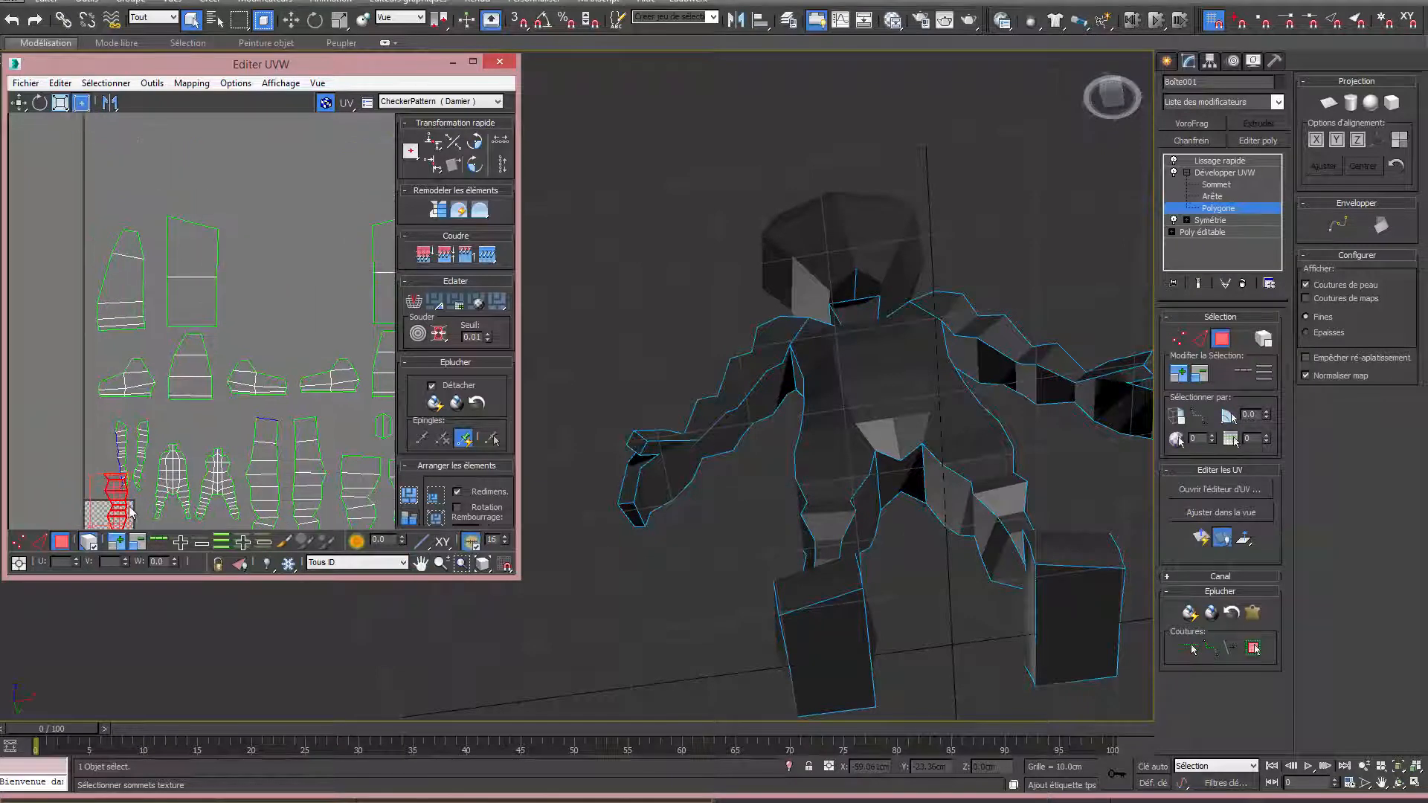
drag(137, 409, 184, 97)
middle_drag(258, 199, 236, 335)
Expand the face selection to the seams on the front strip of the same arm and unwrap it with a relaxed Pelt map.
click(932, 531)
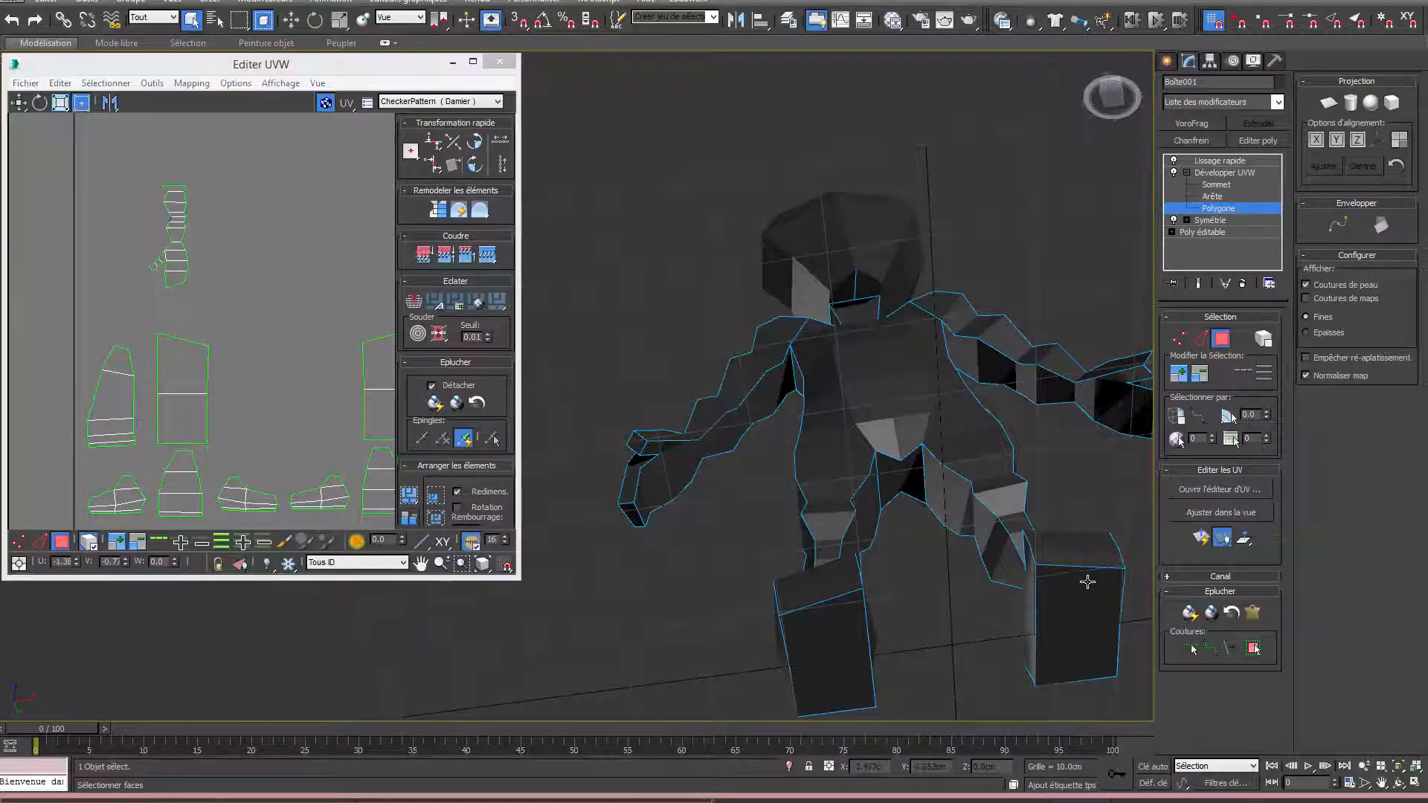
click(1252, 649)
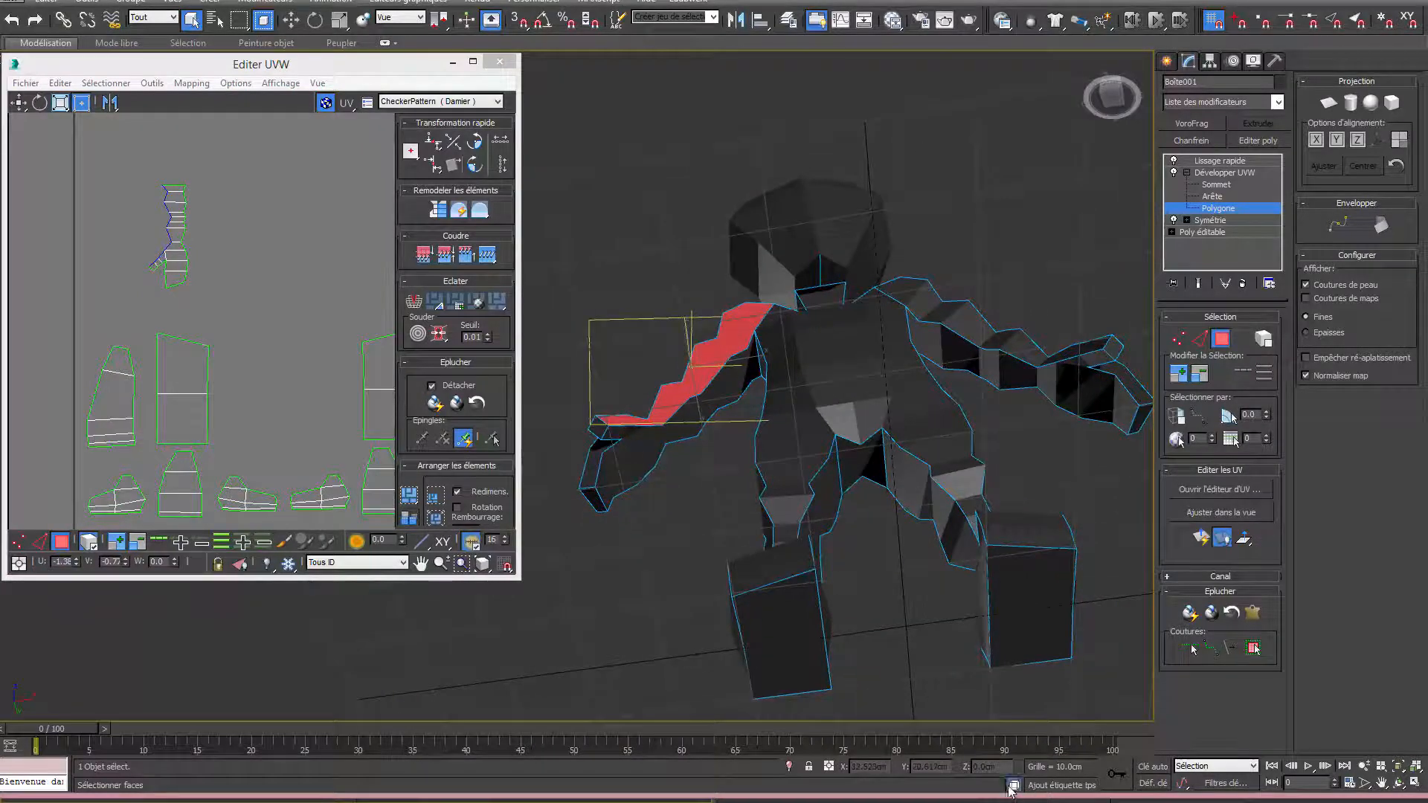
alt+middle_drag(877, 503, 885, 587)
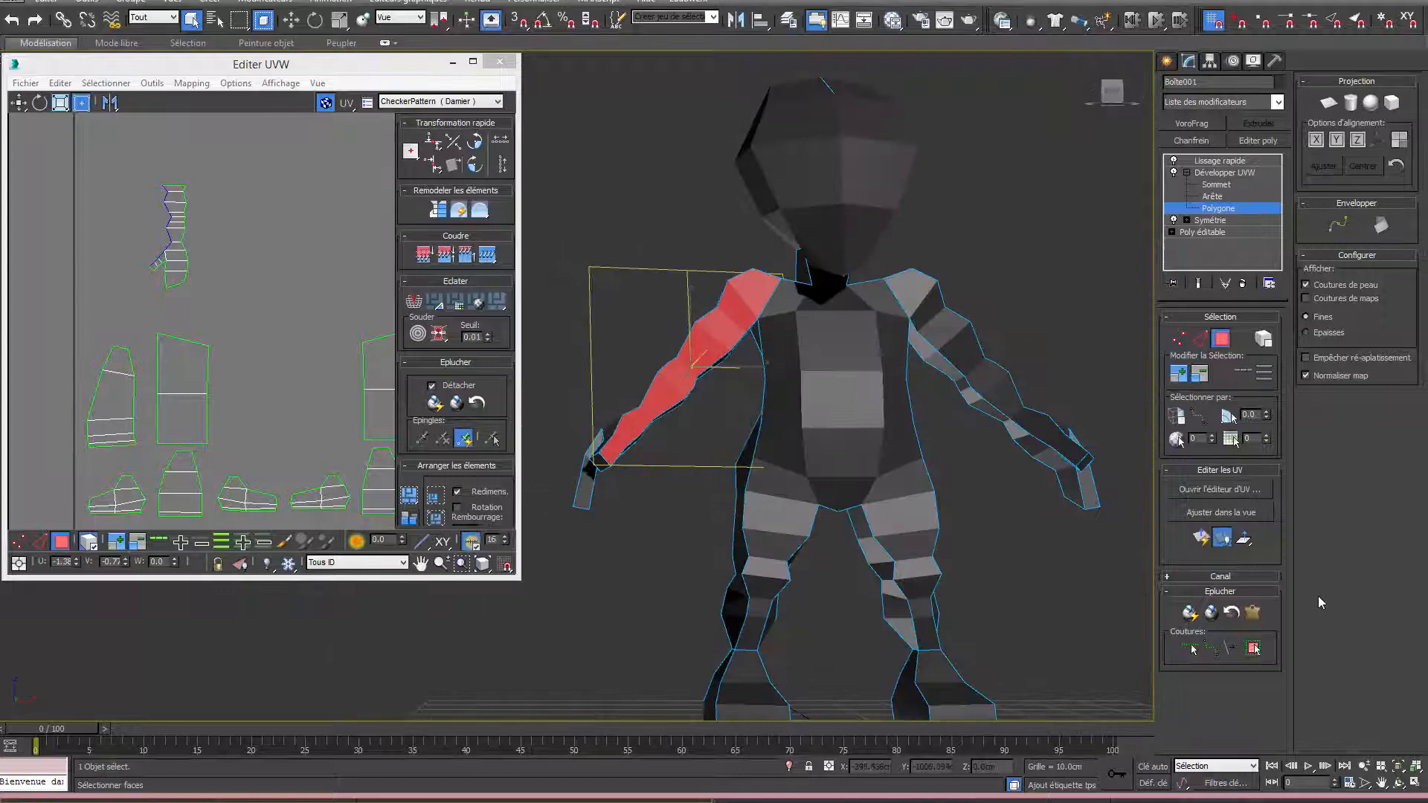
click(1252, 615)
click(445, 408)
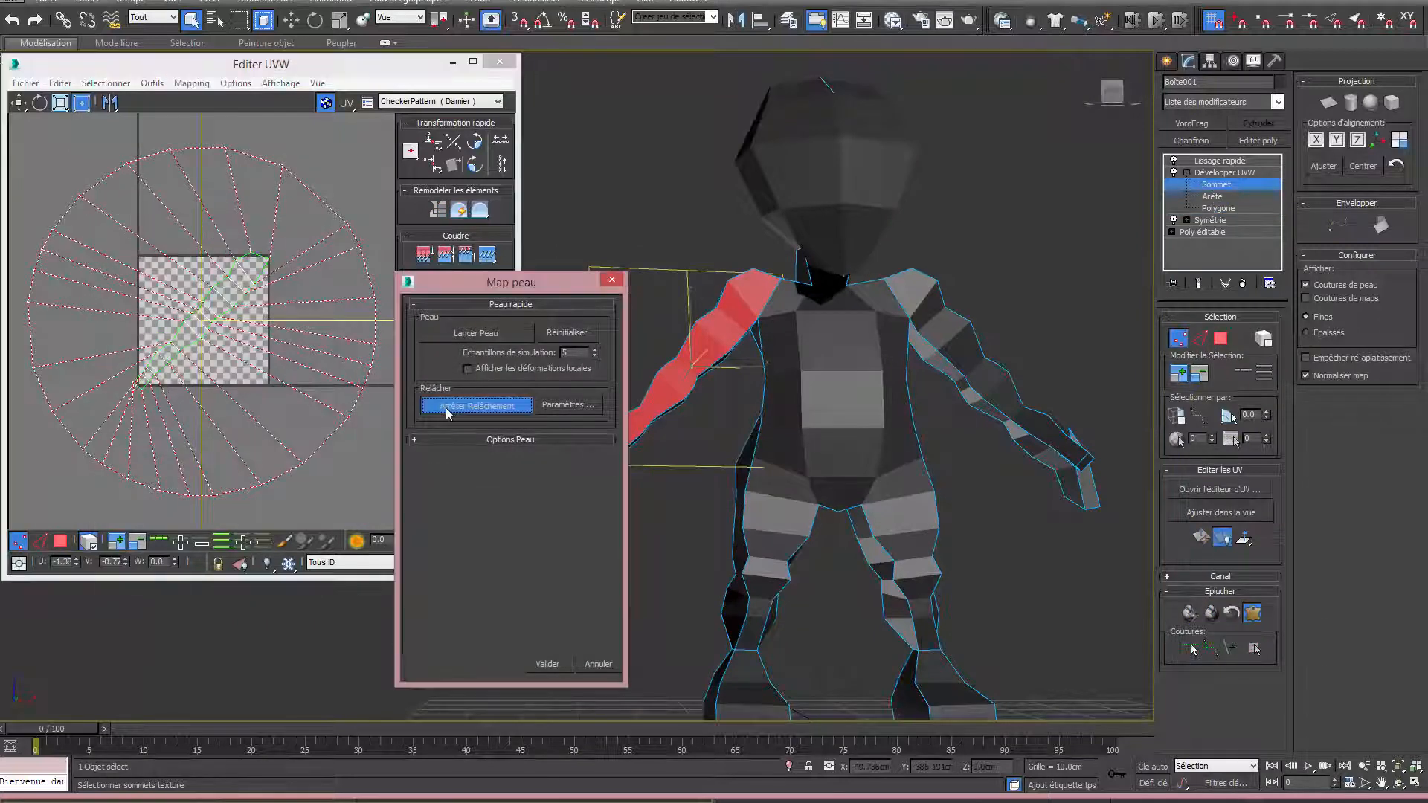
click(557, 663)
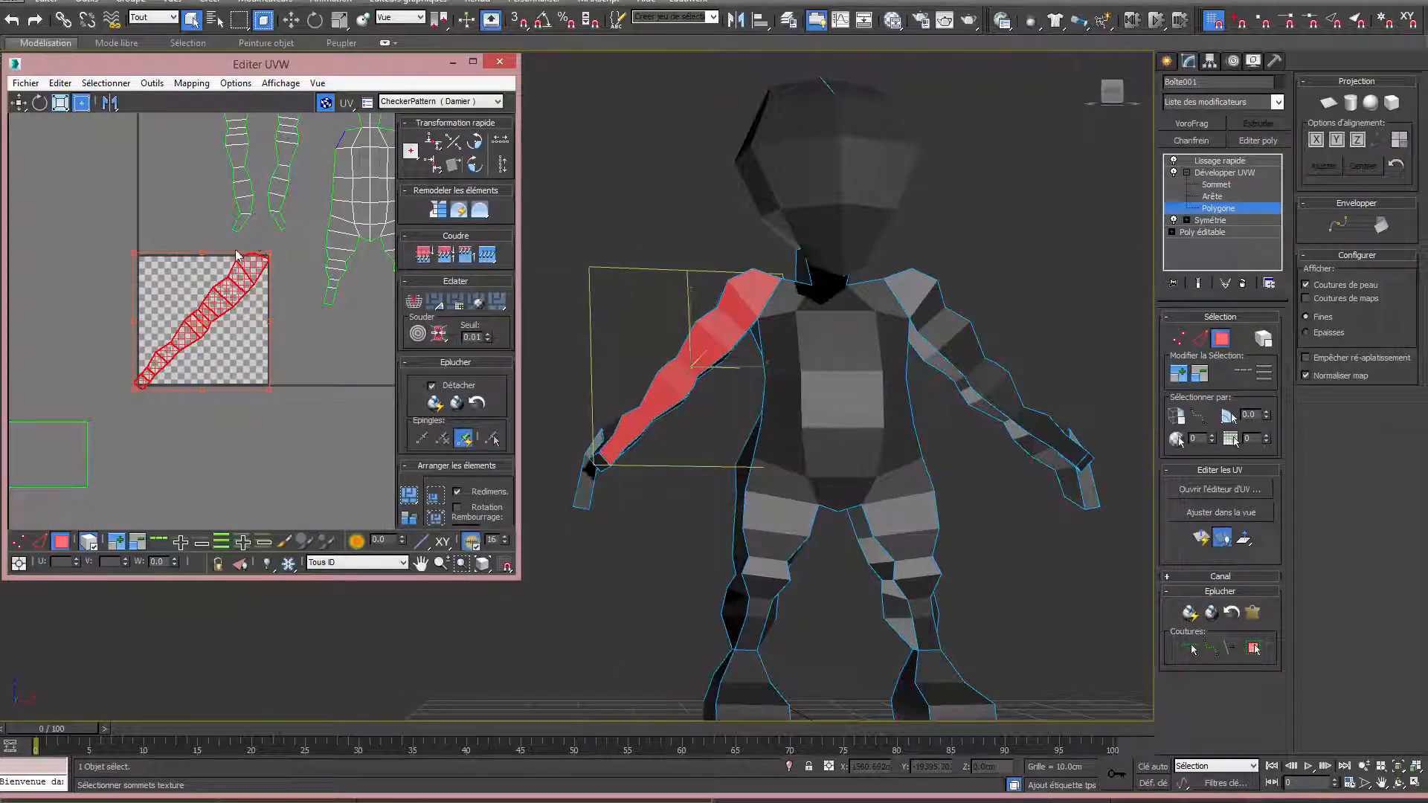
Rotate the front-arm strip's shell upright and move it beside the inner-arm shell.
drag(197, 249, 181, 235)
scroll(181, 234, down, 5)
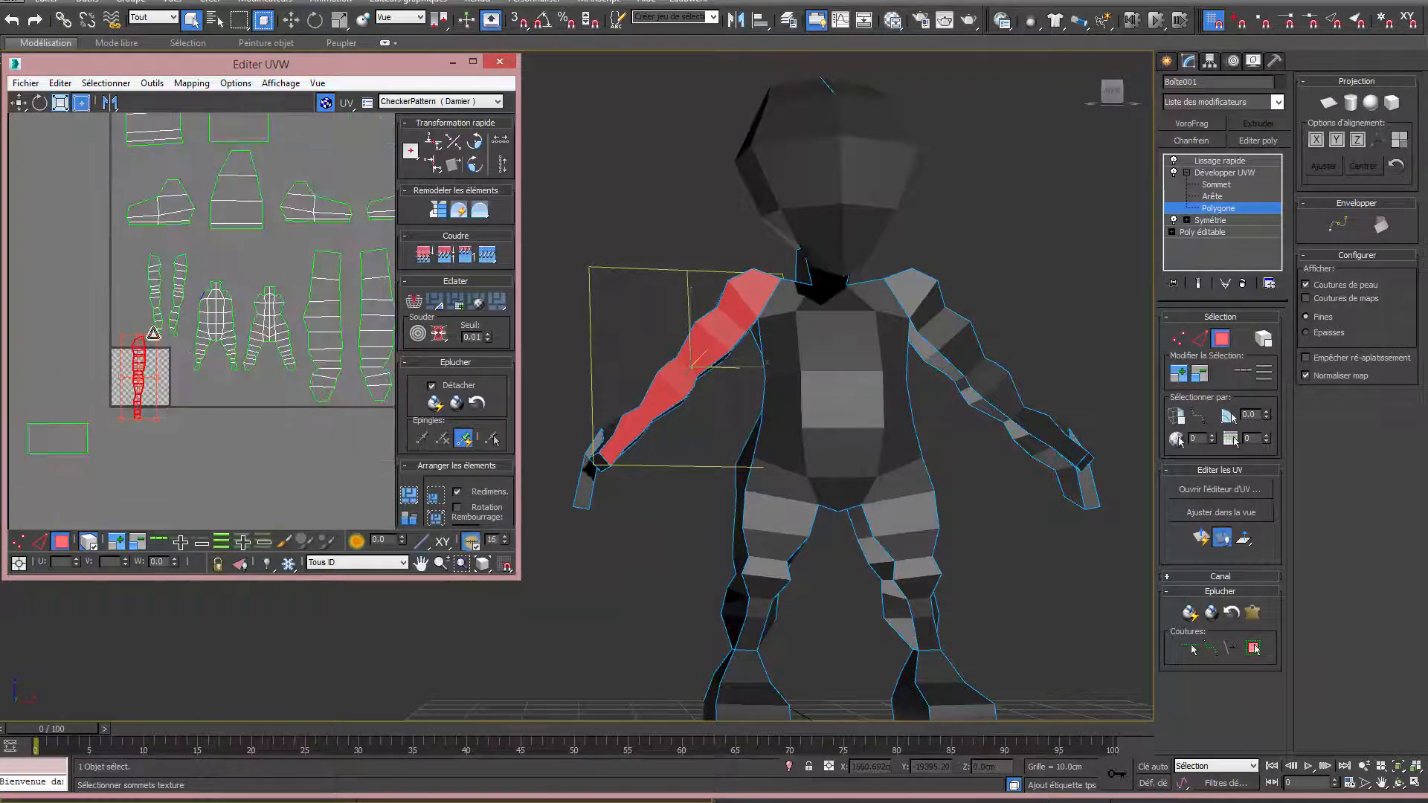
middle_drag(175, 381, 218, 372)
right_click(179, 352)
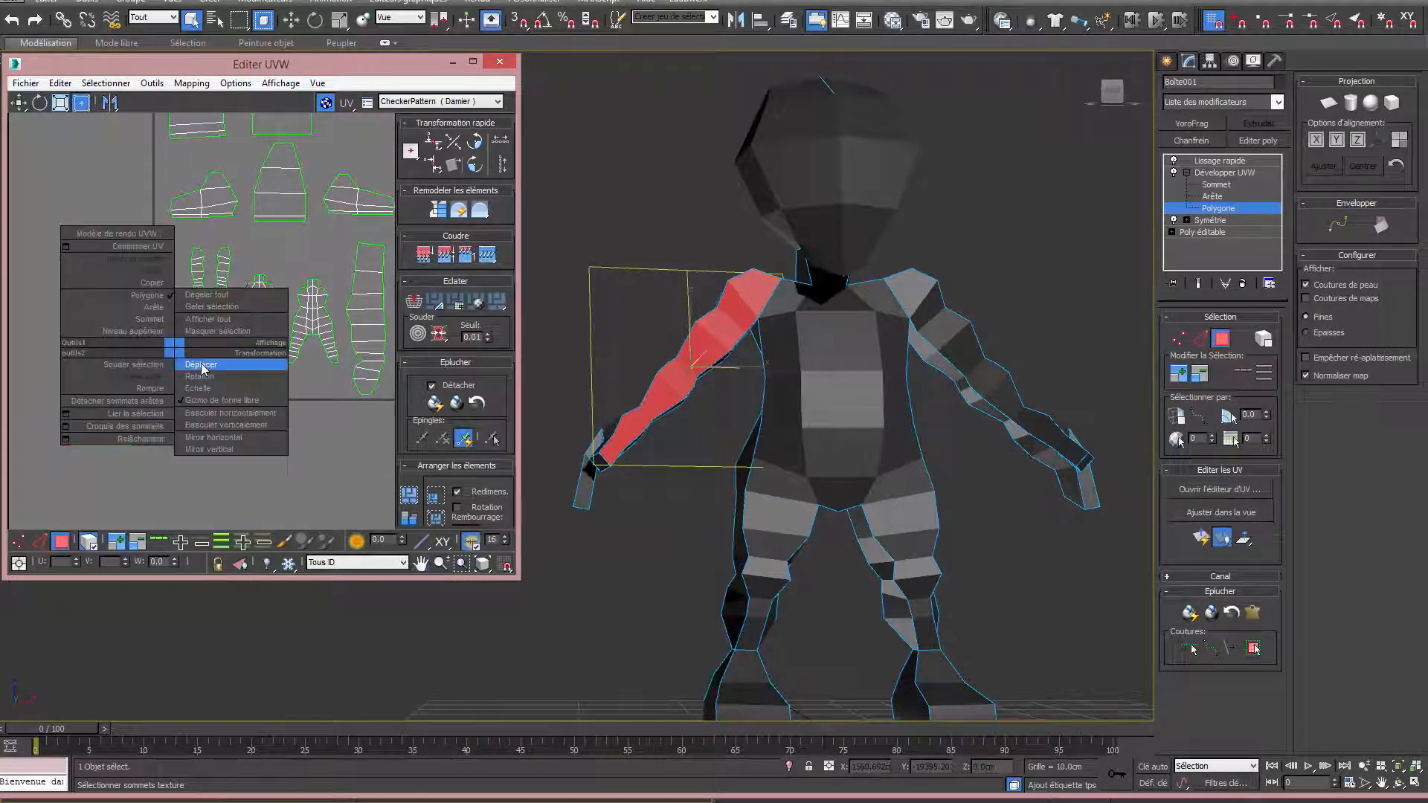
click(223, 360)
middle_drag(197, 279, 179, 309)
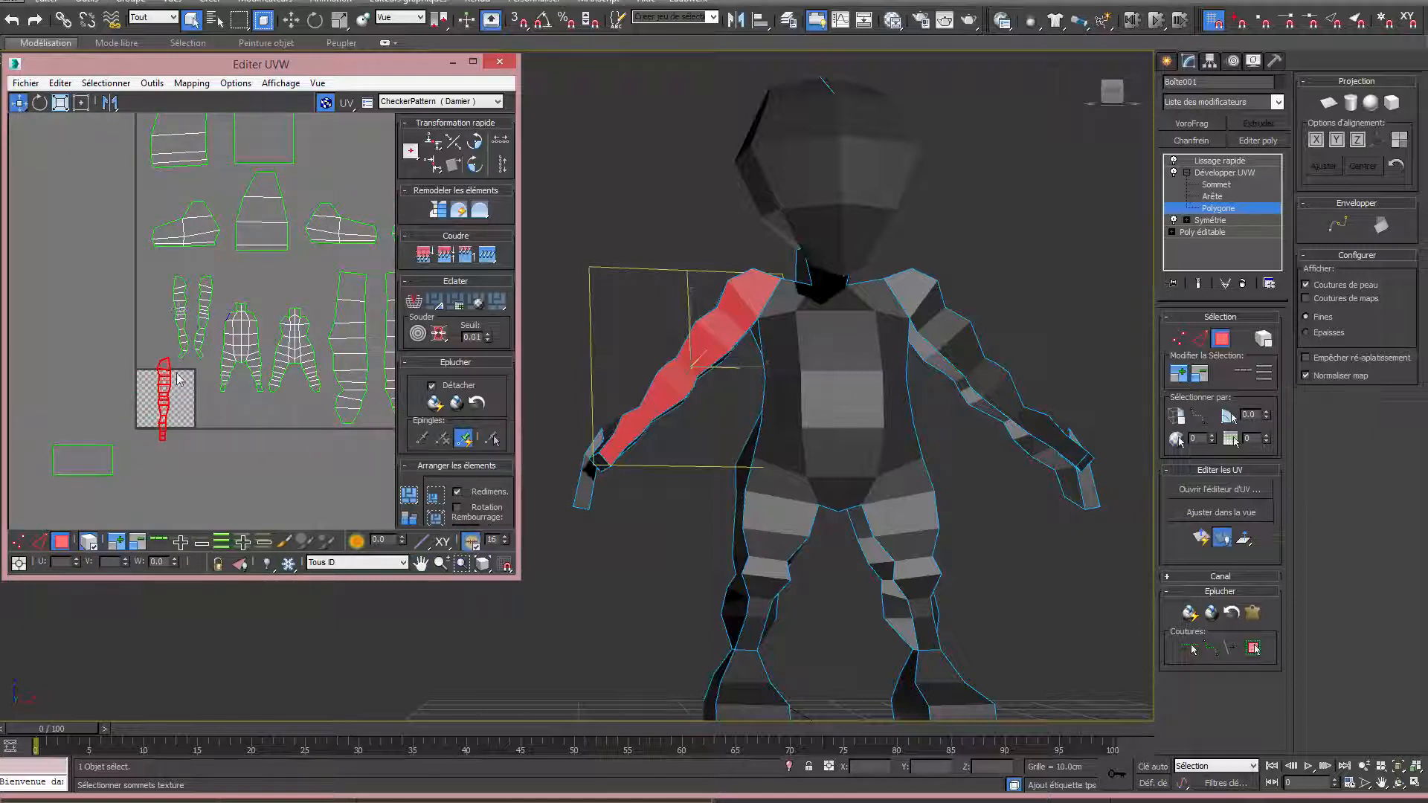
scroll(178, 379, down, 3)
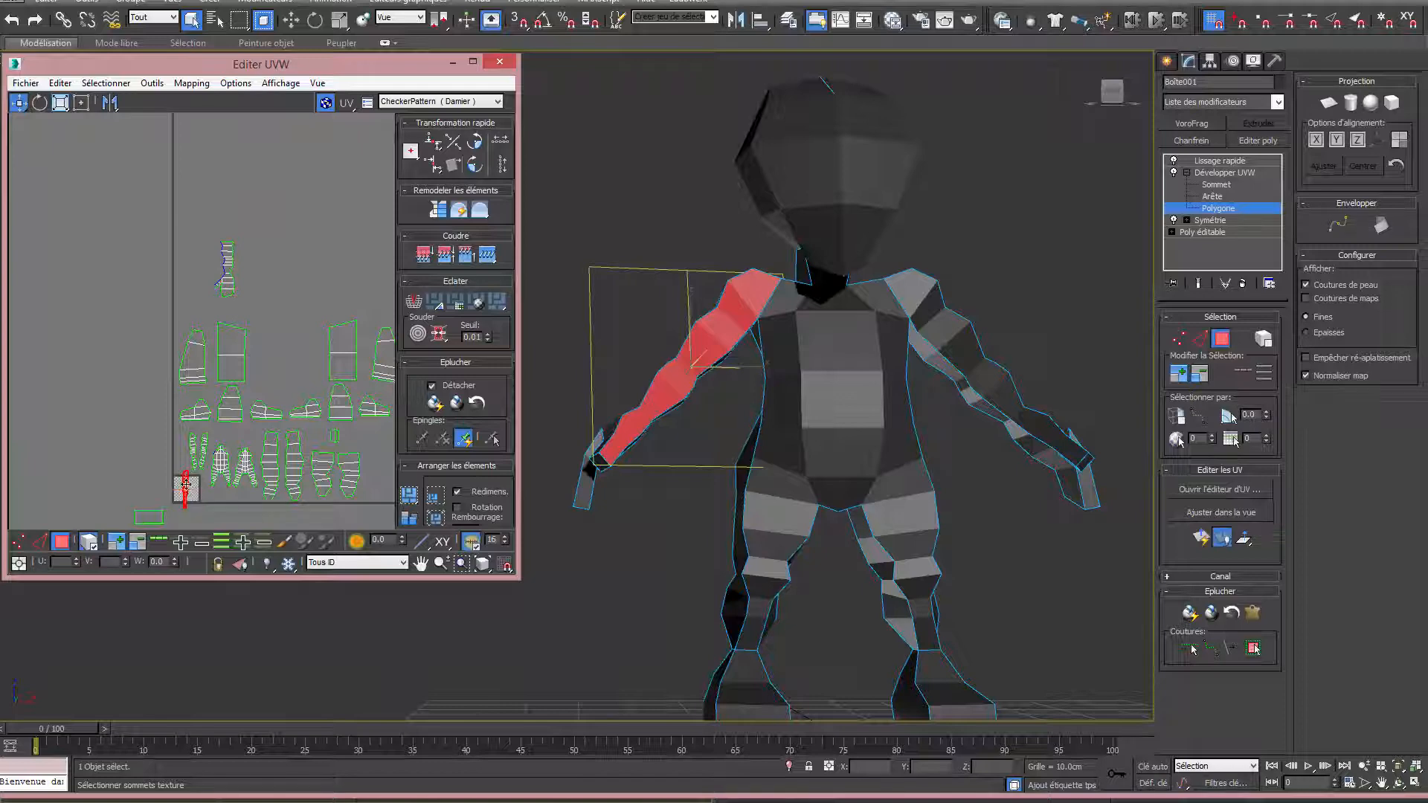
drag(186, 485, 205, 266)
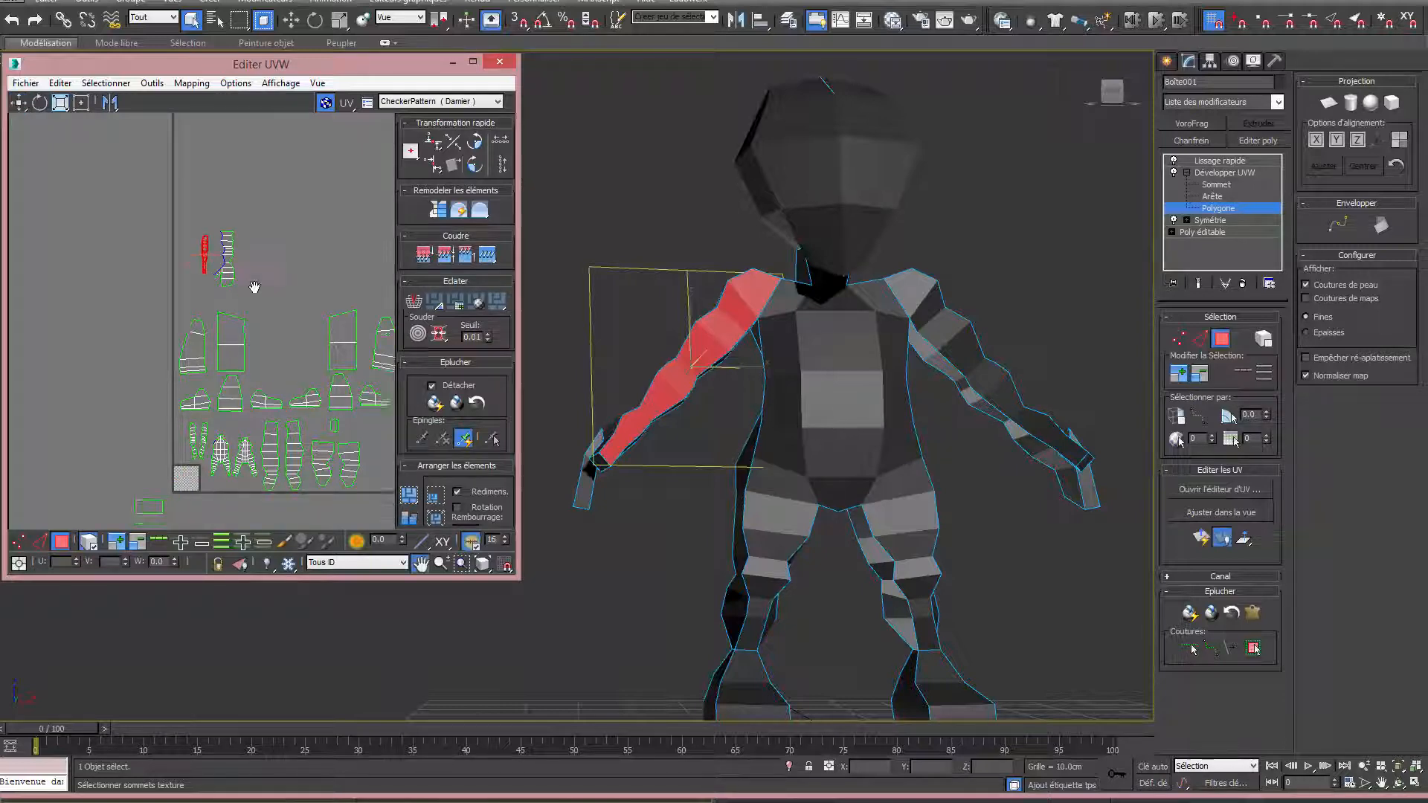
Select the outer faces of the arm and hand up to the seams and unwrap them with a relaxed Pelt map.
middle_drag(205, 259, 196, 202)
alt+middle_drag(561, 469, 622, 443)
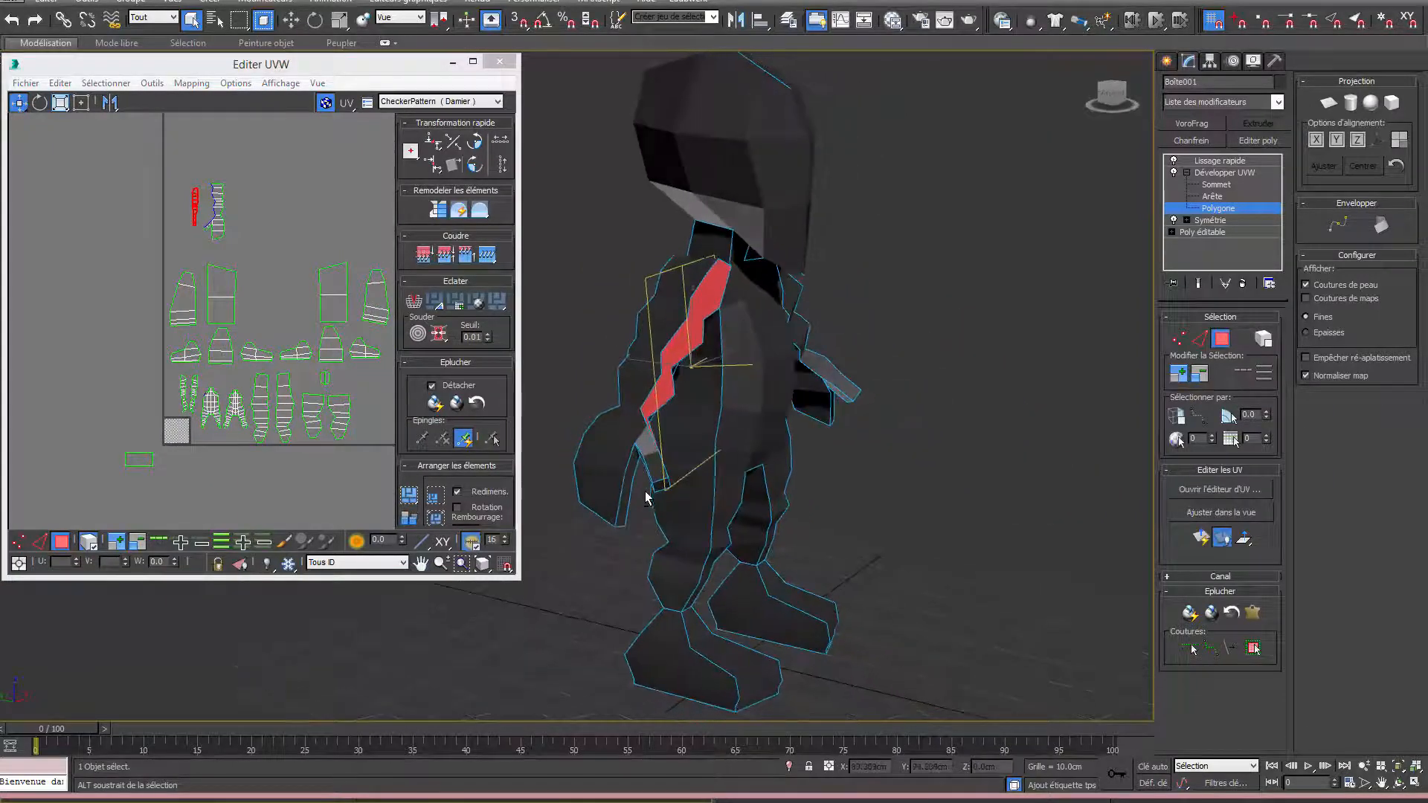
click(622, 443)
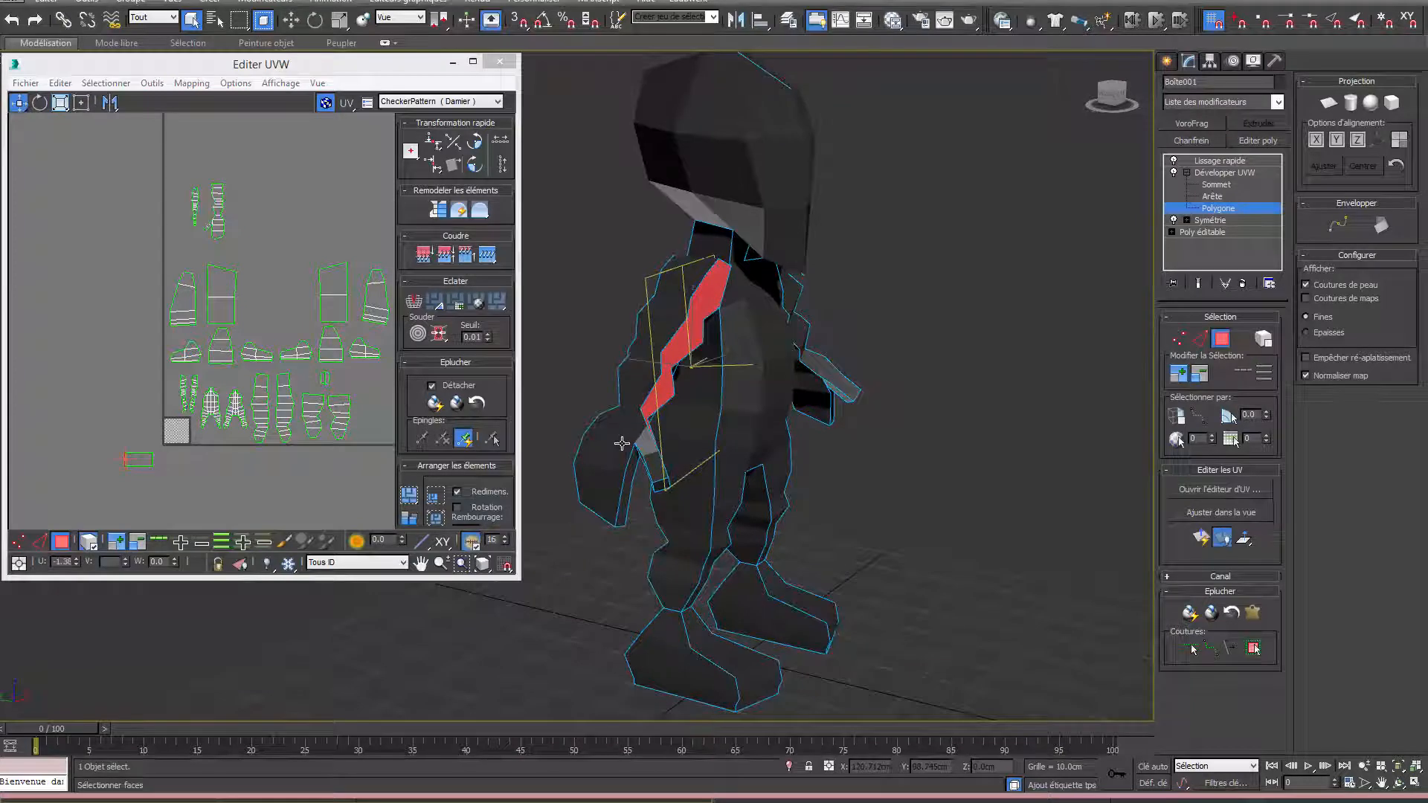
click(598, 485)
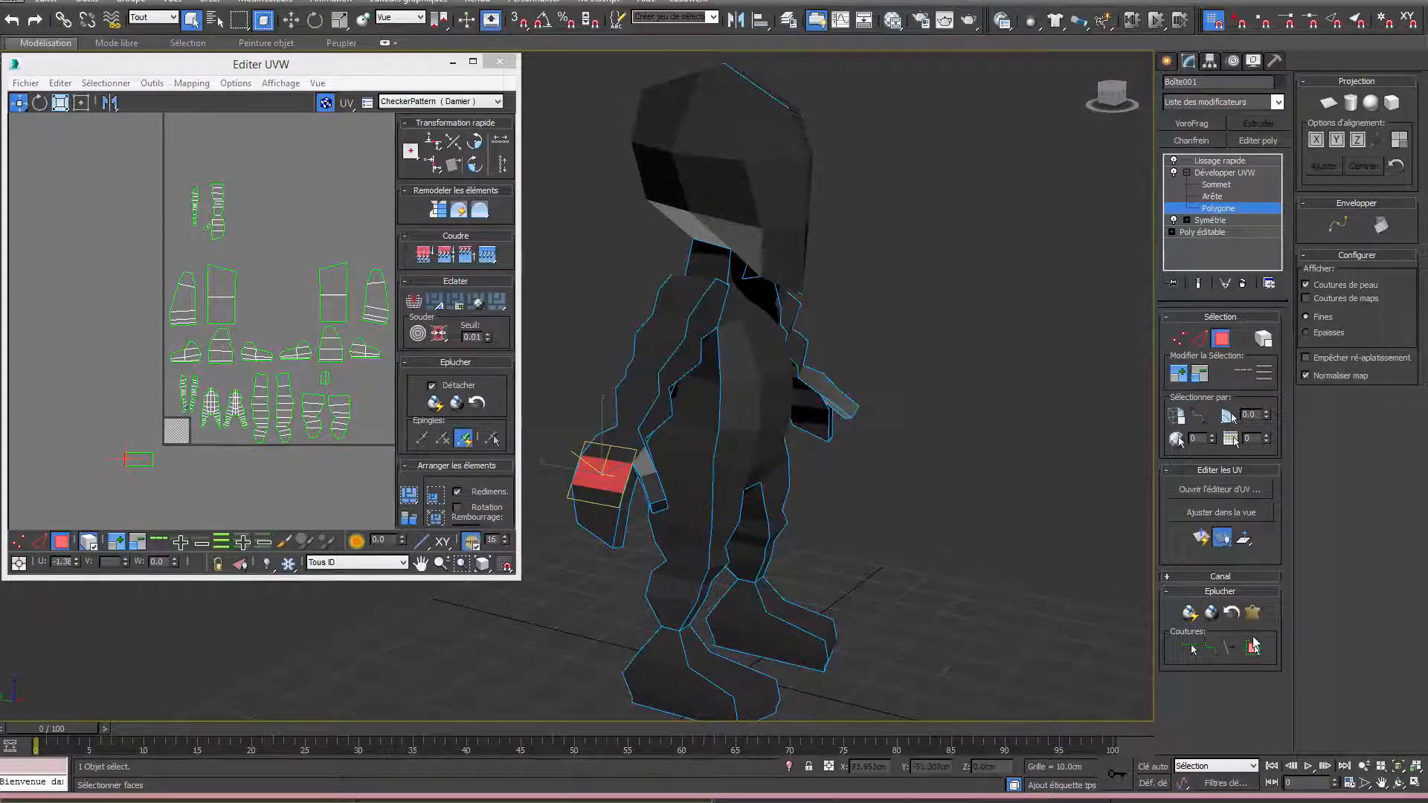
click(1258, 650)
middle_drag(1026, 544, 890, 467)
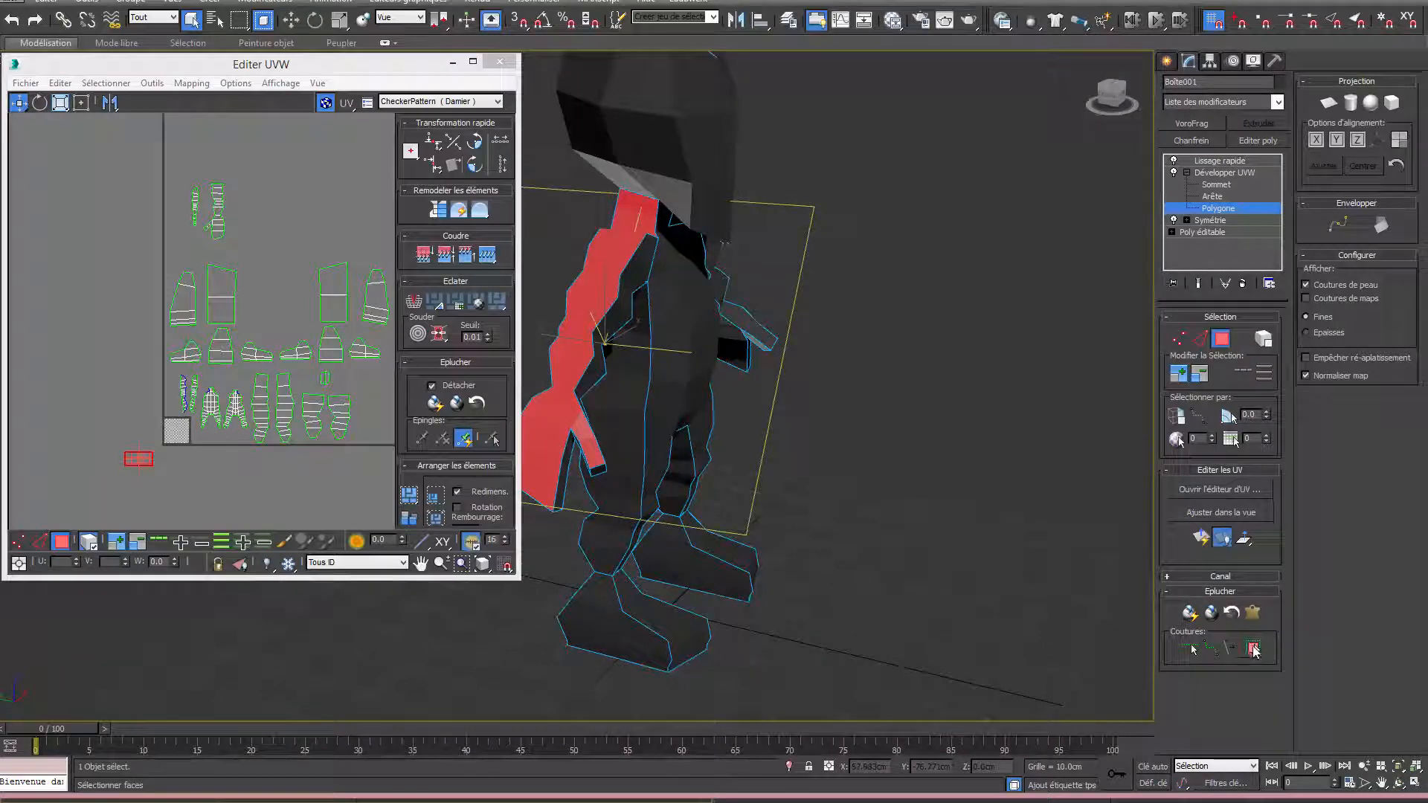
click(1254, 614)
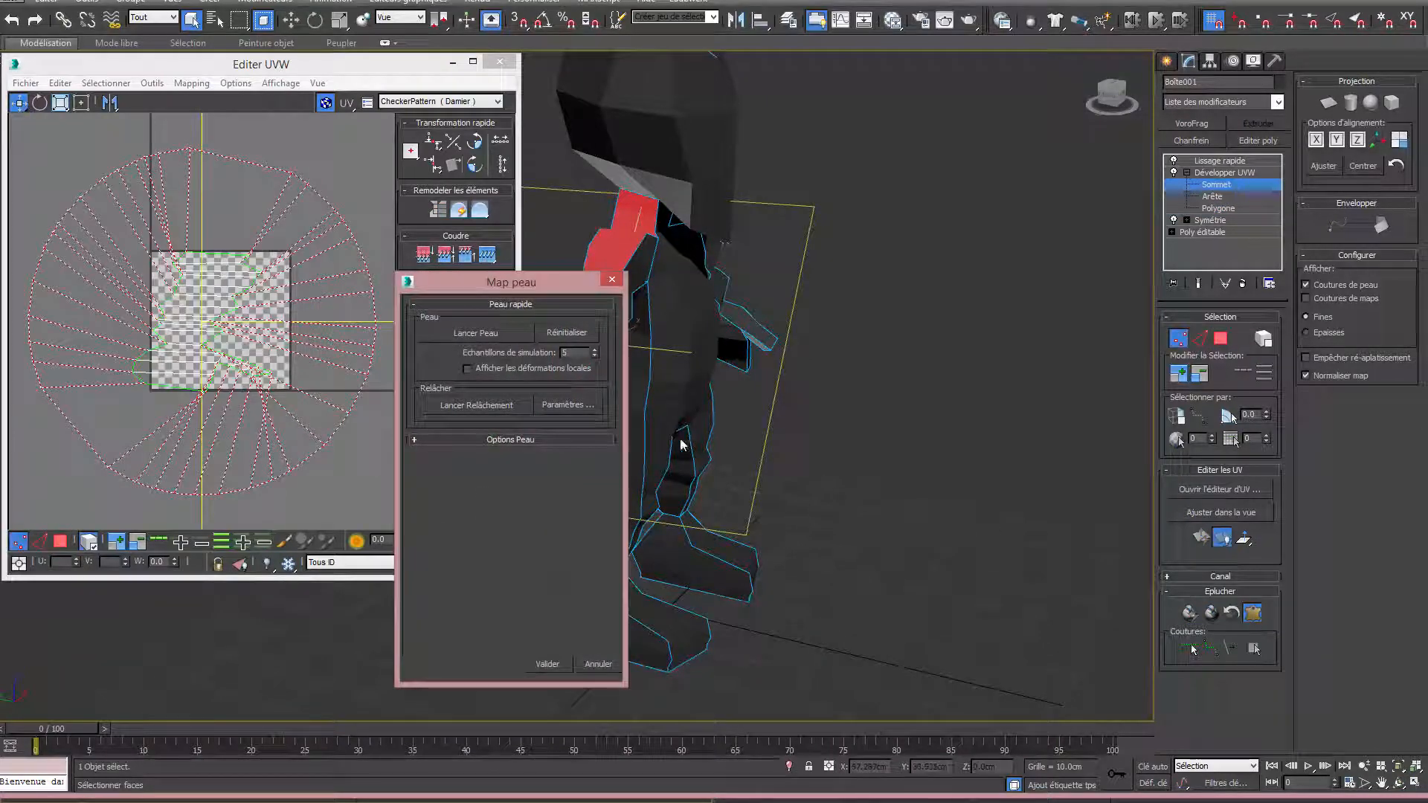
click(547, 663)
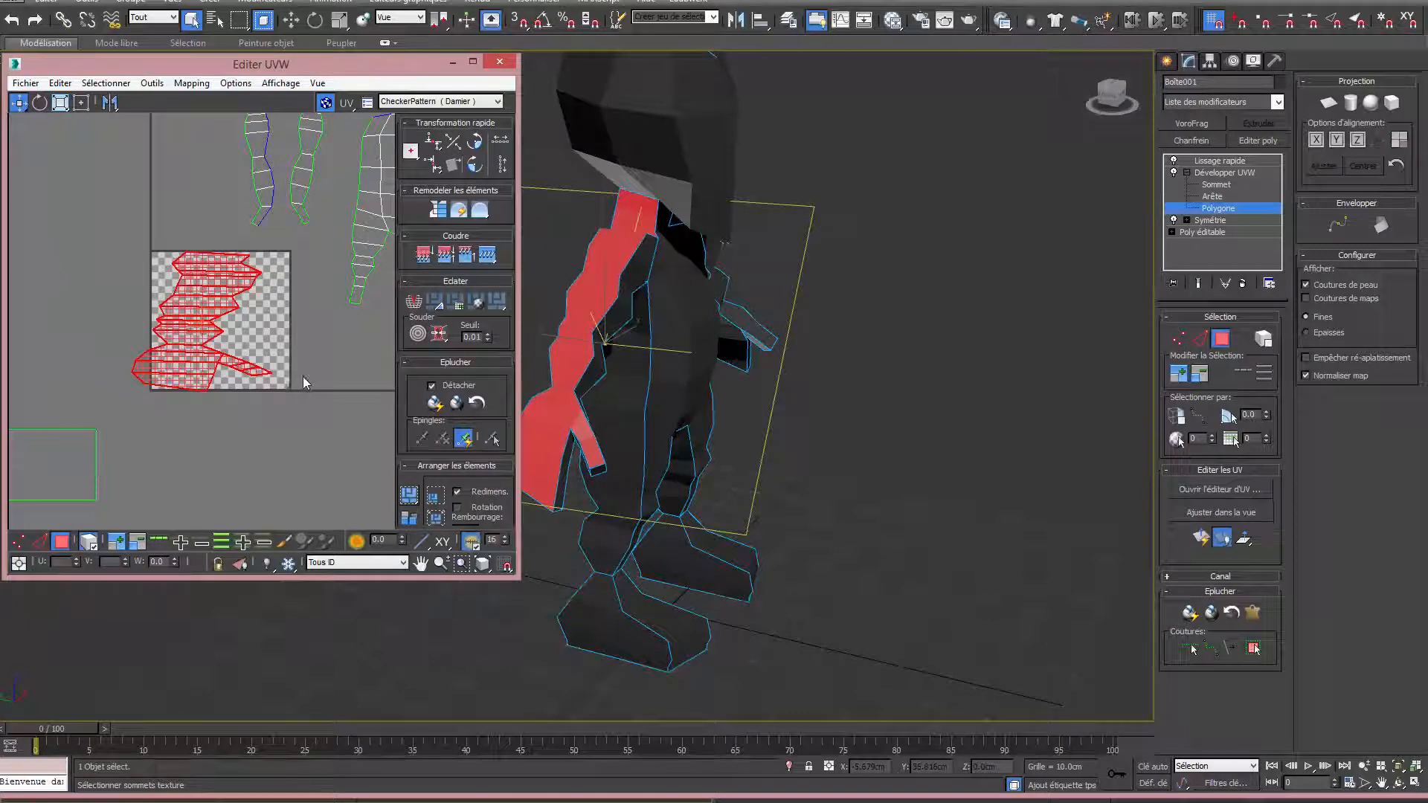
Relax the outer-arm shell repeatedly with the quick relax until its overlapping faces flatten out.
click(461, 214)
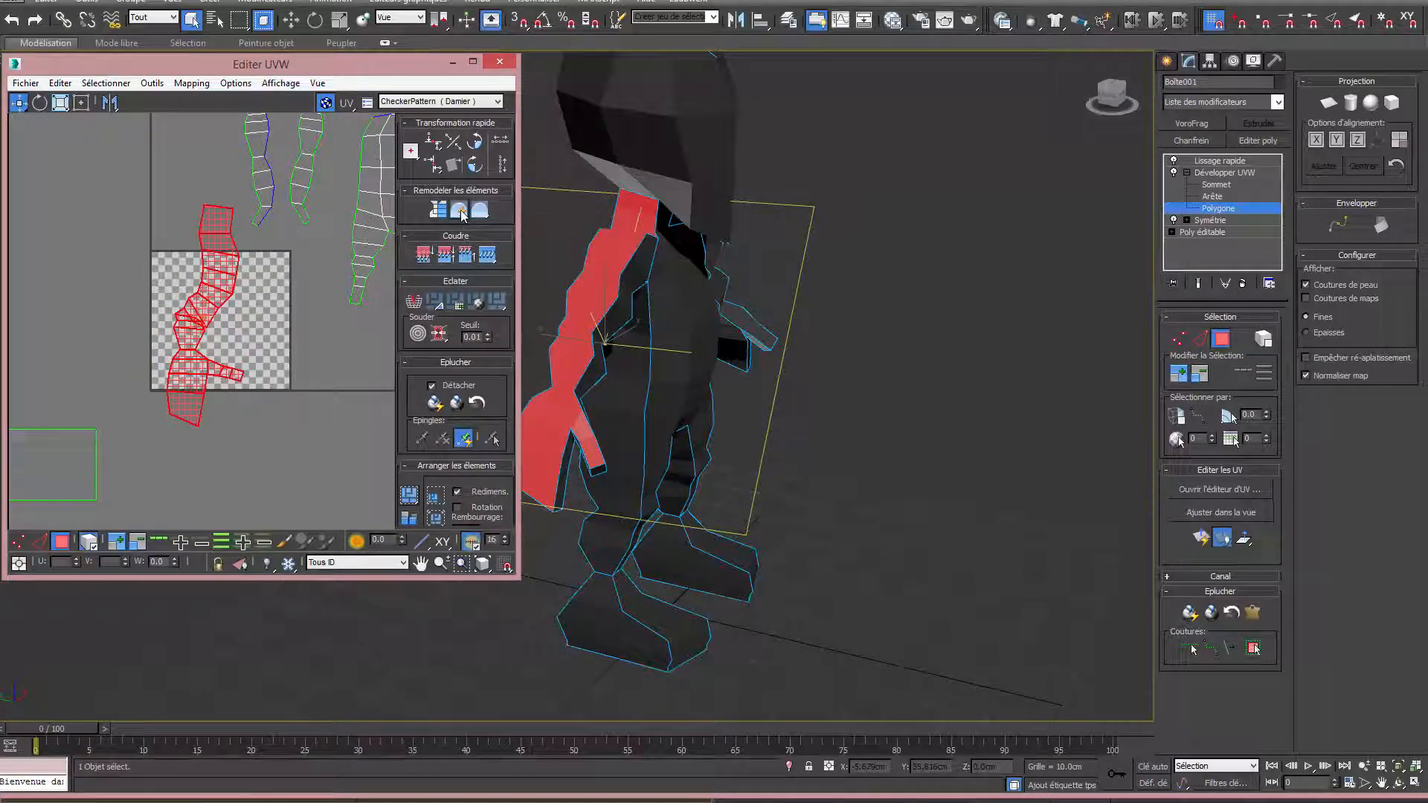
click(462, 213)
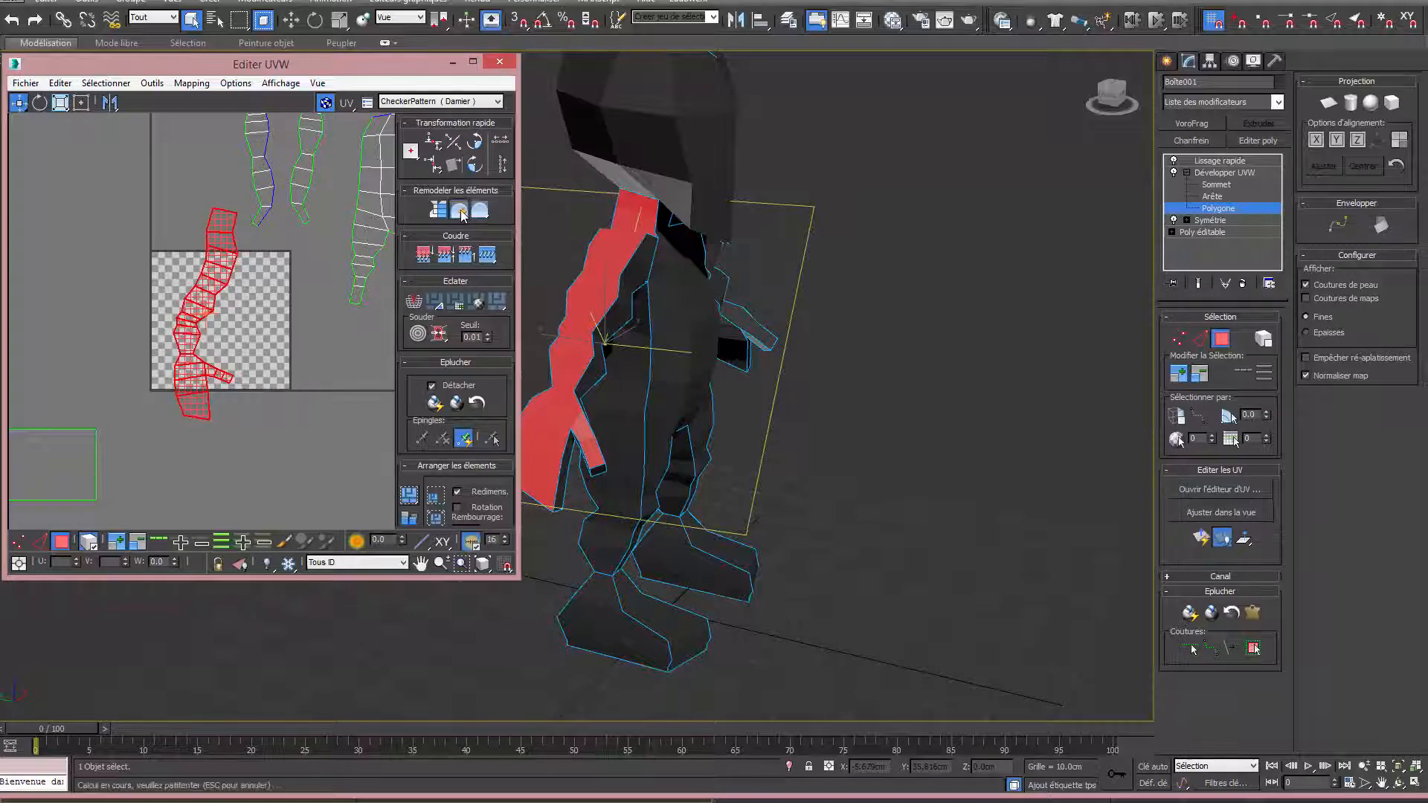
click(461, 215)
click(461, 215)
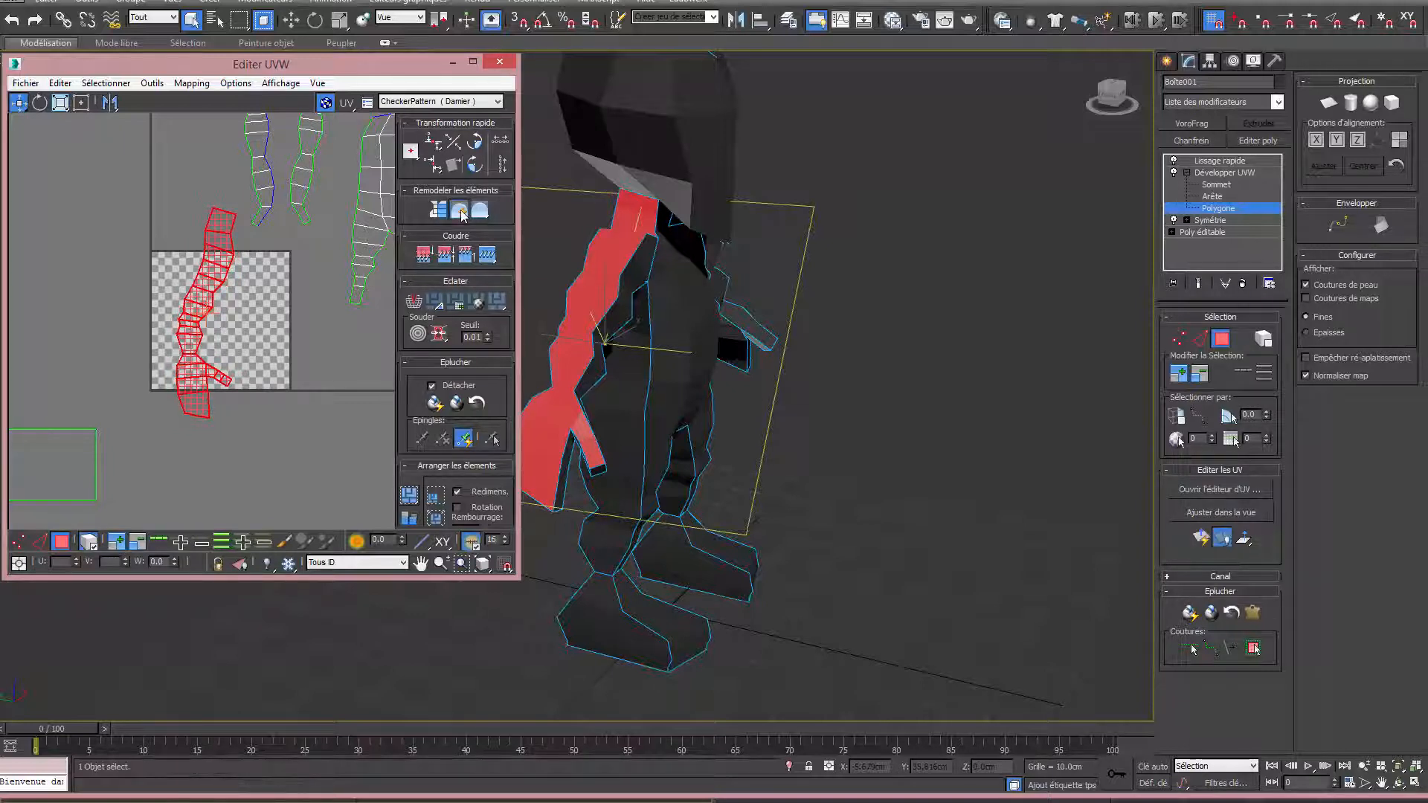
click(461, 214)
click(461, 214)
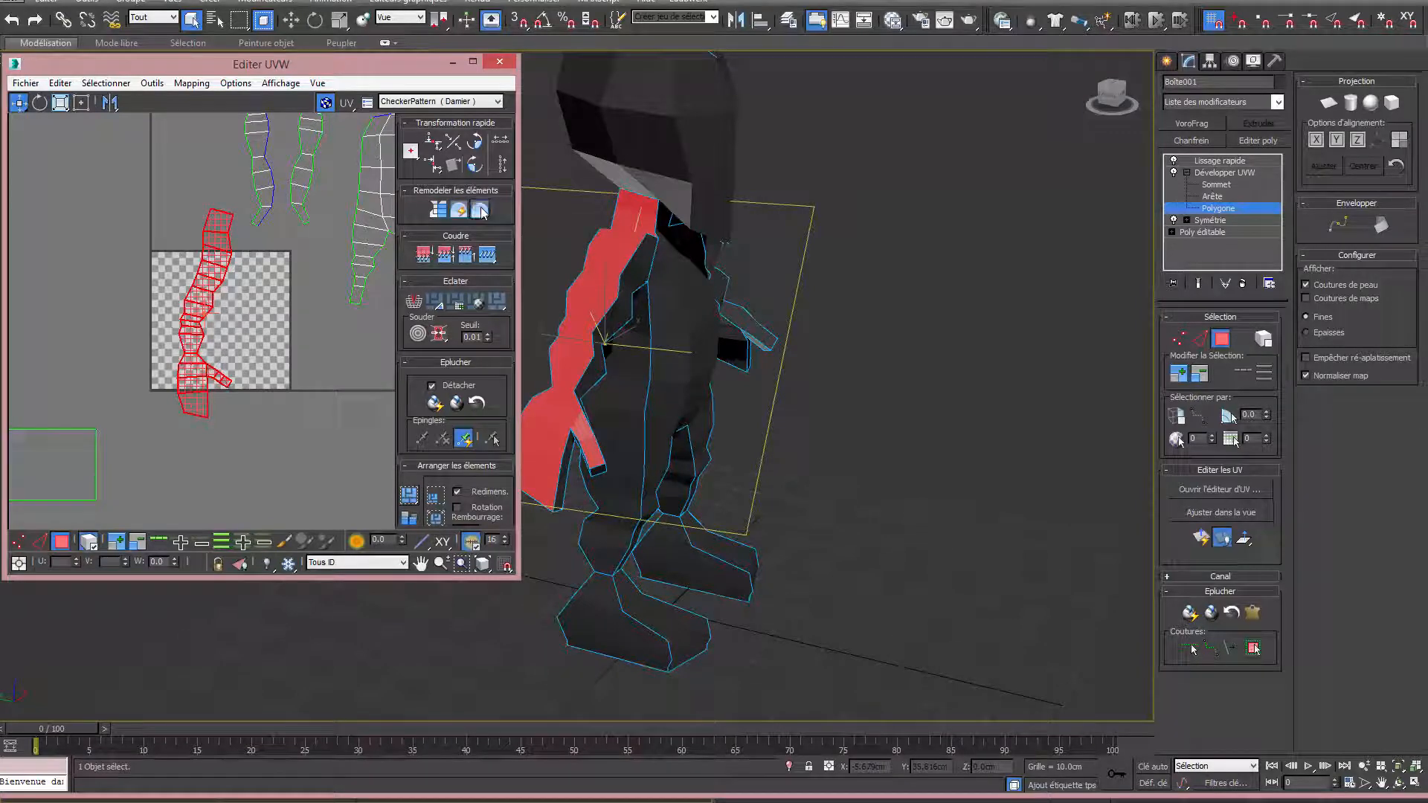
Relax the outer-arm shell further with the Relax tool, using relaxation by polygon angles.
click(166, 83)
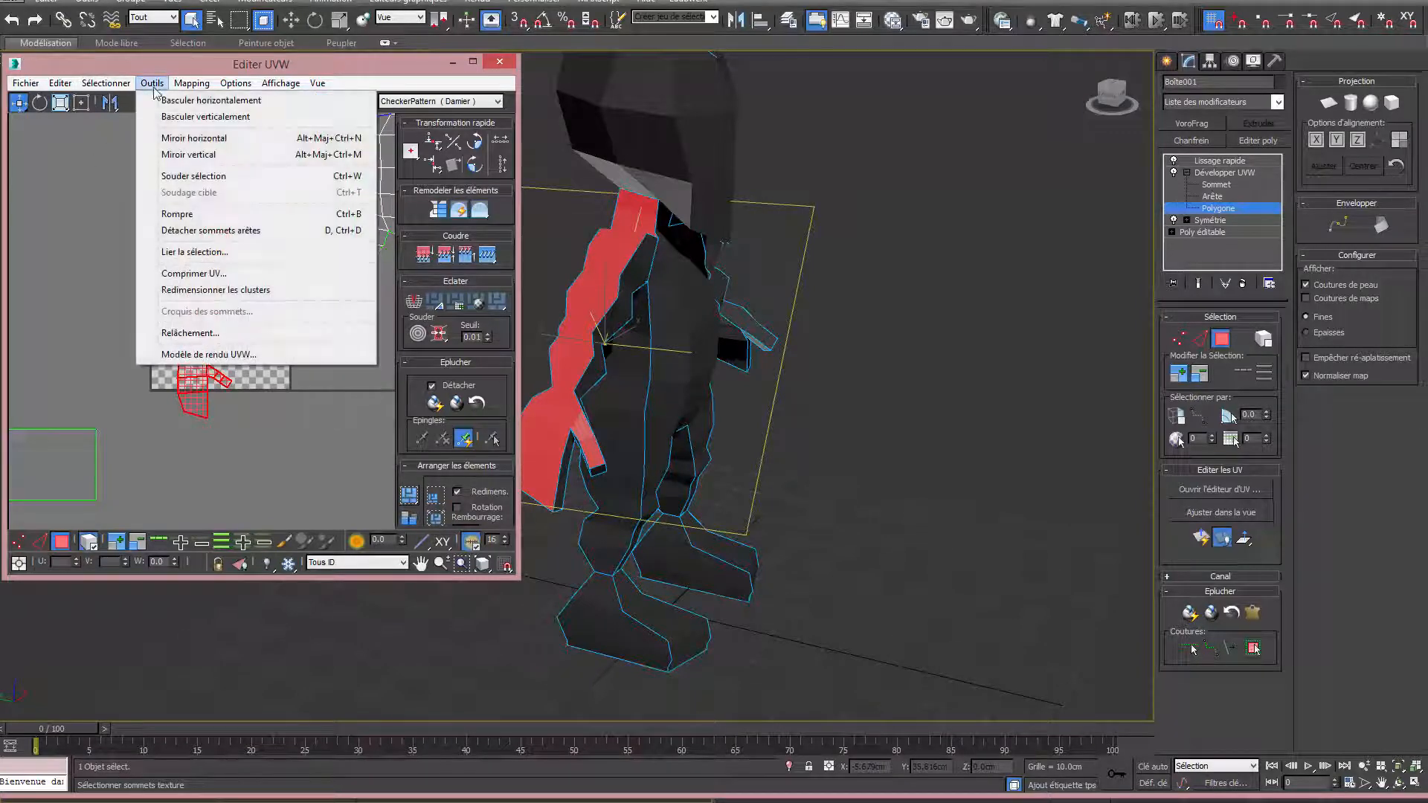
click(197, 328)
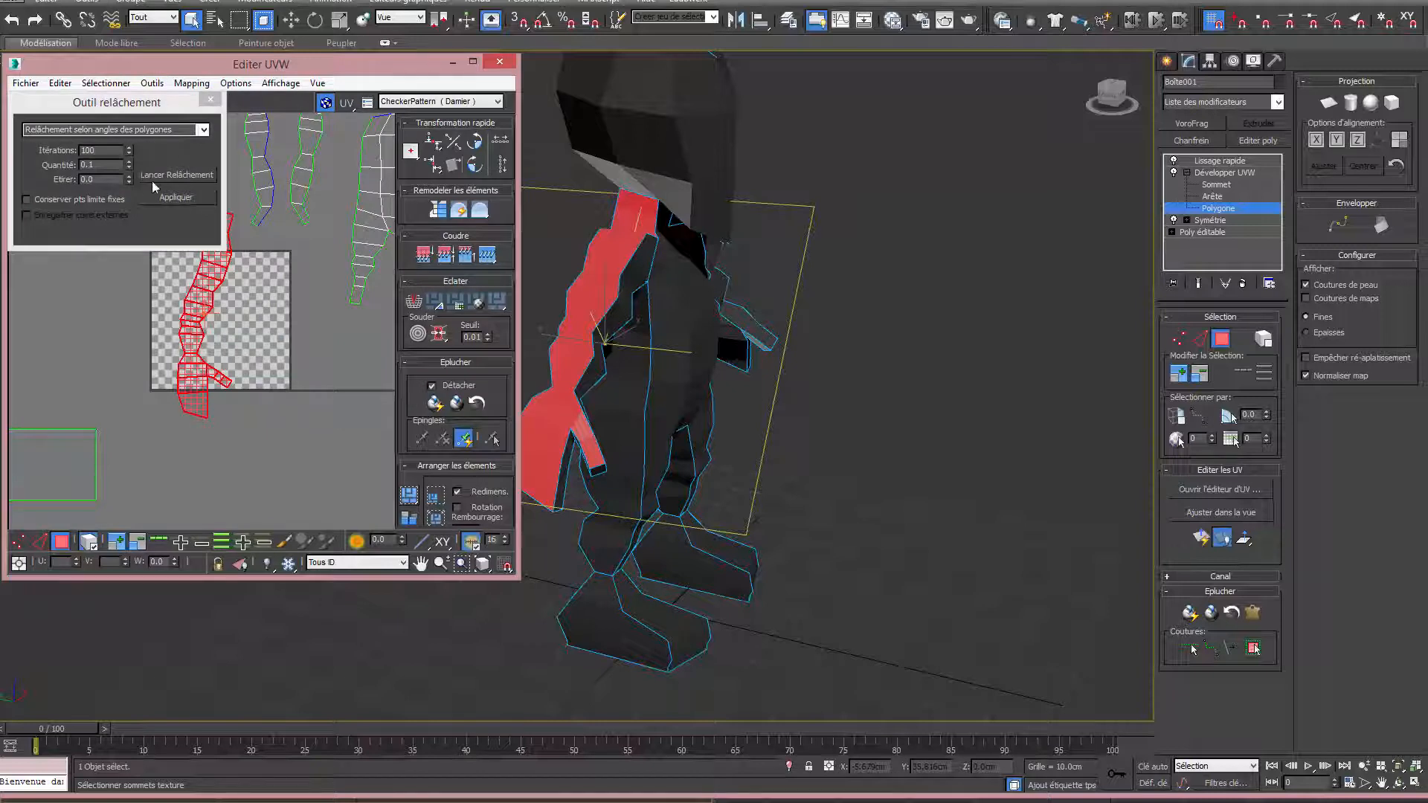
click(164, 175)
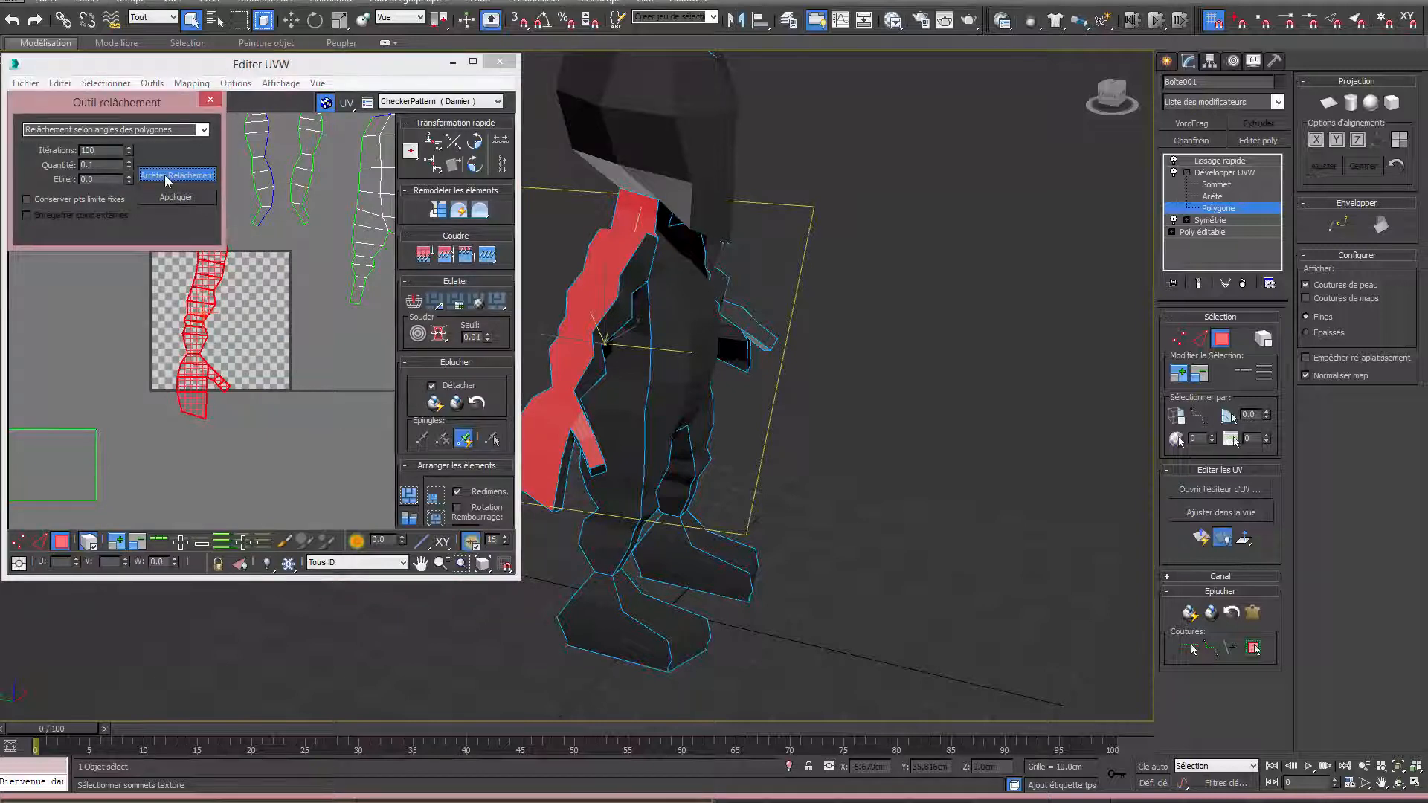
click(167, 177)
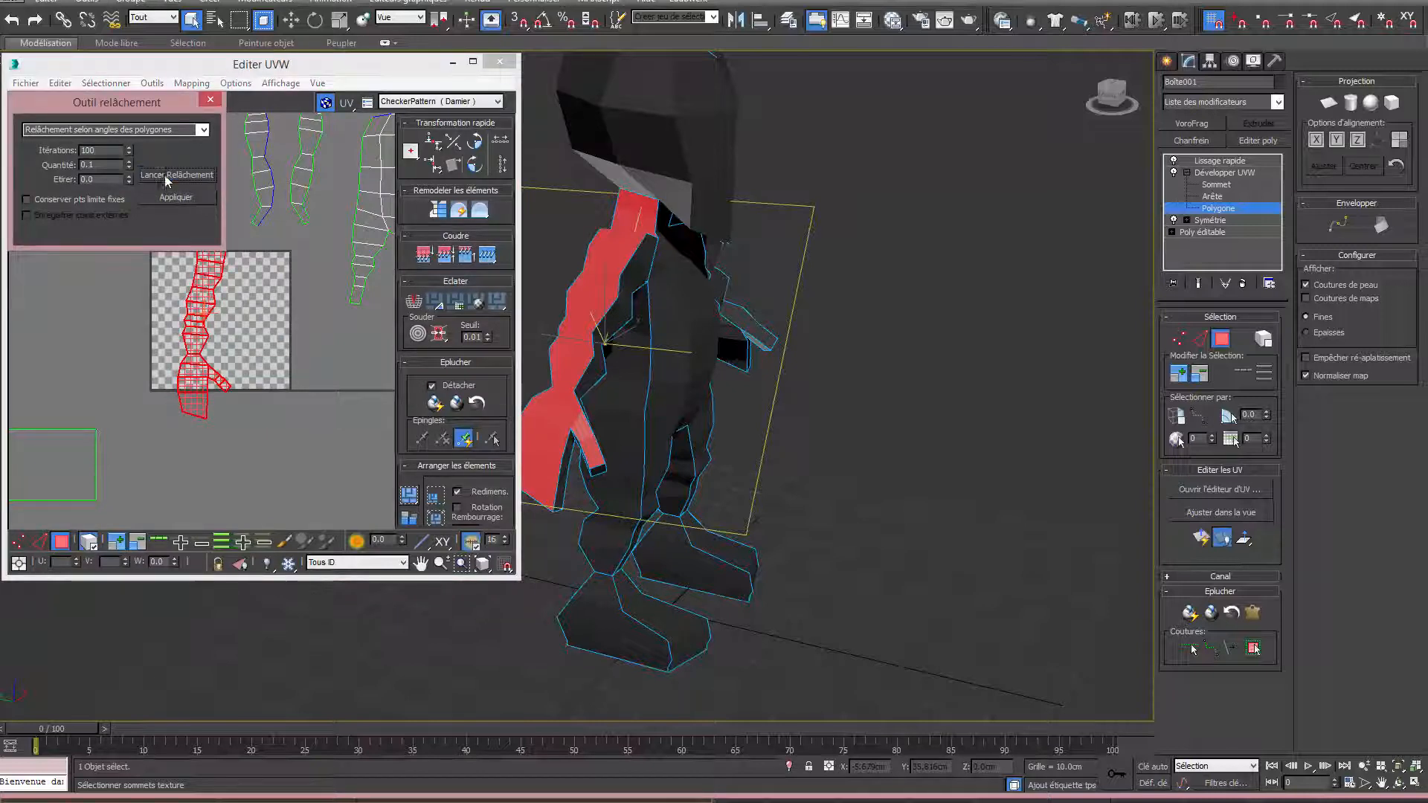
click(210, 100)
Move the outer-arm shell into the row of arm shells above the torso shells.
scroll(204, 309, down, 8)
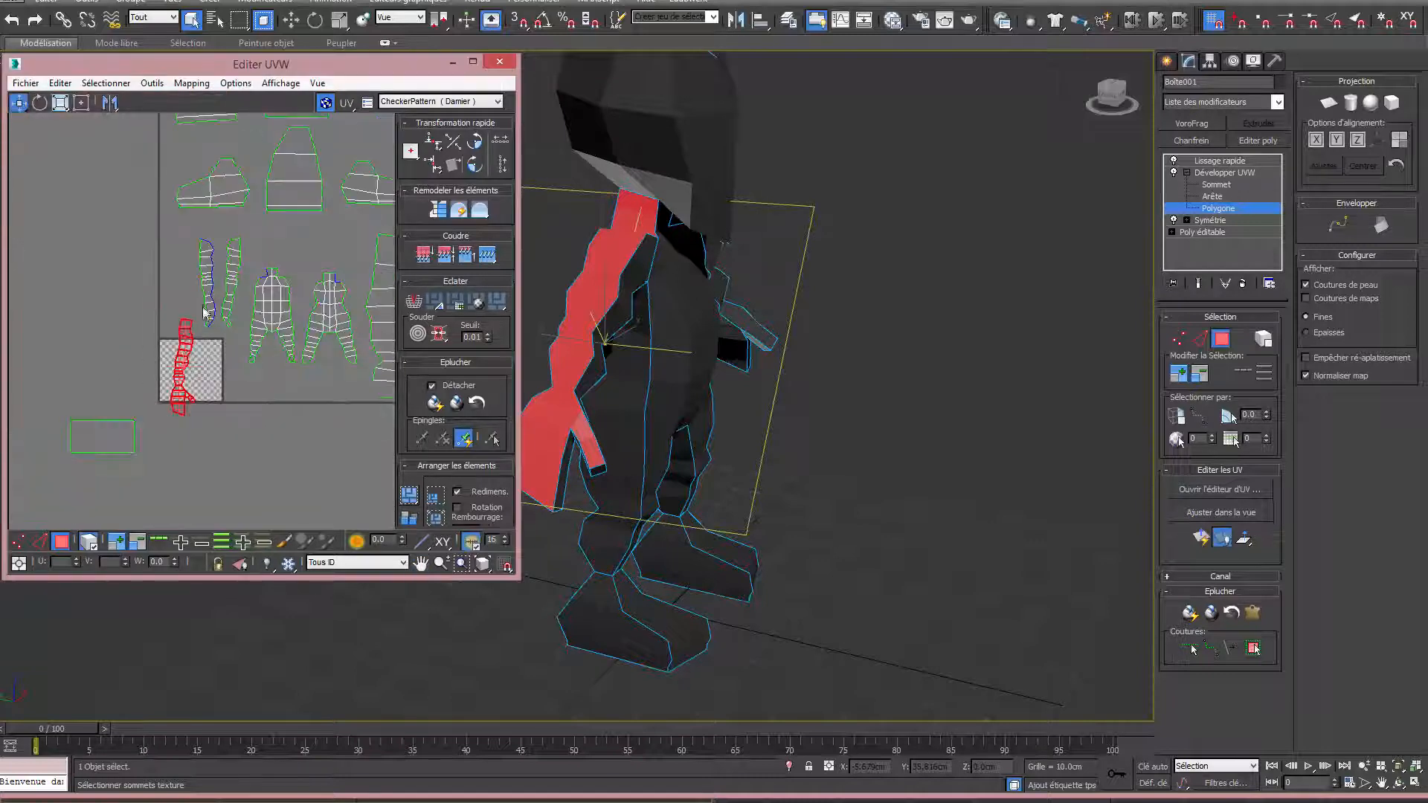
scroll(204, 309, down, 2)
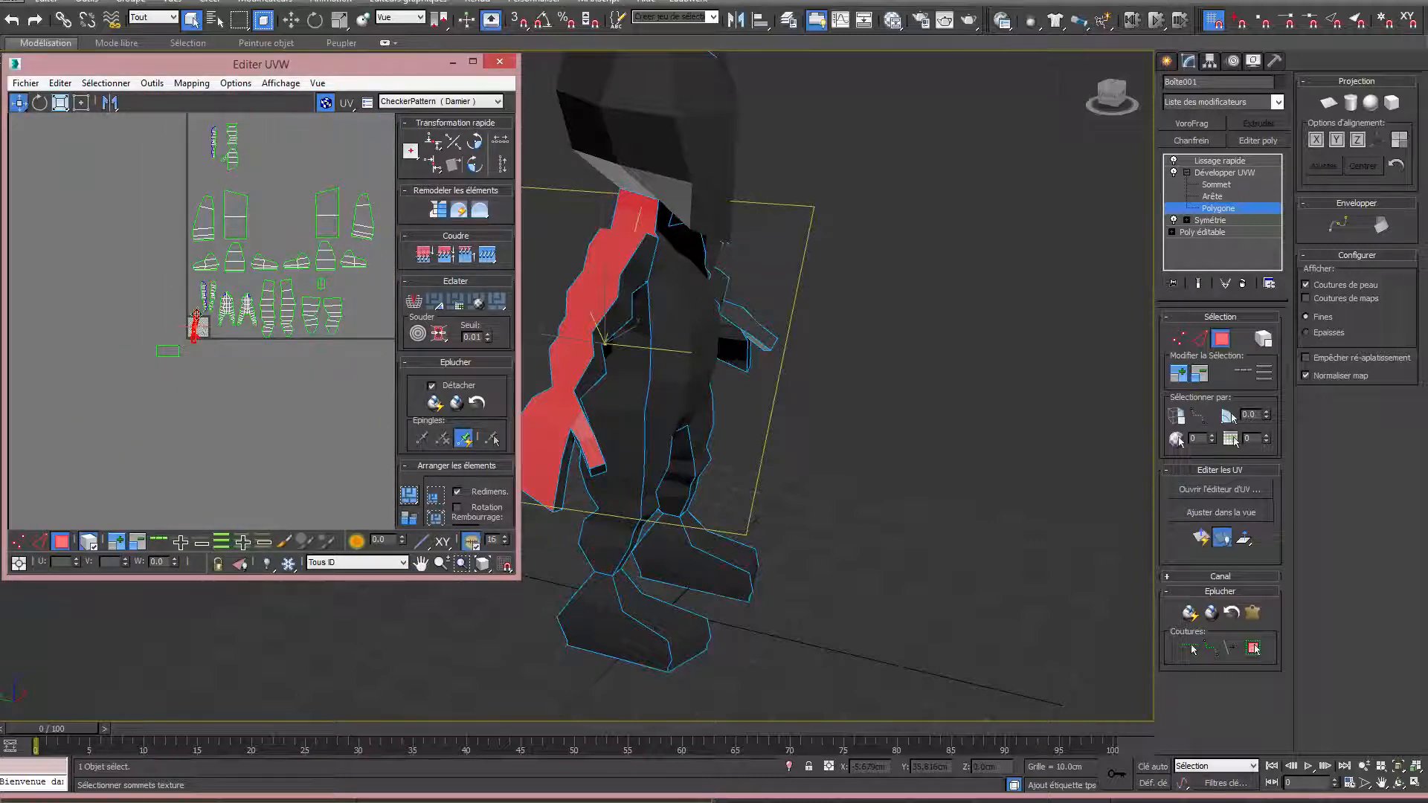
drag(197, 315, 198, 137)
Move the two narrow shells near the checker tile up to the arm-shell row, one beside the outer-arm shell and one above the second torso group.
scroll(168, 298, up, 5)
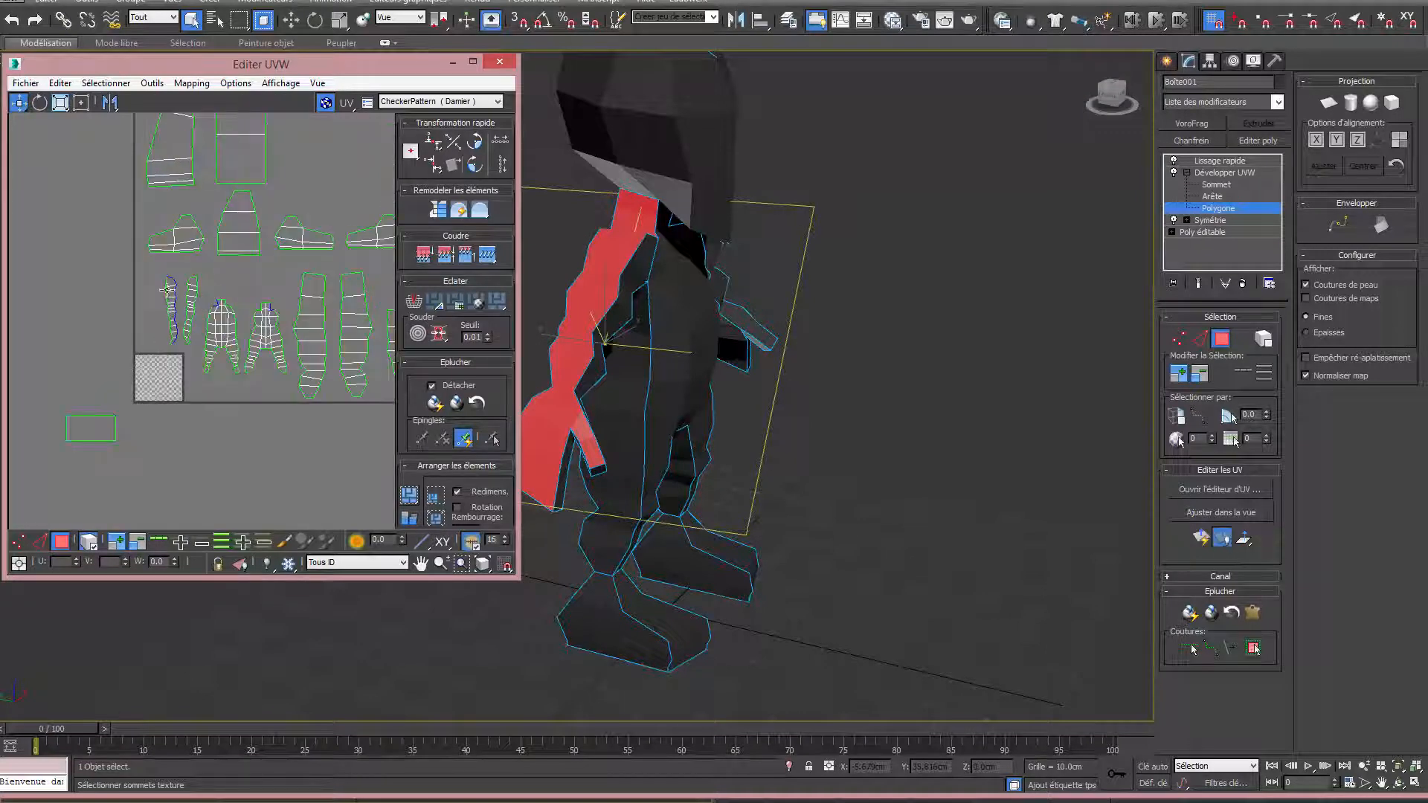
scroll(167, 289, up, 2)
scroll(170, 283, down, 5)
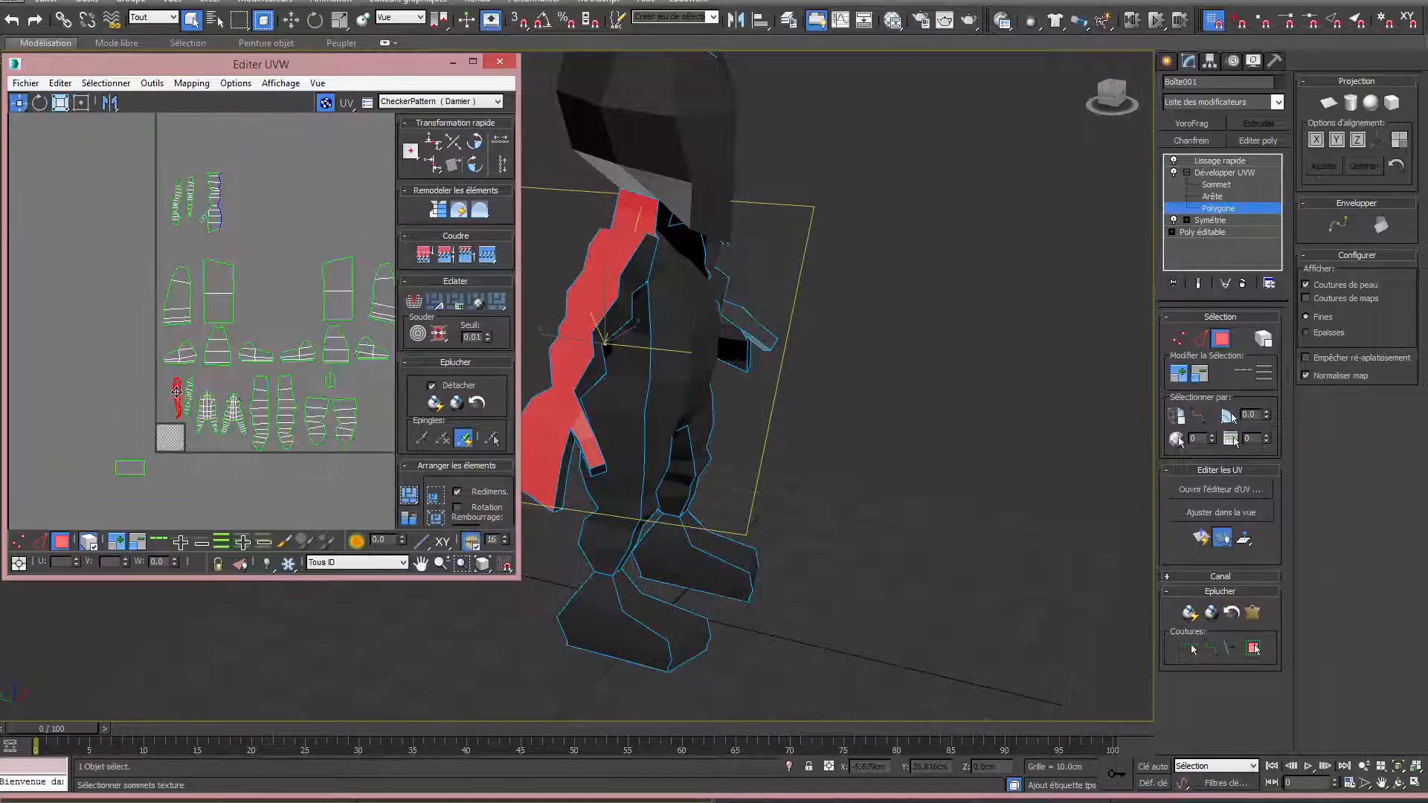
drag(177, 359, 235, 159)
middle_drag(192, 412, 169, 415)
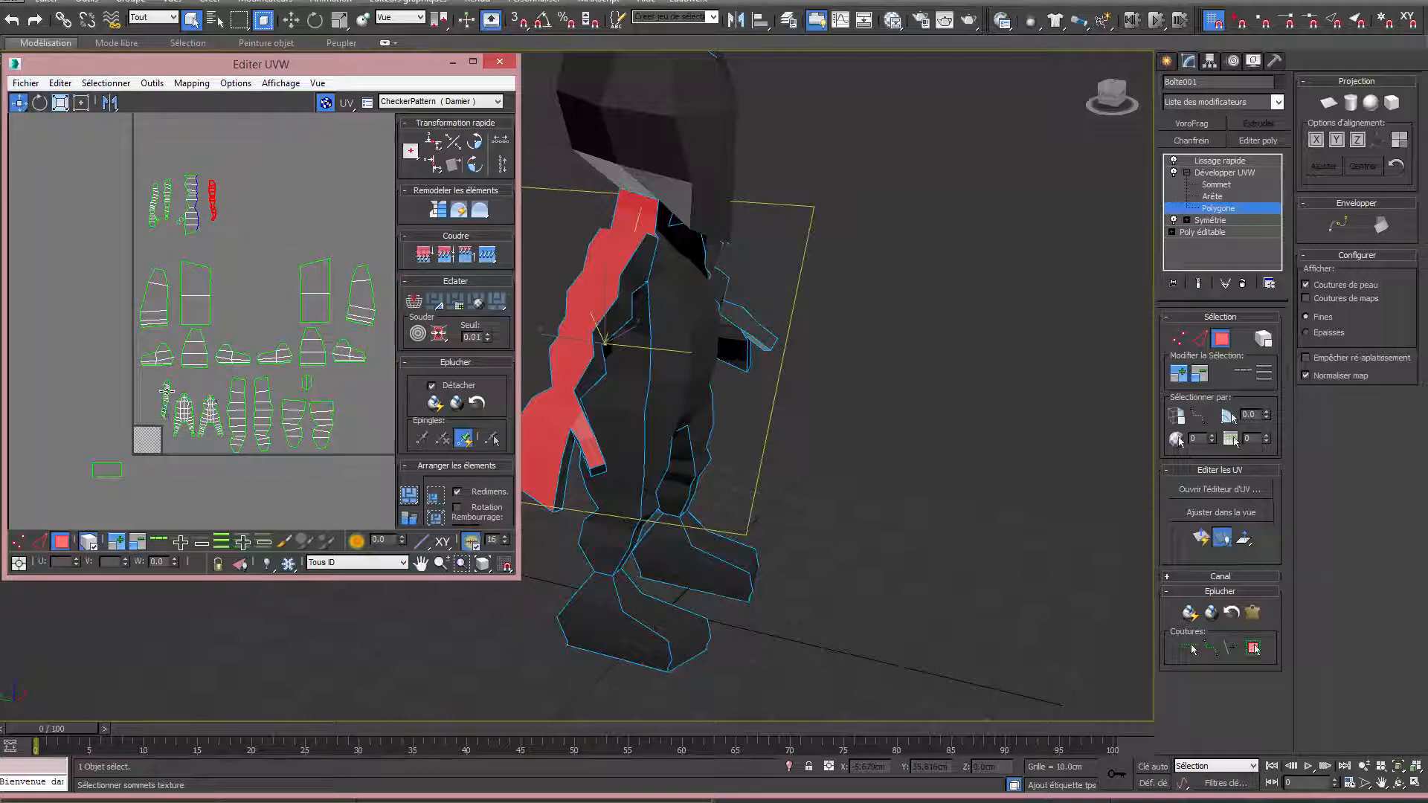
click(165, 390)
drag(166, 390, 321, 182)
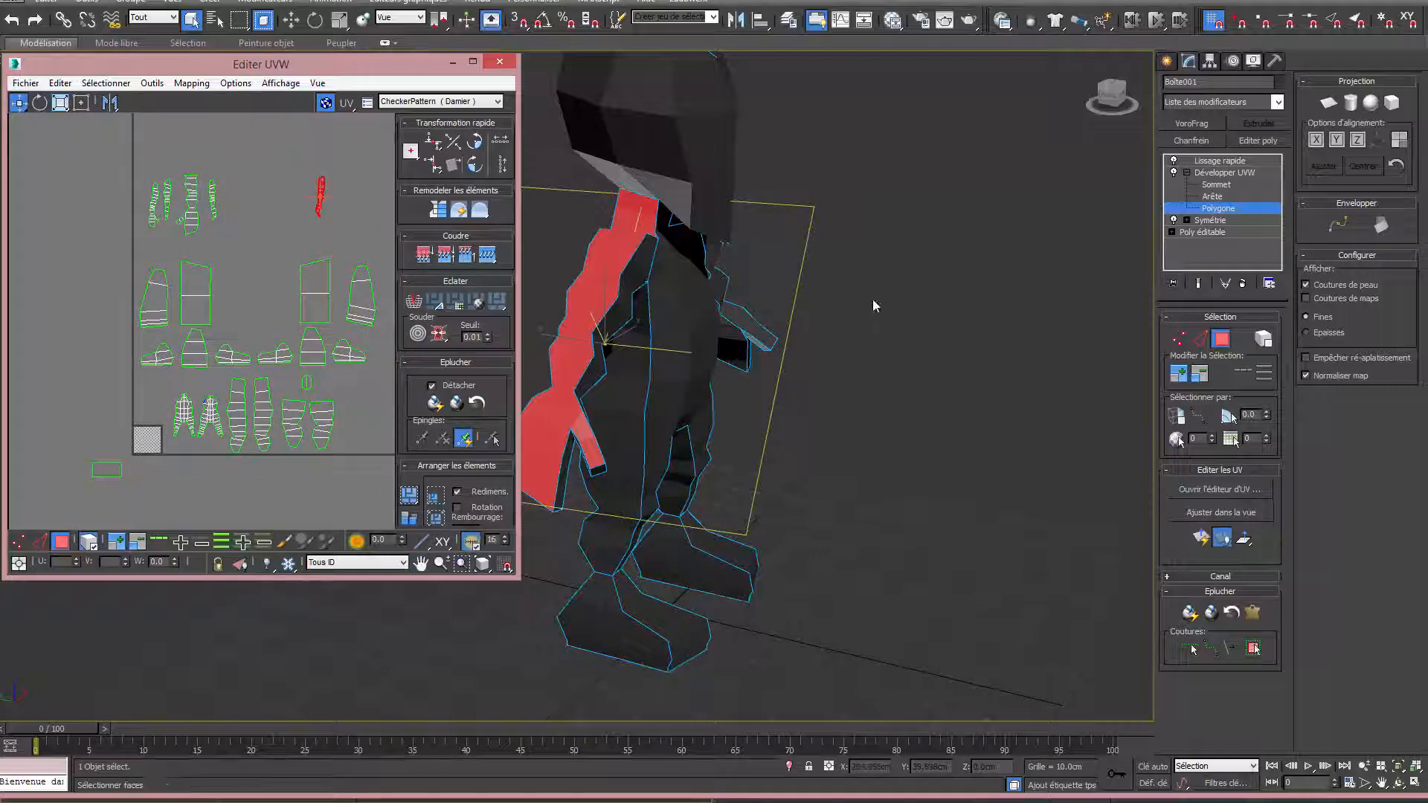
Select a face on the outer side of the other arm and expand the selection to the seams.
alt+middle_drag(873, 299, 798, 422)
click(768, 347)
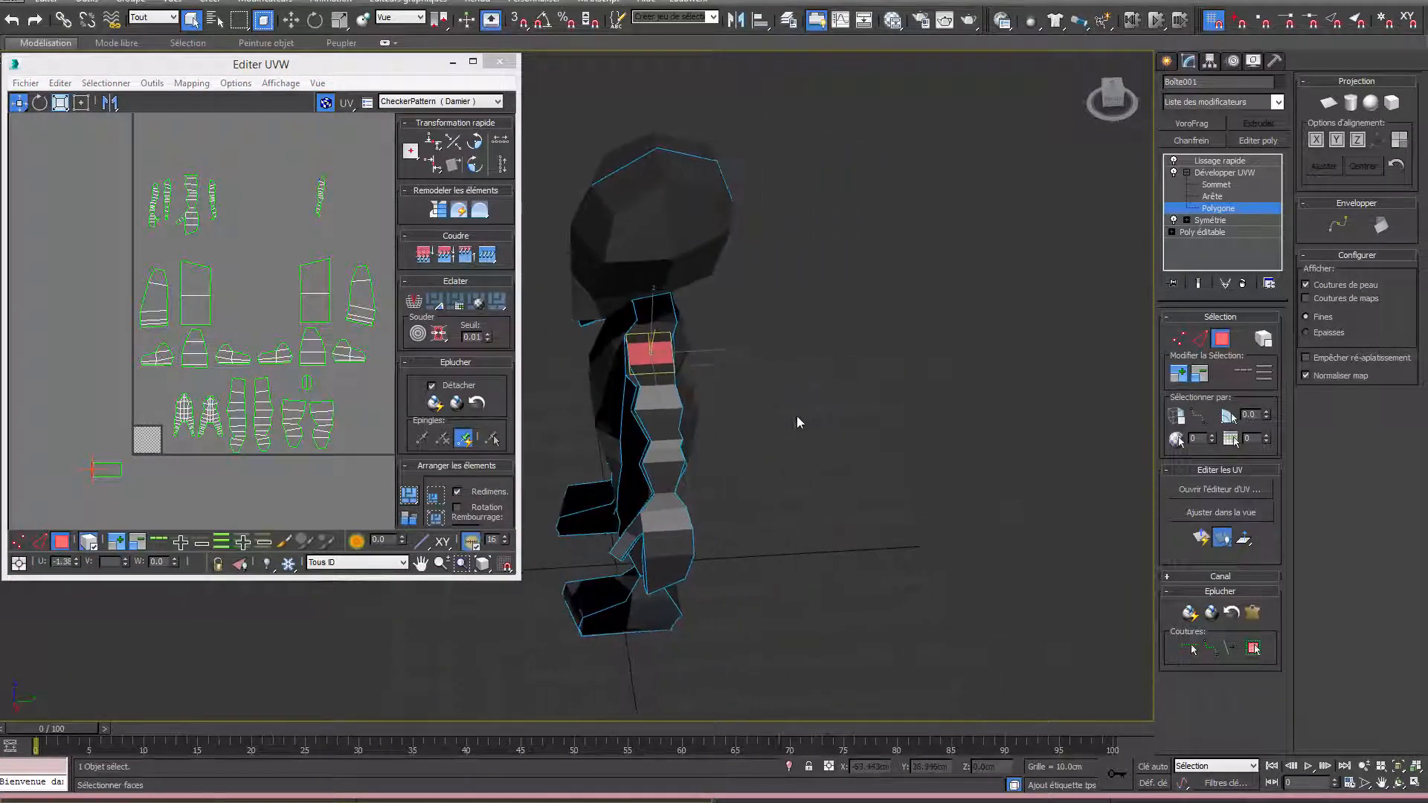
click(1256, 650)
click(1253, 613)
alt+middle_drag(908, 478, 1034, 480)
click(789, 377)
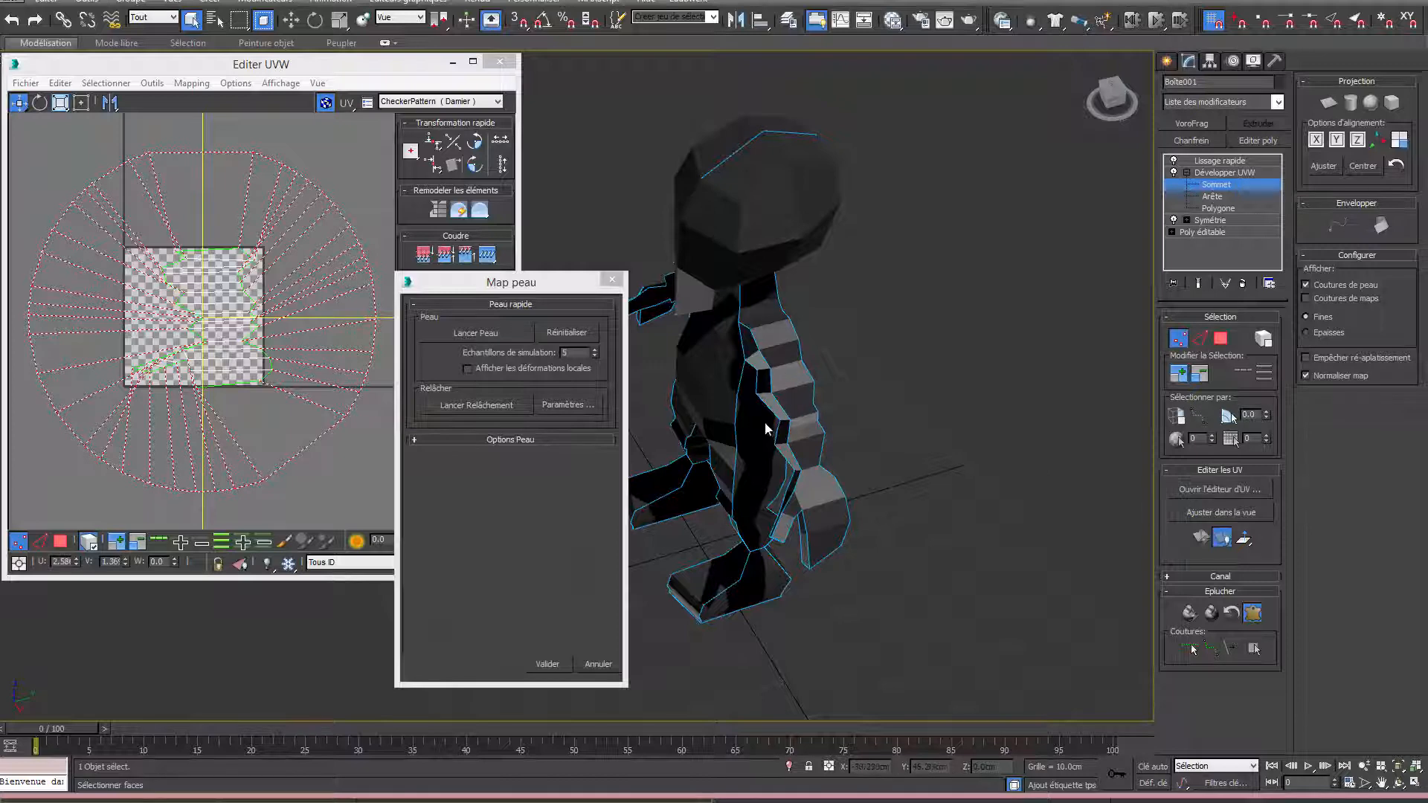
click(601, 664)
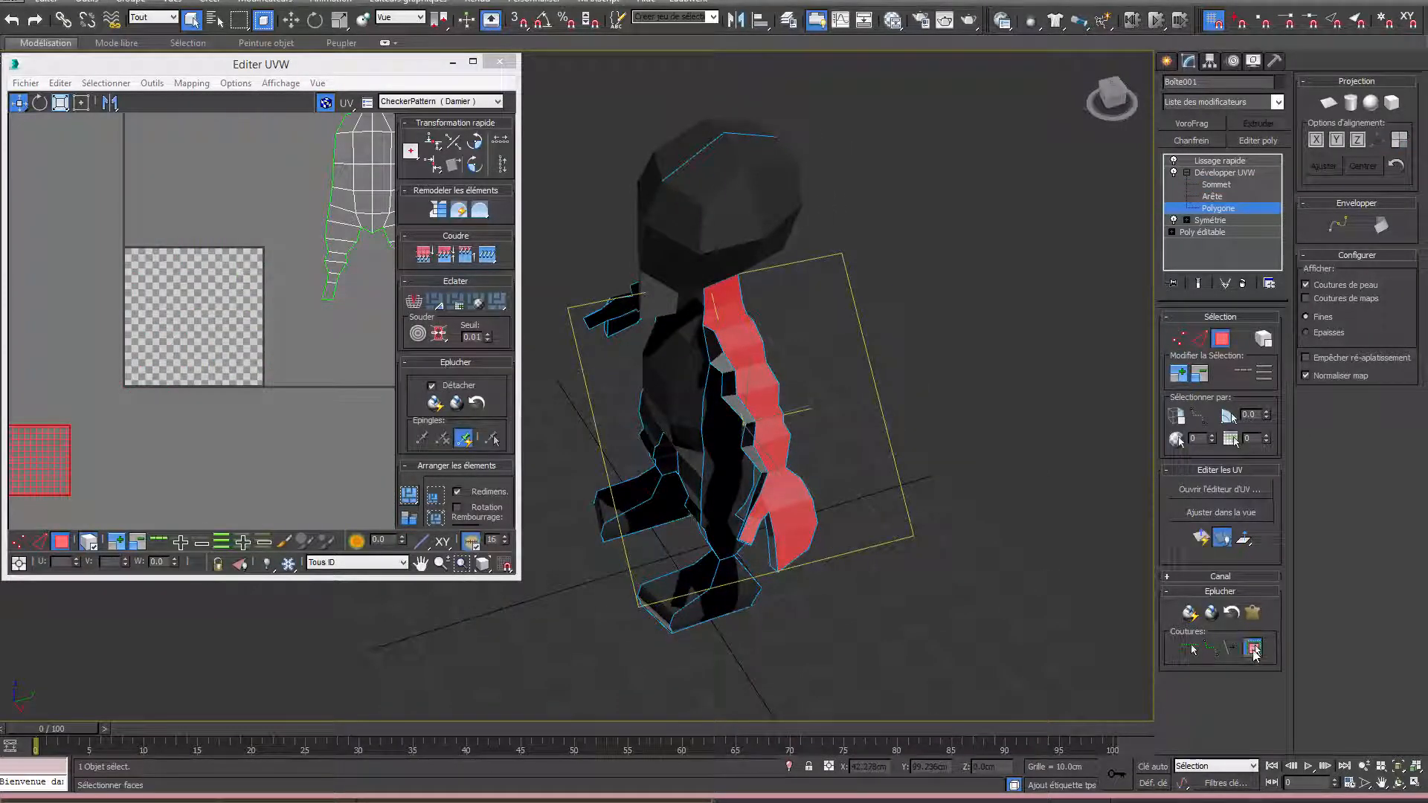
Unwrap this arm's outer faces with a relaxed Pelt map and move the shell beside the narrow shell above the second torso group.
click(1255, 613)
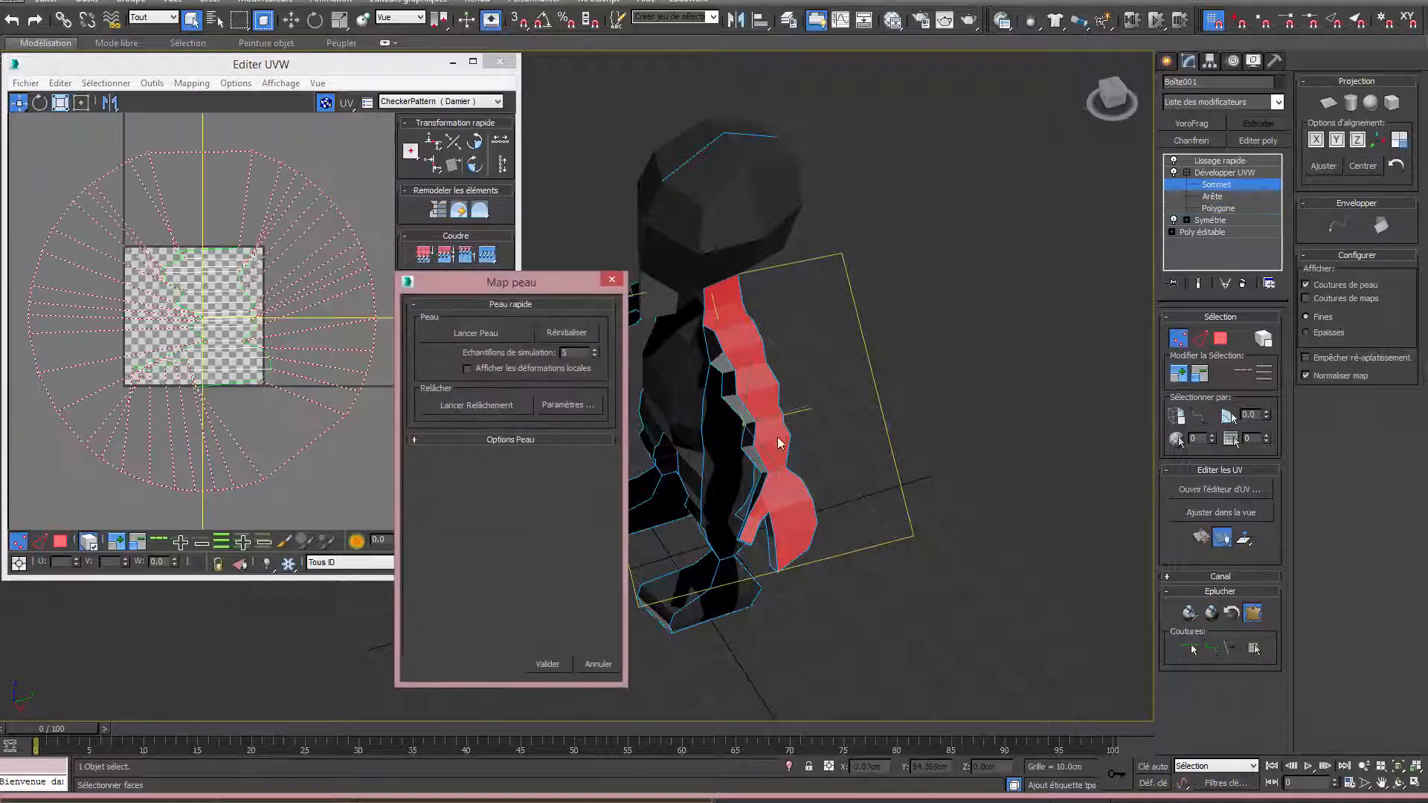
click(479, 406)
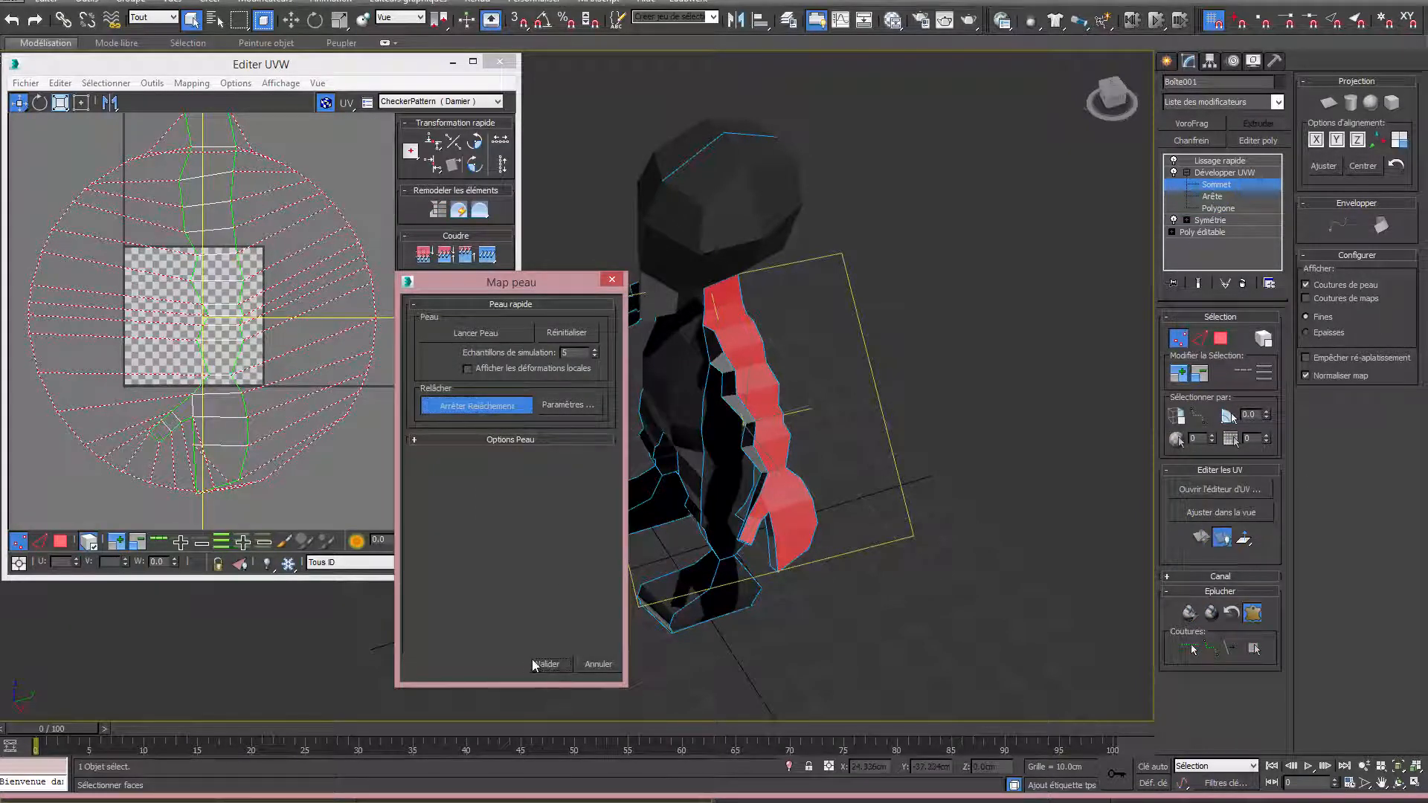
click(559, 665)
scroll(204, 376, down, 6)
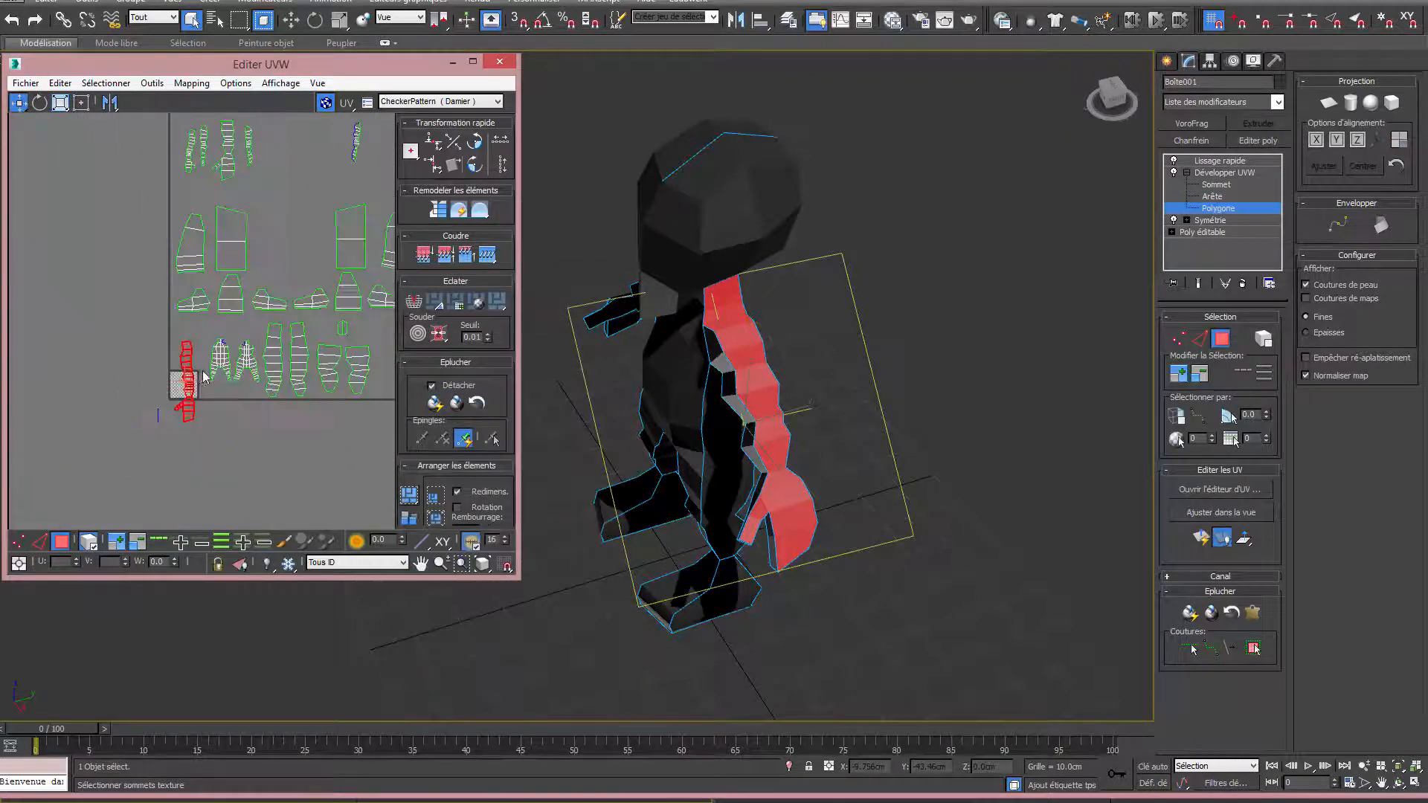
scroll(204, 375, down, 2)
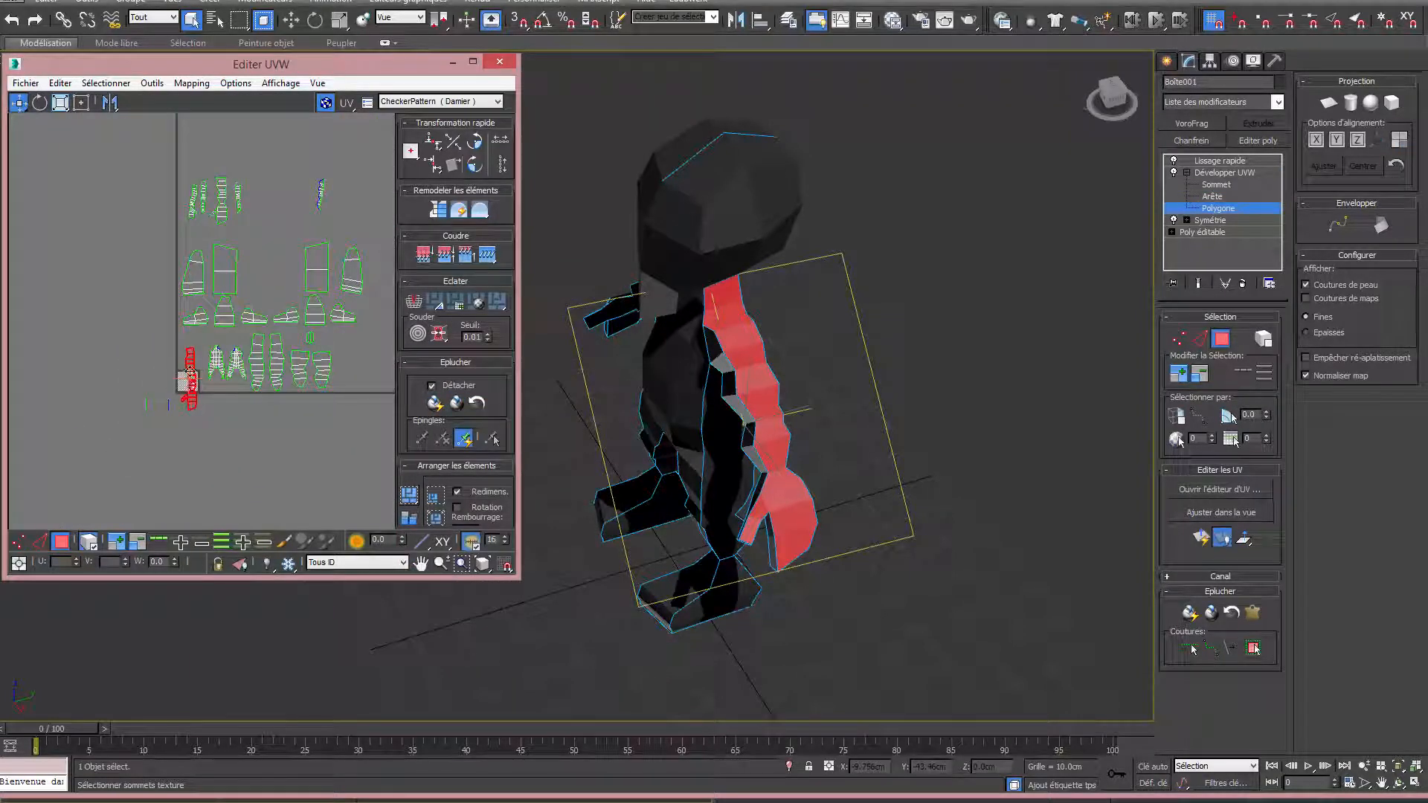
drag(191, 372, 334, 186)
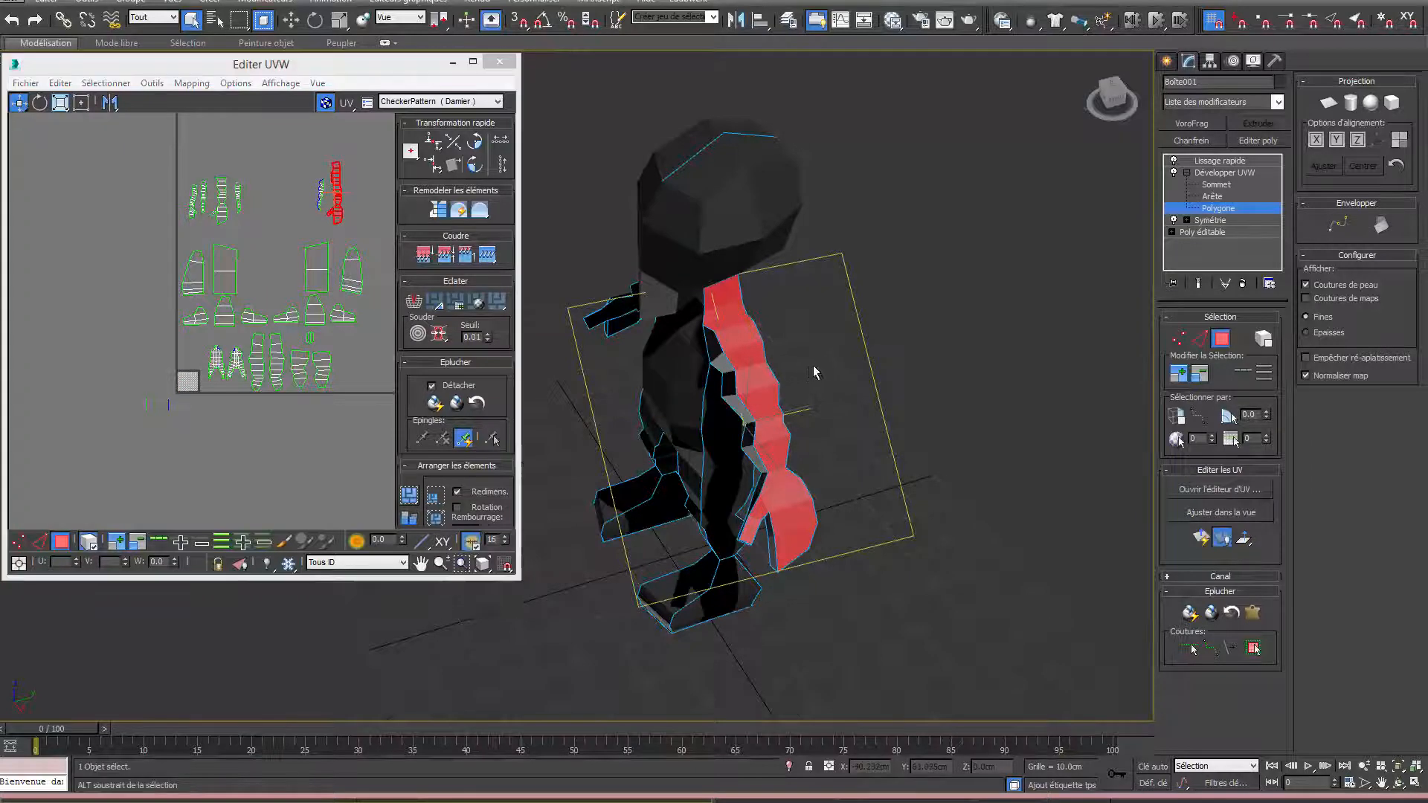
Select the front strip of the same arm up to the seams and unwrap it with a relaxed Pelt map.
alt+middle_drag(815, 372, 848, 357)
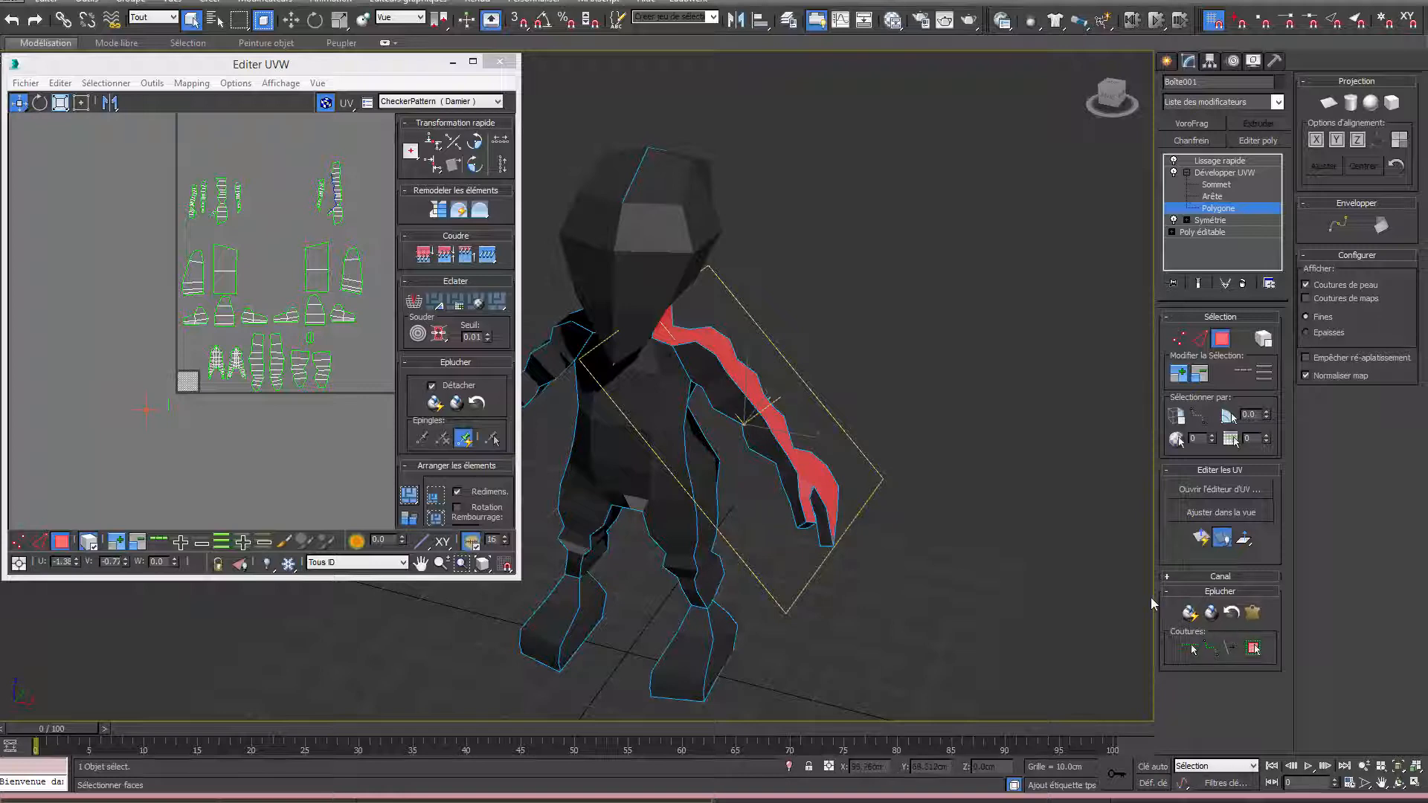
alt+middle_drag(1153, 604, 1274, 624)
click(1253, 613)
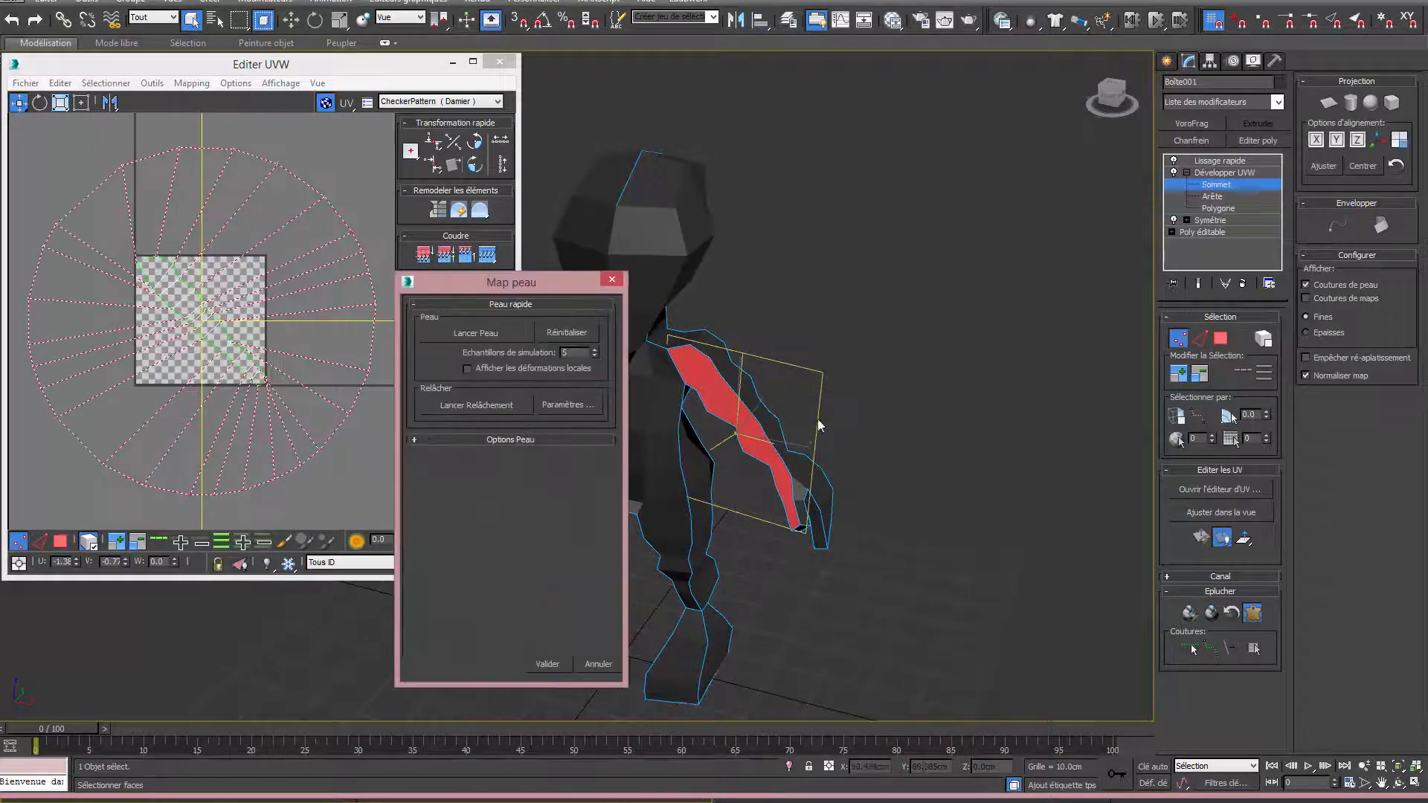
click(479, 405)
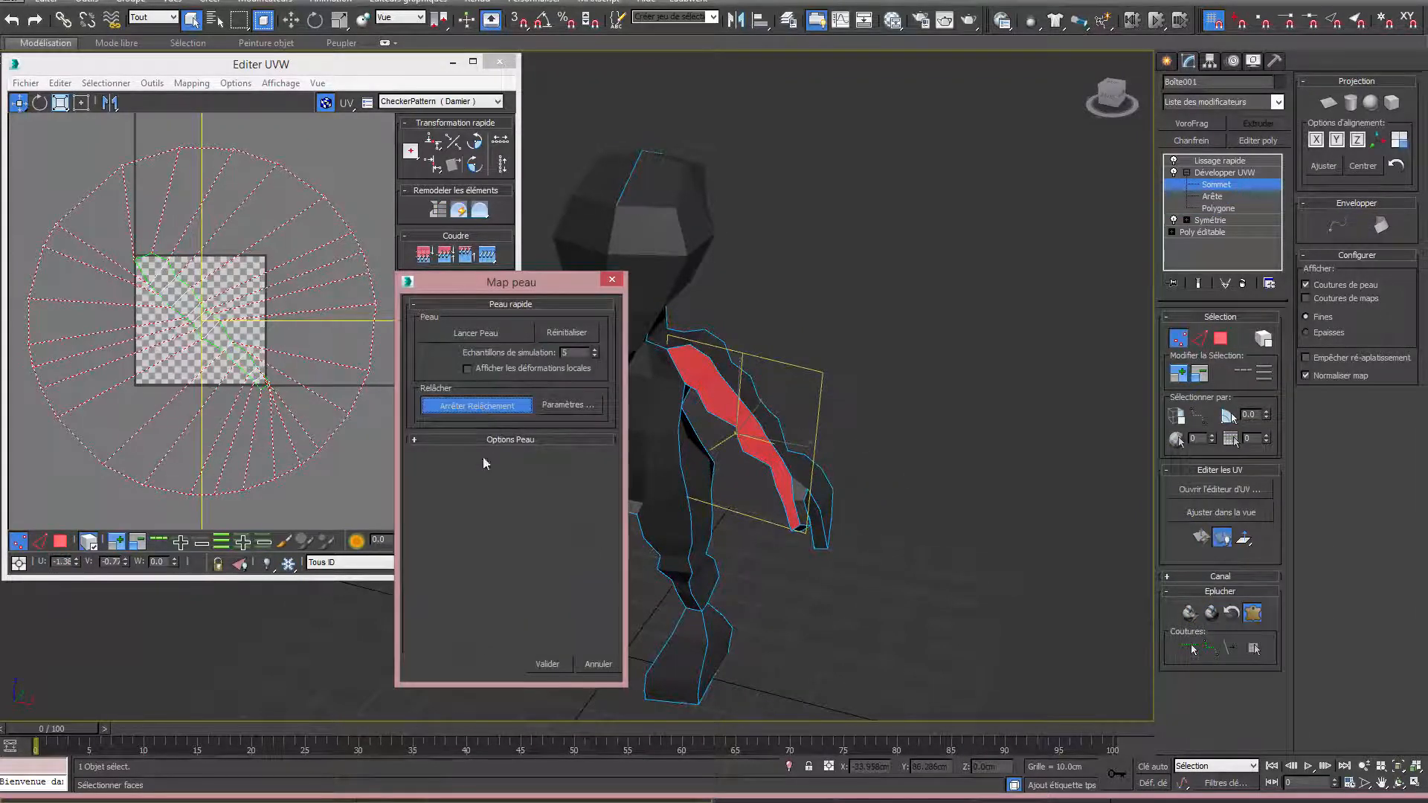
click(558, 668)
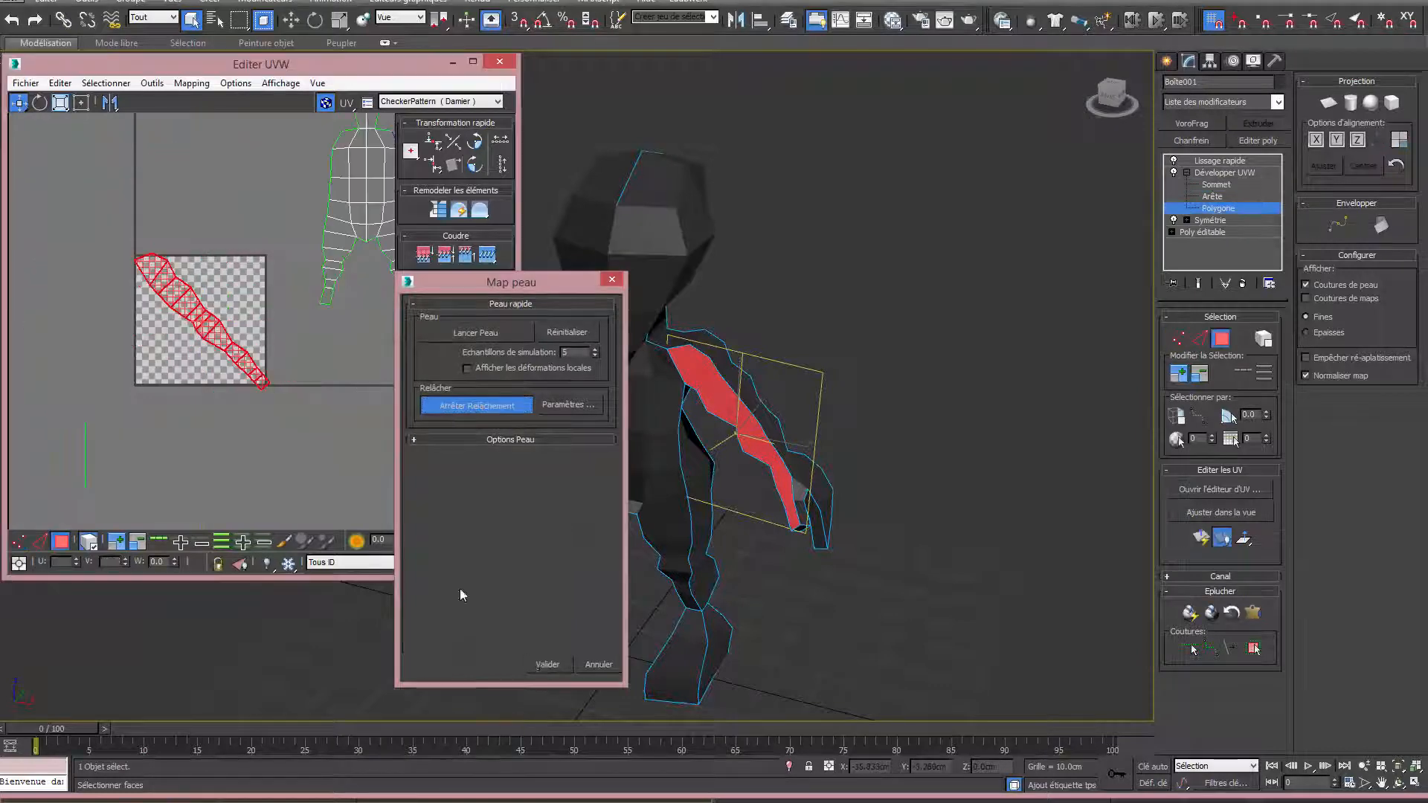
Rotate the front strip's diagonal shell upright and move it beside this arm's outer shell.
click(81, 103)
drag(200, 254, 223, 252)
scroll(240, 298, down, 4)
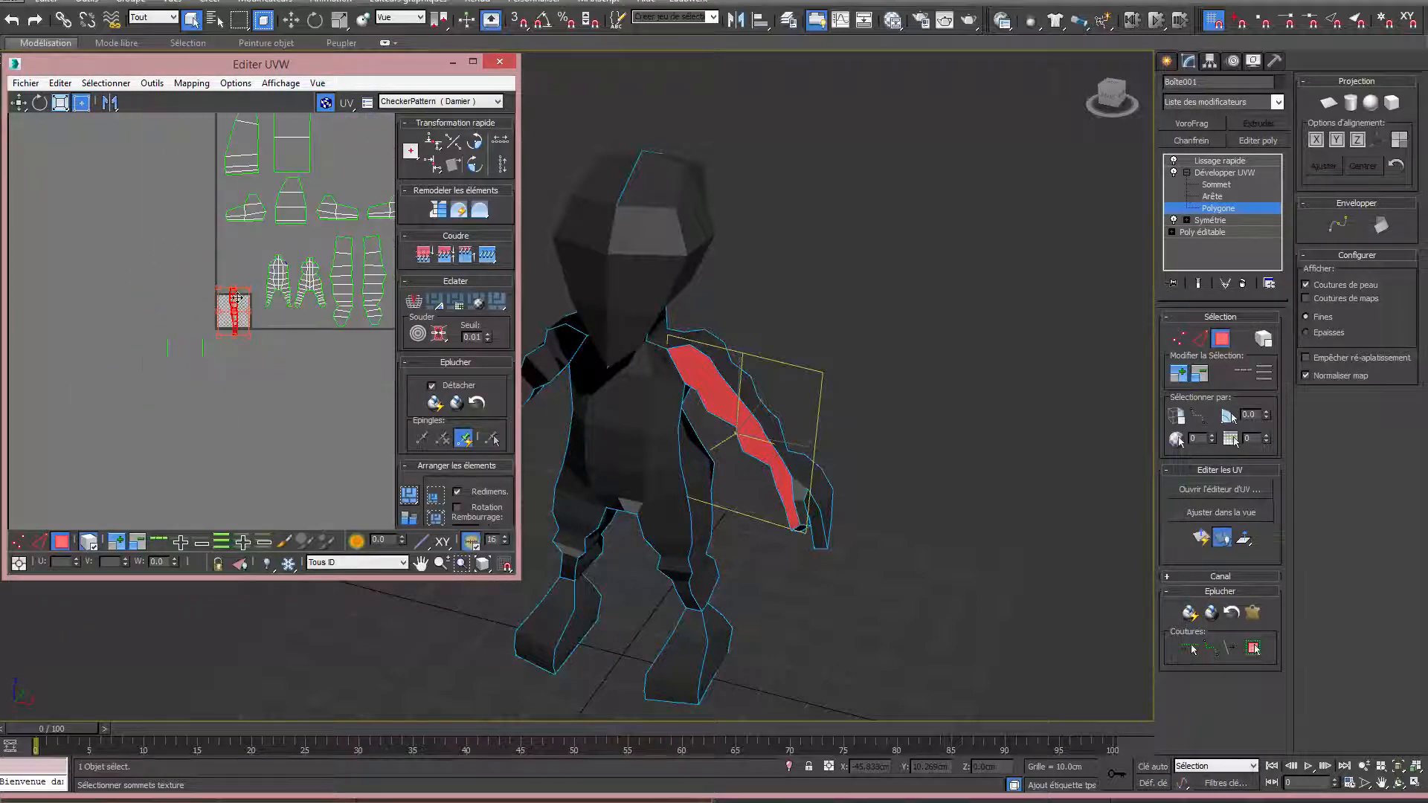
middle_drag(240, 298, 115, 440)
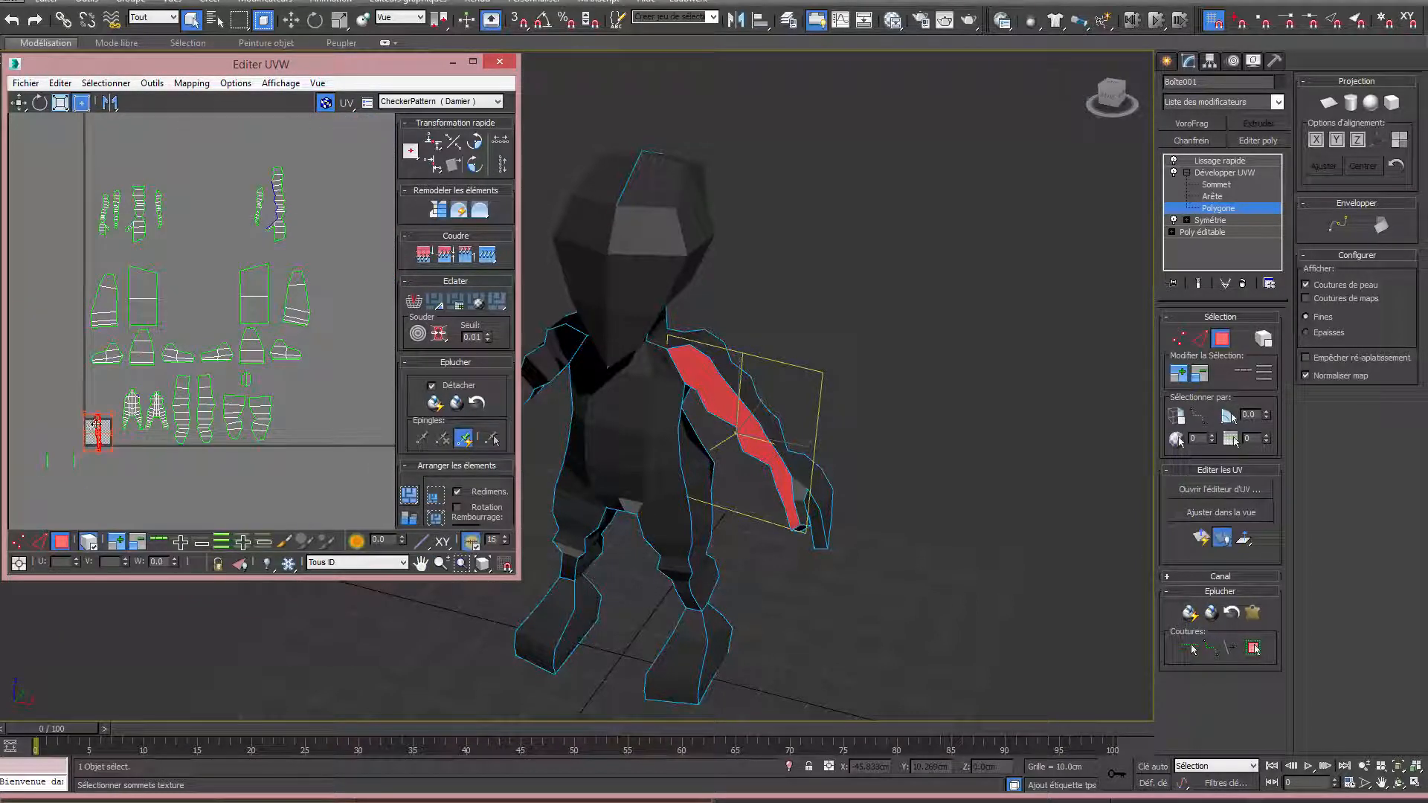
drag(96, 424, 303, 187)
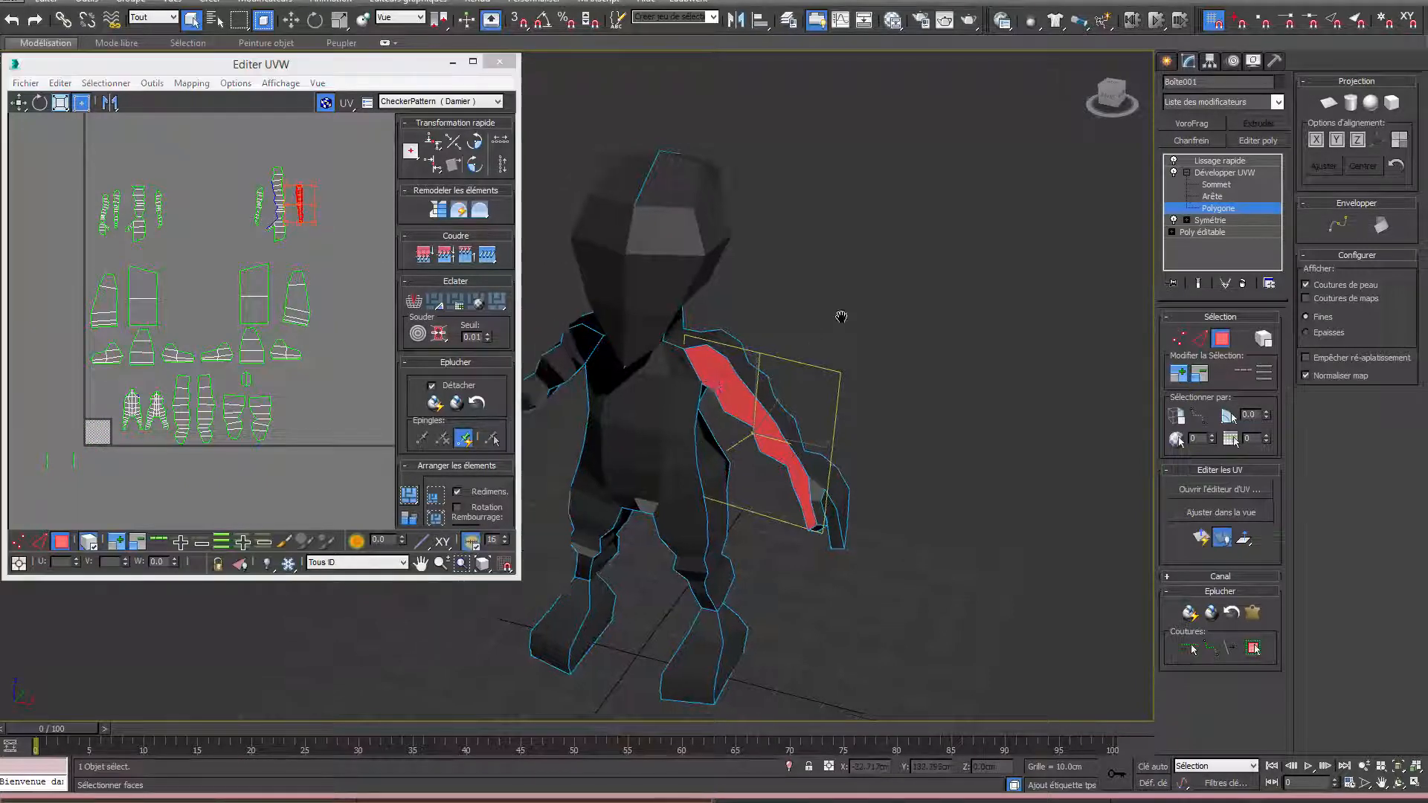
Select the inner faces of this arm and hand up to the seams and unwrap them with a relaxed Pelt map.
alt+middle_drag(838, 312, 650, 371)
alt+middle_drag(919, 380, 880, 403)
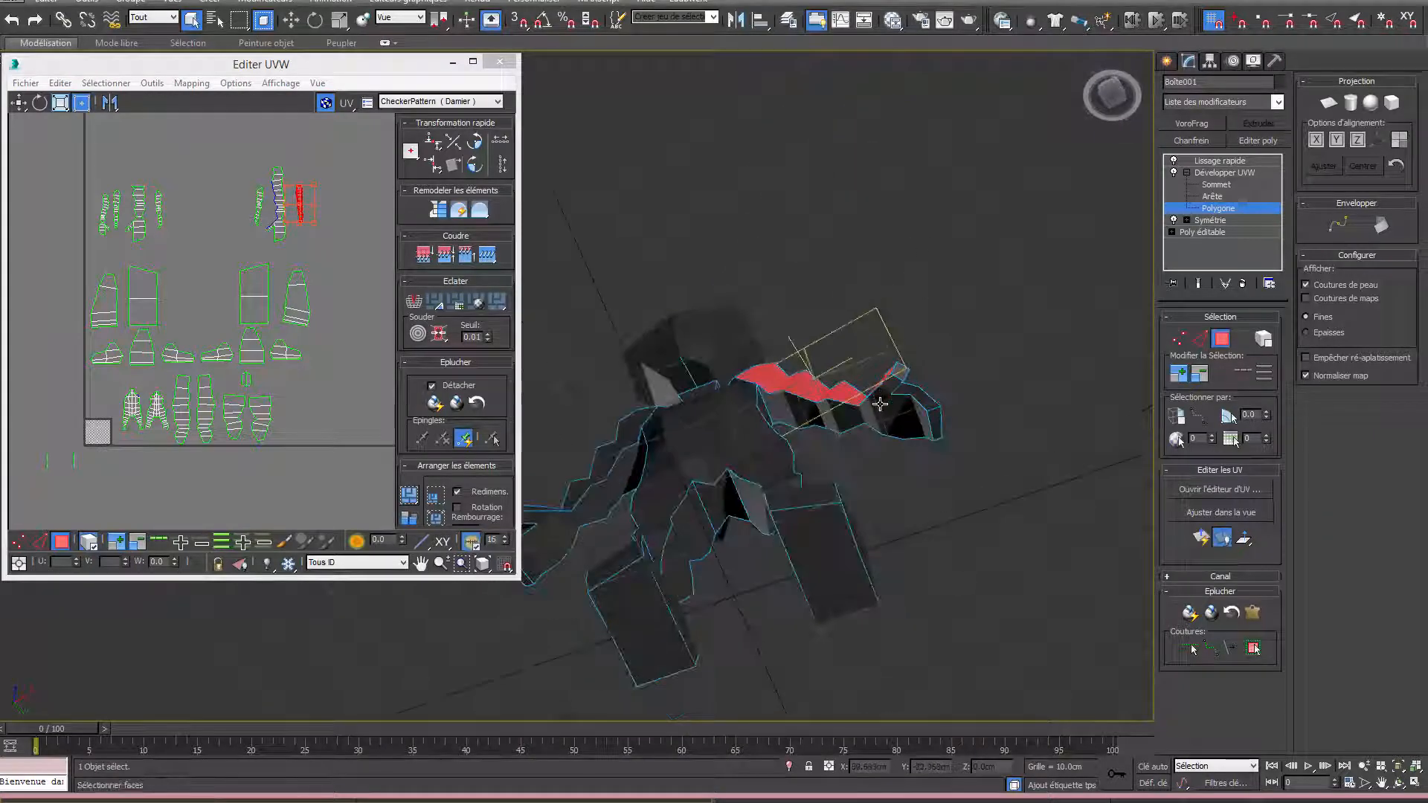
click(880, 404)
click(1254, 613)
middle_drag(816, 498, 812, 497)
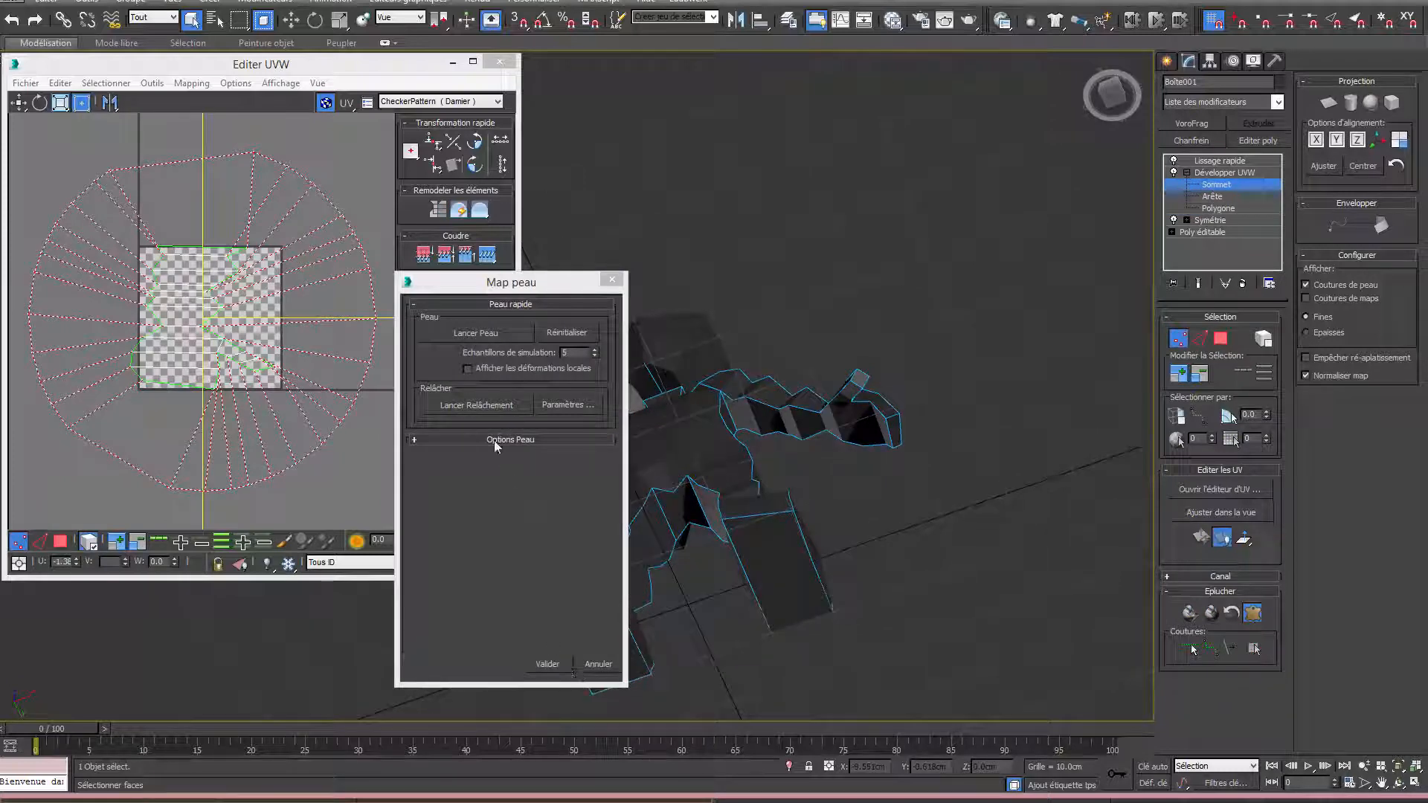
click(465, 402)
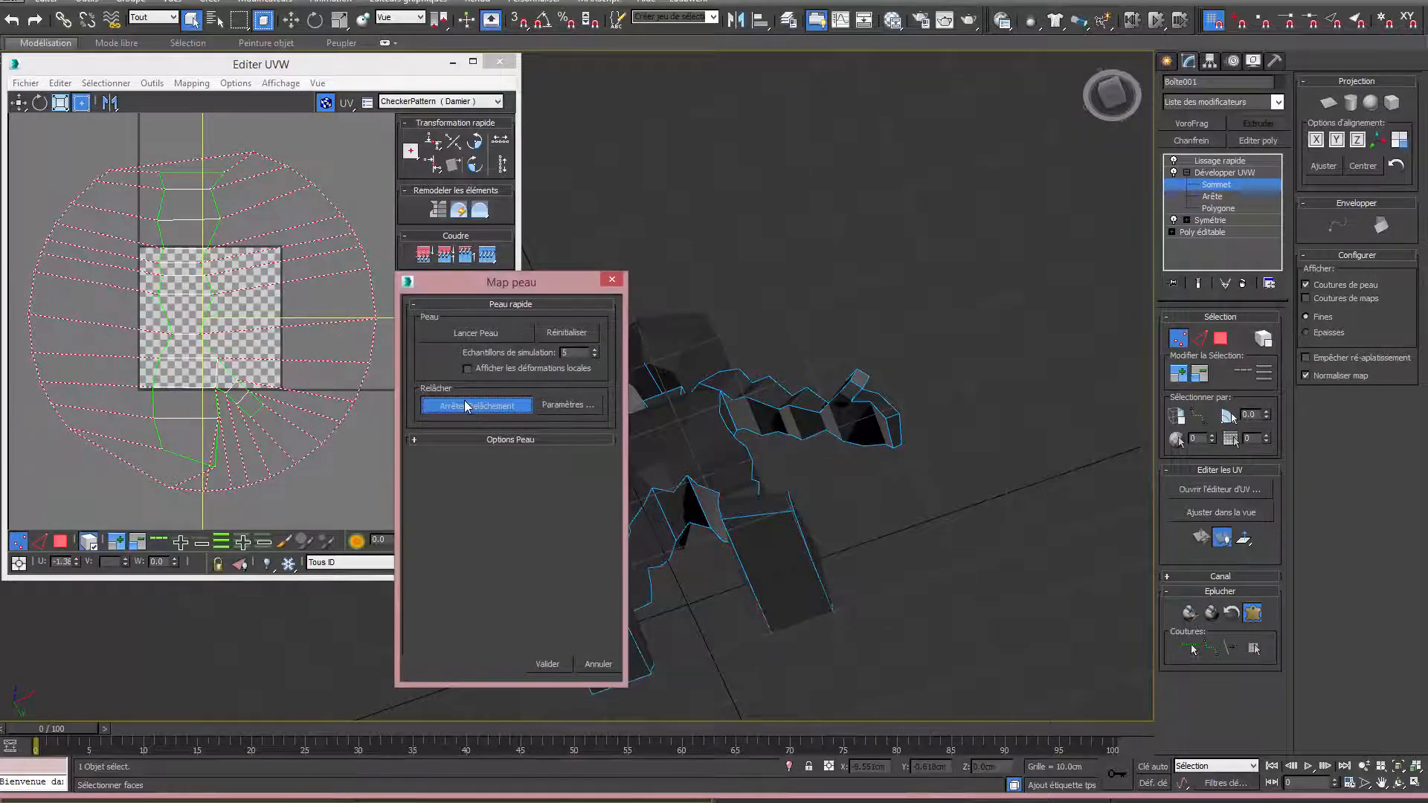
click(547, 664)
Move the new inner-arm shell to the end of the second arm's shell row, beside the front strip.
alt+middle_drag(832, 510, 811, 605)
middle_click(252, 284)
scroll(252, 284, down, 8)
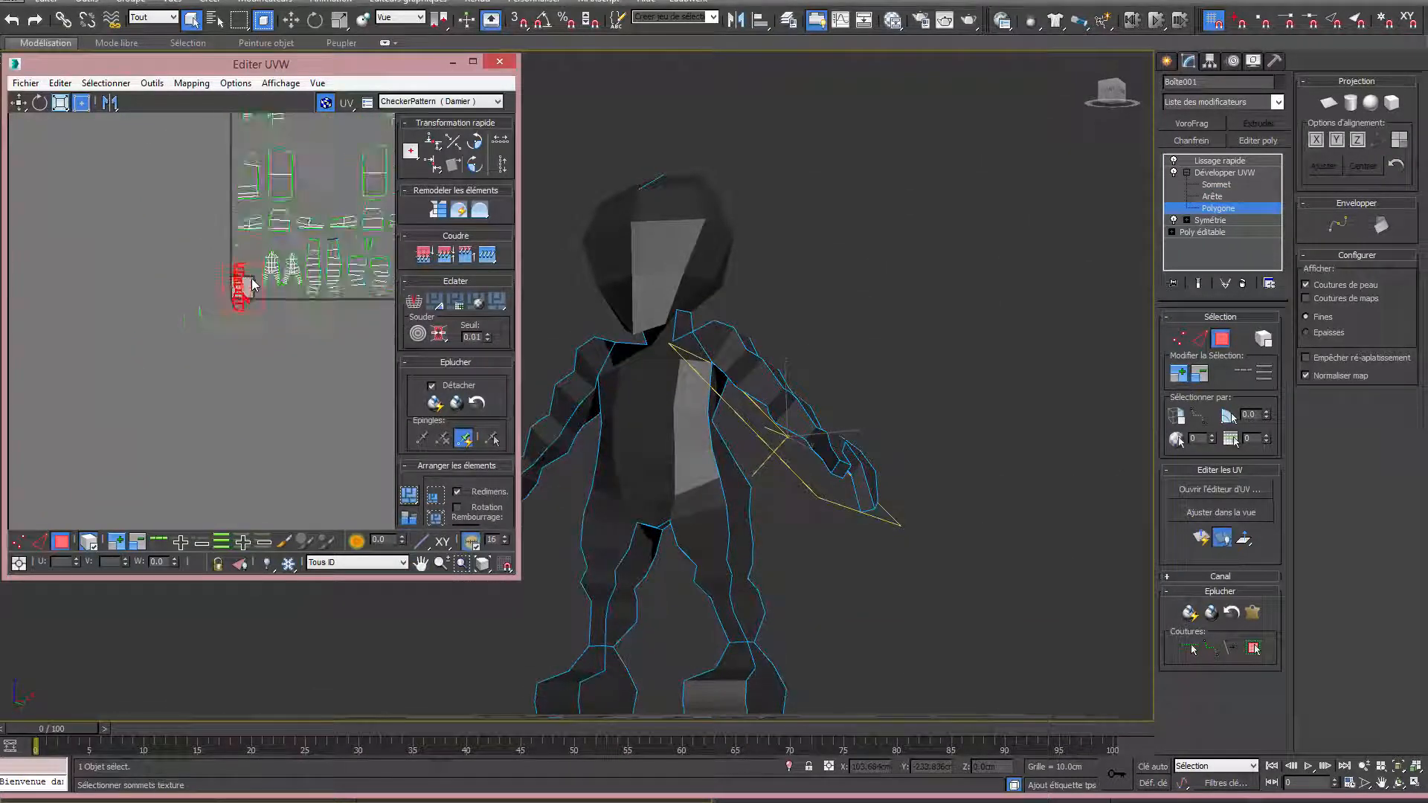
middle_drag(251, 284, 167, 422)
scroll(166, 422, down, 2)
drag(167, 422, 284, 311)
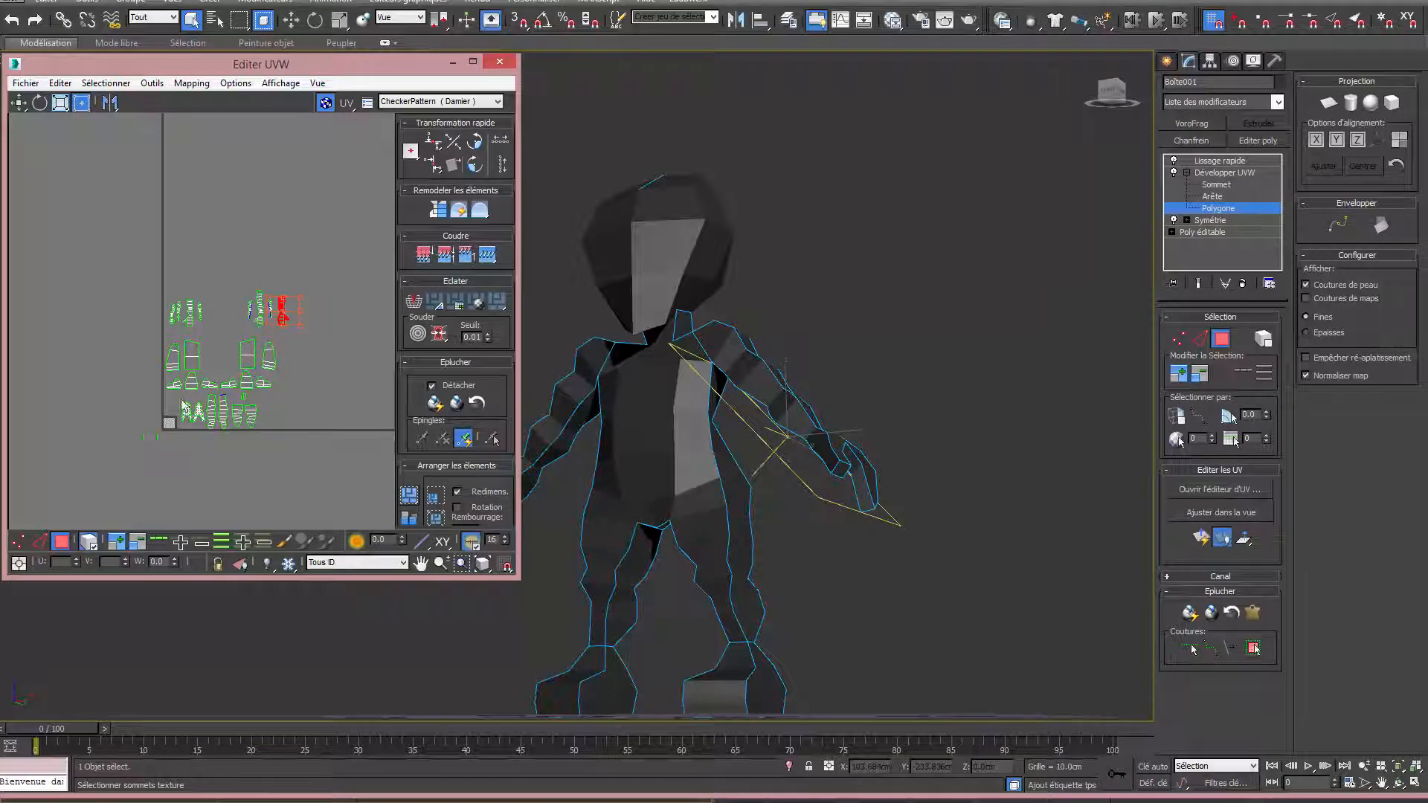
alt+middle_drag(784, 439, 727, 383)
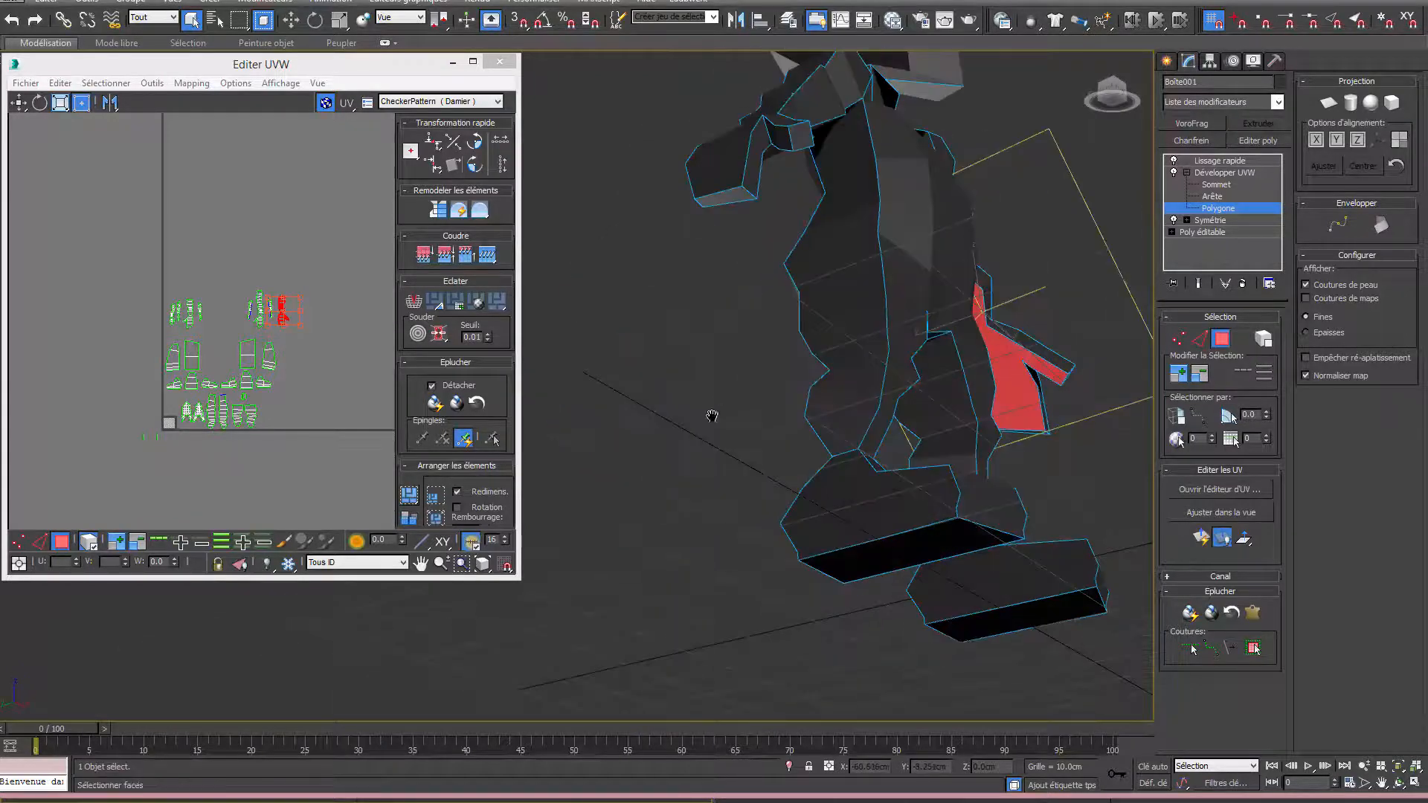
Select the fingertip face on the underside of the opposite arm's hand and unwrap it with Quick Peel.
scroll(707, 415, up, 2)
click(683, 271)
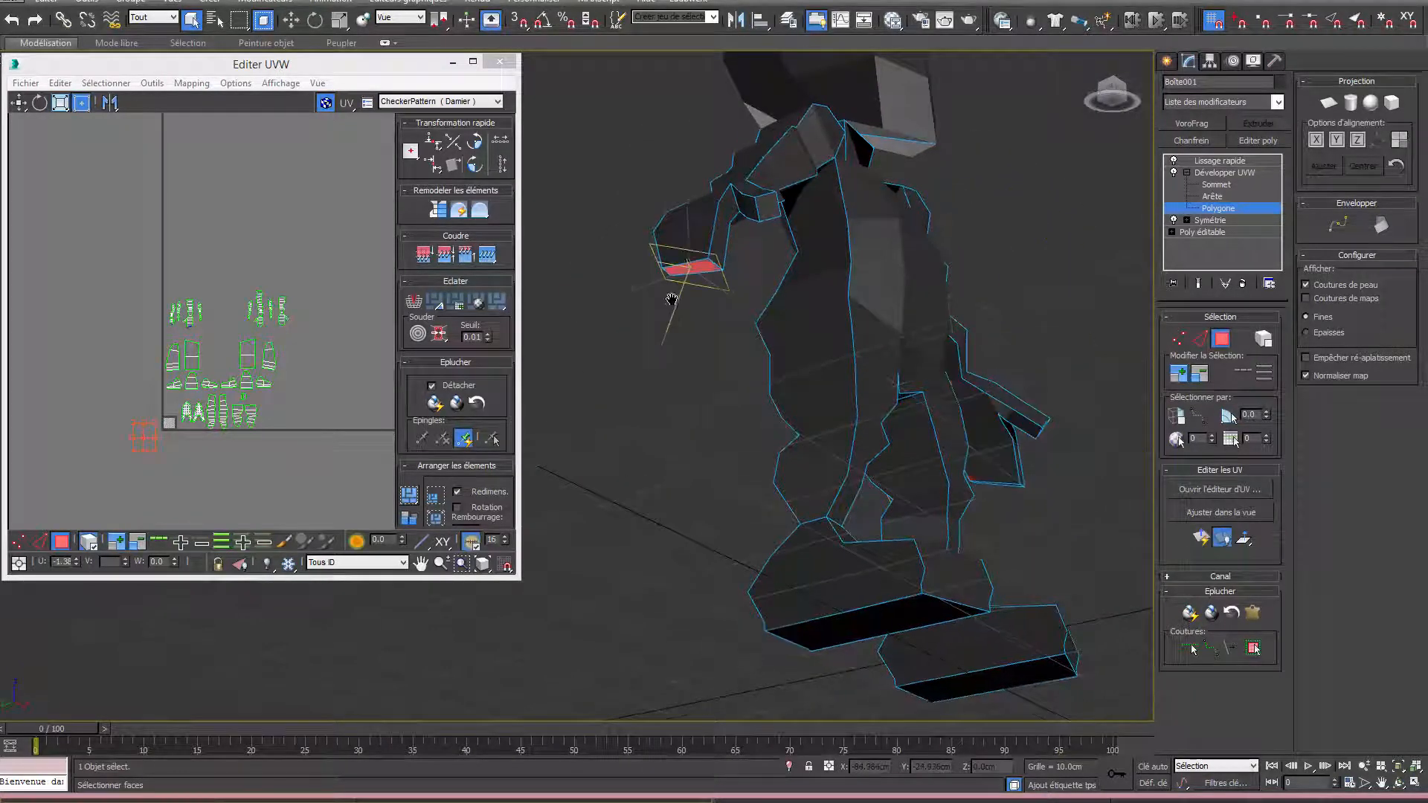
alt+middle_drag(681, 301, 671, 323)
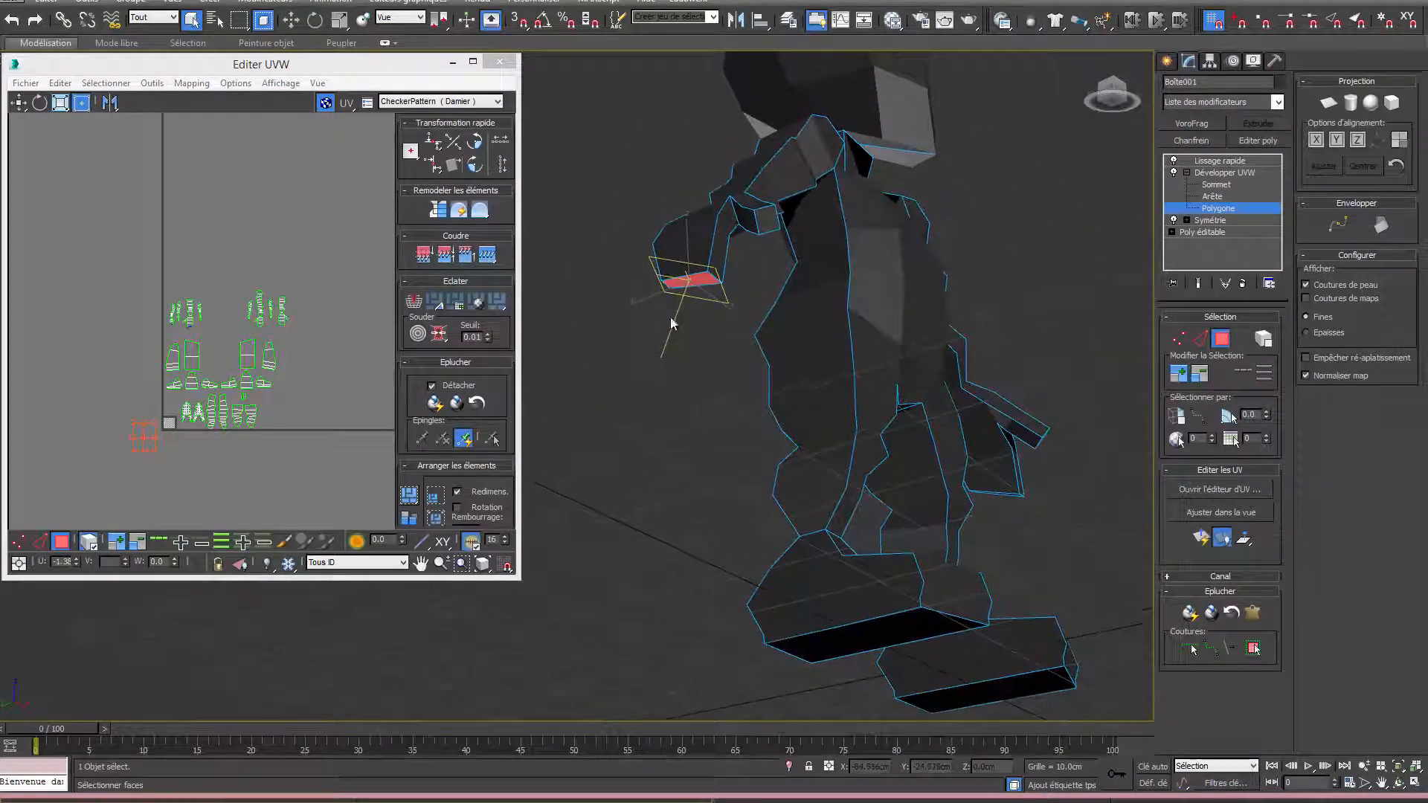
click(433, 404)
Move the small fingertip shell from outside the UV area to just above the checker tile.
scroll(149, 446, up, 6)
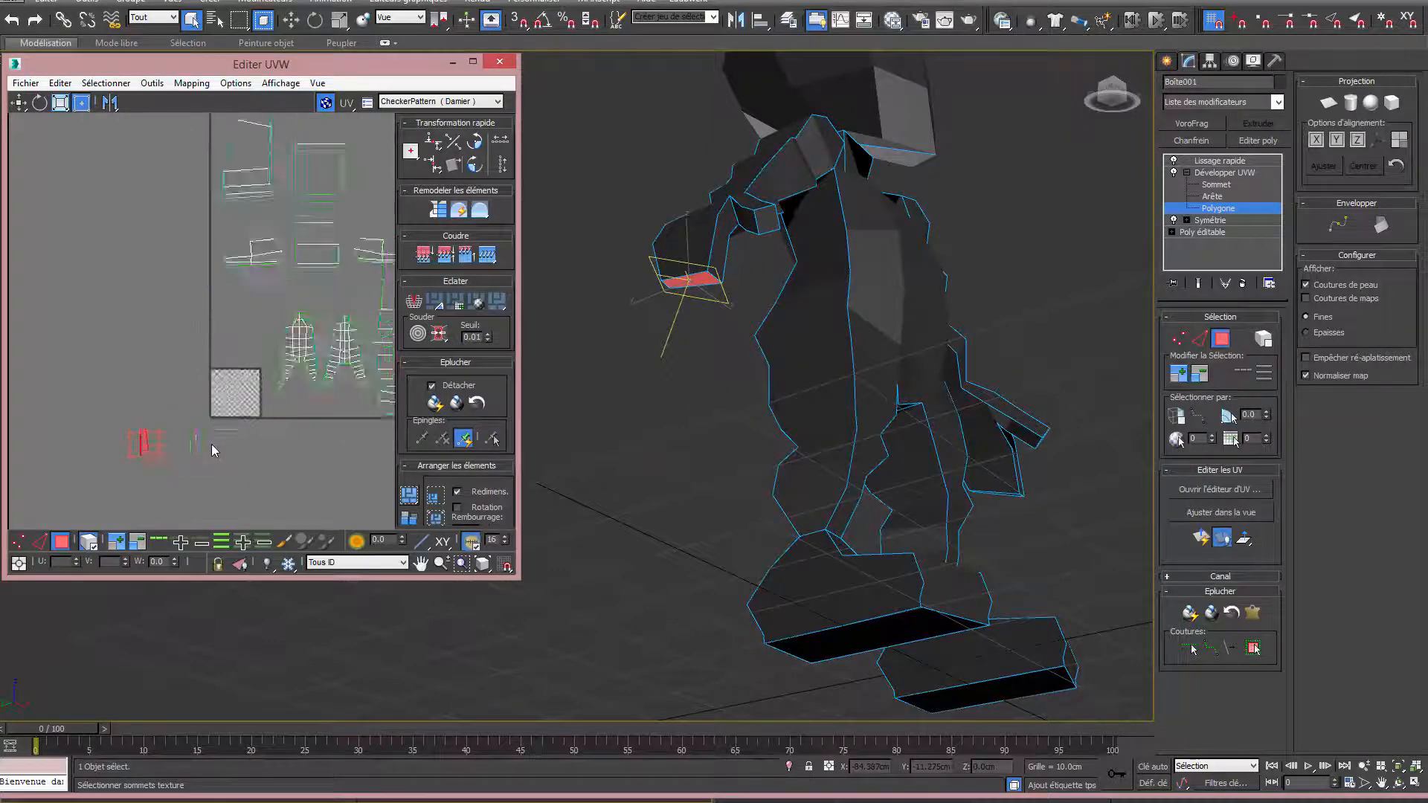
scroll(156, 423, down, 6)
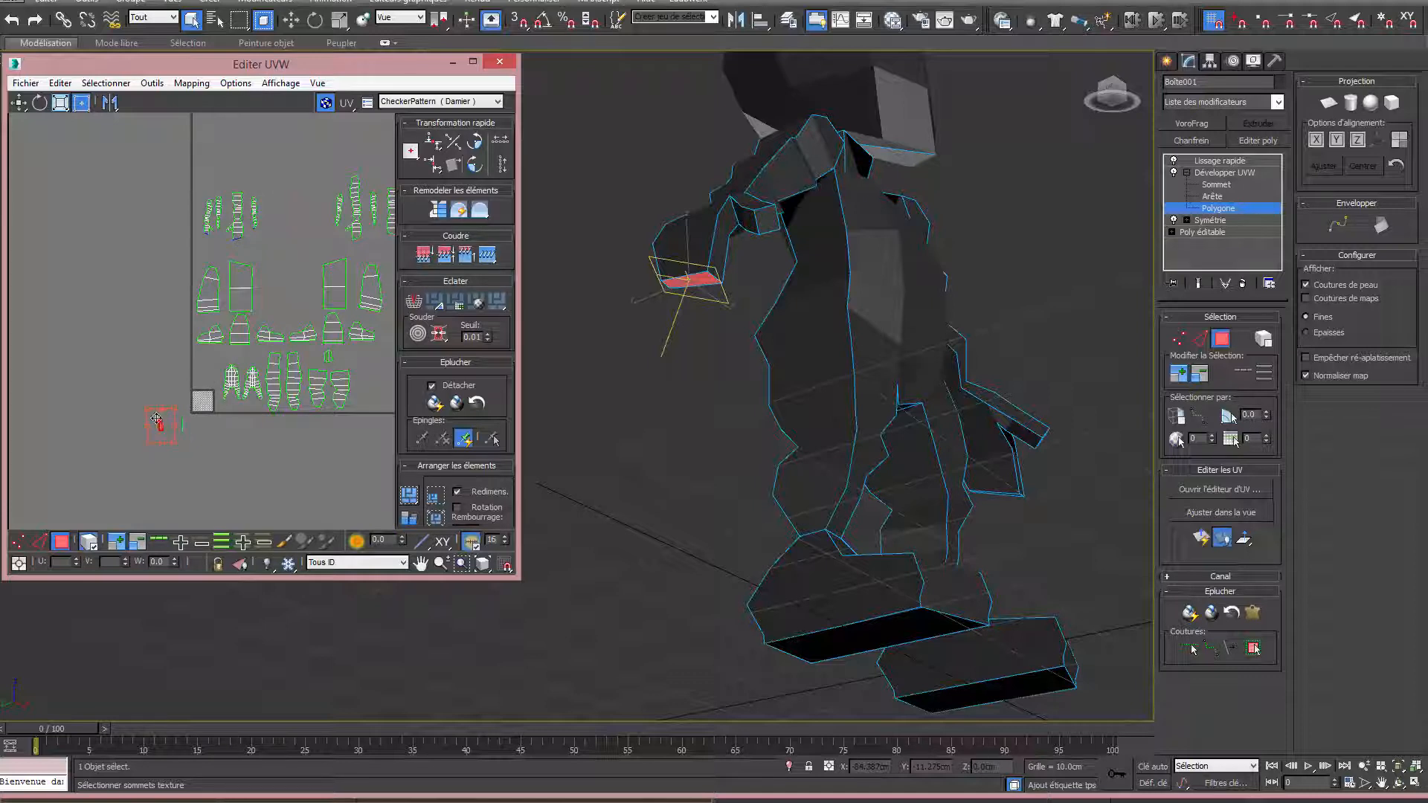
scroll(156, 421, up, 4)
mouse_move(157, 421)
middle_down()
mouse_move(242, 252)
mouse_move(159, 400)
middle_up()
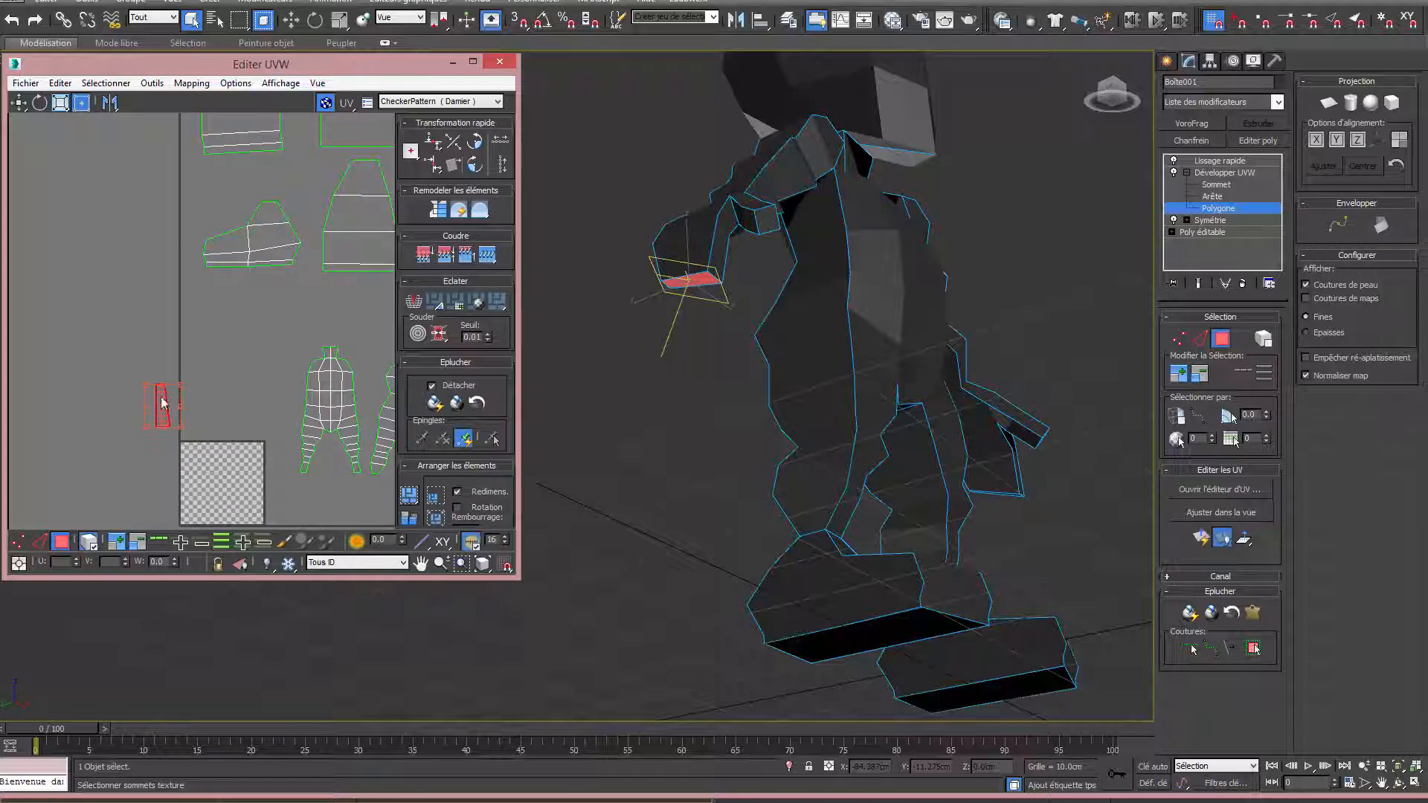
drag(164, 402, 200, 357)
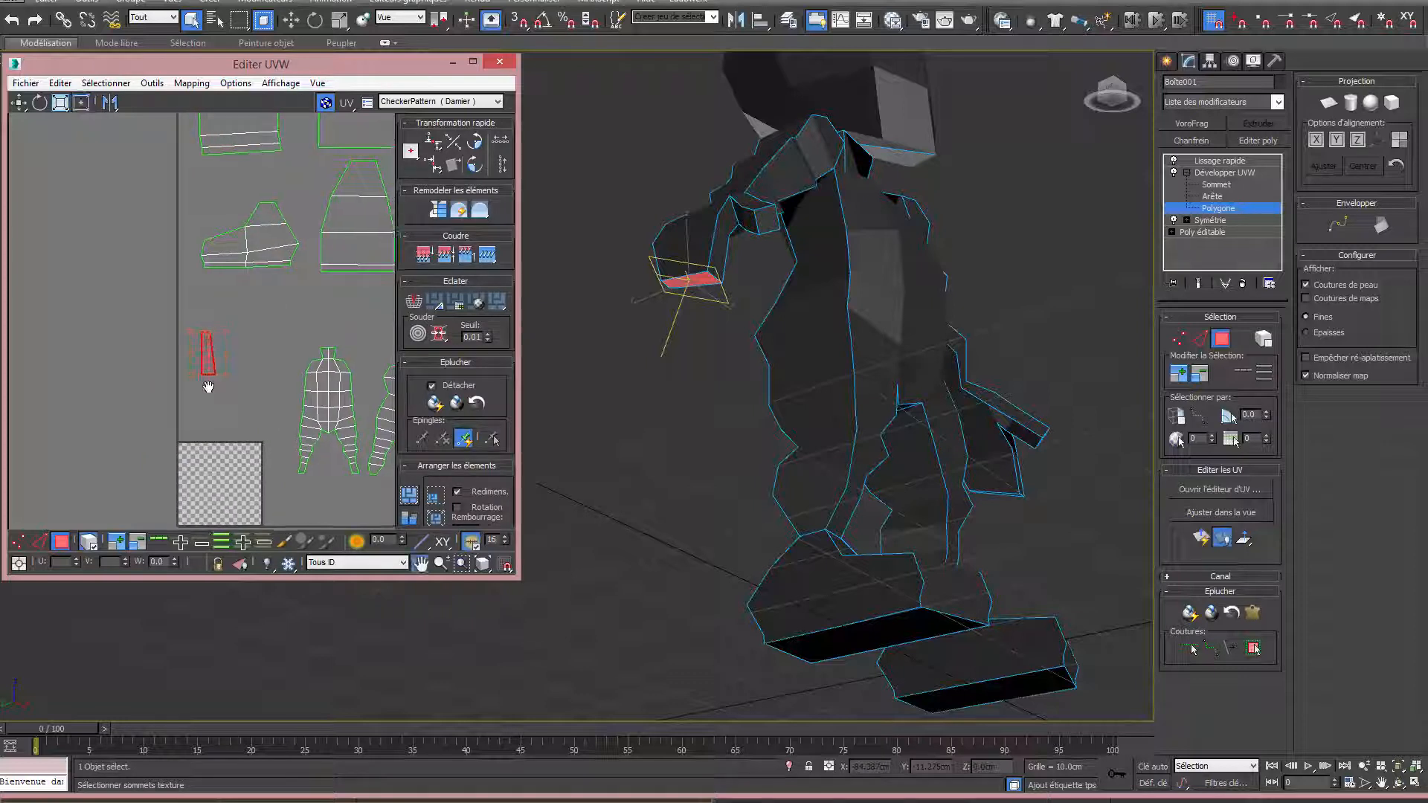
Select the narrow side strip of the same hand facing the thumb and try a Quick Peel on it.
click(722, 254)
alt+middle_drag(1045, 451, 1131, 551)
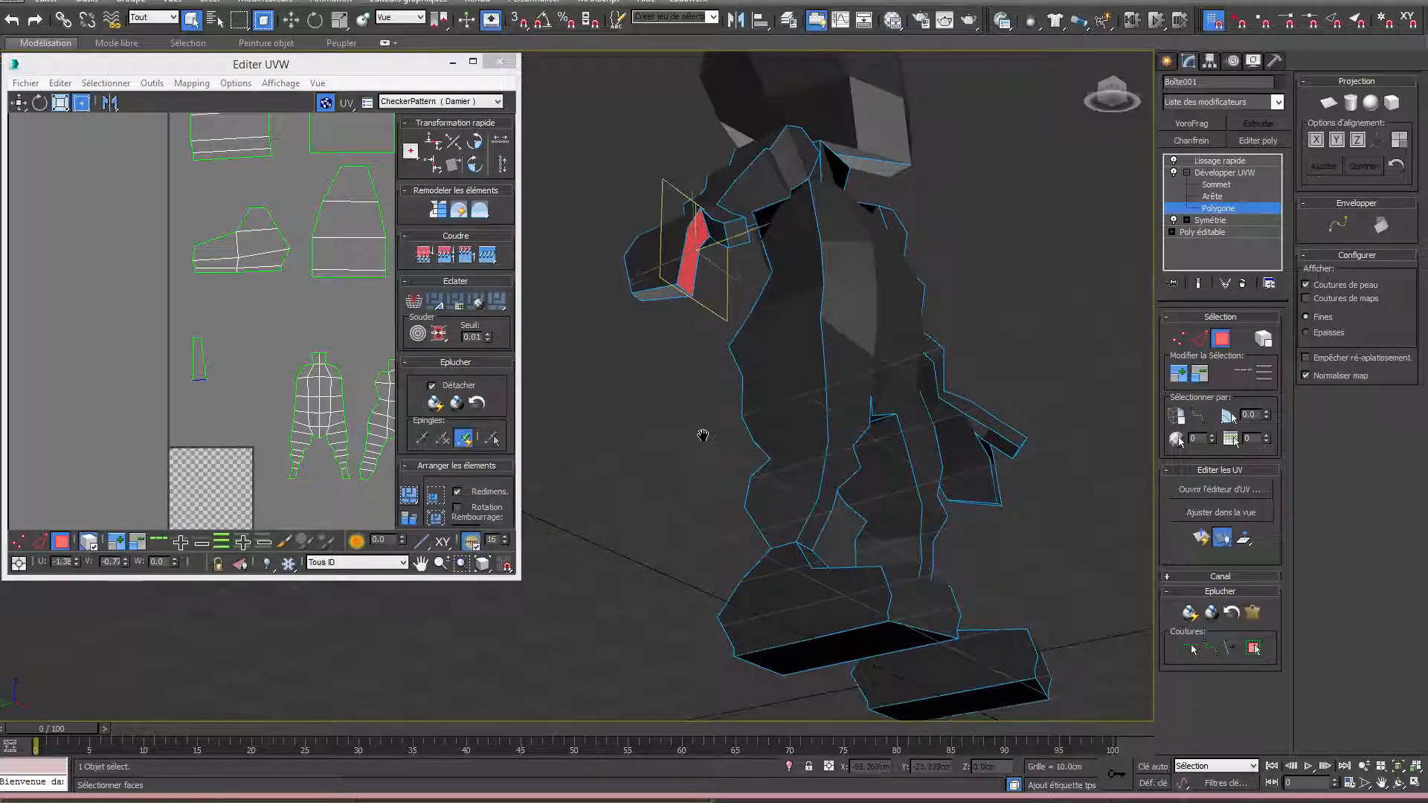
alt+middle_drag(702, 437, 609, 491)
middle_drag(147, 427, 152, 336)
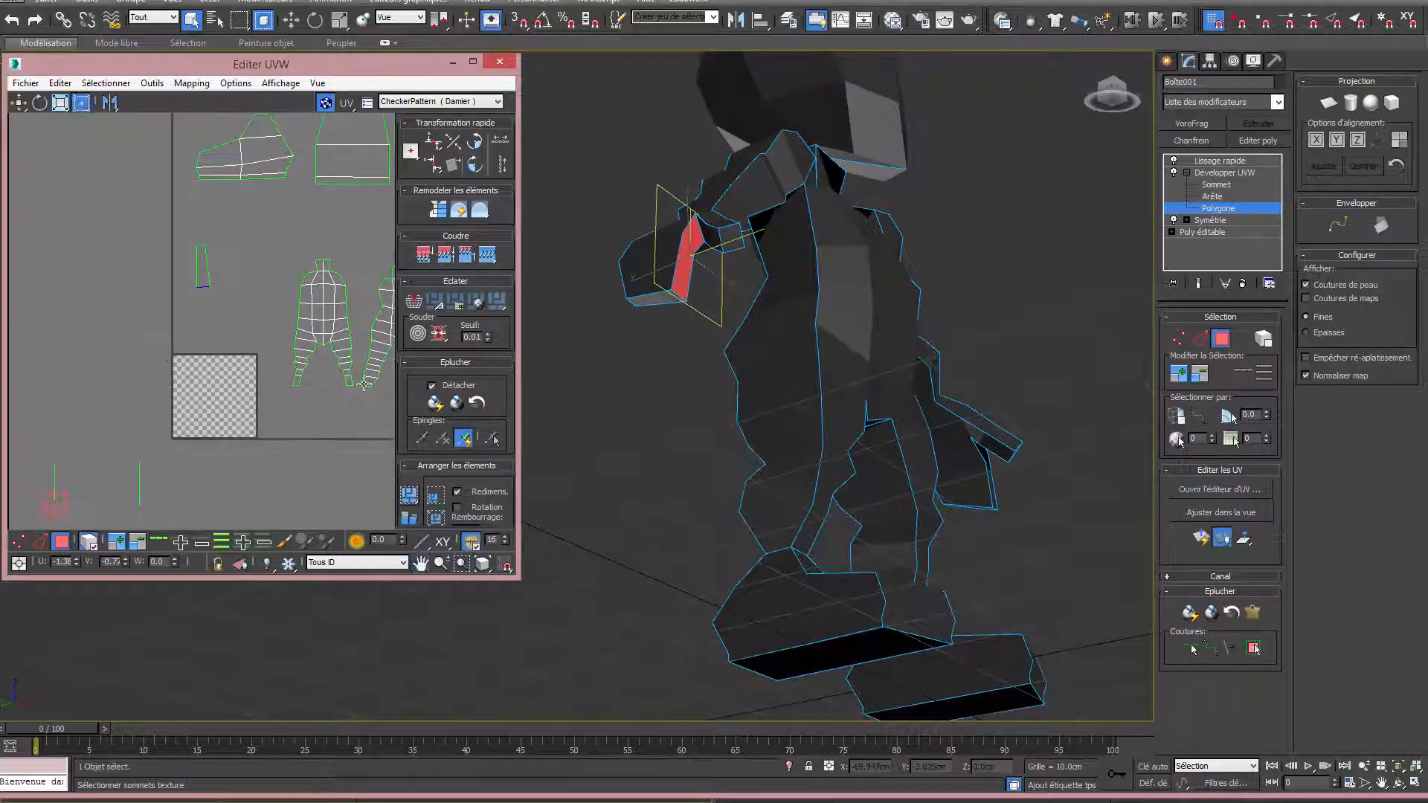
scroll(351, 383, down, 2)
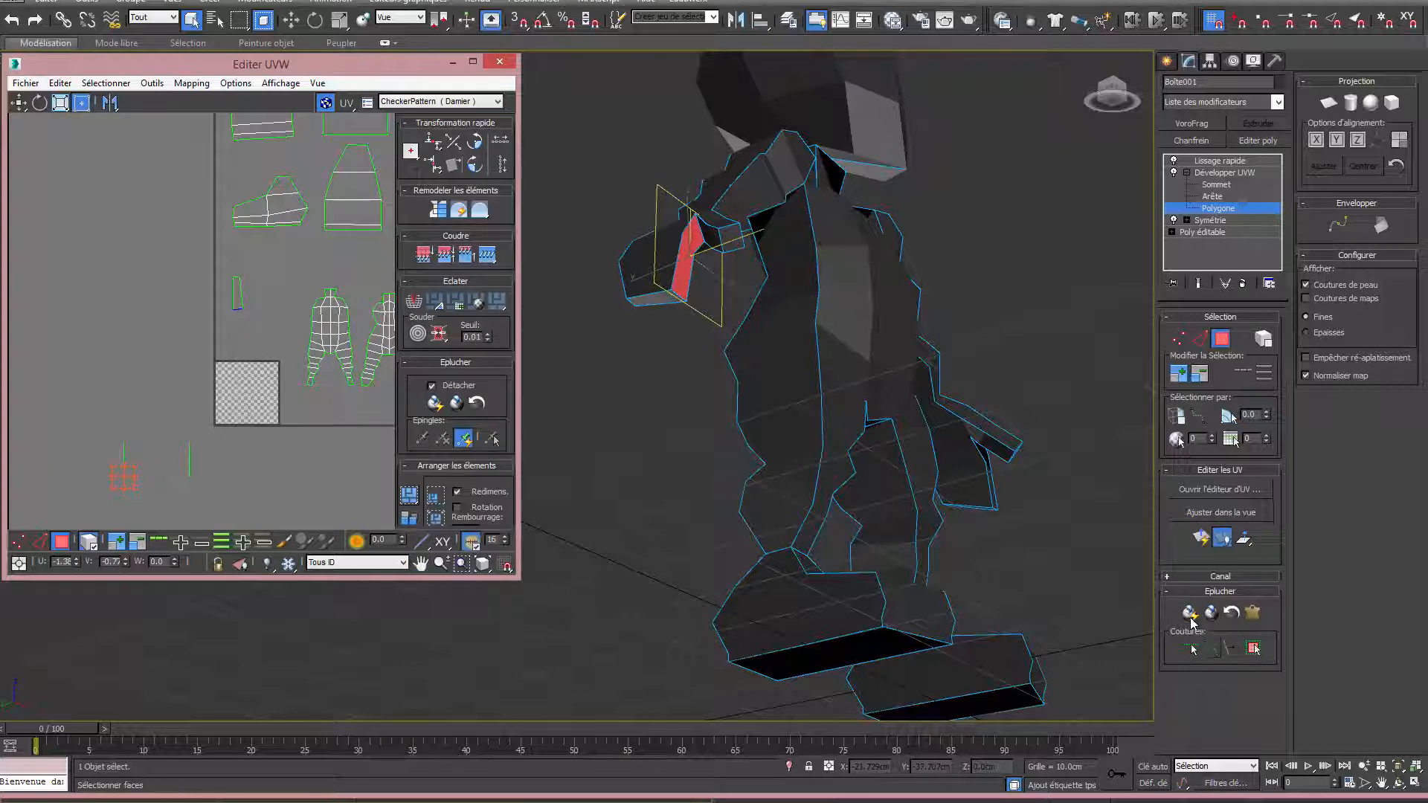
click(1190, 615)
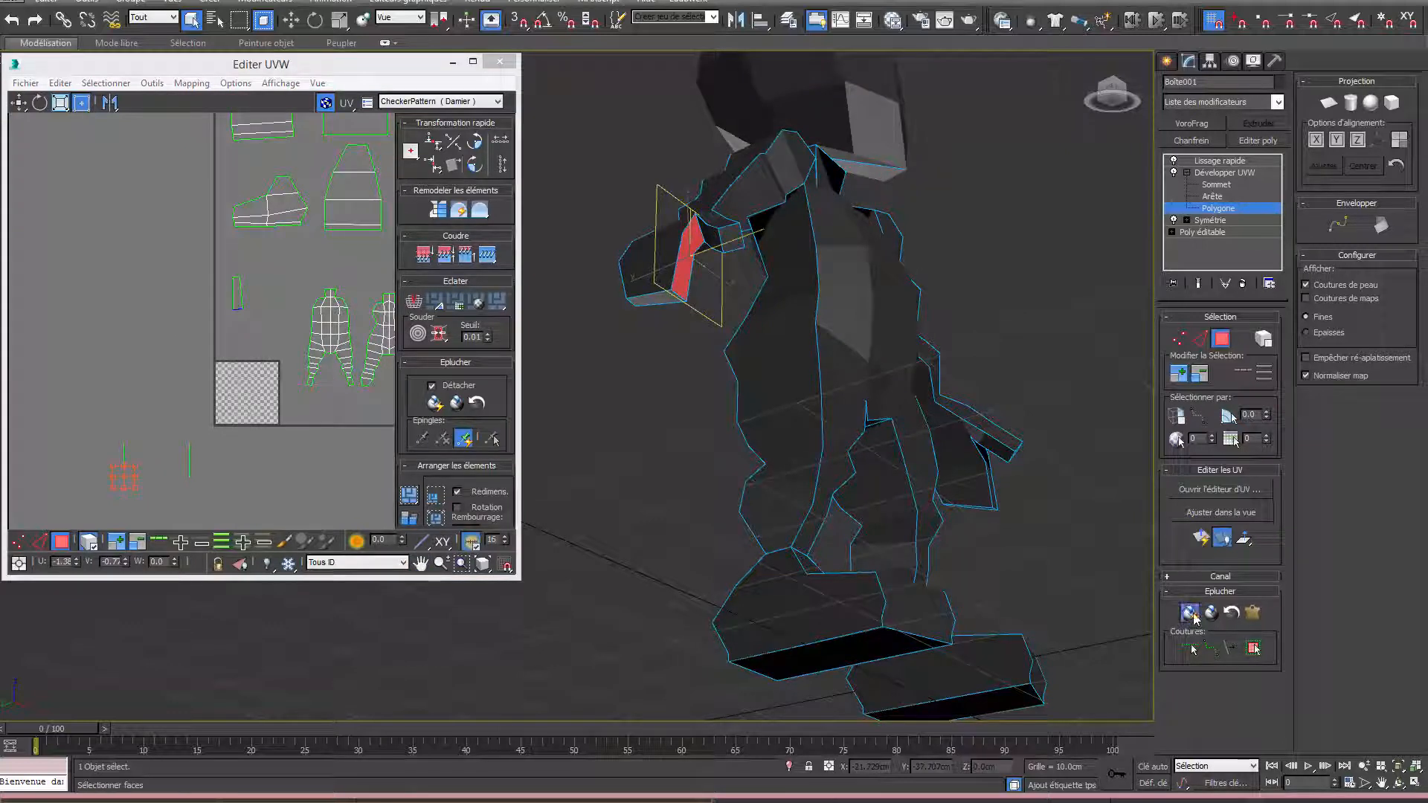
middle_drag(147, 470, 185, 434)
scroll(167, 434, up, 8)
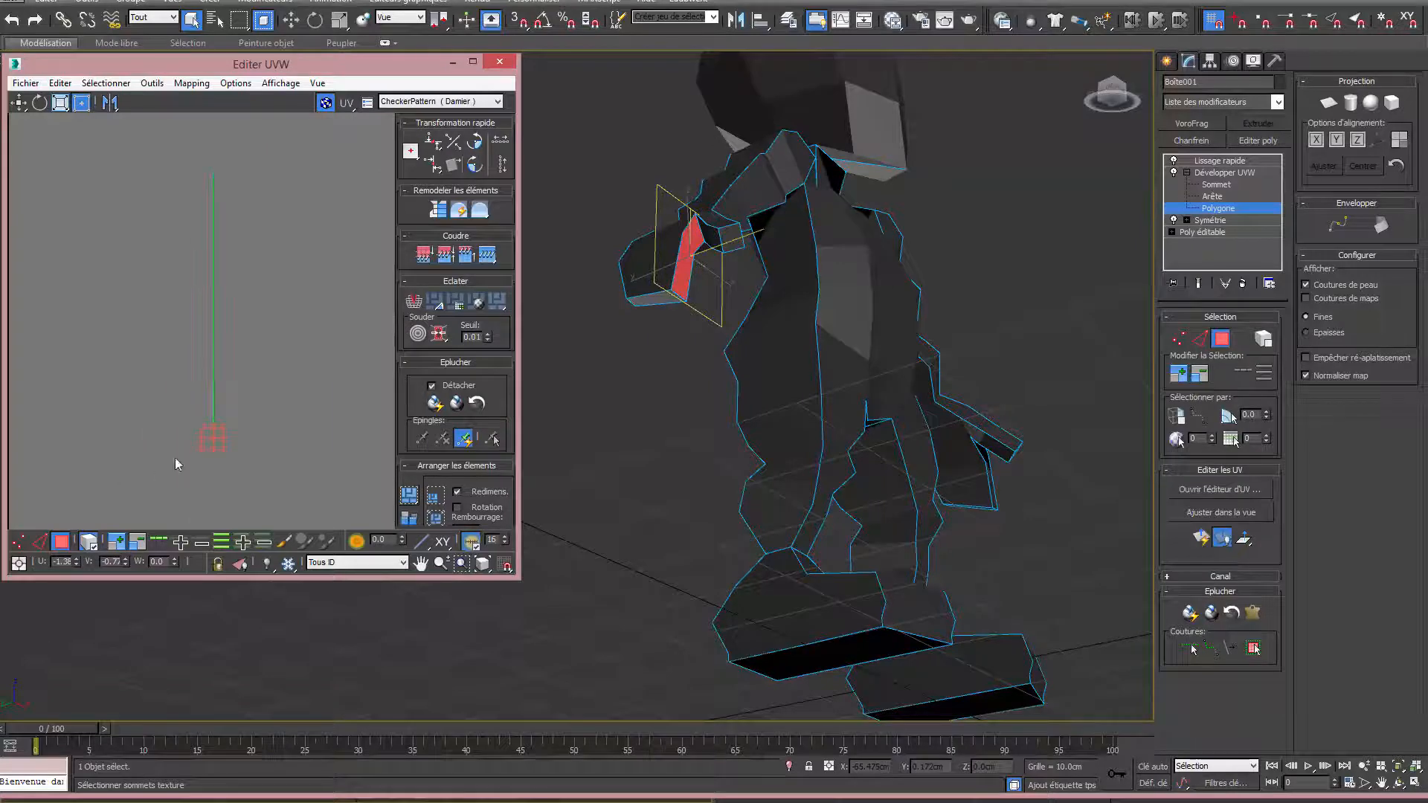
scroll(204, 423, down, 3)
middle_drag(245, 260, 201, 380)
scroll(325, 262, up, 2)
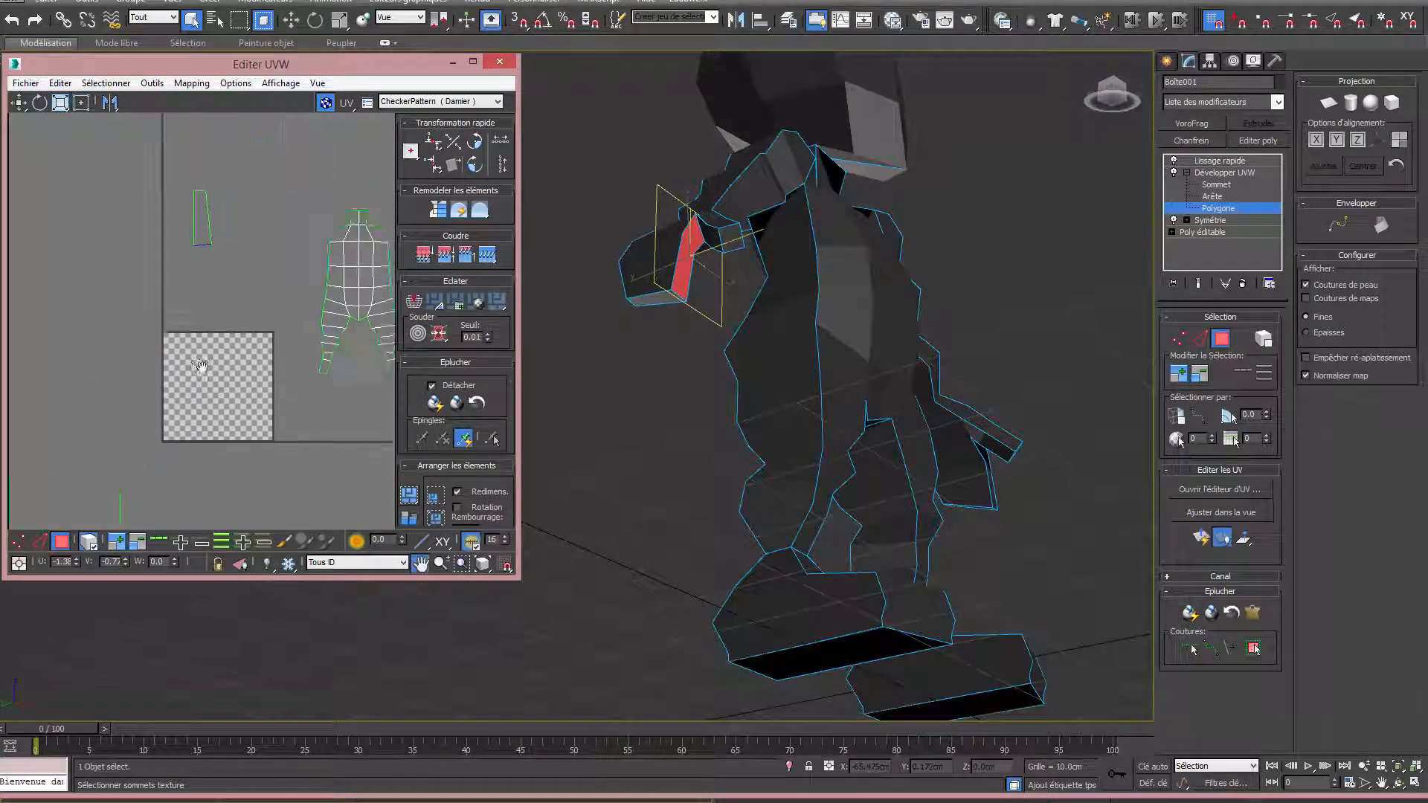
Unwrap the selected hand strip with a relaxed Pelt map and place its shell beside the small fingertip shell.
click(1255, 615)
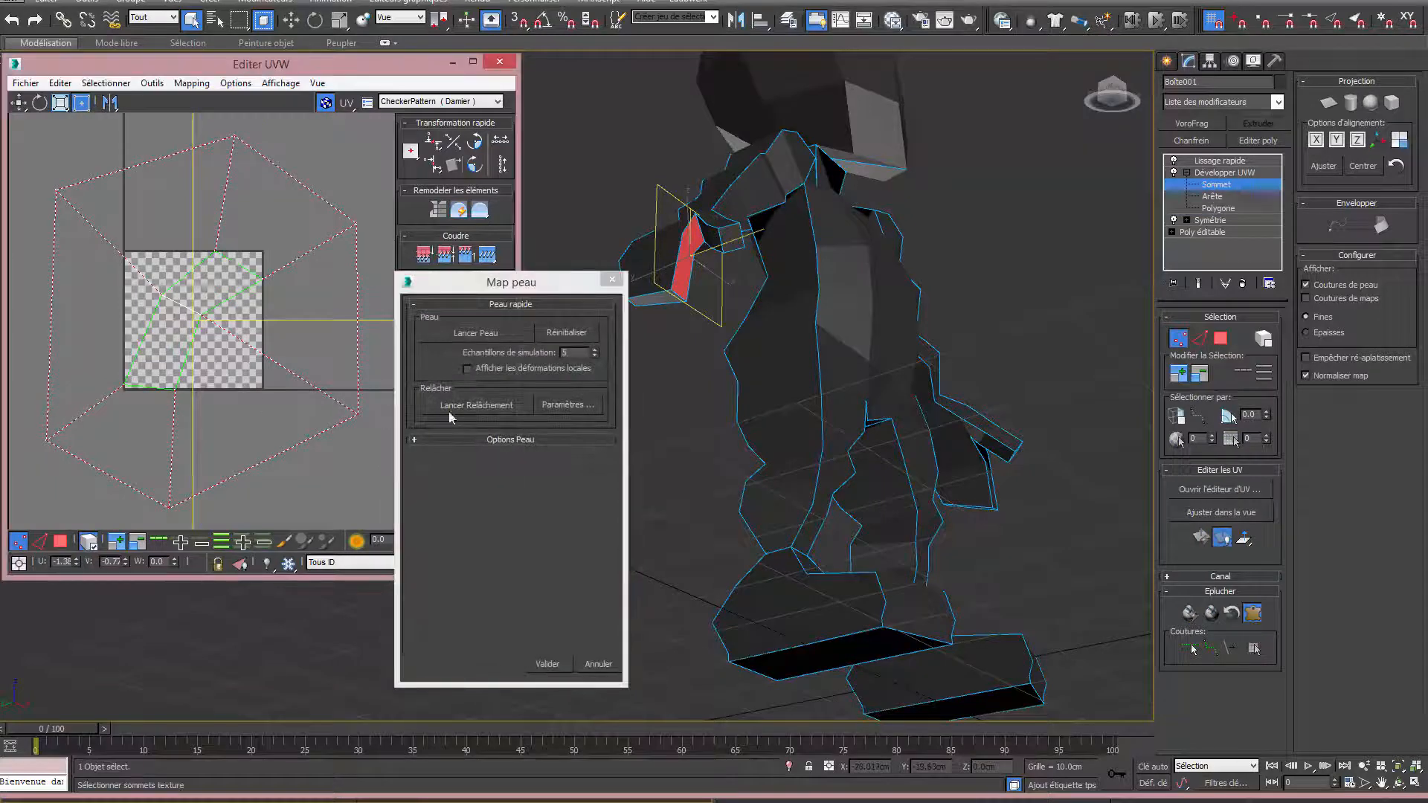
click(449, 412)
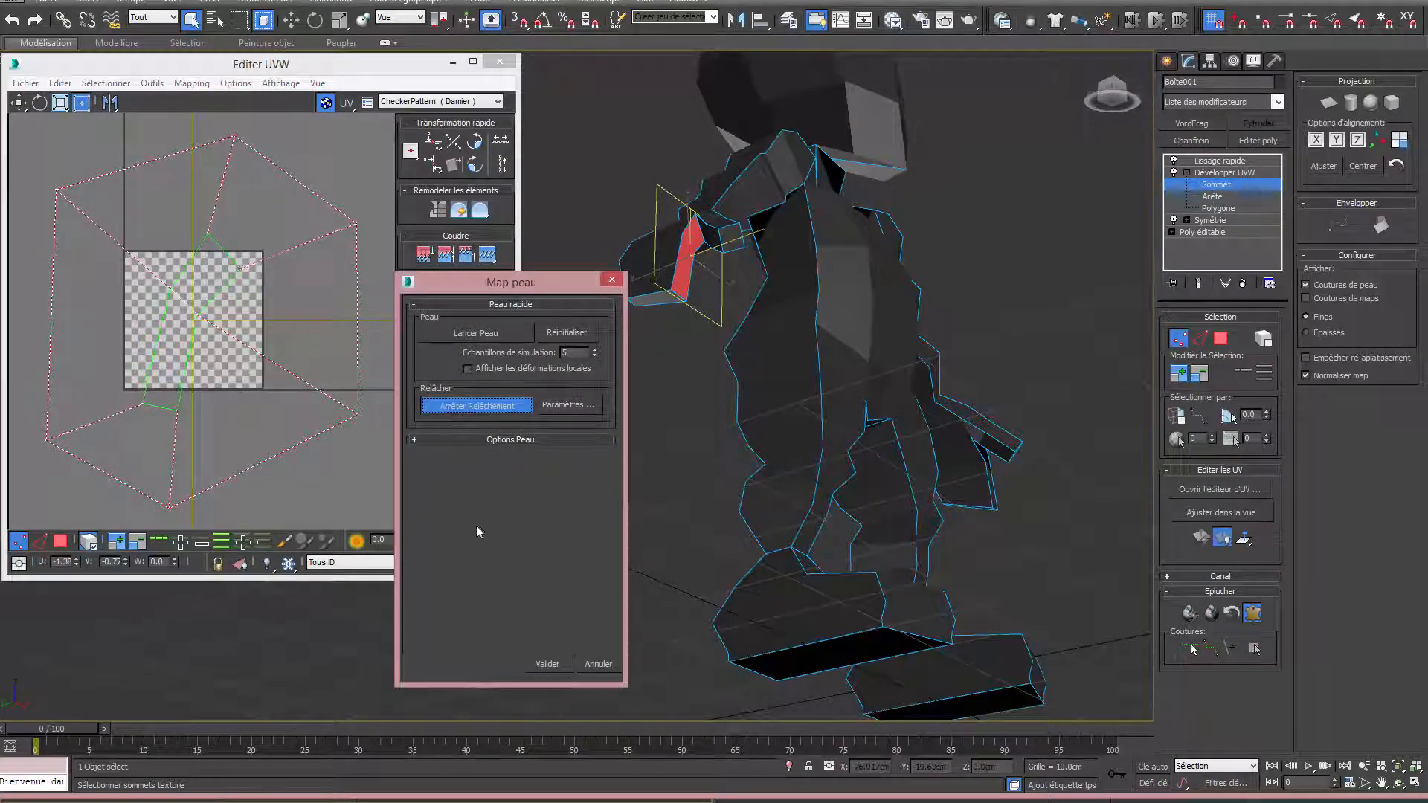
click(547, 664)
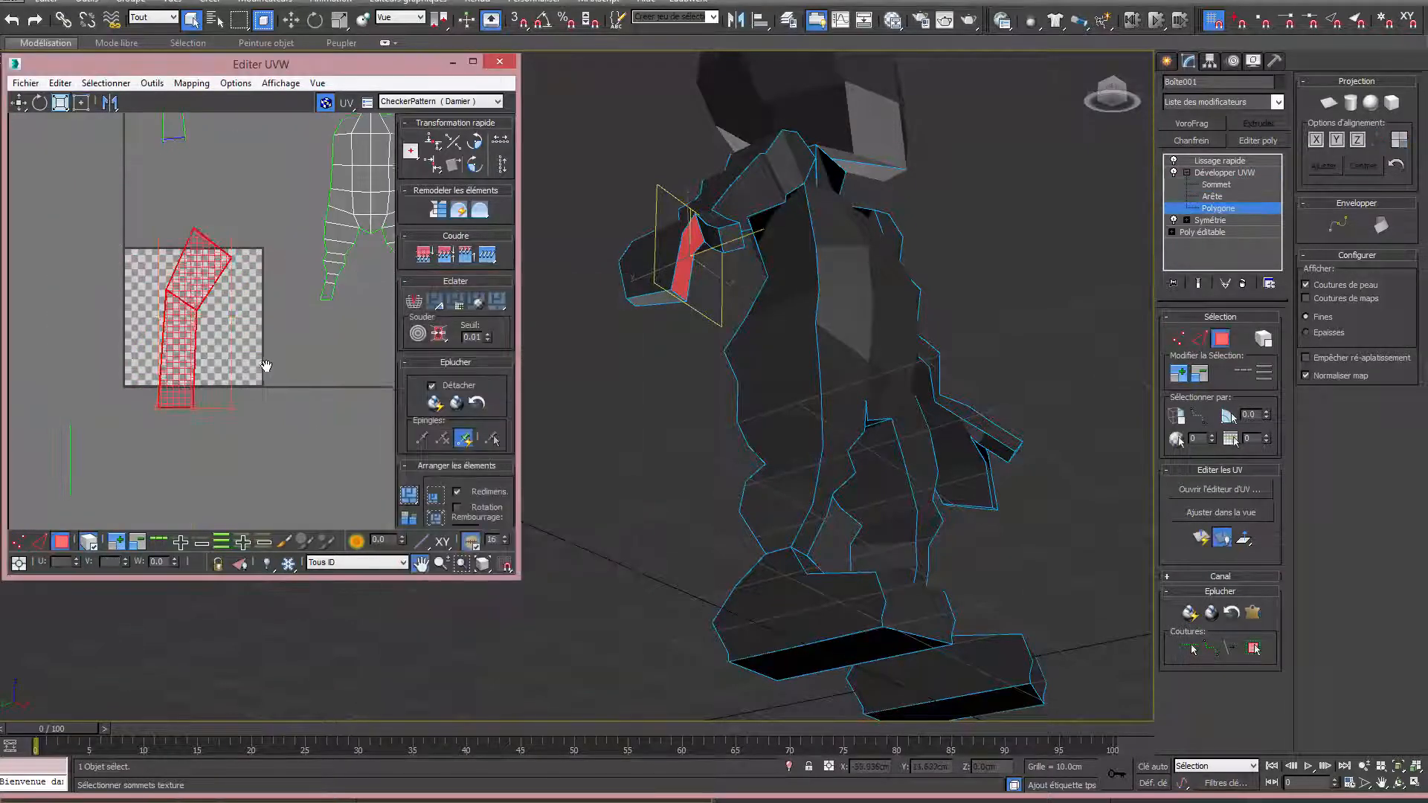
scroll(266, 366, down, 3)
drag(213, 341, 225, 240)
scroll(204, 334, down, 3)
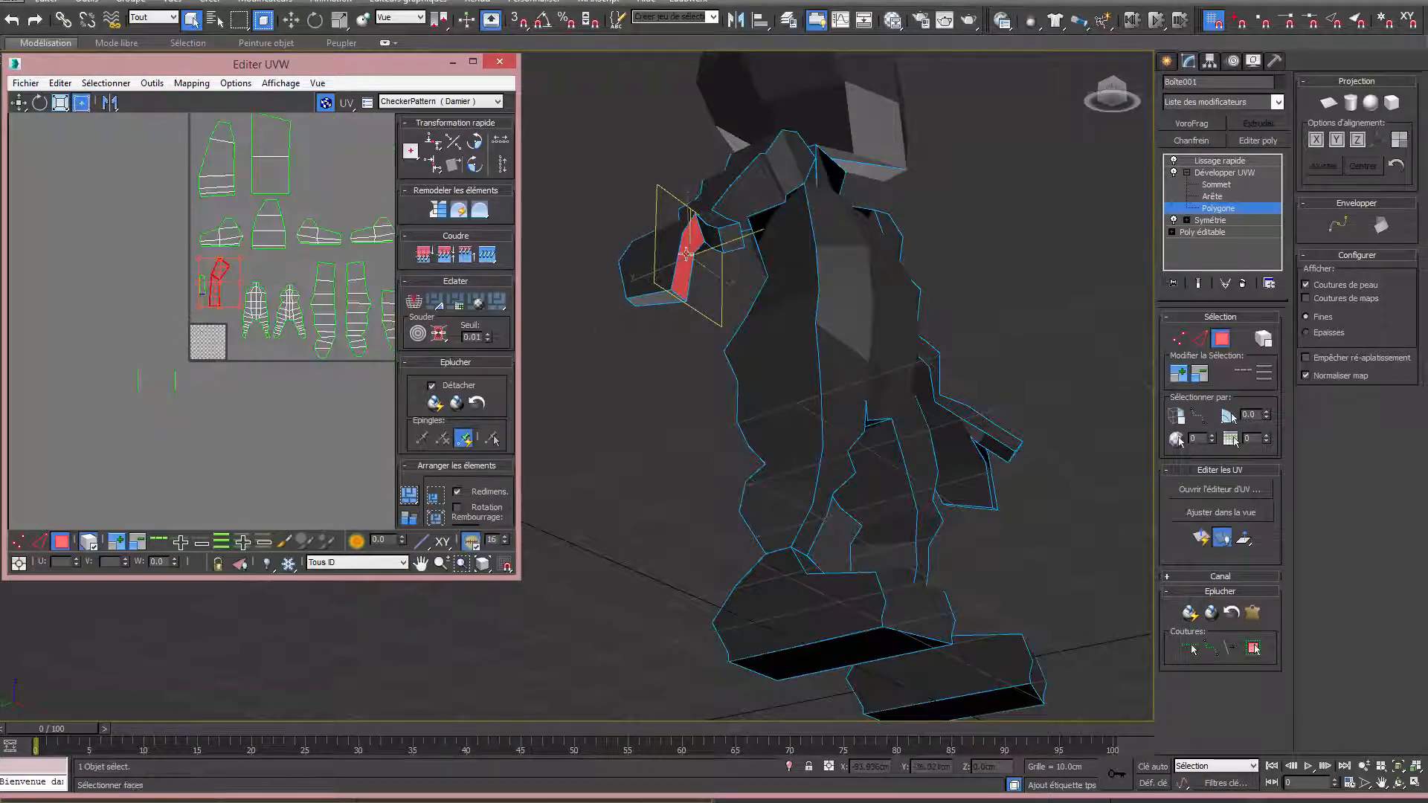
Select the strip of faces around the thumb of the same hand up to the seams and unwrap it with a relaxed Pelt map.
click(709, 242)
alt+middle_drag(709, 241, 732, 282)
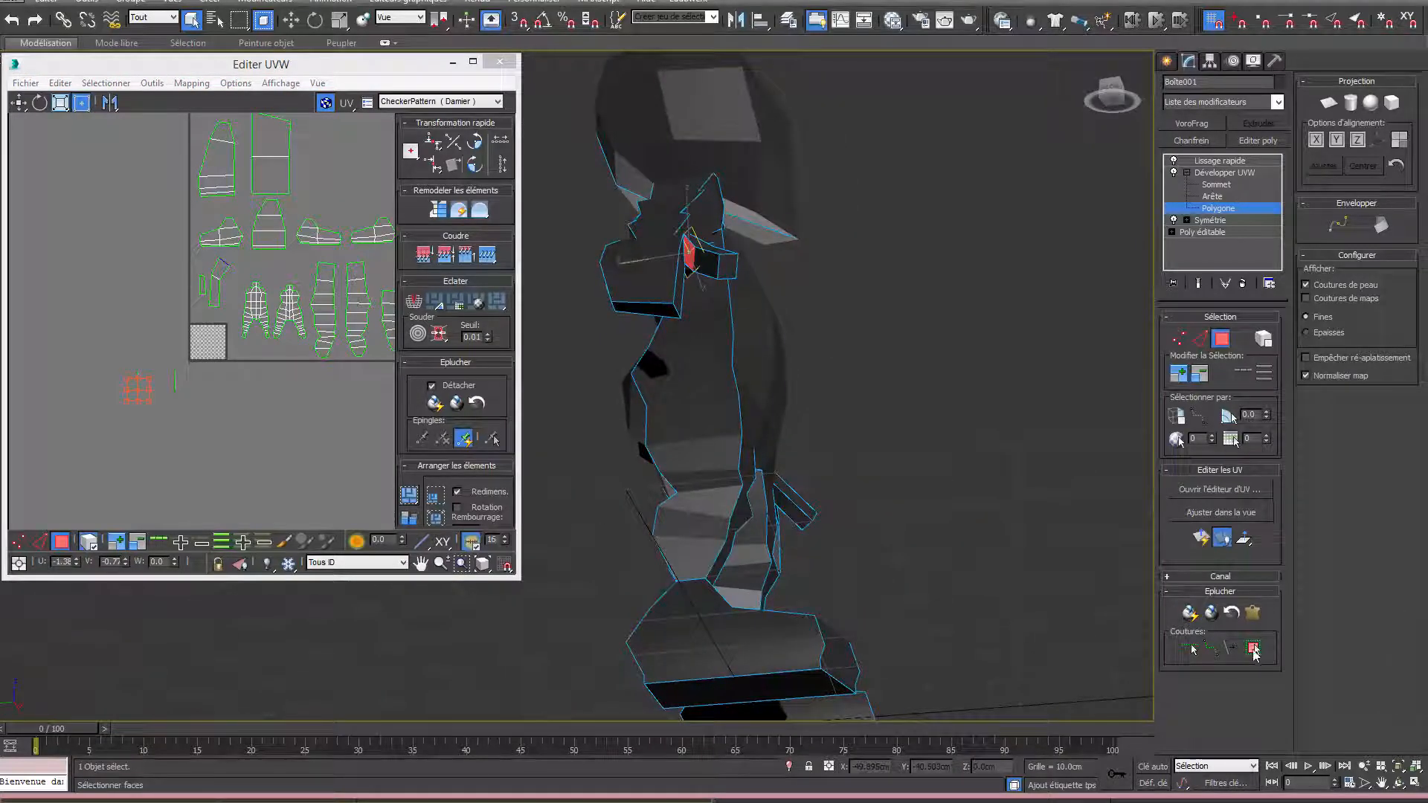
alt+middle_drag(958, 569, 1149, 593)
click(1251, 613)
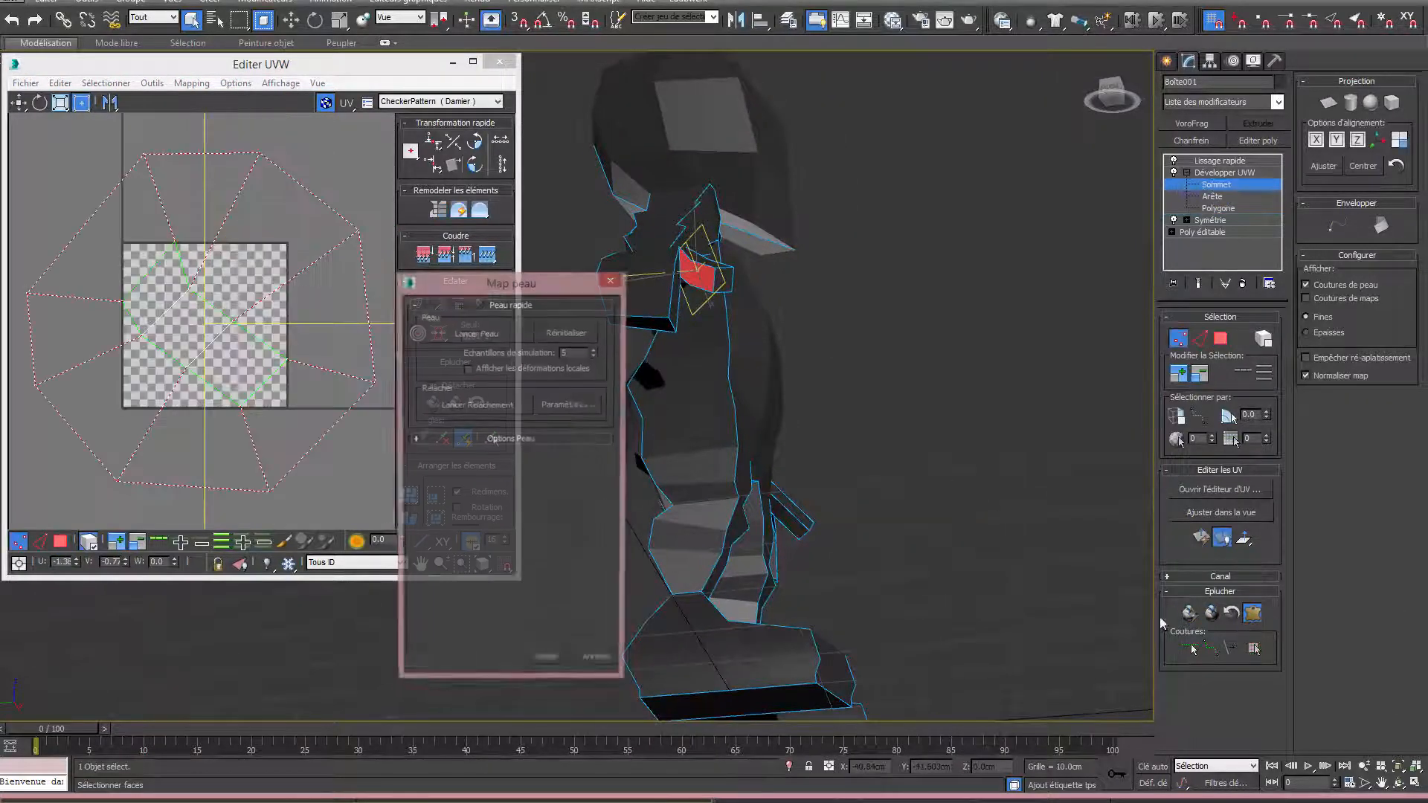
click(469, 406)
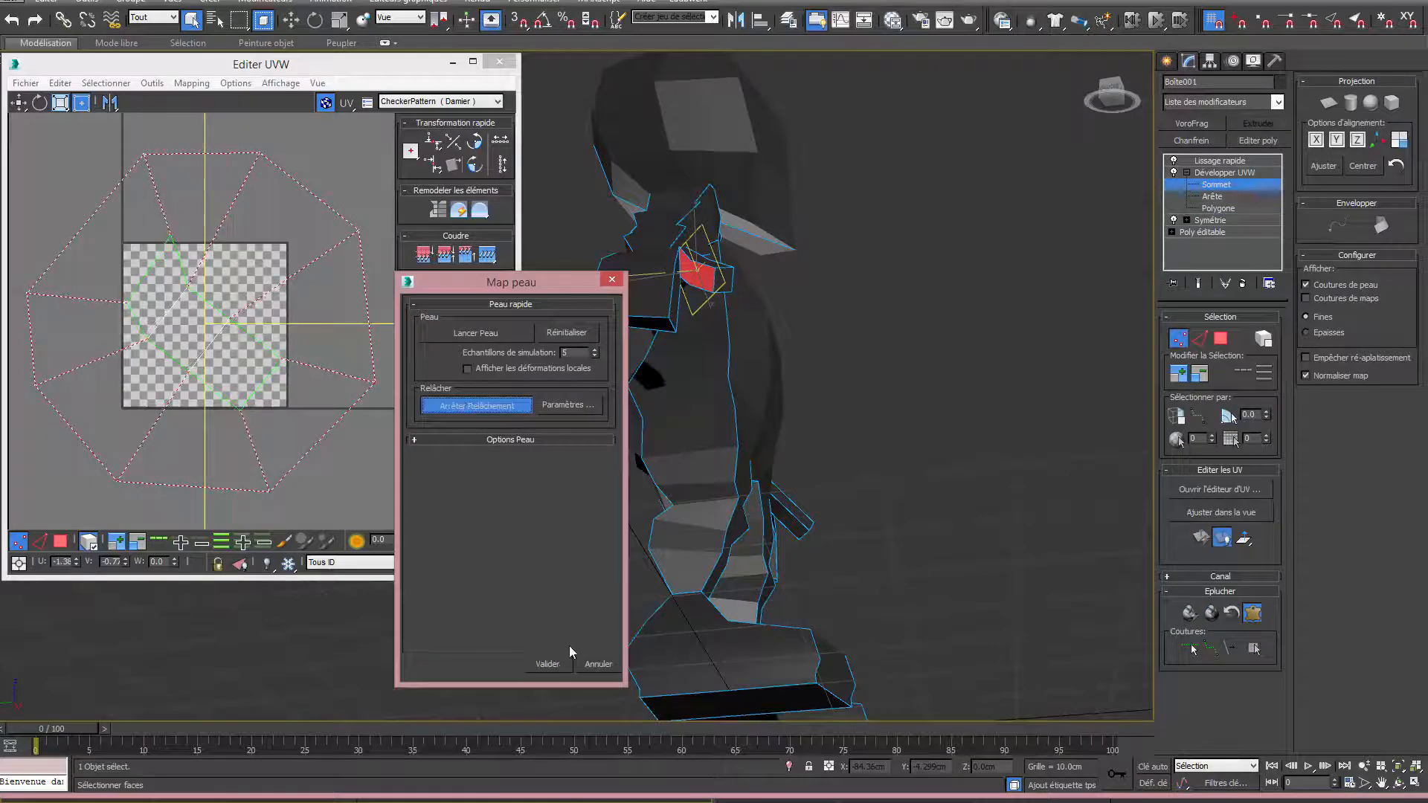
click(551, 664)
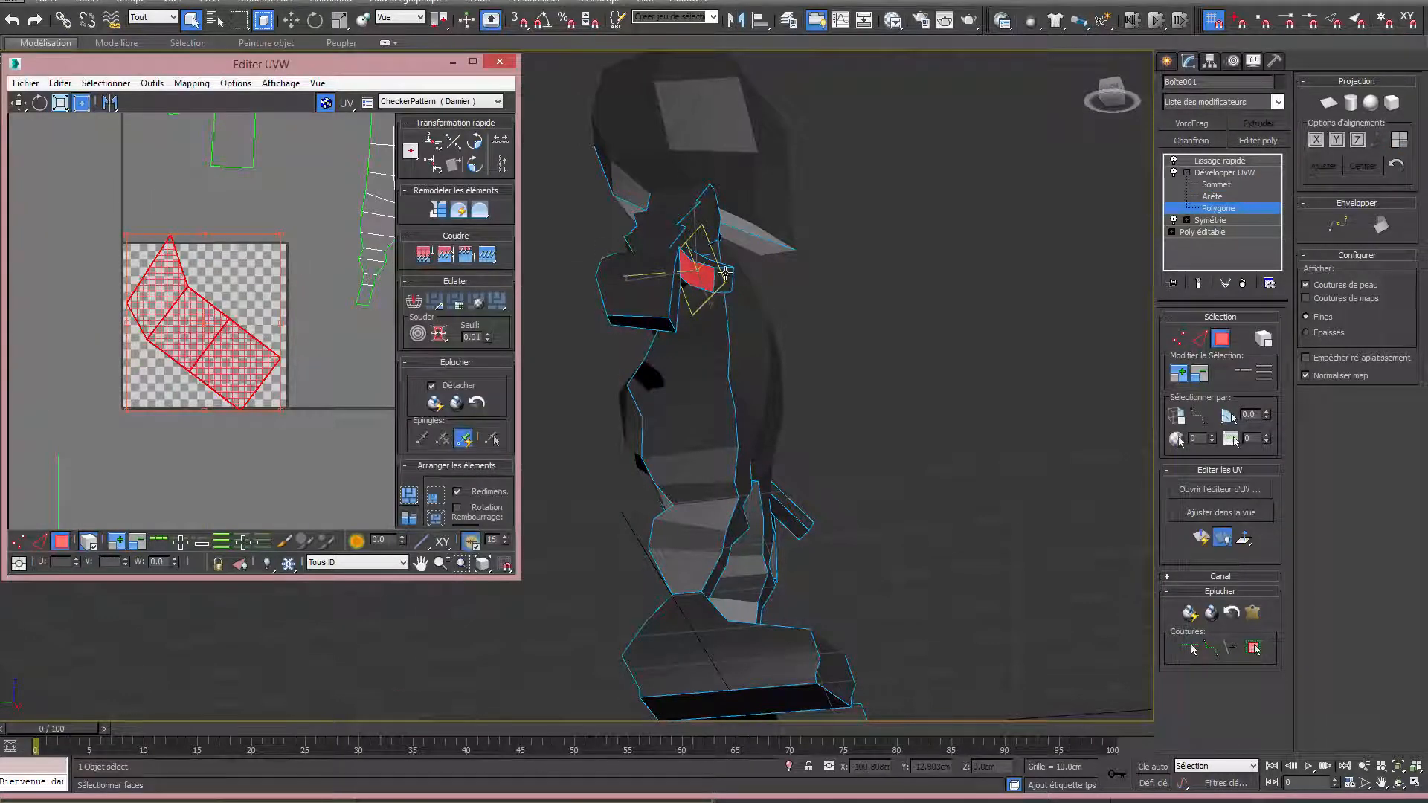
alt+middle_drag(718, 295, 856, 338)
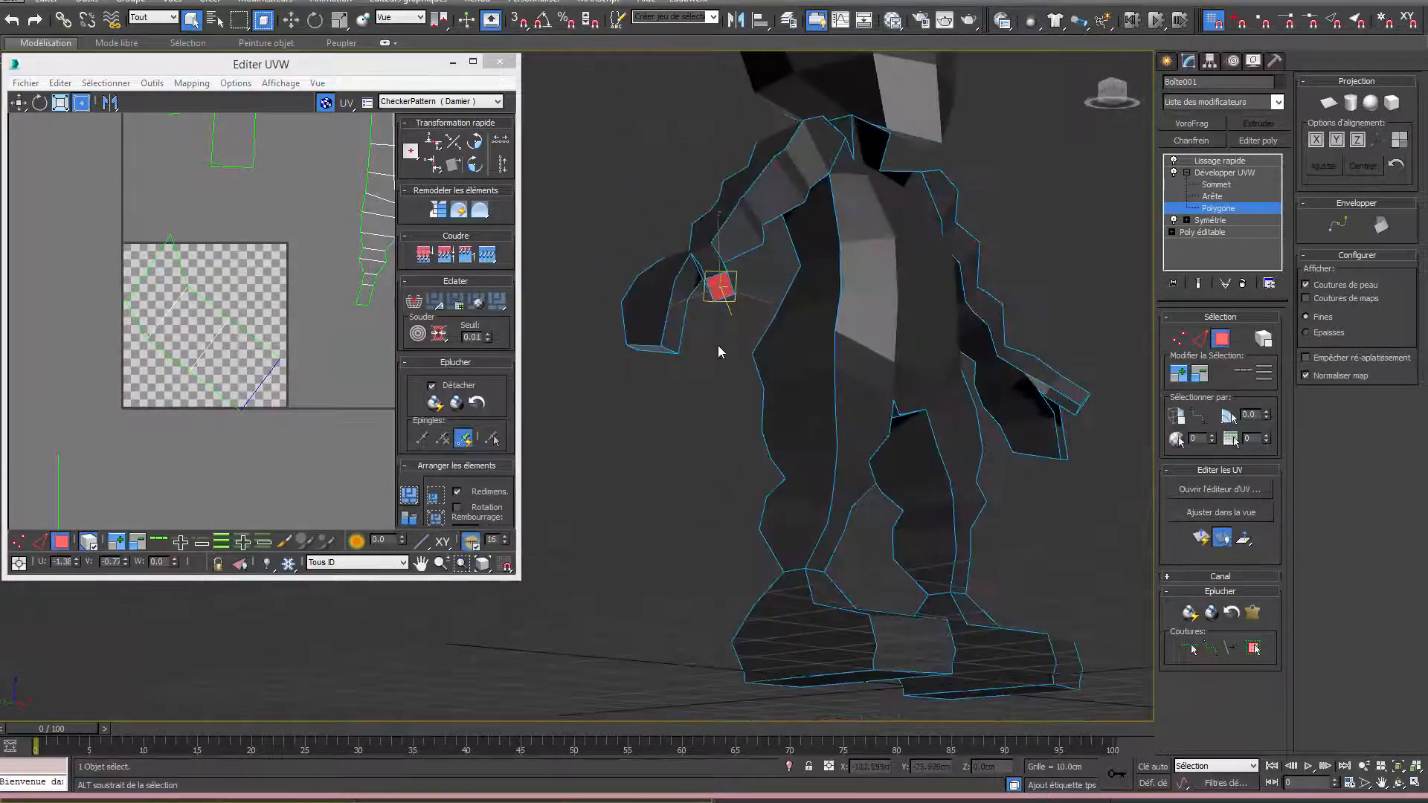
click(1255, 618)
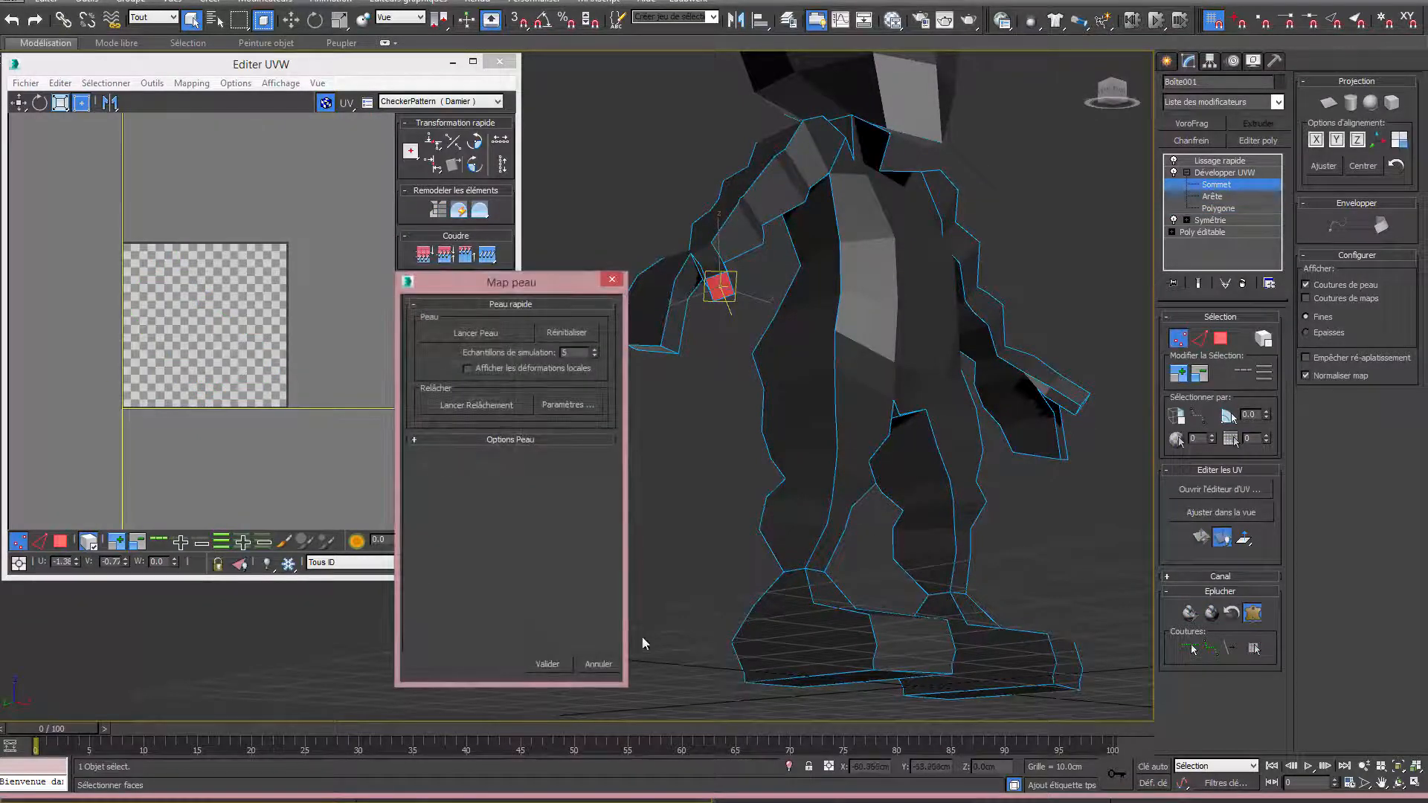
click(598, 664)
alt+middle_drag(596, 577, 566, 587)
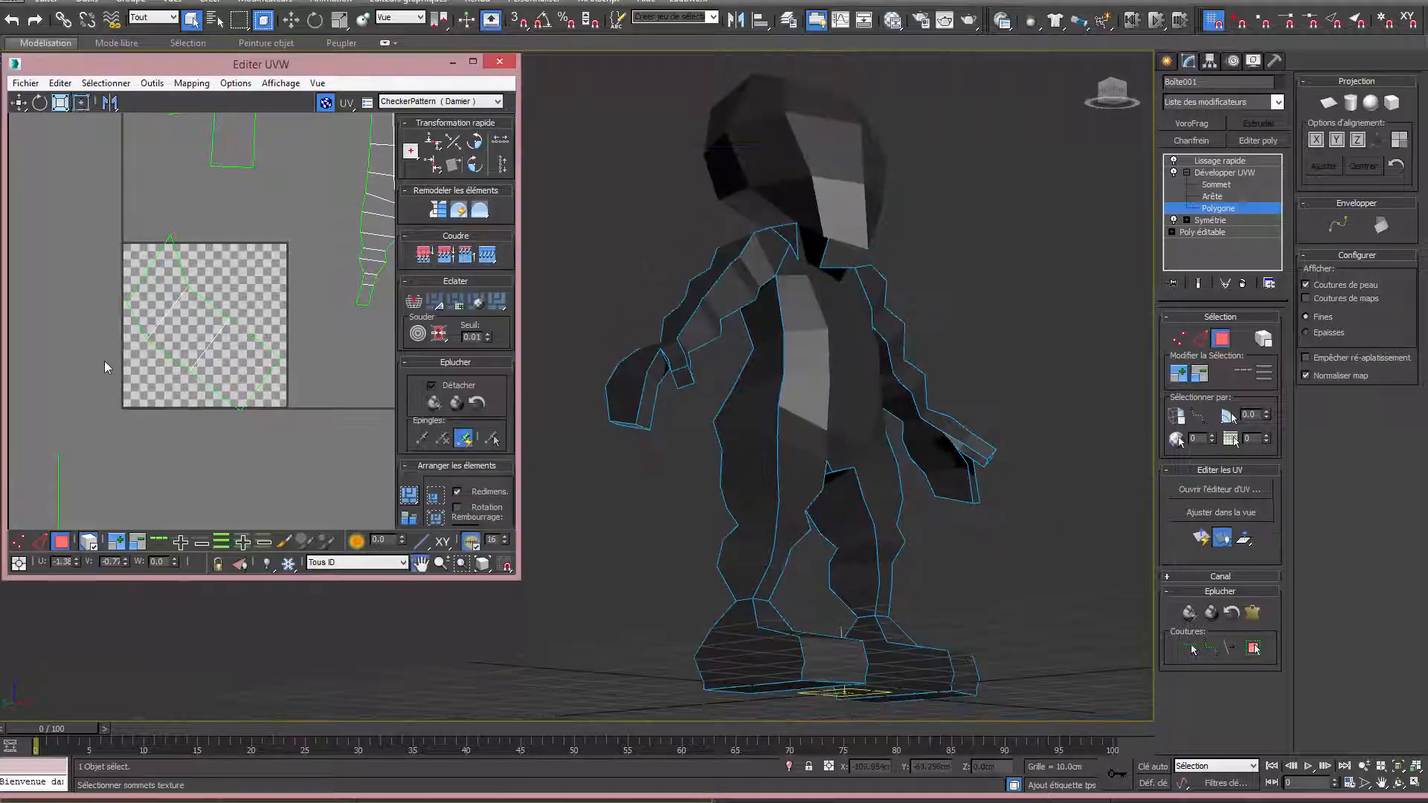
Select the new thumb shell over the checker tile and move it outside the UV area, beside the hand shells.
scroll(104, 360, down, 5)
click(136, 336)
drag(134, 343, 109, 258)
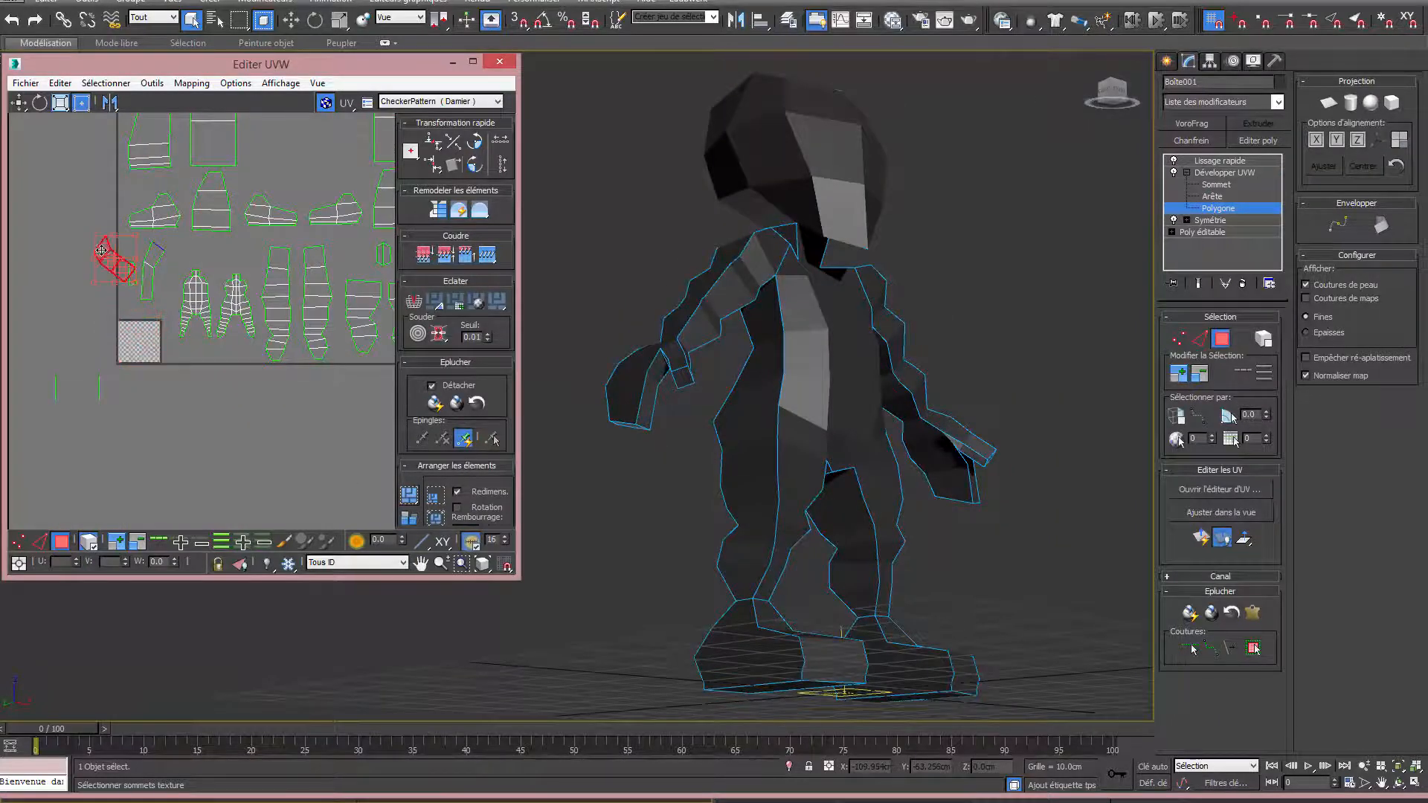
scroll(123, 298, down, 3)
middle_drag(145, 313, 218, 343)
scroll(216, 331, down, 2)
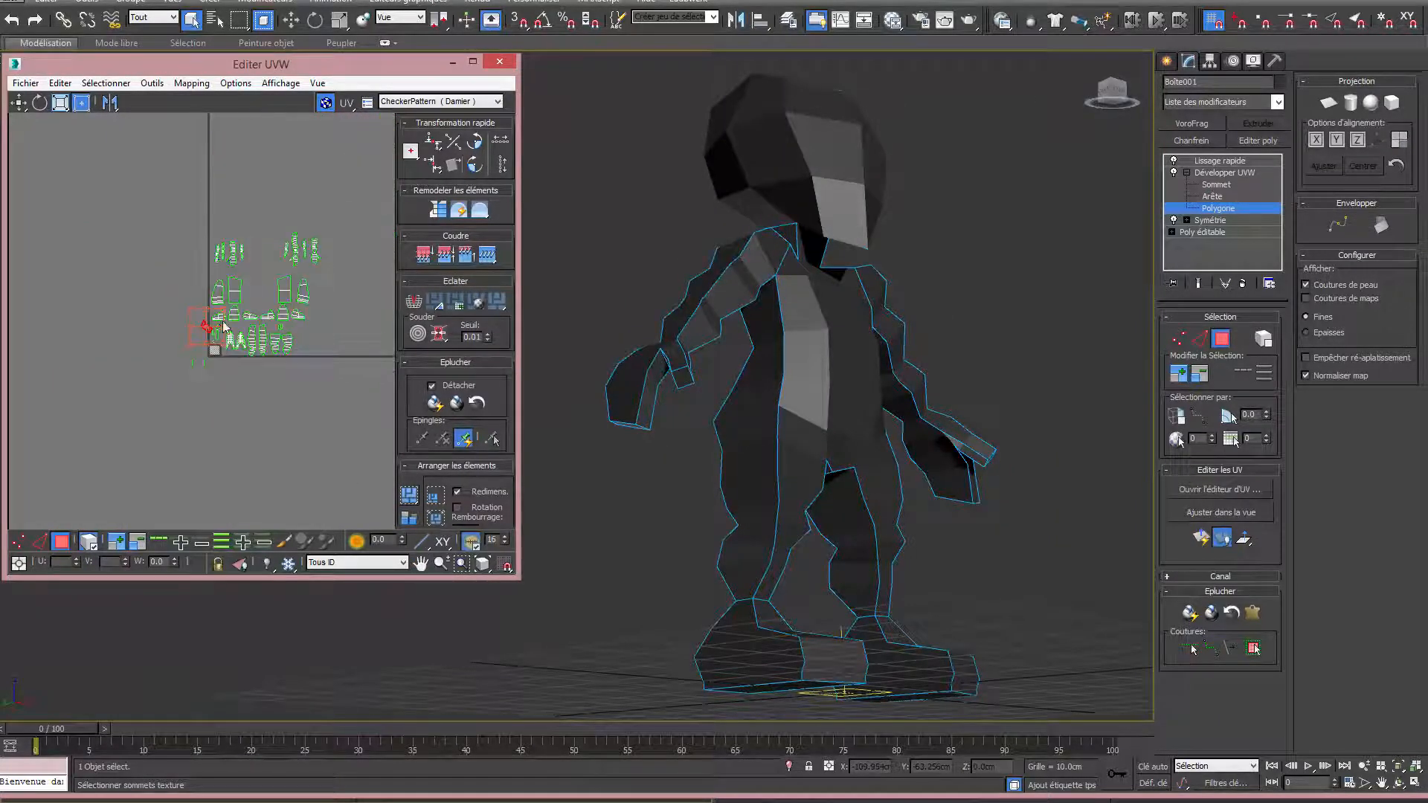
scroll(227, 316, up, 5)
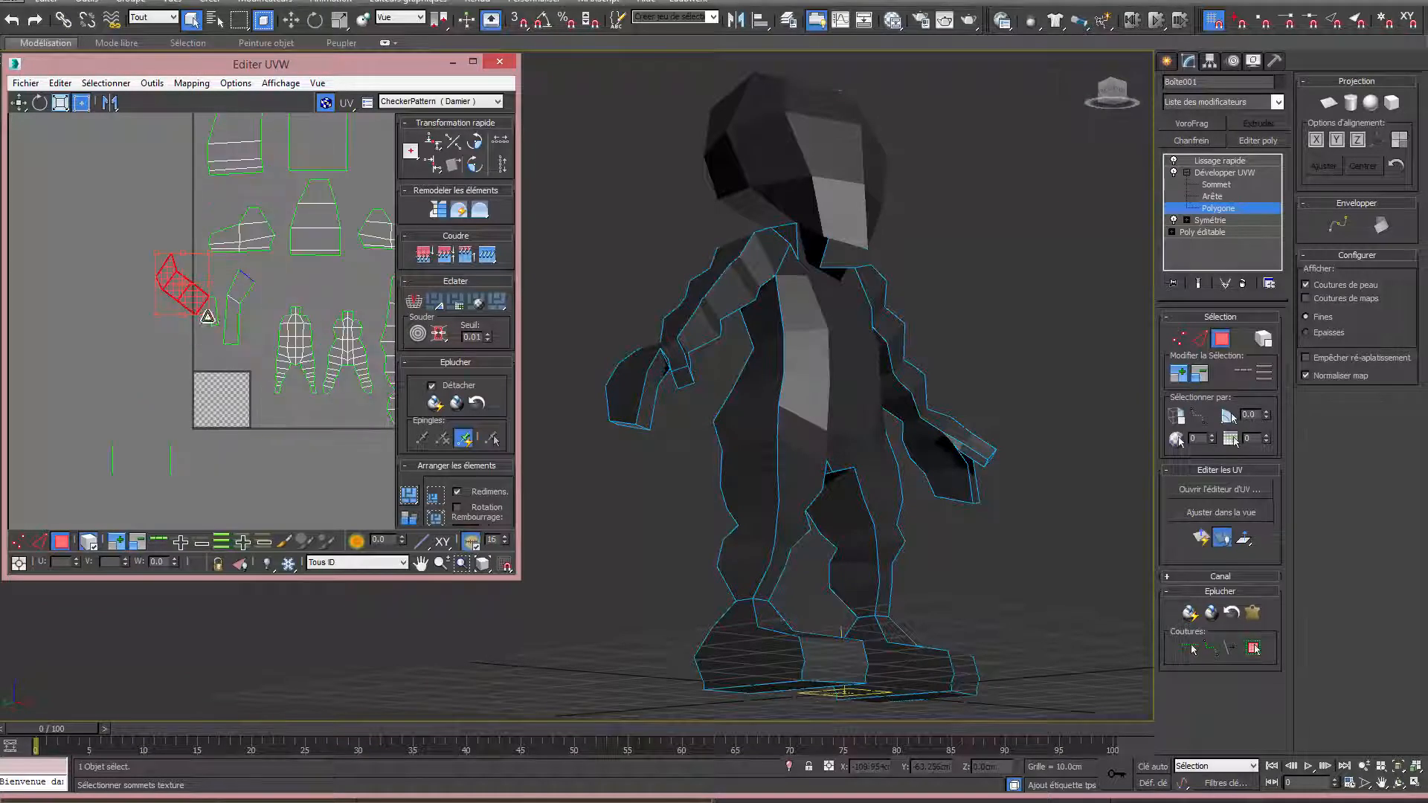
drag(184, 291, 136, 303)
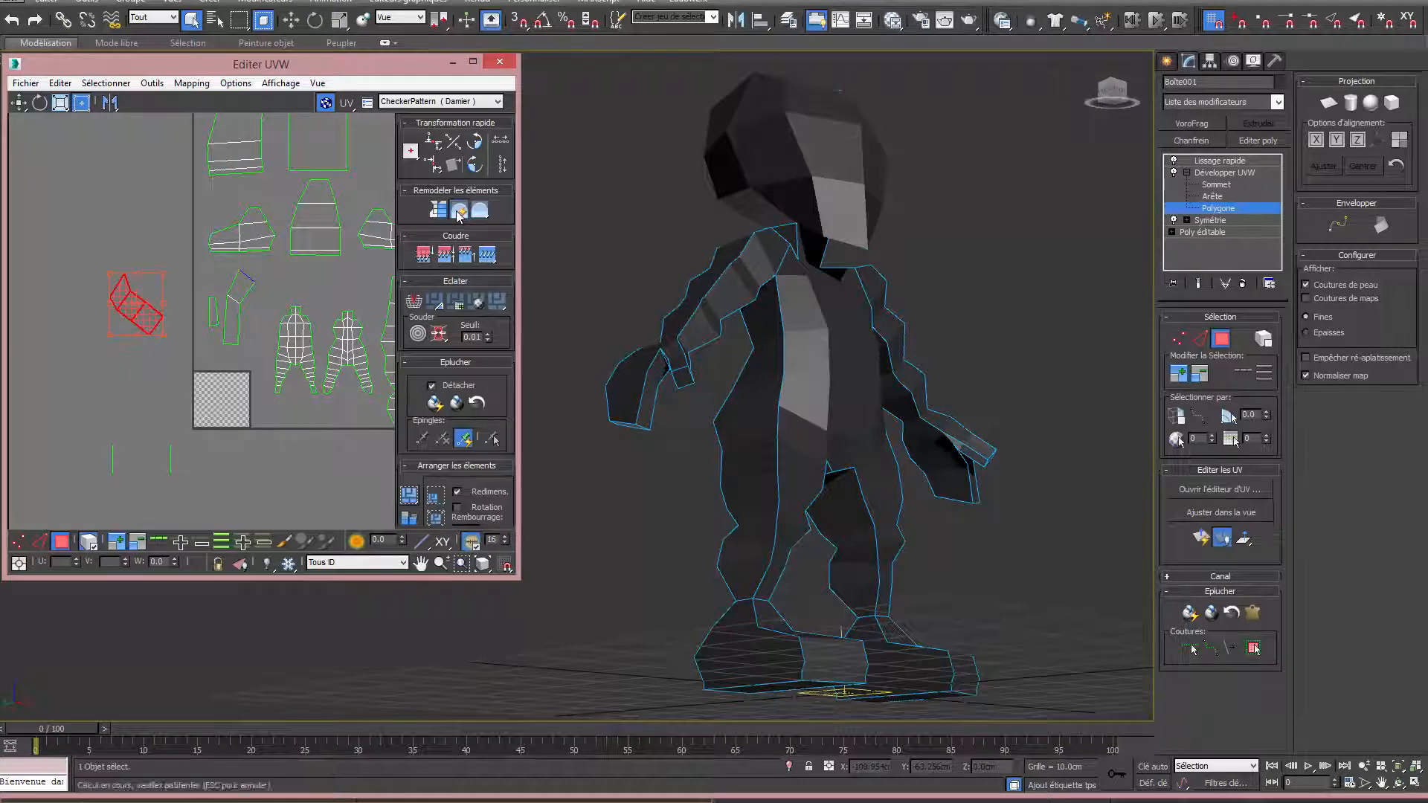
Select the end face of the thumb, unwrap it with a relaxed Pelt map, and hide the UVW editor's checker background.
scroll(133, 380, down, 4)
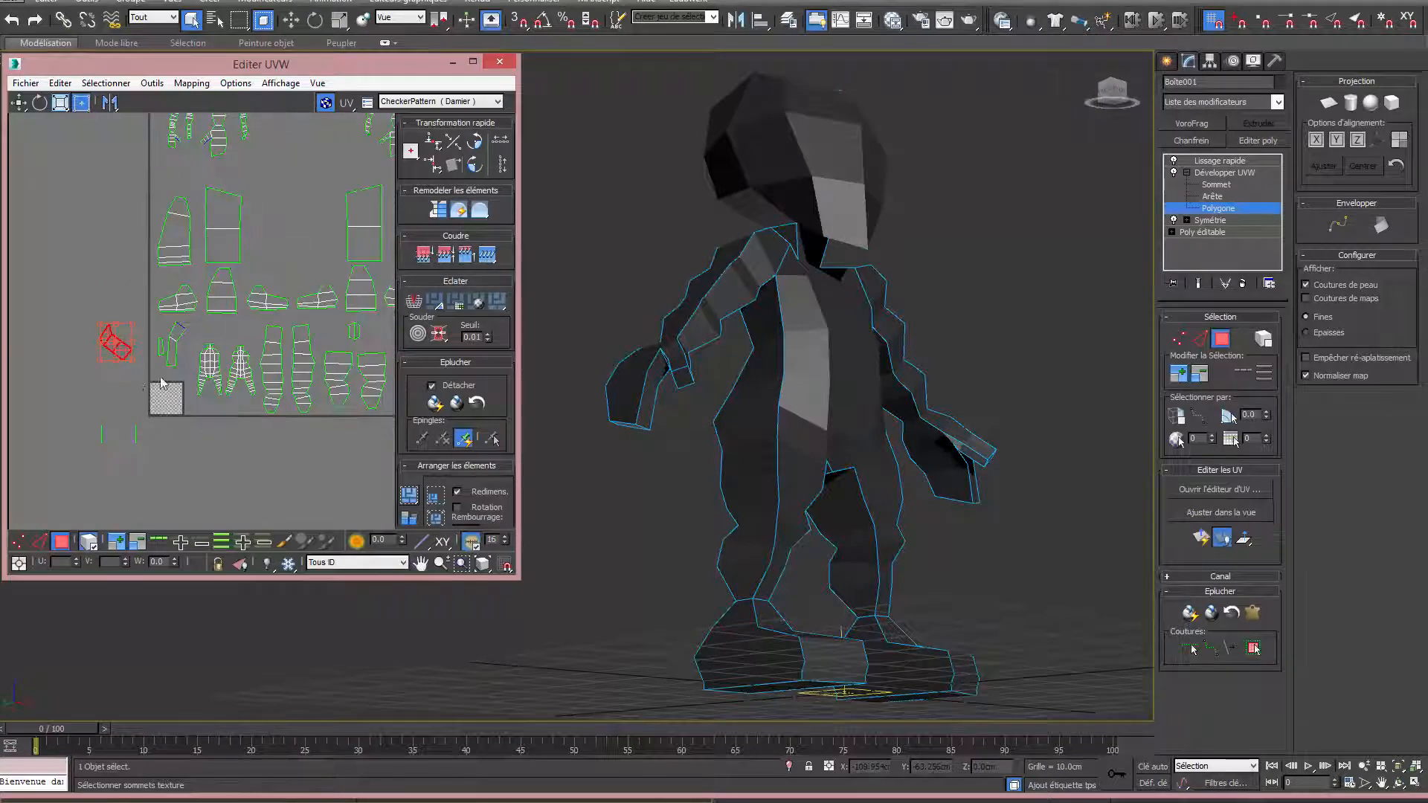
click(677, 374)
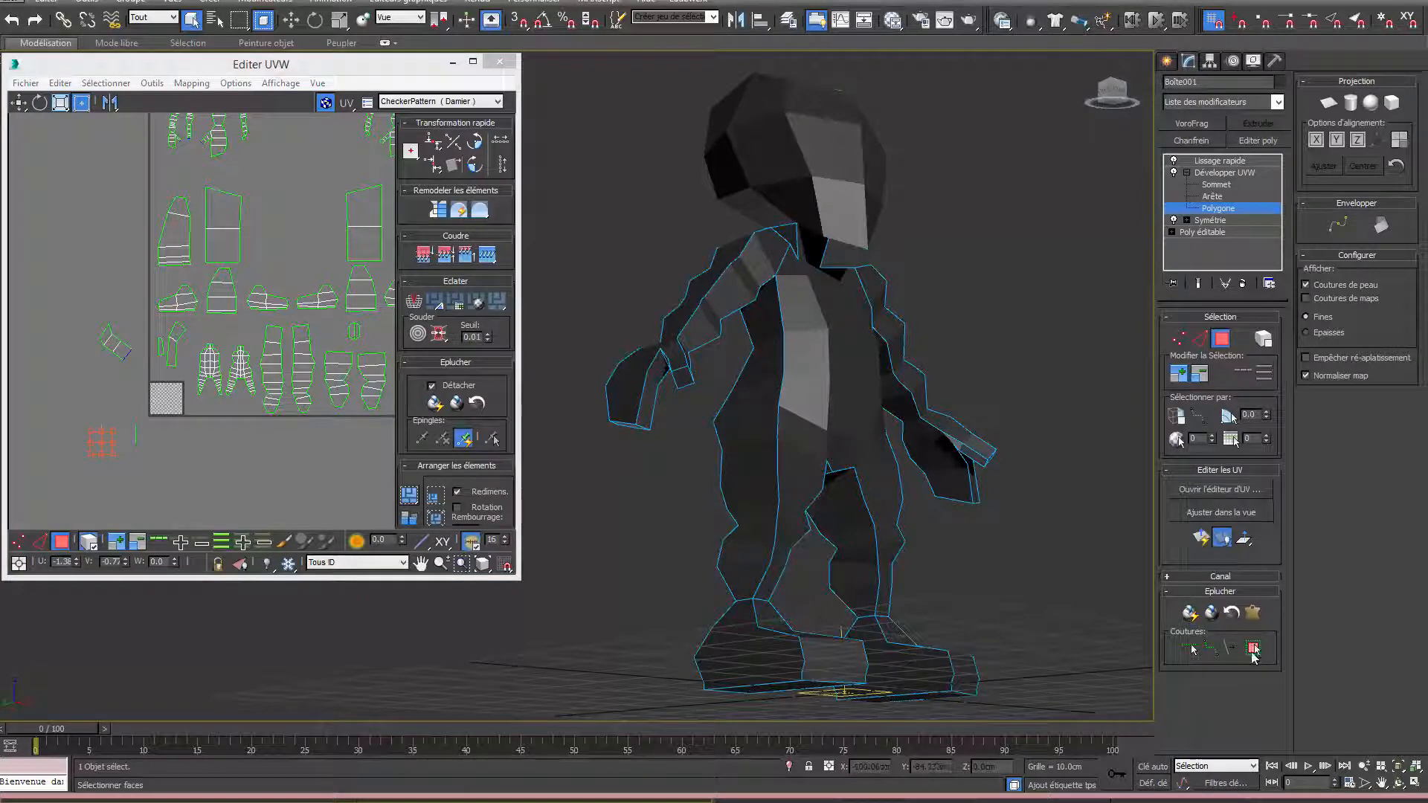
click(1253, 612)
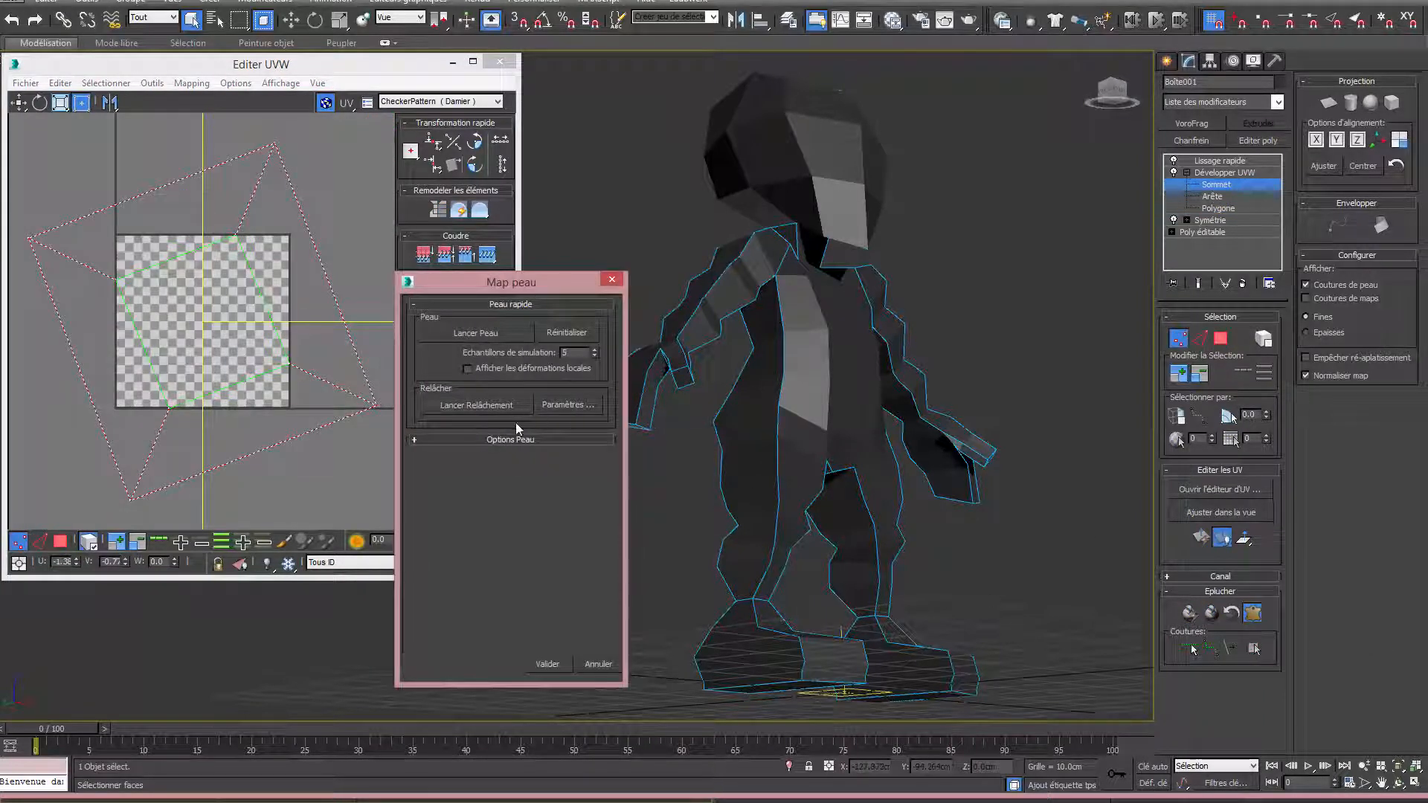
click(465, 405)
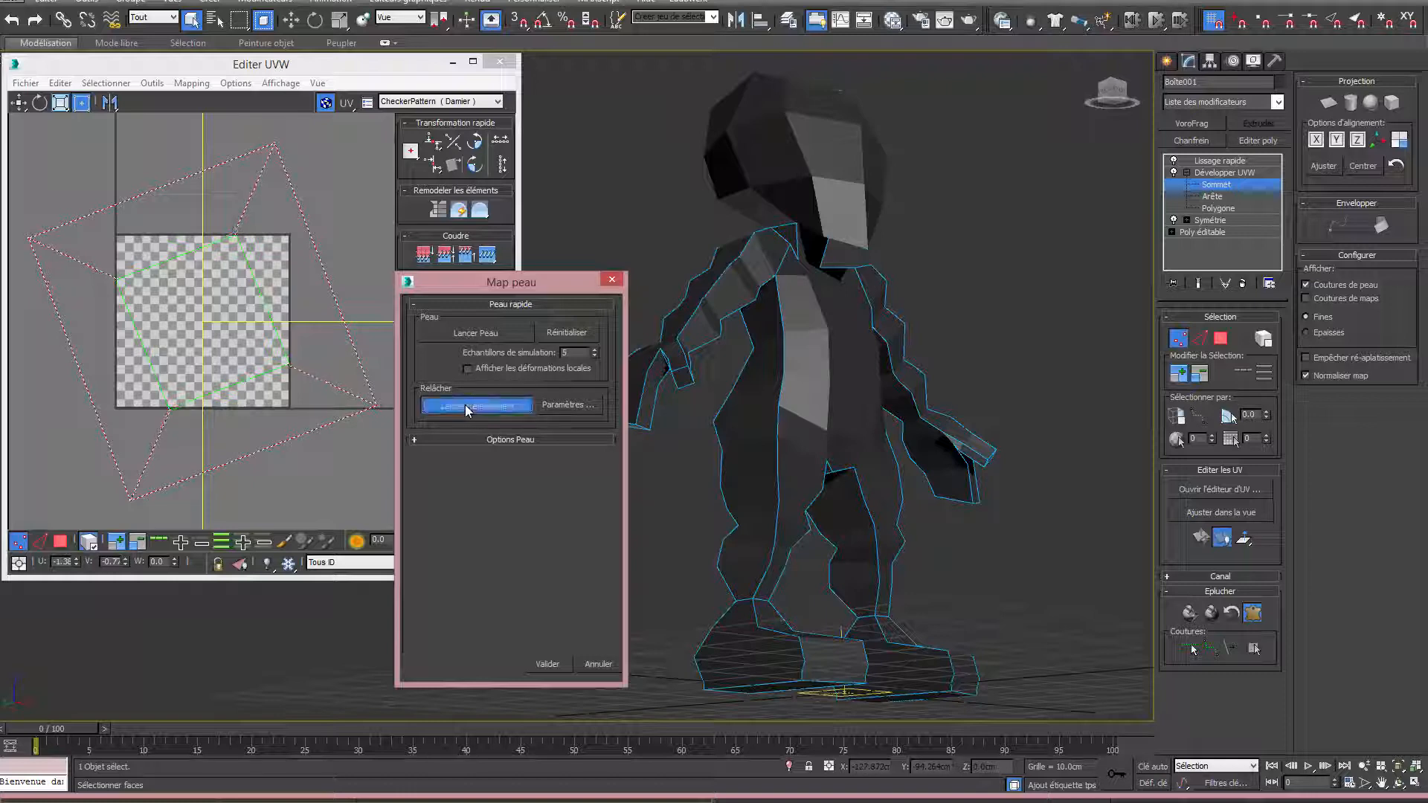
click(325, 103)
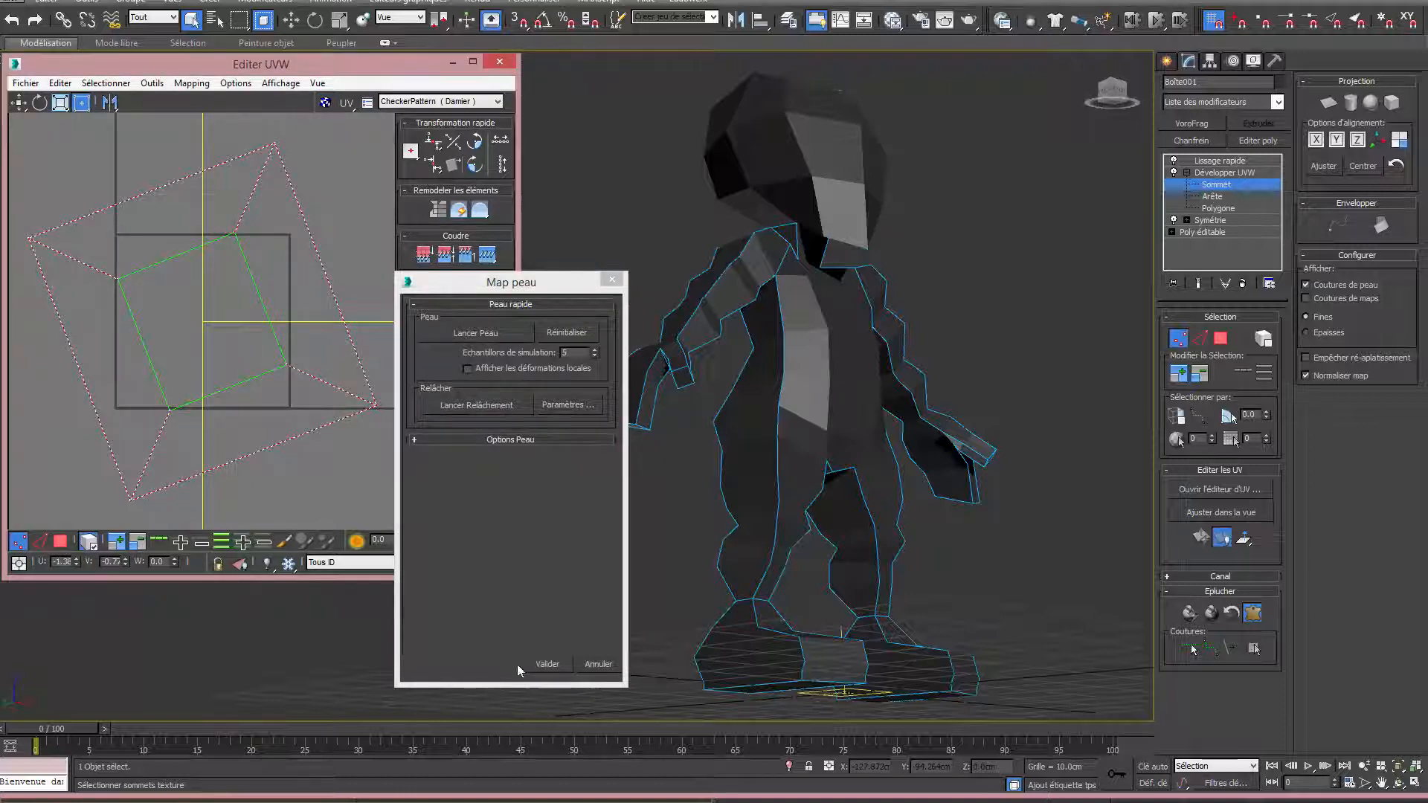
click(560, 664)
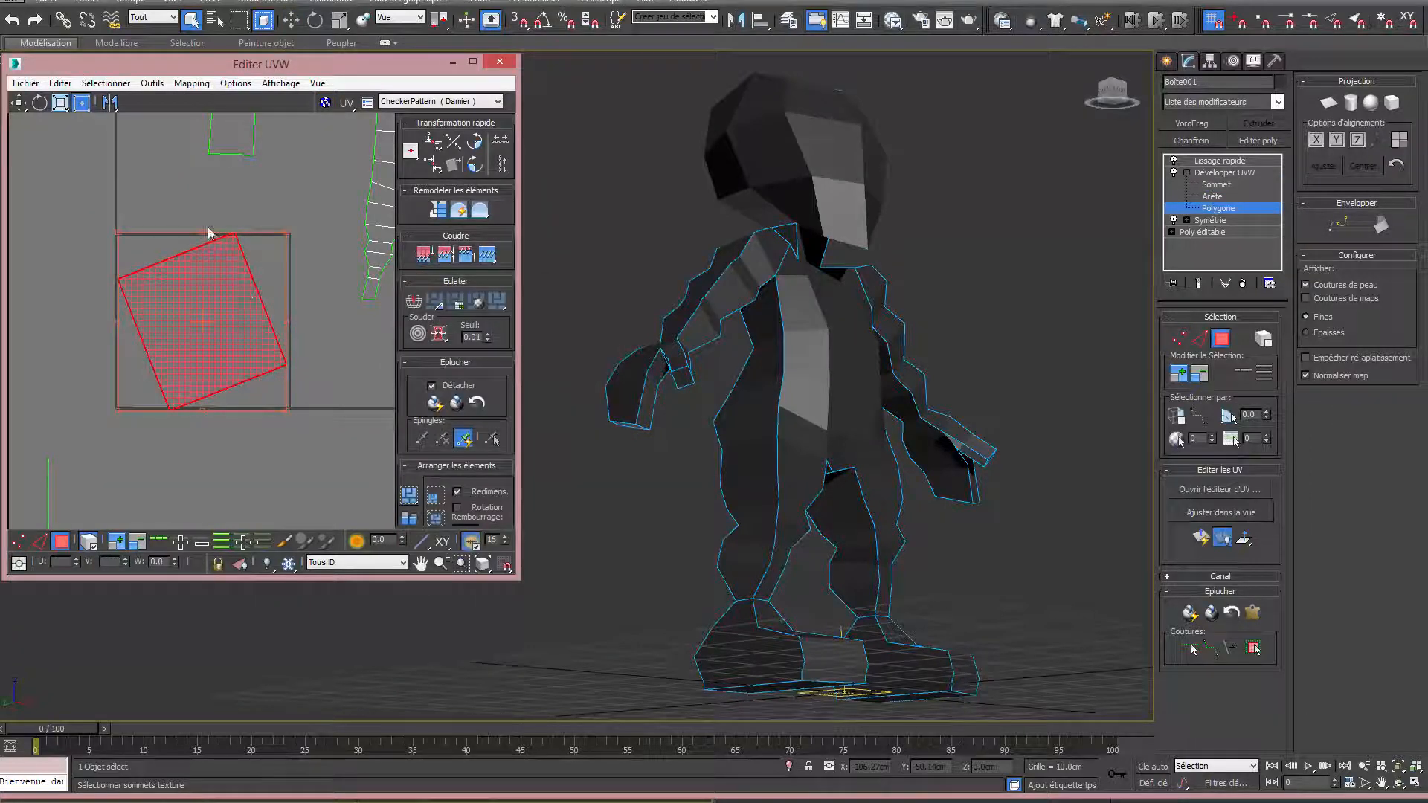
Rotate the tilted square thumb-end shell until its edges are straight, and select the thumb shell outside the UV area.
drag(202, 232, 184, 235)
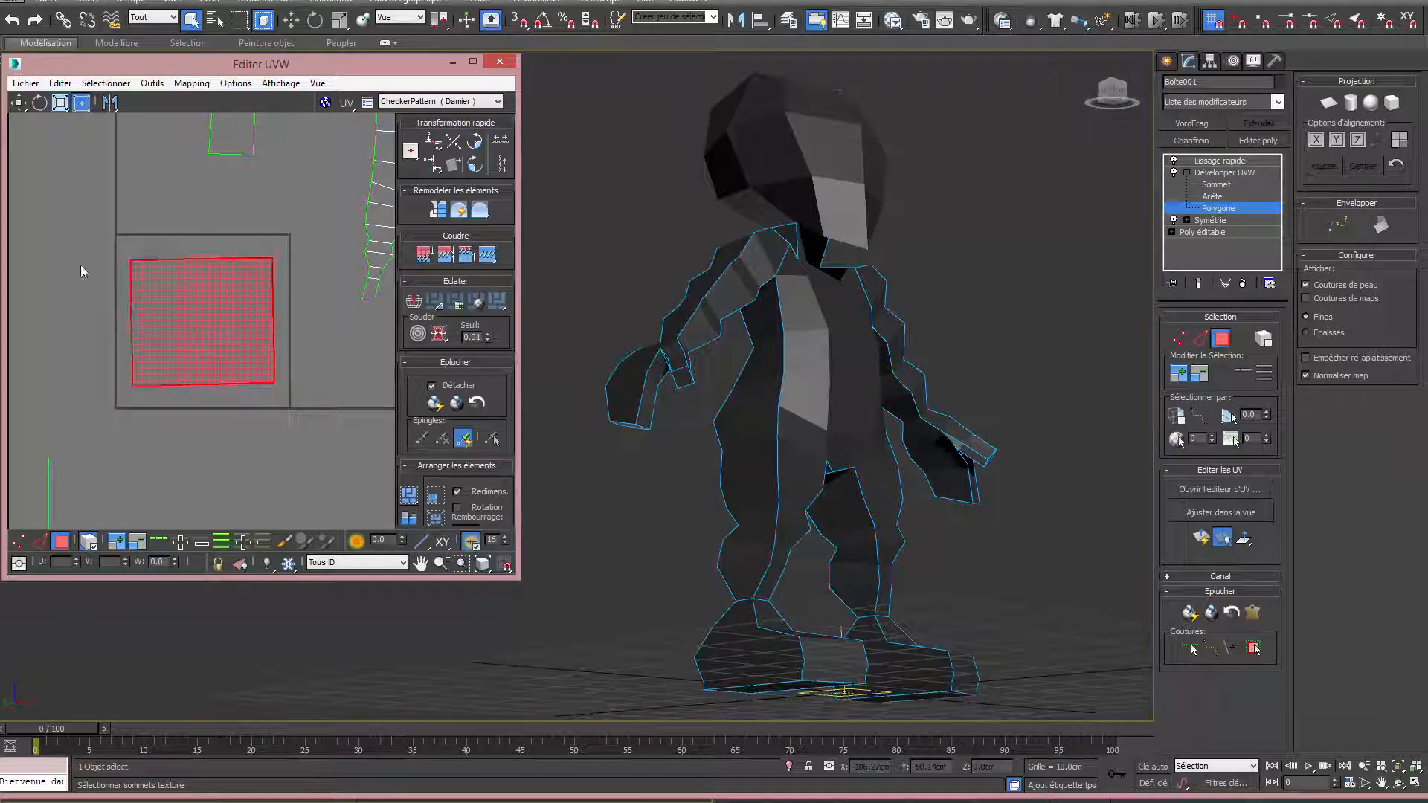
scroll(180, 276, down, 3)
click(113, 211)
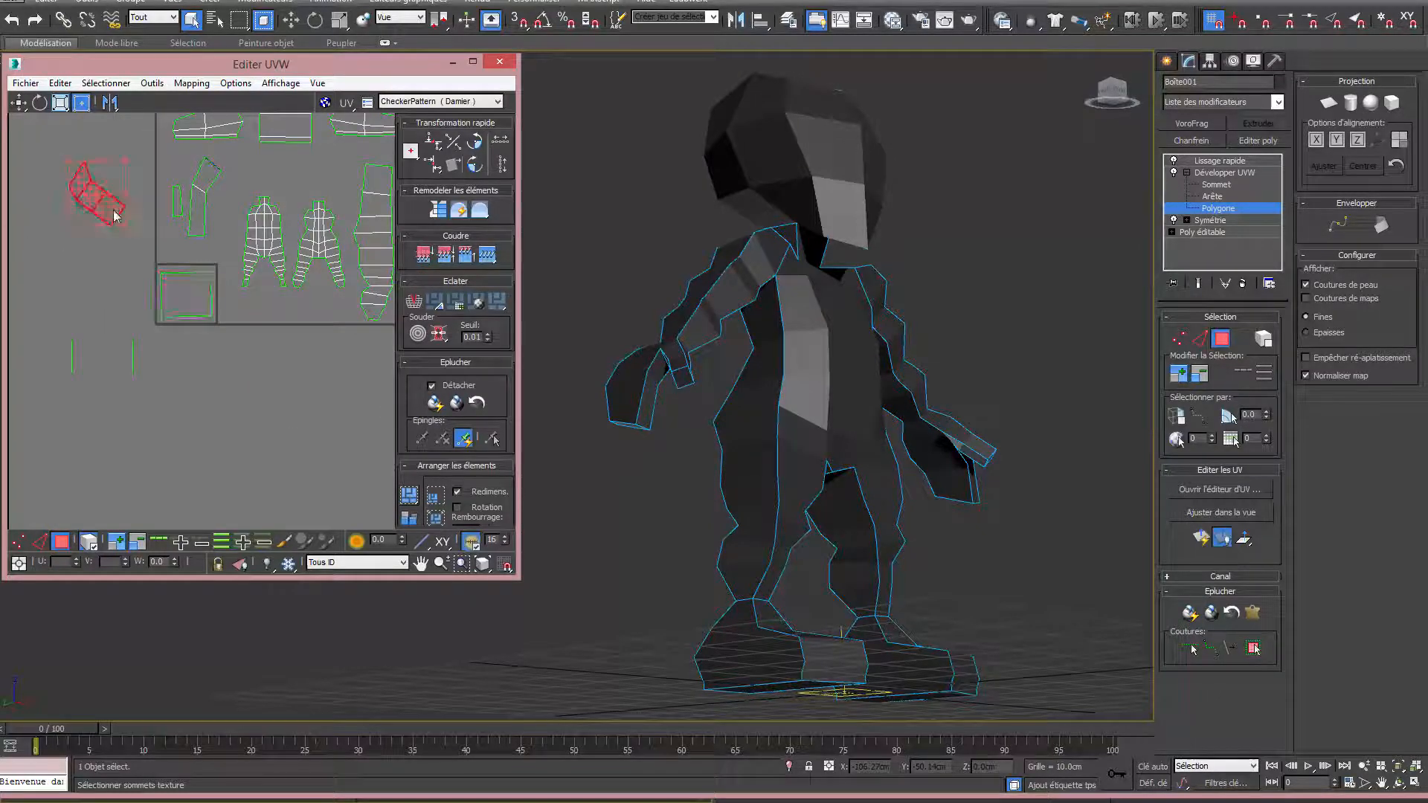
Rotate the tilted thumb shell by about -55° until it stands upright and move the first hand's shells farther outside the UV area.
drag(100, 166, 141, 162)
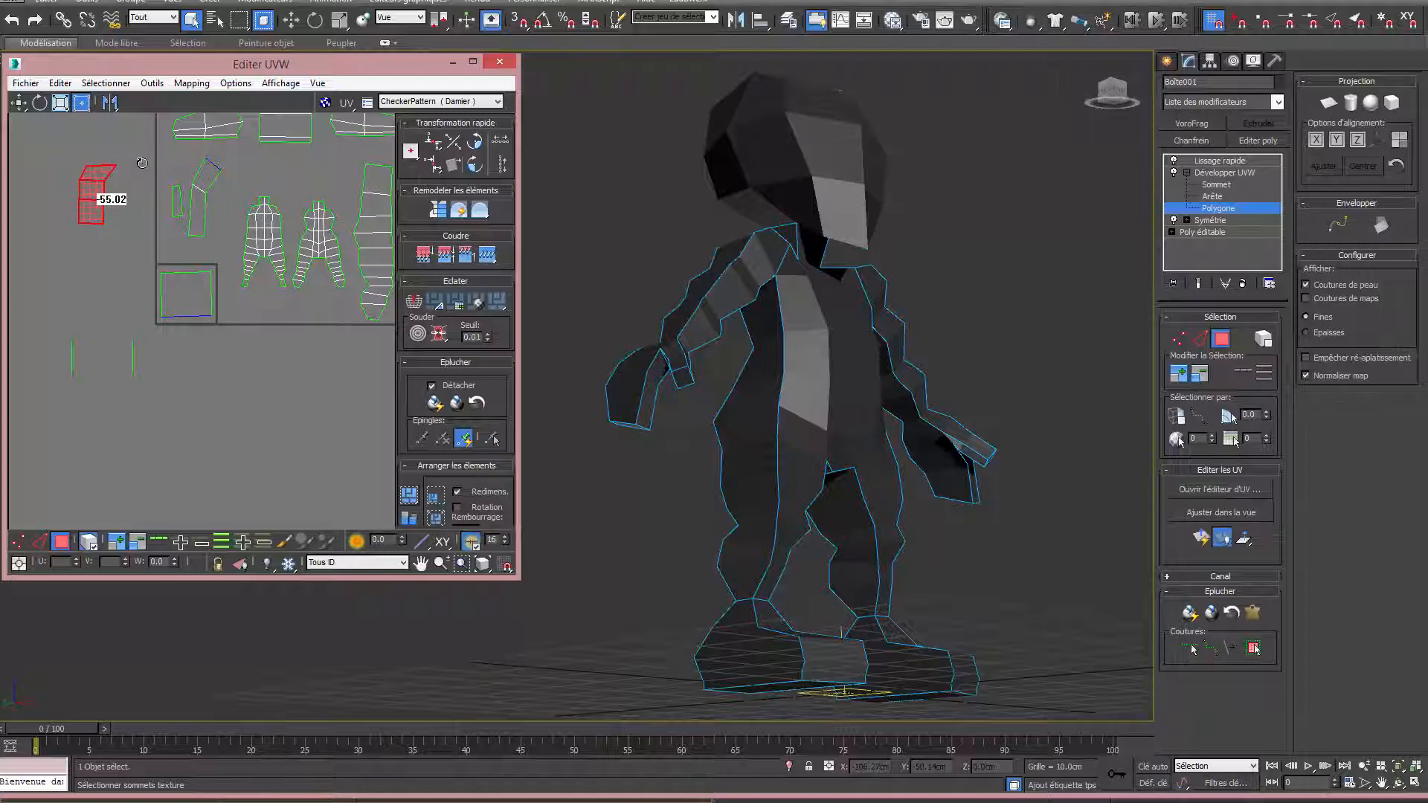
click(144, 206)
middle_drag(145, 206, 236, 261)
scroll(214, 254, down, 1)
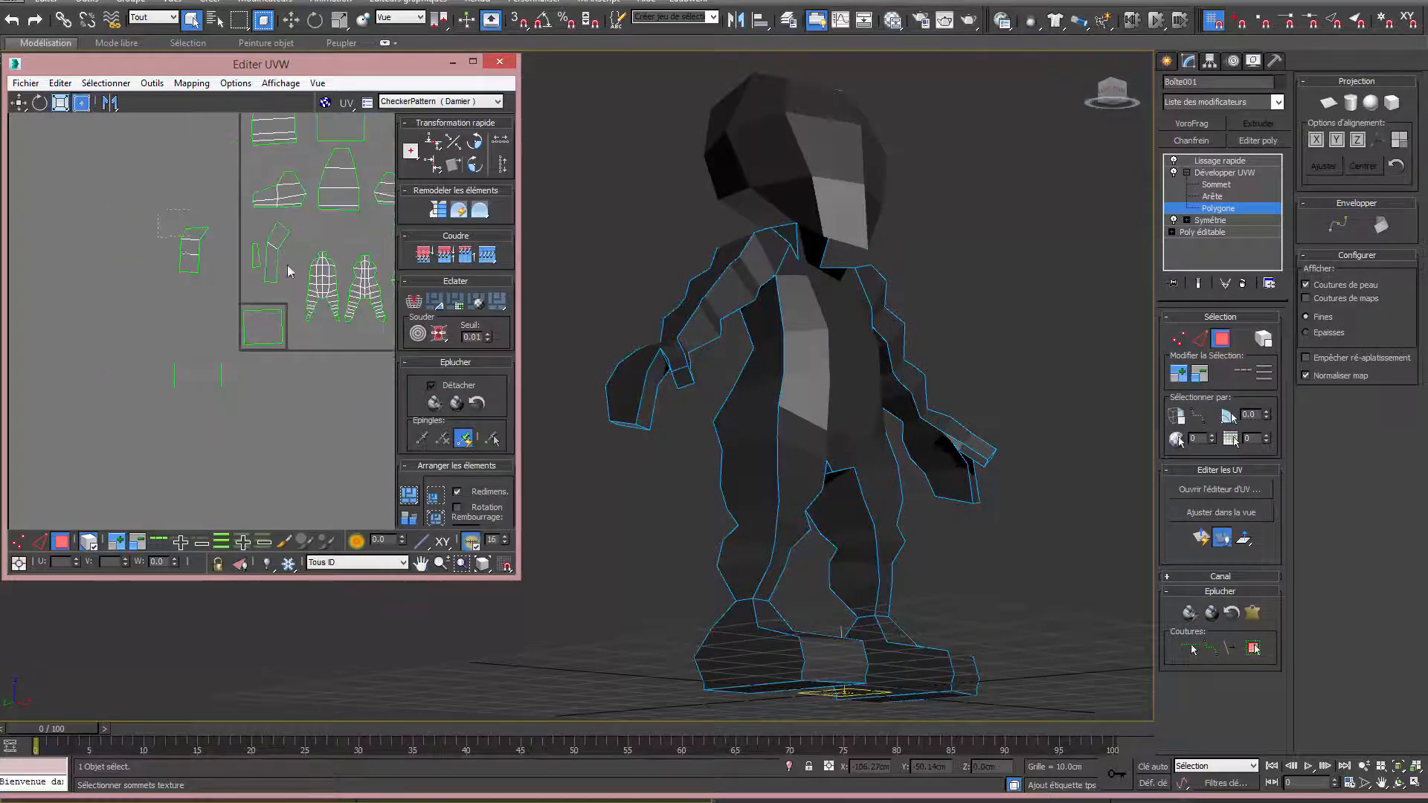
drag(290, 273, 121, 225)
middle_drag(159, 306, 225, 348)
Select the end face of the other hand's thumb and unwrap it with a relaxed Pelt map.
middle_drag(817, 367, 770, 627)
click(759, 230)
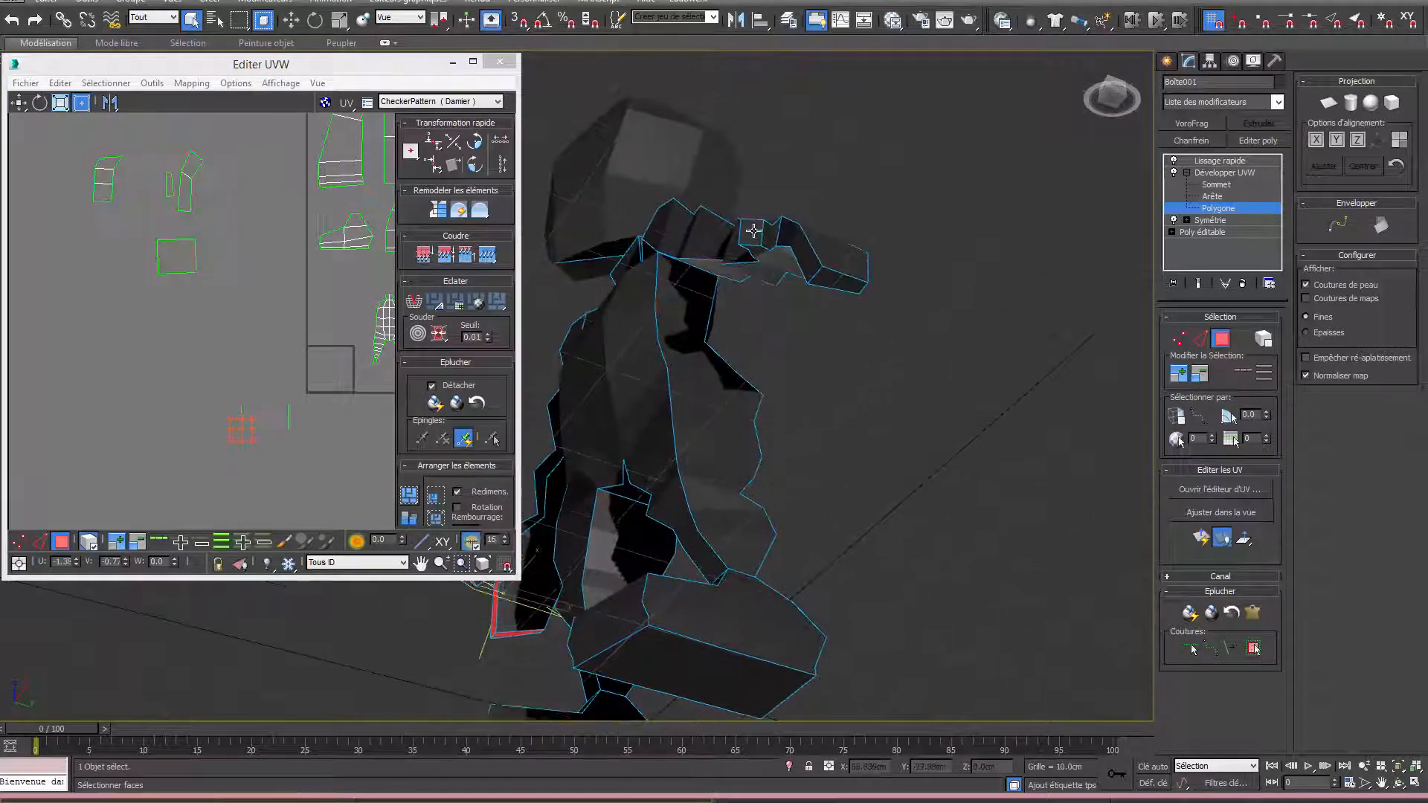
click(1252, 612)
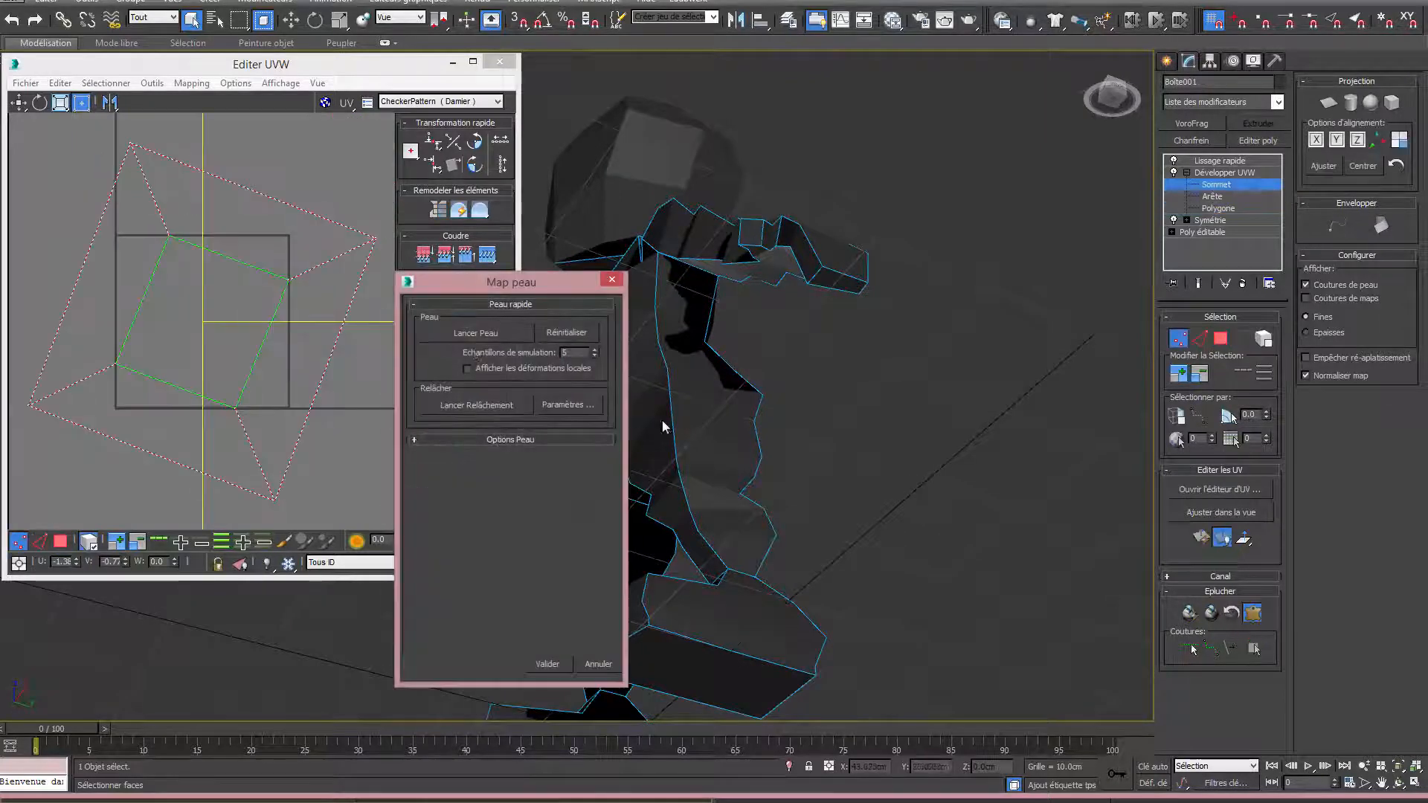
click(470, 404)
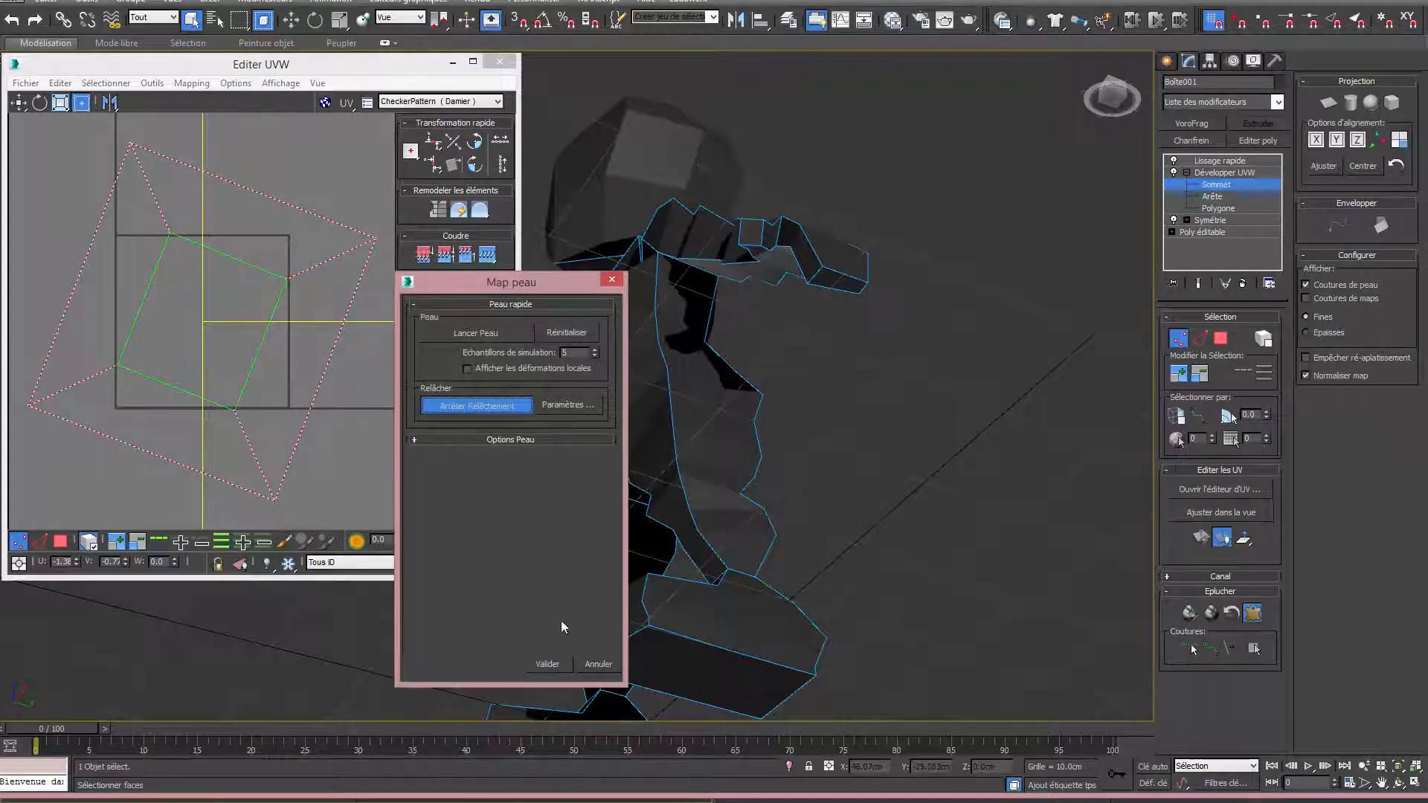
click(548, 664)
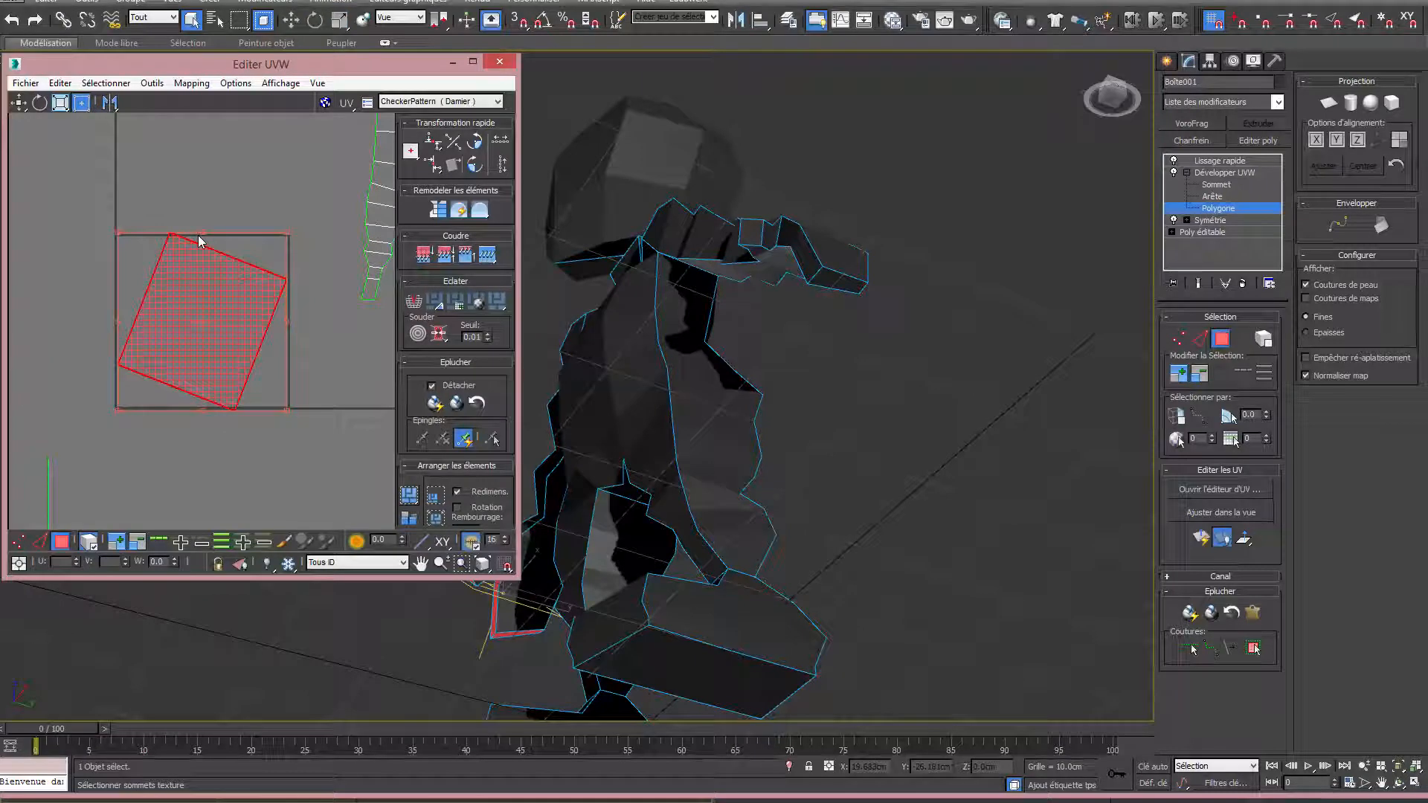
Rotate the new square thumb-end shell until its edges are straight and move it outside the UV area, below the first hand's shells.
drag(200, 233, 325, 274)
scroll(239, 313, down, 5)
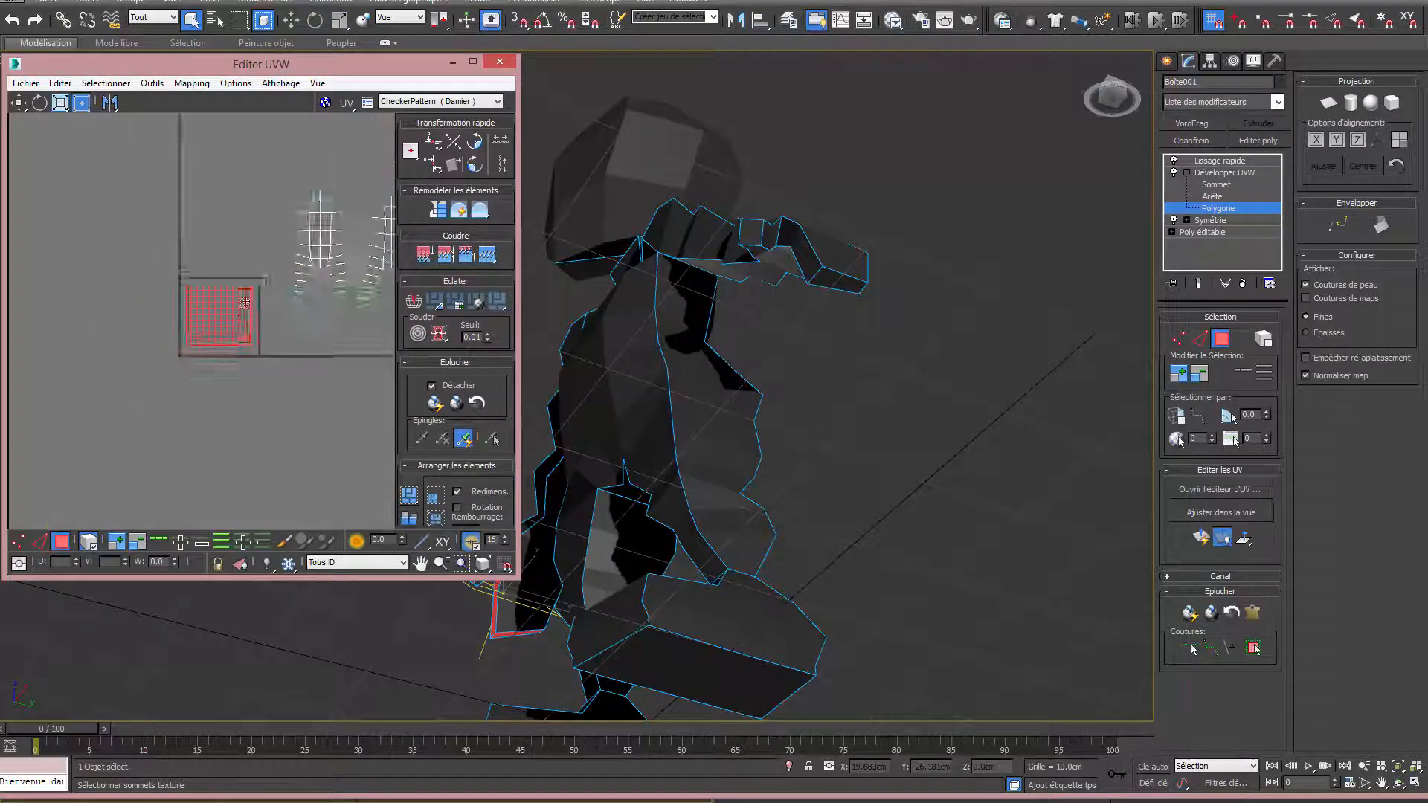
drag(238, 318, 85, 356)
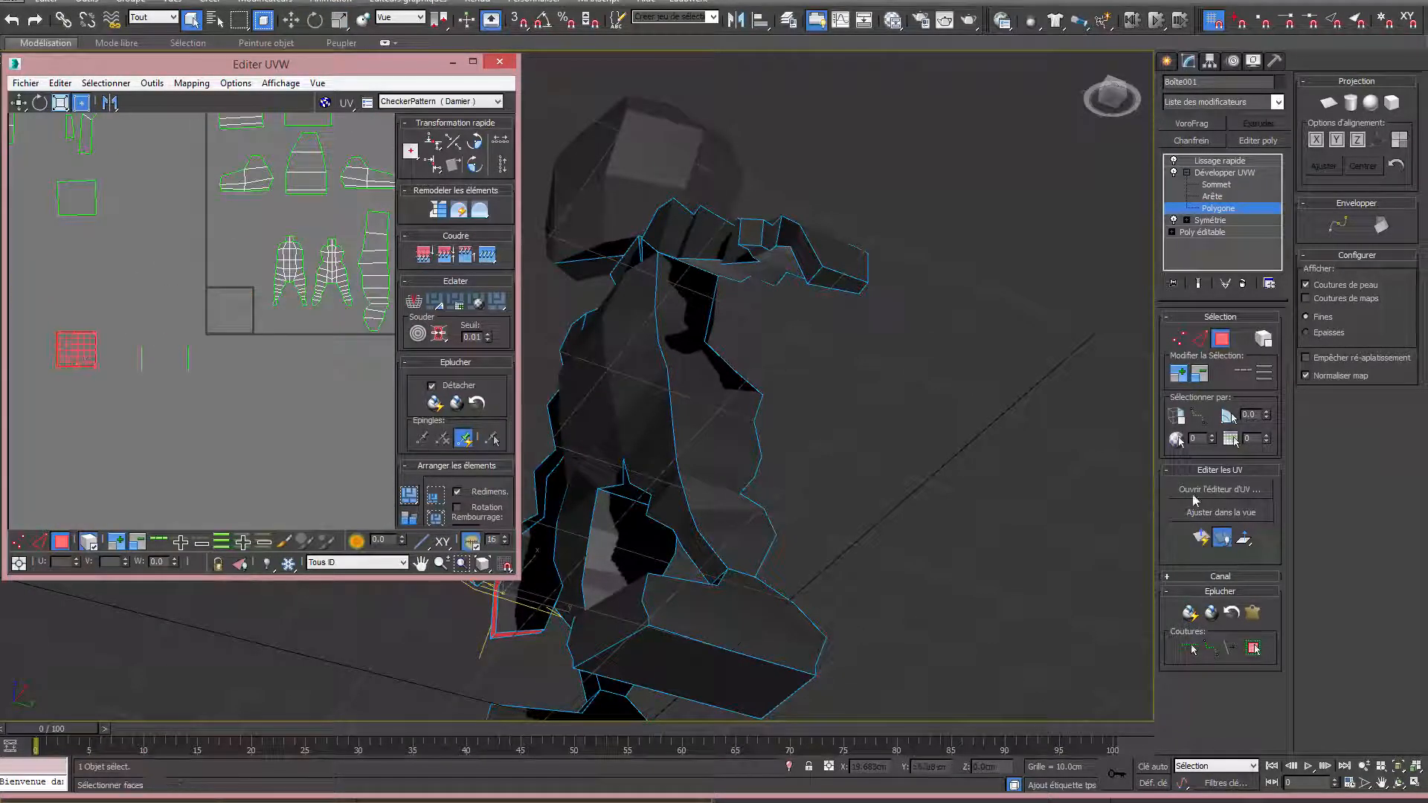
Unwrap the strip of faces along the second hand's thumb side with a relaxed Pelt map and place its shell beside the square thumb-end shell.
click(800, 244)
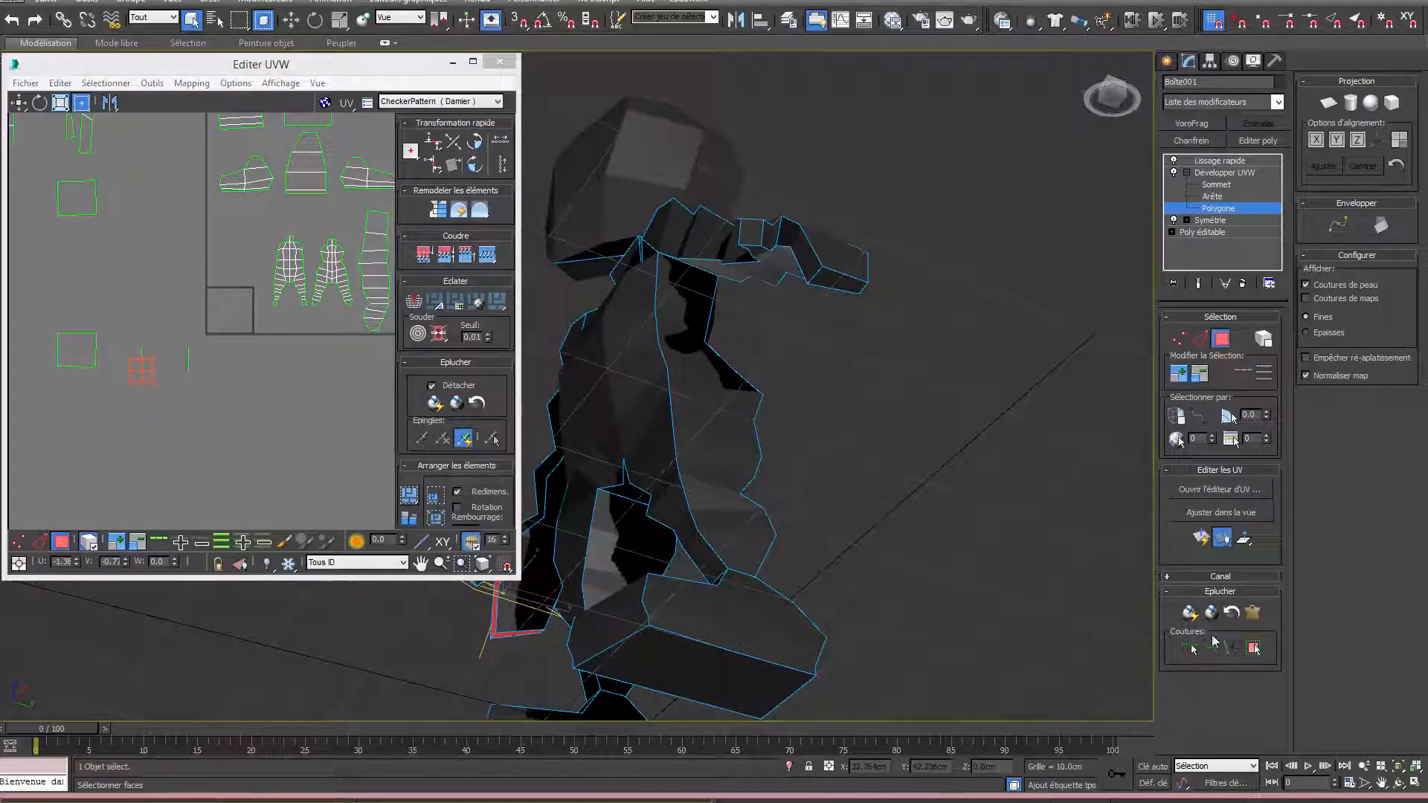
alt+middle_drag(724, 371, 704, 369)
right_click(703, 369)
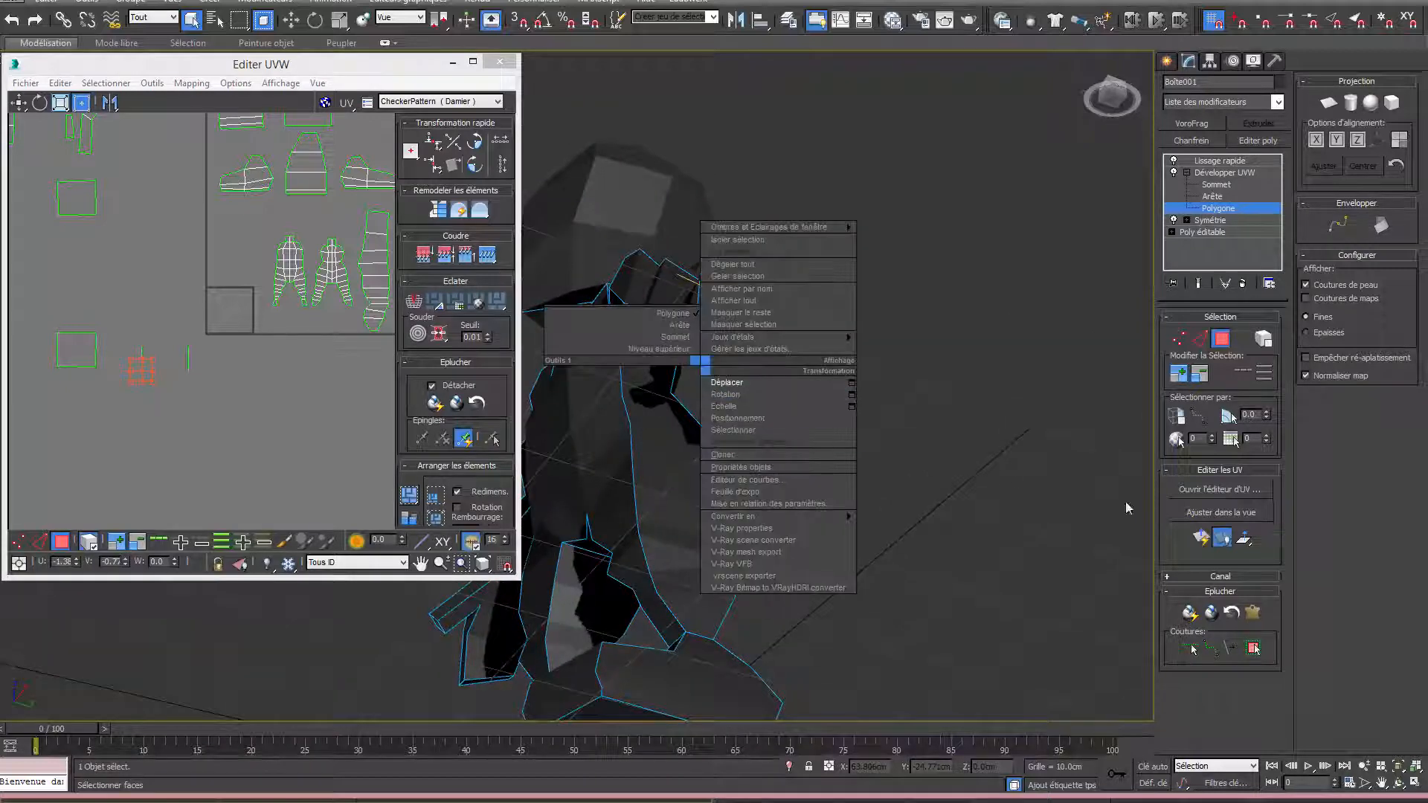
click(1253, 611)
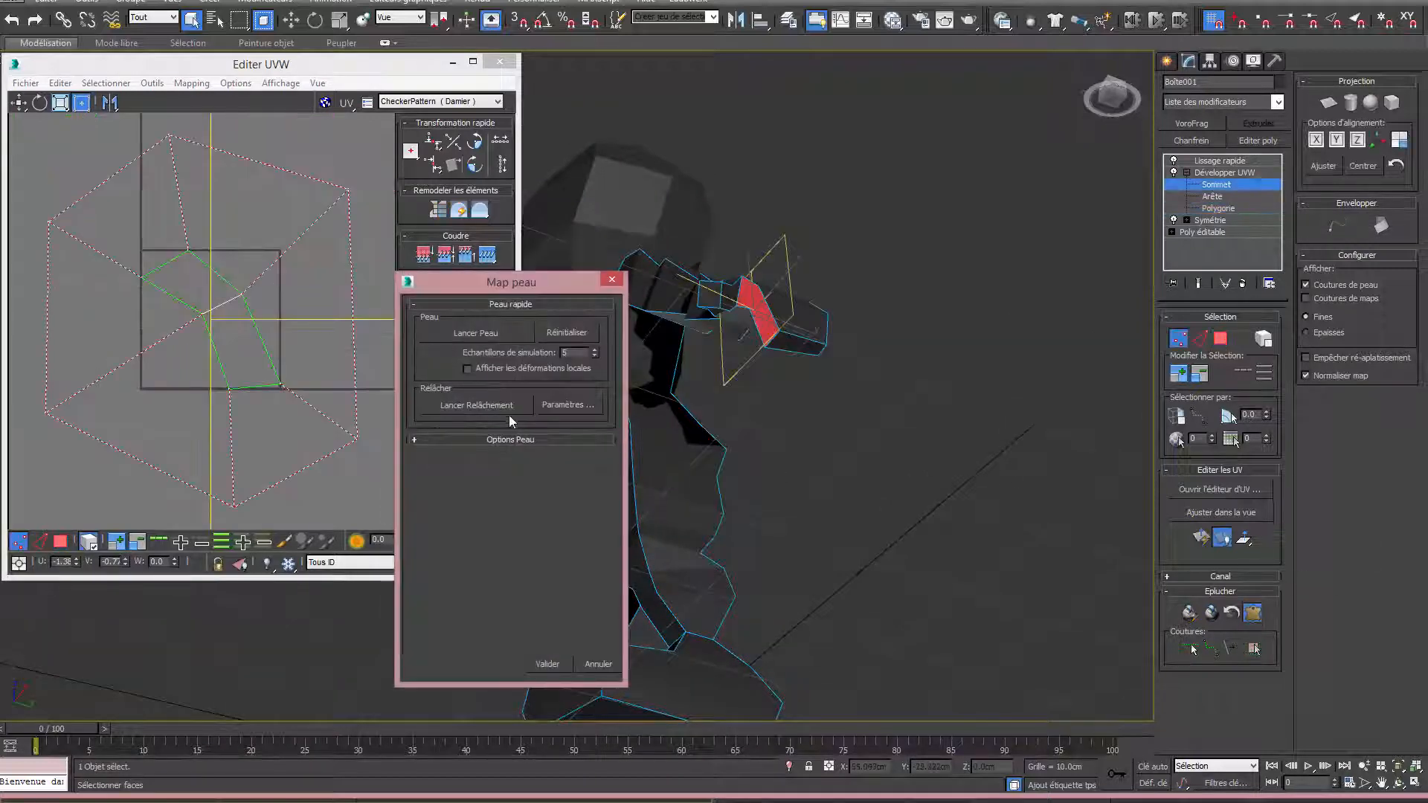
click(547, 664)
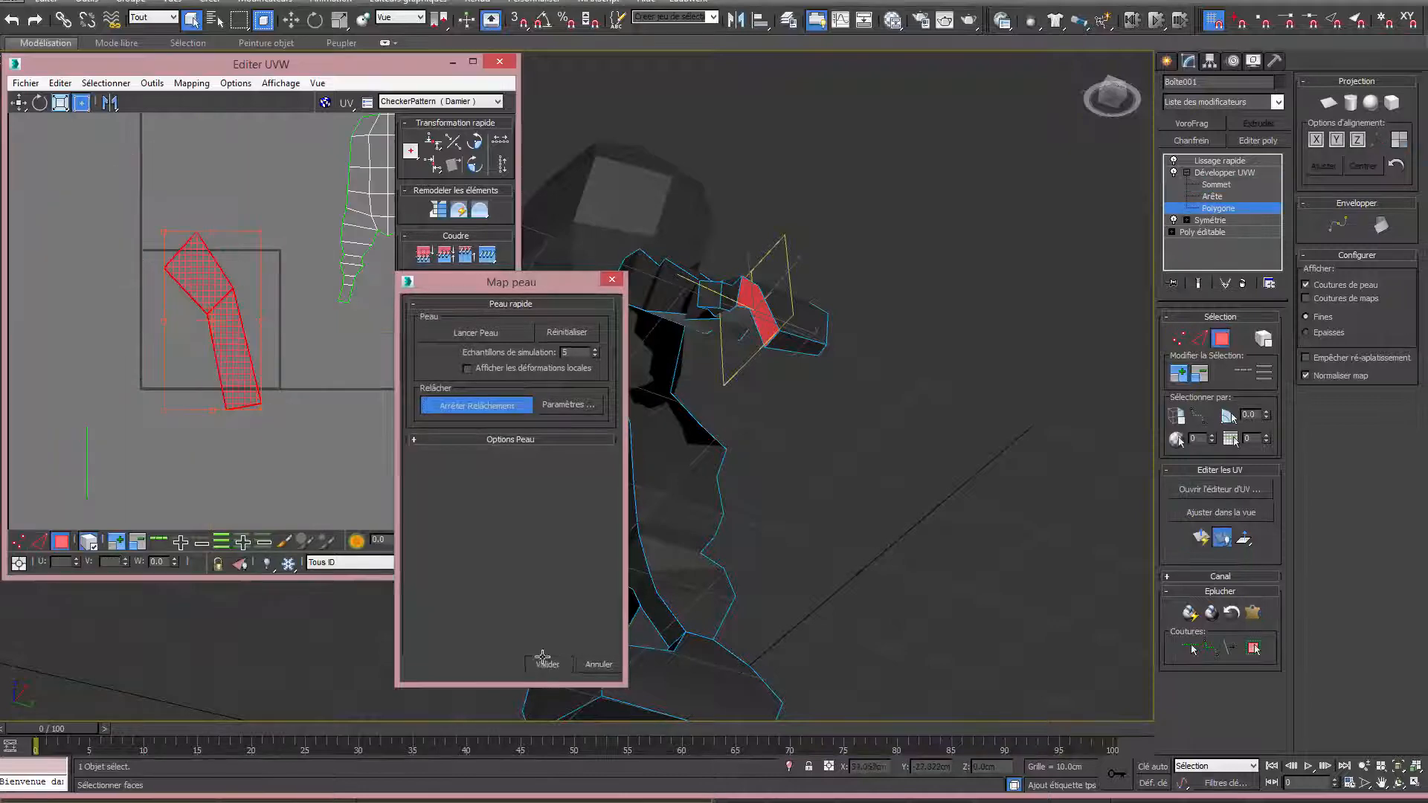
scroll(266, 375, down, 5)
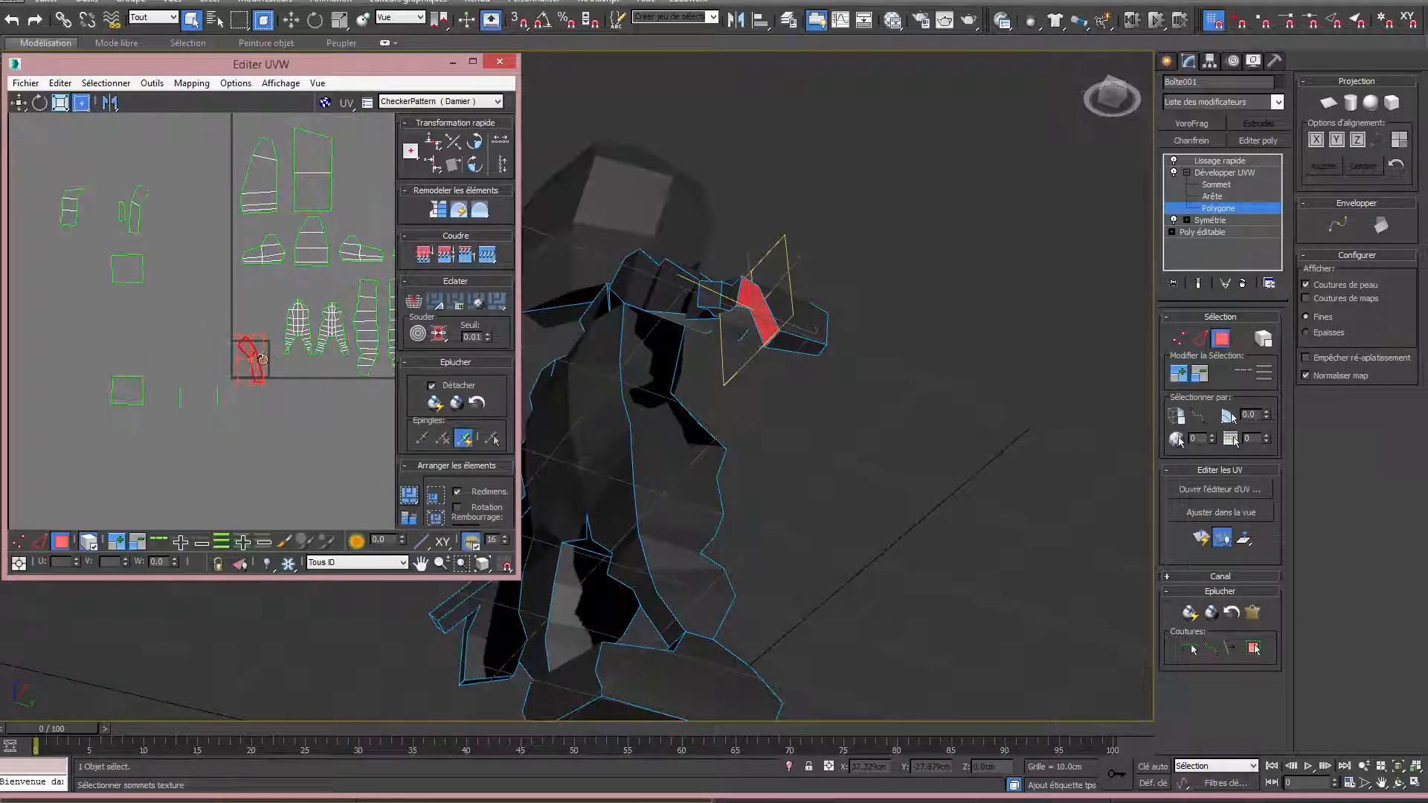
drag(257, 365, 79, 399)
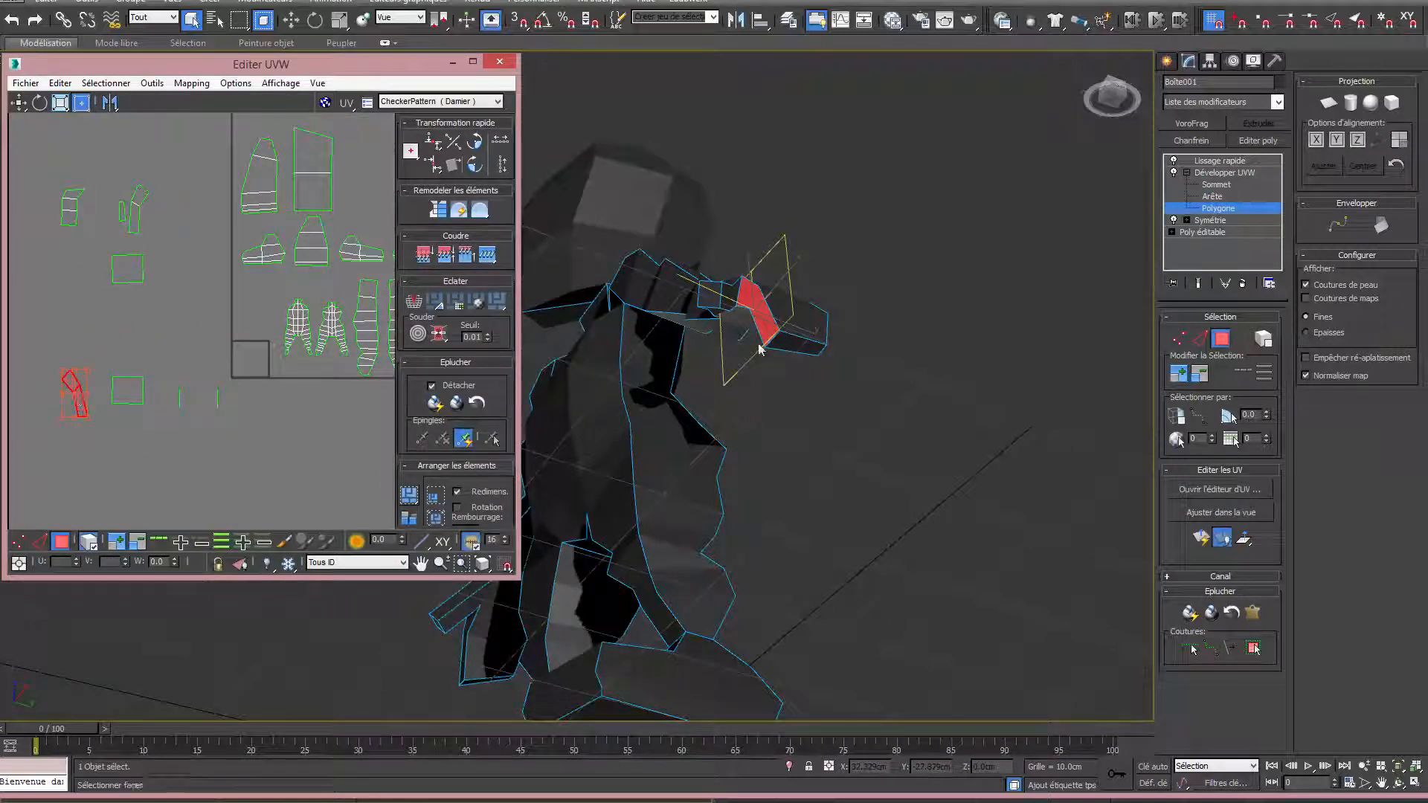
Unwrap the second hand's thumb strip up to the seams with a pelted and relaxed Pelt map, and place its shell beside the hand-side shell.
click(719, 310)
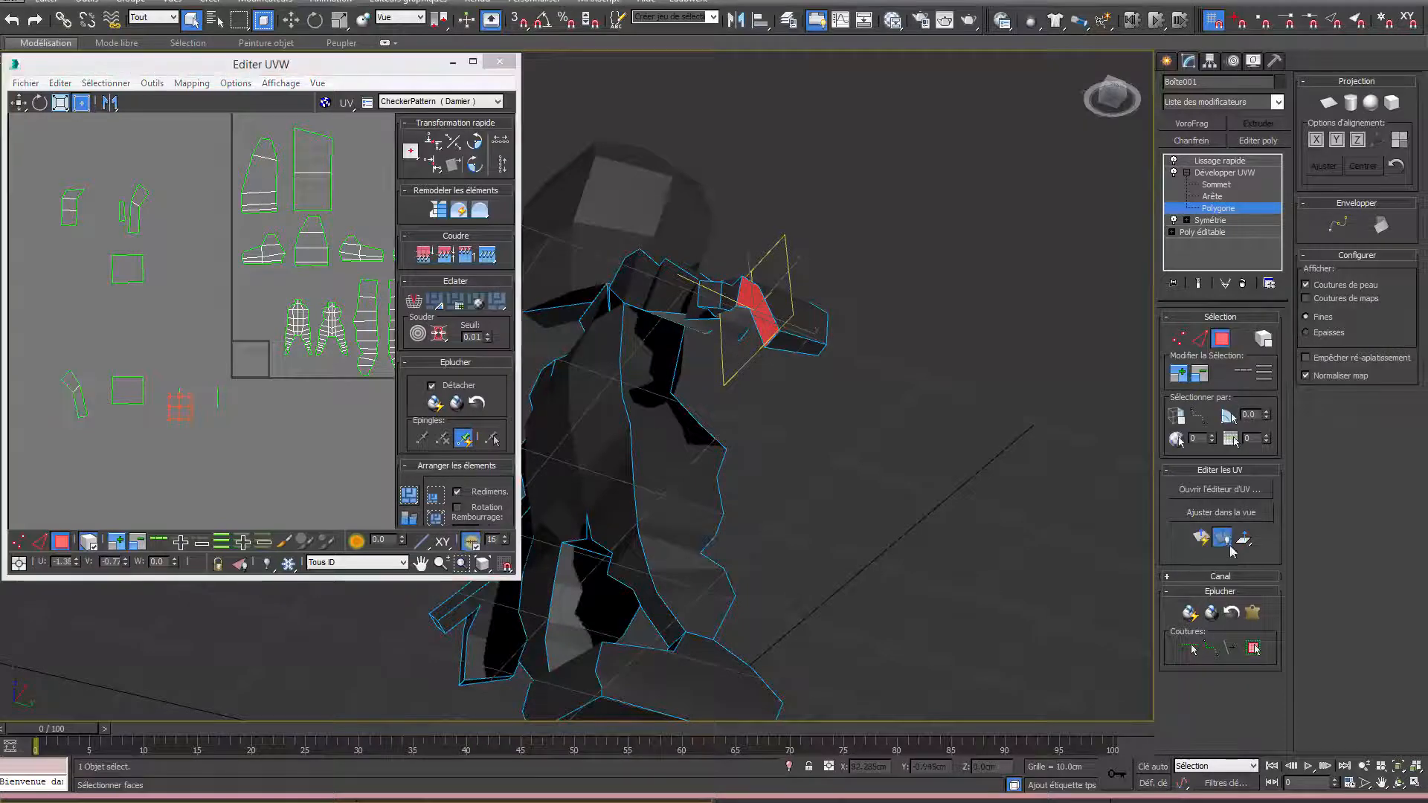
click(1254, 648)
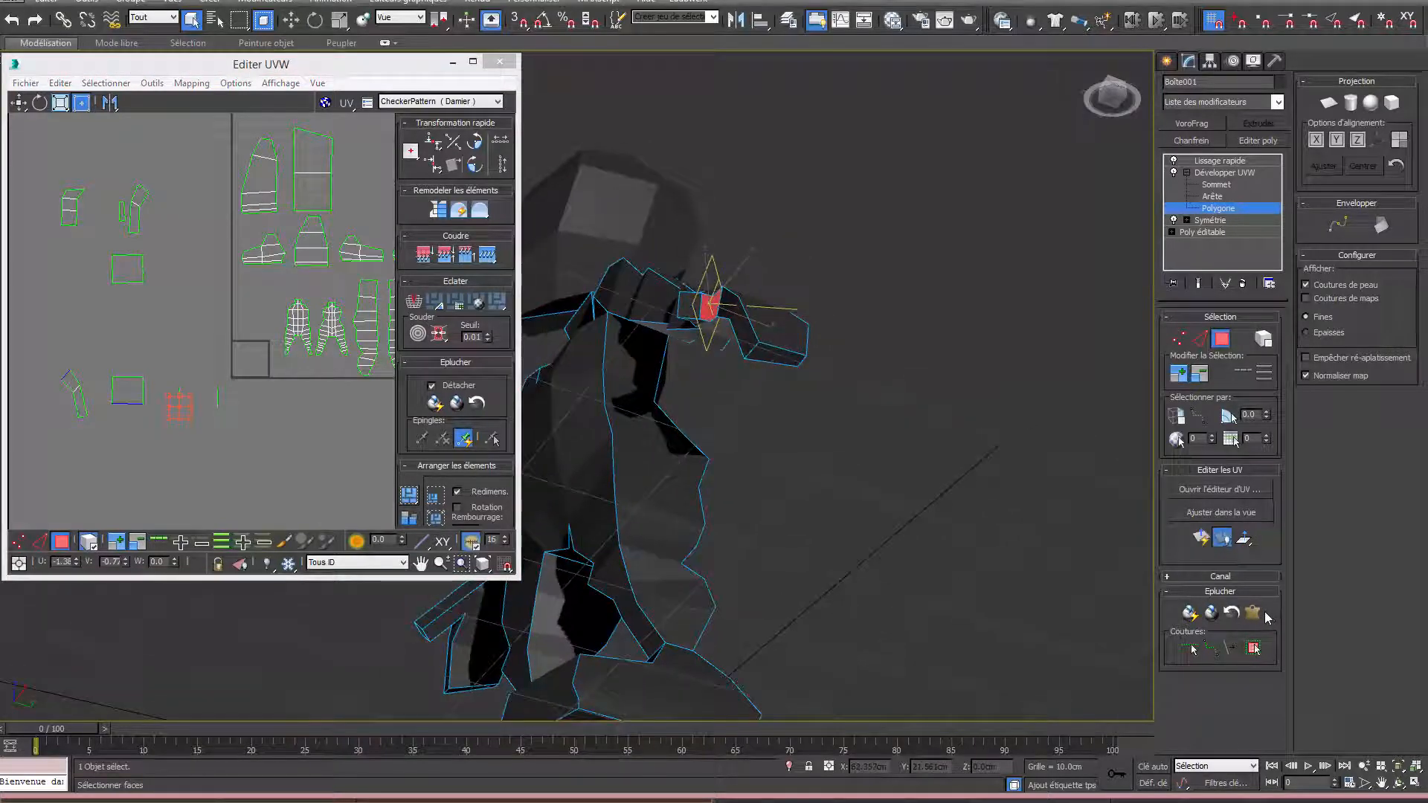
click(1260, 613)
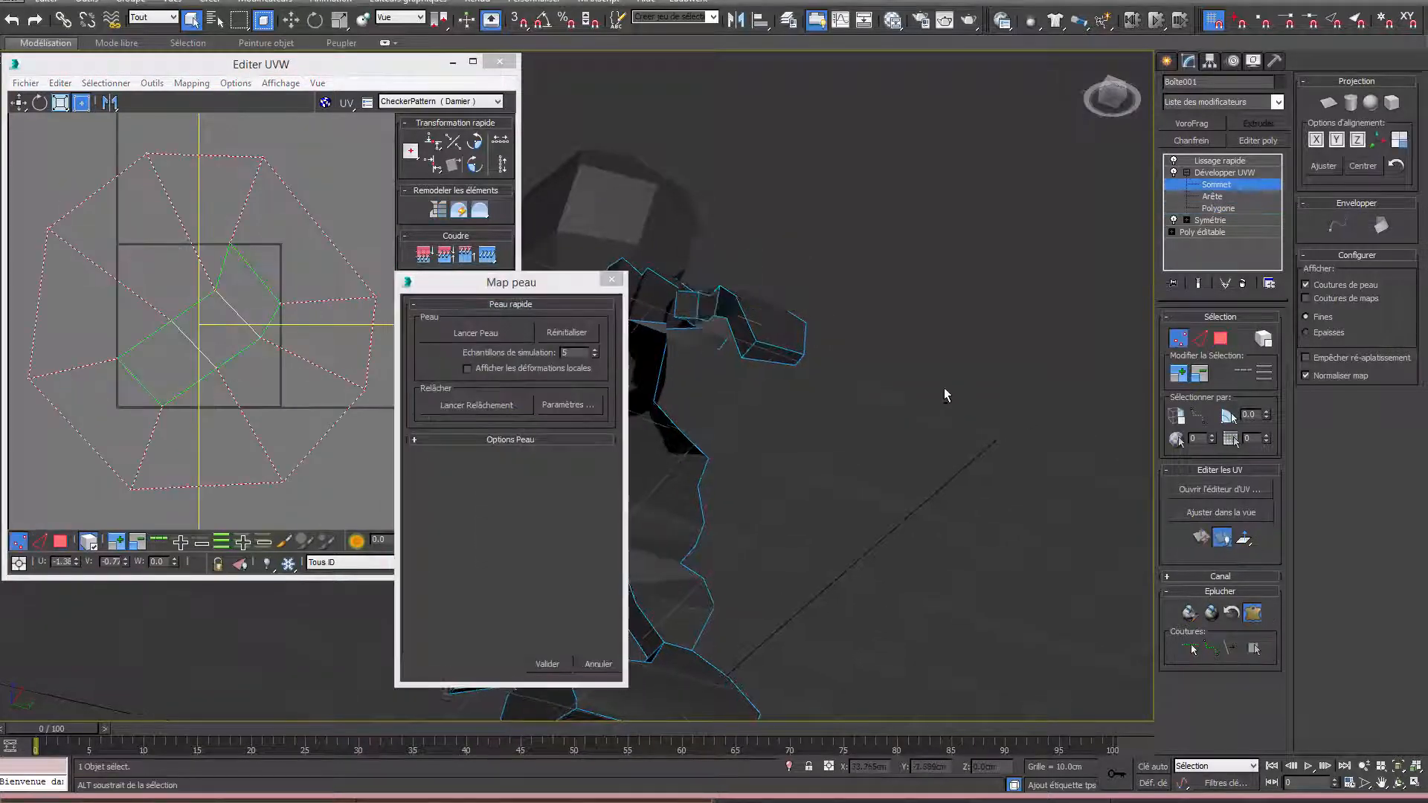
middle_drag(945, 389, 1048, 421)
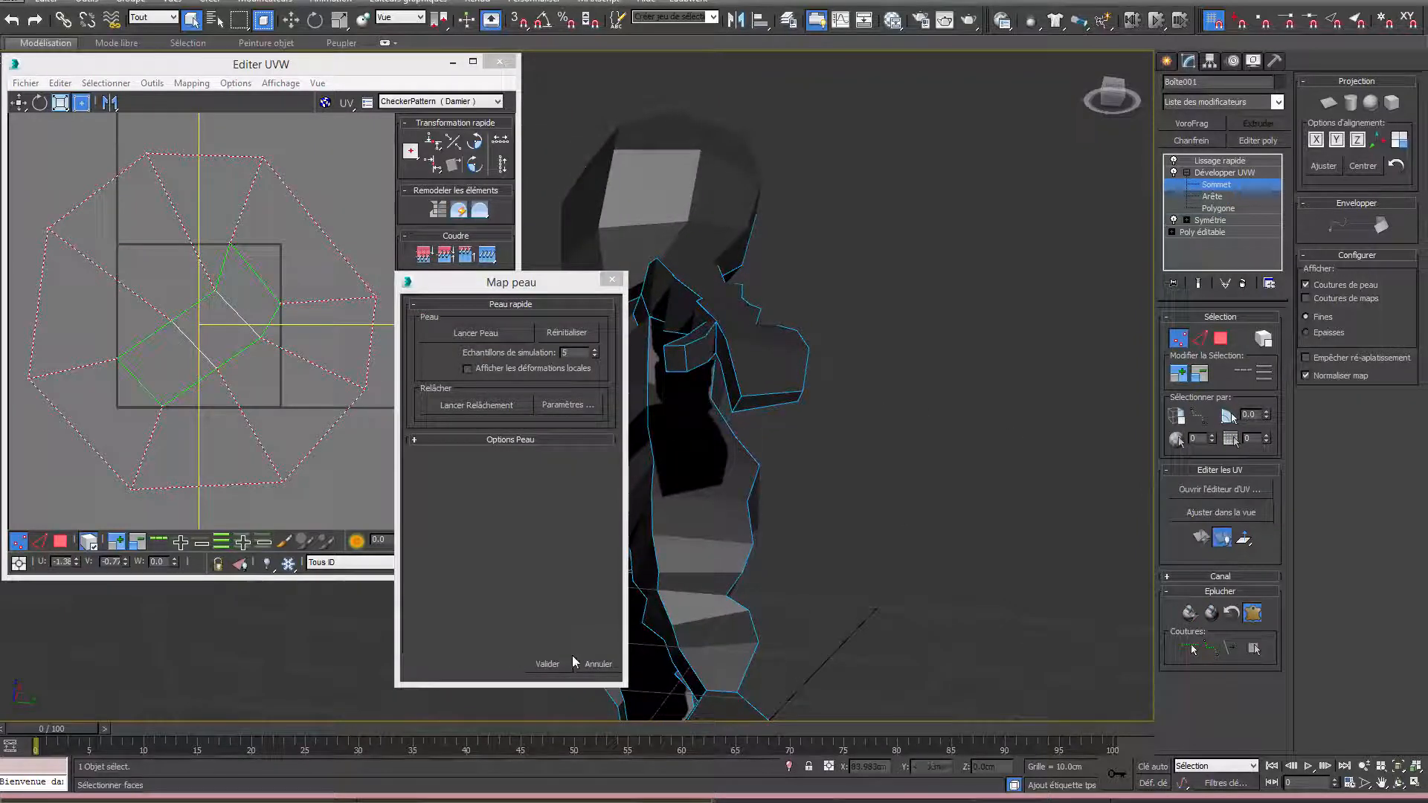
click(480, 406)
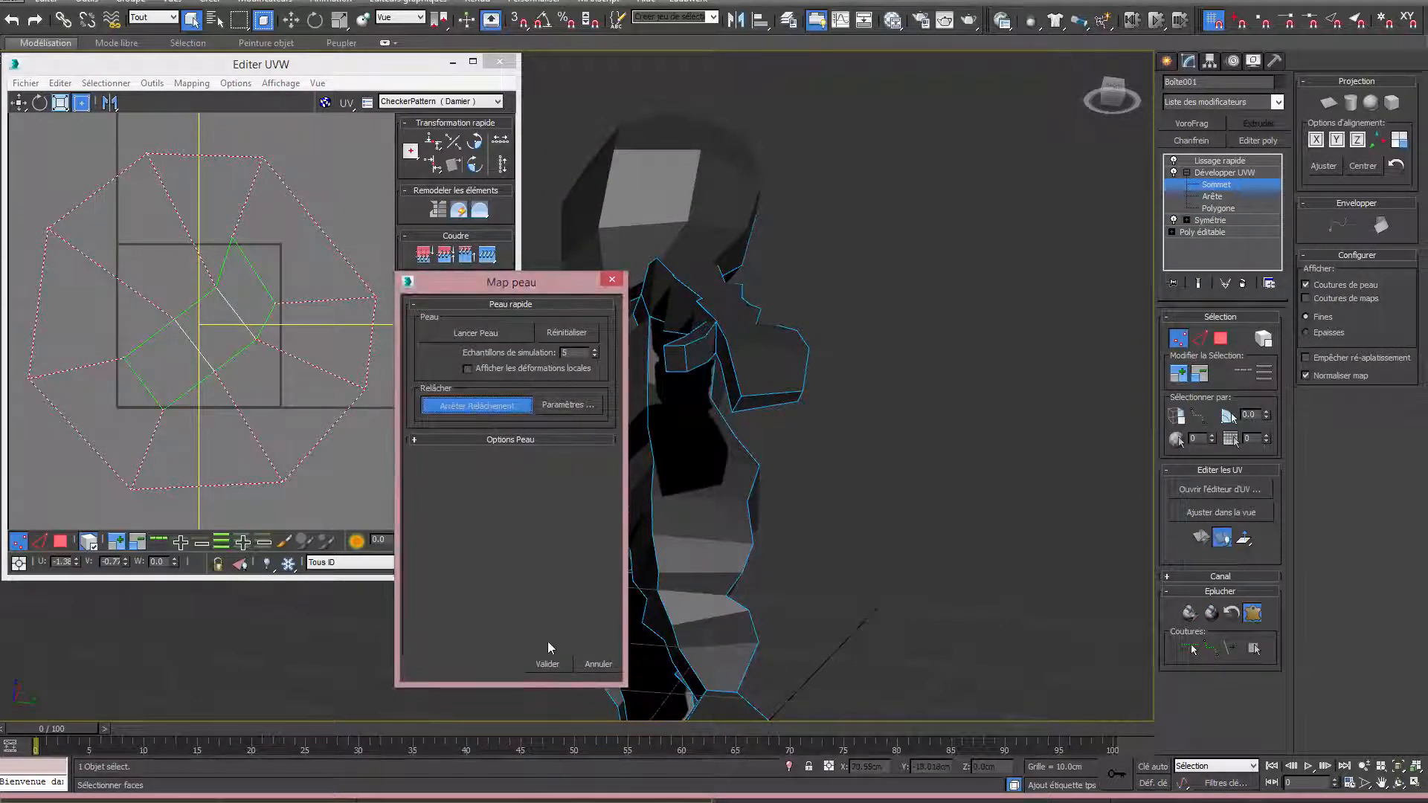
click(482, 407)
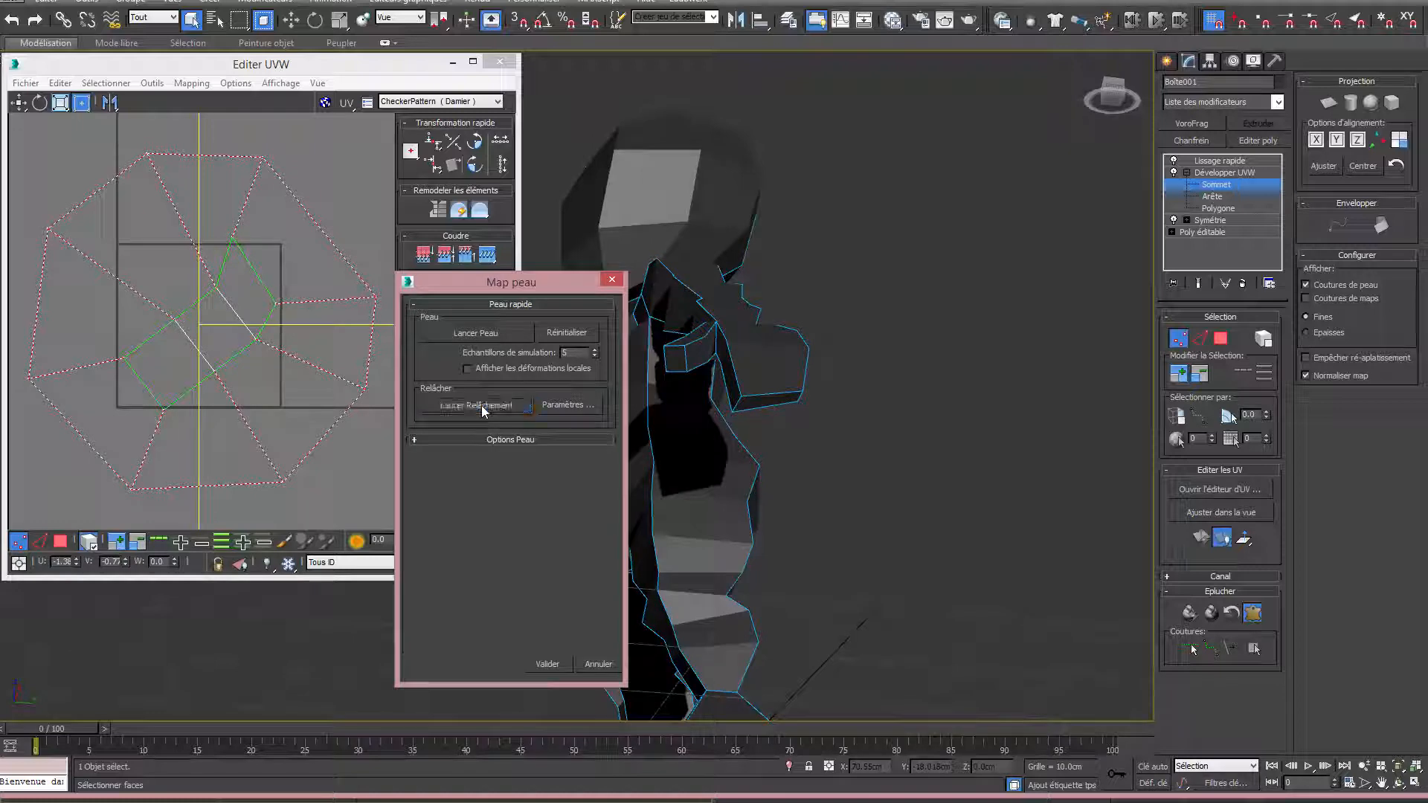
click(491, 335)
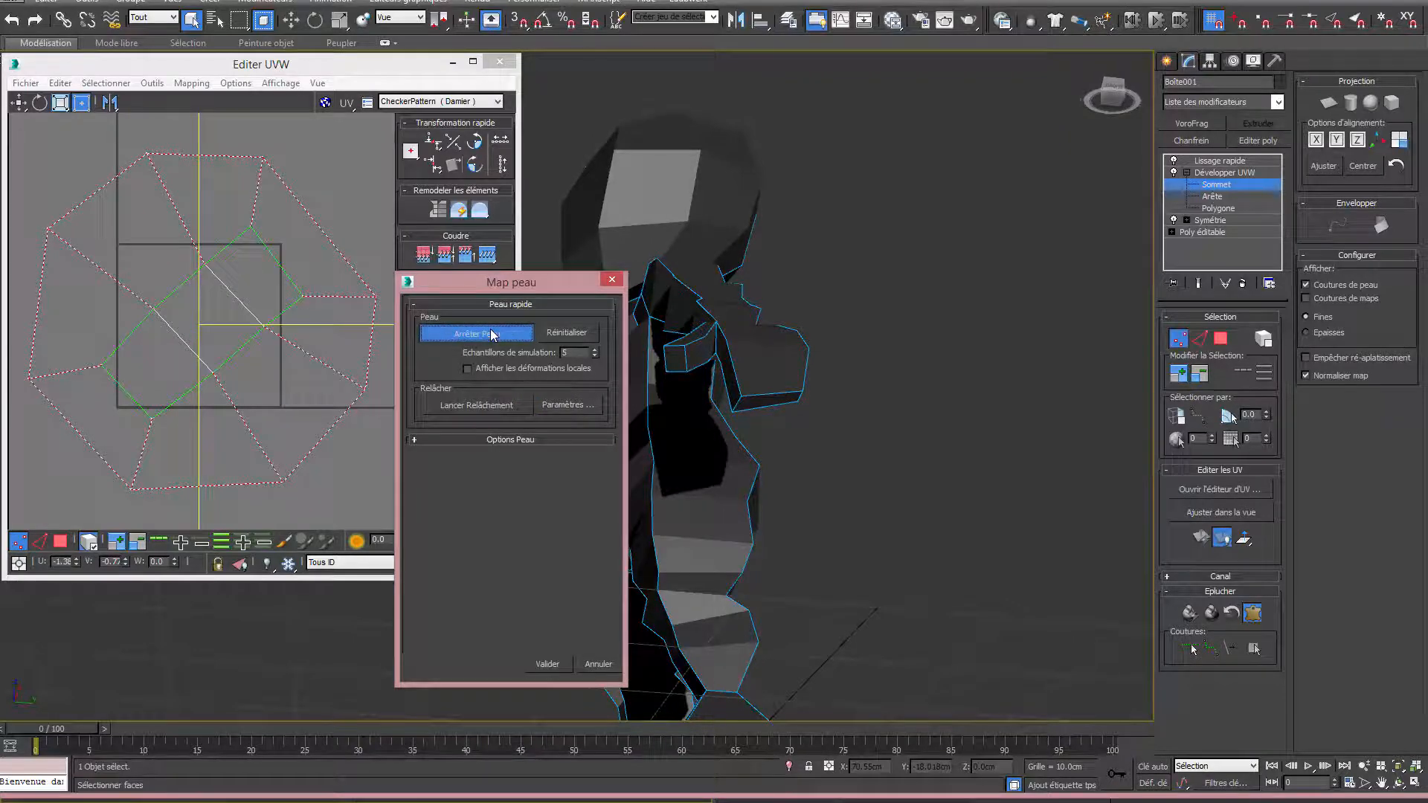
click(489, 407)
click(543, 664)
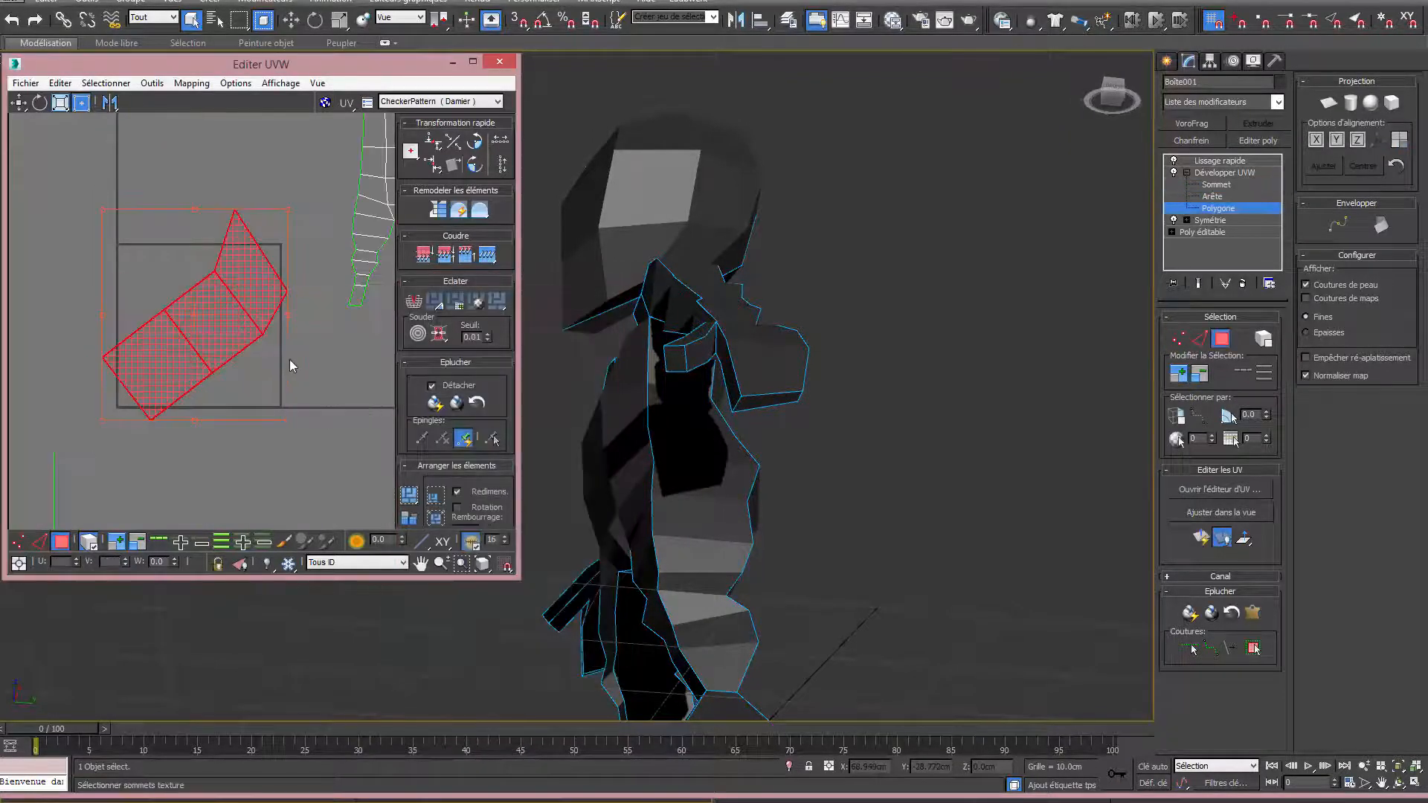
scroll(288, 359, down, 5)
drag(264, 354, 68, 385)
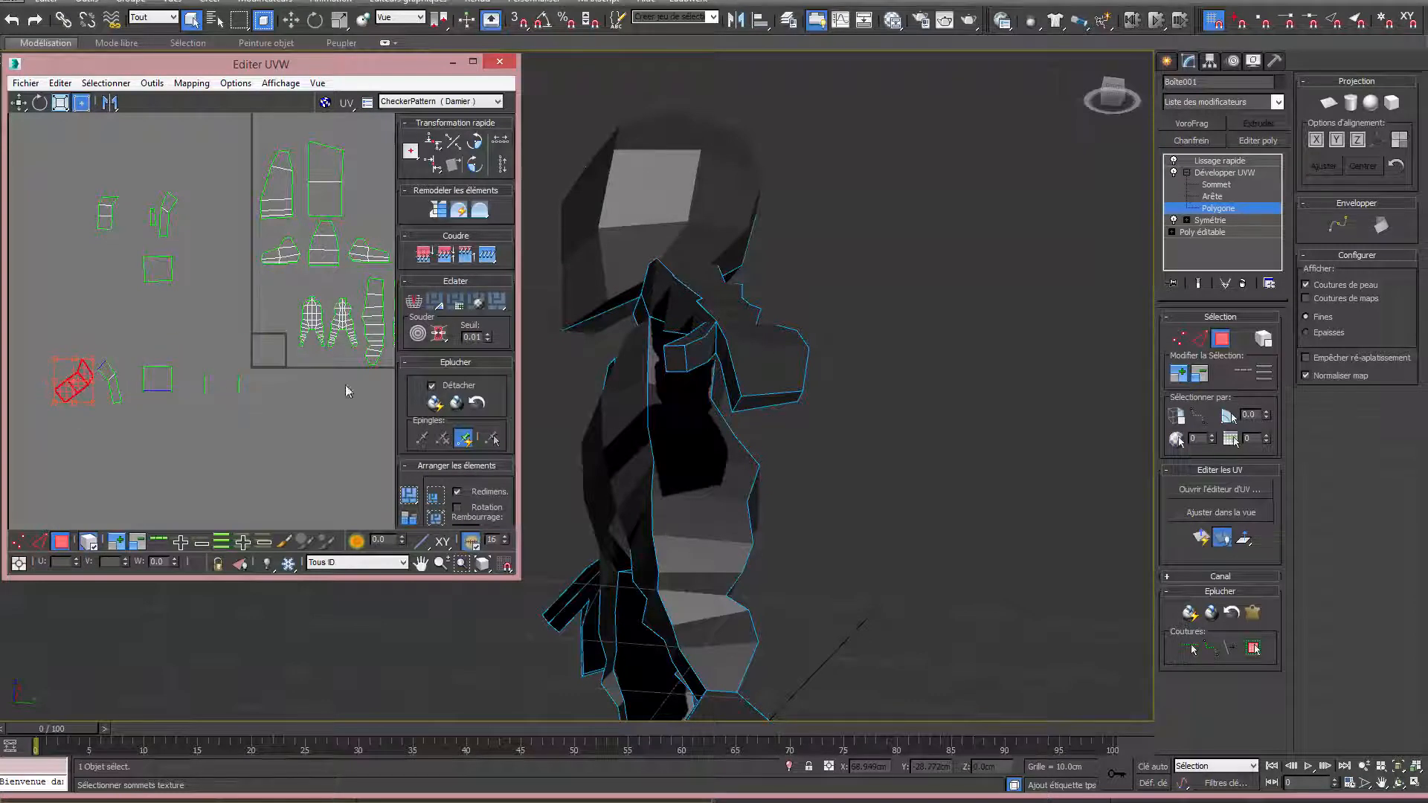
Select the end face of the second hand, unwrap it with a pelted and relaxed Pelt map, and move its shell below that hand's shells.
click(689, 364)
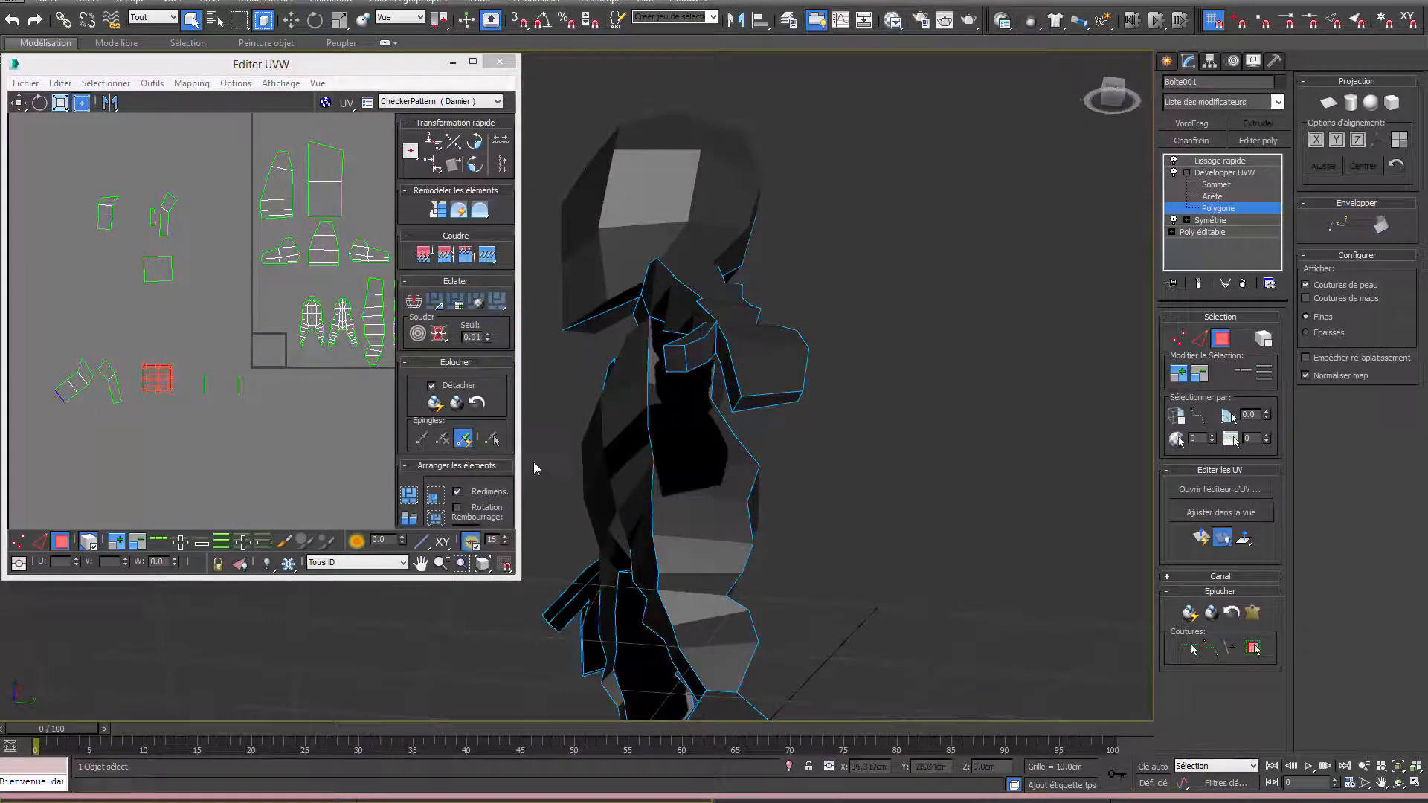
click(753, 400)
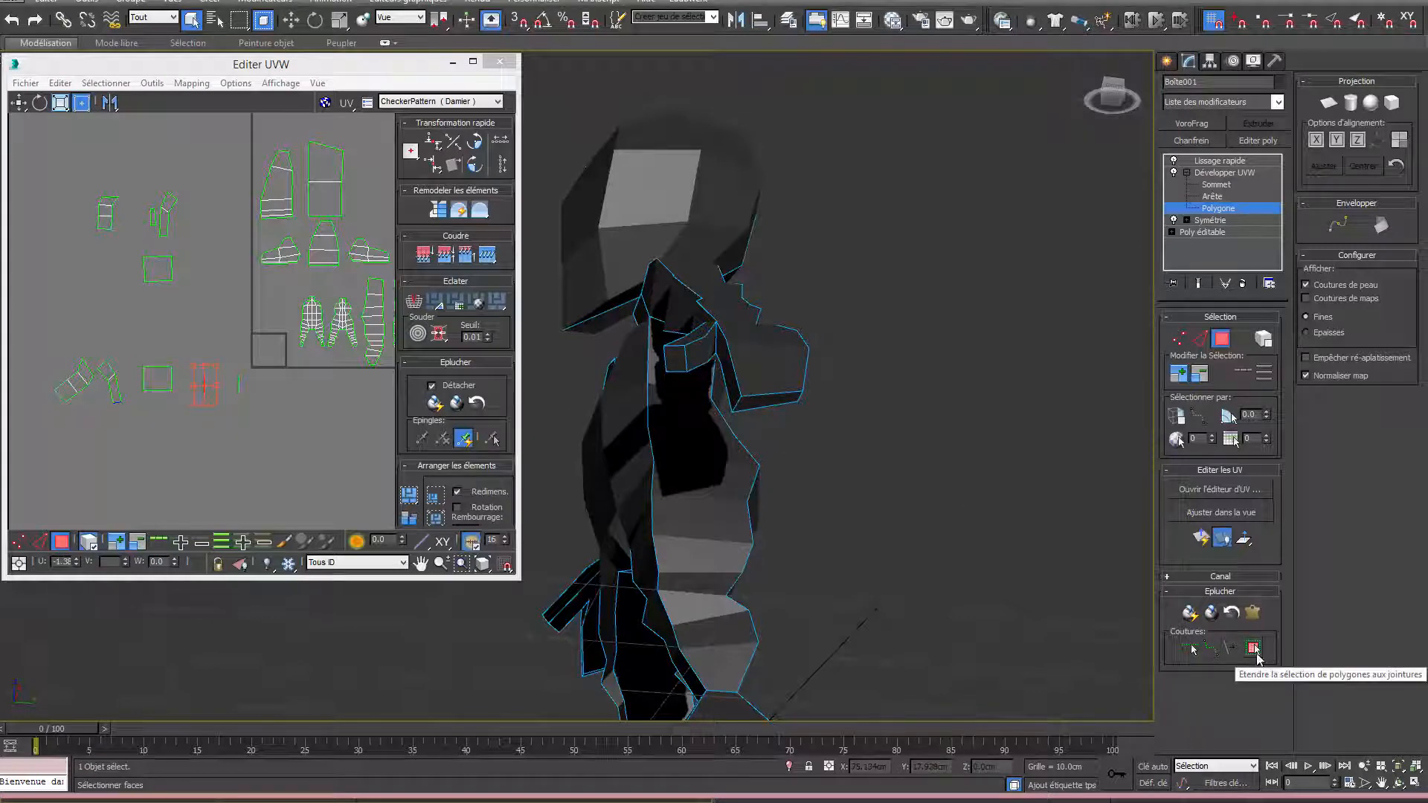
click(1254, 649)
alt+middle_drag(852, 572, 876, 497)
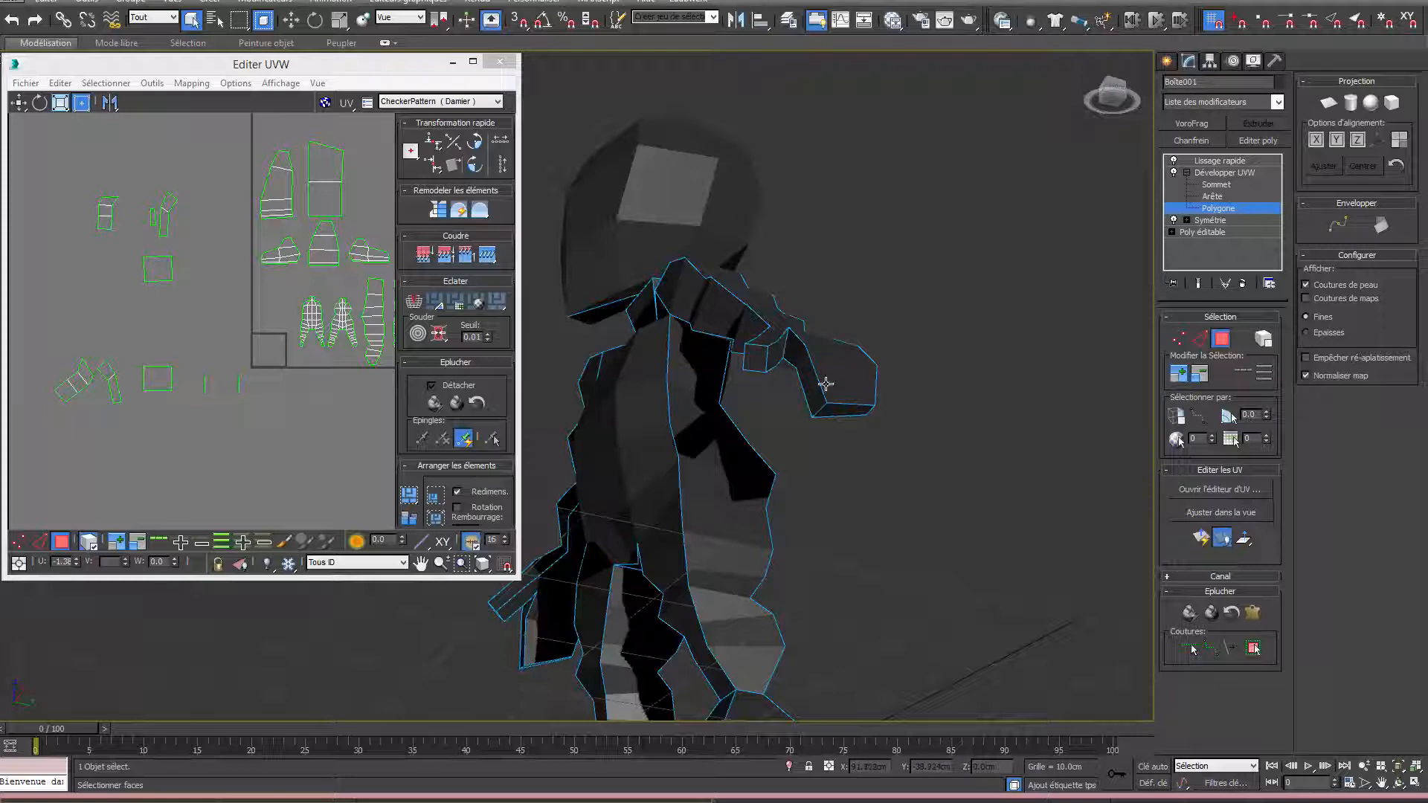
click(830, 411)
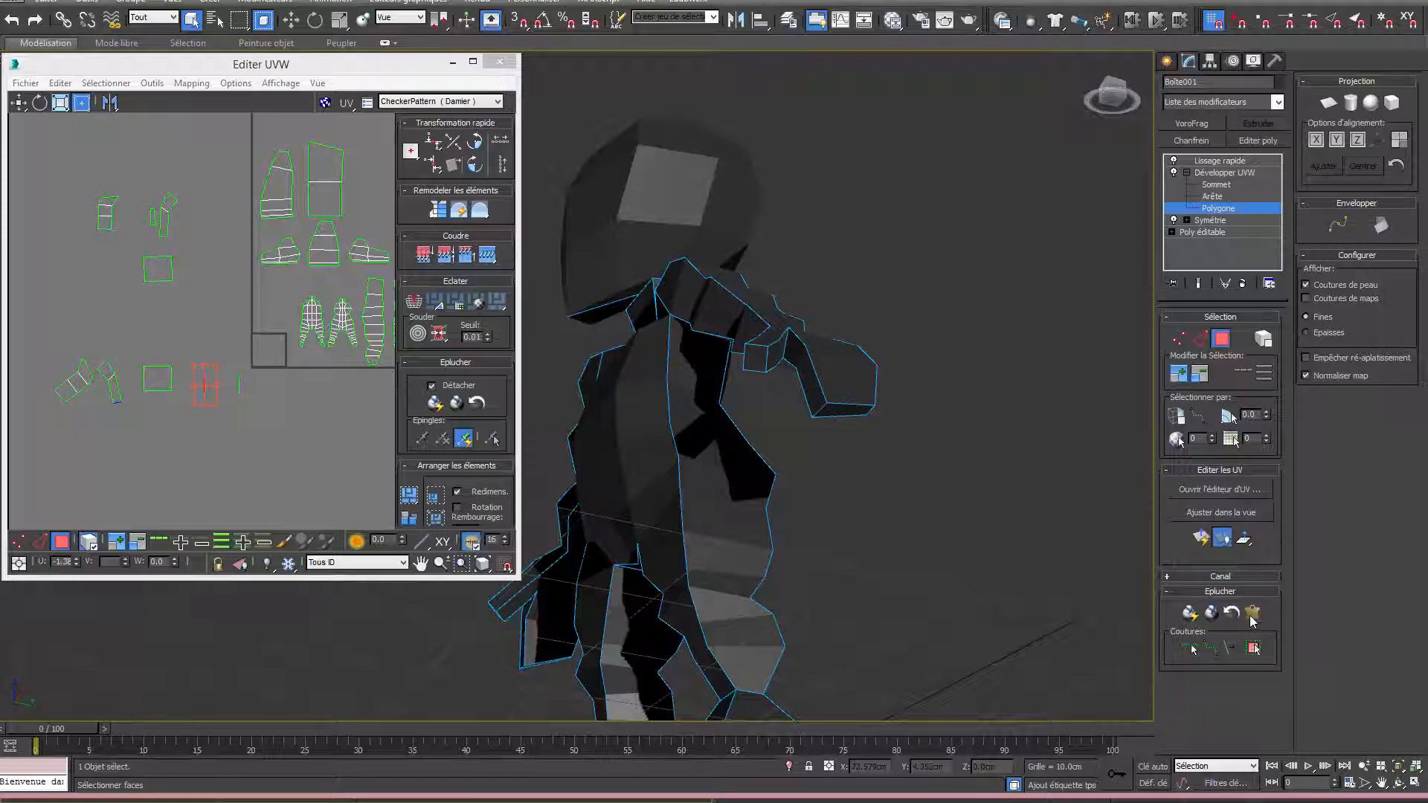
click(1253, 614)
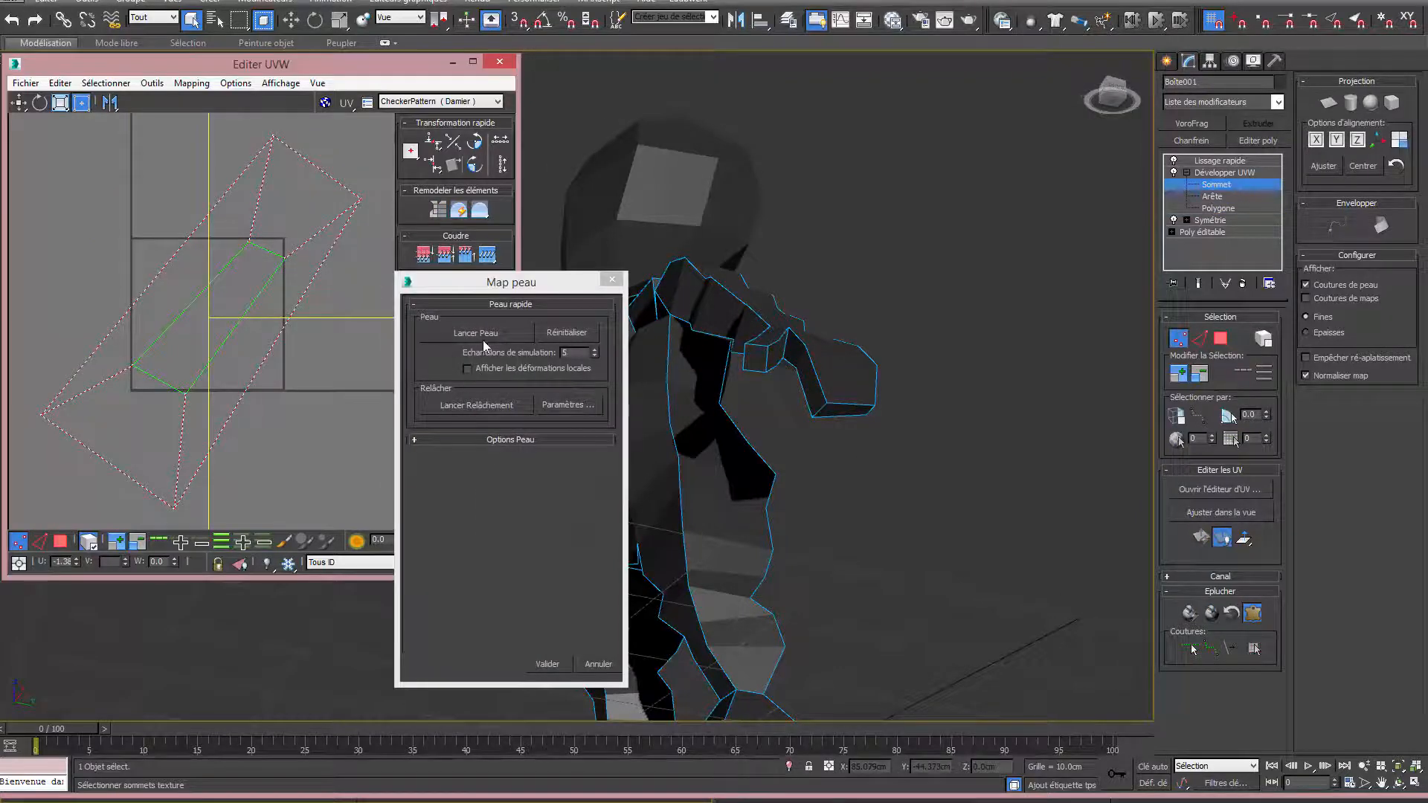
click(484, 337)
click(468, 406)
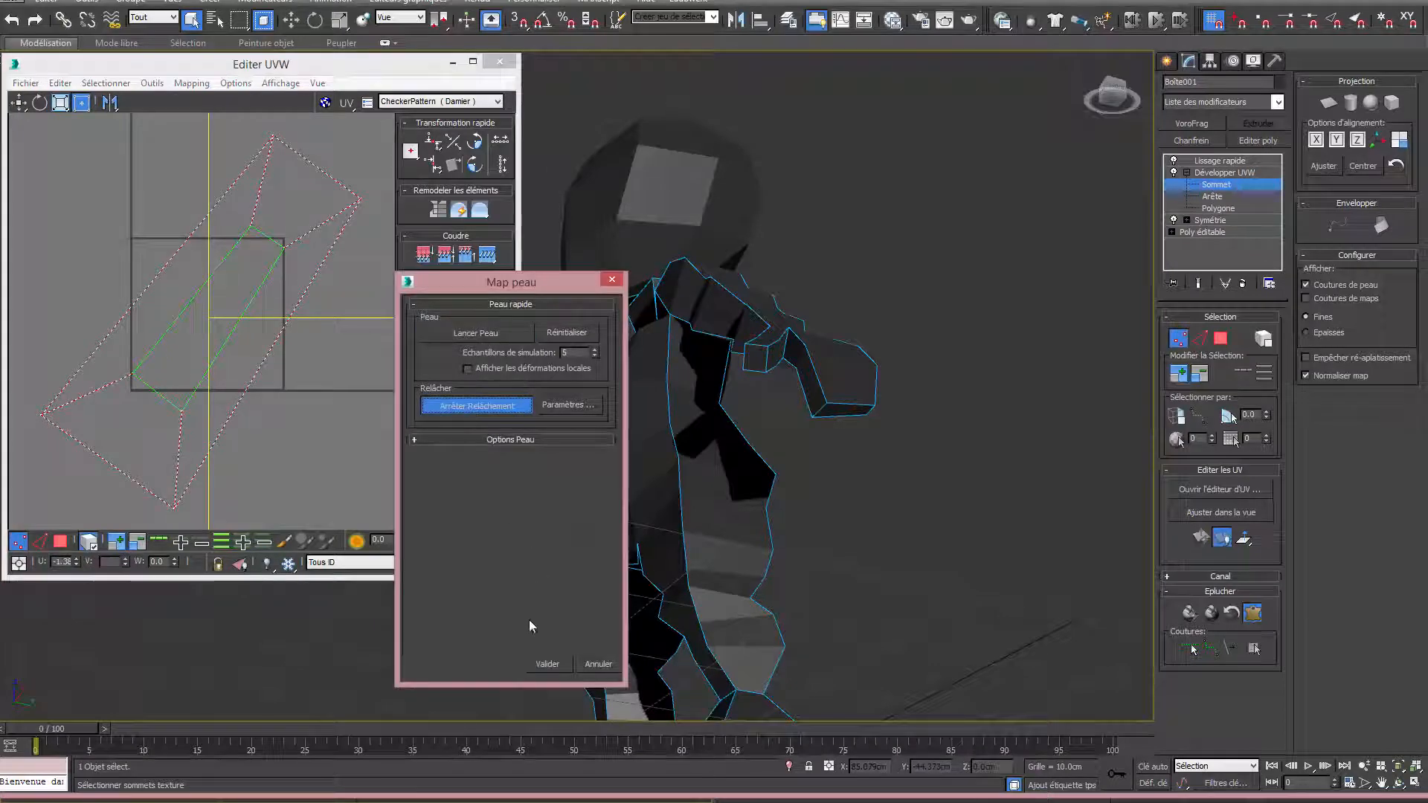
click(545, 663)
scroll(186, 362, down, 5)
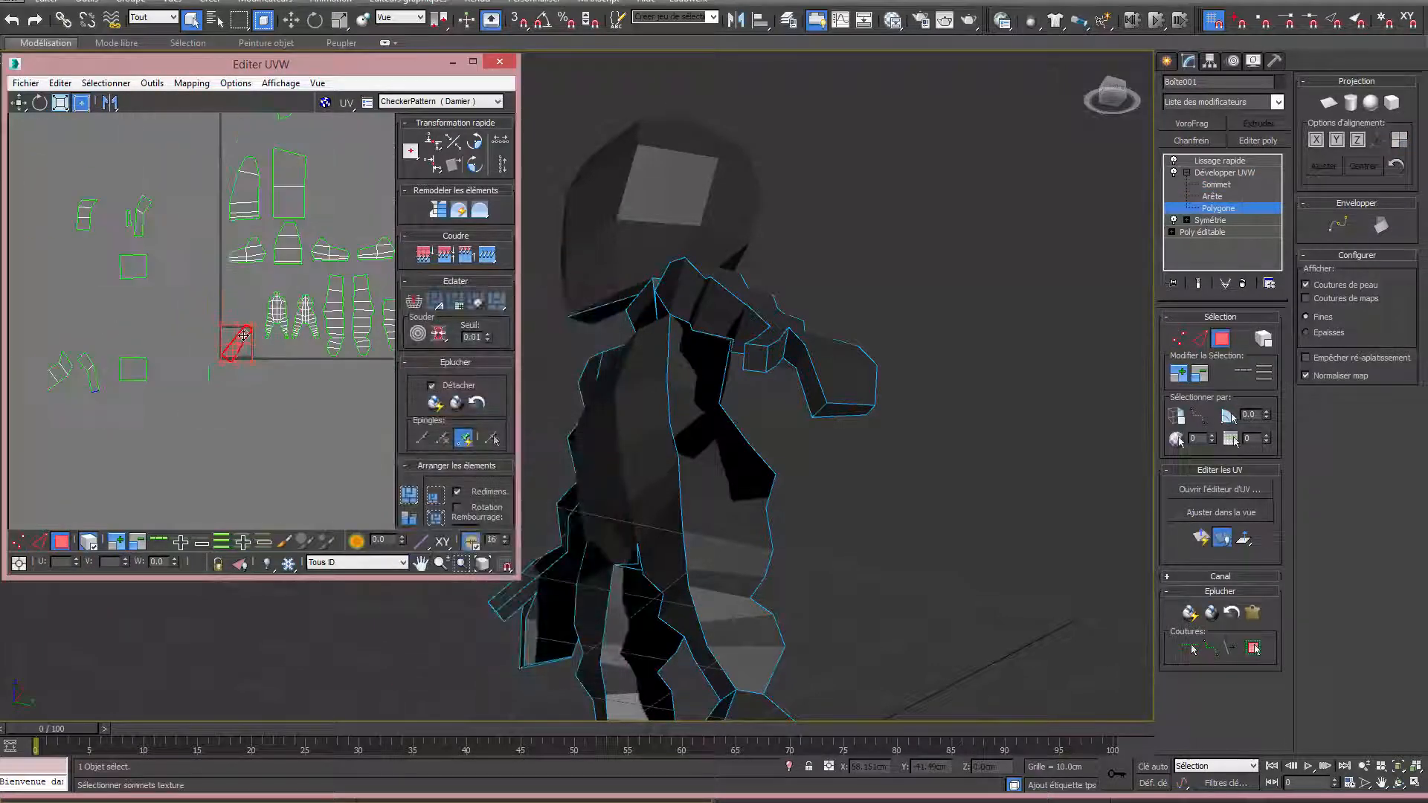
drag(186, 362, 119, 398)
Select the whole head and unwrap it with a pelted and relaxed Pelt map.
drag(224, 415, 227, 412)
middle_drag(854, 435, 922, 284)
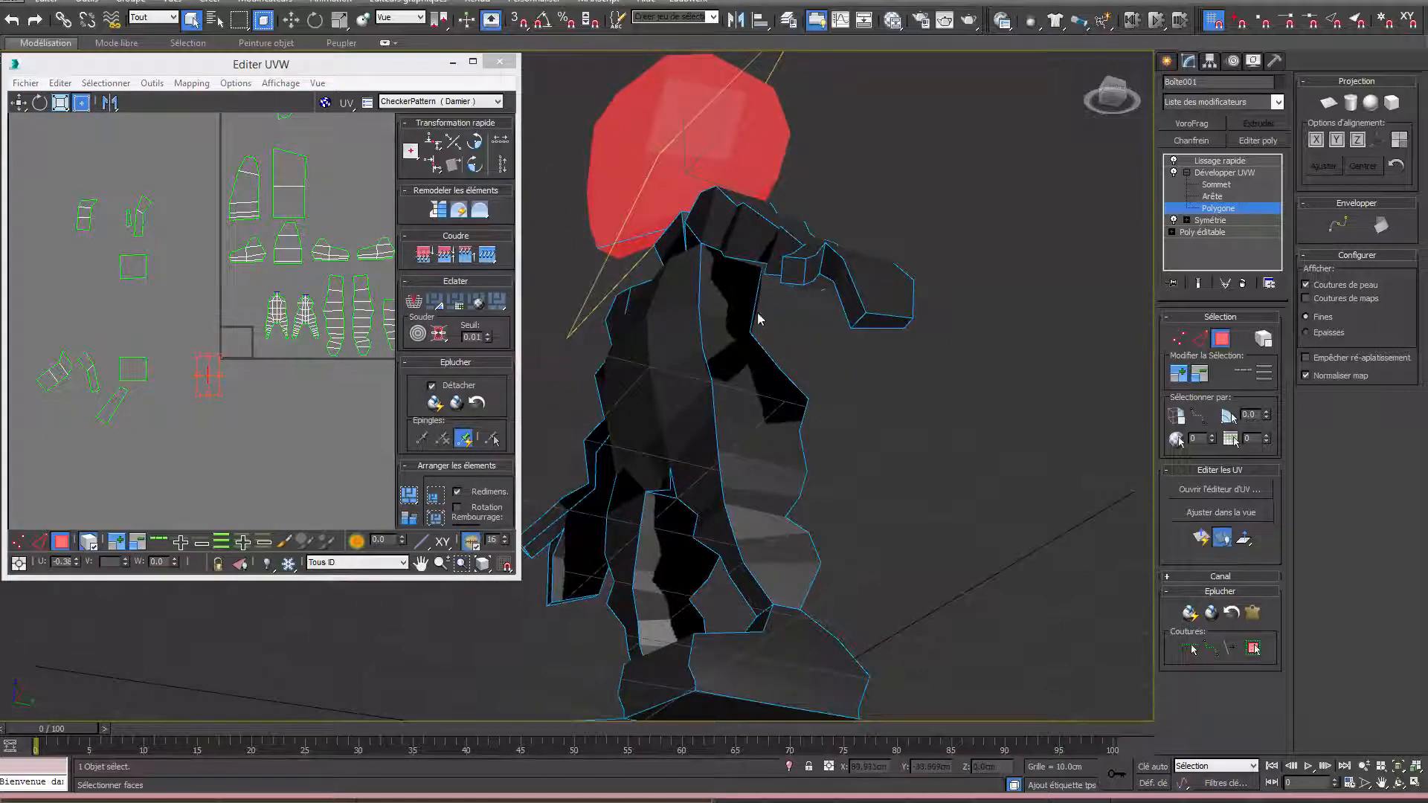
alt+middle_drag(781, 233, 885, 312)
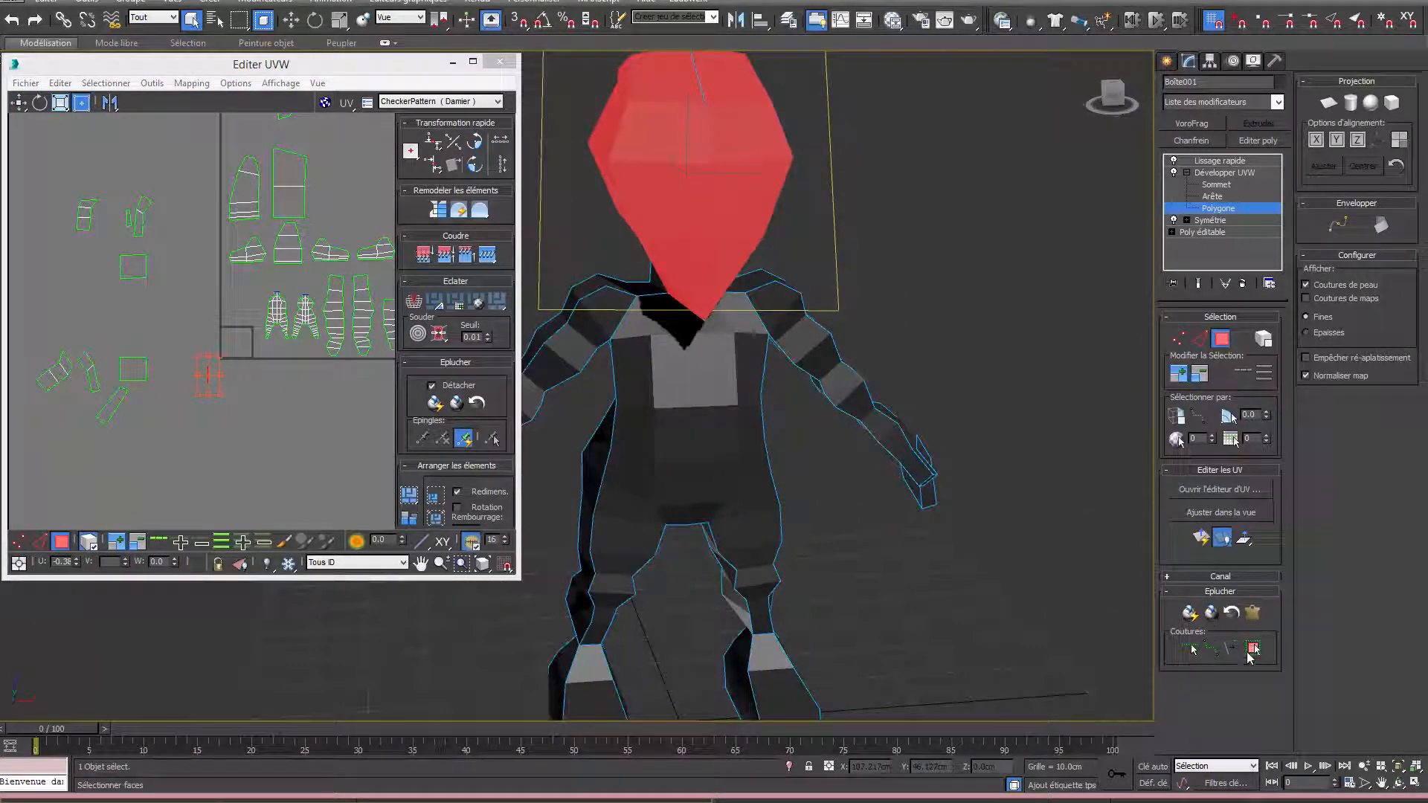
click(1255, 613)
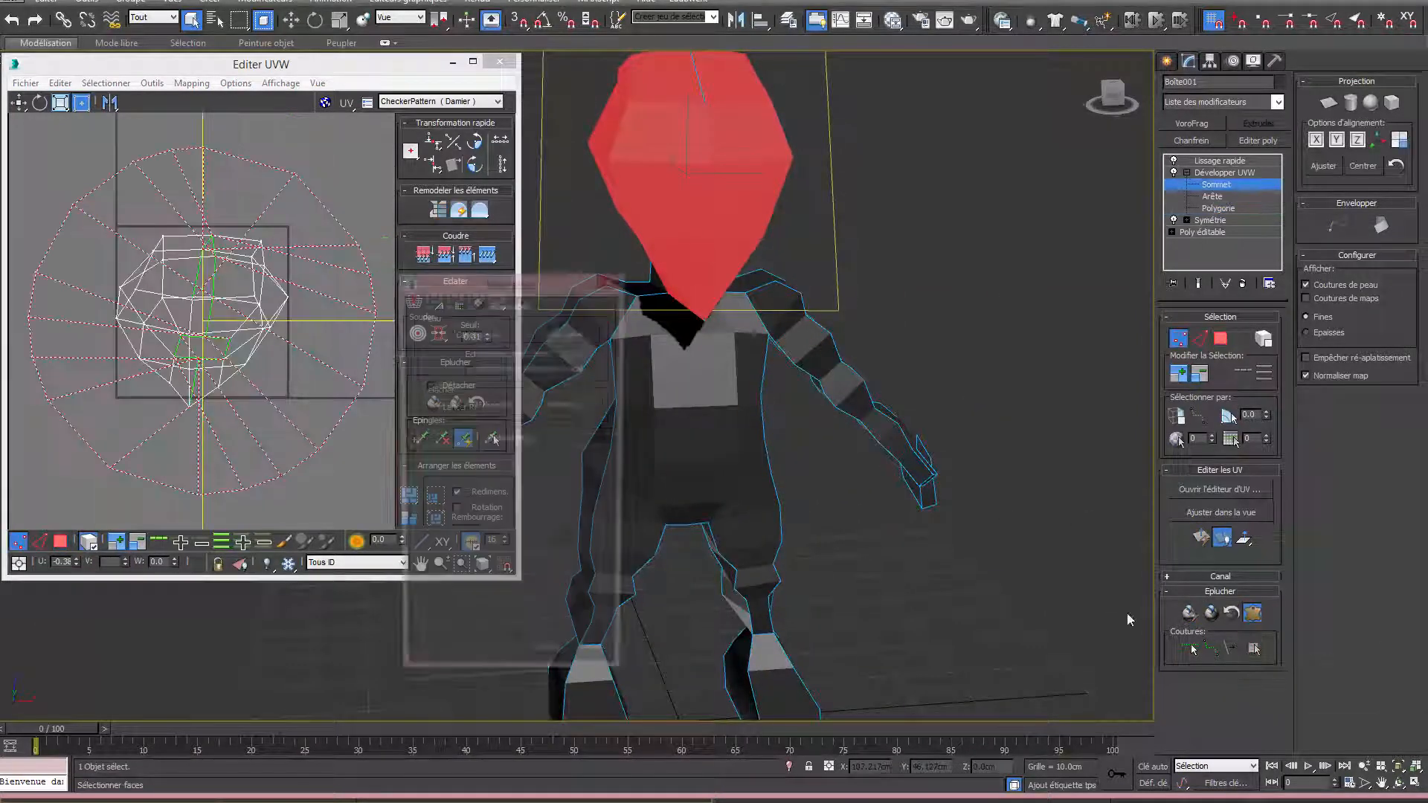
click(484, 334)
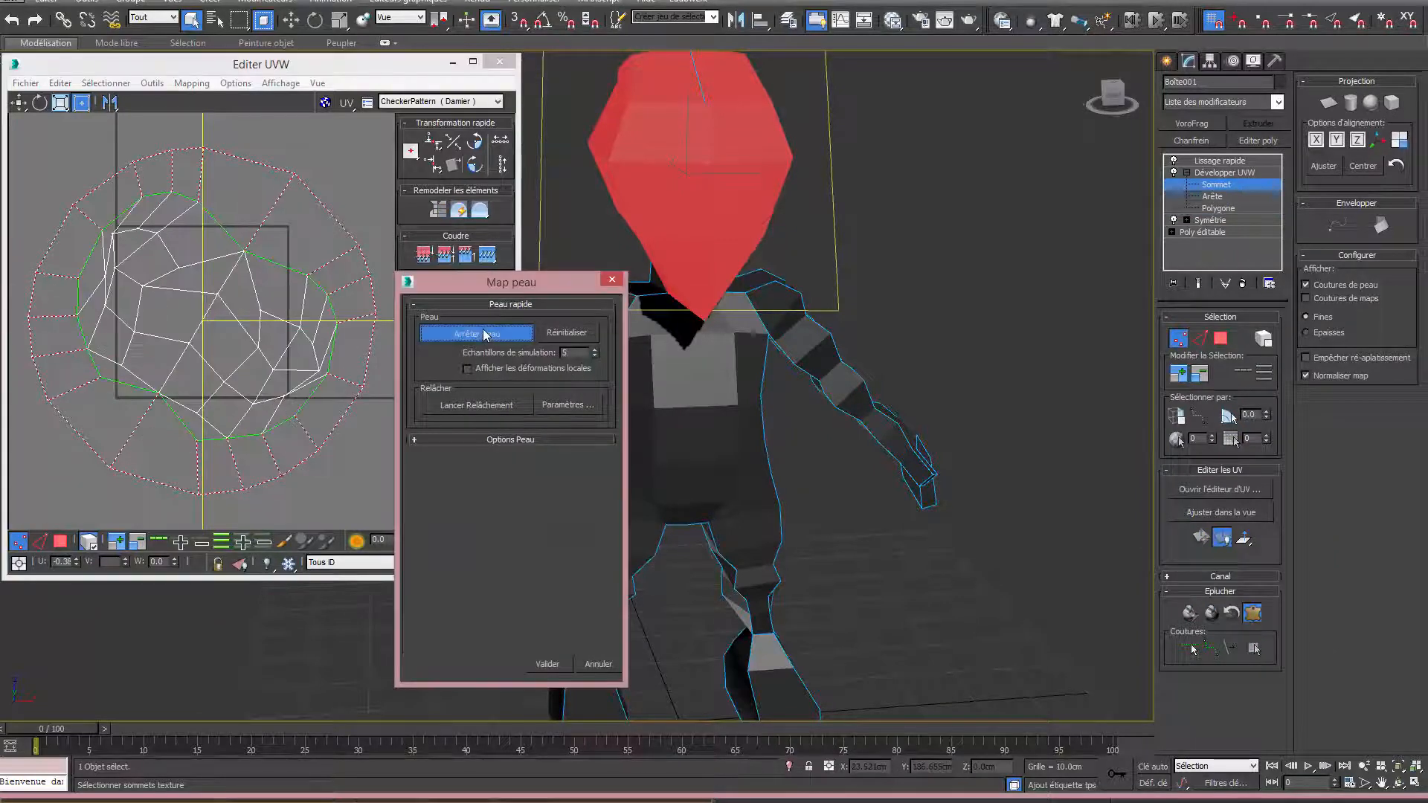
click(485, 334)
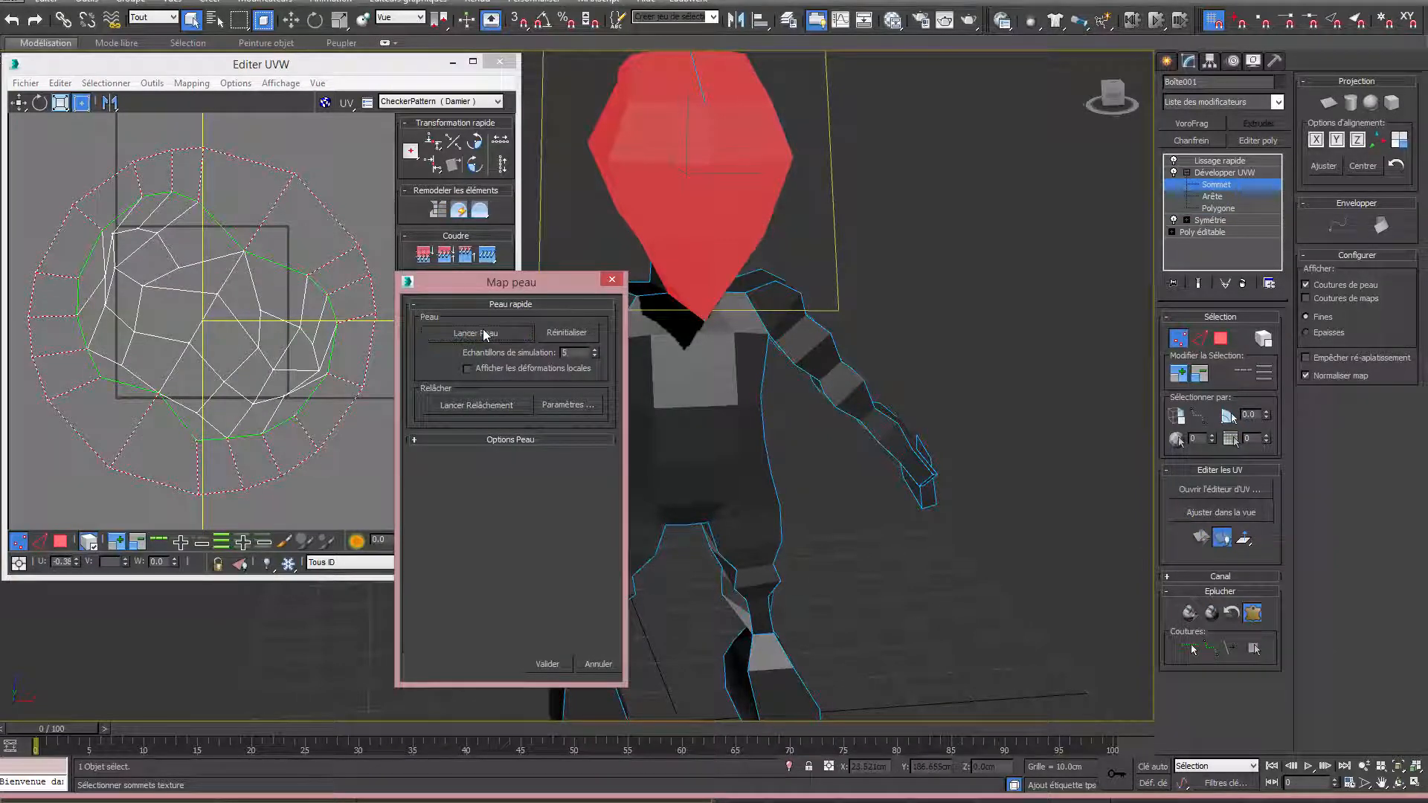
click(467, 403)
click(469, 405)
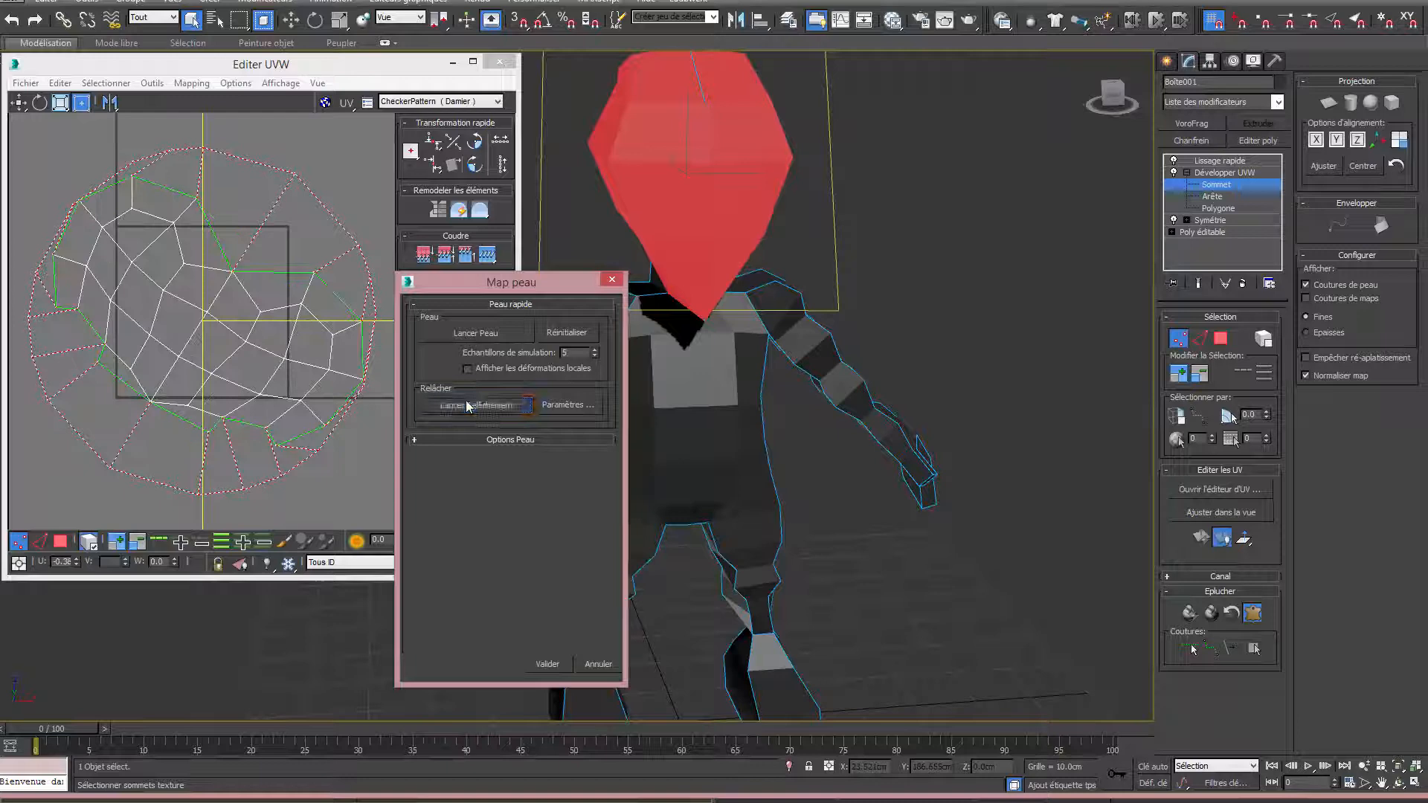
click(547, 663)
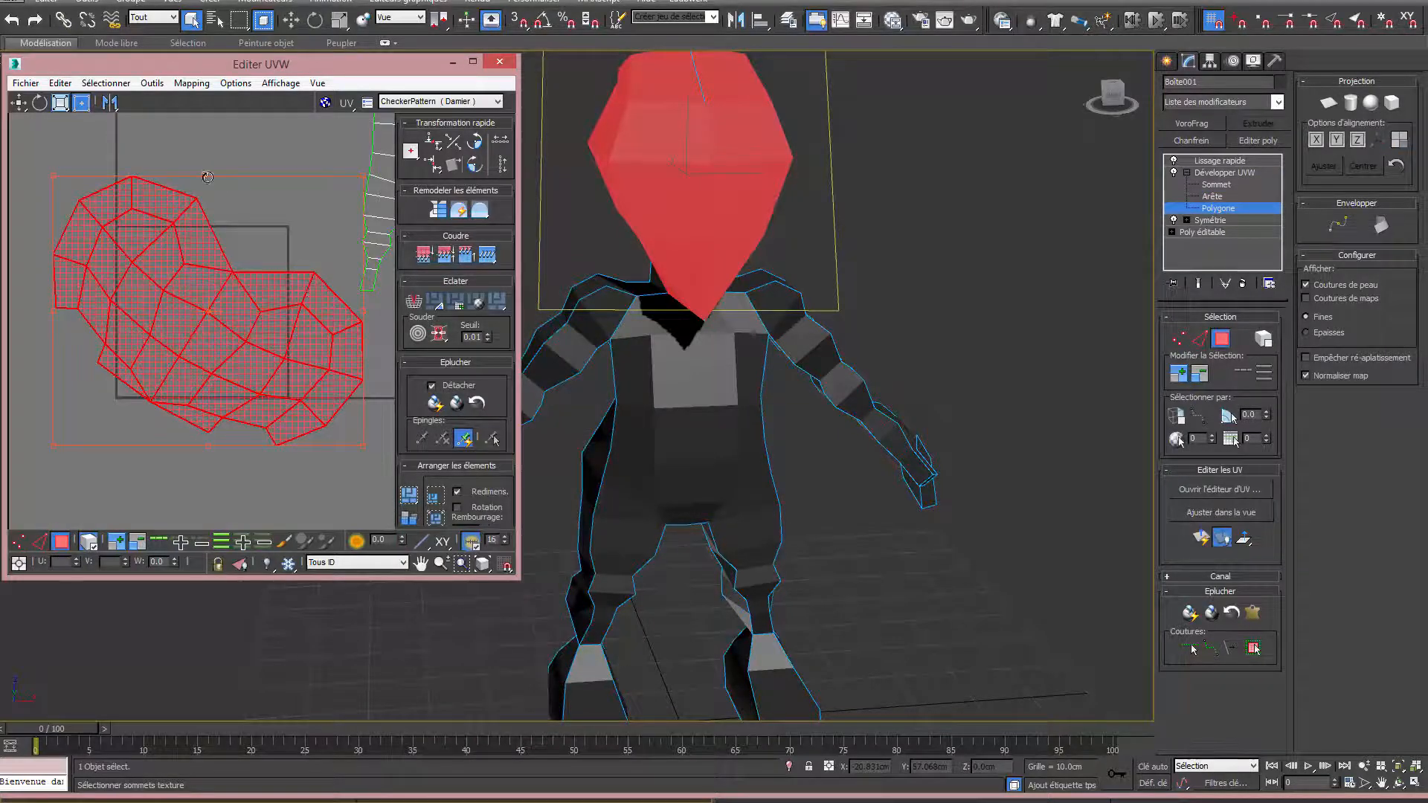
Rotate the new head shell until it lies horizontally.
drag(207, 177, 59, 75)
scroll(257, 416, down, 5)
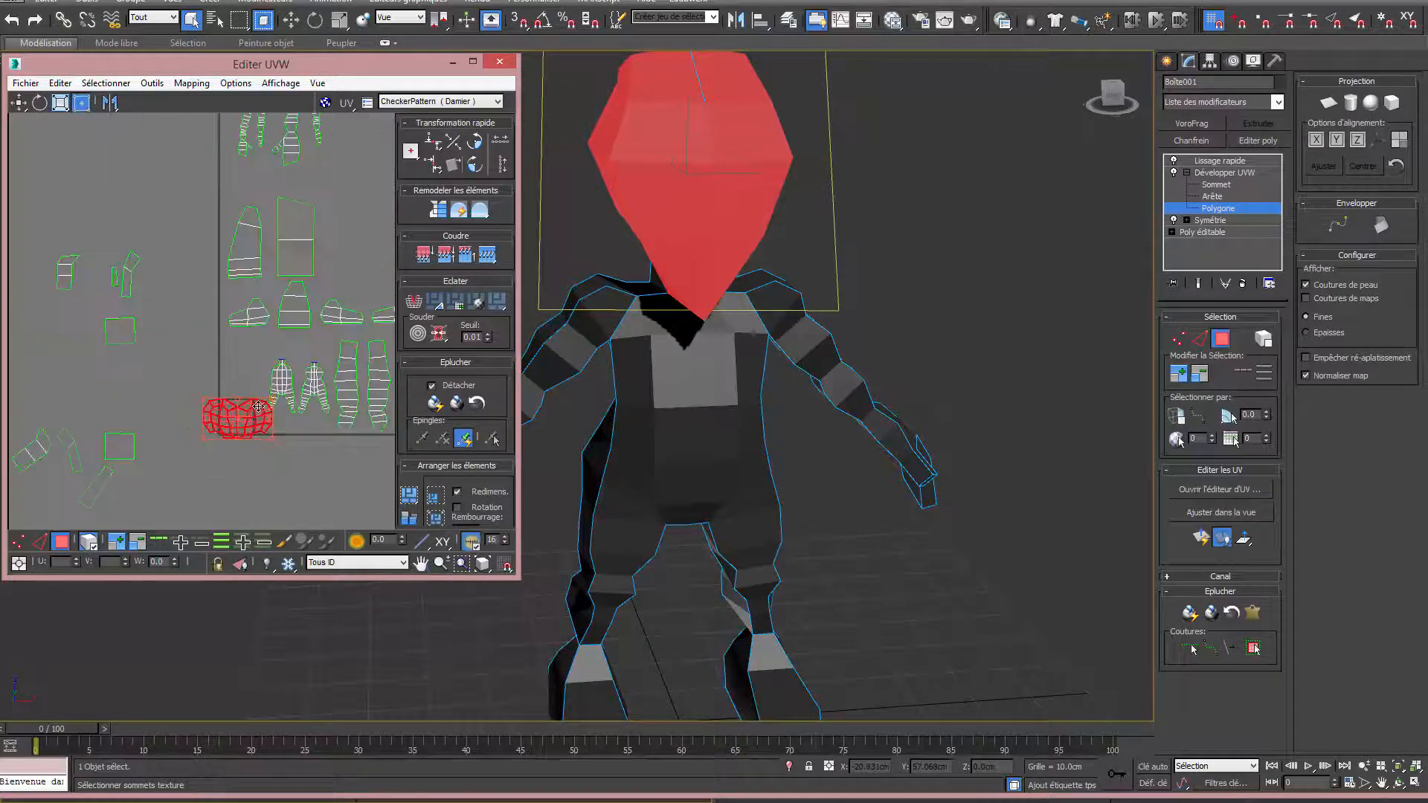
scroll(259, 406, down, 2)
scroll(104, 328, down, 2)
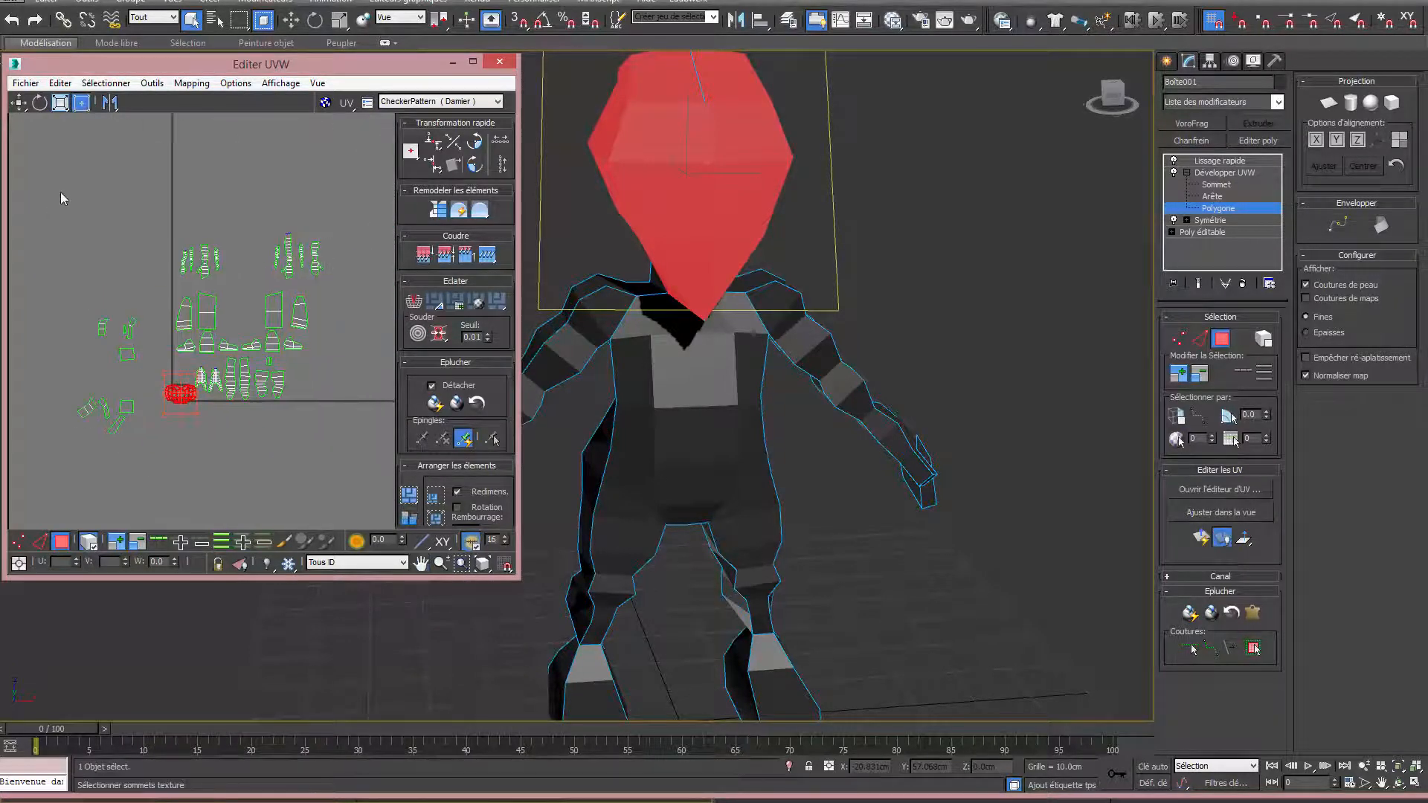
Select all the UV shells, rescale them to matching proportions and pack them into the UV area.
key(ctrl+a)
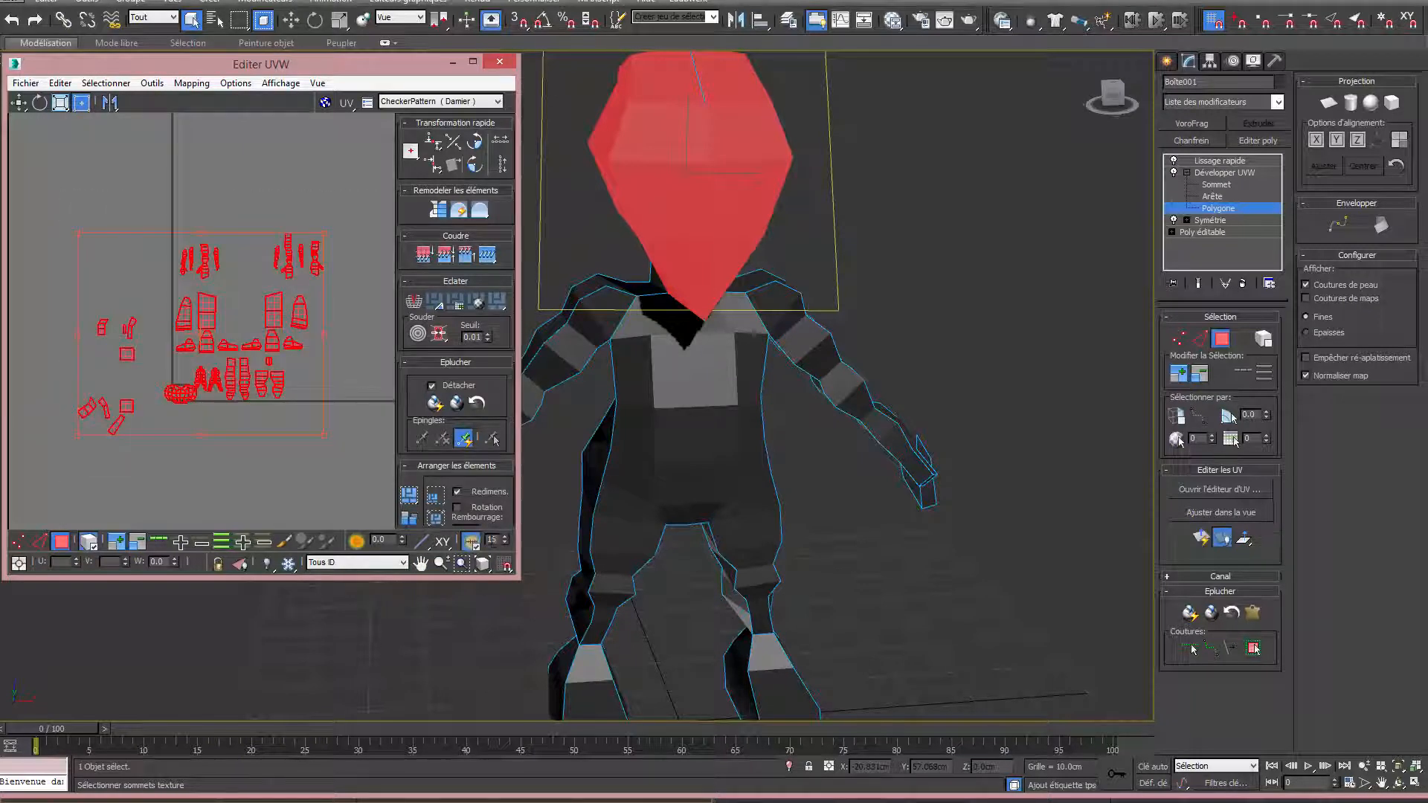
click(408, 518)
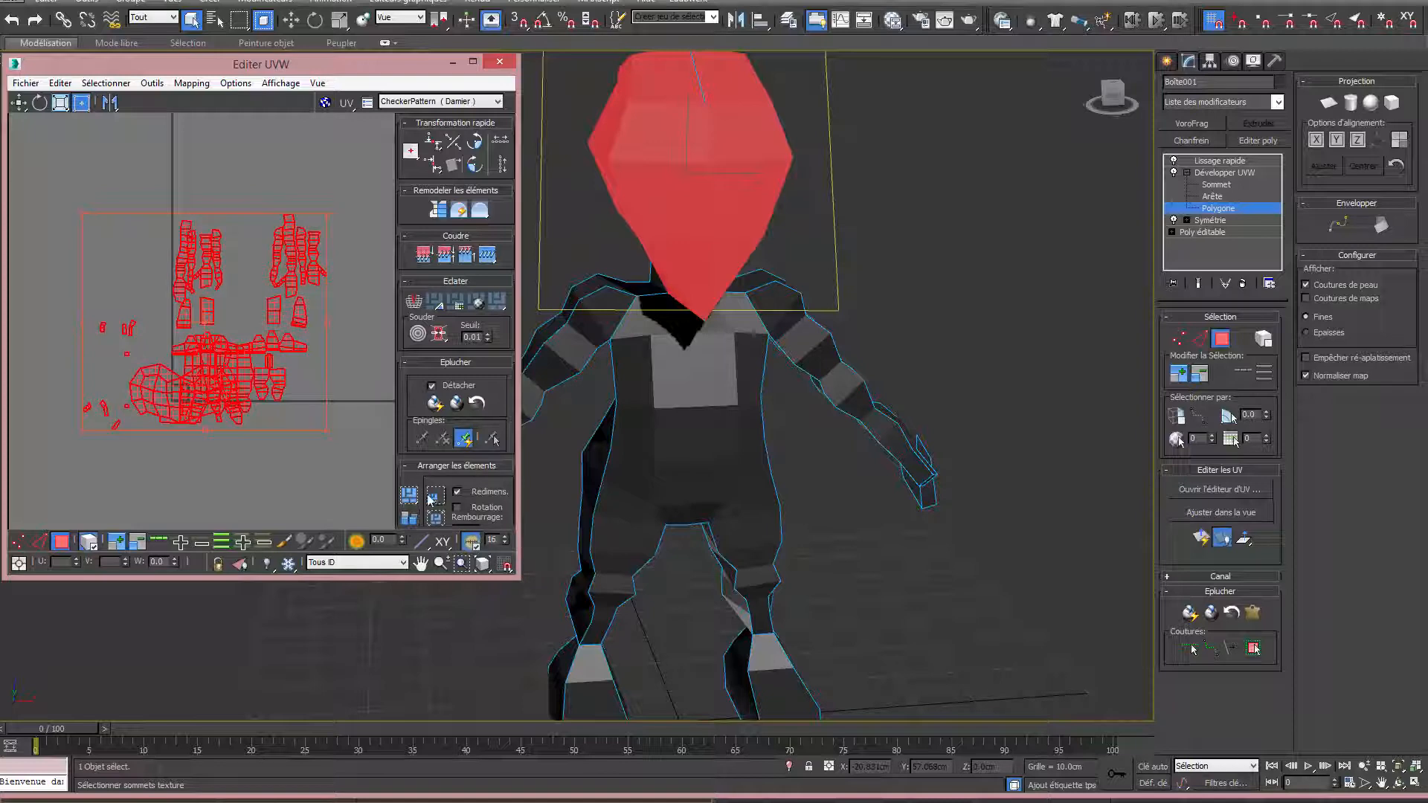
click(430, 499)
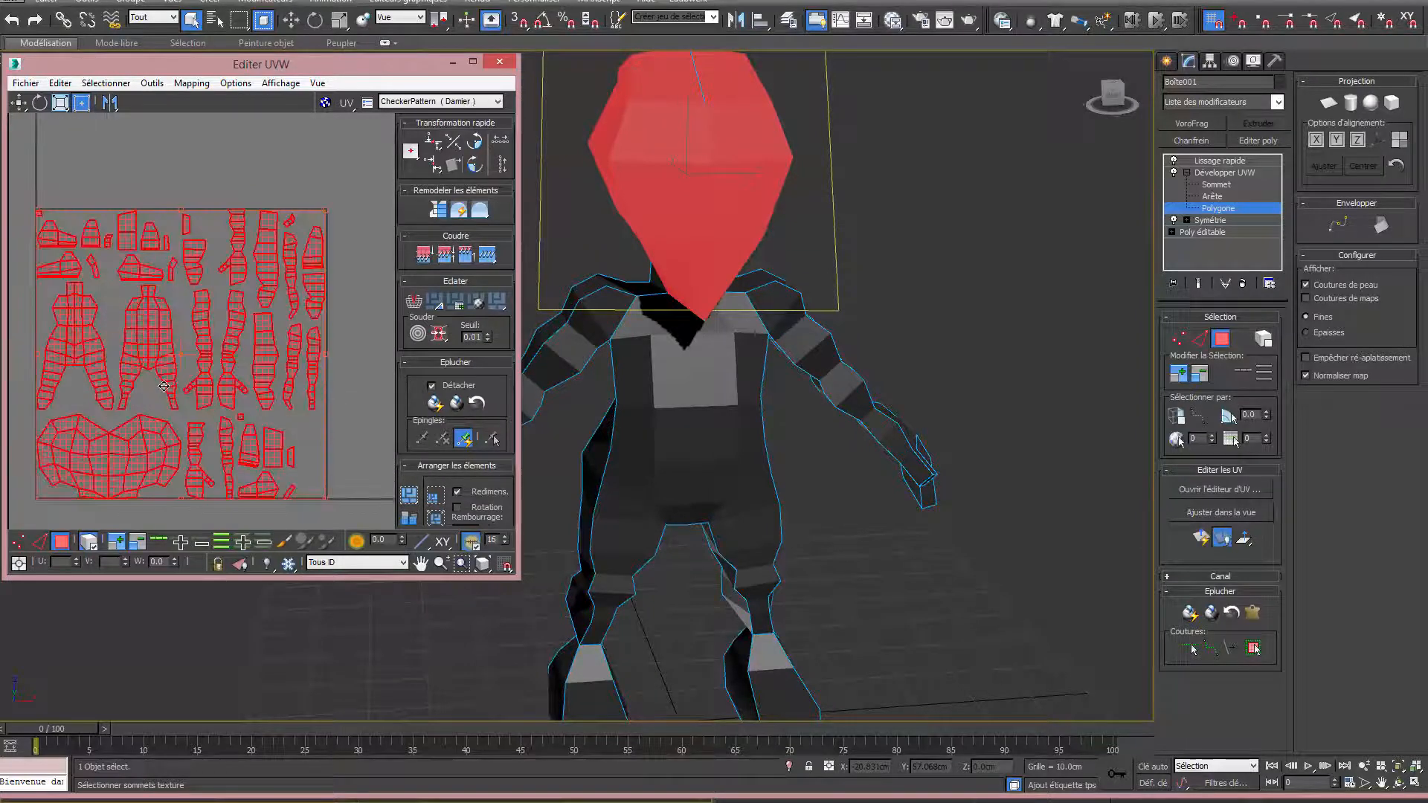
click(344, 343)
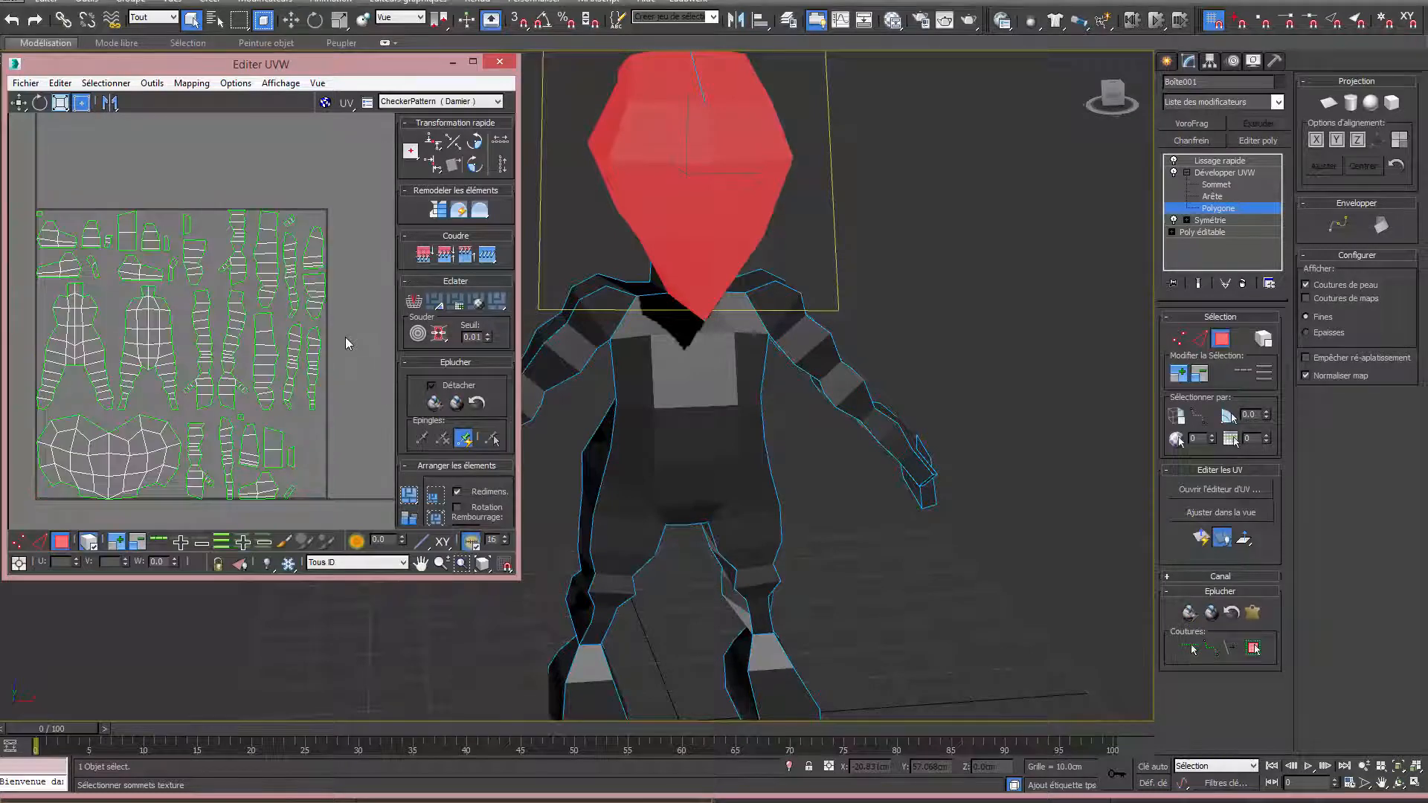
Leave polygon selection and display the CheckerPattern (Damier) texture on the character.
scroll(345, 337, up, 8)
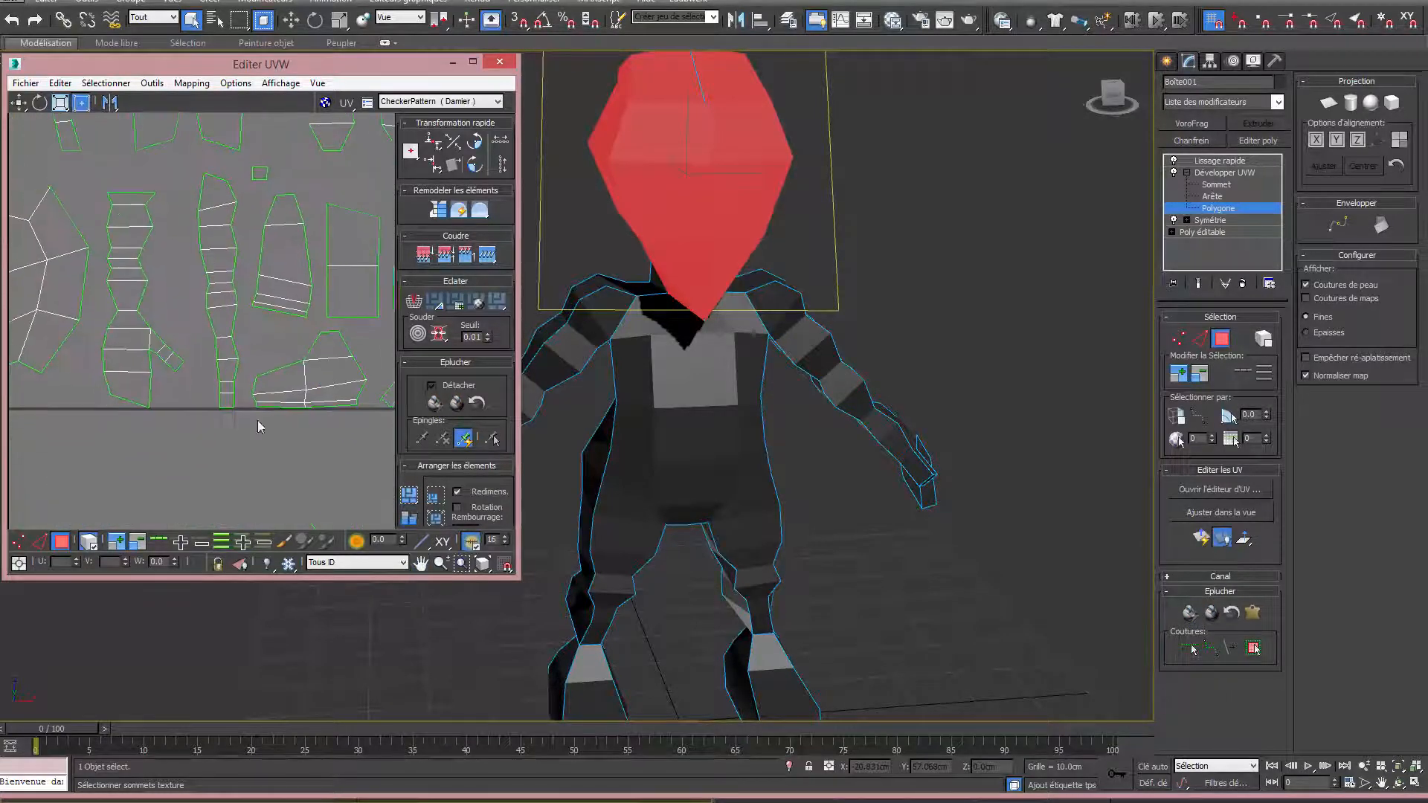
scroll(258, 425, up, 8)
scroll(255, 383, down, 11)
middle_drag(274, 372, 275, 446)
scroll(287, 369, down, 2)
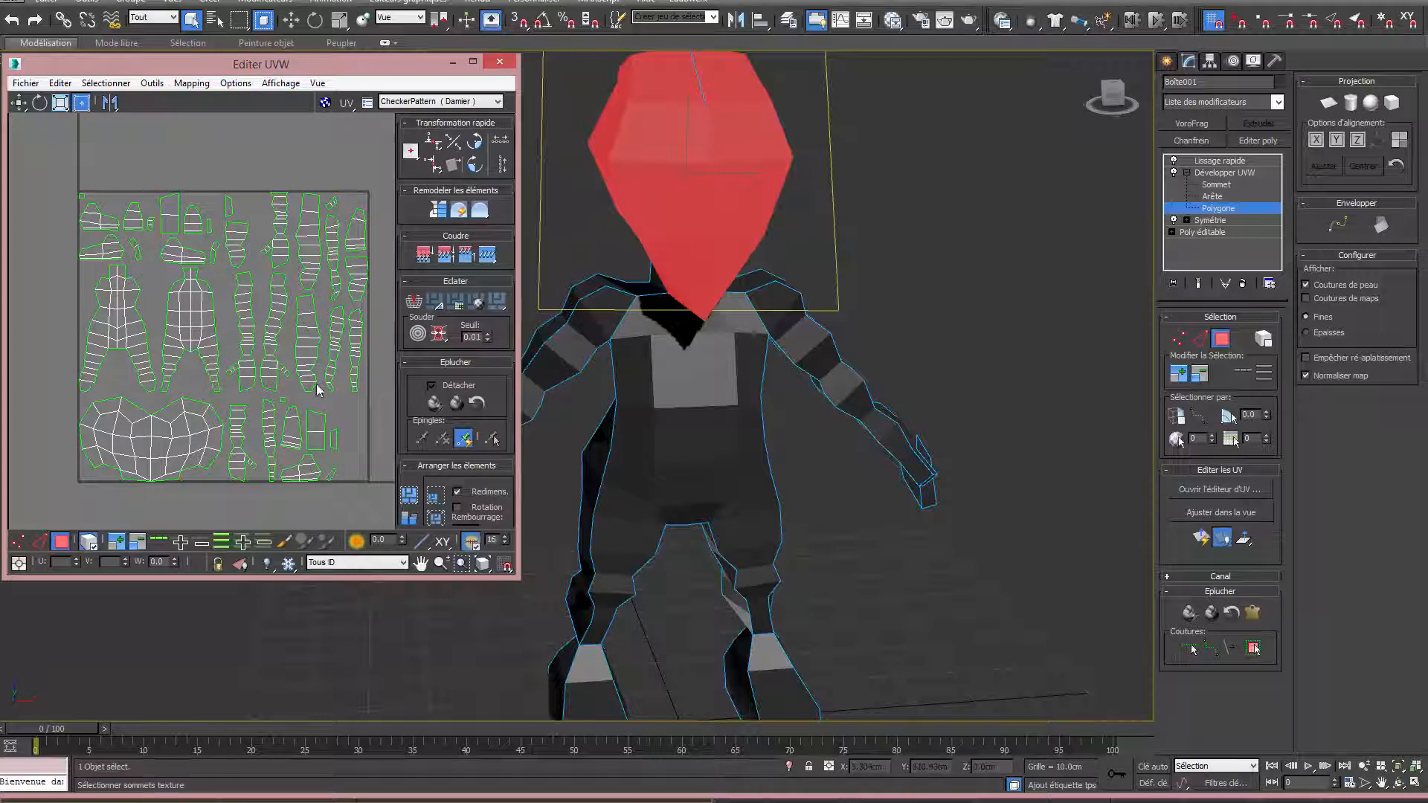
click(493, 640)
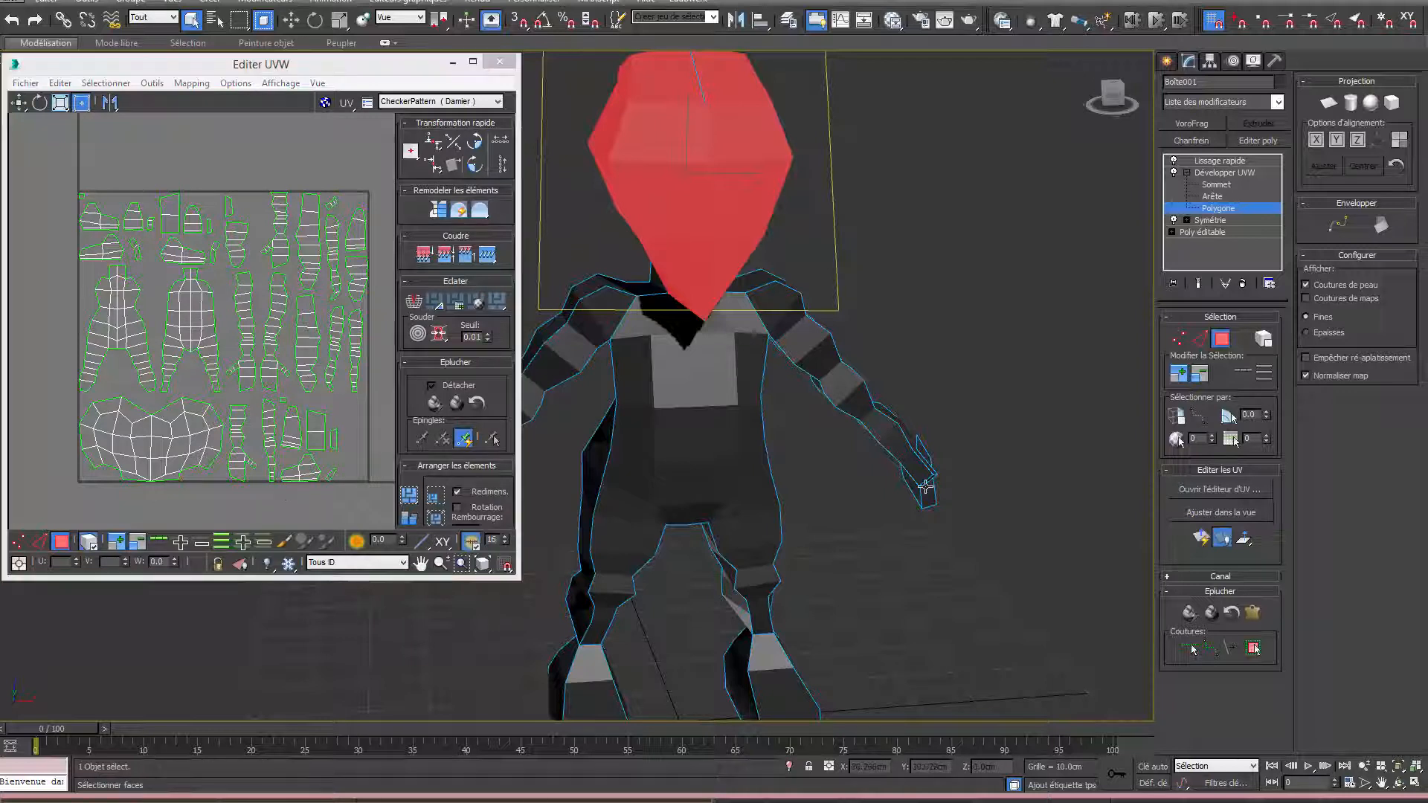
click(1217, 211)
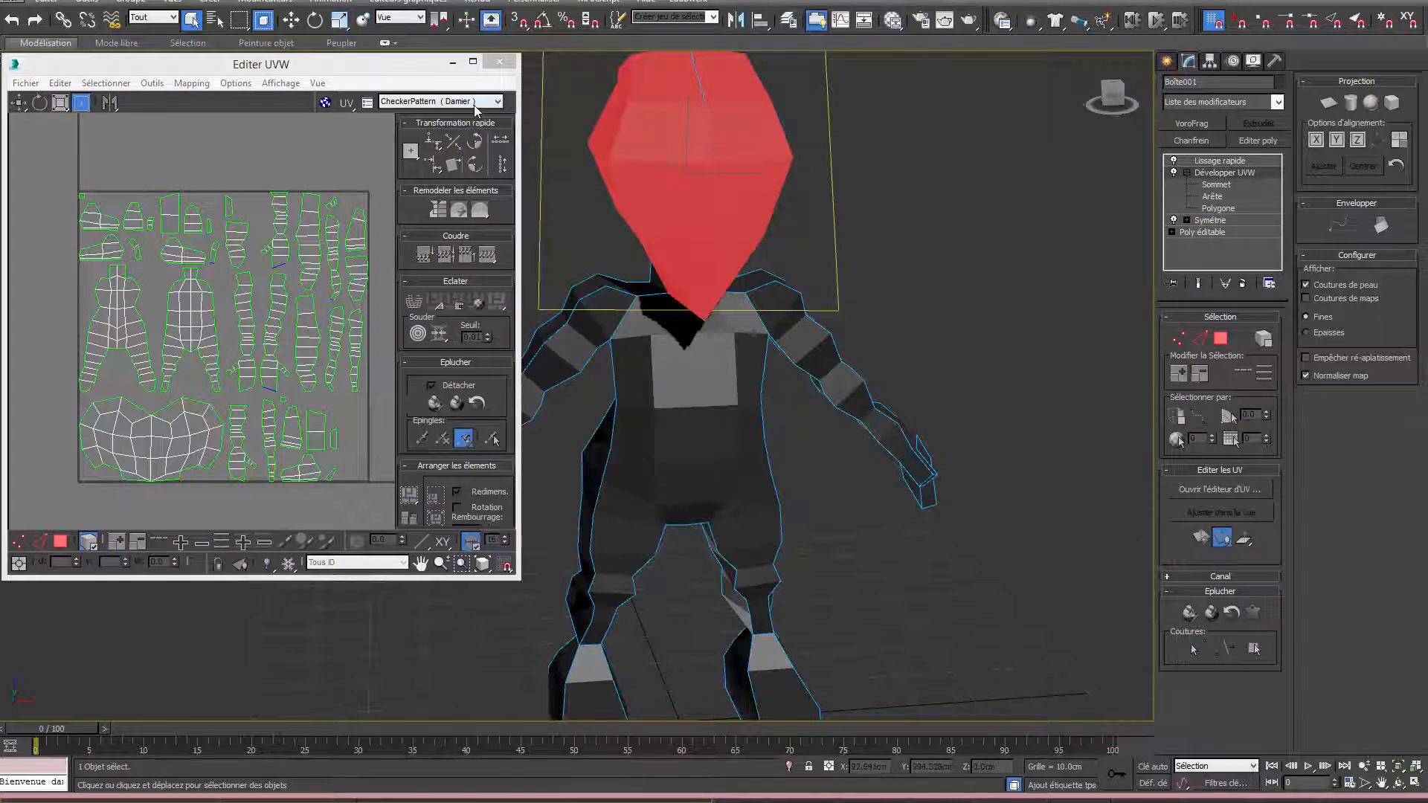
alt+middle_drag(861, 284, 890, 291)
click(452, 108)
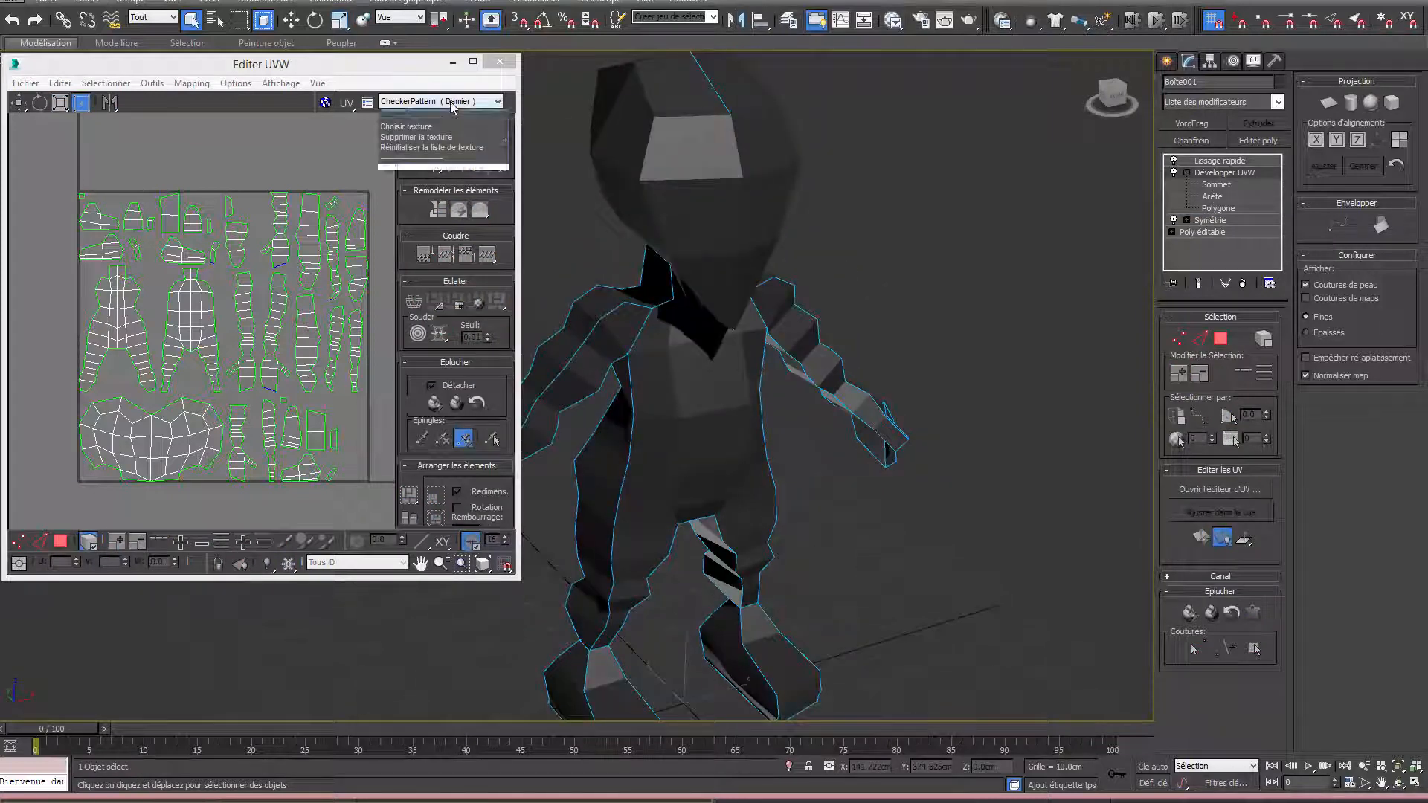
click(470, 153)
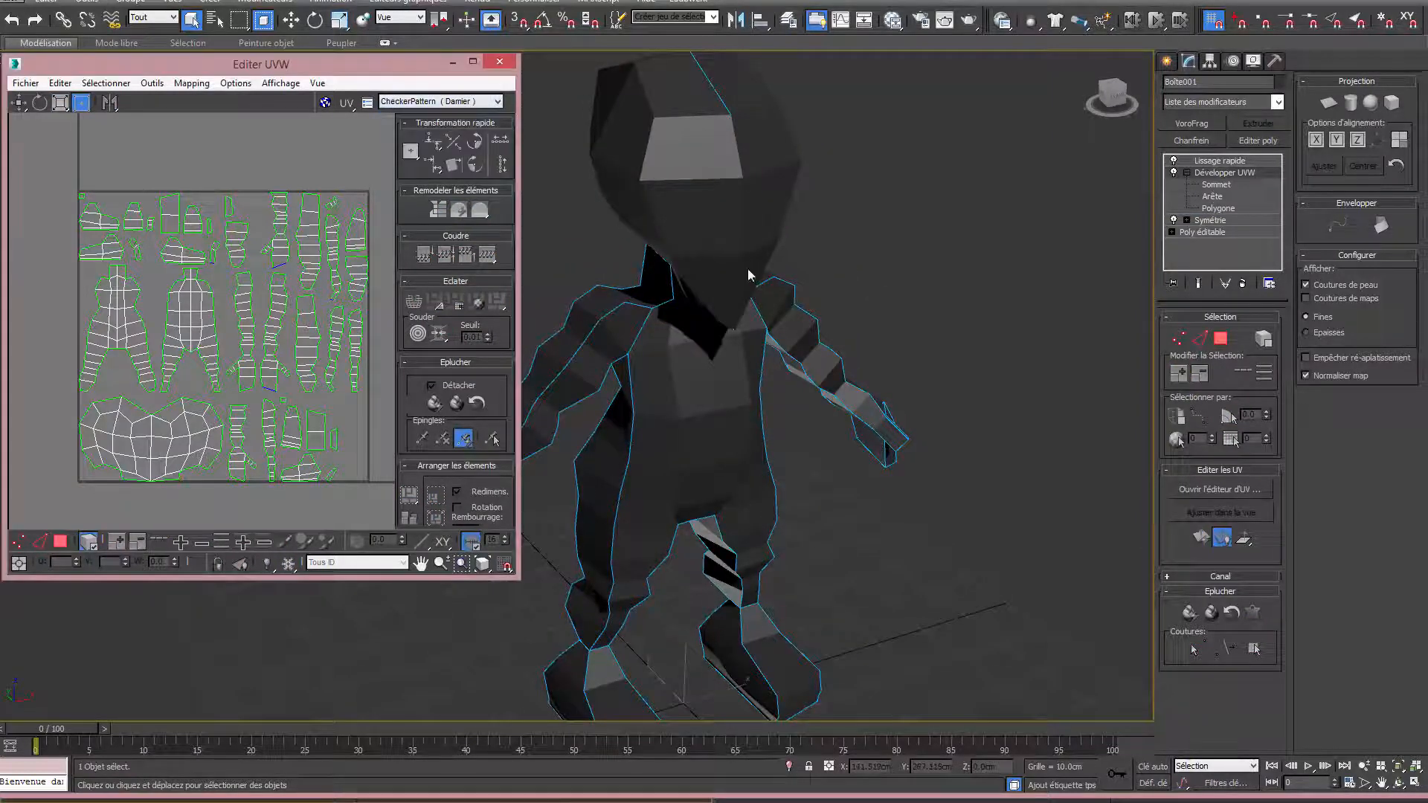
alt+middle_drag(774, 287, 696, 256)
Inspect the packed layout up close for small separate pieces among the shells.
click(156, 256)
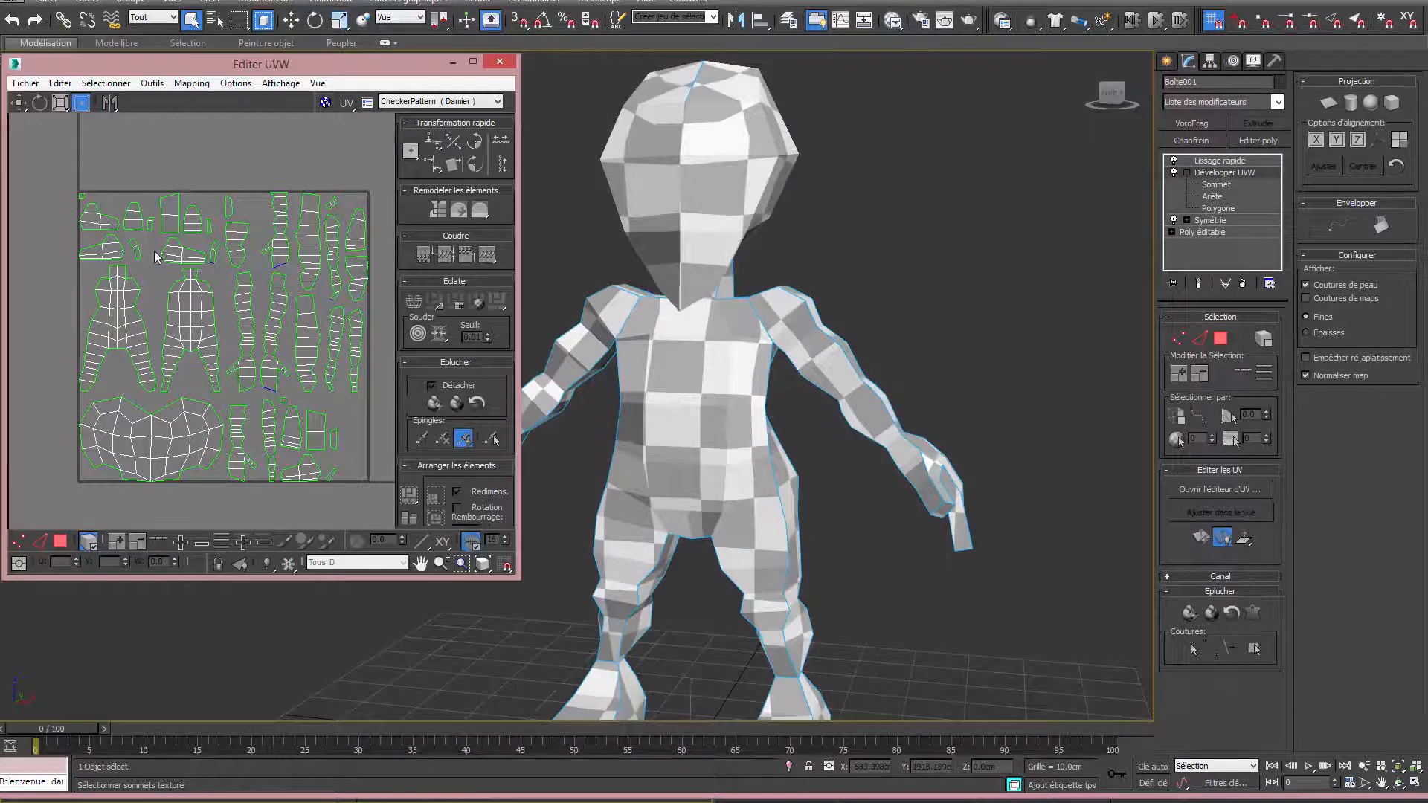
scroll(156, 256, up, 4)
scroll(140, 298, down, 5)
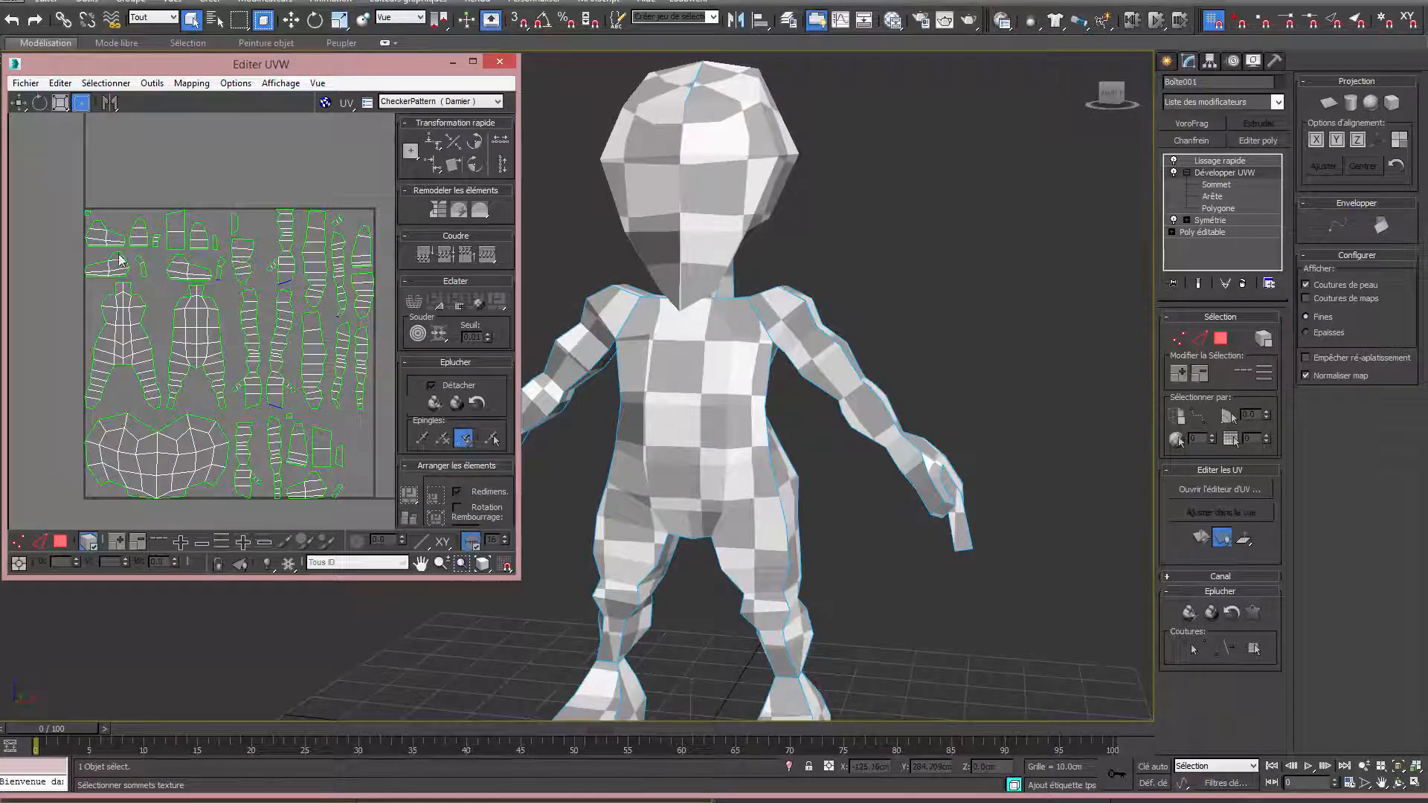
scroll(119, 259, up, 5)
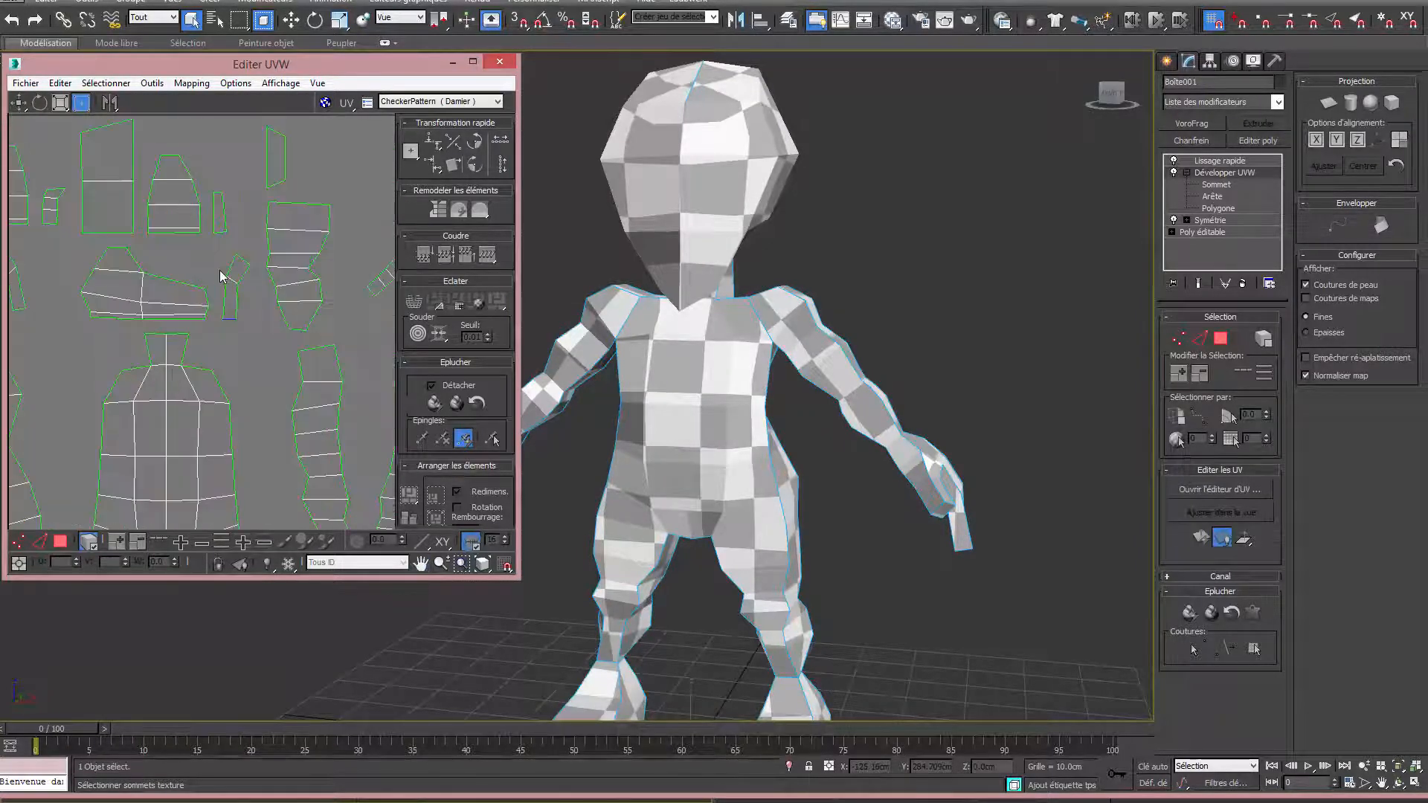
scroll(221, 253, up, 2)
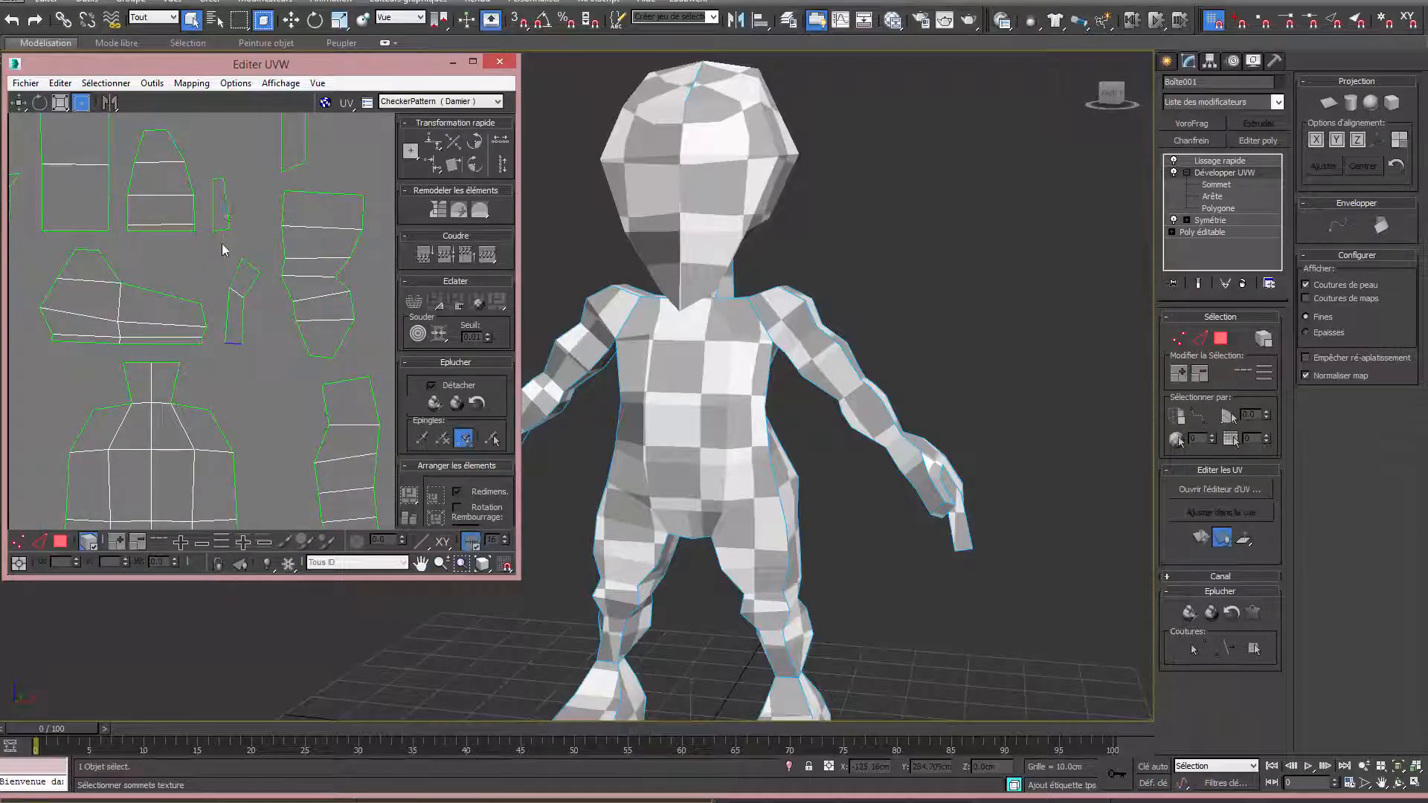
scroll(222, 251, down, 4)
mouse_move(283, 287)
middle_down()
mouse_move(233, 274)
mouse_move(256, 282)
middle_up()
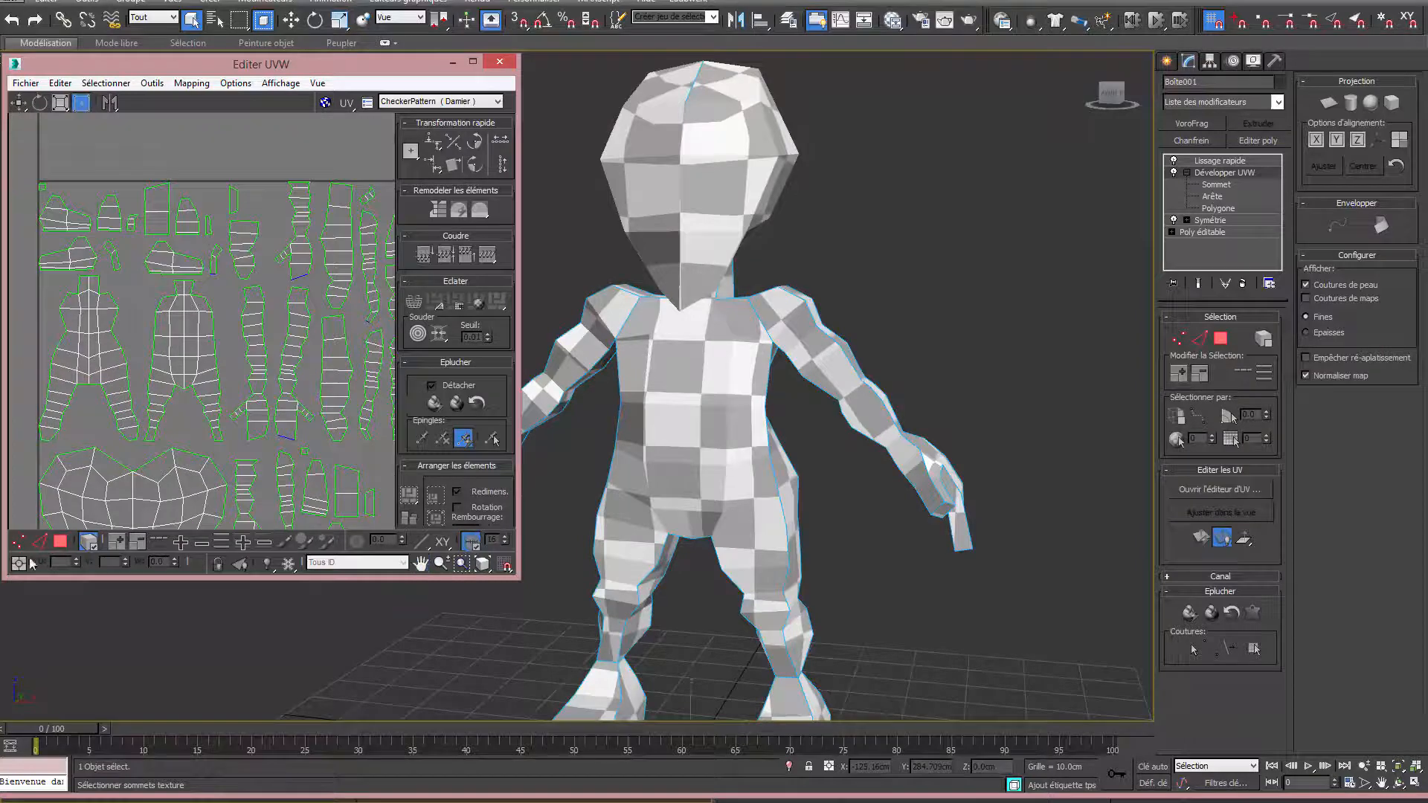
Select the small trapezoid shell beside the two-face rectangular shell and check which part of the body it covers.
click(62, 543)
middle_drag(354, 501, 322, 438)
click(324, 430)
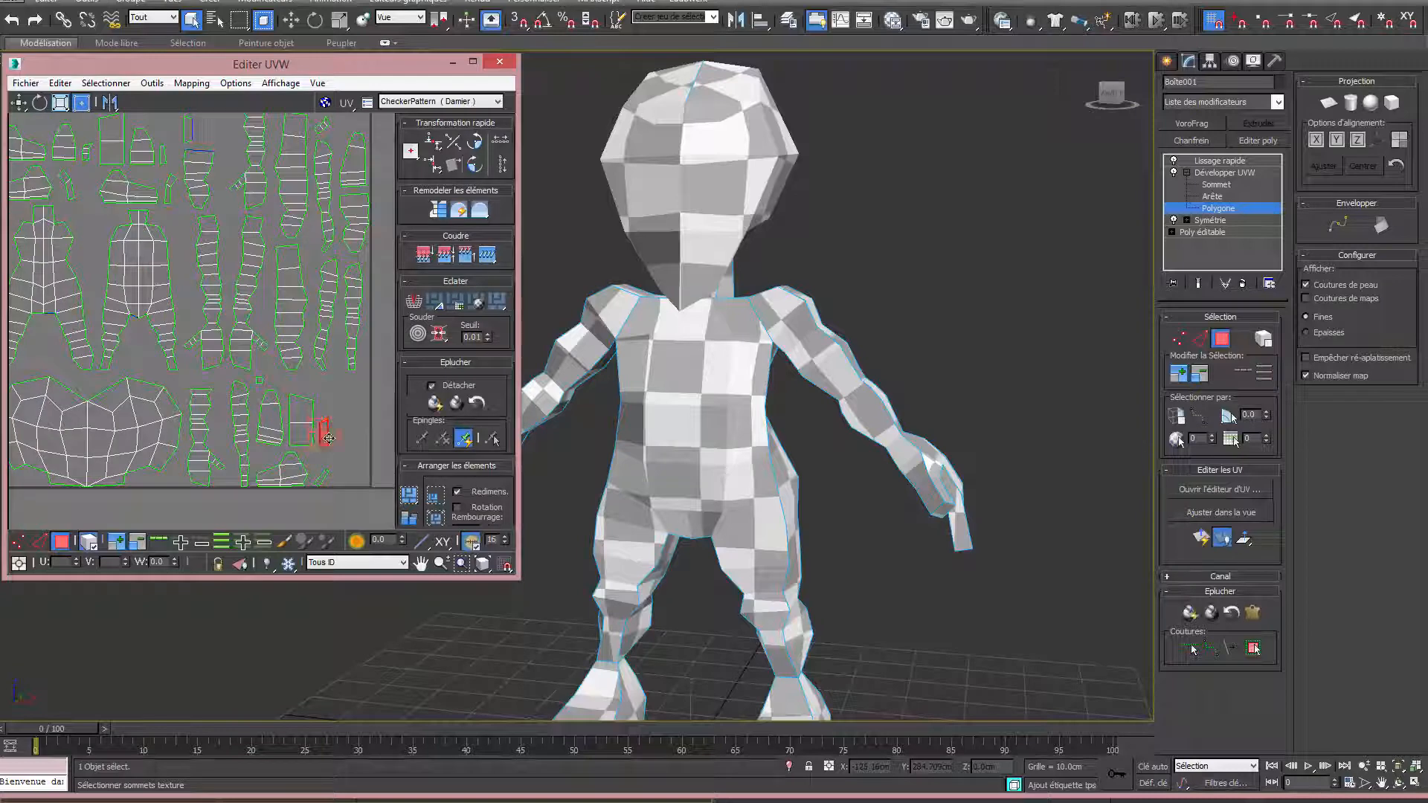
alt+middle_drag(599, 487, 611, 419)
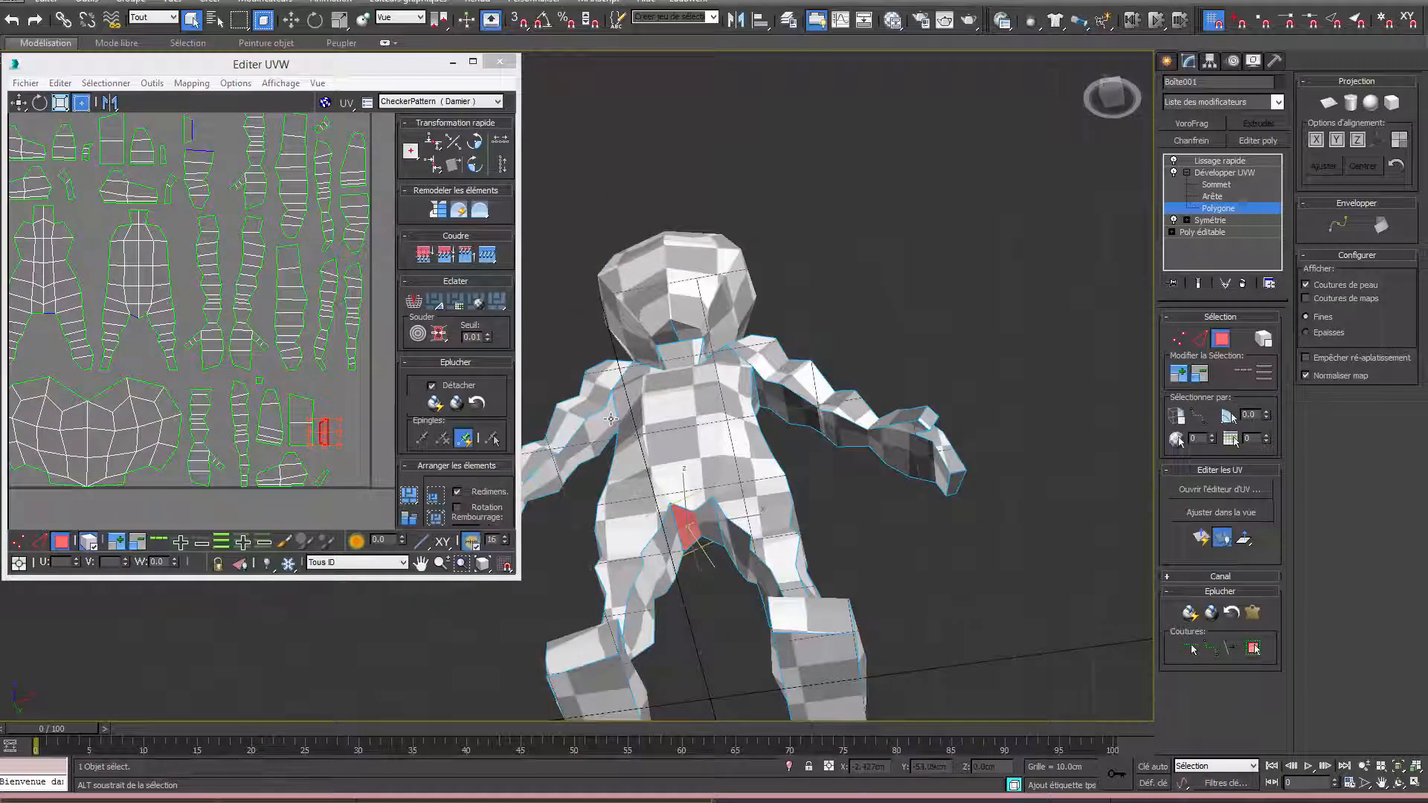
click(328, 448)
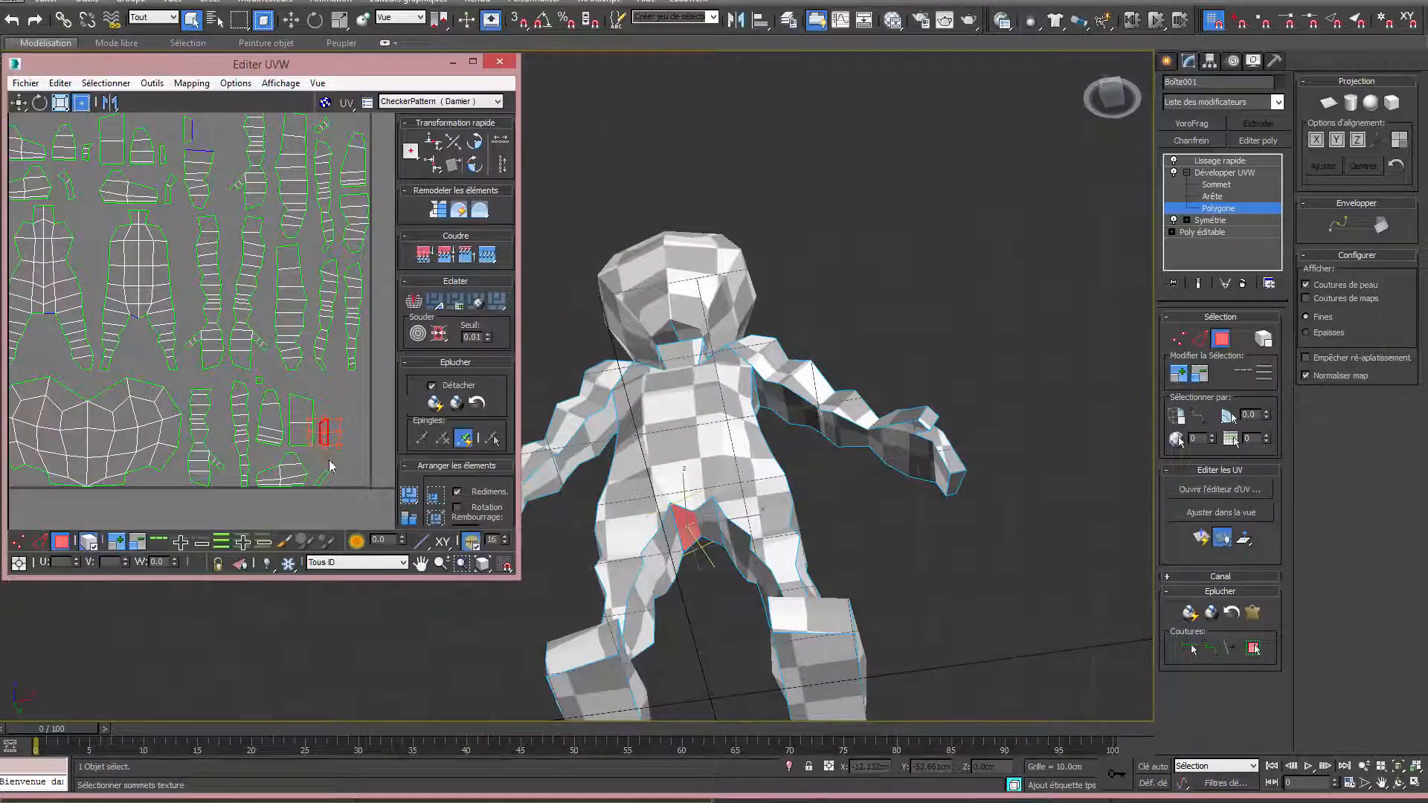
click(346, 455)
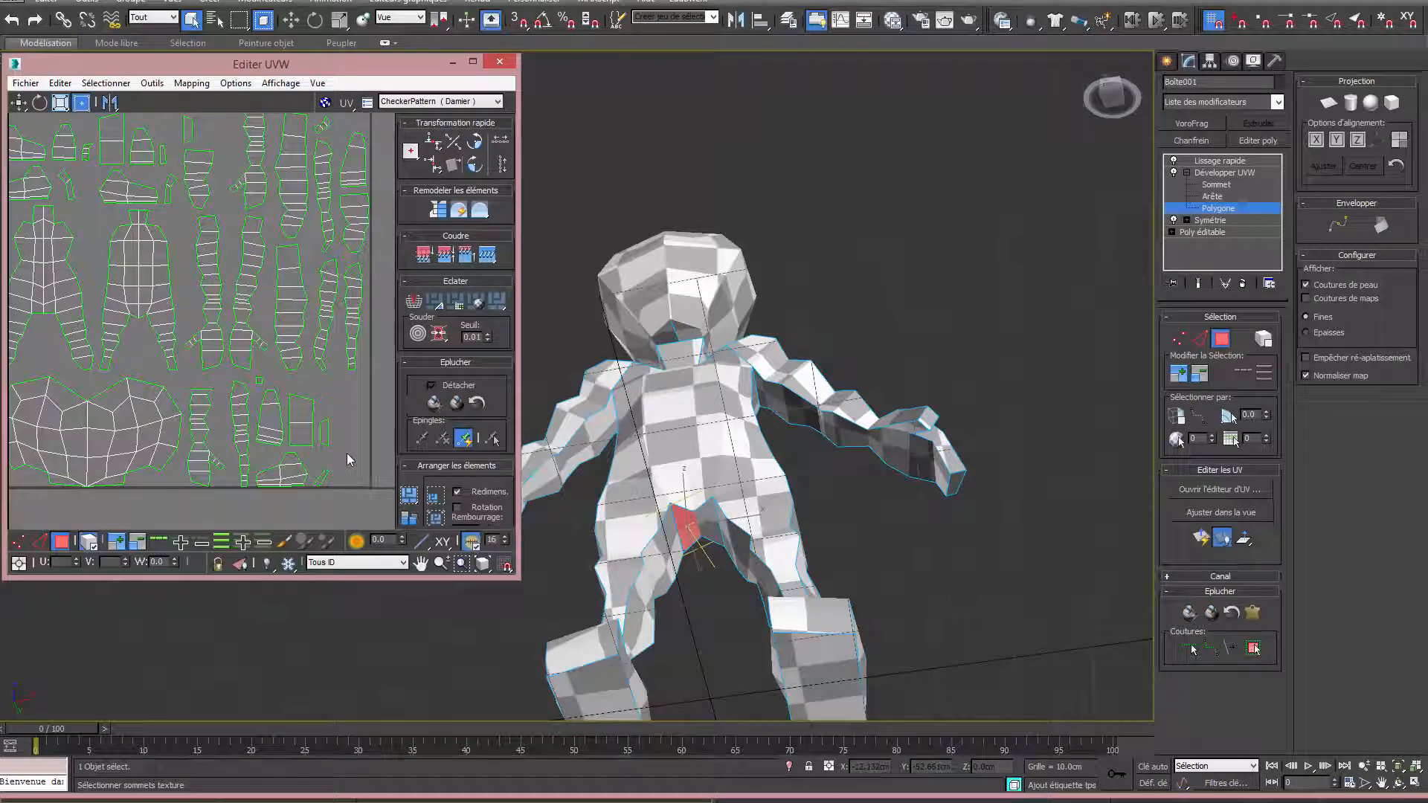
click(323, 438)
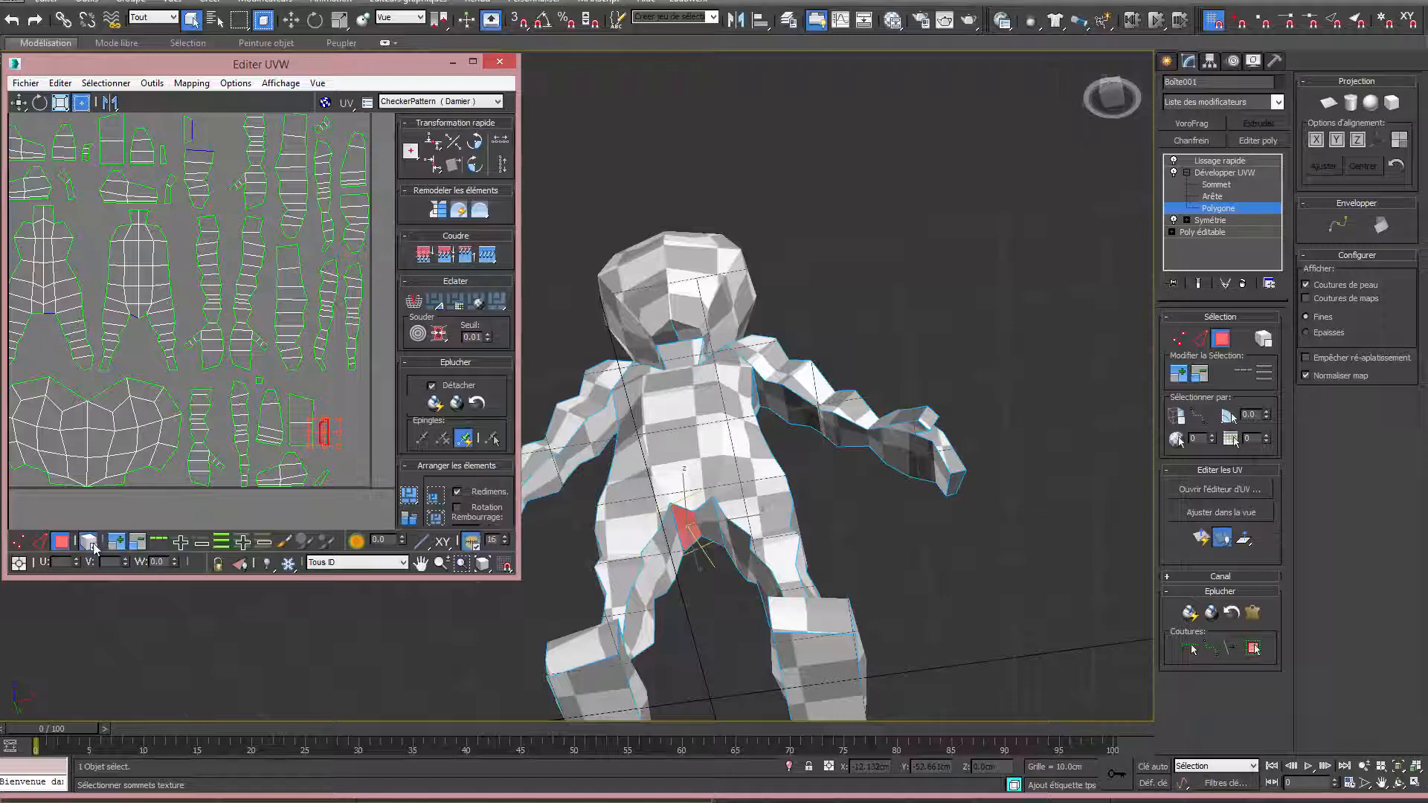
Stitch the matching crotch face onto the short parallel edge of the small trapezoid shell, and return to polygon selection.
scroll(316, 450, up, 2)
scroll(316, 450, up, 3)
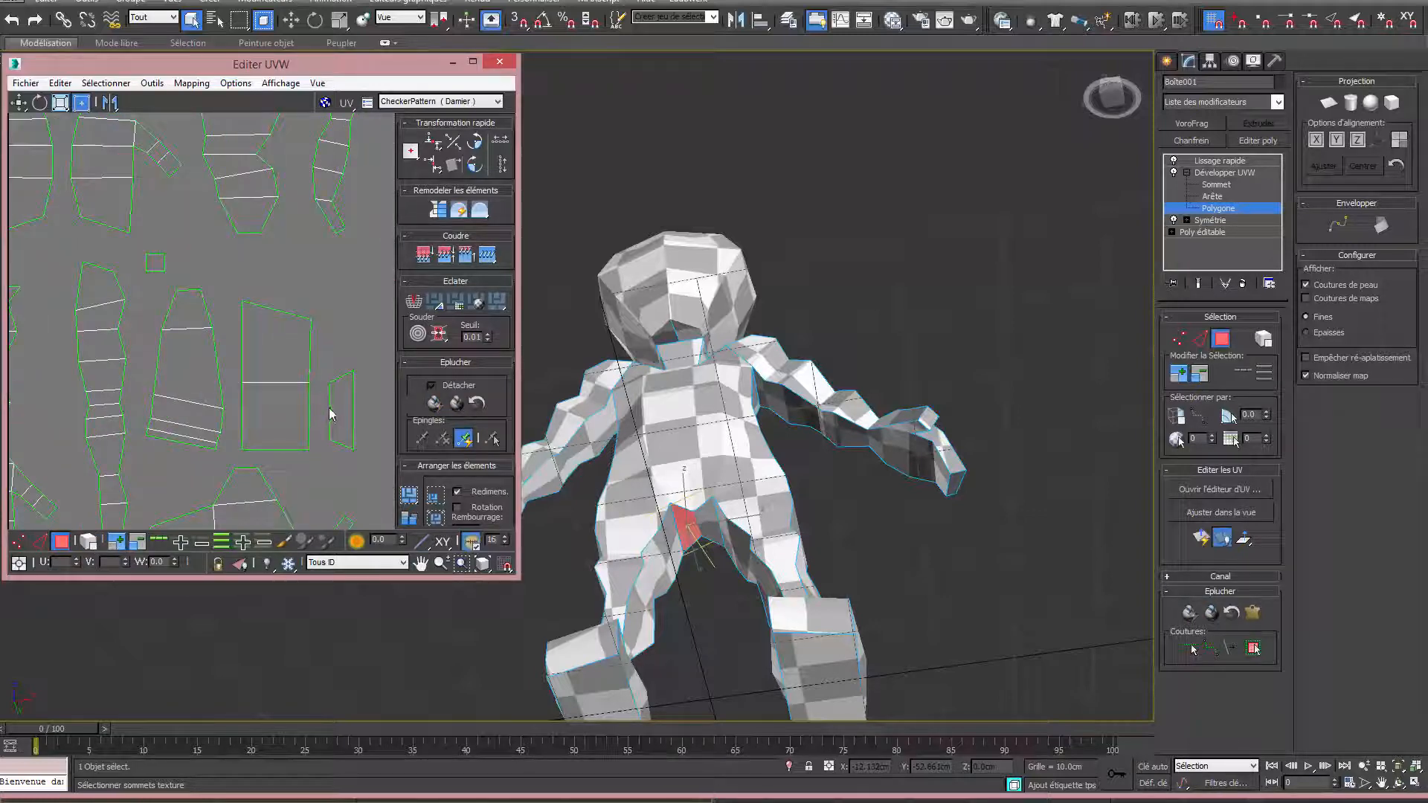
click(331, 417)
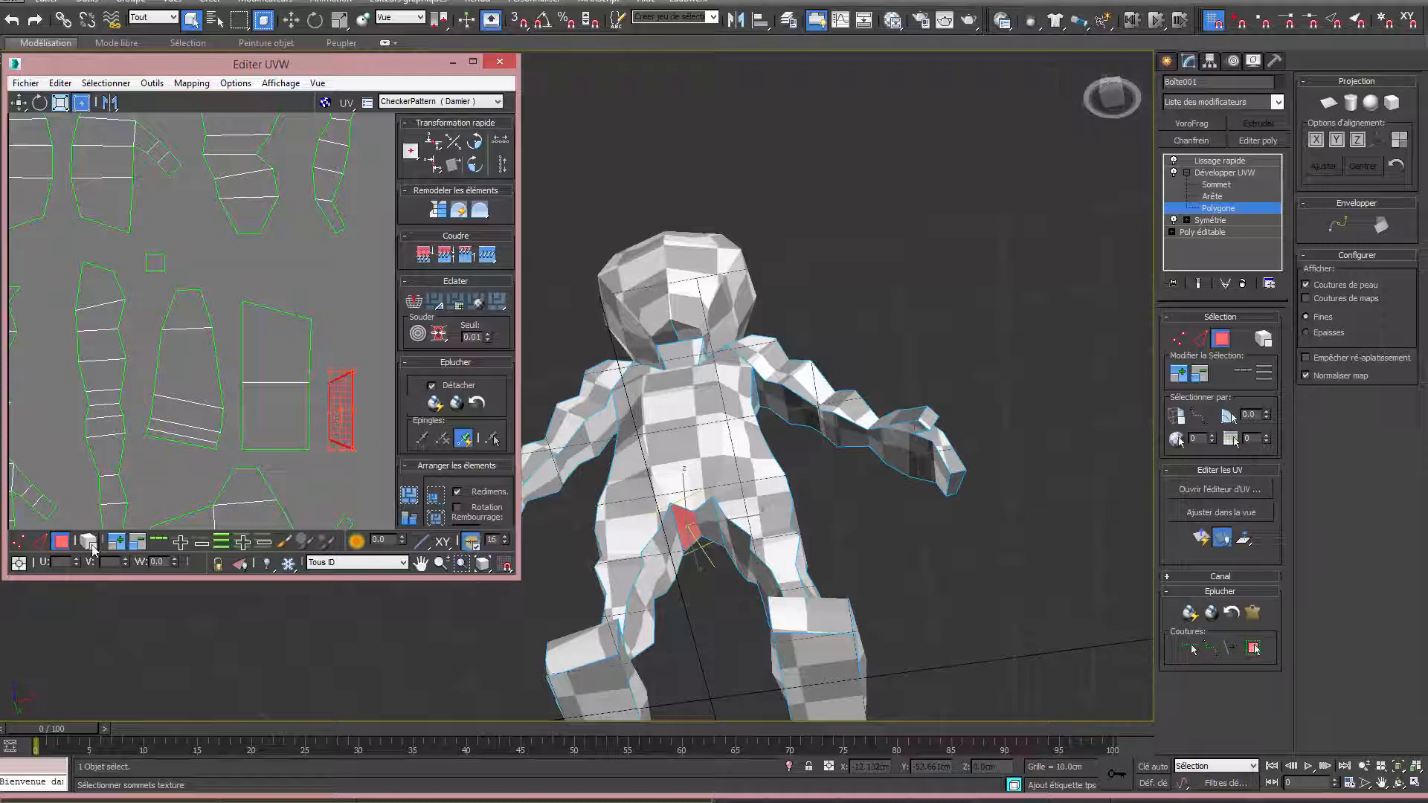
click(45, 544)
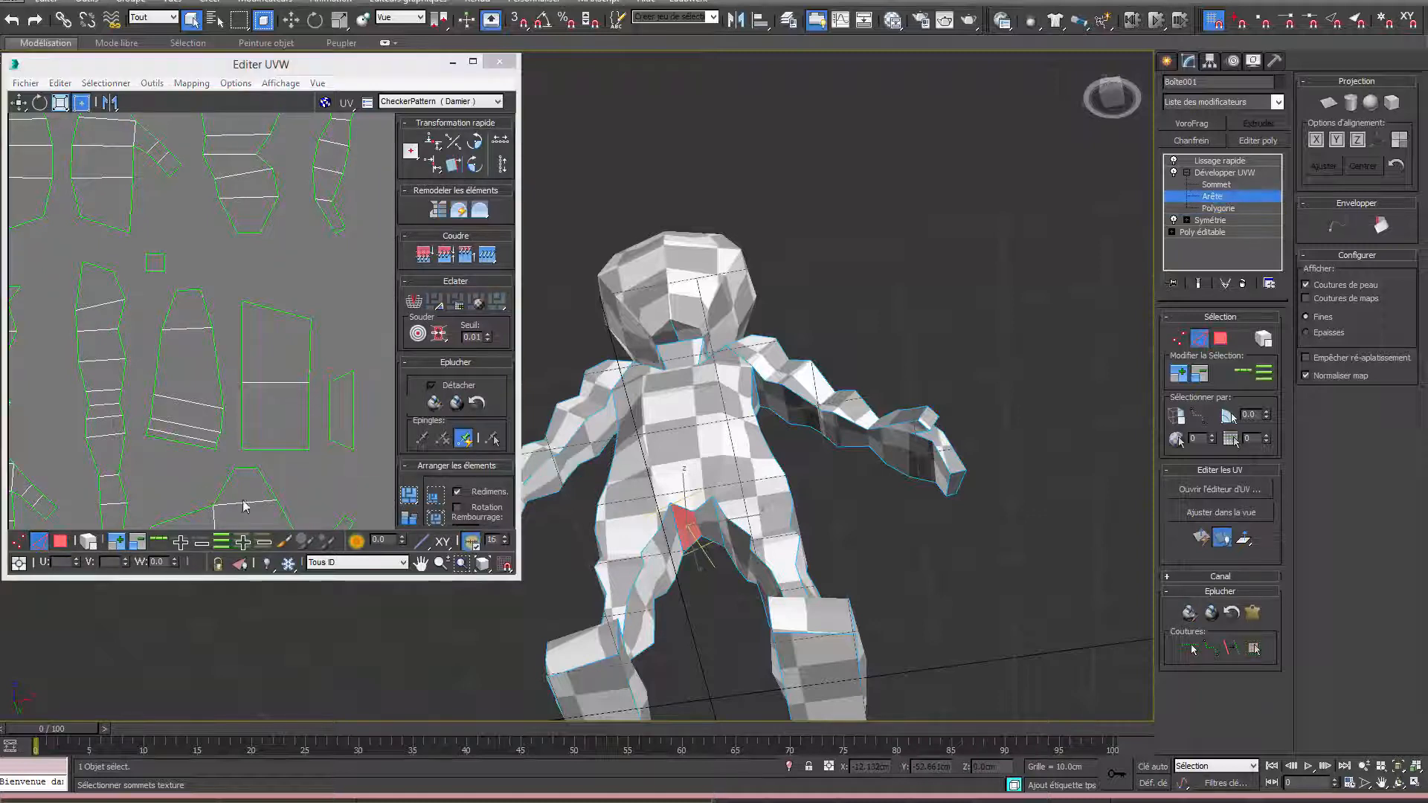
click(329, 411)
right_click(314, 457)
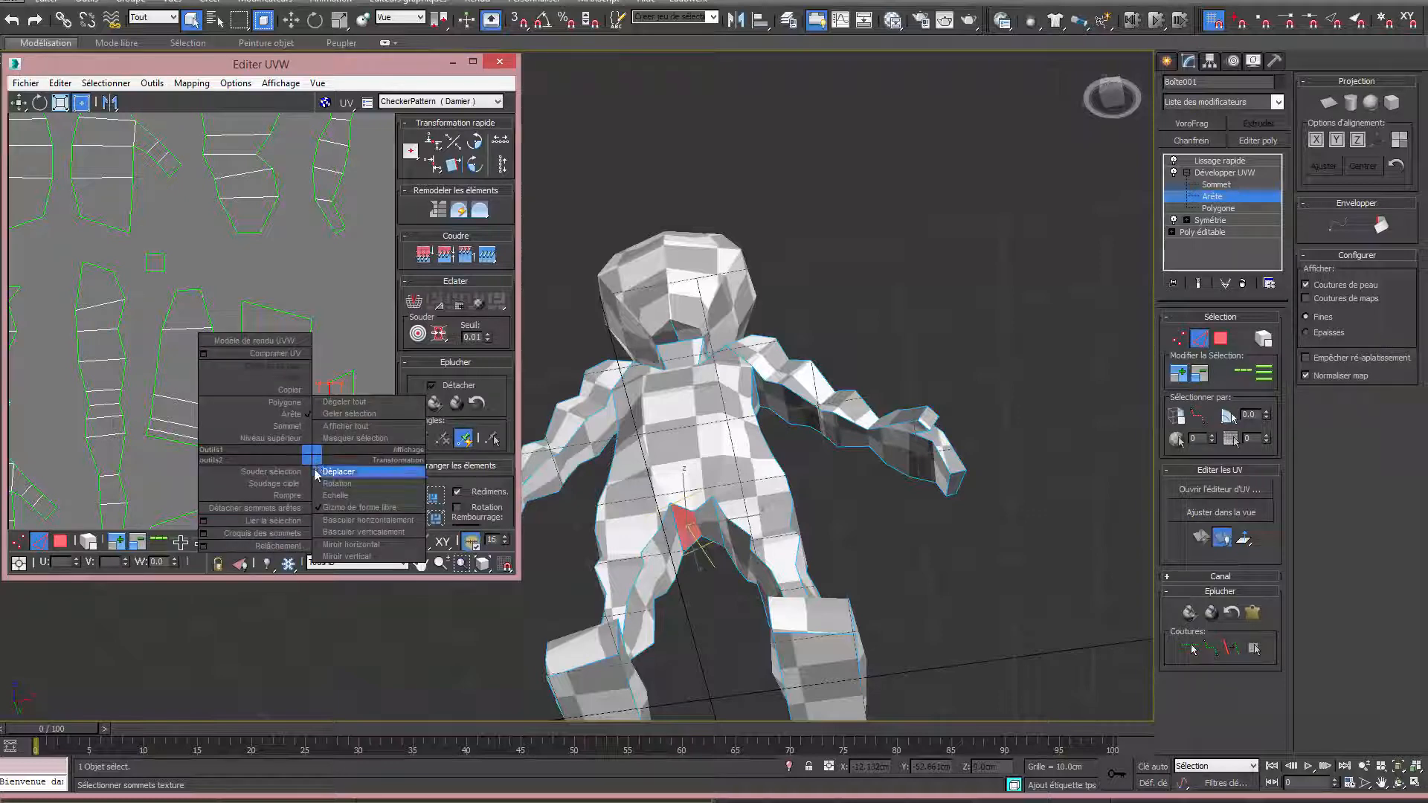
click(281, 523)
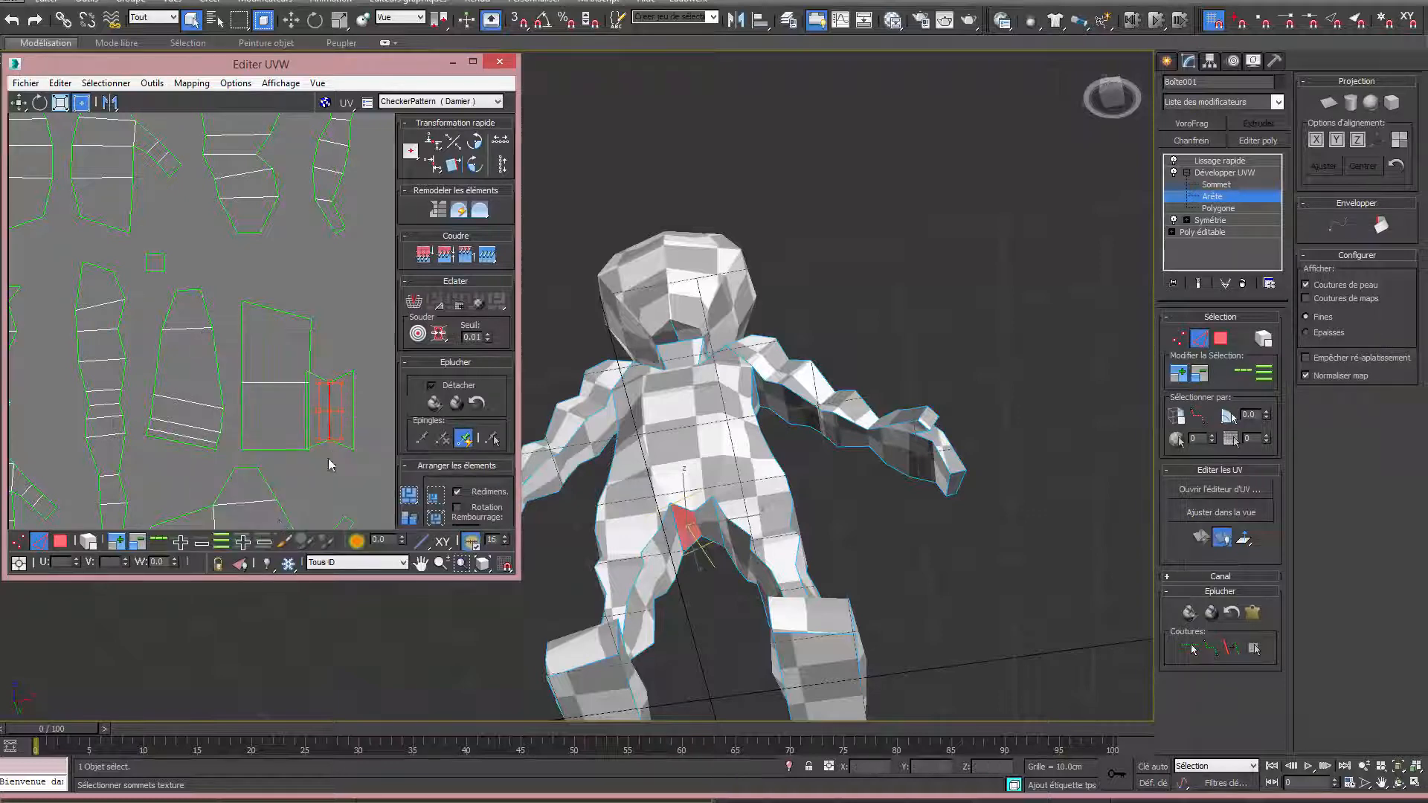
middle_drag(331, 465, 272, 476)
key(3)
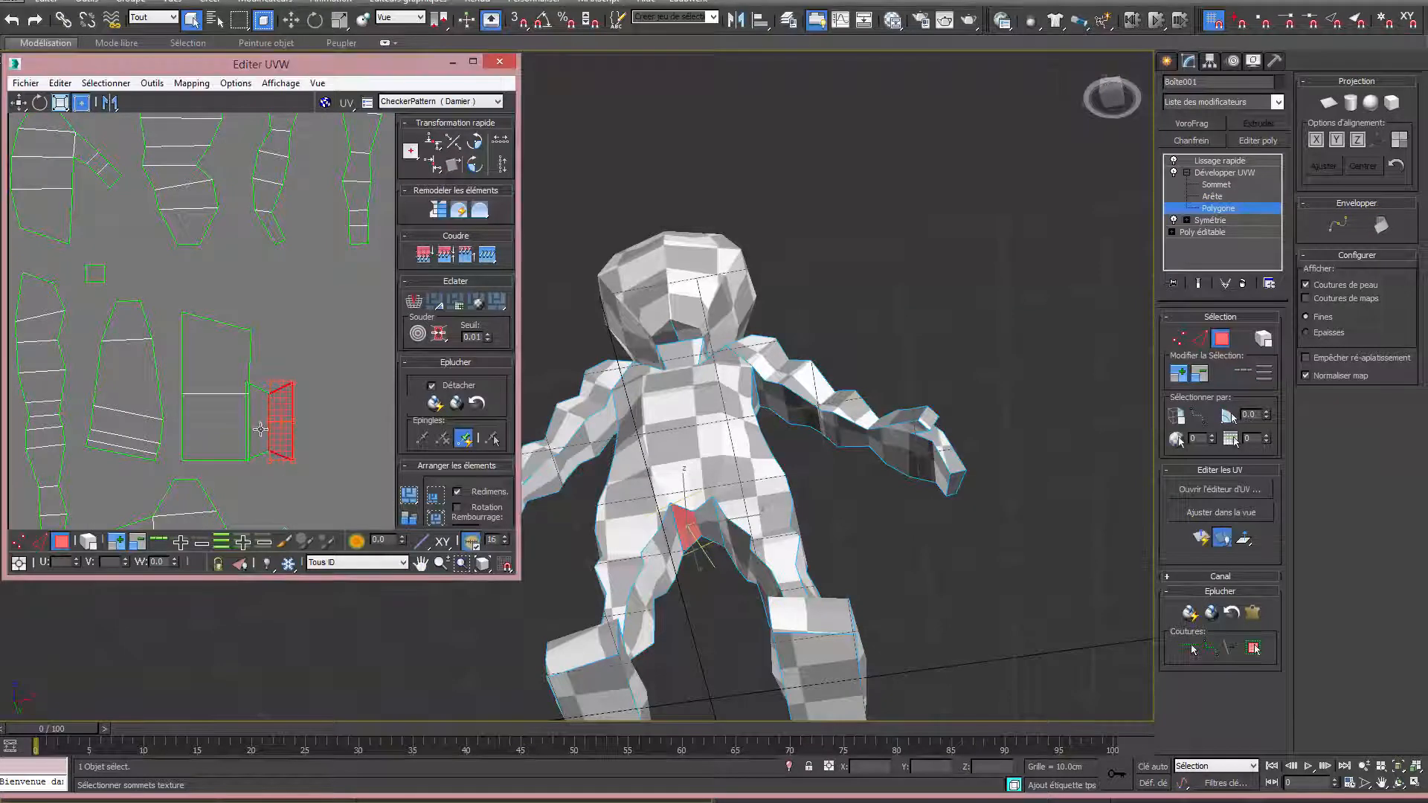
Move the stitched two-face crotch shell off the rectangular shell into the free space near the UV square's edge.
click(261, 431)
ctrl+click(282, 429)
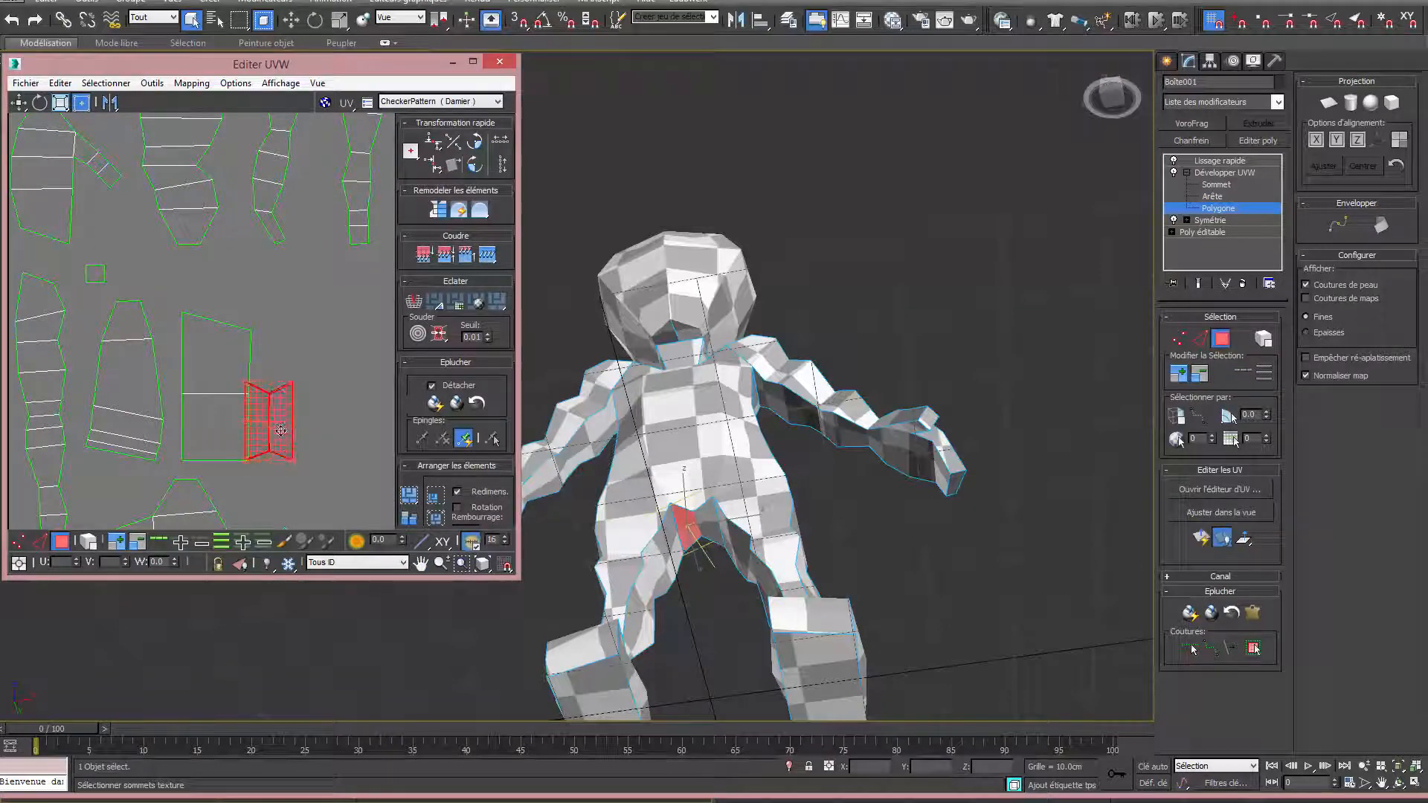
drag(280, 430, 348, 402)
scroll(298, 461, down, 3)
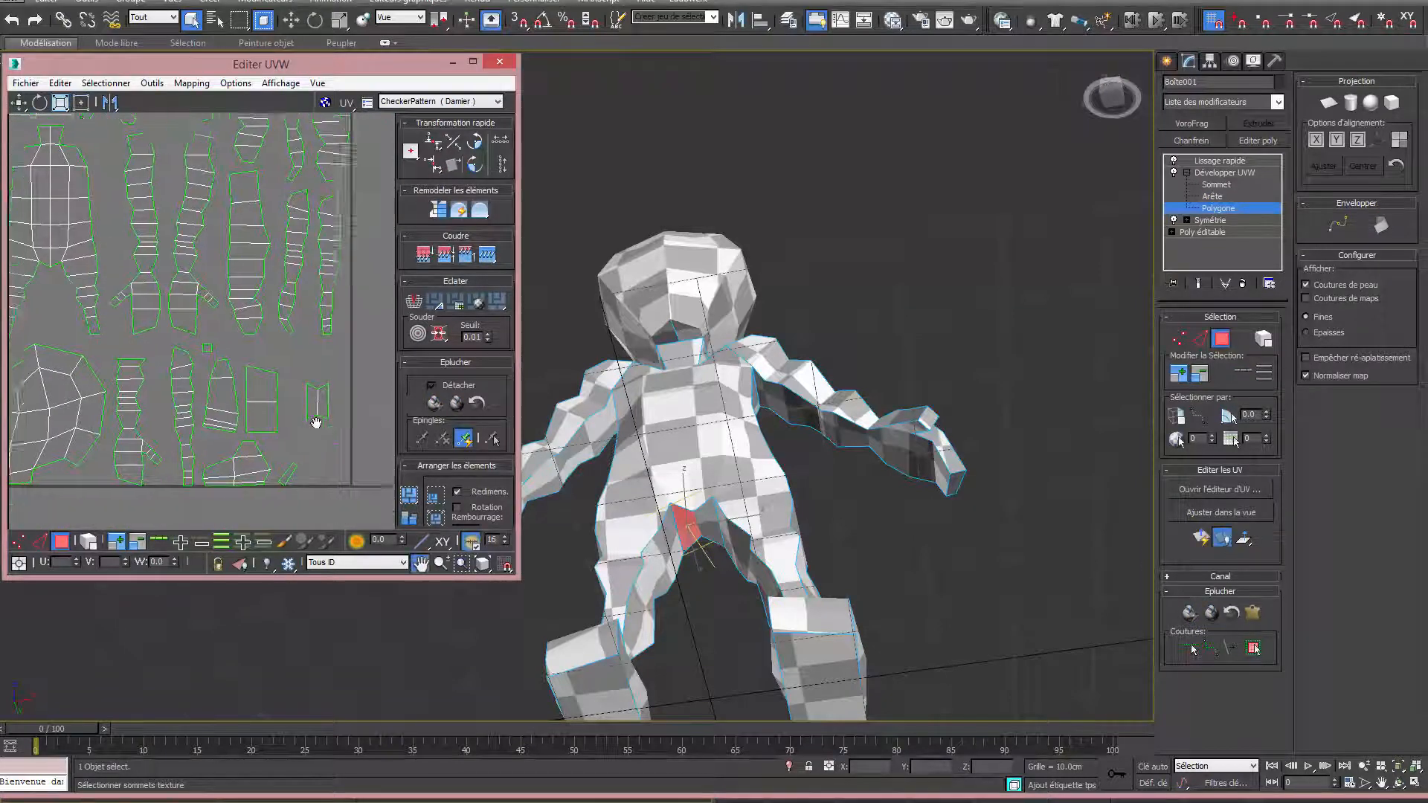
scroll(289, 386, down, 2)
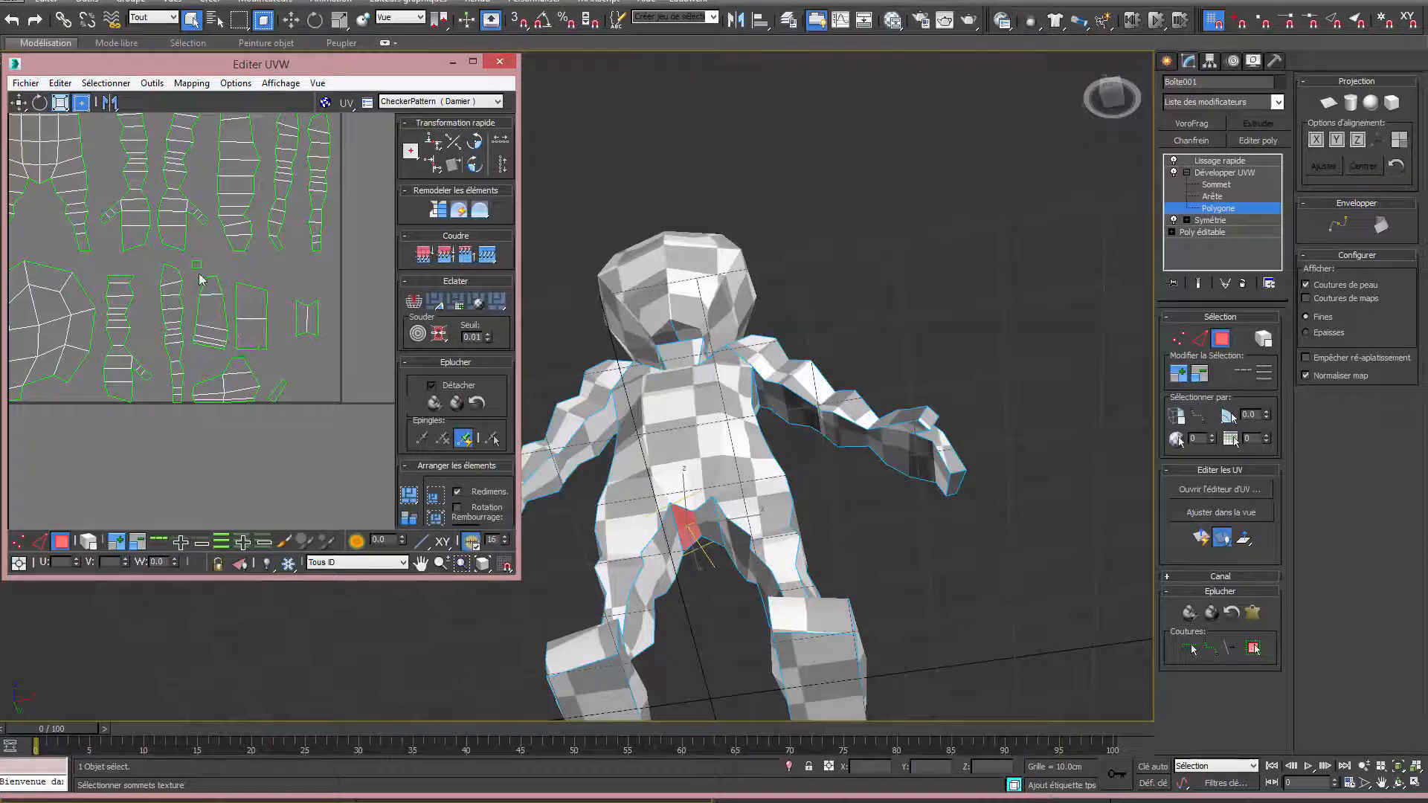
Move the small bent shell lying among the foot shells out of the UV square, just below its lower corner.
click(277, 390)
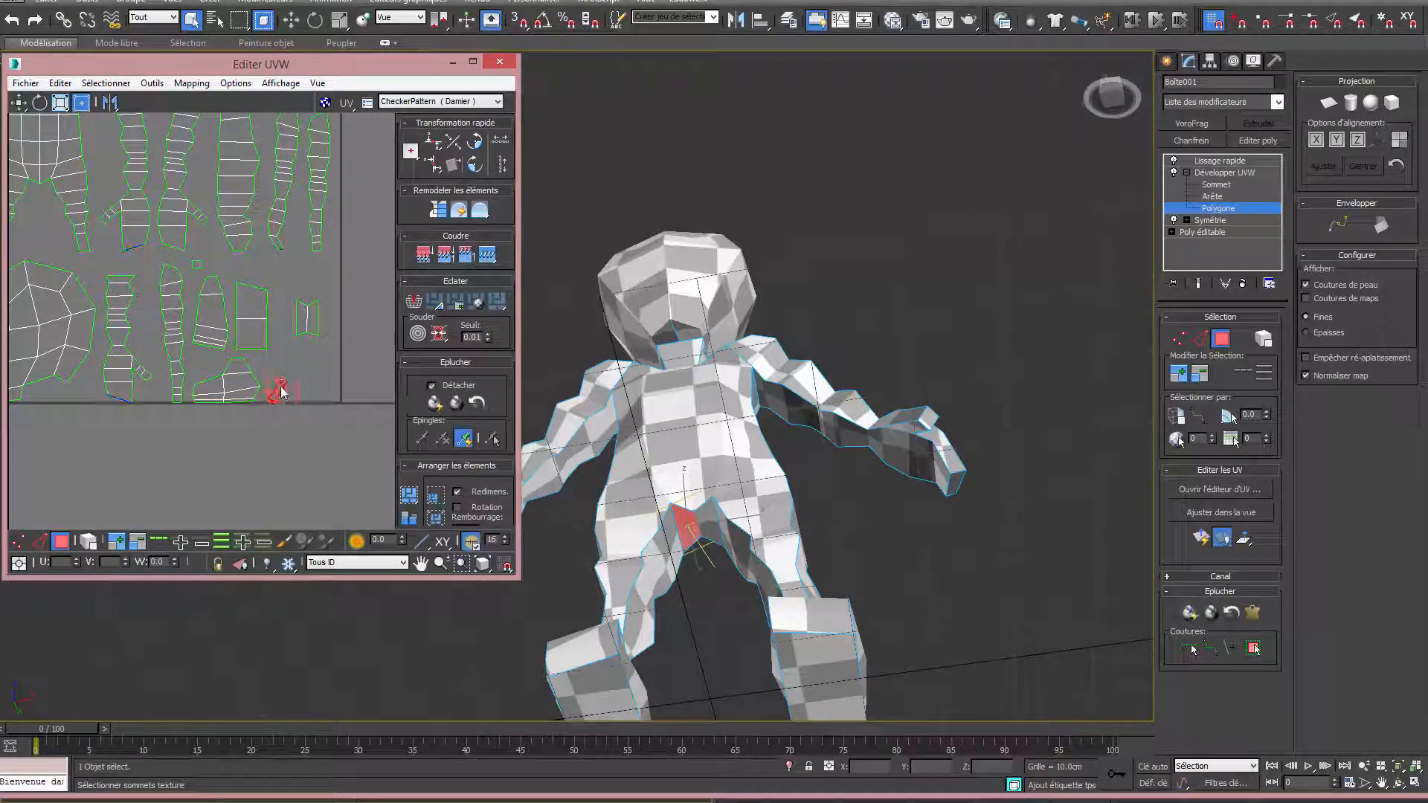
scroll(312, 398, up, 1)
scroll(313, 398, down, 3)
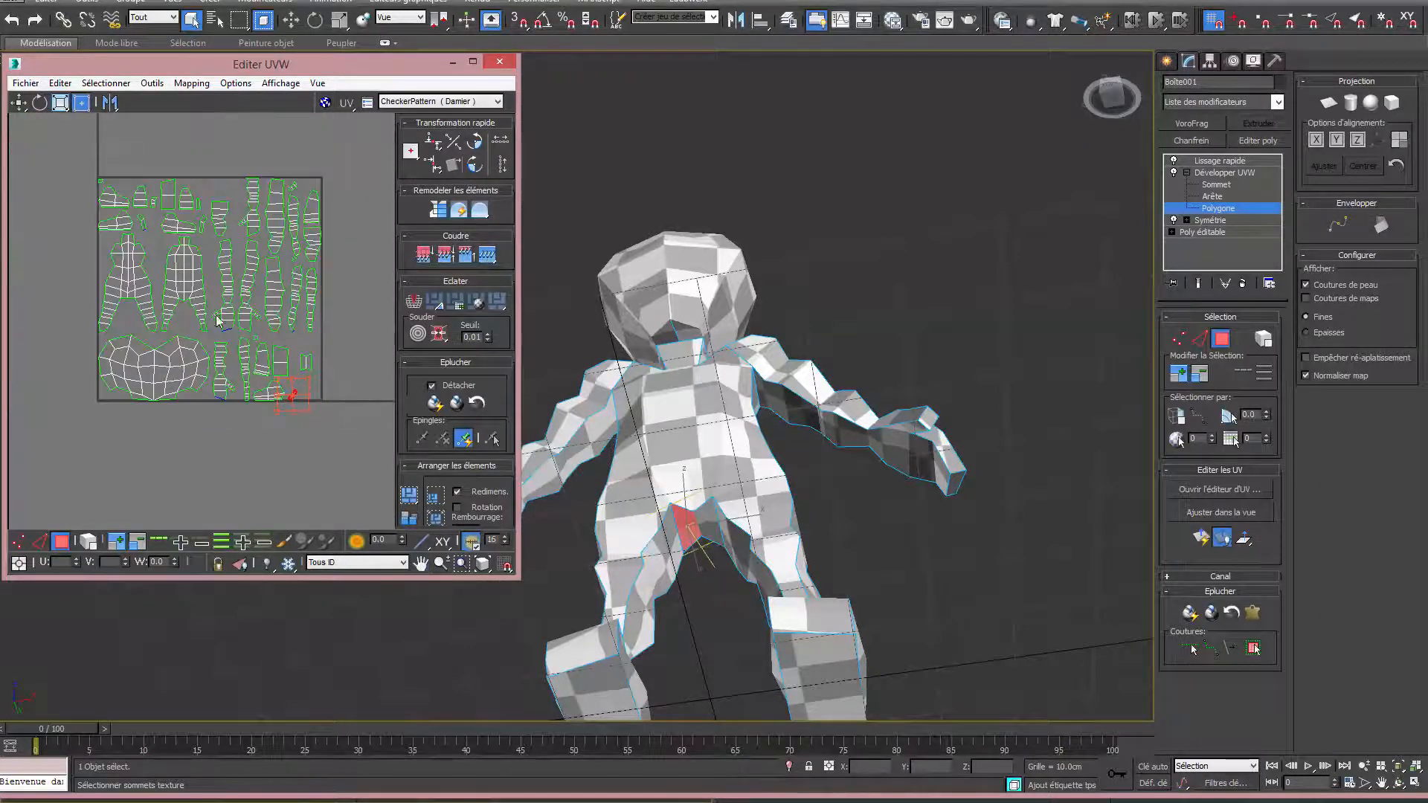
scroll(150, 233, up, 3)
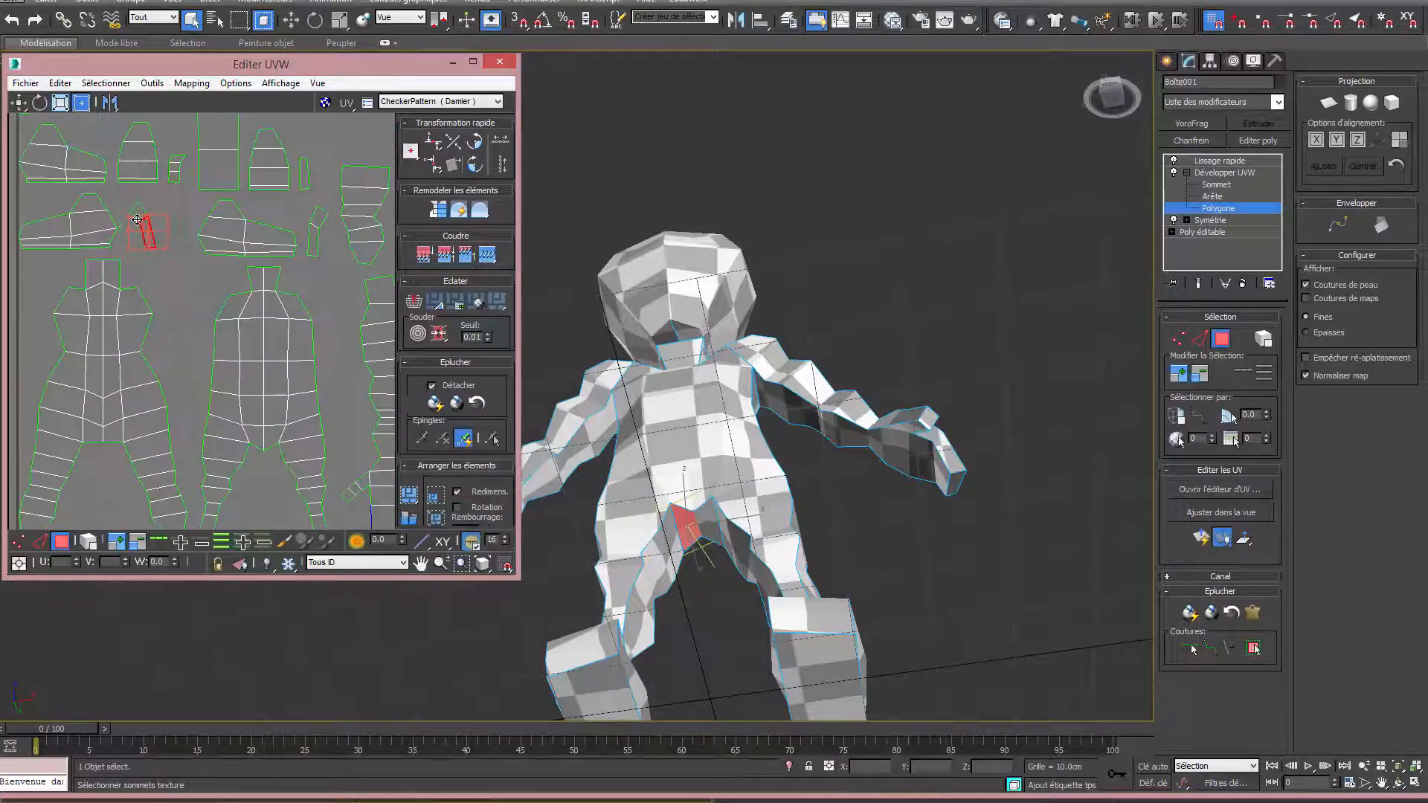
drag(148, 232, 325, 439)
scroll(144, 261, down, 3)
scroll(327, 429, up, 3)
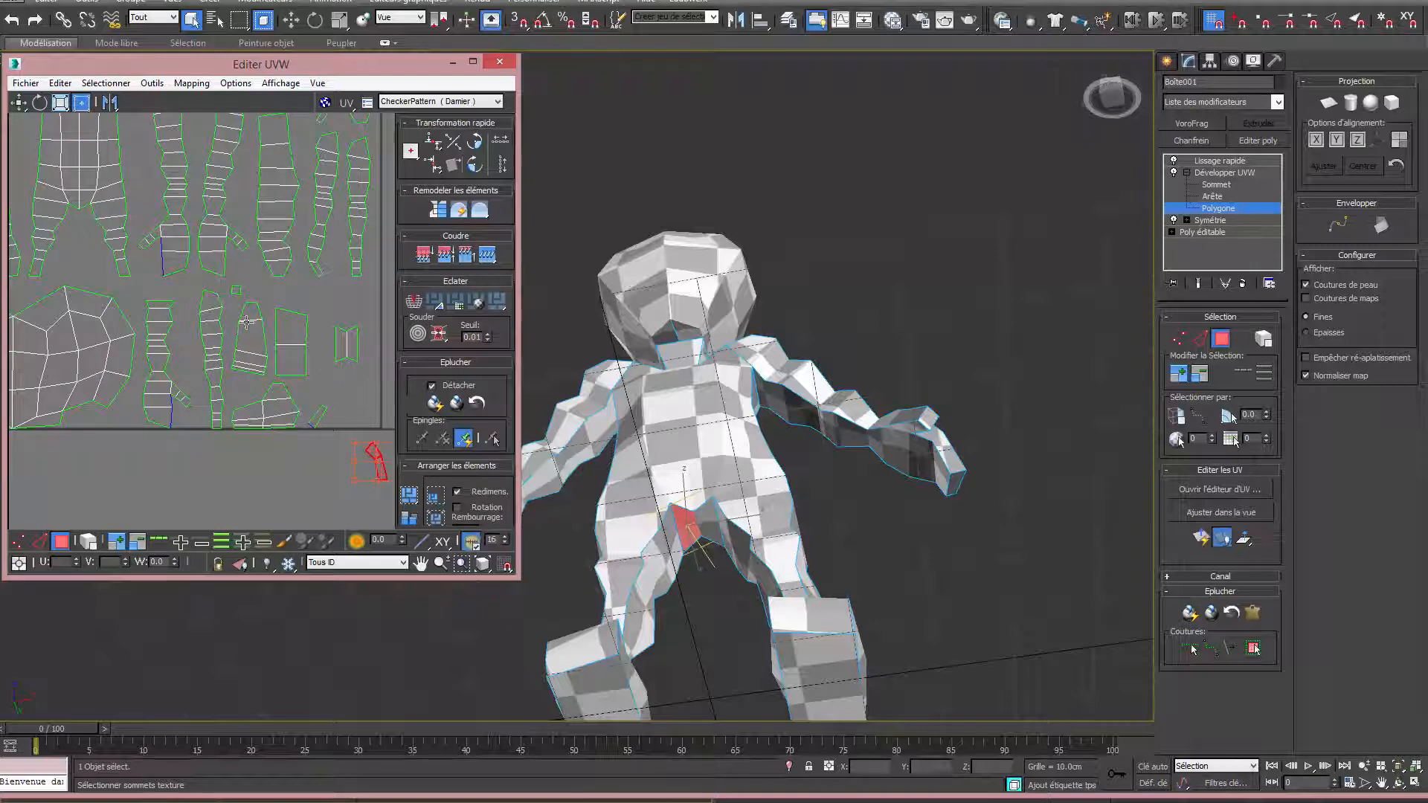
Set the tiny shell from the upper edge of the UV square aside with the bent shell below the square.
scroll(247, 322, down, 4)
middle_drag(225, 307, 223, 347)
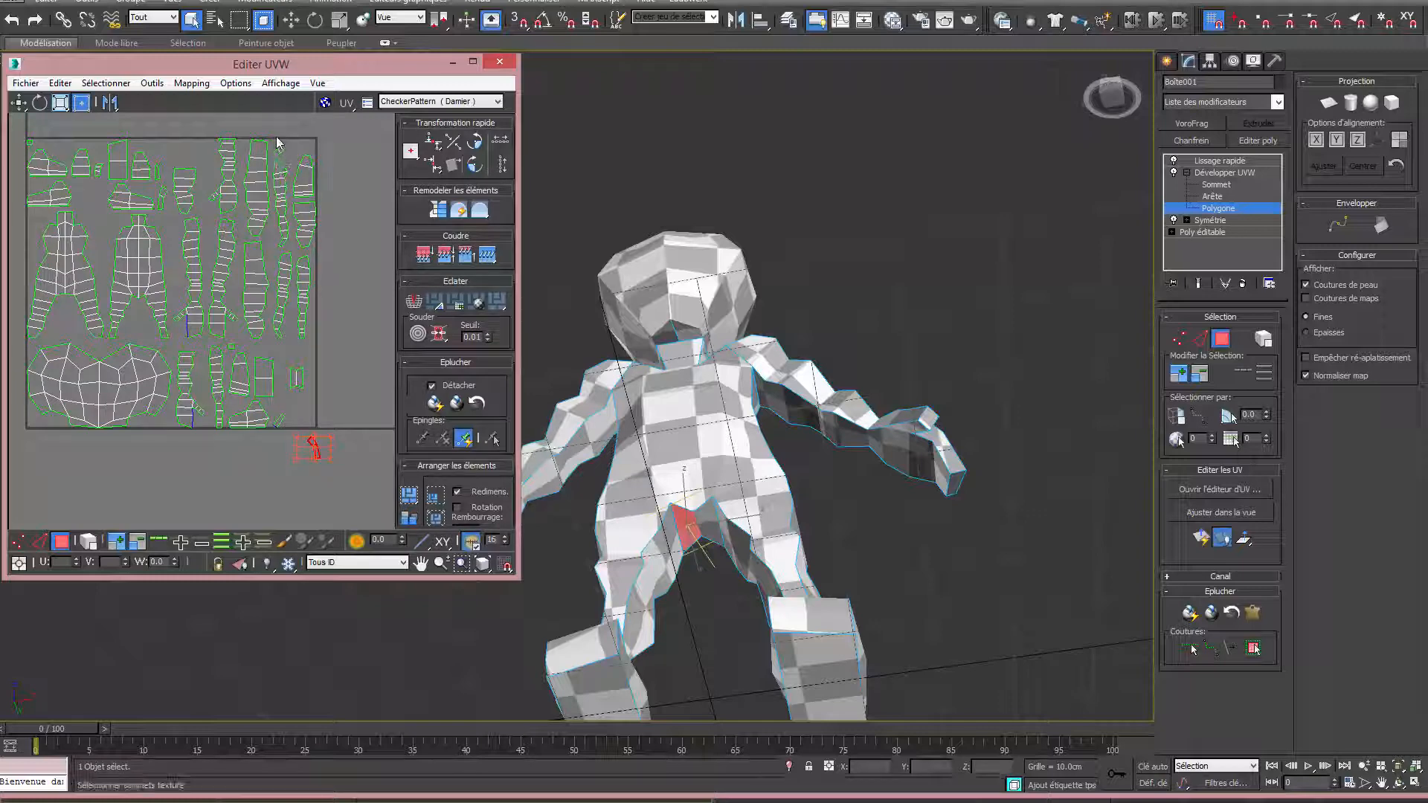
click(278, 149)
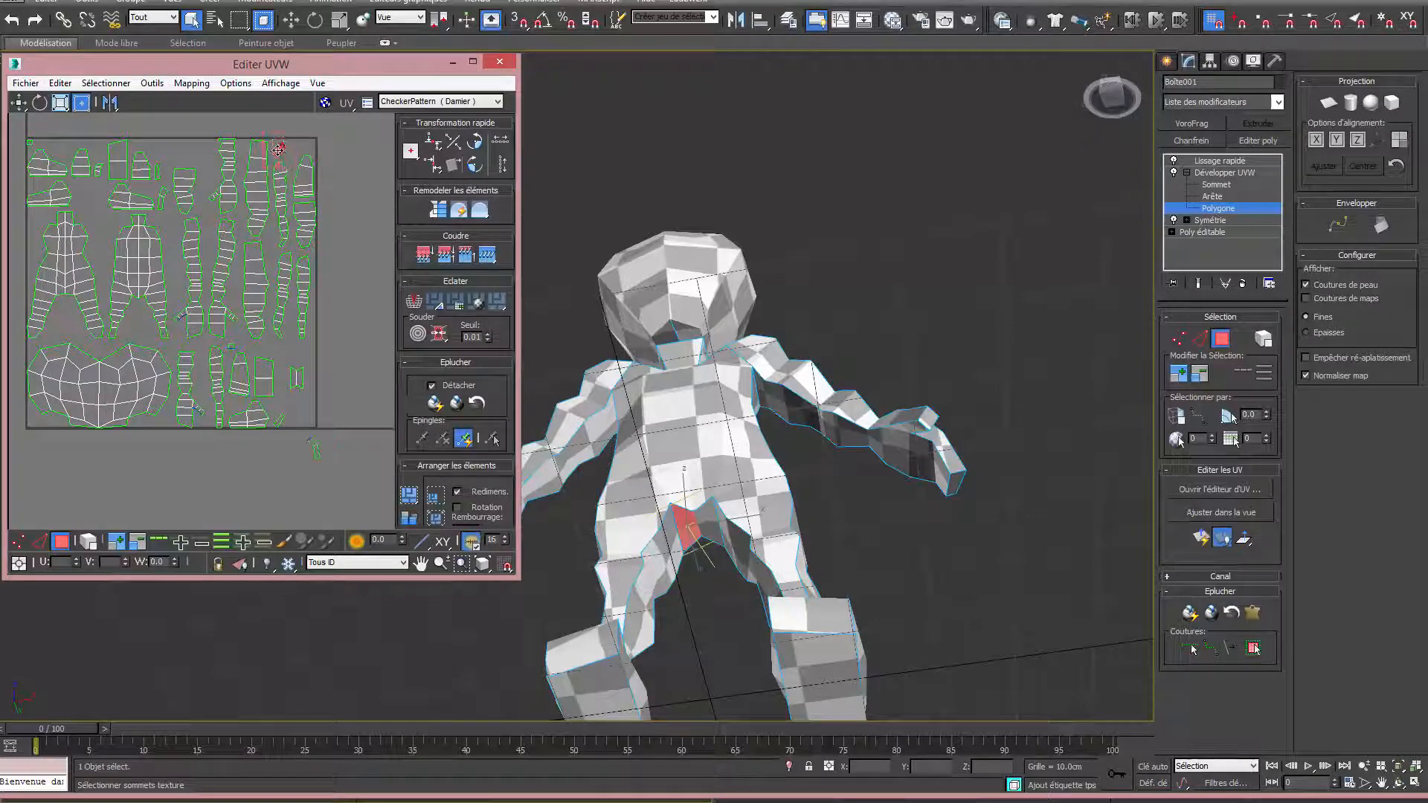
click(295, 415)
click(305, 456)
click(28, 143)
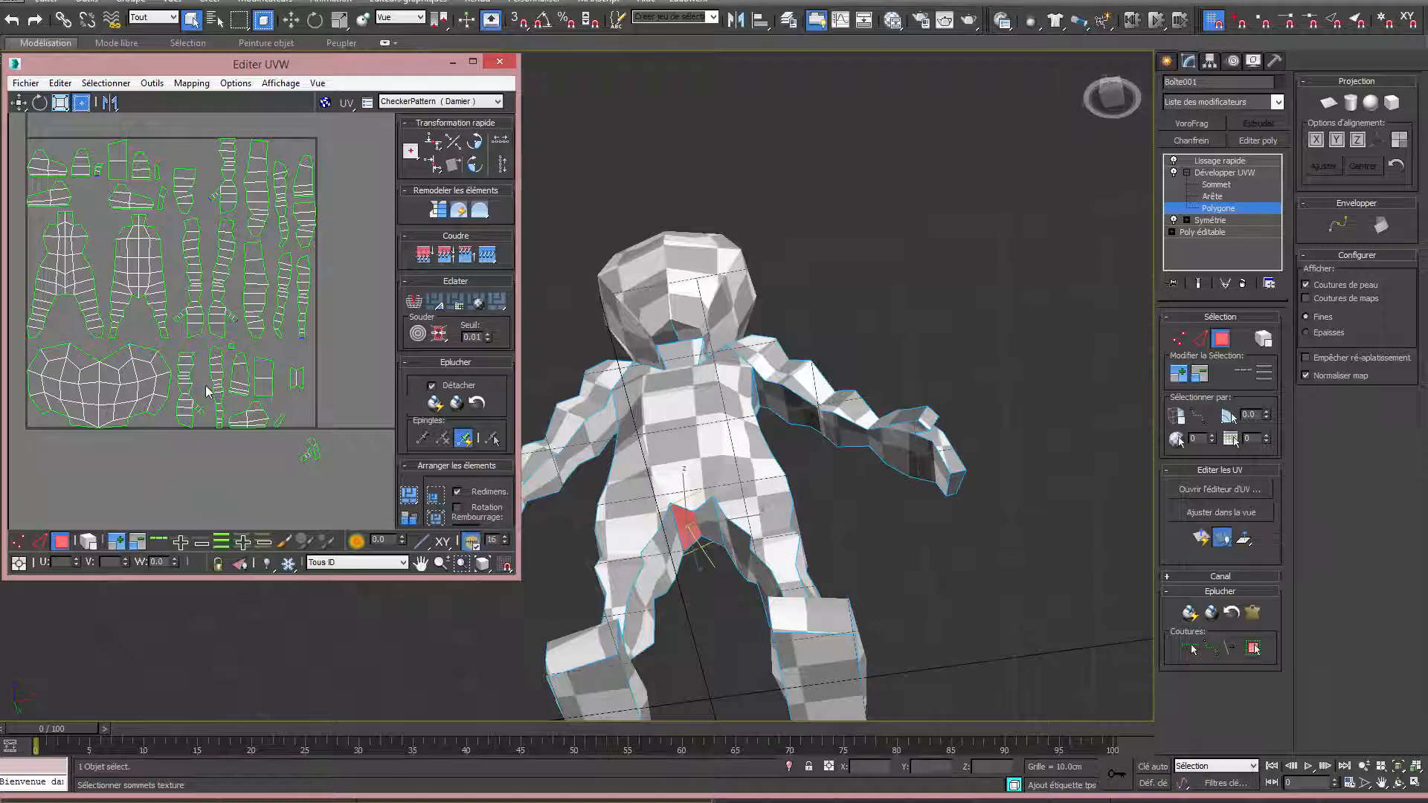
middle_drag(209, 377, 236, 415)
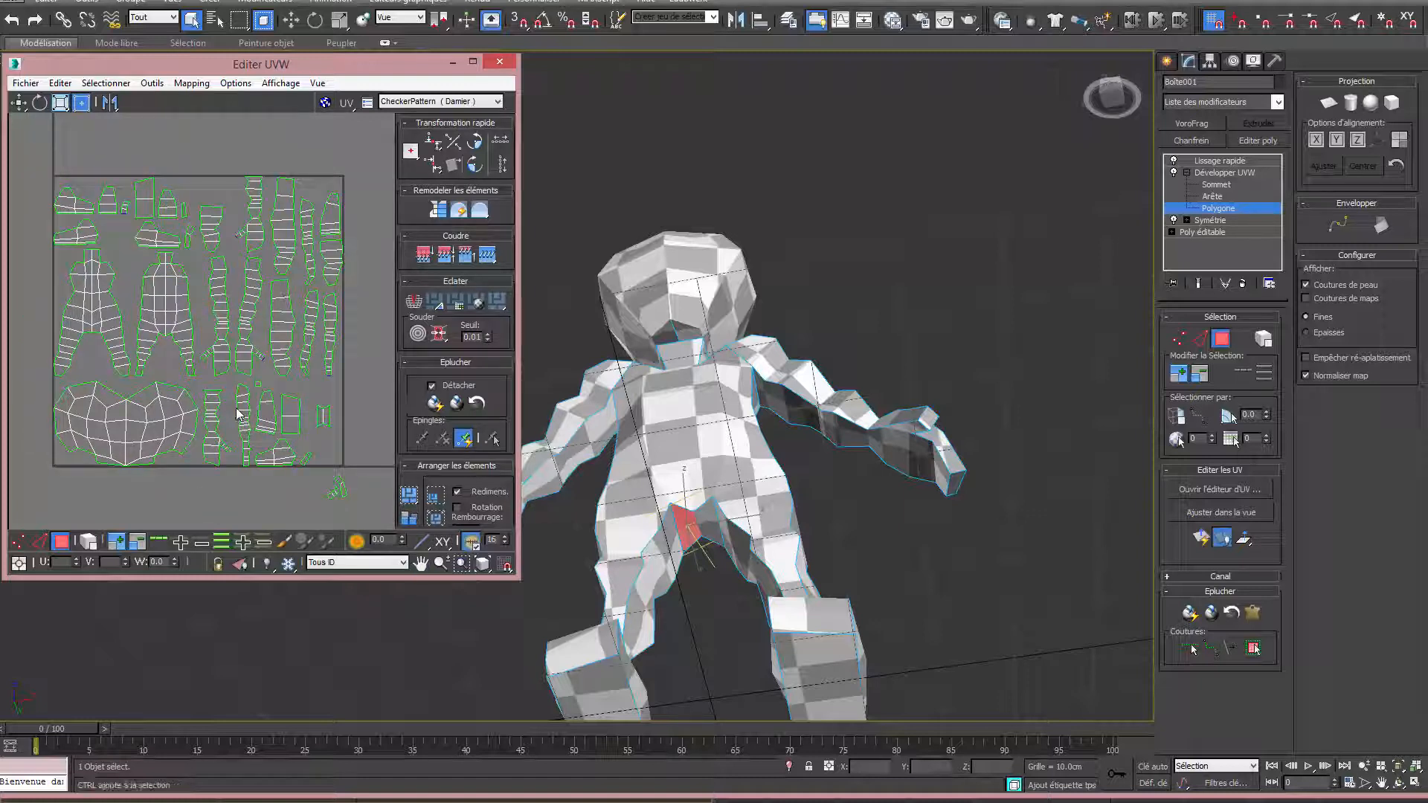
middle_drag(122, 231, 95, 193)
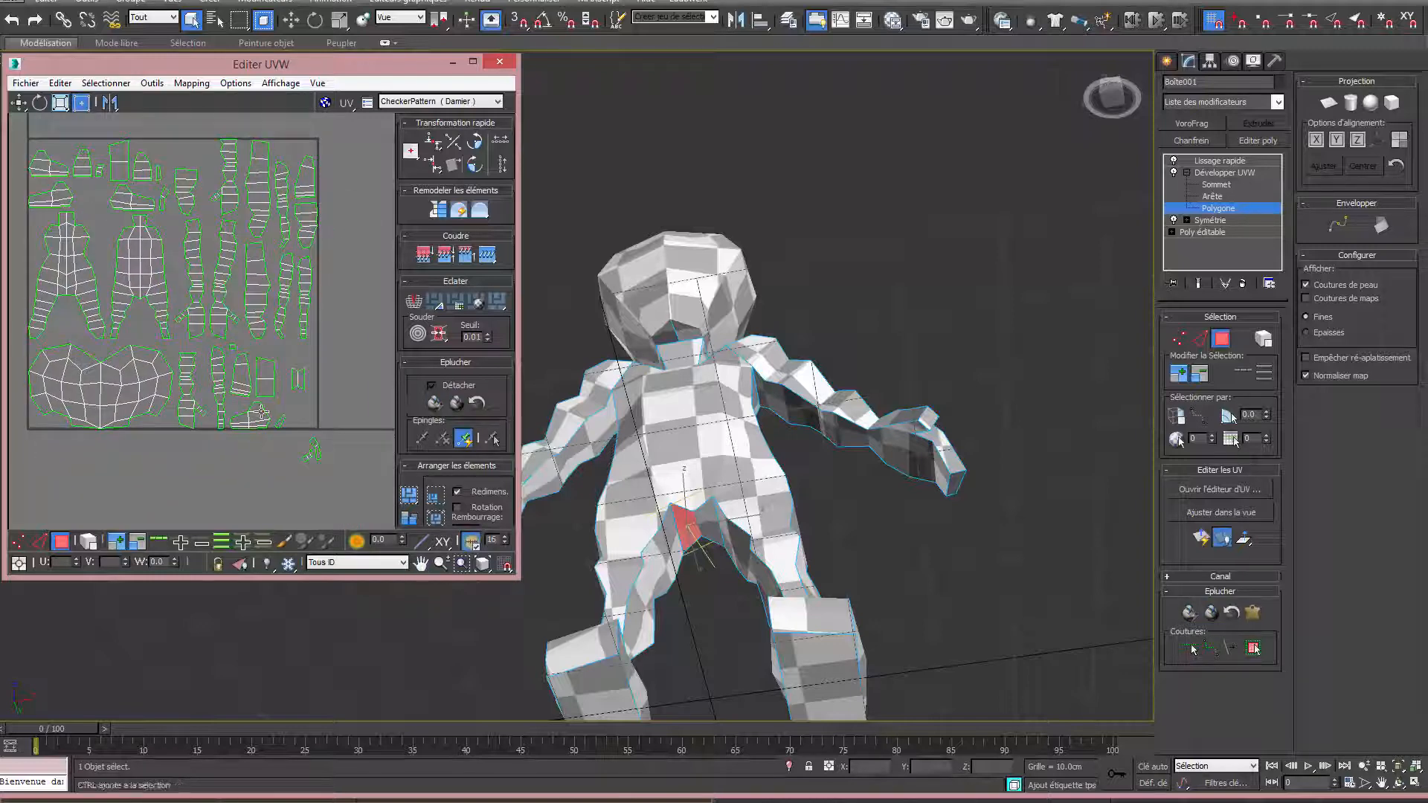
Check the small thumb polygons of both hands against the UV layout, leaving the one on the second hand selected.
click(847, 520)
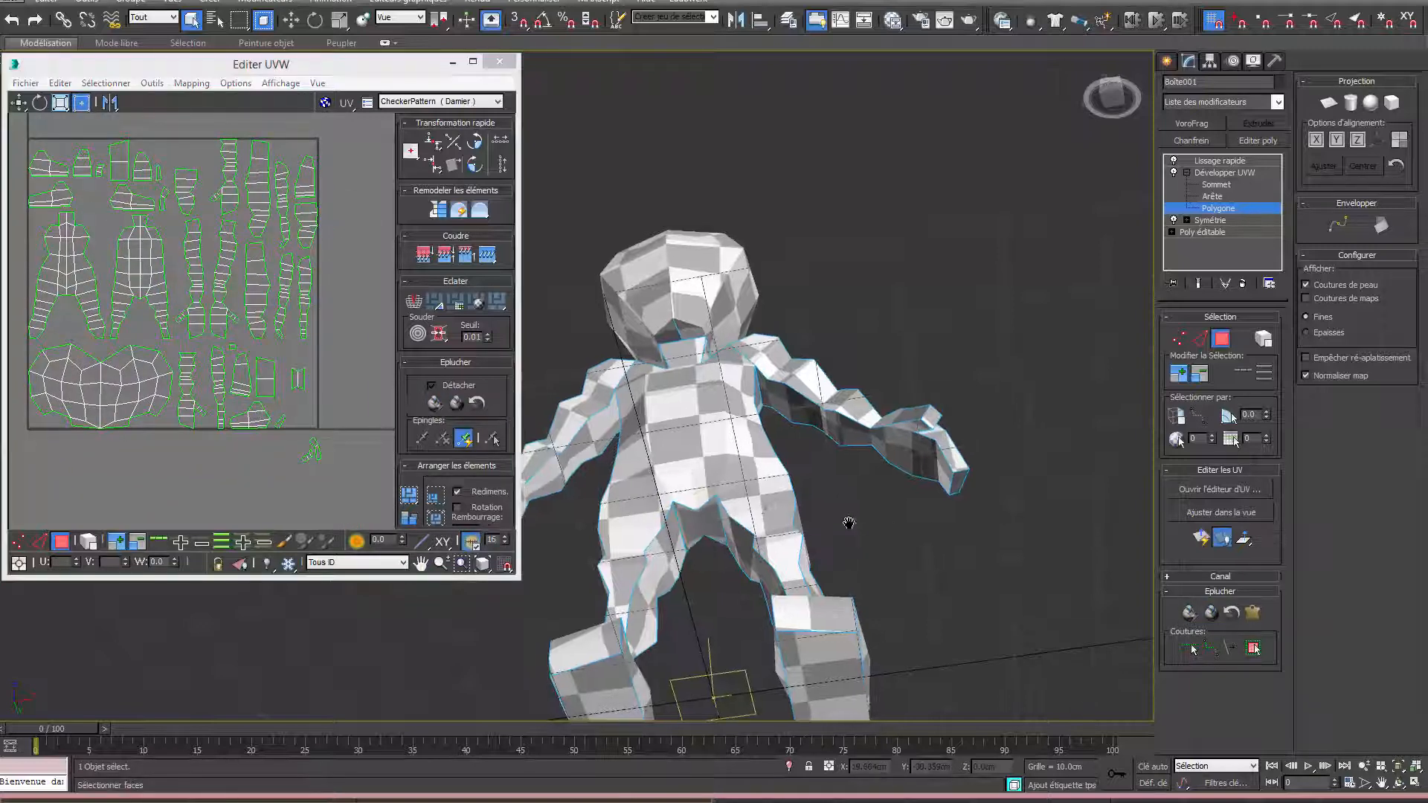
middle_drag(847, 521, 865, 485)
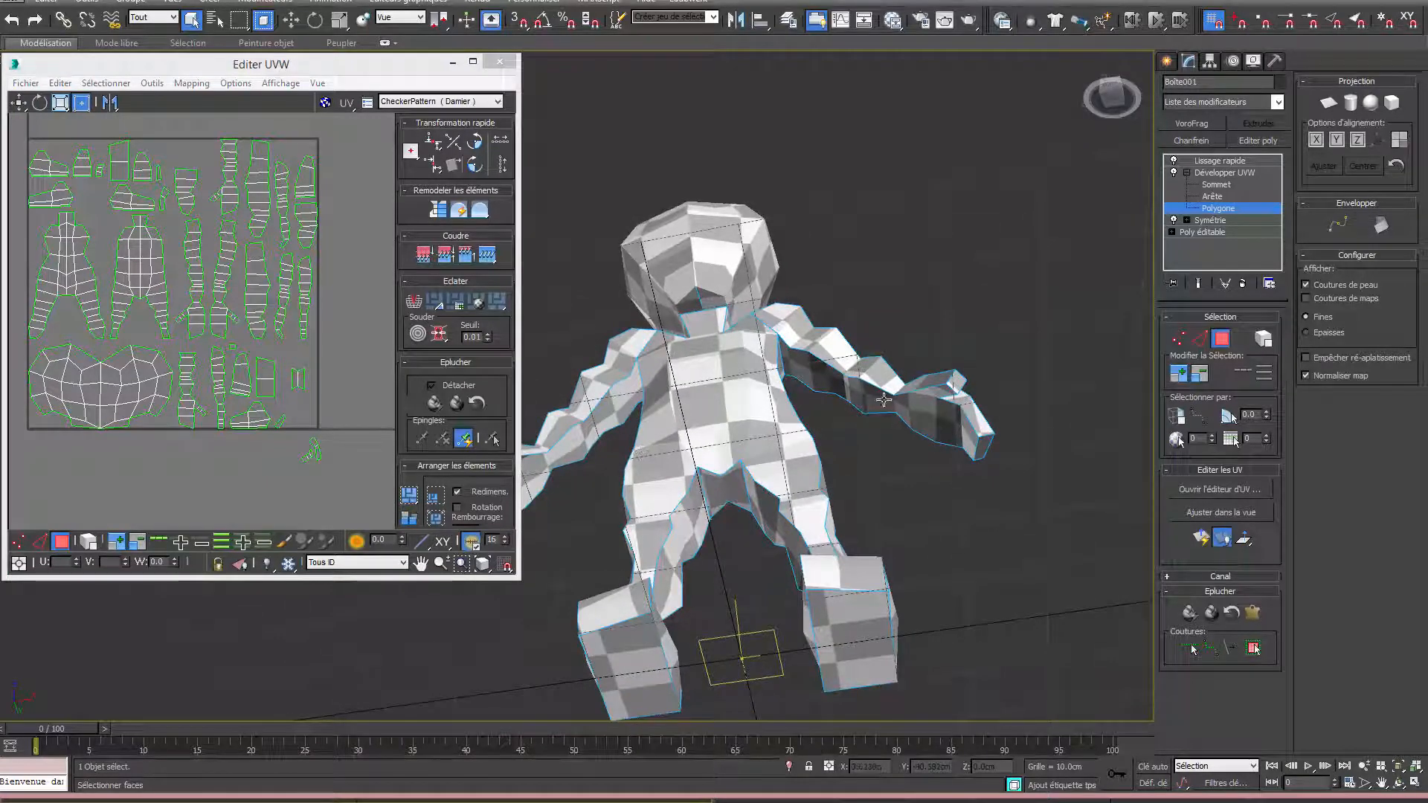
click(953, 380)
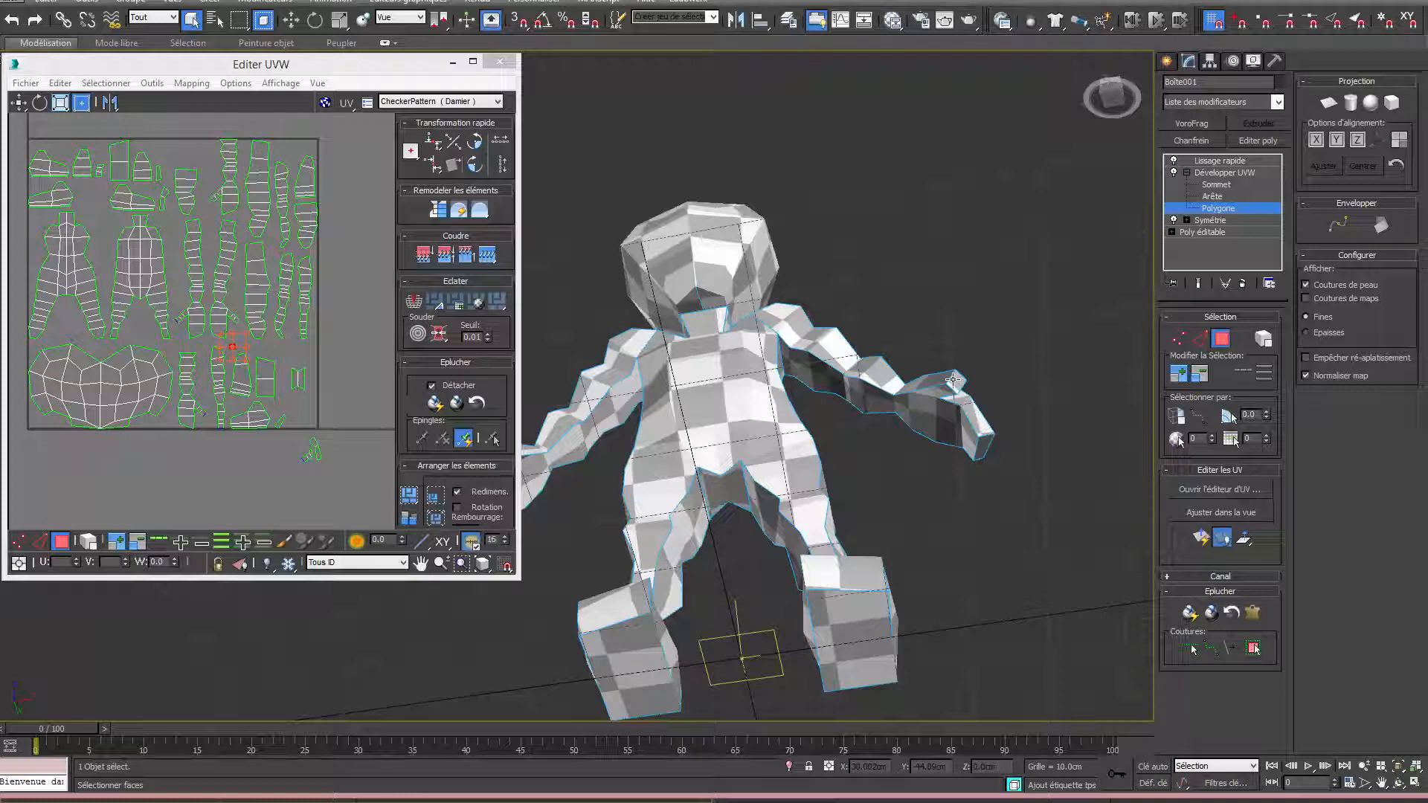
middle_drag(595, 430, 718, 402)
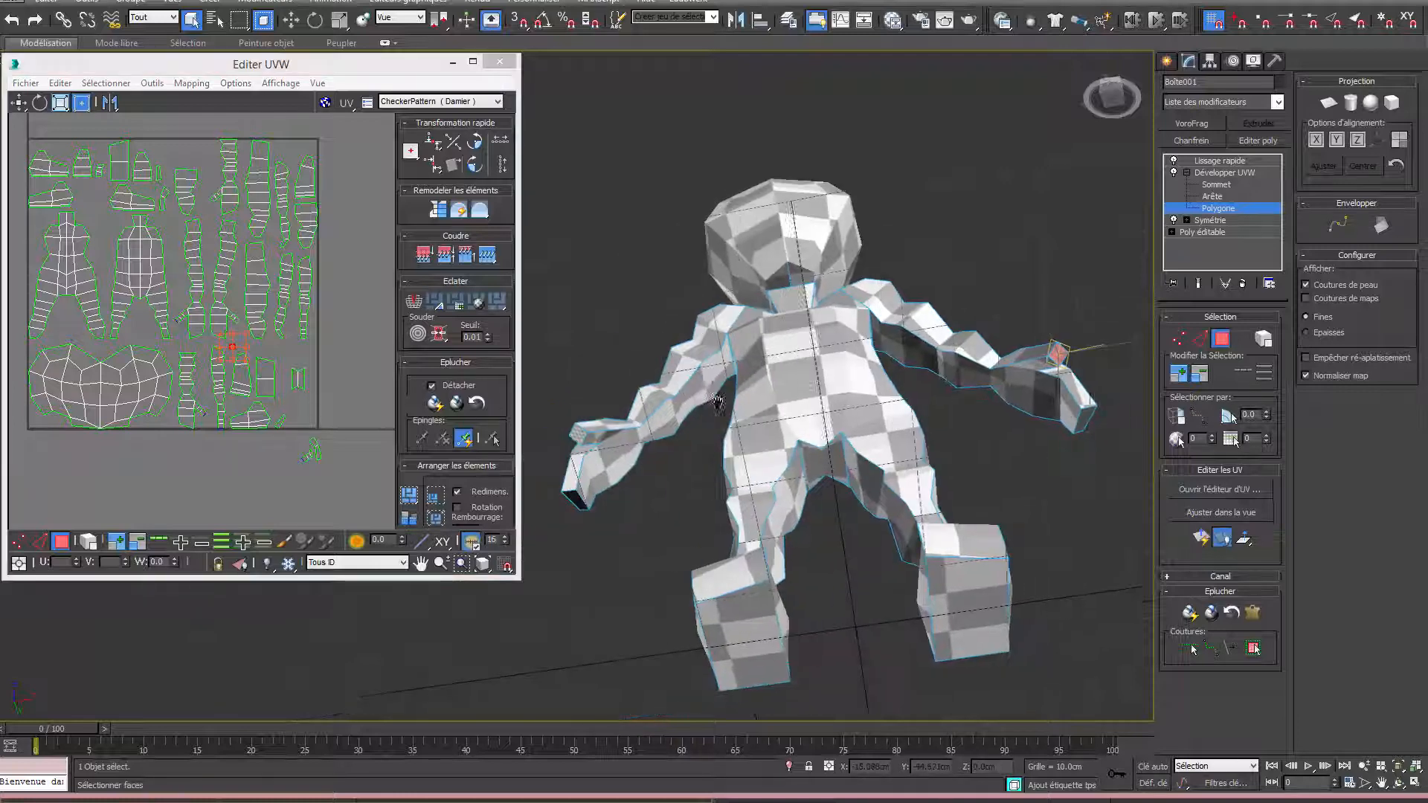
click(612, 433)
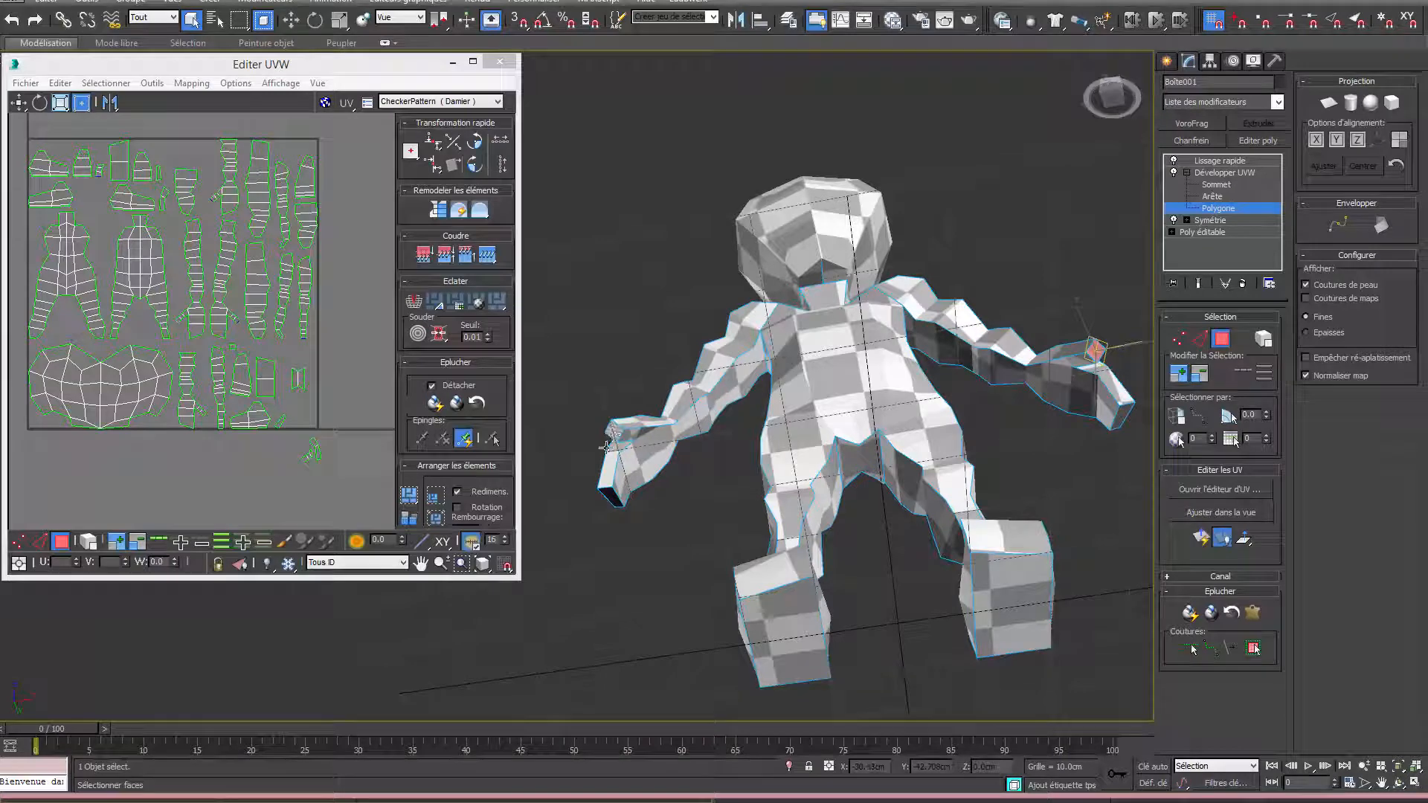
alt+middle_drag(610, 453, 660, 484)
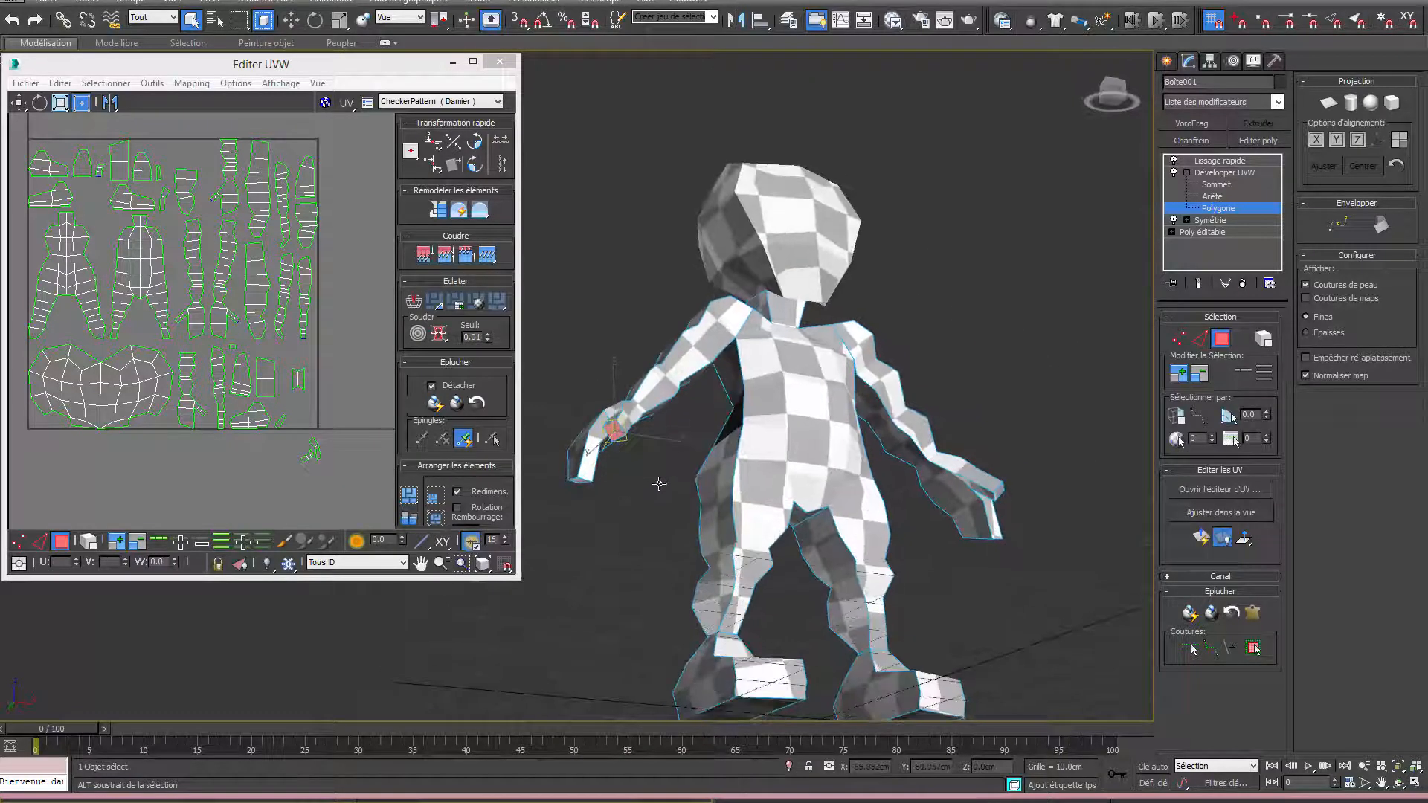
scroll(208, 398, down, 5)
scroll(201, 379, up, 6)
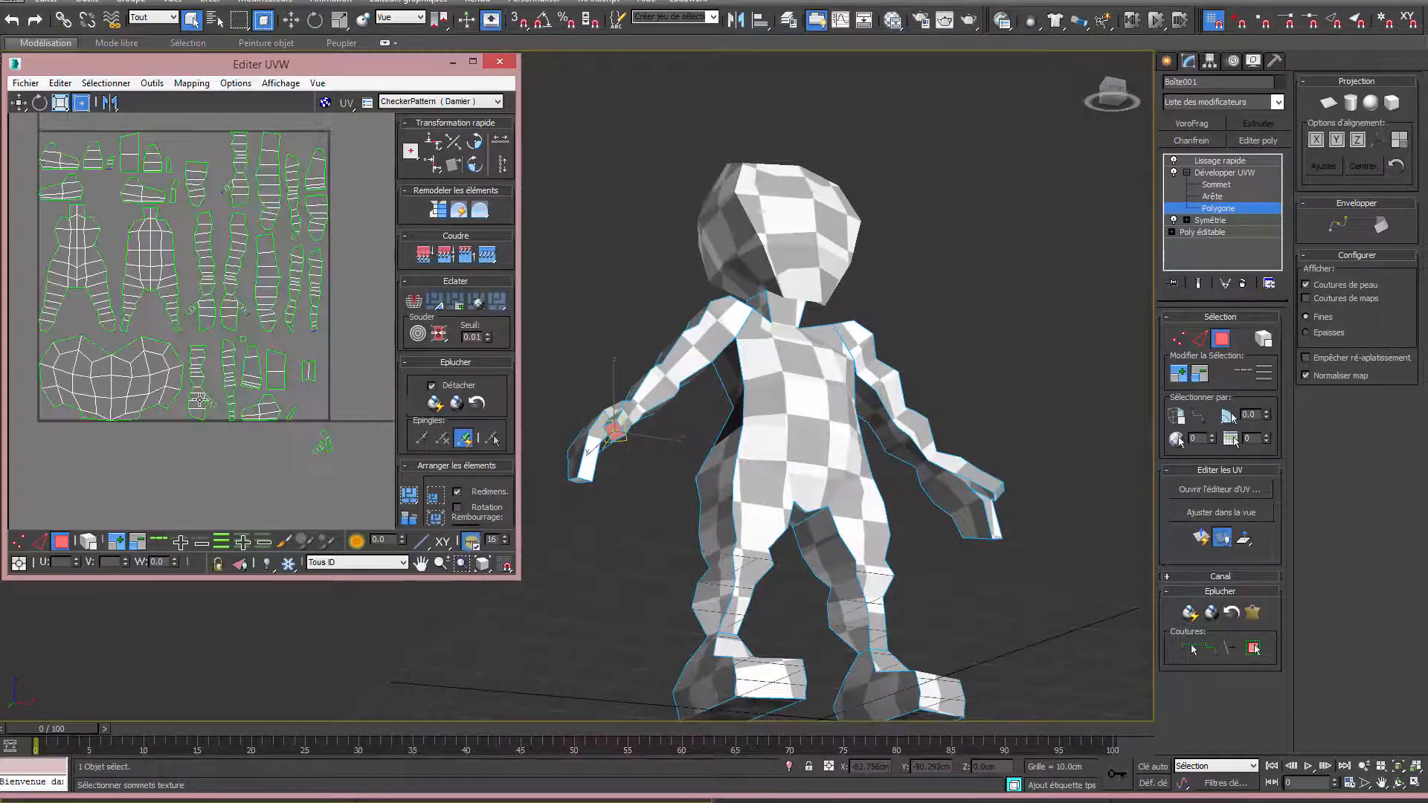
Unfold the selected thumb polygon with the Pelt Map, running the pelt and the relaxation, and commit the result.
click(1252, 613)
click(477, 334)
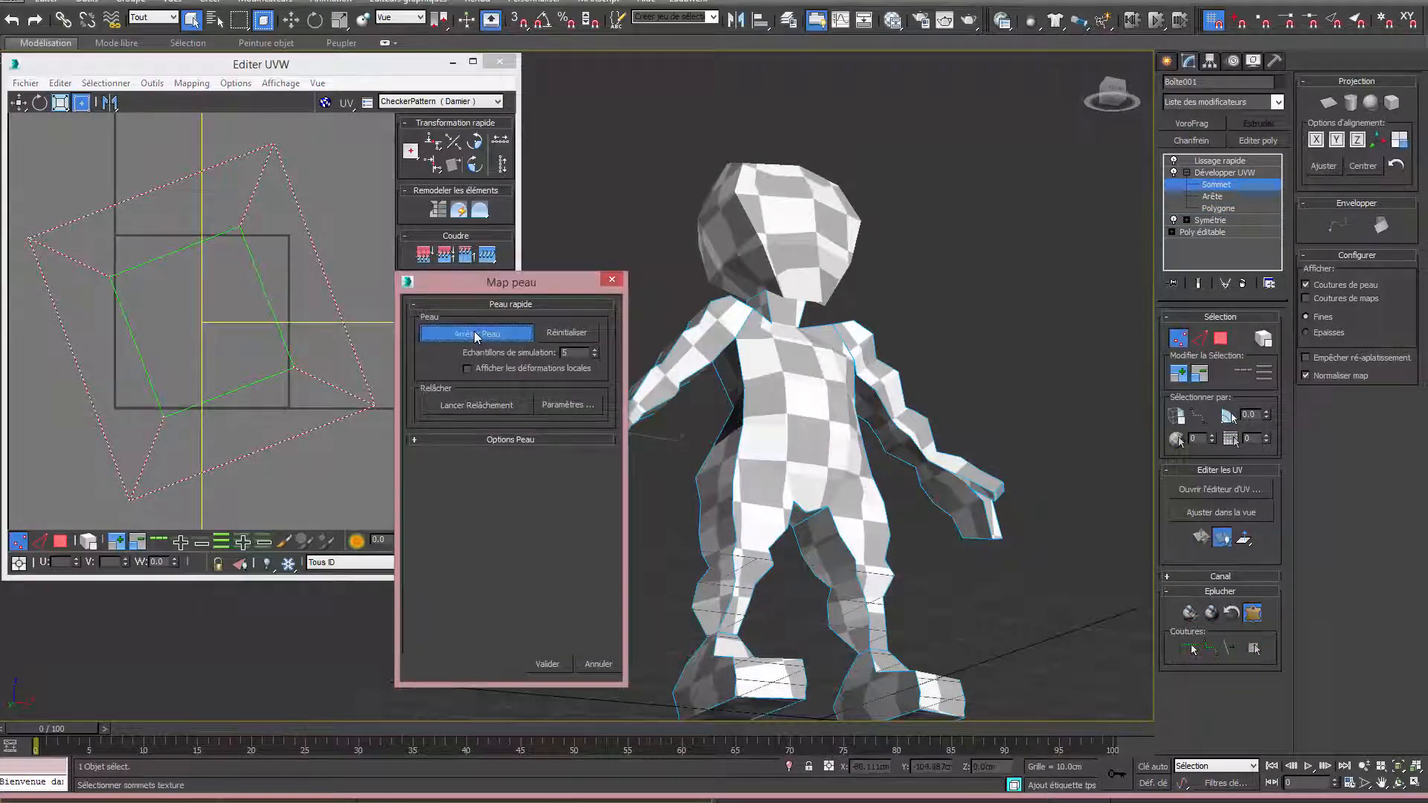
click(496, 408)
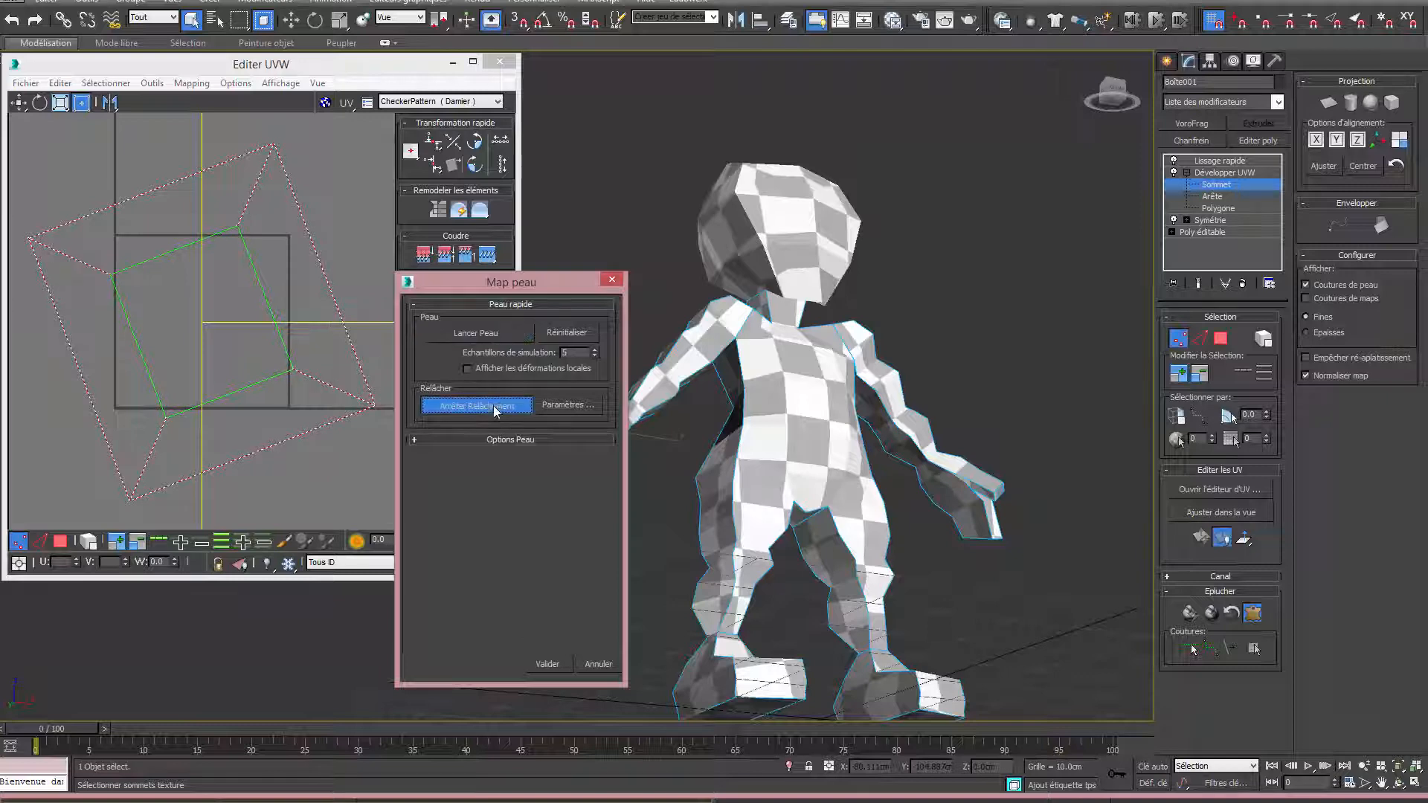
click(542, 662)
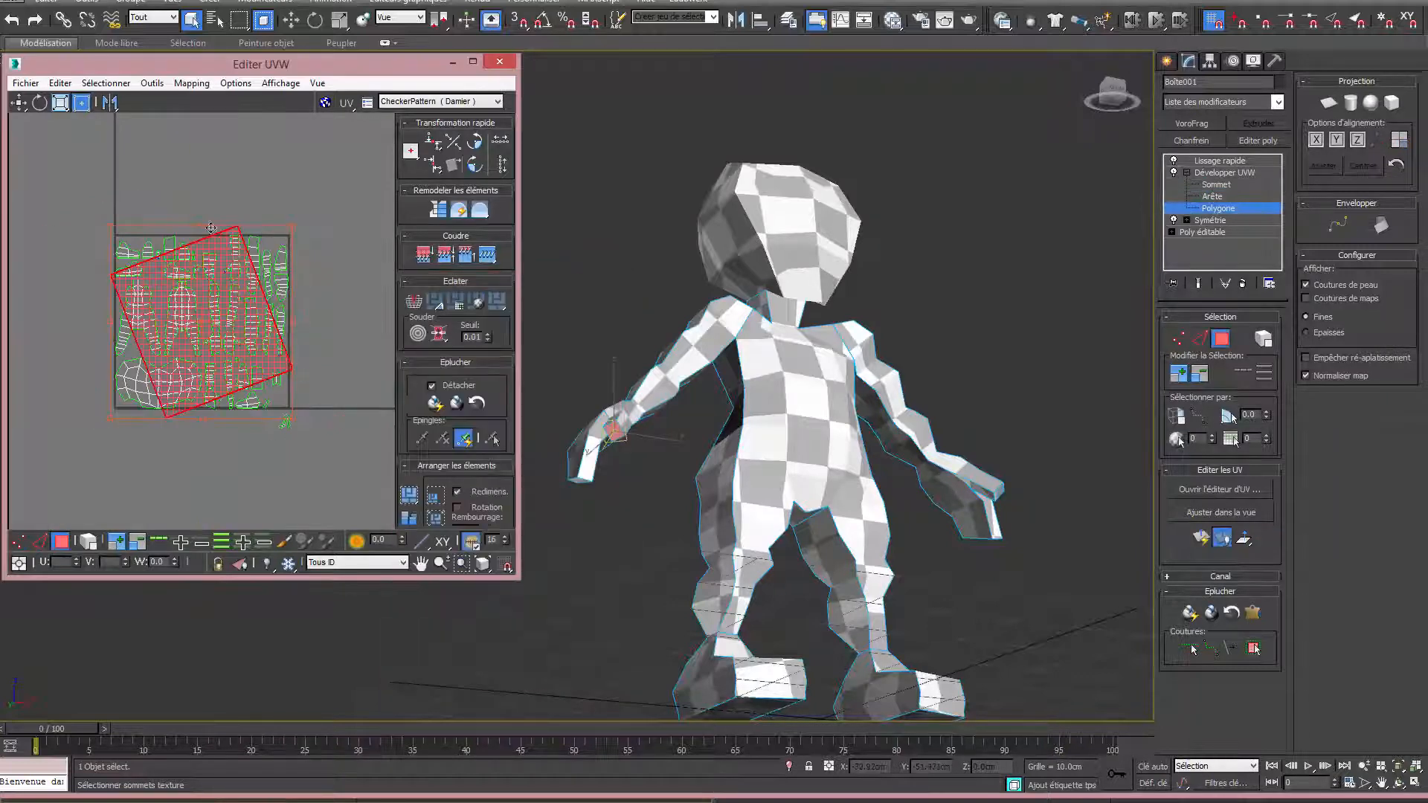
Rotate the oversized square shell upright and scale it down to about the size of the other small shells.
drag(211, 228, 21, 261)
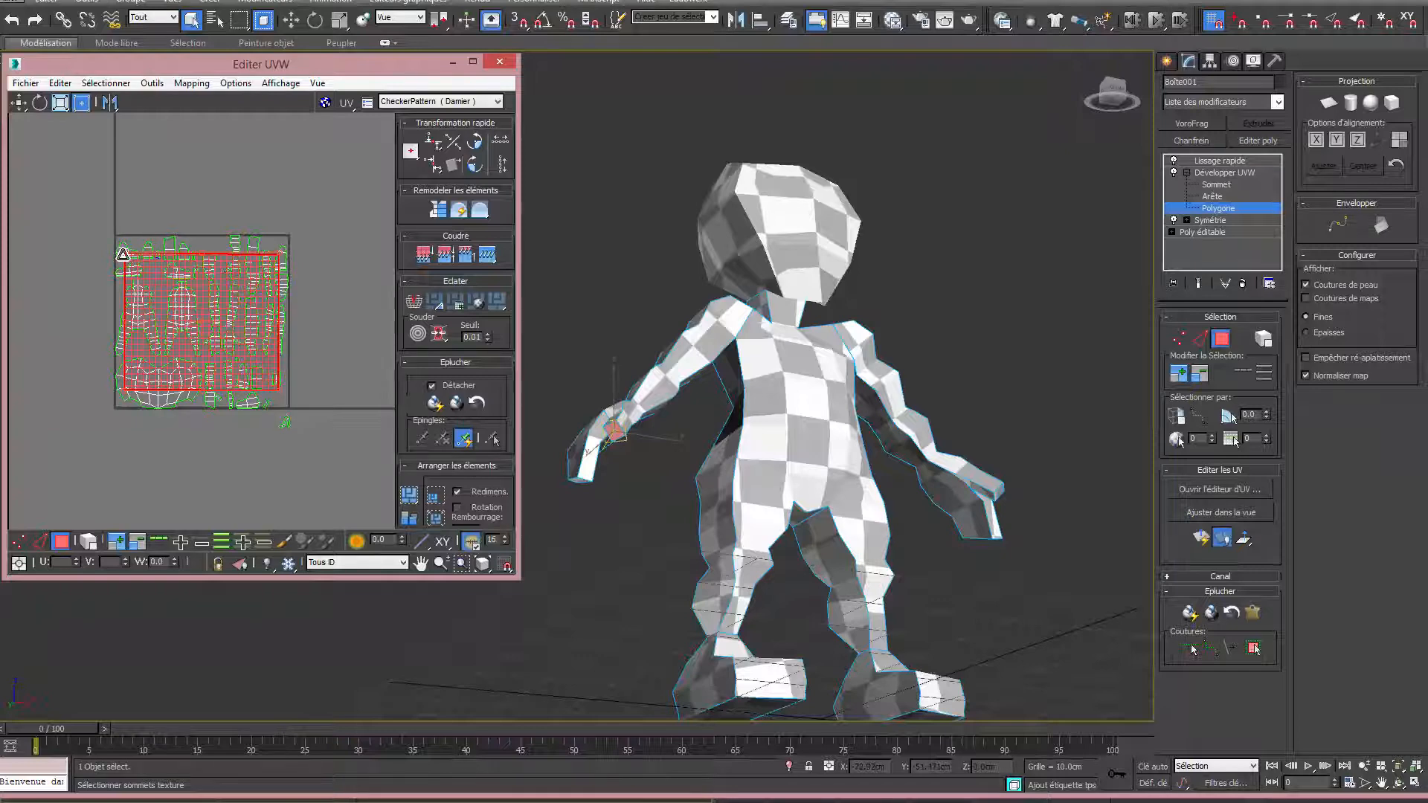
drag(236, 365, 283, 396)
scroll(284, 396, up, 6)
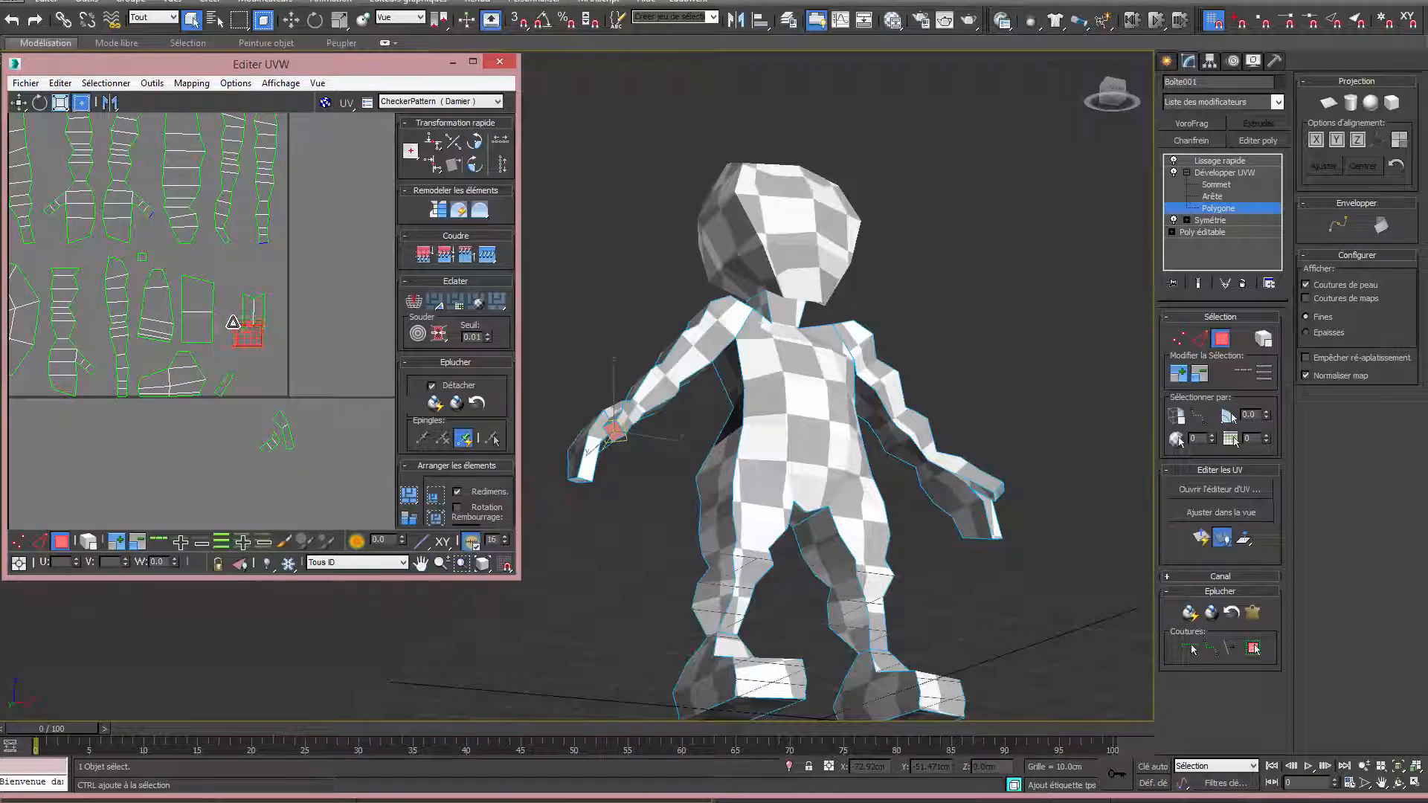
scroll(261, 359, down, 1)
scroll(261, 359, up, 1)
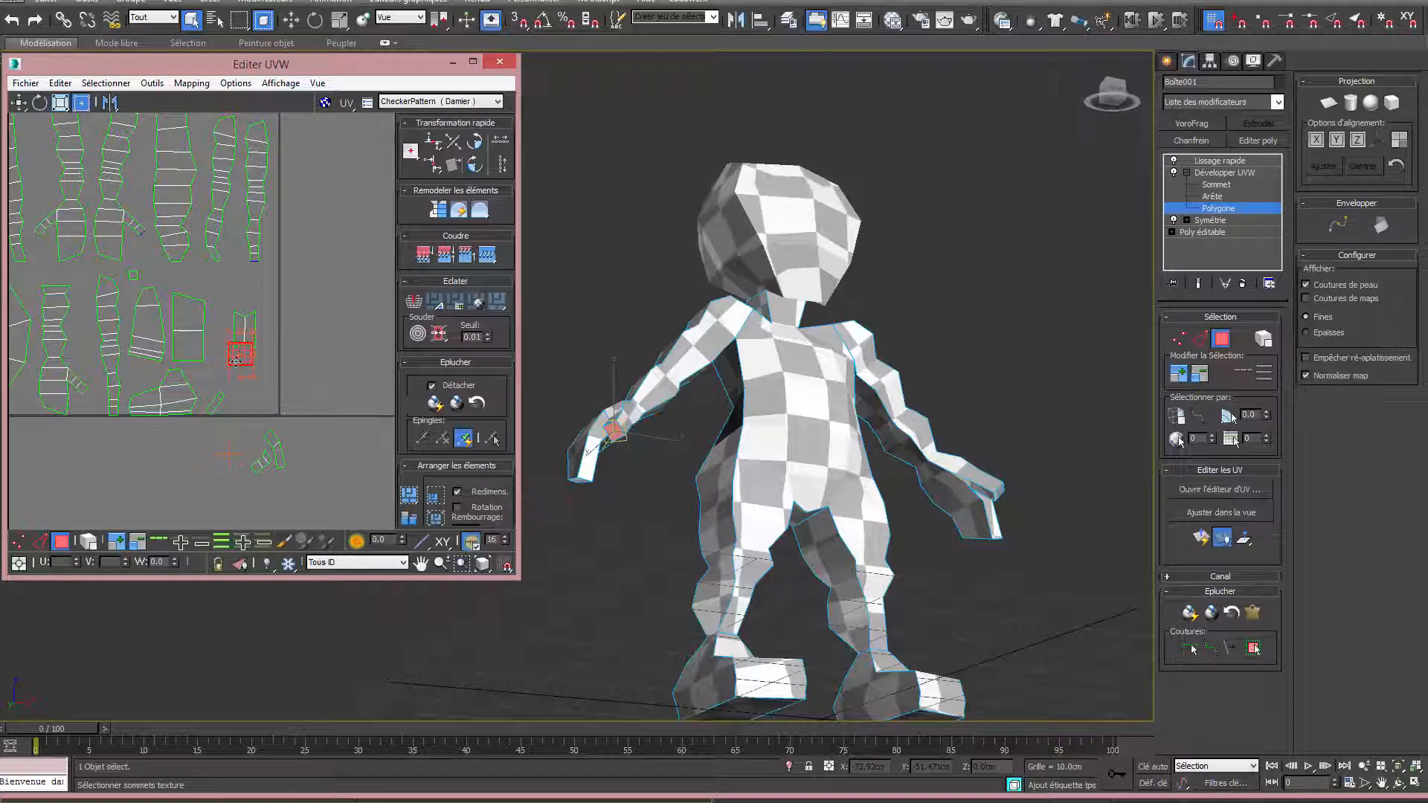
Place the square thumb shell below the UV square and shrink it to roughly match the tiny square shell in the layout.
drag(236, 352, 198, 433)
scroll(215, 447, up, 4)
scroll(272, 389, down, 5)
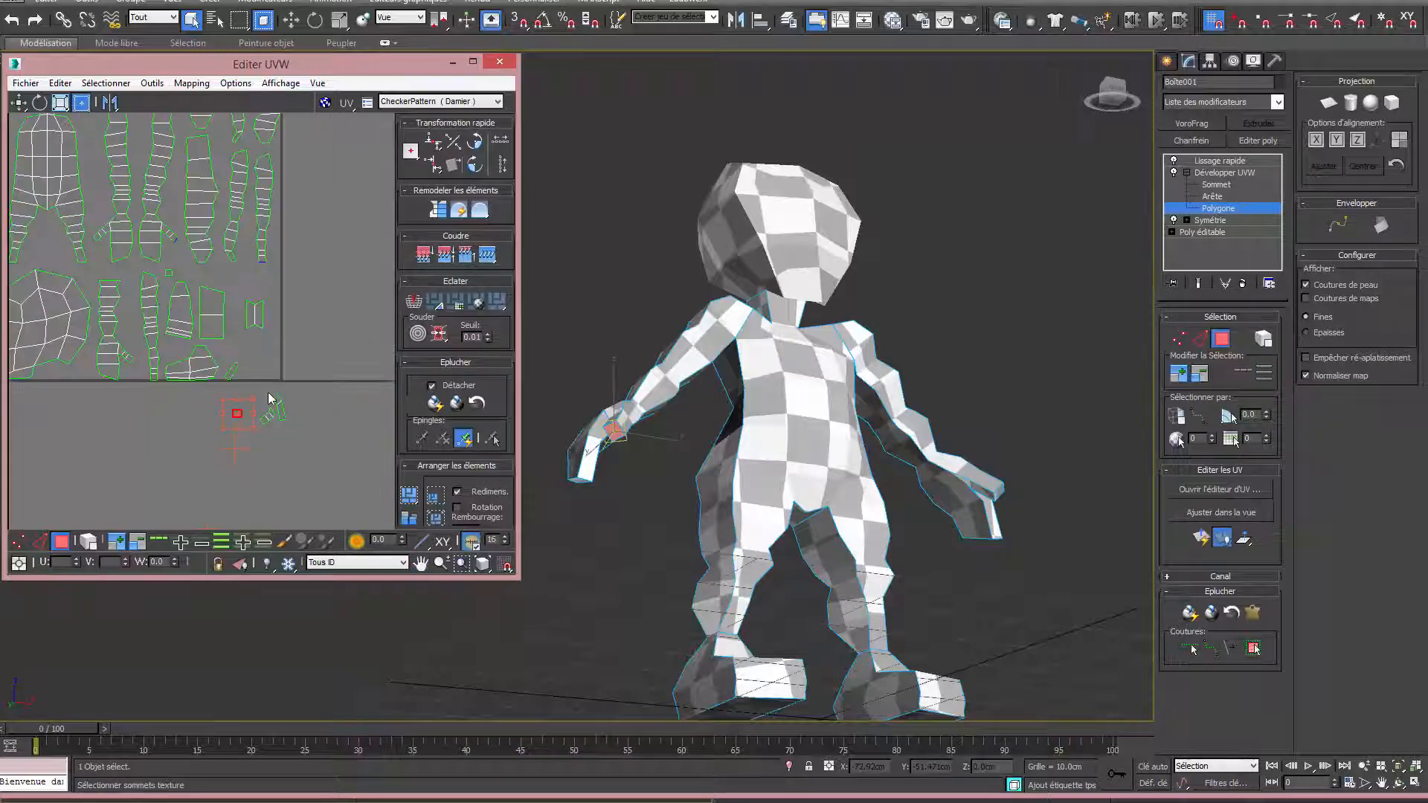
middle_drag(268, 401, 277, 414)
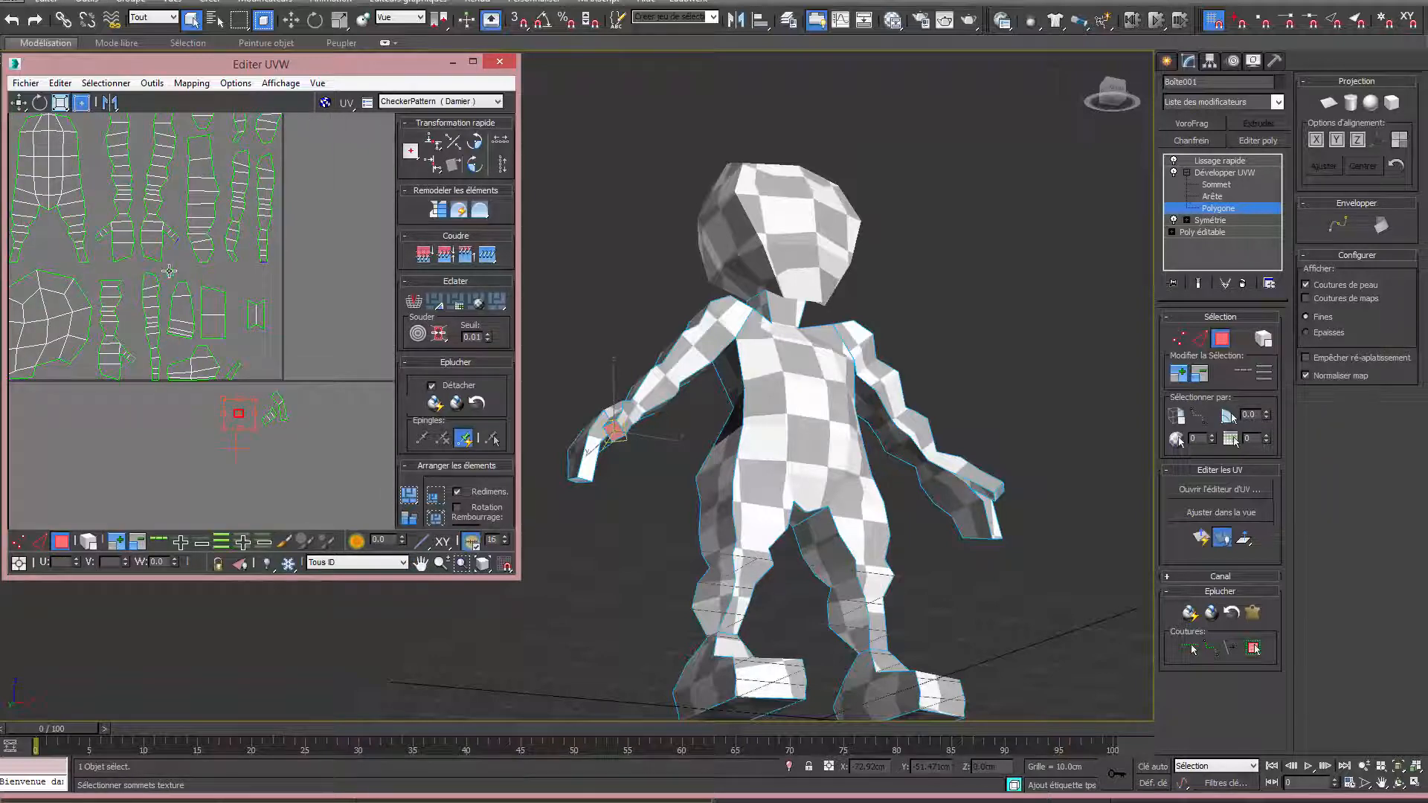
drag(249, 415, 181, 275)
Turn on UV element selection and move the small slanted shell from the square's lower edge out beside the set-aside shells.
click(88, 545)
drag(235, 377, 242, 391)
scroll(222, 372, up, 4)
drag(221, 370, 288, 440)
scroll(290, 414, down, 3)
scroll(290, 414, down, 2)
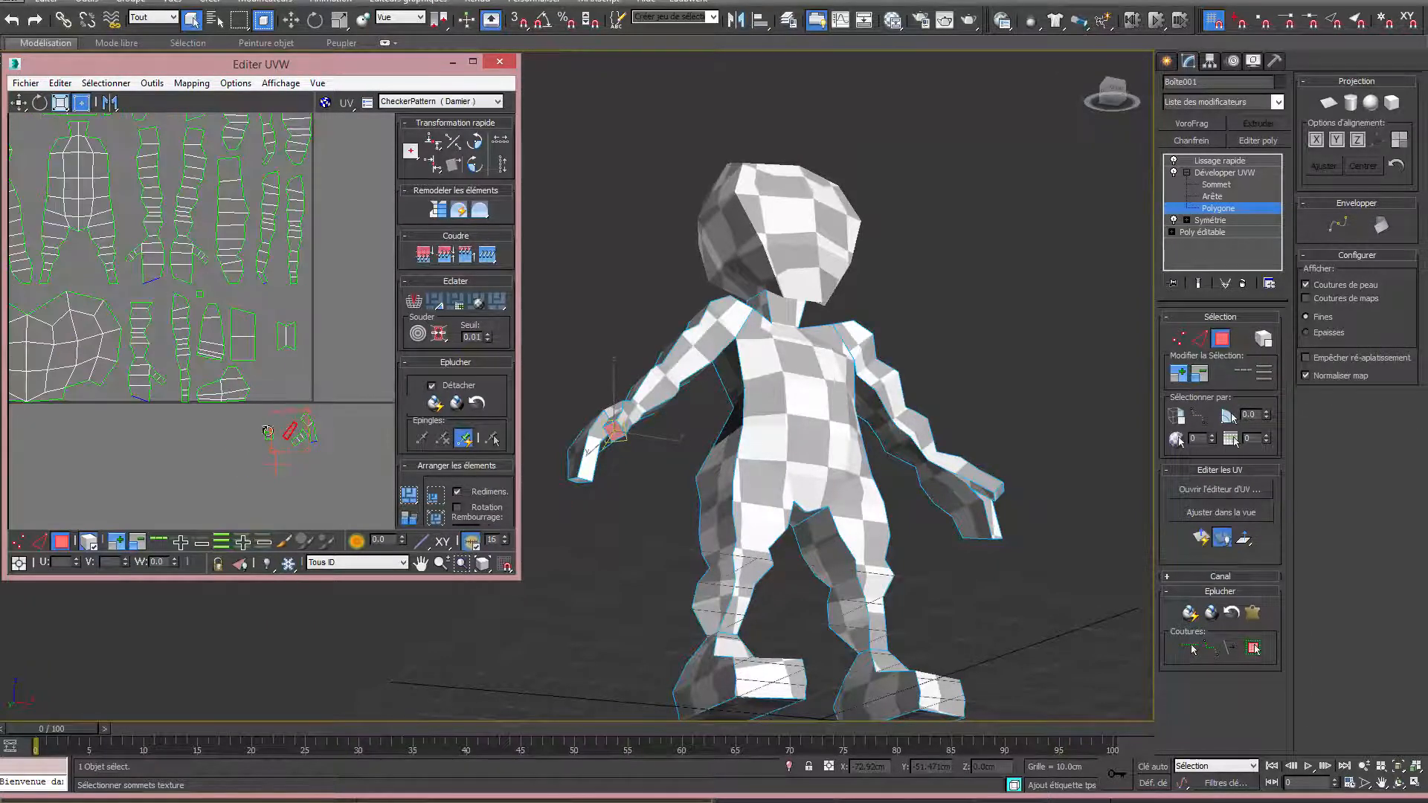
Select the three small narrow shells around the foot pieces together and move them below the UV square.
middle_drag(291, 415, 370, 457)
scroll(249, 290, up, 4)
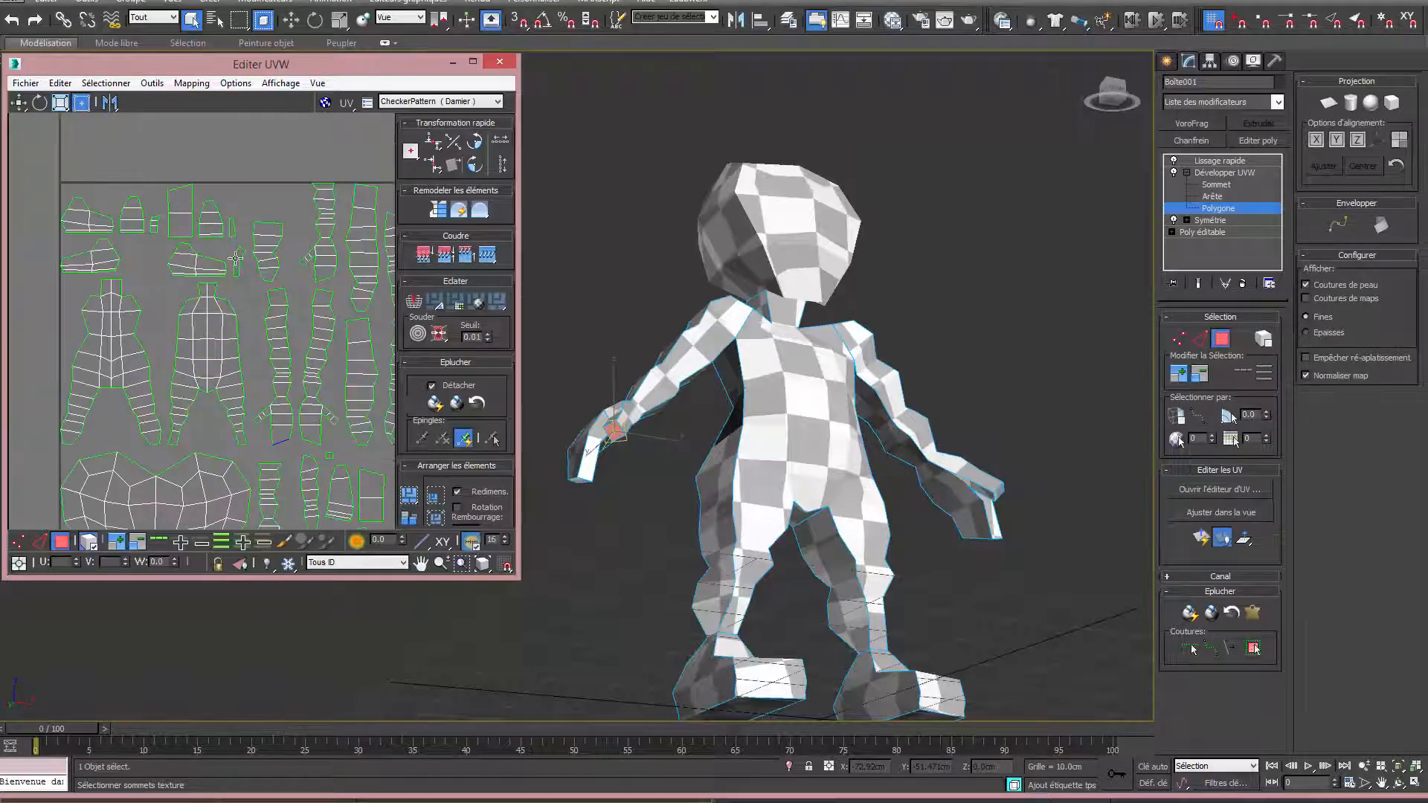
click(235, 258)
middle_drag(235, 258, 197, 262)
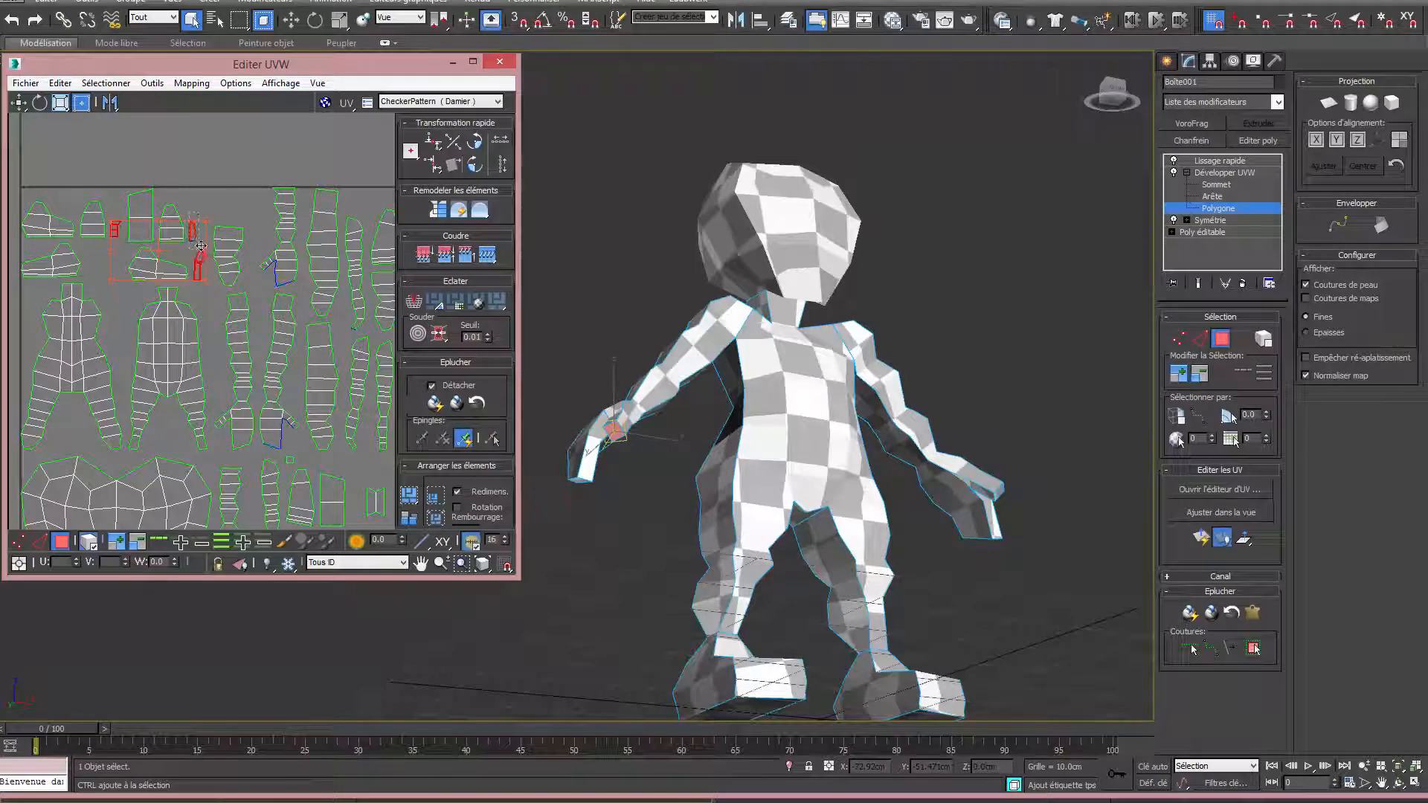
middle_drag(269, 431, 234, 340)
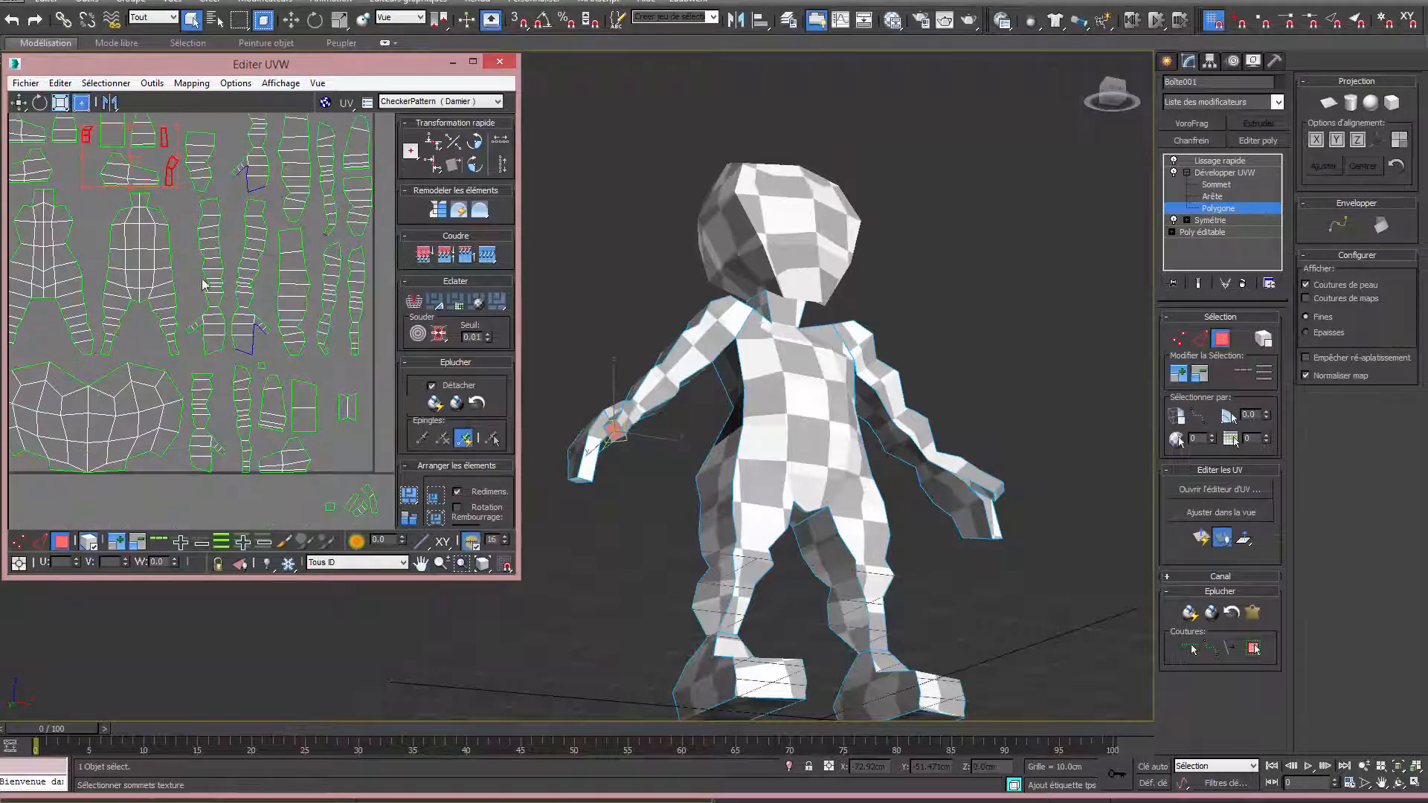
drag(170, 173, 289, 620)
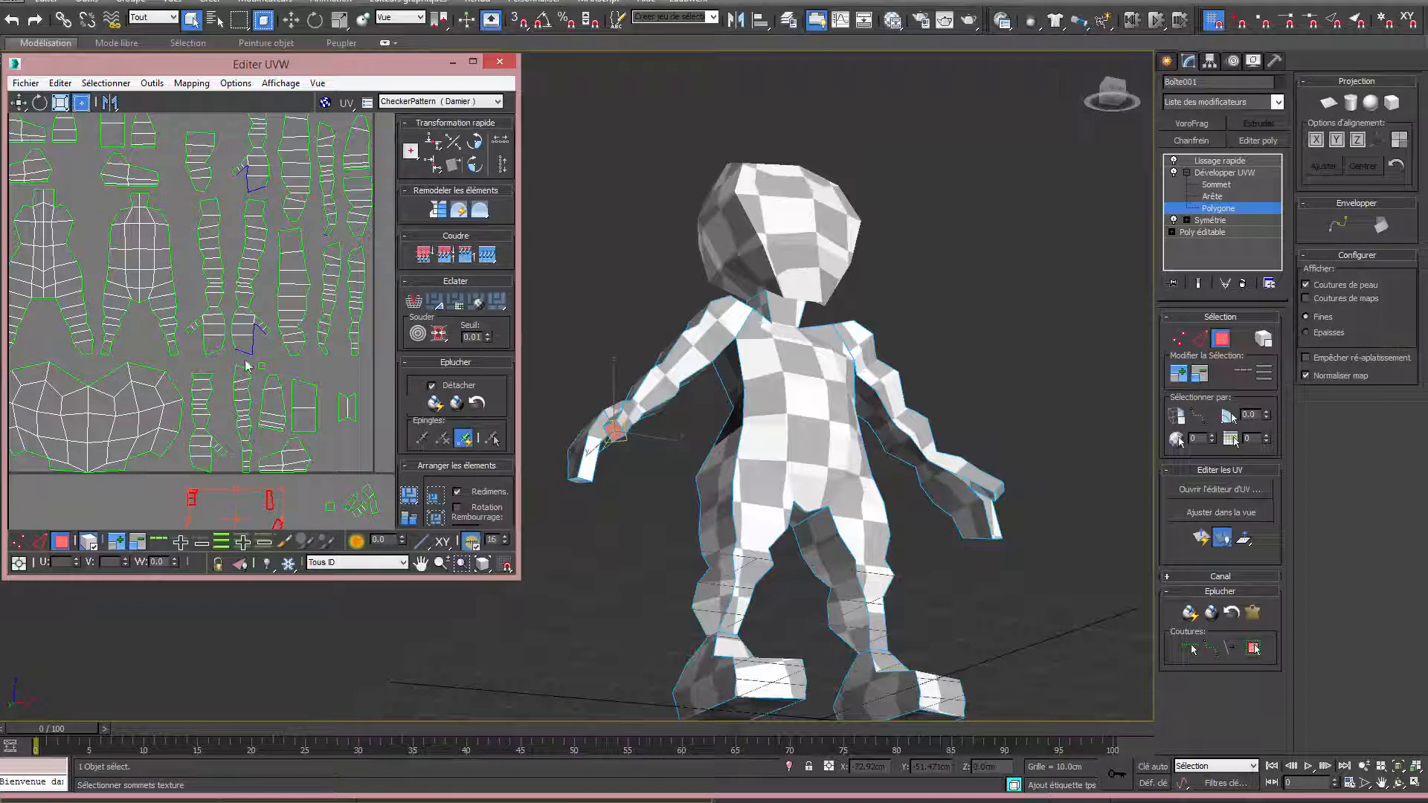
Switch the UV transformation from freeform to Move (Déplacer) and bring the small set-aside shells into close view.
click(264, 369)
right_click(263, 368)
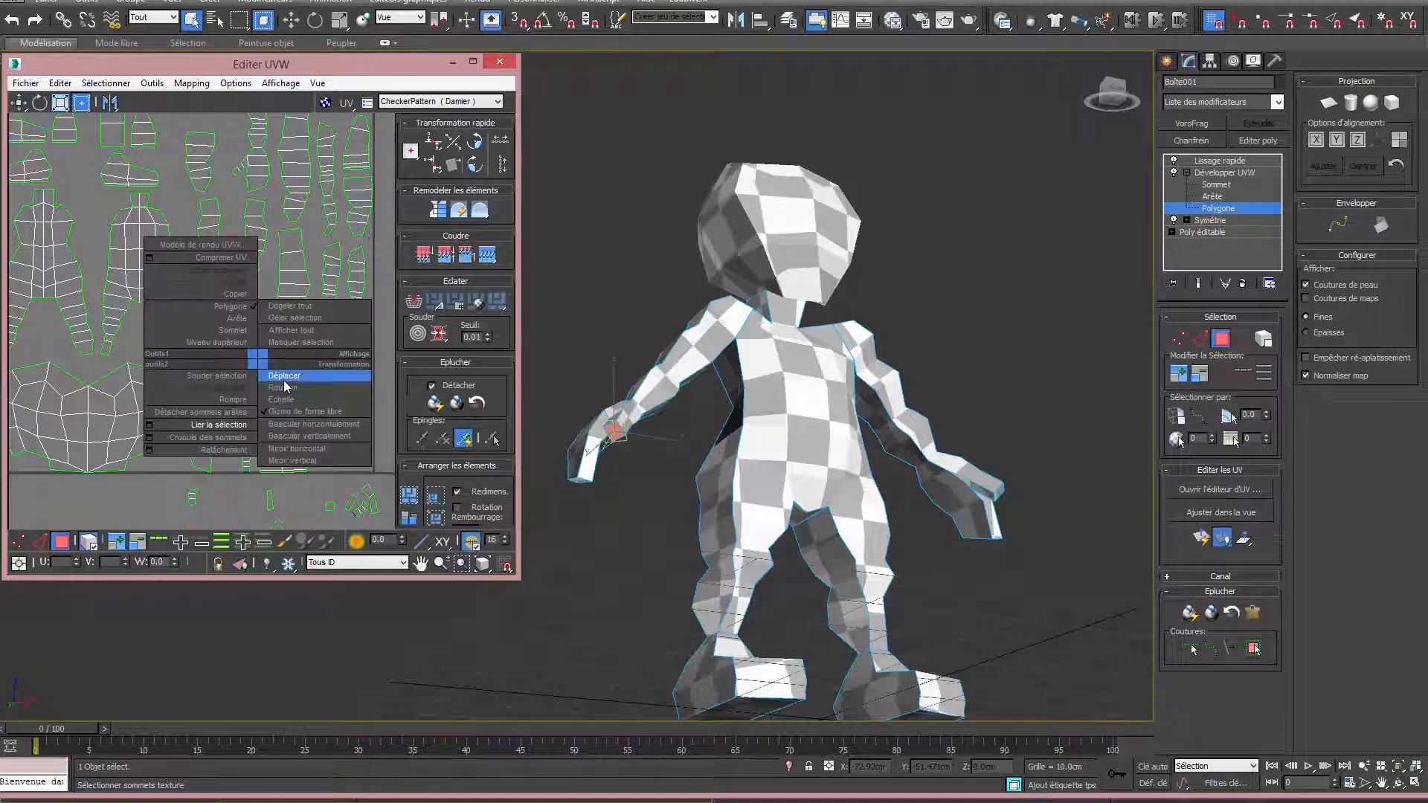
click(274, 377)
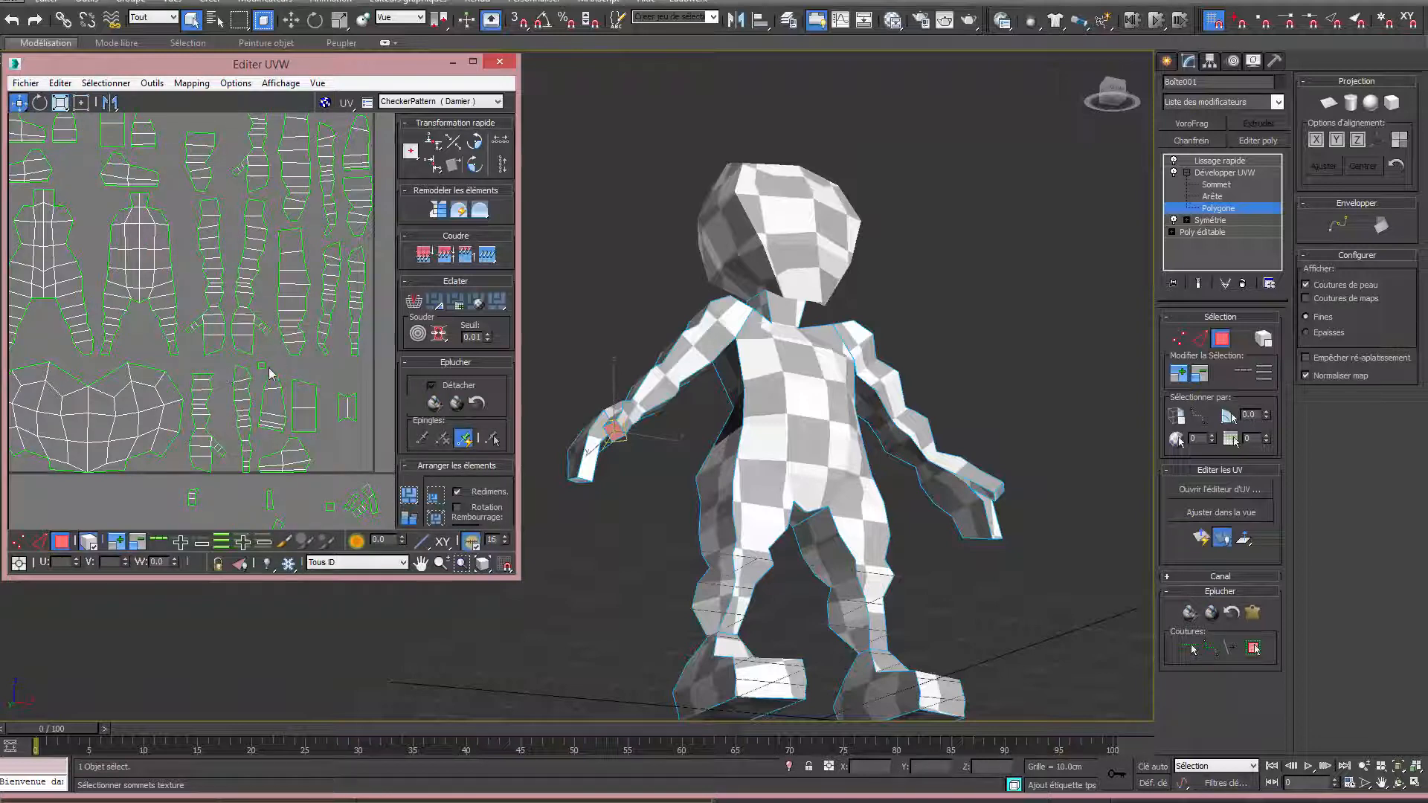
click(243, 459)
scroll(241, 512, up, 10)
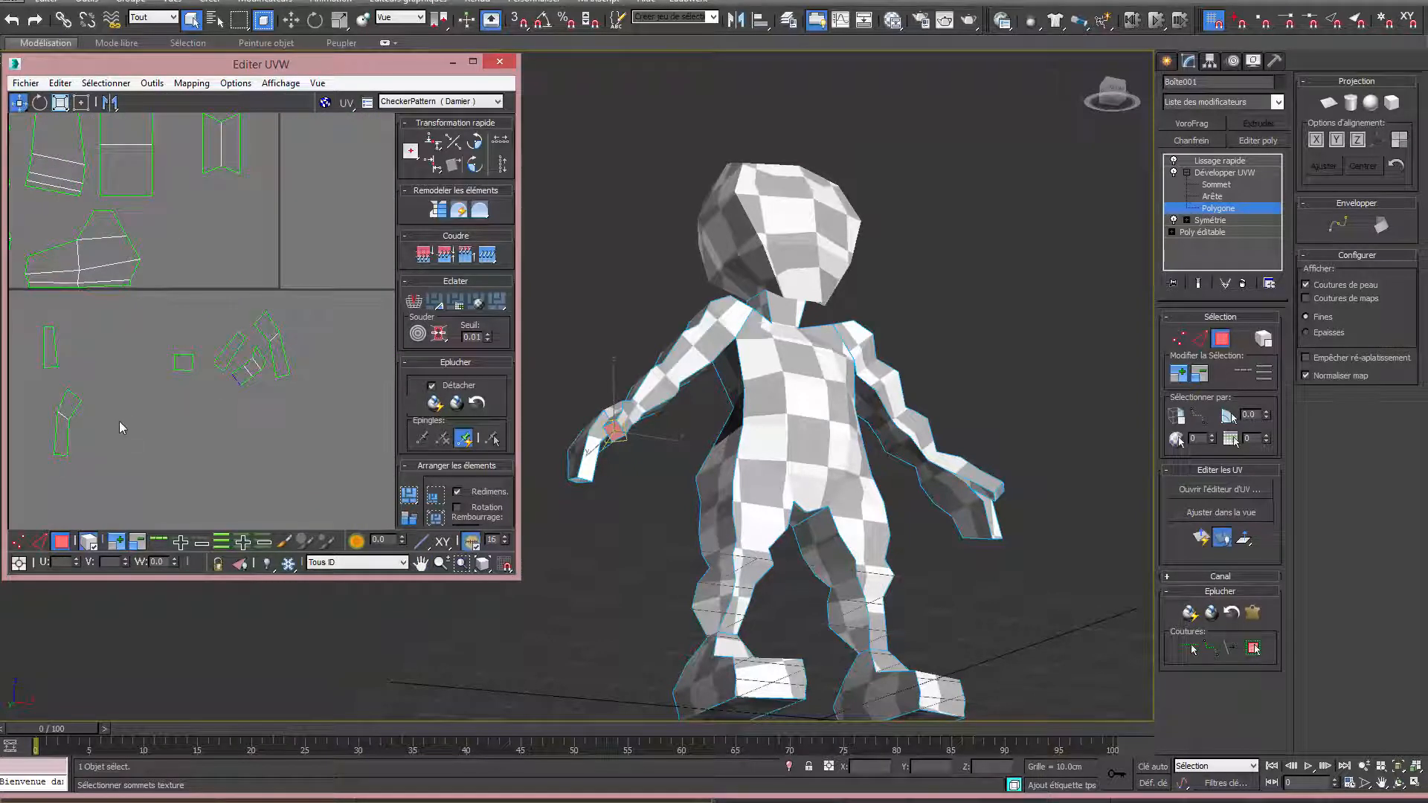
Move the square shell set apart from the small slanted shells to just below that group.
scroll(223, 390, down, 3)
scroll(253, 388, up, 3)
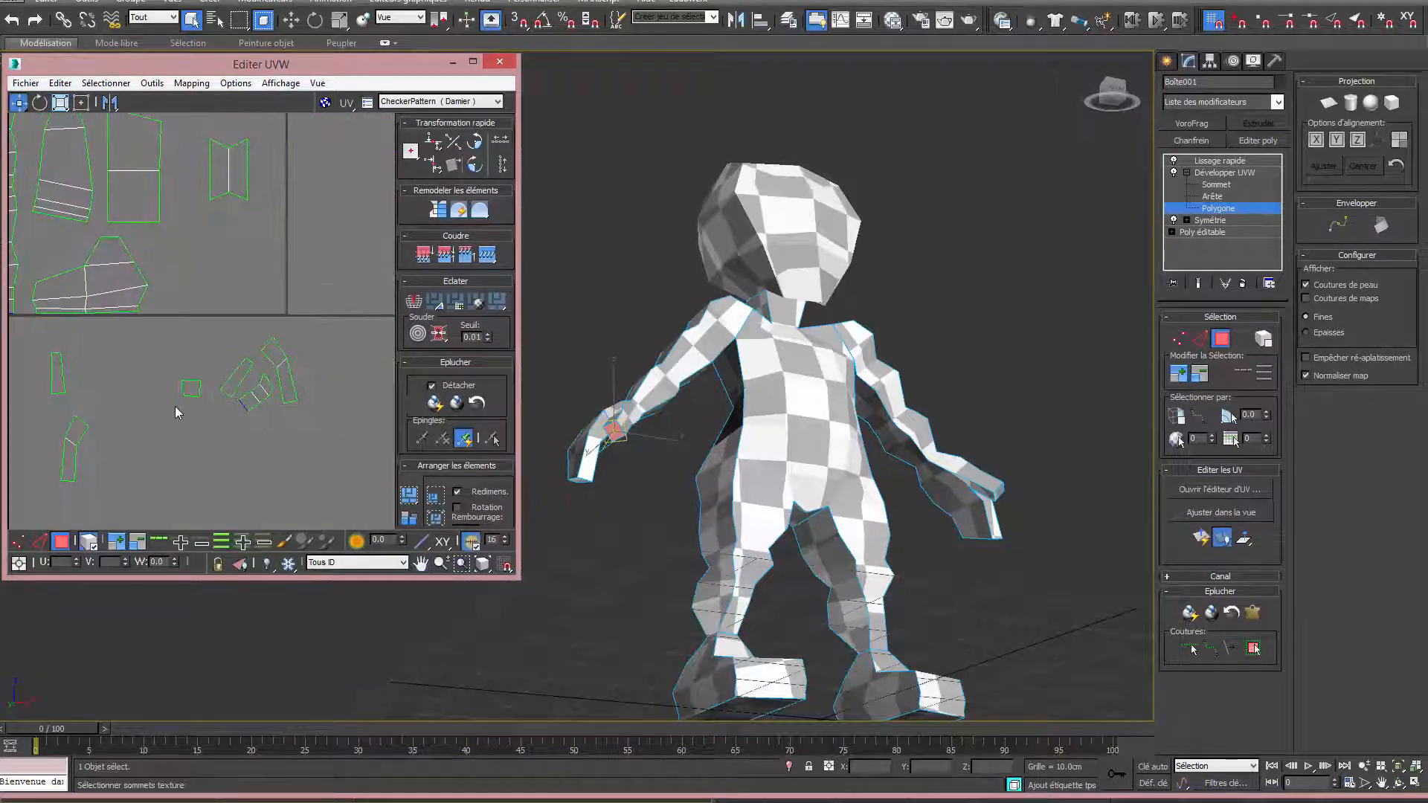
middle_drag(179, 406, 286, 370)
click(297, 360)
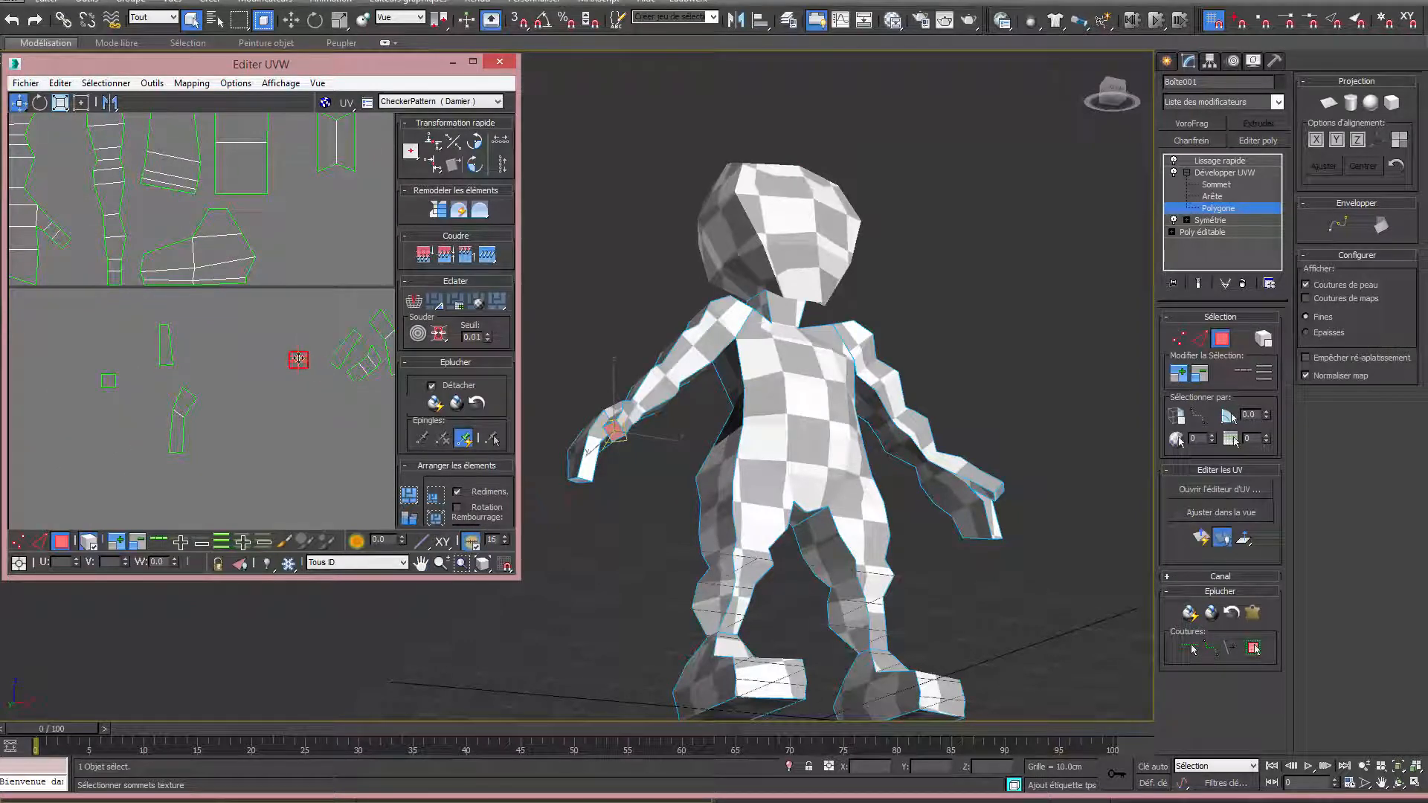
drag(301, 363, 318, 395)
click(110, 381)
middle_drag(379, 398, 258, 385)
click(257, 385)
scroll(228, 385, up, 2)
scroll(227, 385, up, 1)
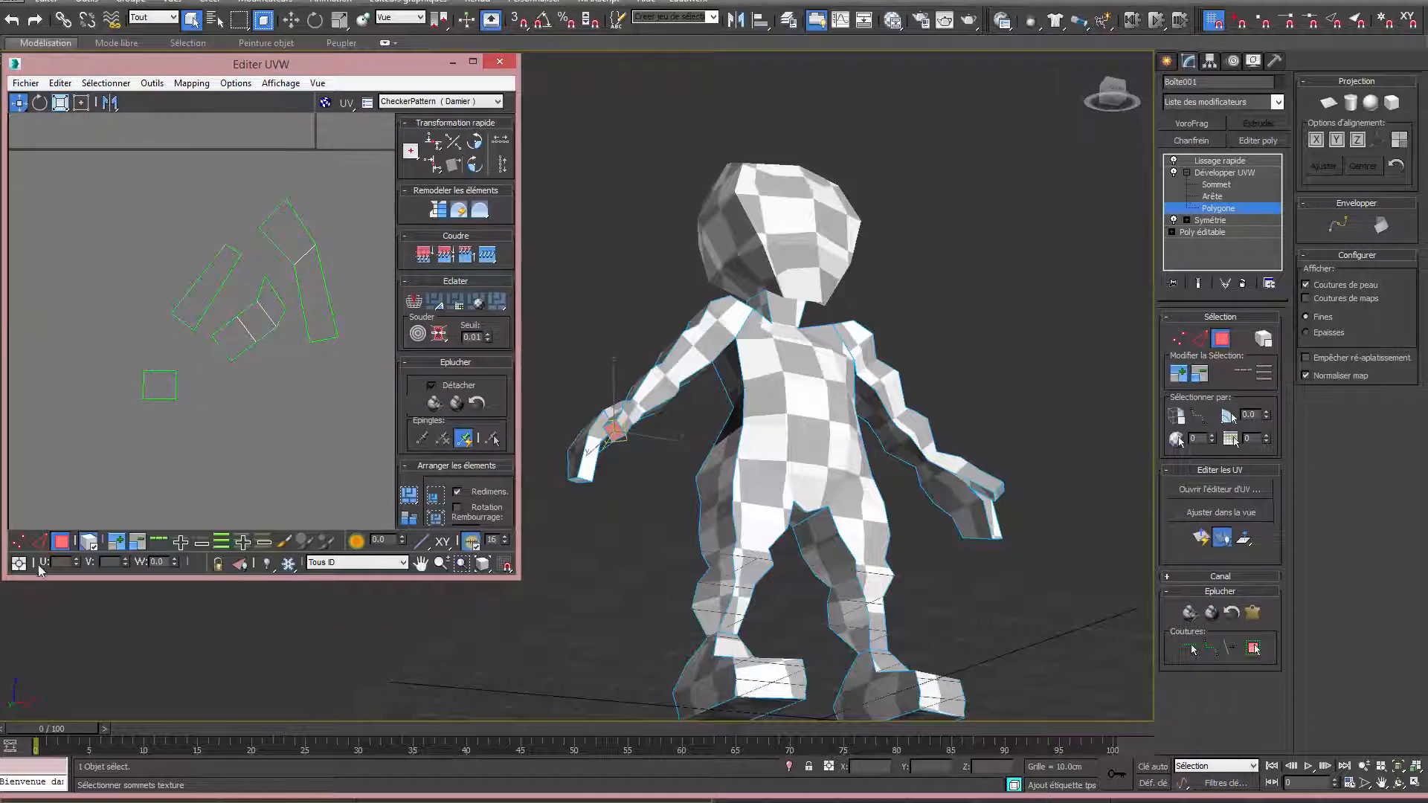
Switch to edge selection and check which neighbouring shell edge each side of the square shell matches.
click(39, 541)
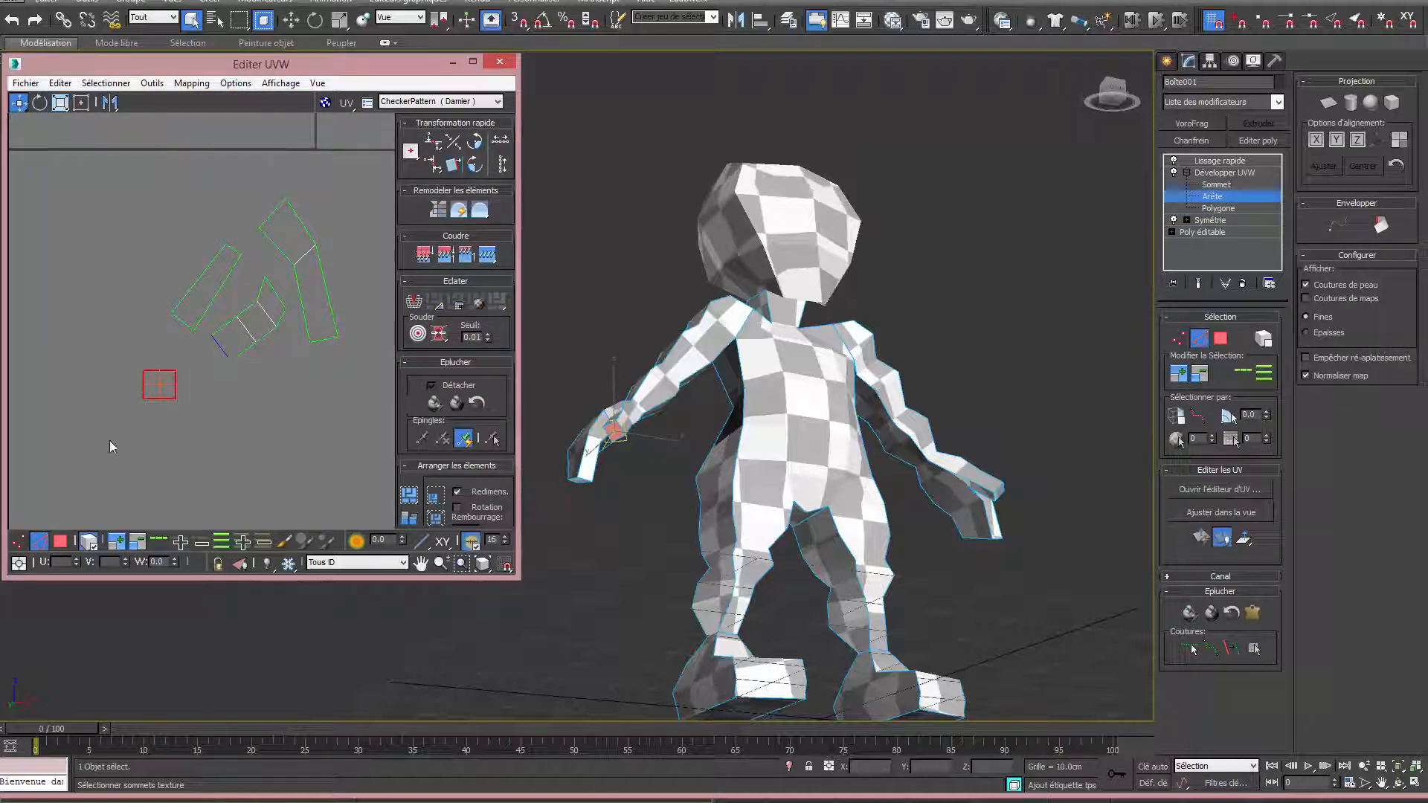
click(176, 408)
click(176, 385)
click(146, 383)
click(165, 371)
click(161, 398)
Rotate the square shell about 90 degrees and return to the Move (Déplacer) transformation.
right_click(186, 390)
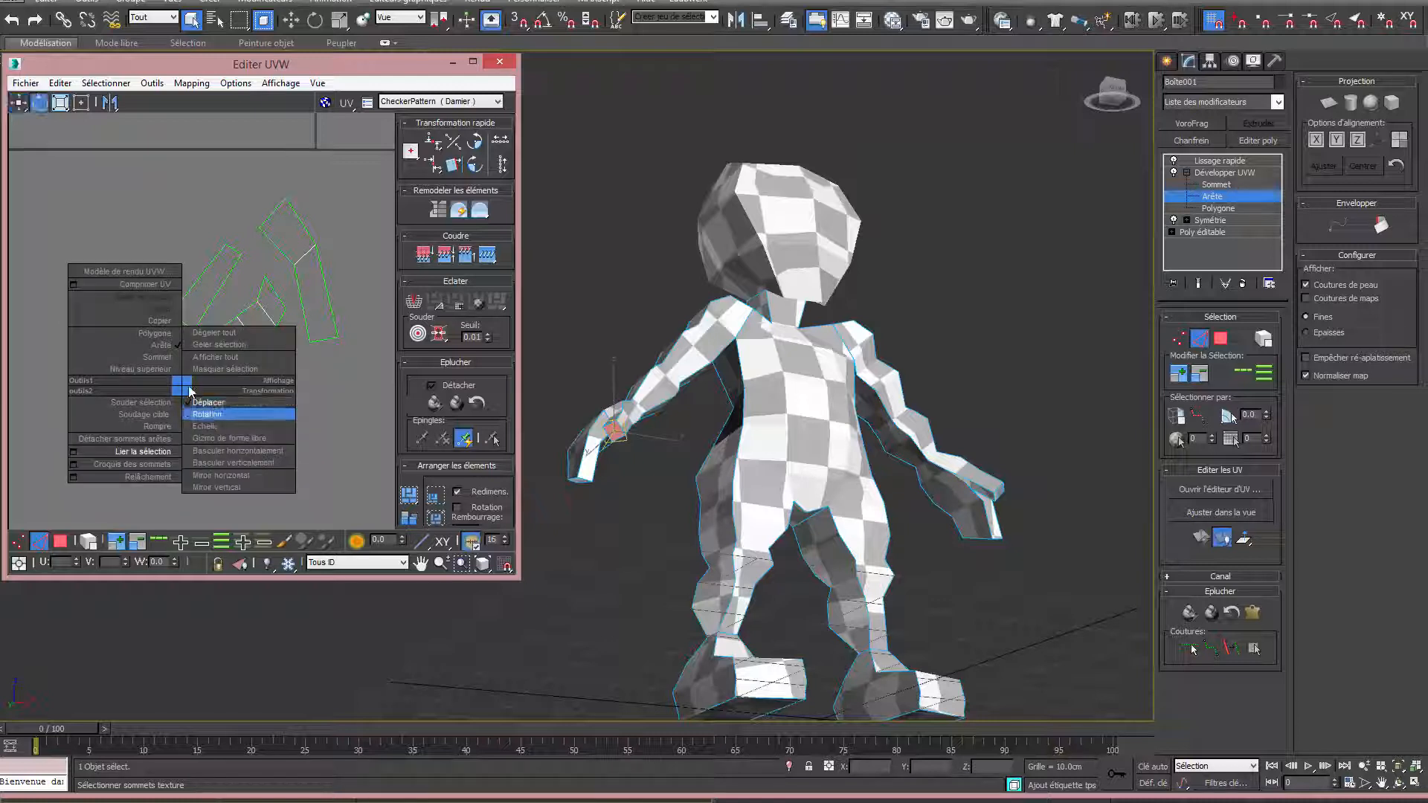
click(216, 420)
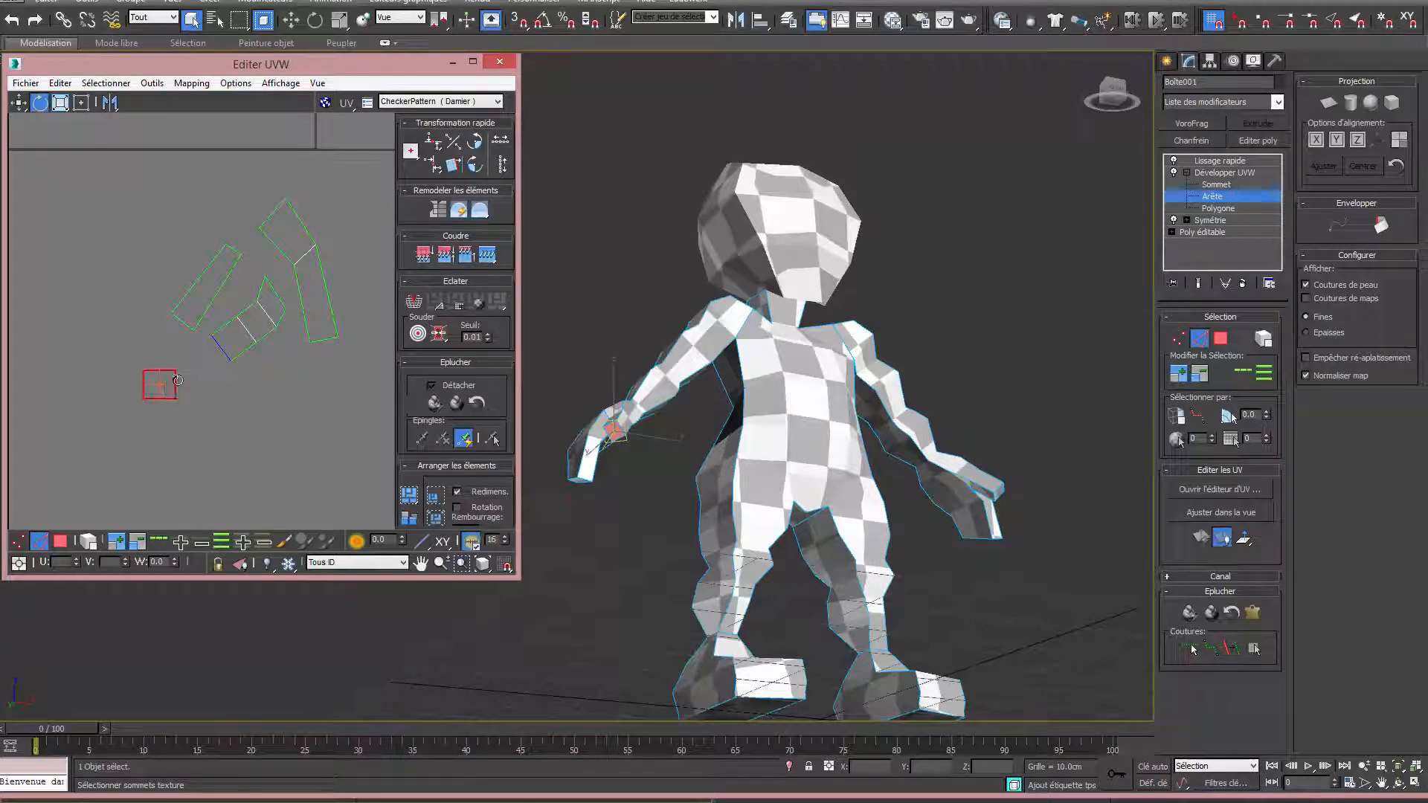
drag(178, 381, 146, 336)
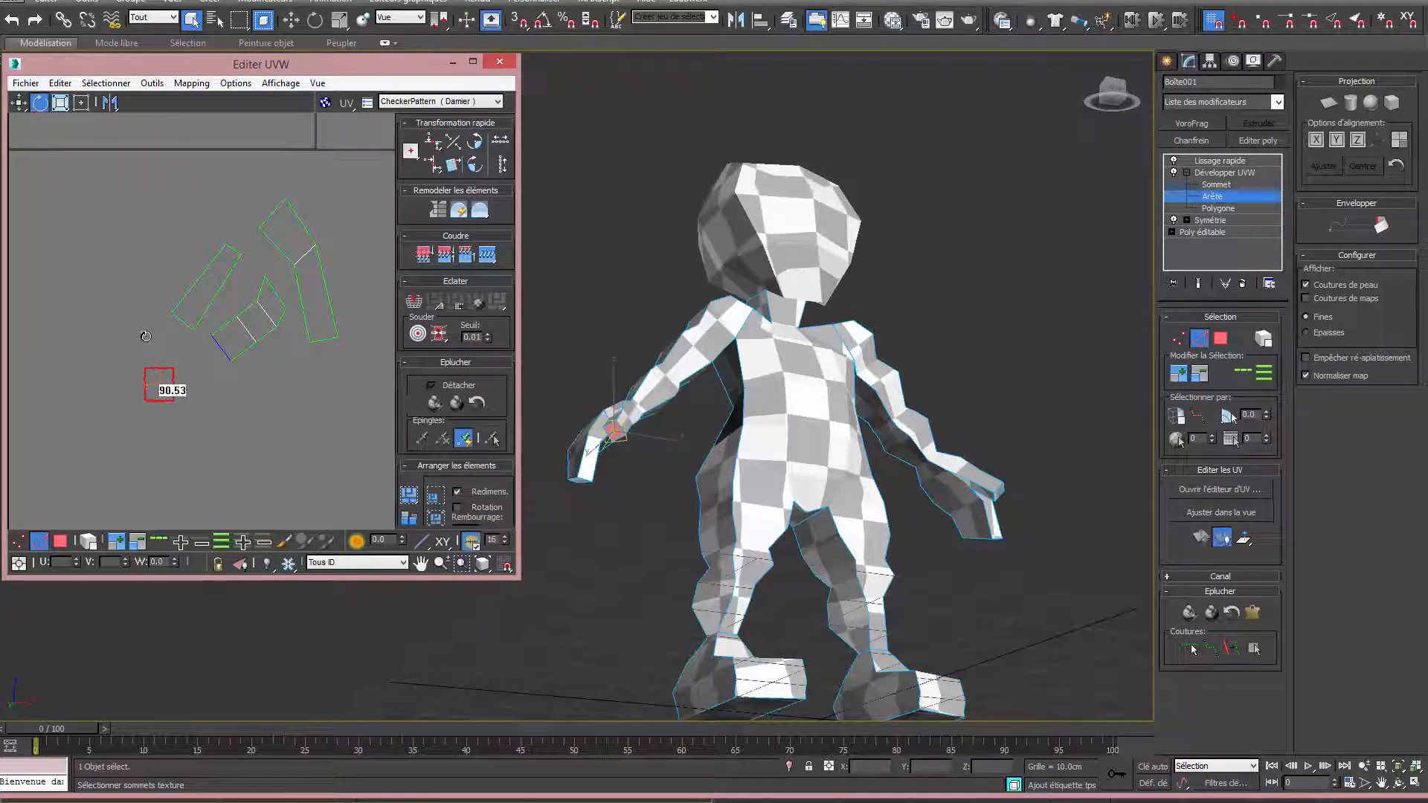
right_click(197, 409)
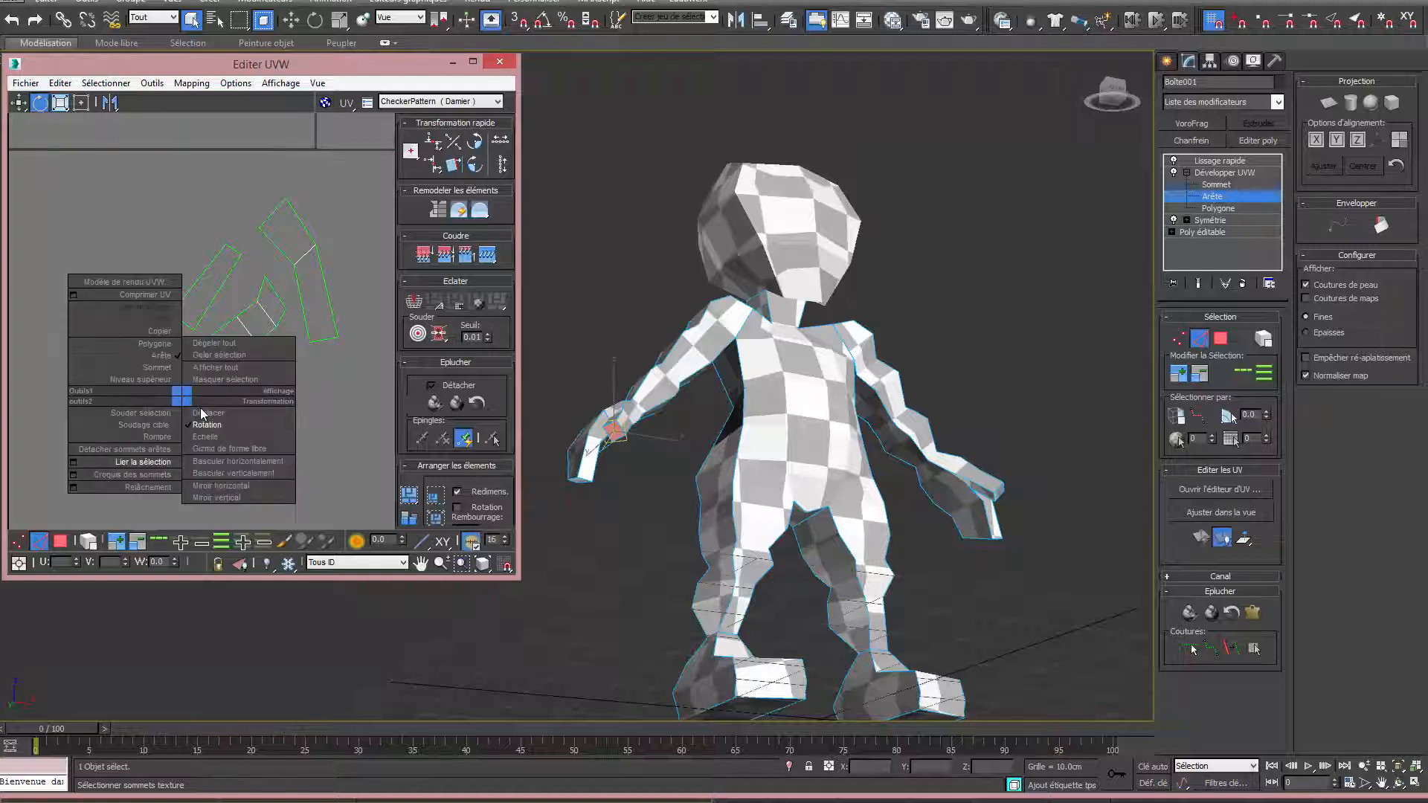
click(204, 413)
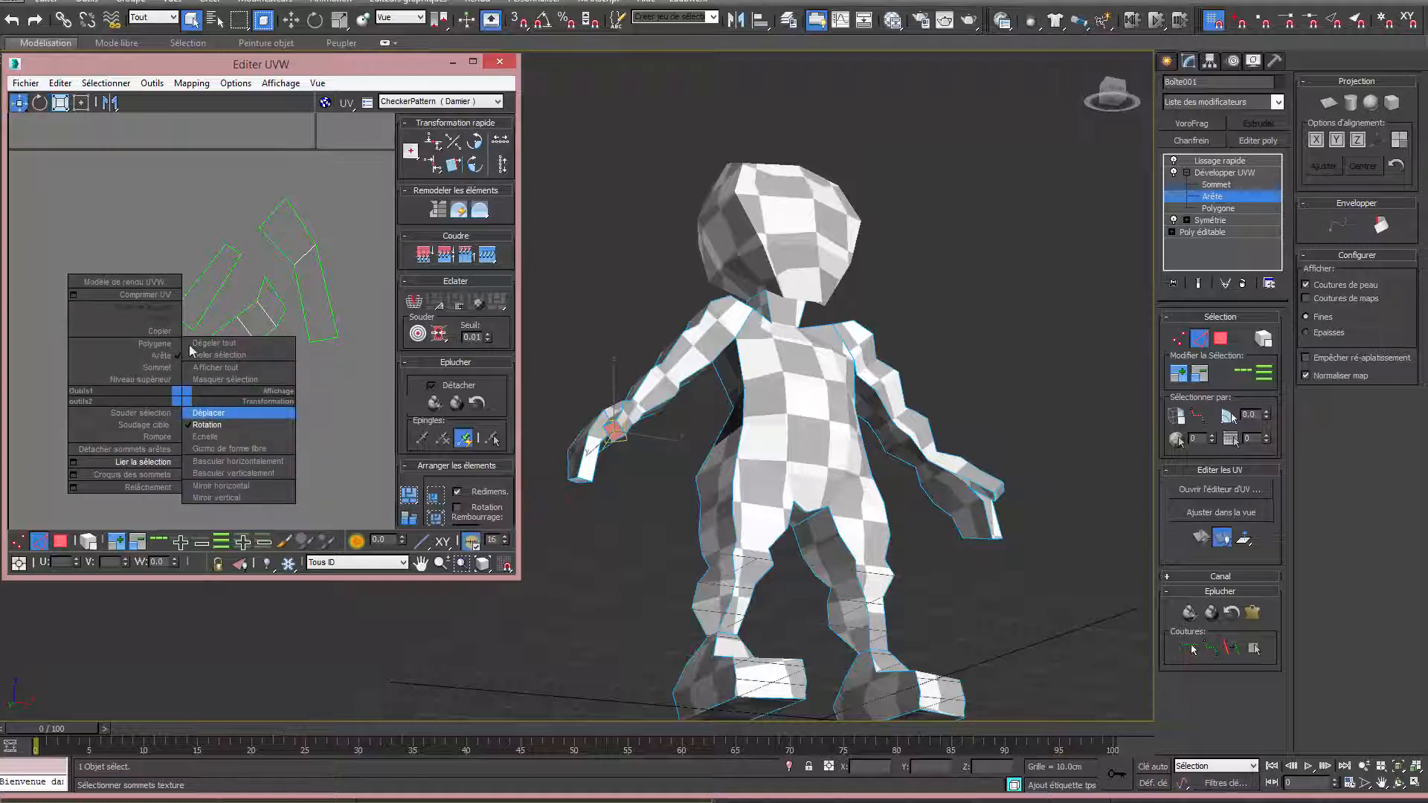
Stitch the slanted three-part shell to the square's matching edge with Lier la sélection.
click(161, 235)
click(173, 385)
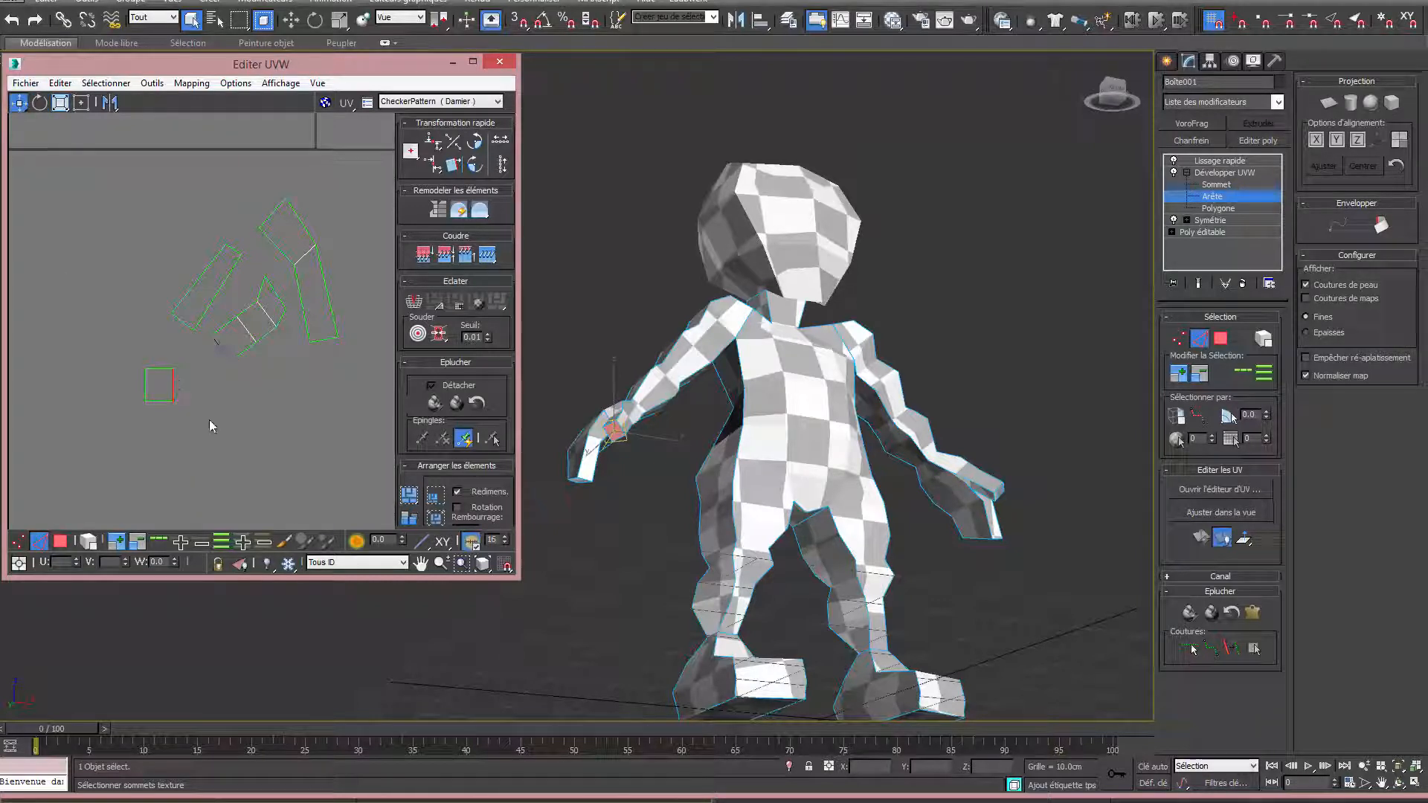
right_click(171, 444)
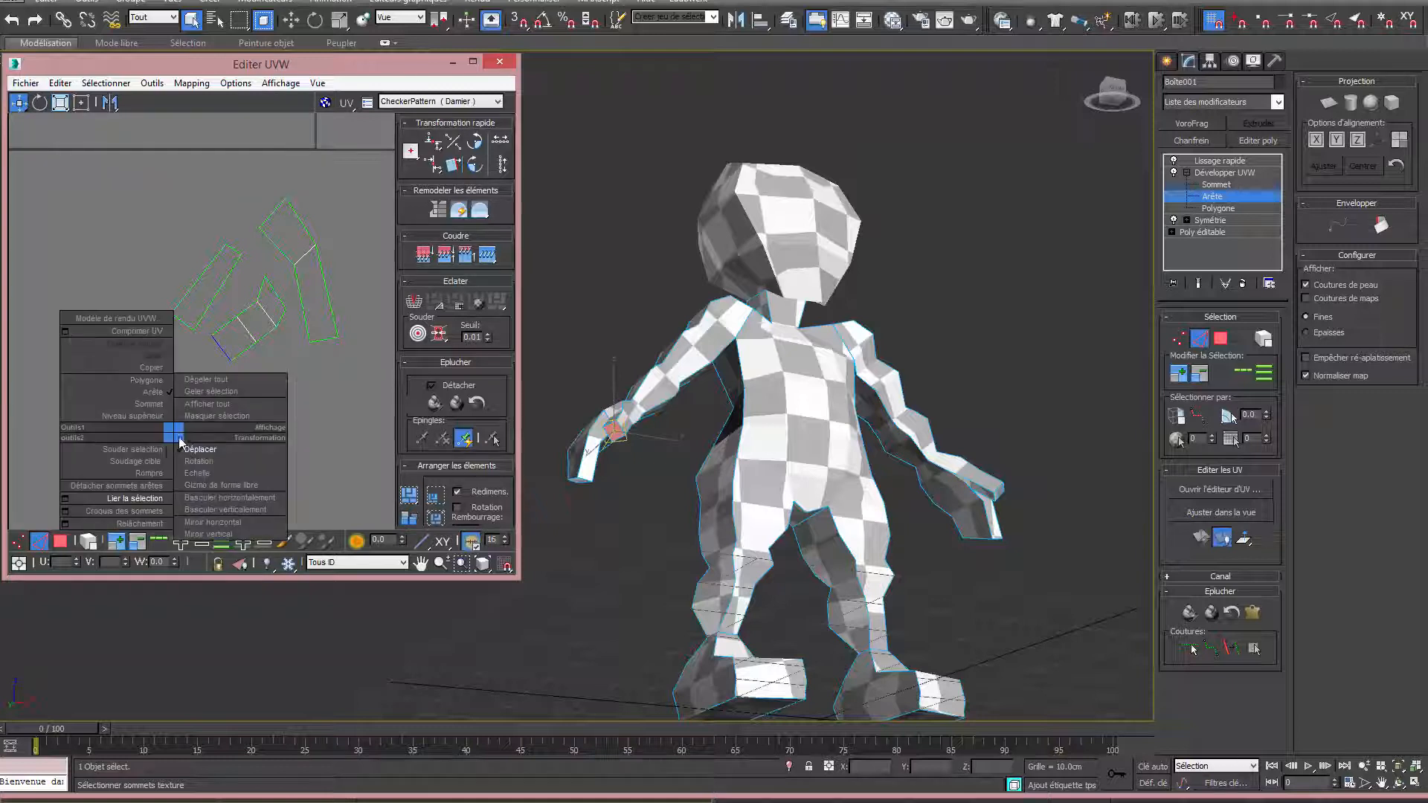
click(128, 503)
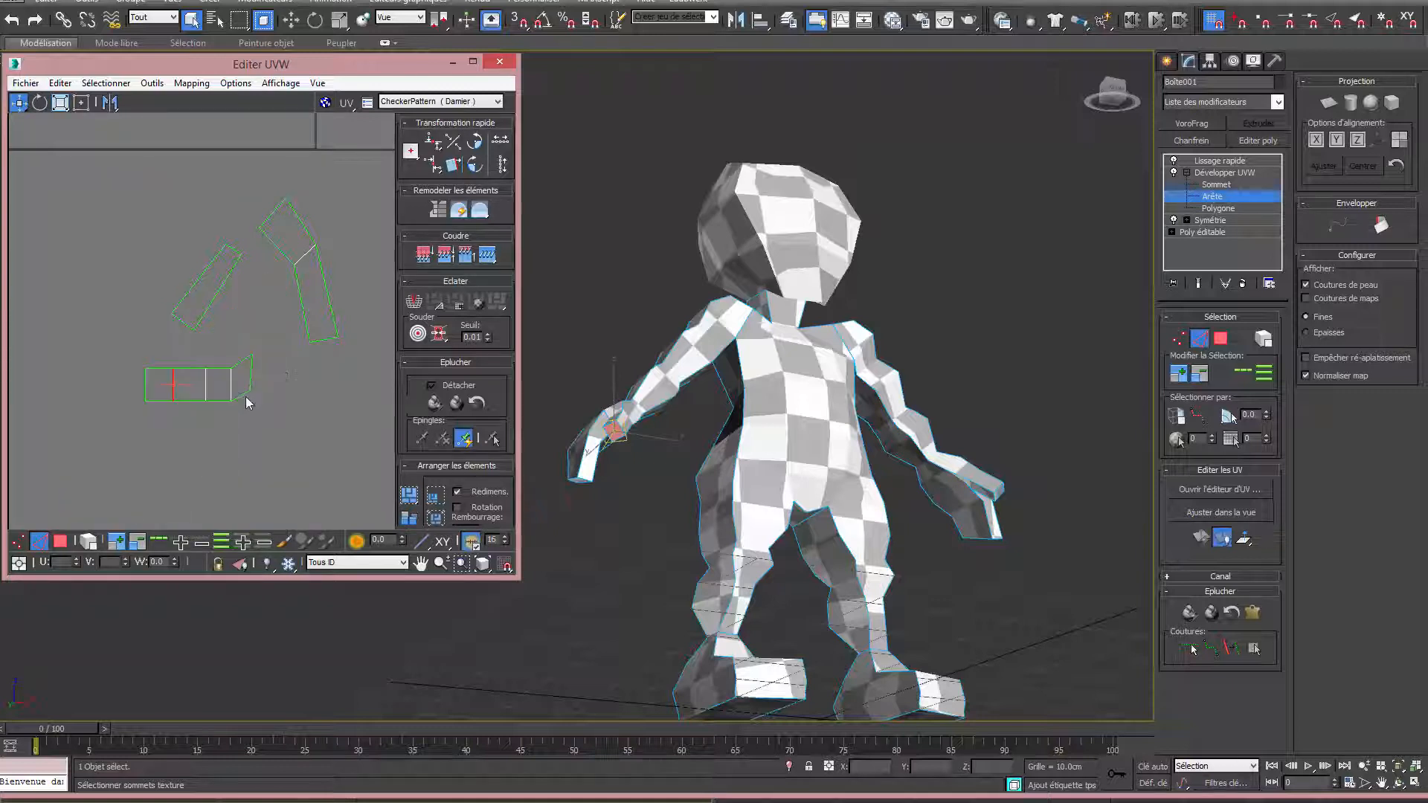
Stitch the bent two-part shell and the remaining narrow shell onto the free end of the strip.
right_click(276, 416)
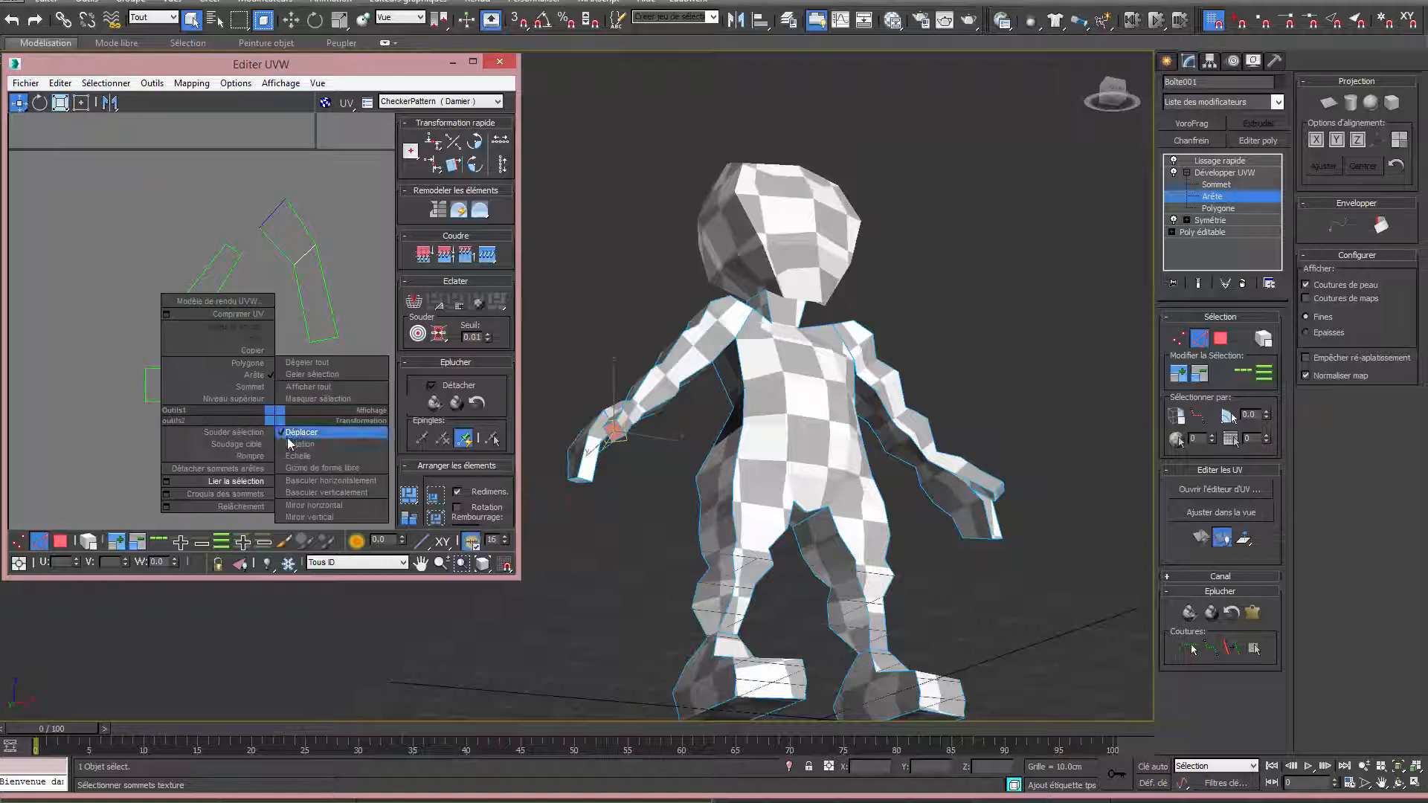
click(248, 483)
middle_drag(278, 429, 164, 372)
right_click(257, 389)
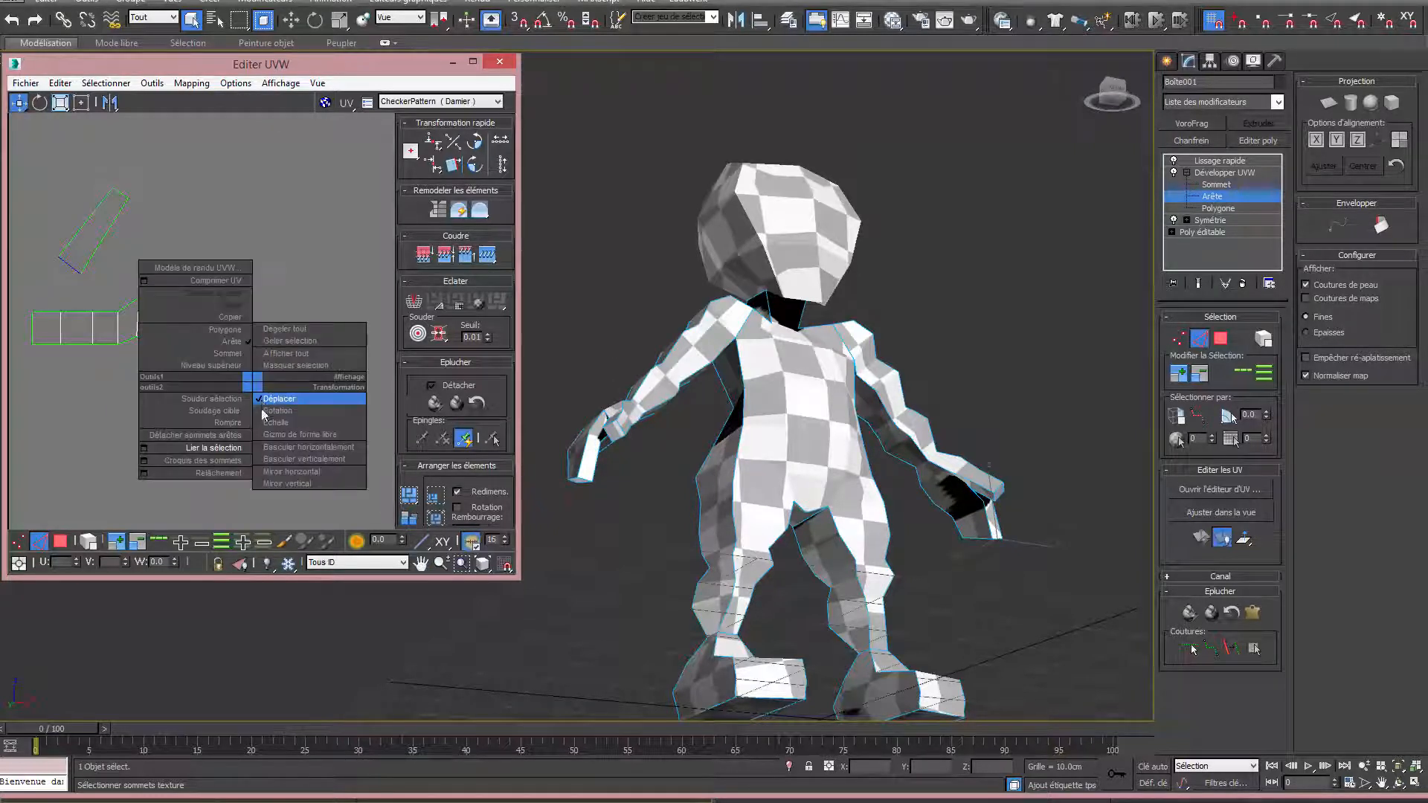
click(222, 444)
Select all edges of the second square shell and rotate it about a quarter turn.
scroll(223, 439, down, 5)
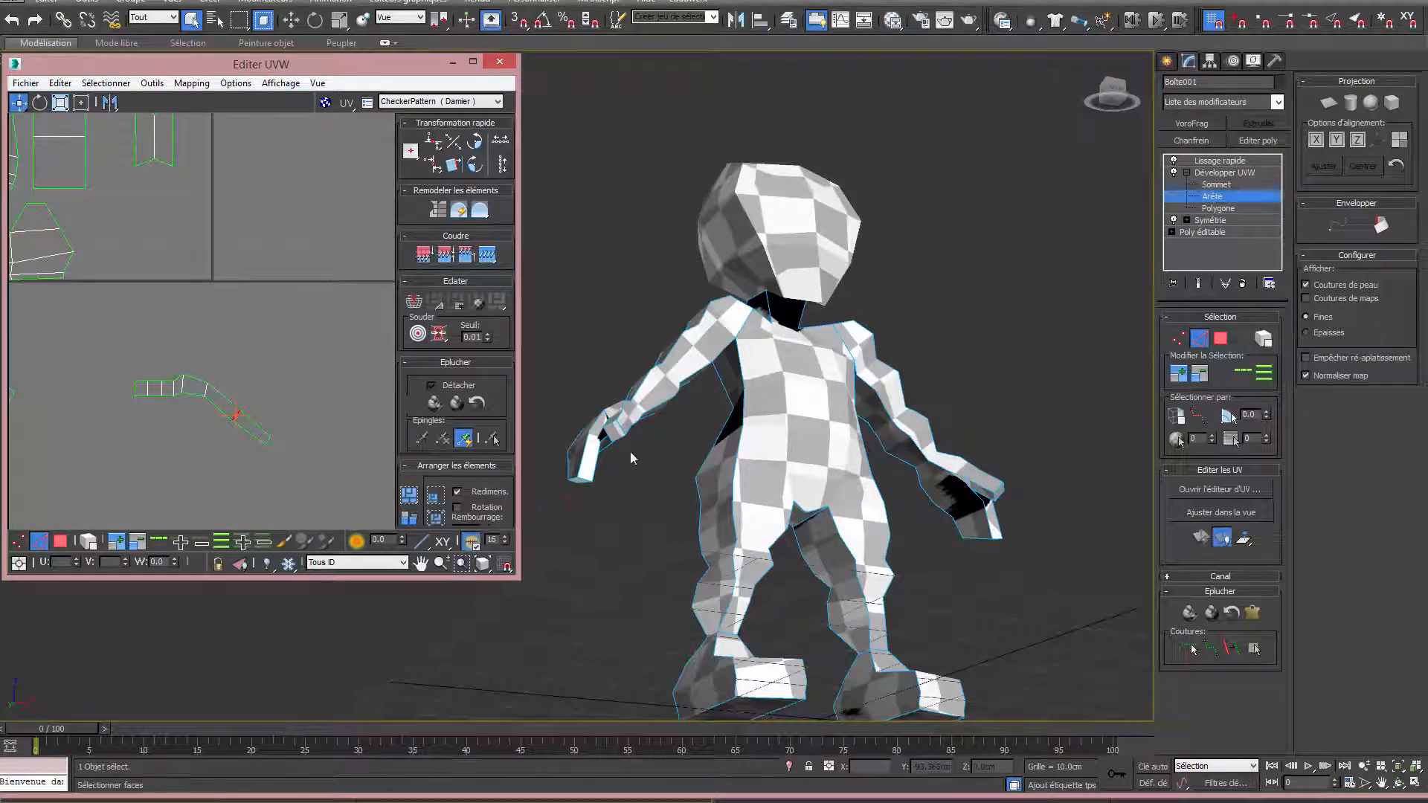
scroll(274, 423, down, 2)
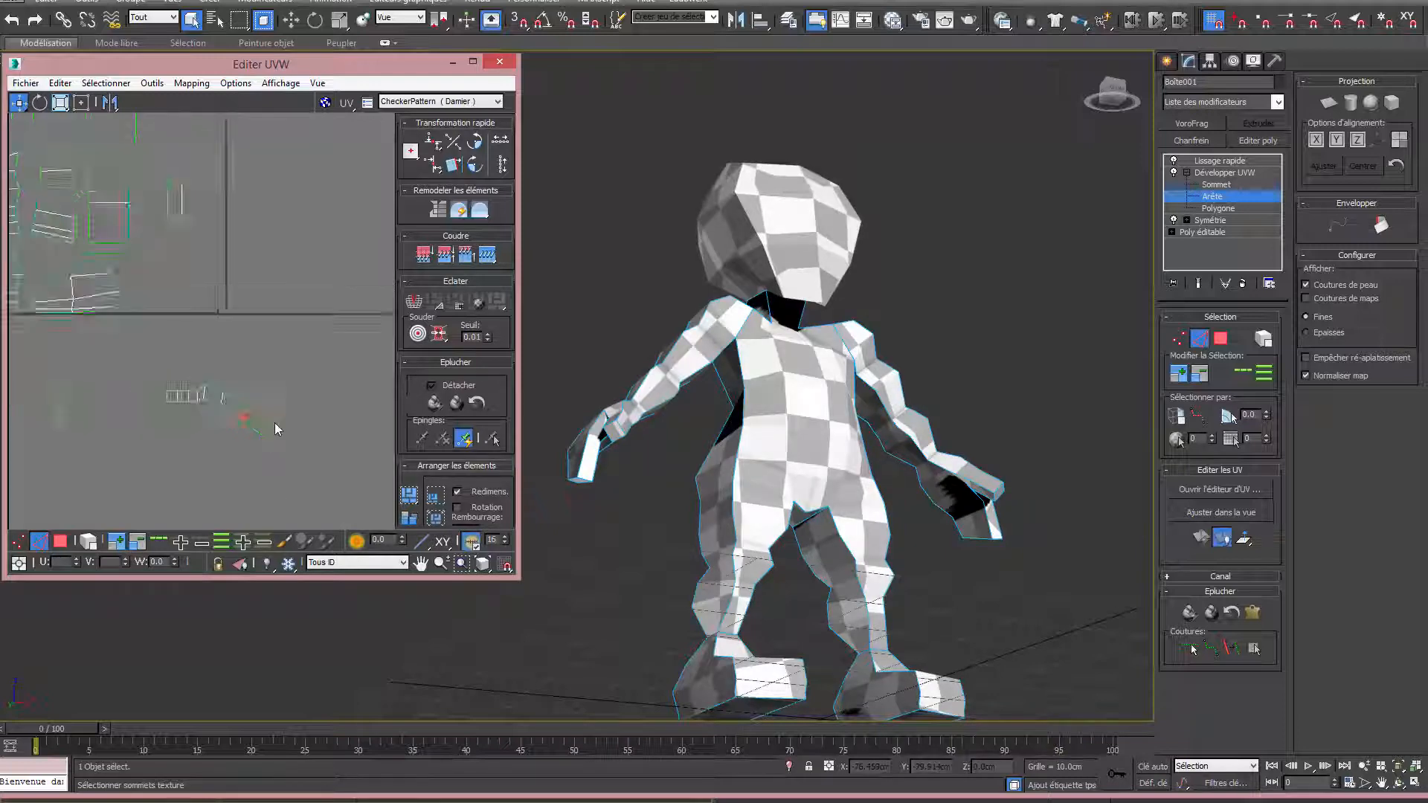
middle_drag(141, 427, 256, 421)
scroll(195, 427, up, 1)
scroll(195, 430, up, 3)
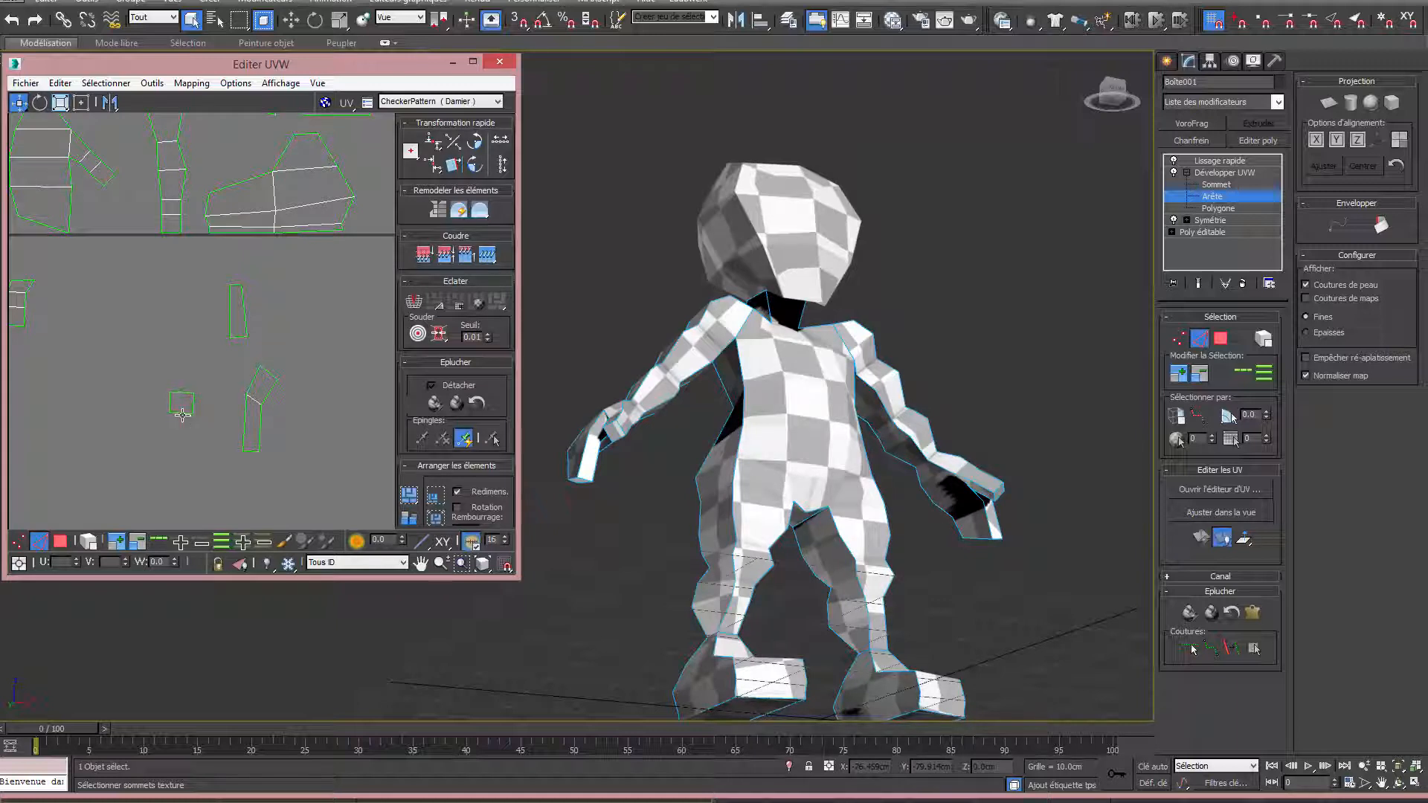
click(182, 414)
middle_drag(182, 414, 250, 412)
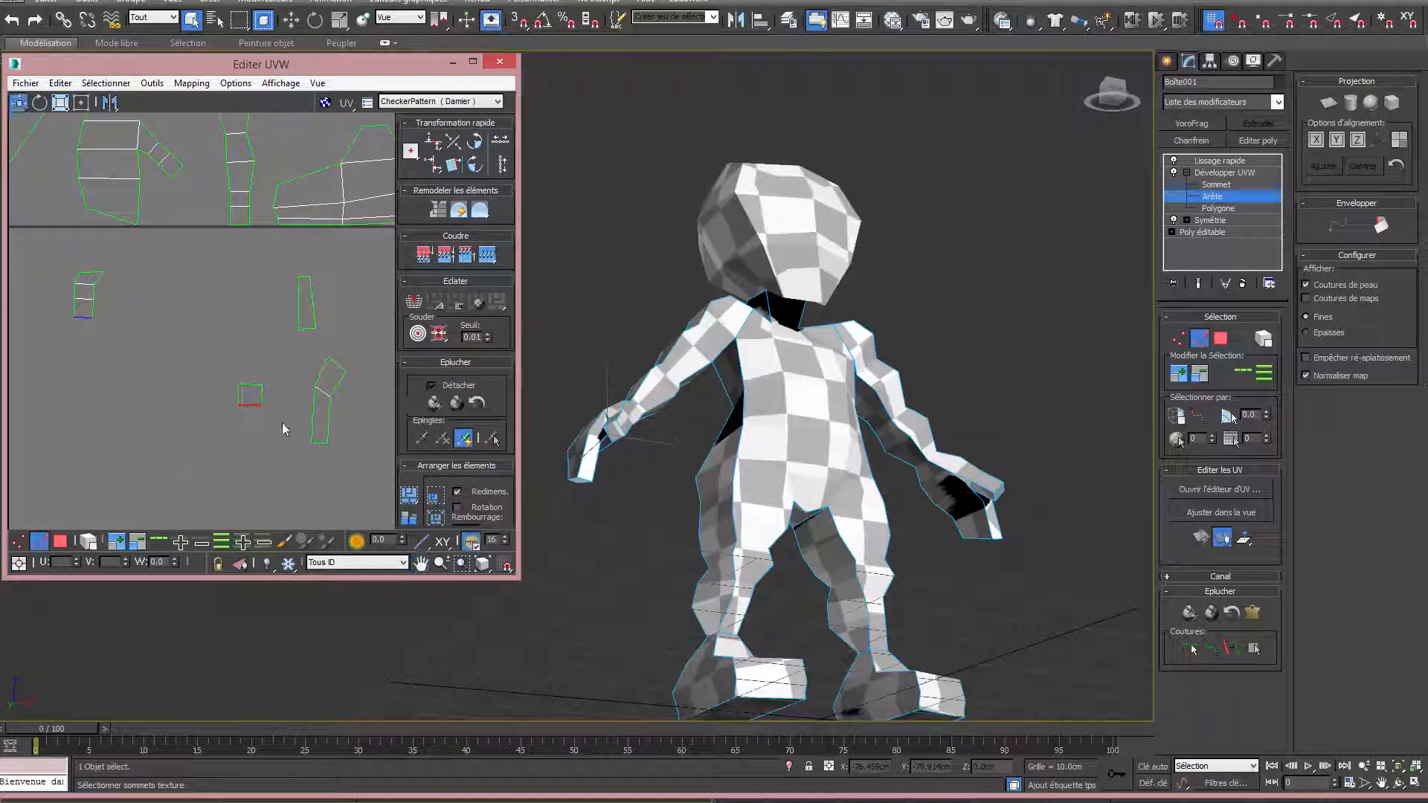
double_click(250, 405)
right_click(251, 387)
click(256, 392)
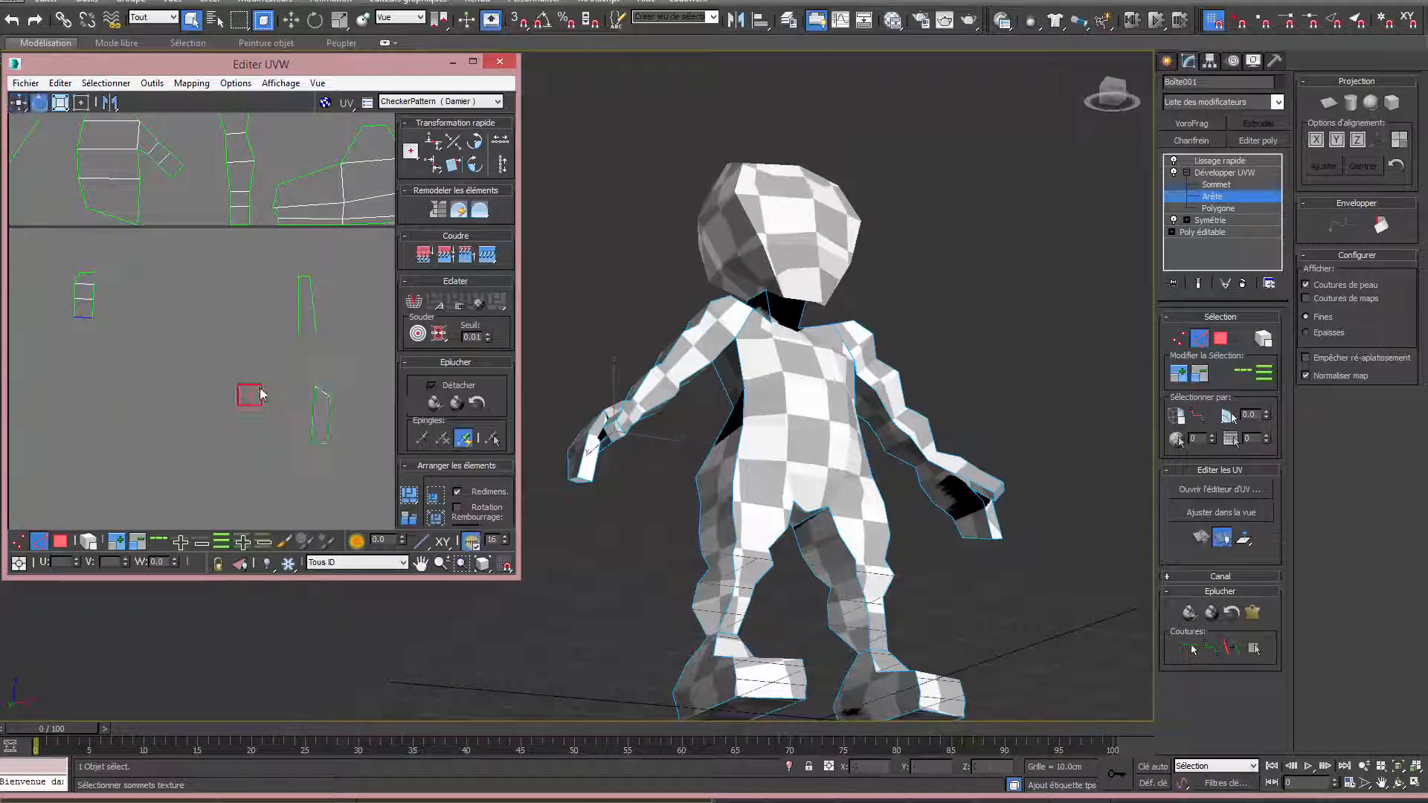
drag(256, 384, 297, 421)
Stitch the small three-part shell to the second square's matching edge with Lier la sélection.
click(240, 402)
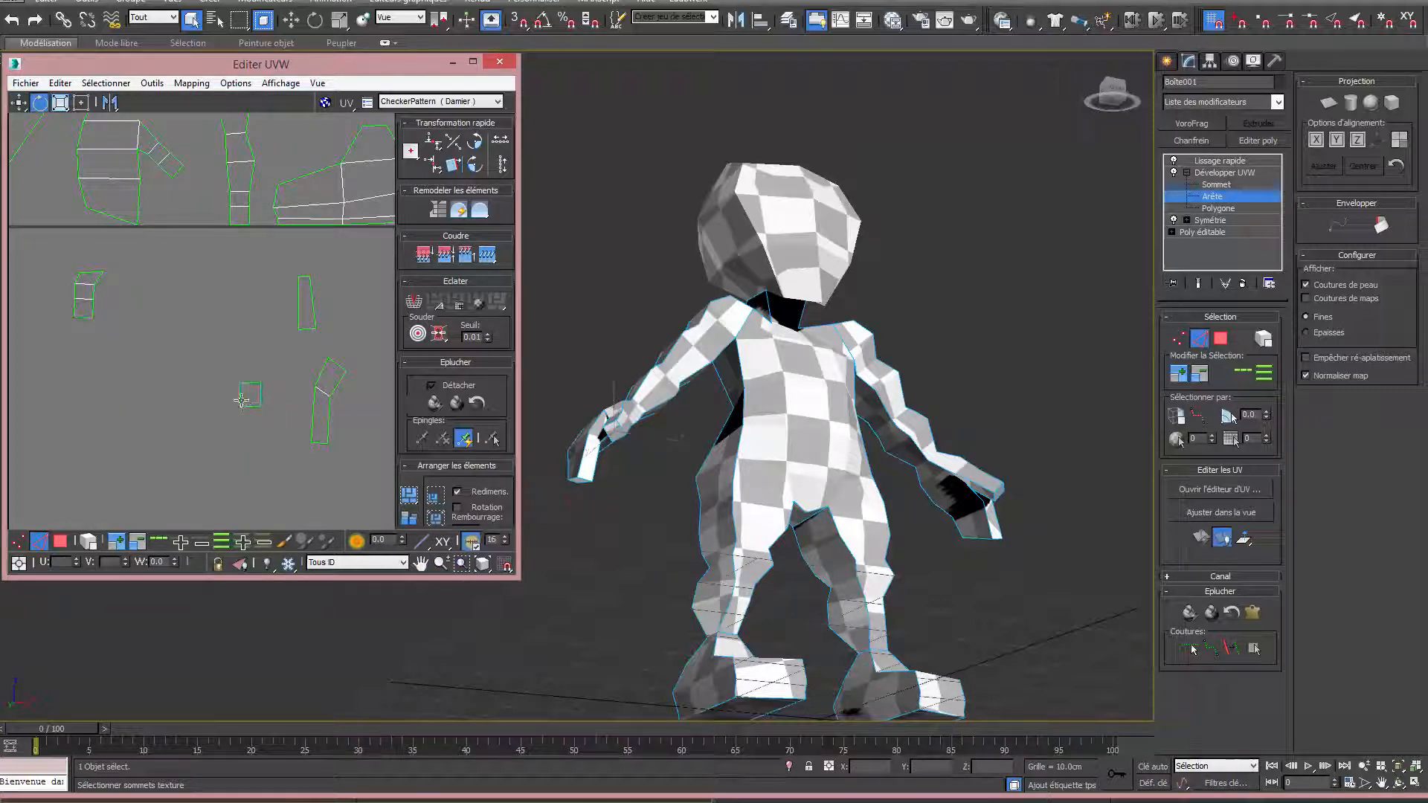
right_click(242, 405)
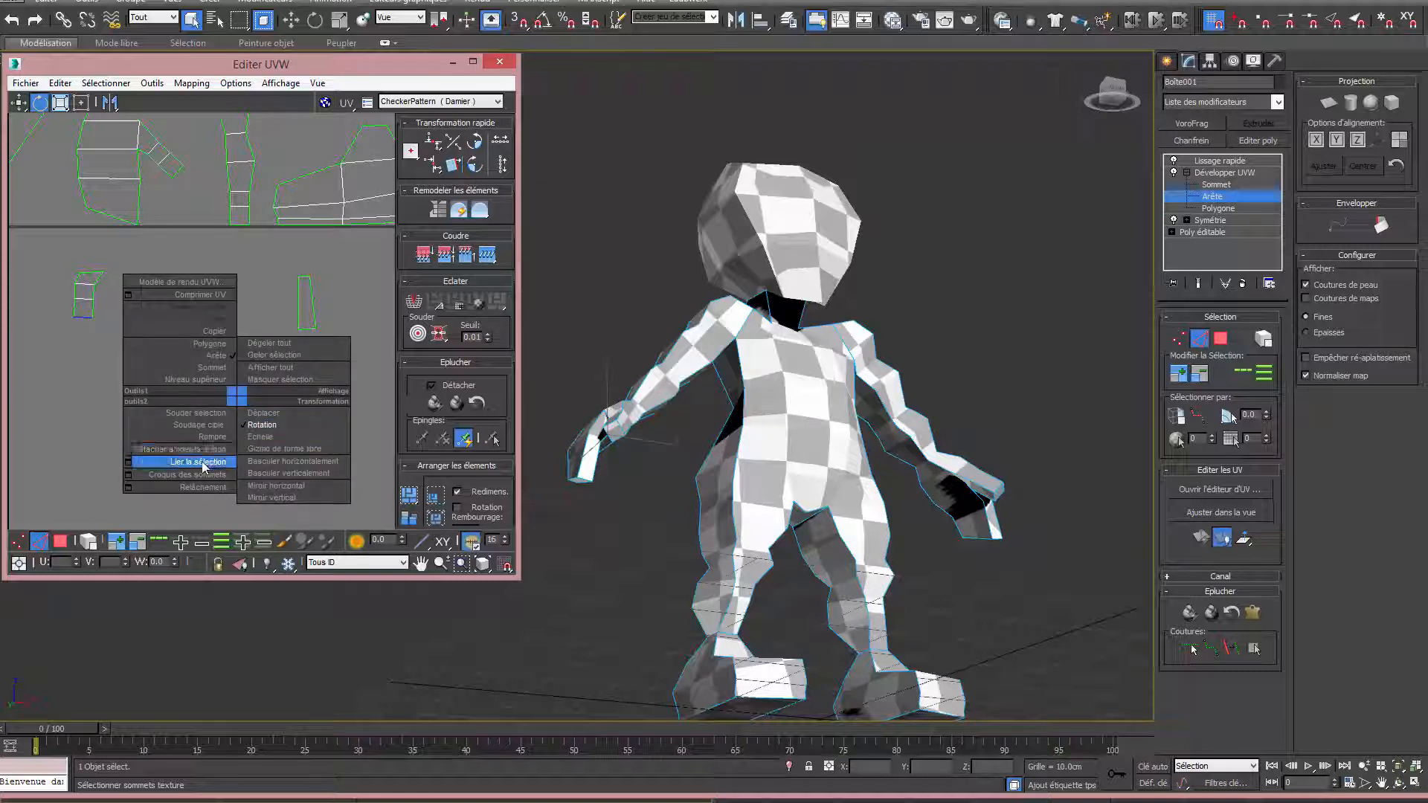
click(201, 462)
Stitch the second bent shell and narrow shell onto the free end of the second strip.
click(188, 392)
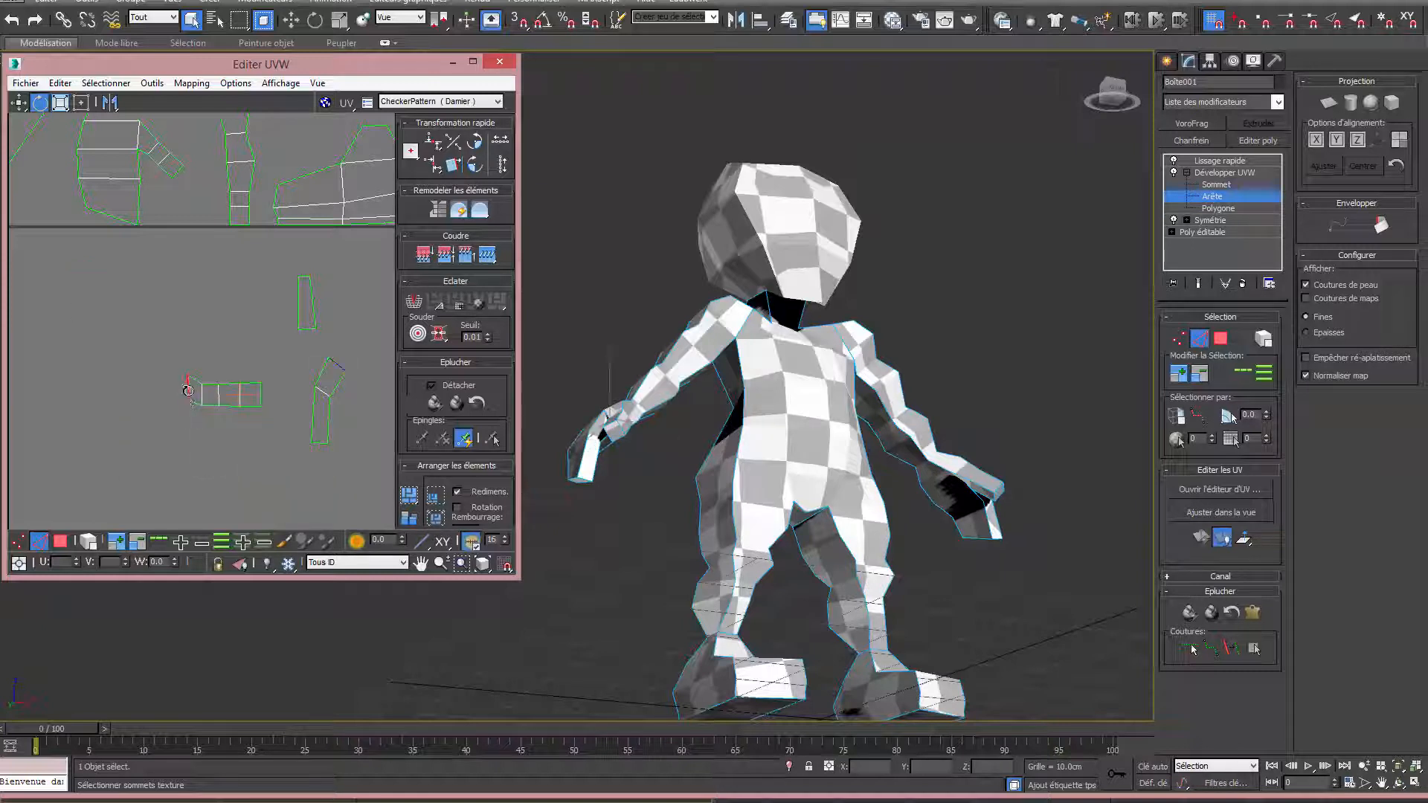
right_click(186, 387)
click(166, 455)
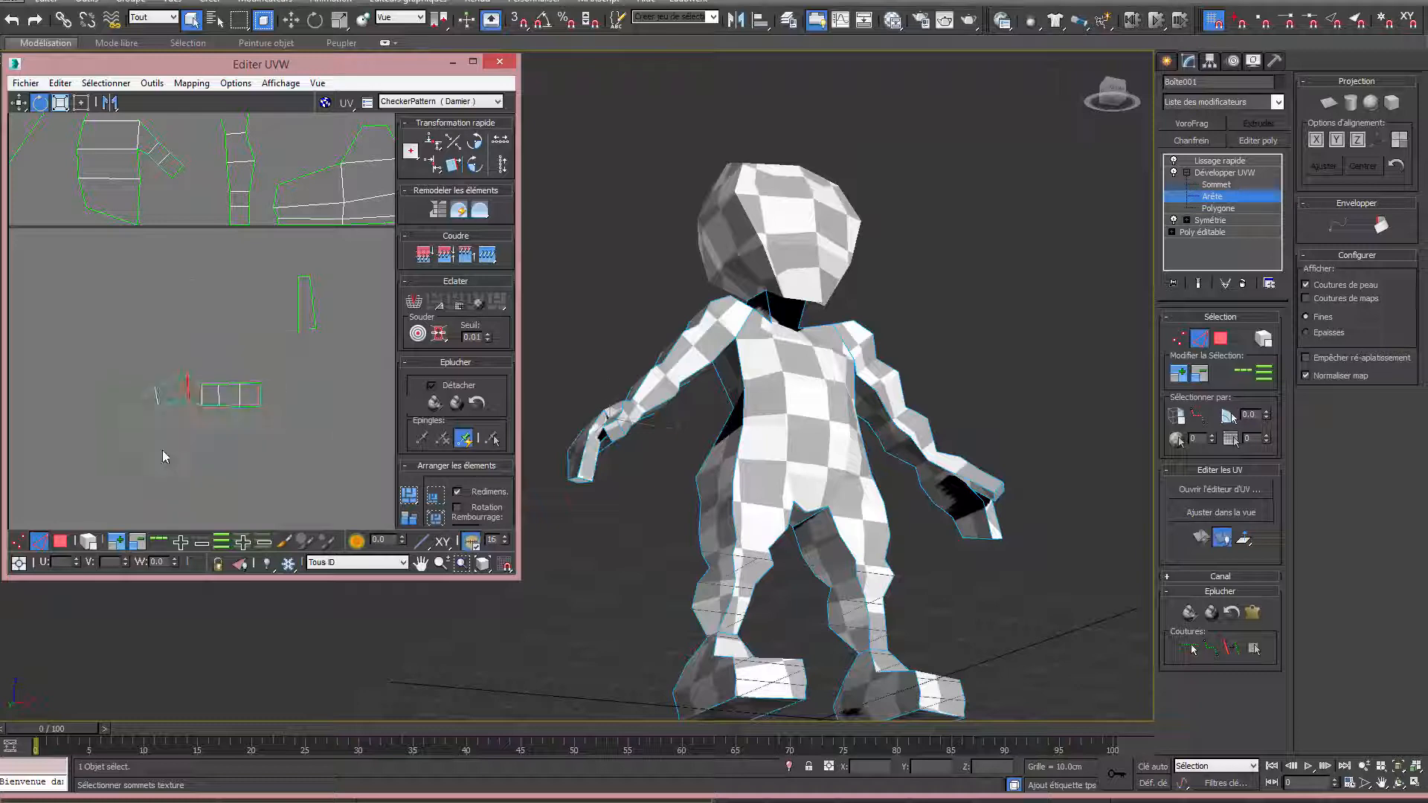
right_click(115, 434)
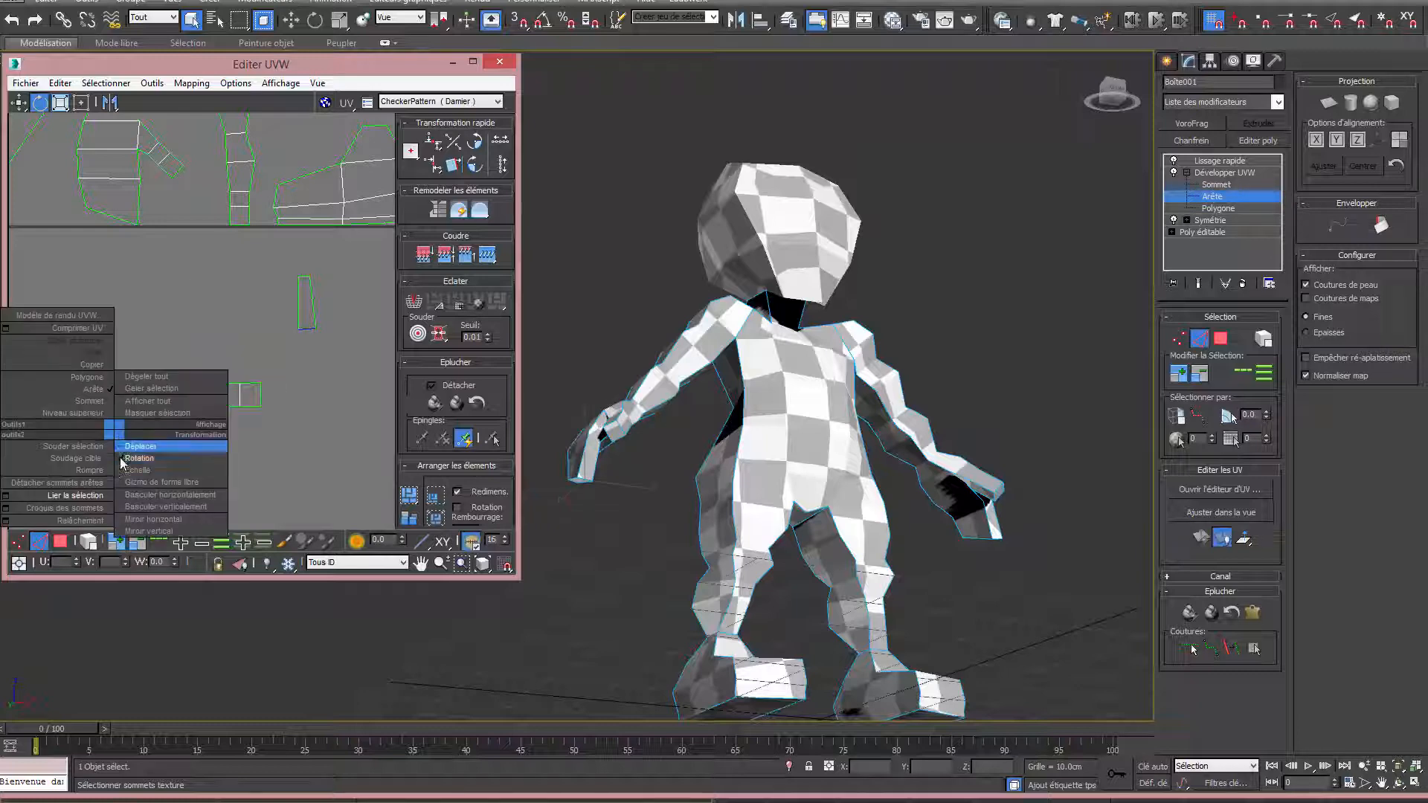
click(75, 492)
Select all the UV shells, pack them into the UV square, and deselect them to inspect the checkered character.
scroll(204, 436, down, 5)
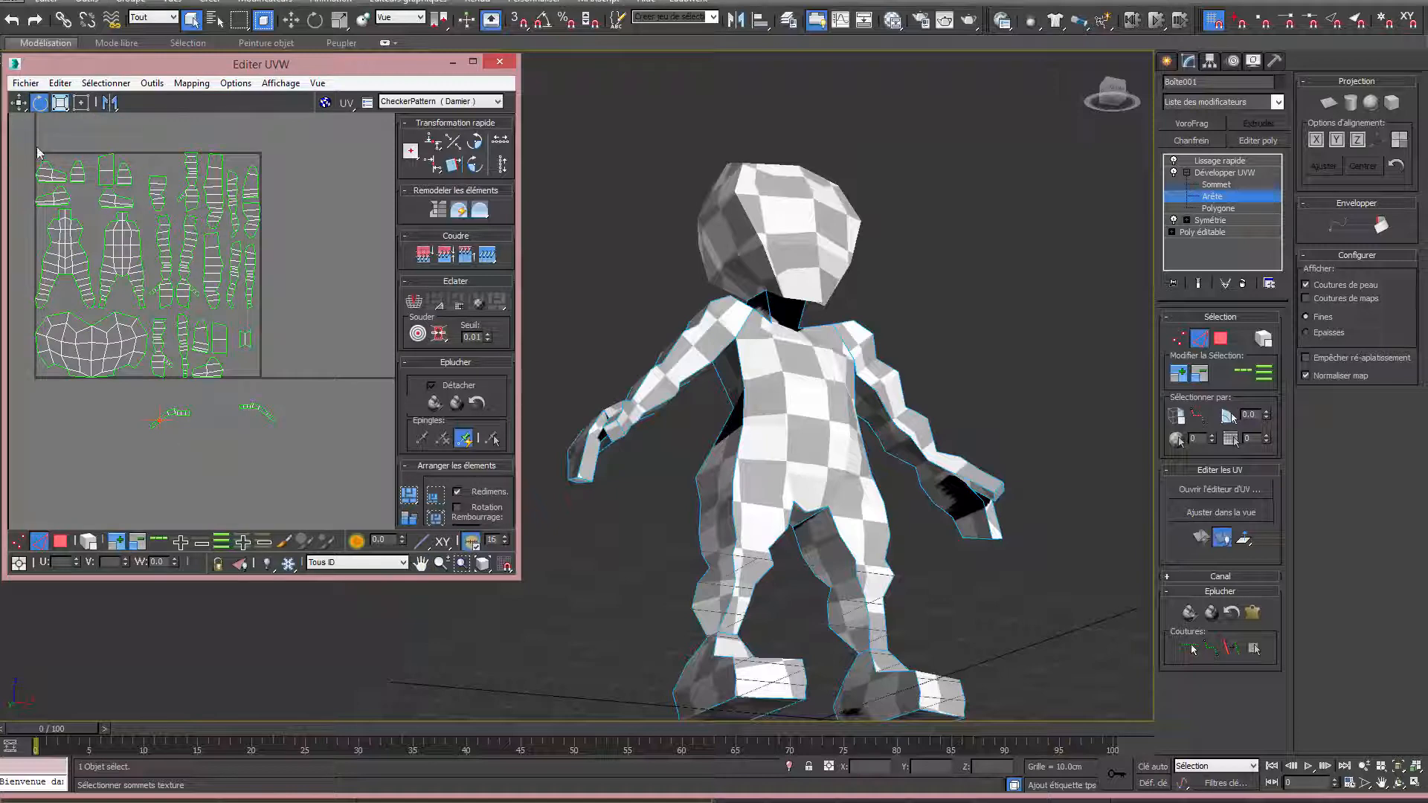
key(ctrl+a)
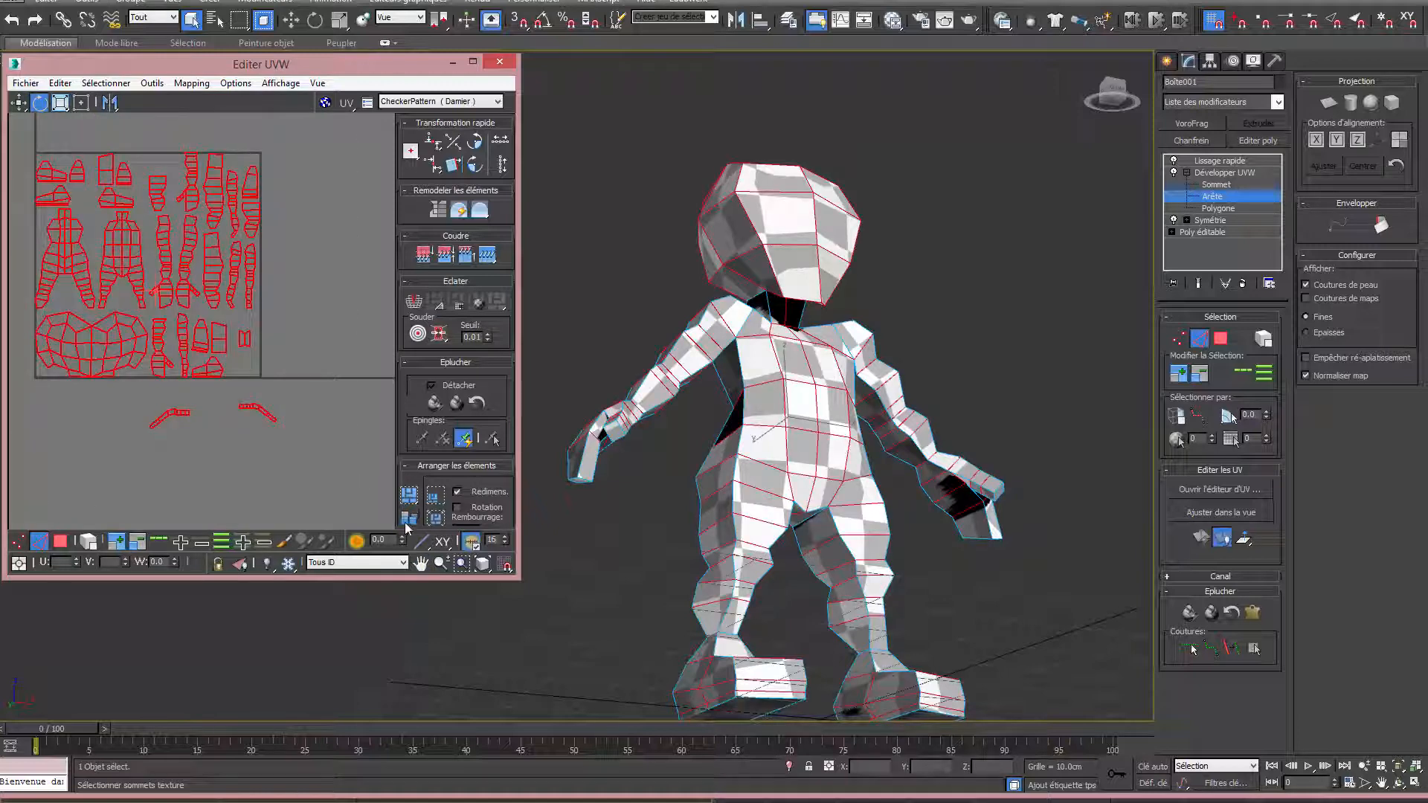
click(410, 495)
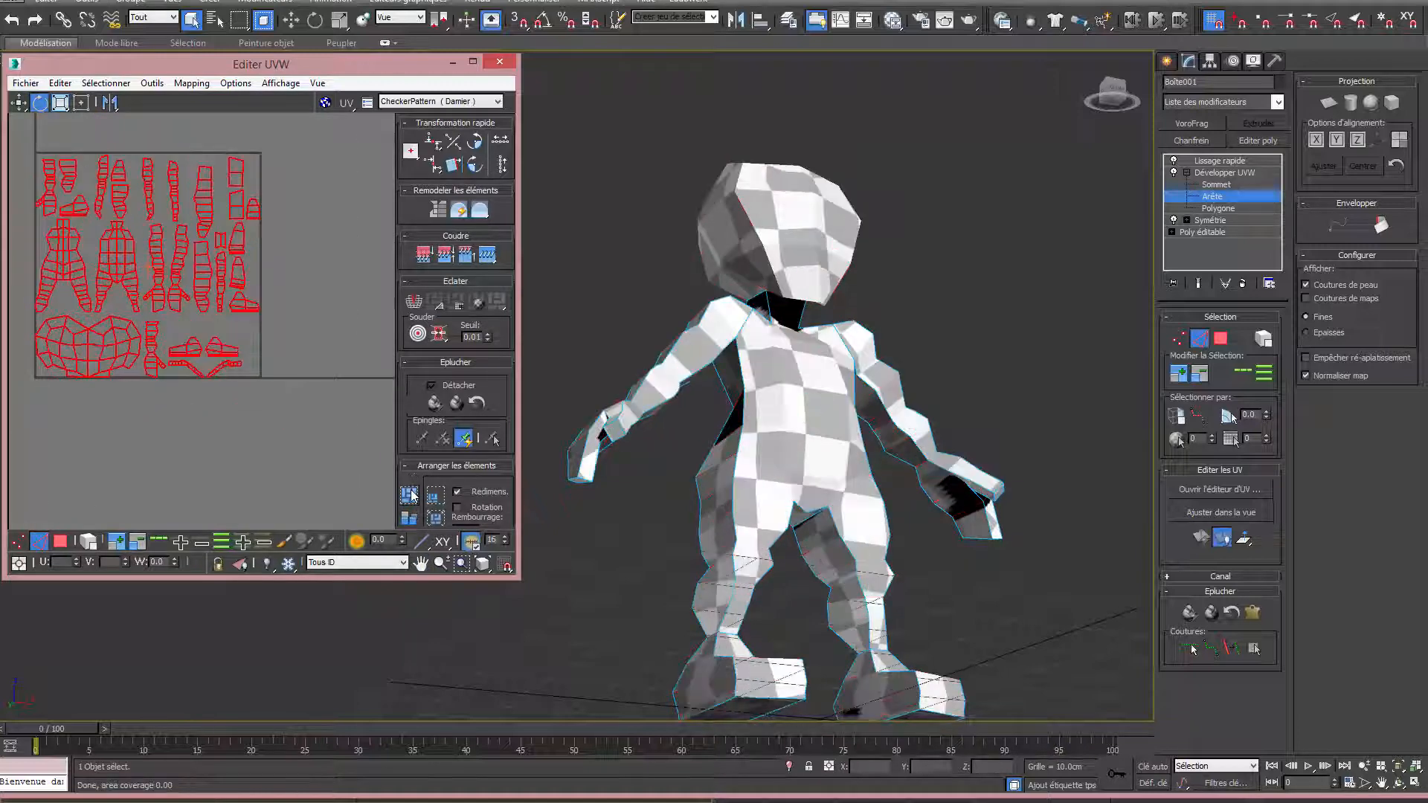
click(207, 405)
middle_drag(207, 405, 249, 418)
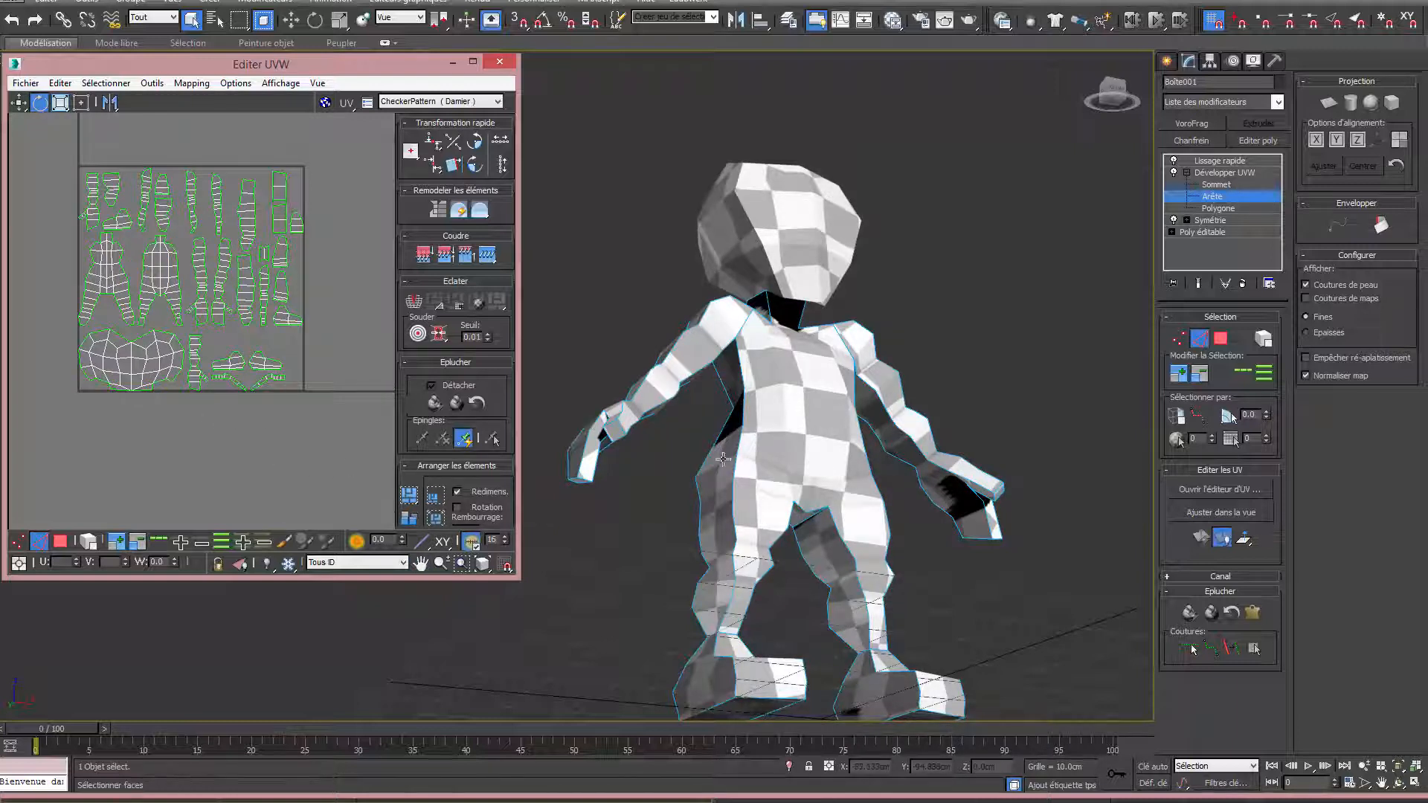
alt+middle_drag(719, 368, 858, 455)
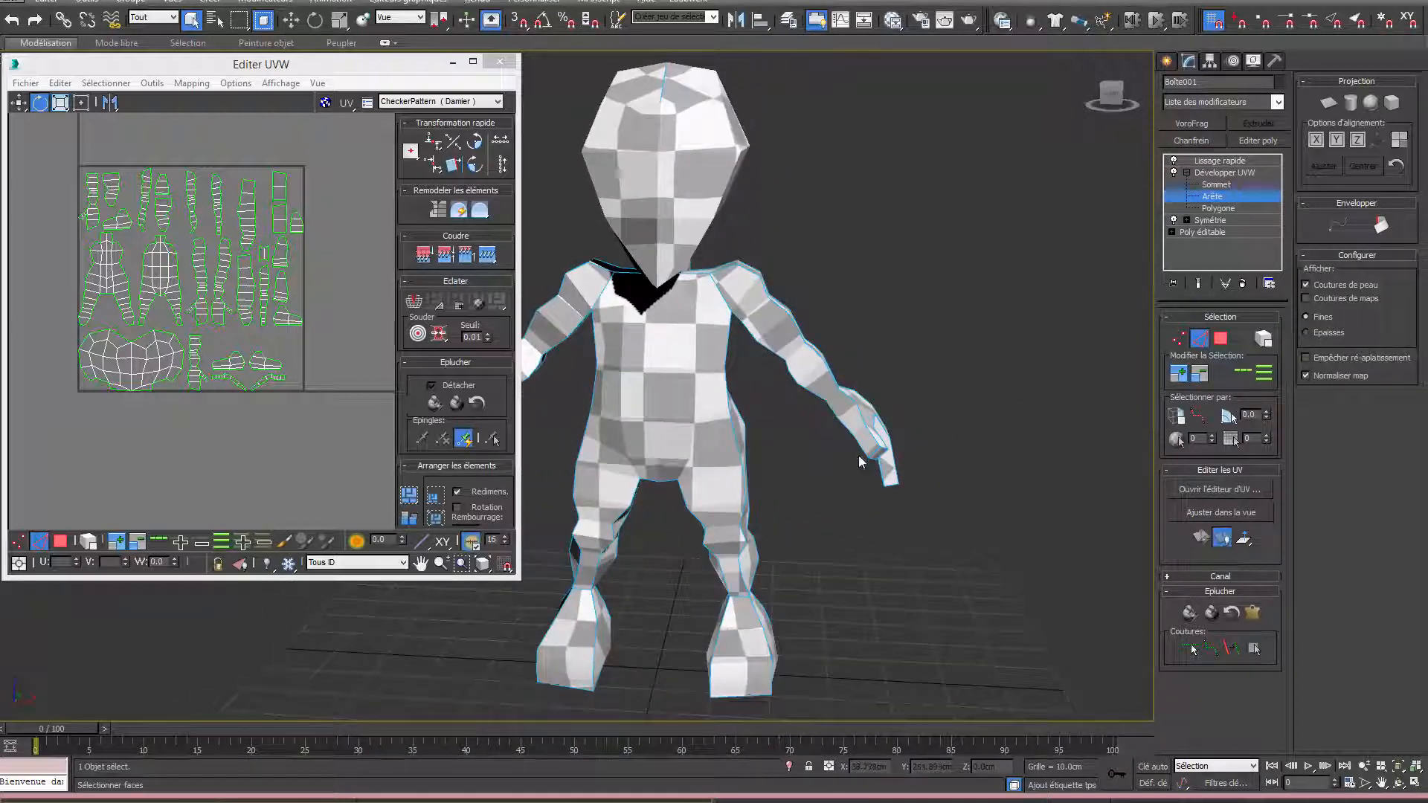